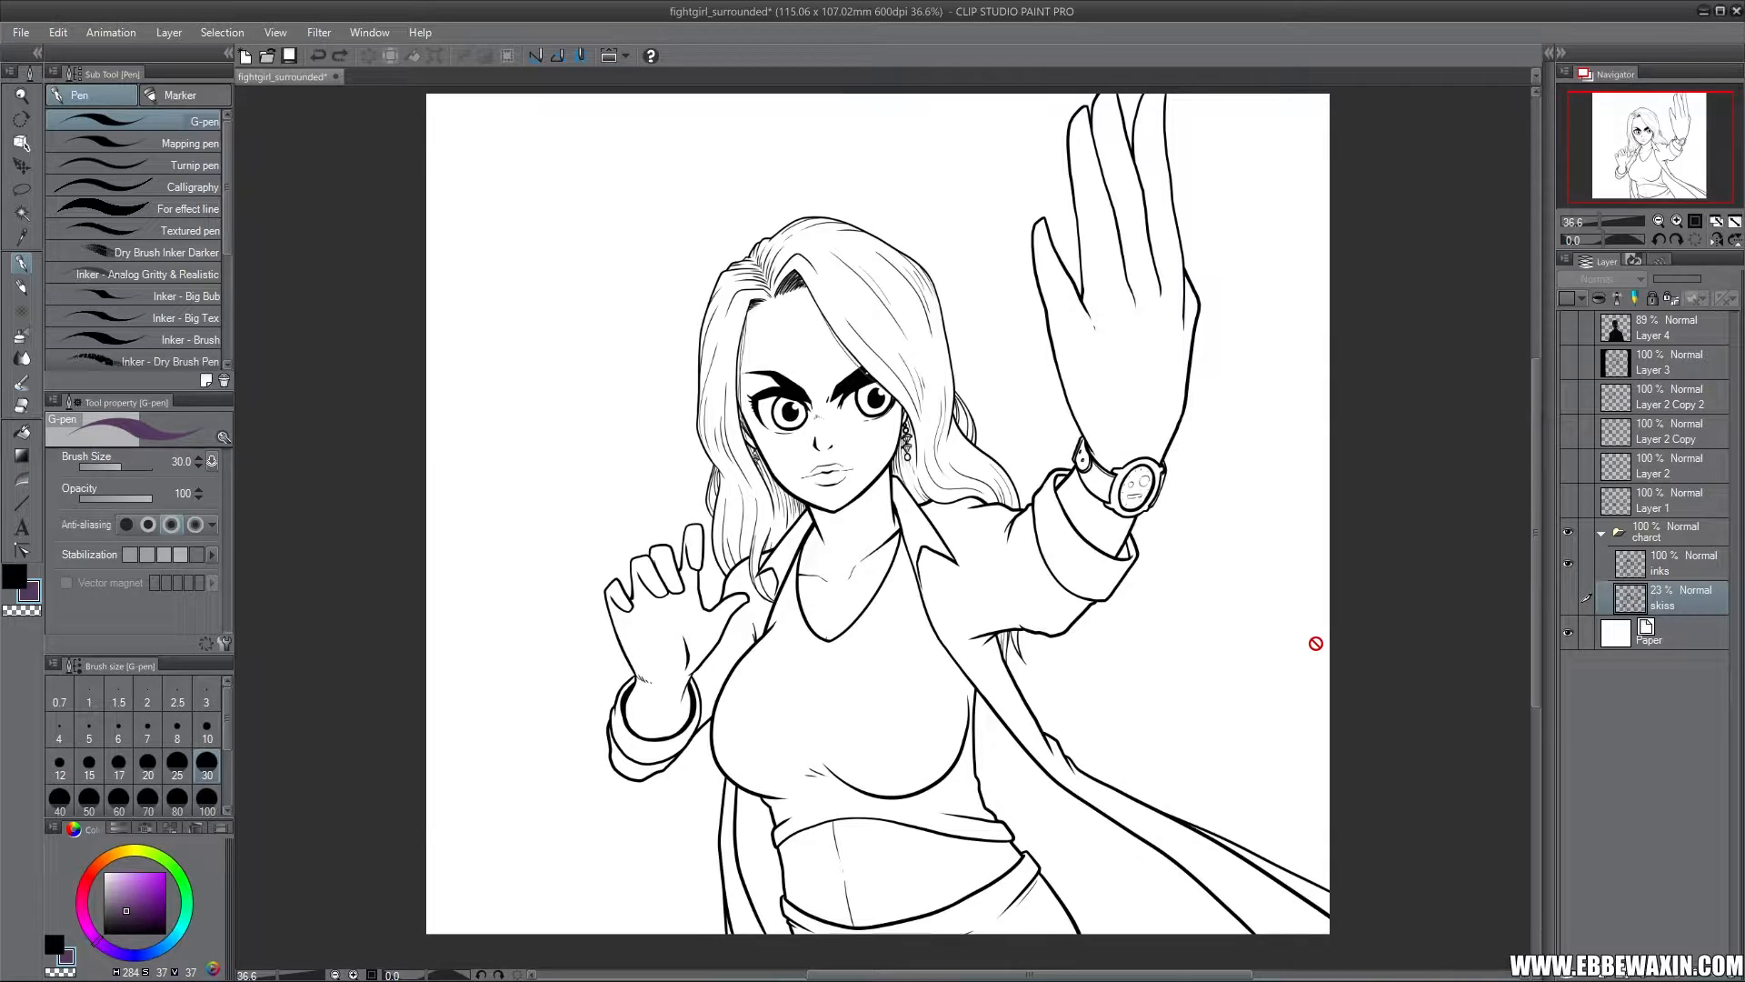
Add a new layer between the inks and skiss layers, with Multiply blending and 40% opacity
{"action": "left_click", "coordinate": [1671, 565]}
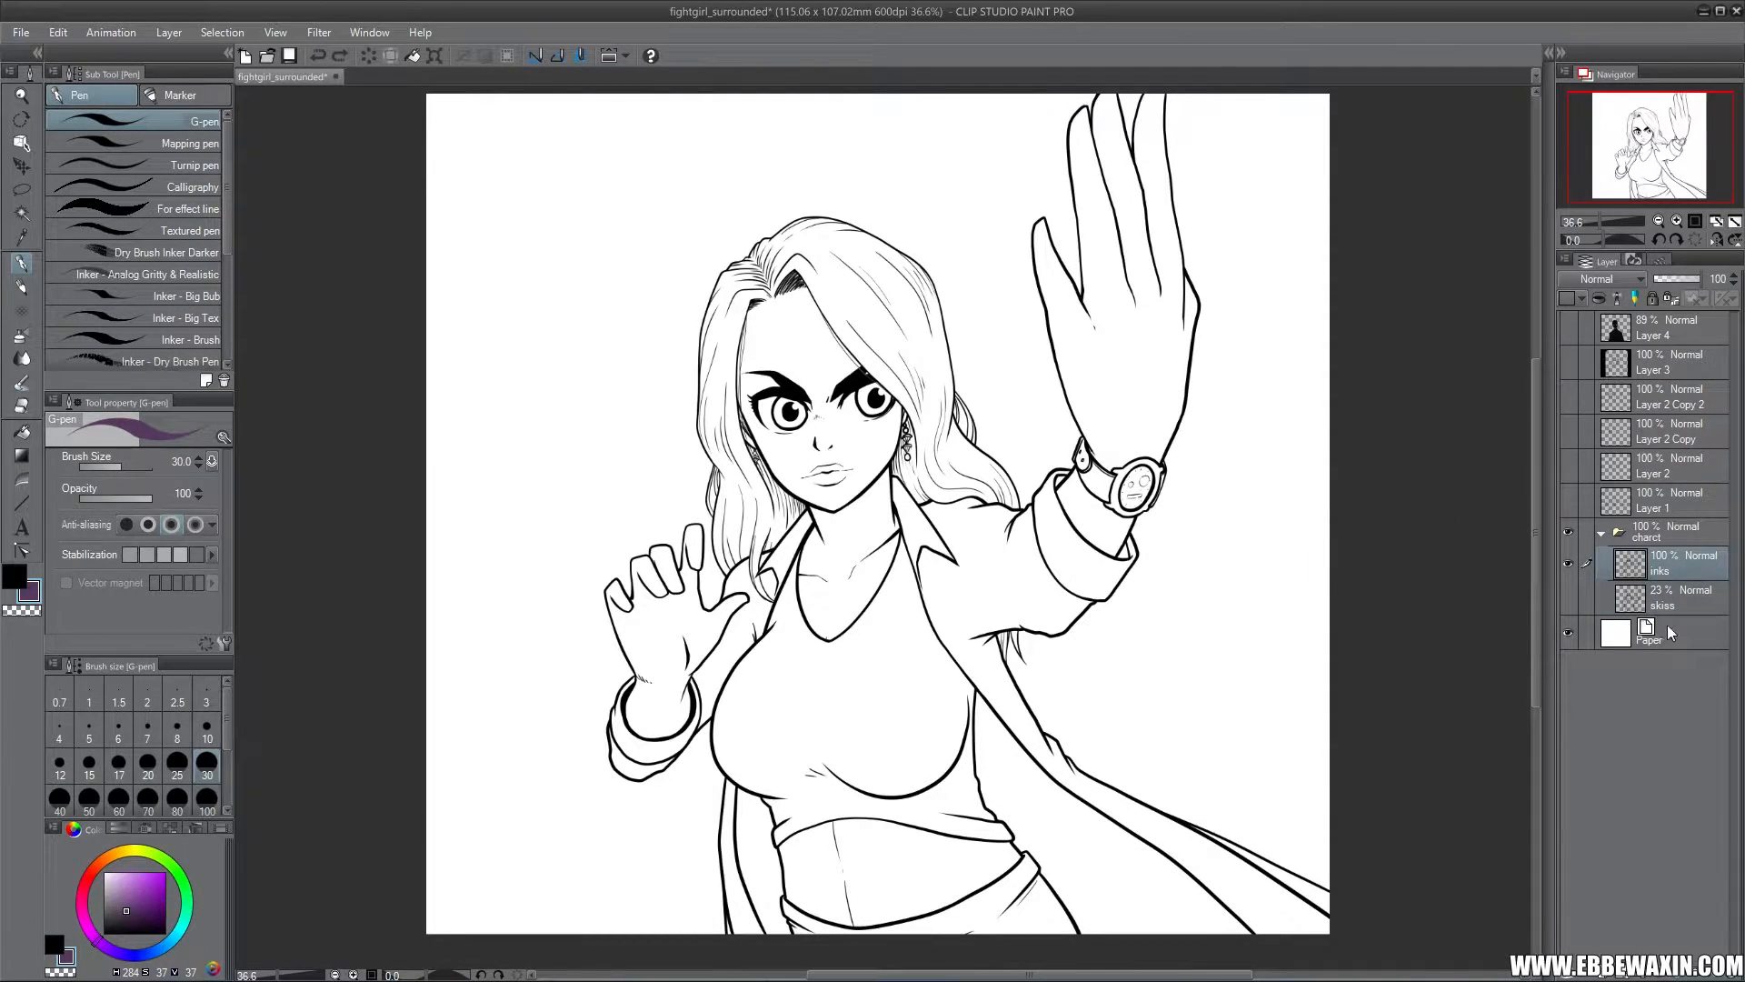
{"action": "left_click", "coordinate": [1669, 606]}
{"action": "key", "text": "ctrl+shift+n"}
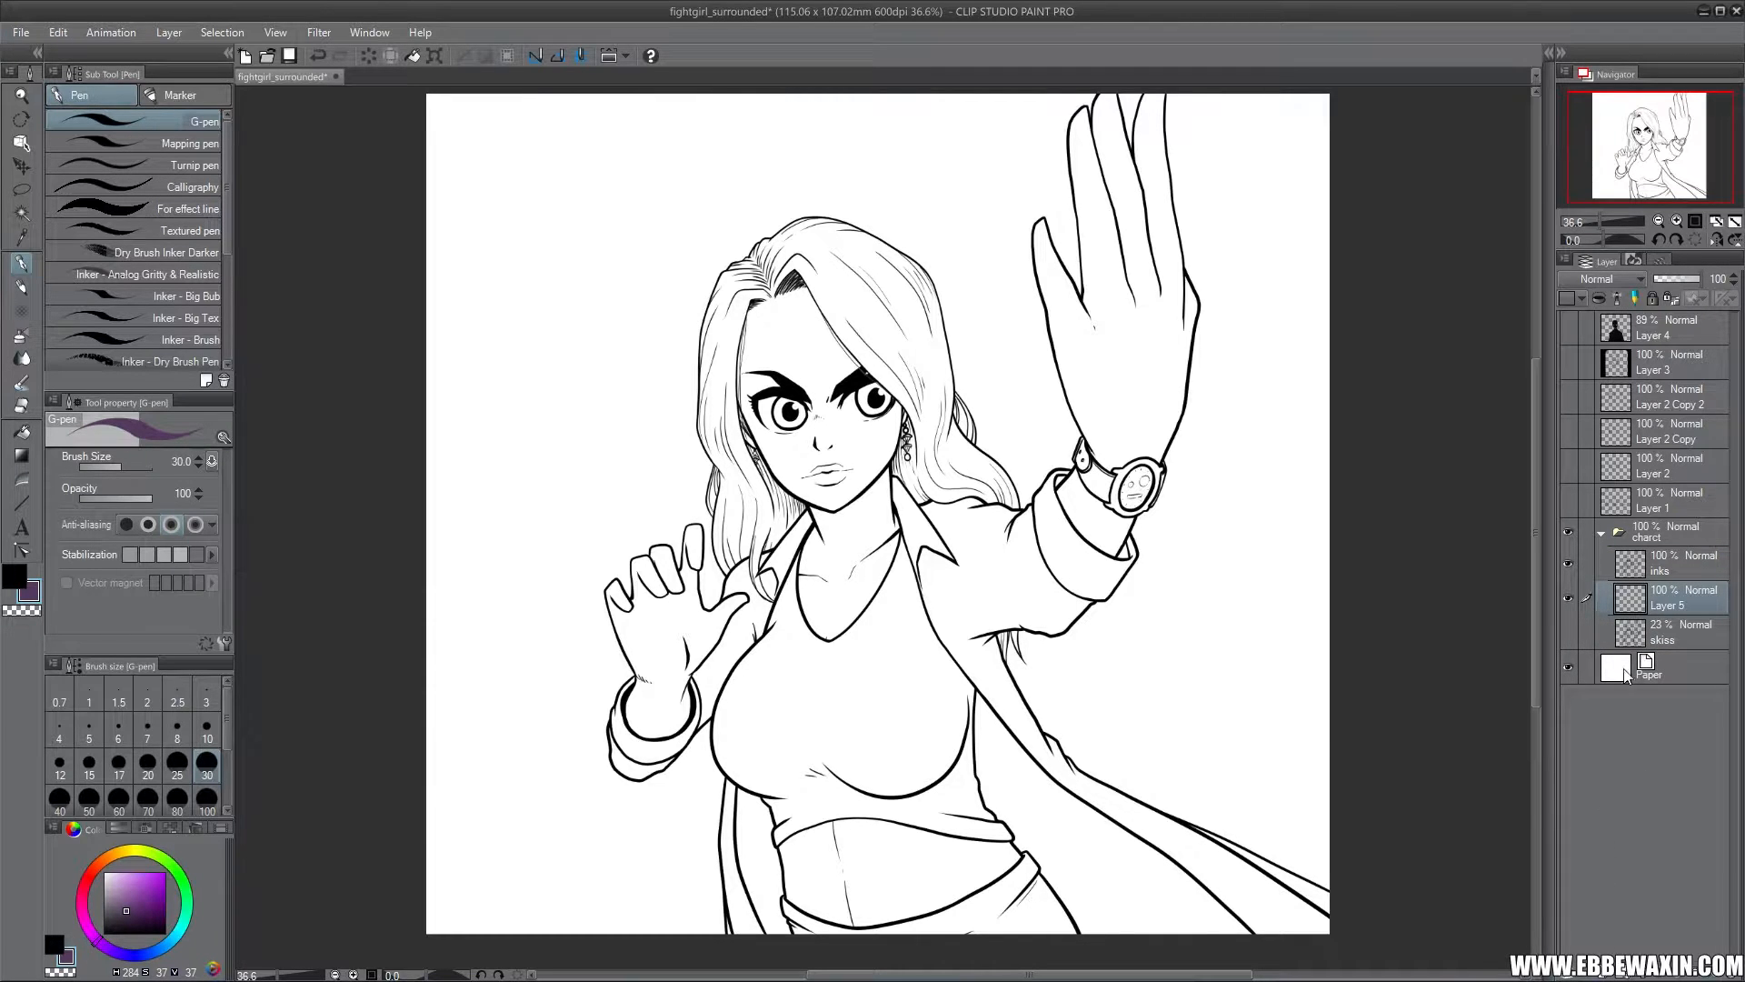
{"action": "left_click", "coordinate": [1600, 279]}
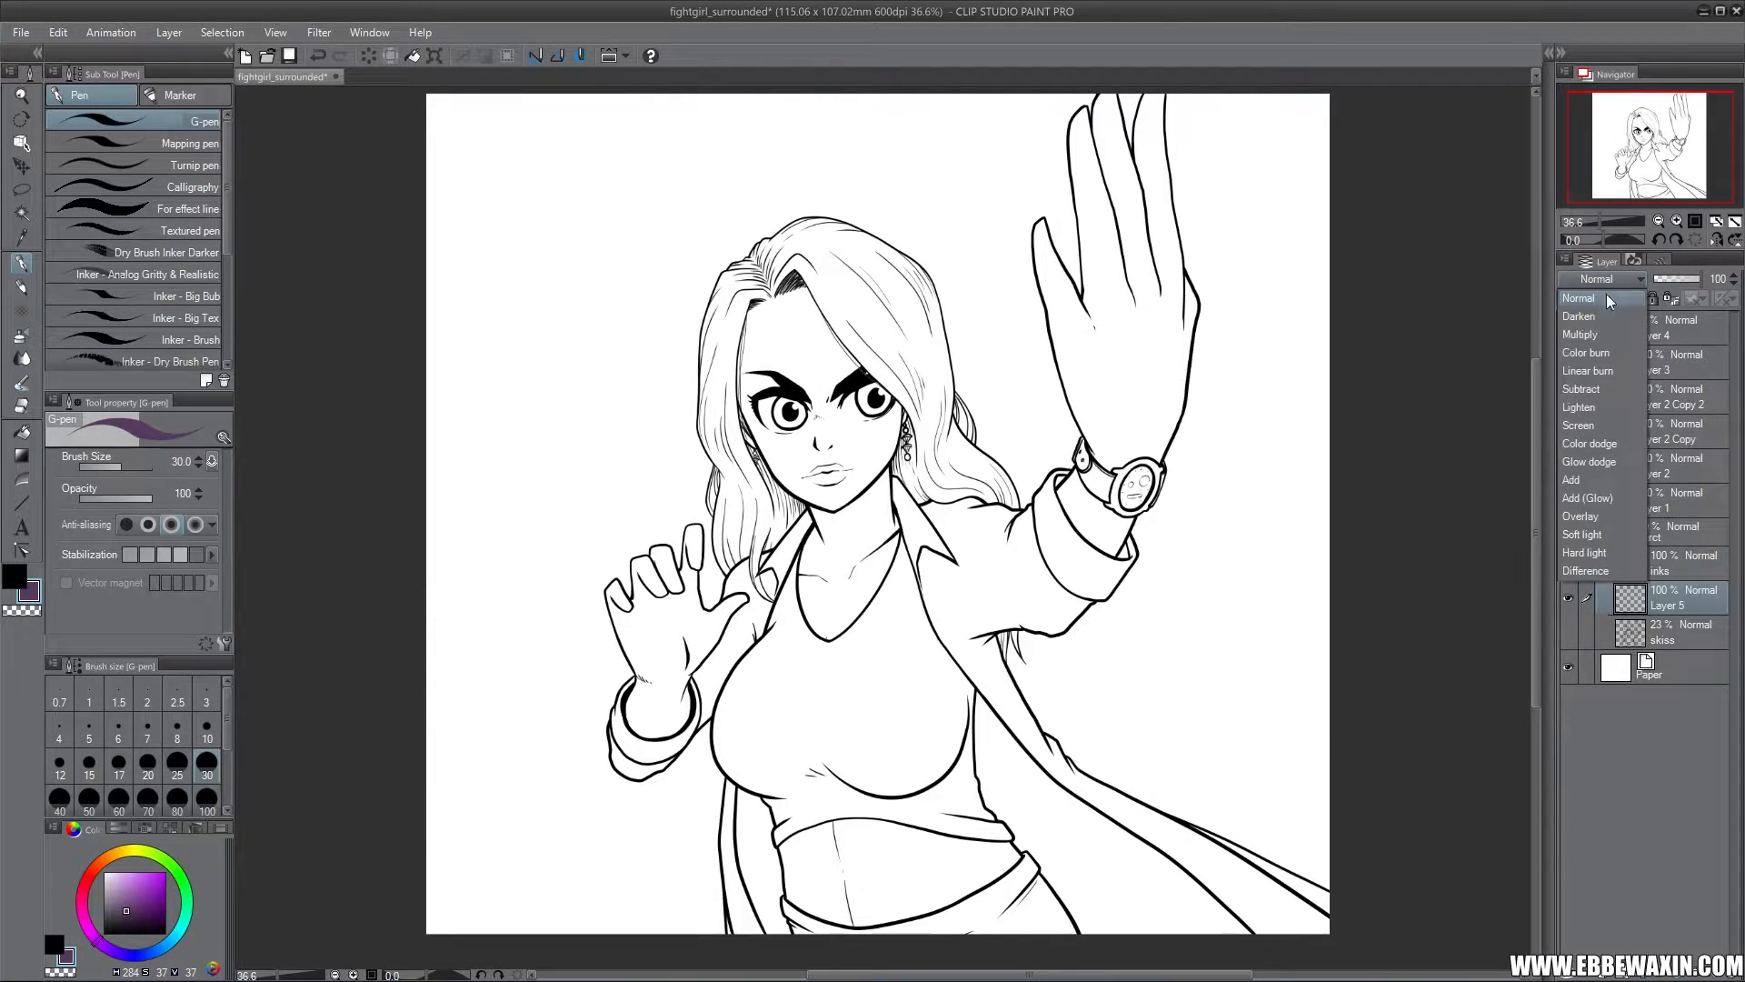
{"action": "left_click", "coordinate": [1589, 337]}
{"action": "left_click", "coordinate": [1676, 278]}
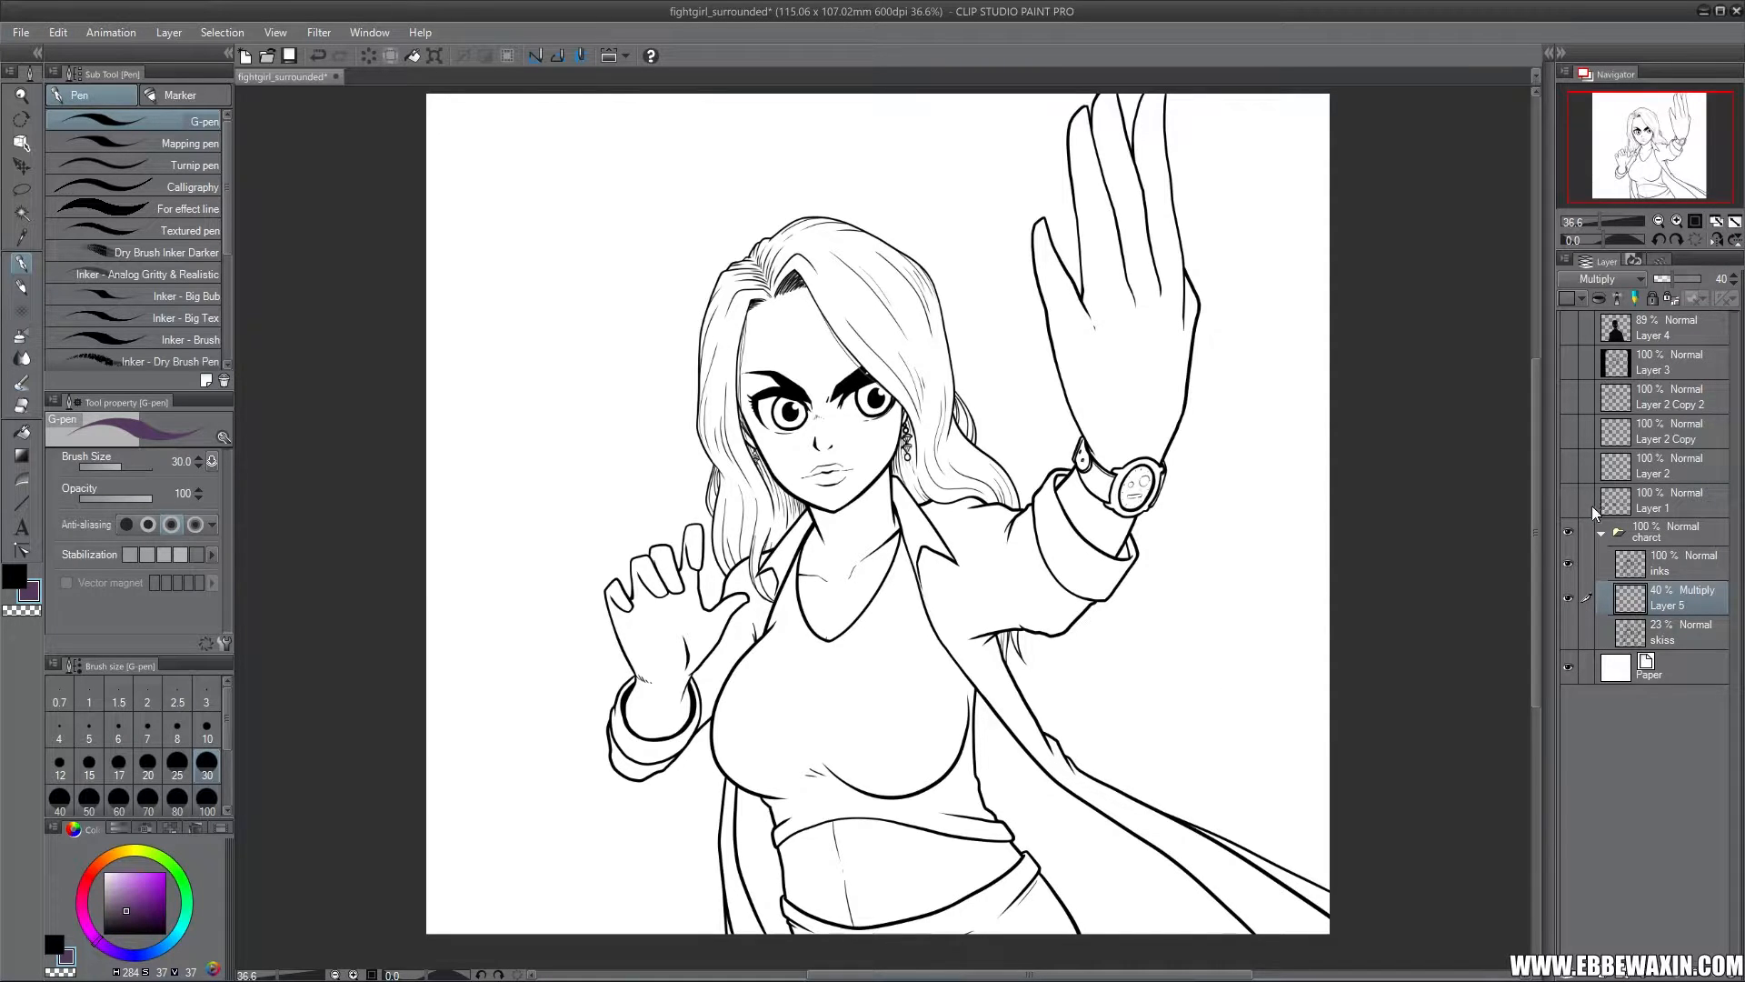
Paint G-pen shadows on the neck beneath the jawline and under the nose
{"action": "left_click", "coordinate": [1677, 221]}
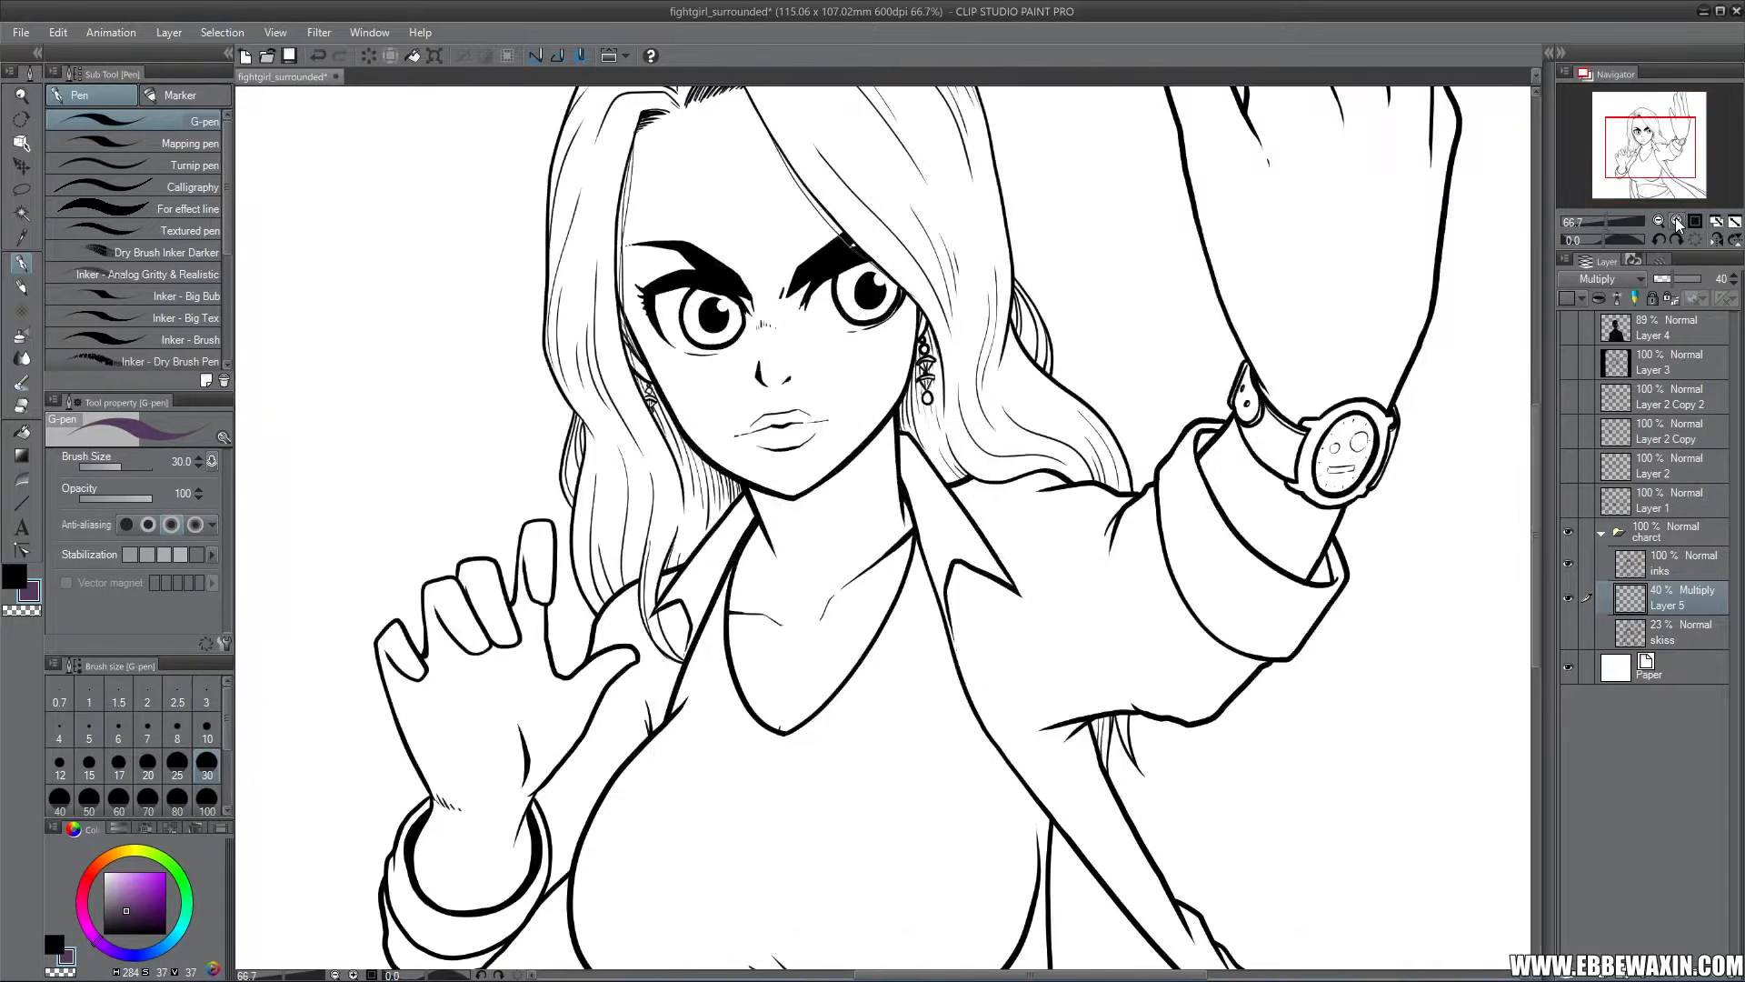
{"action": "left_click_drag", "start_coordinate": [1658, 164], "coordinate": [1642, 136]}
{"action": "left_click", "coordinate": [1677, 221]}
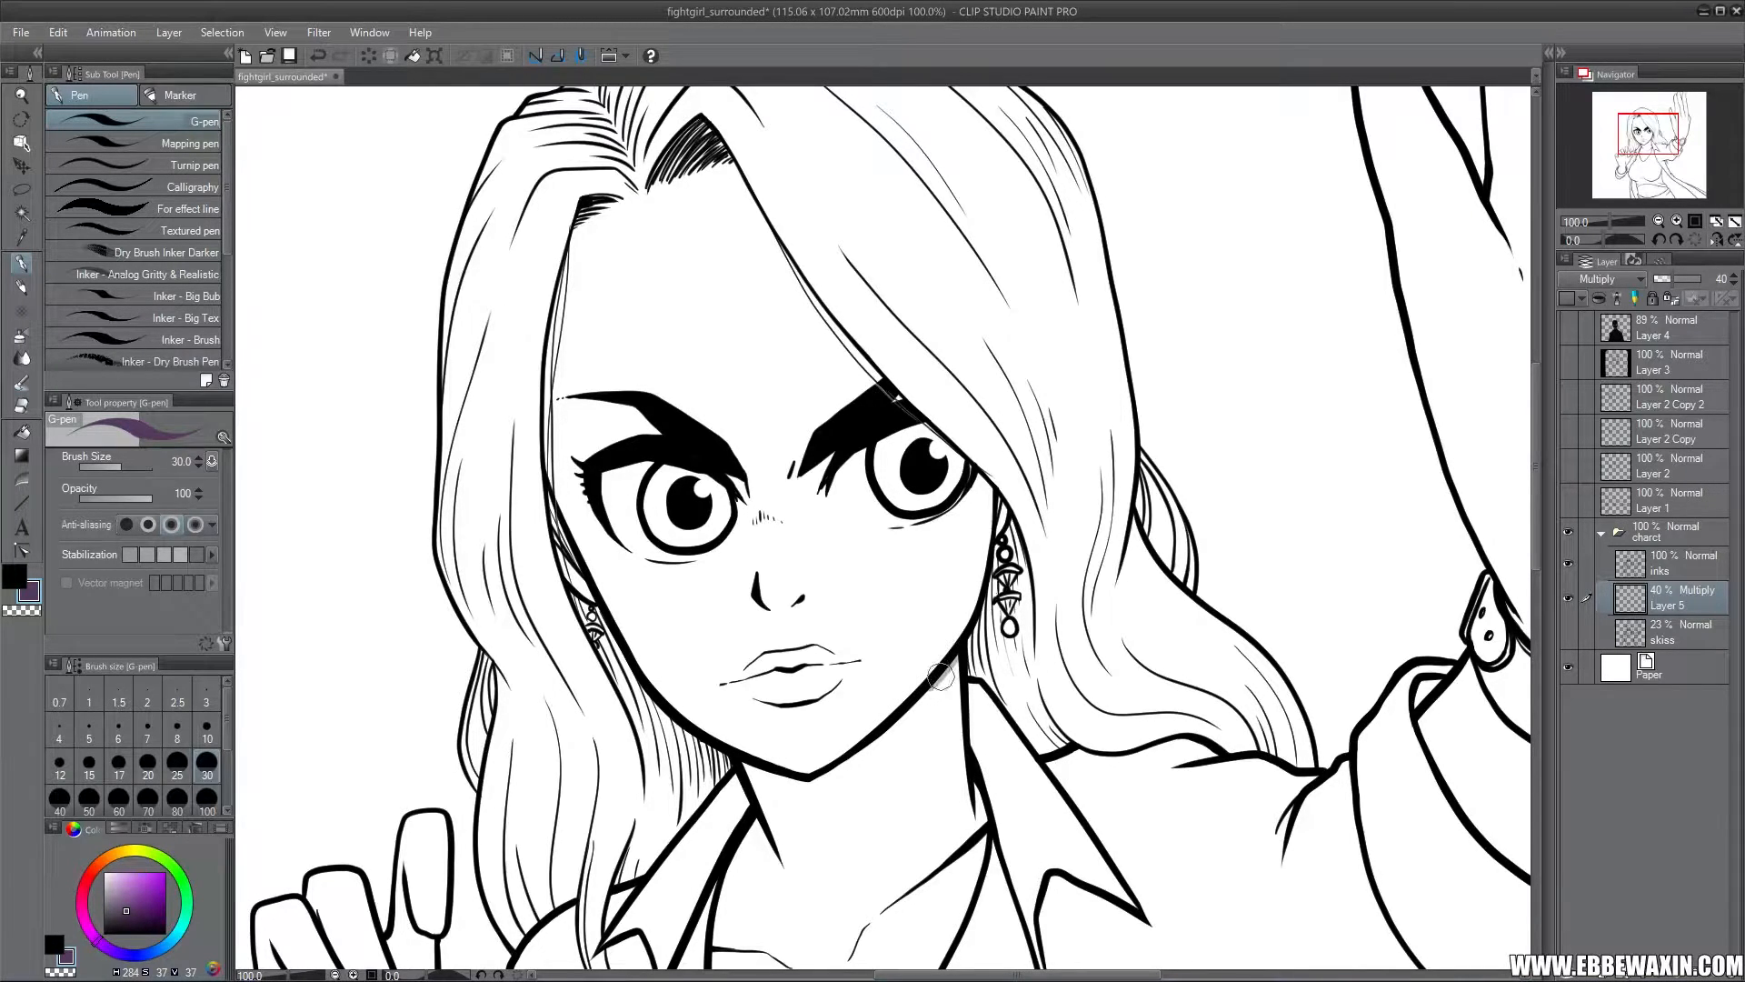
{"action": "mouse_move", "coordinate": [955, 661]}
{"action": "left_mouse_down"}
{"action": "mouse_move", "coordinate": [847, 783]}
{"action": "mouse_move", "coordinate": [796, 797]}
{"action": "mouse_move", "coordinate": [809, 802]}
{"action": "mouse_move", "coordinate": [768, 788]}
{"action": "mouse_move", "coordinate": [807, 805]}
{"action": "mouse_move", "coordinate": [747, 768]}
{"action": "mouse_move", "coordinate": [826, 778]}
{"action": "mouse_move", "coordinate": [814, 790]}
{"action": "mouse_move", "coordinate": [923, 700]}
{"action": "left_mouse_up"}
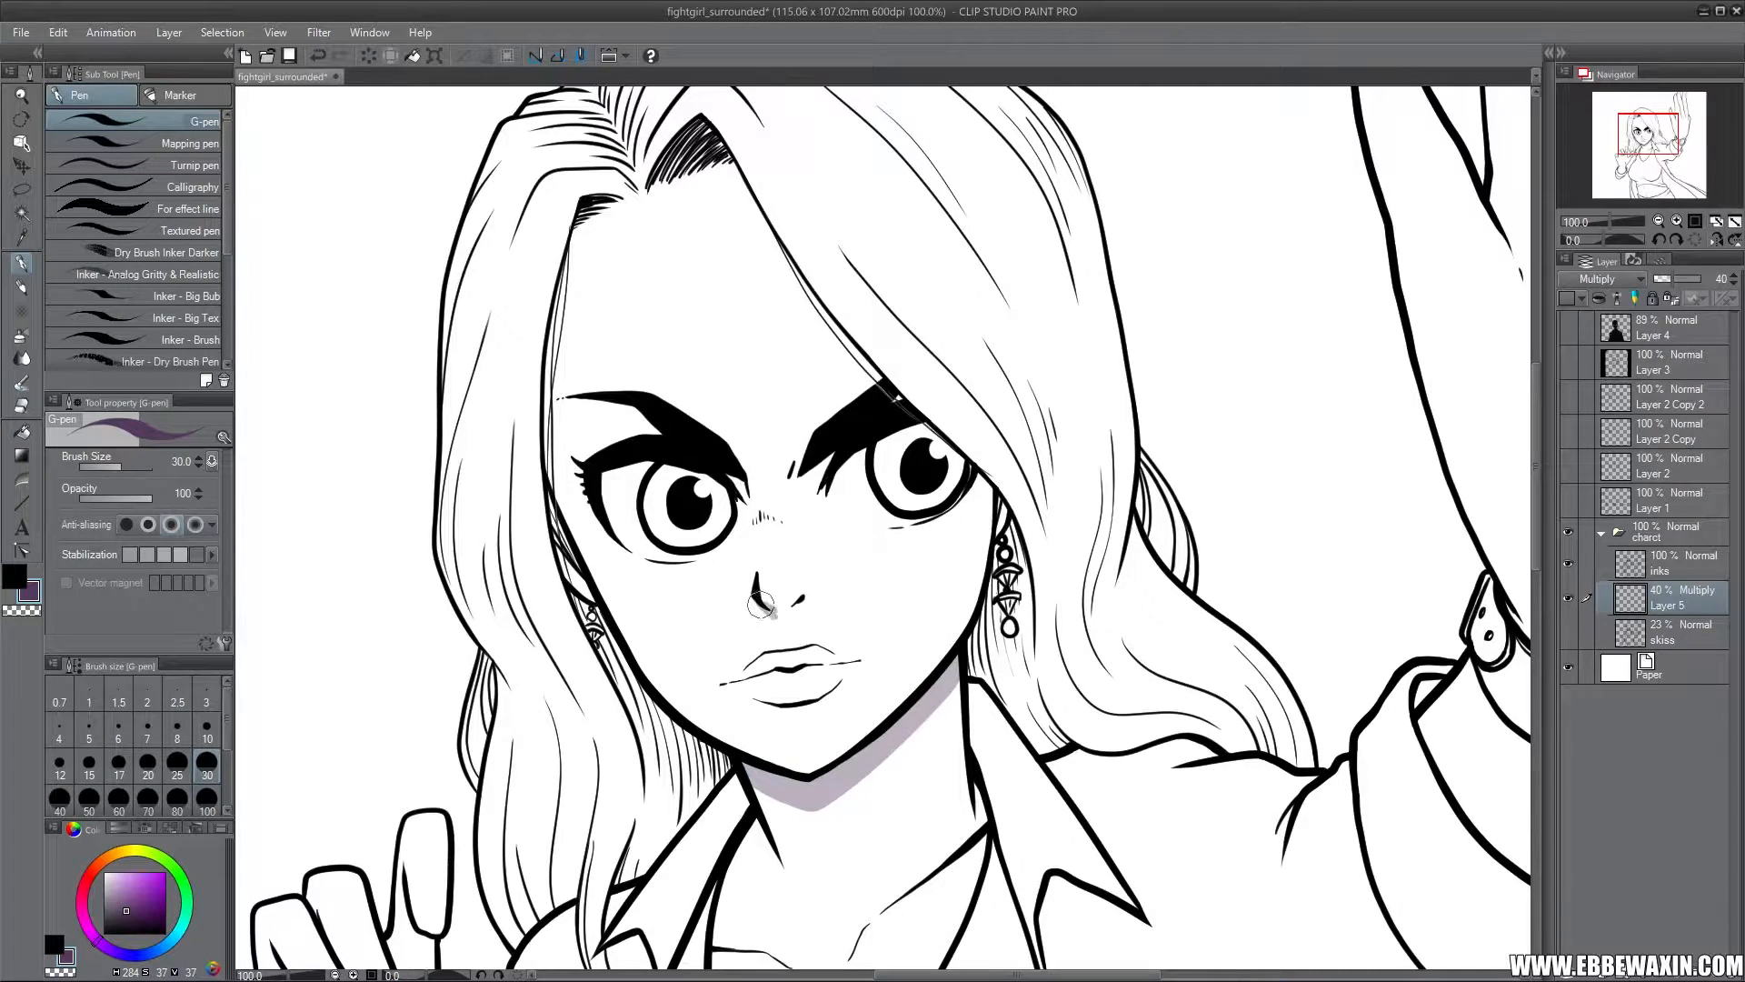
{"action": "mouse_move", "coordinate": [767, 607]}
{"action": "left_mouse_down"}
{"action": "mouse_move", "coordinate": [794, 605]}
{"action": "mouse_move", "coordinate": [778, 616]}
{"action": "left_mouse_up"}
{"action": "left_click", "coordinate": [58, 31]}
{"action": "mouse_move", "coordinate": [160, 384]}
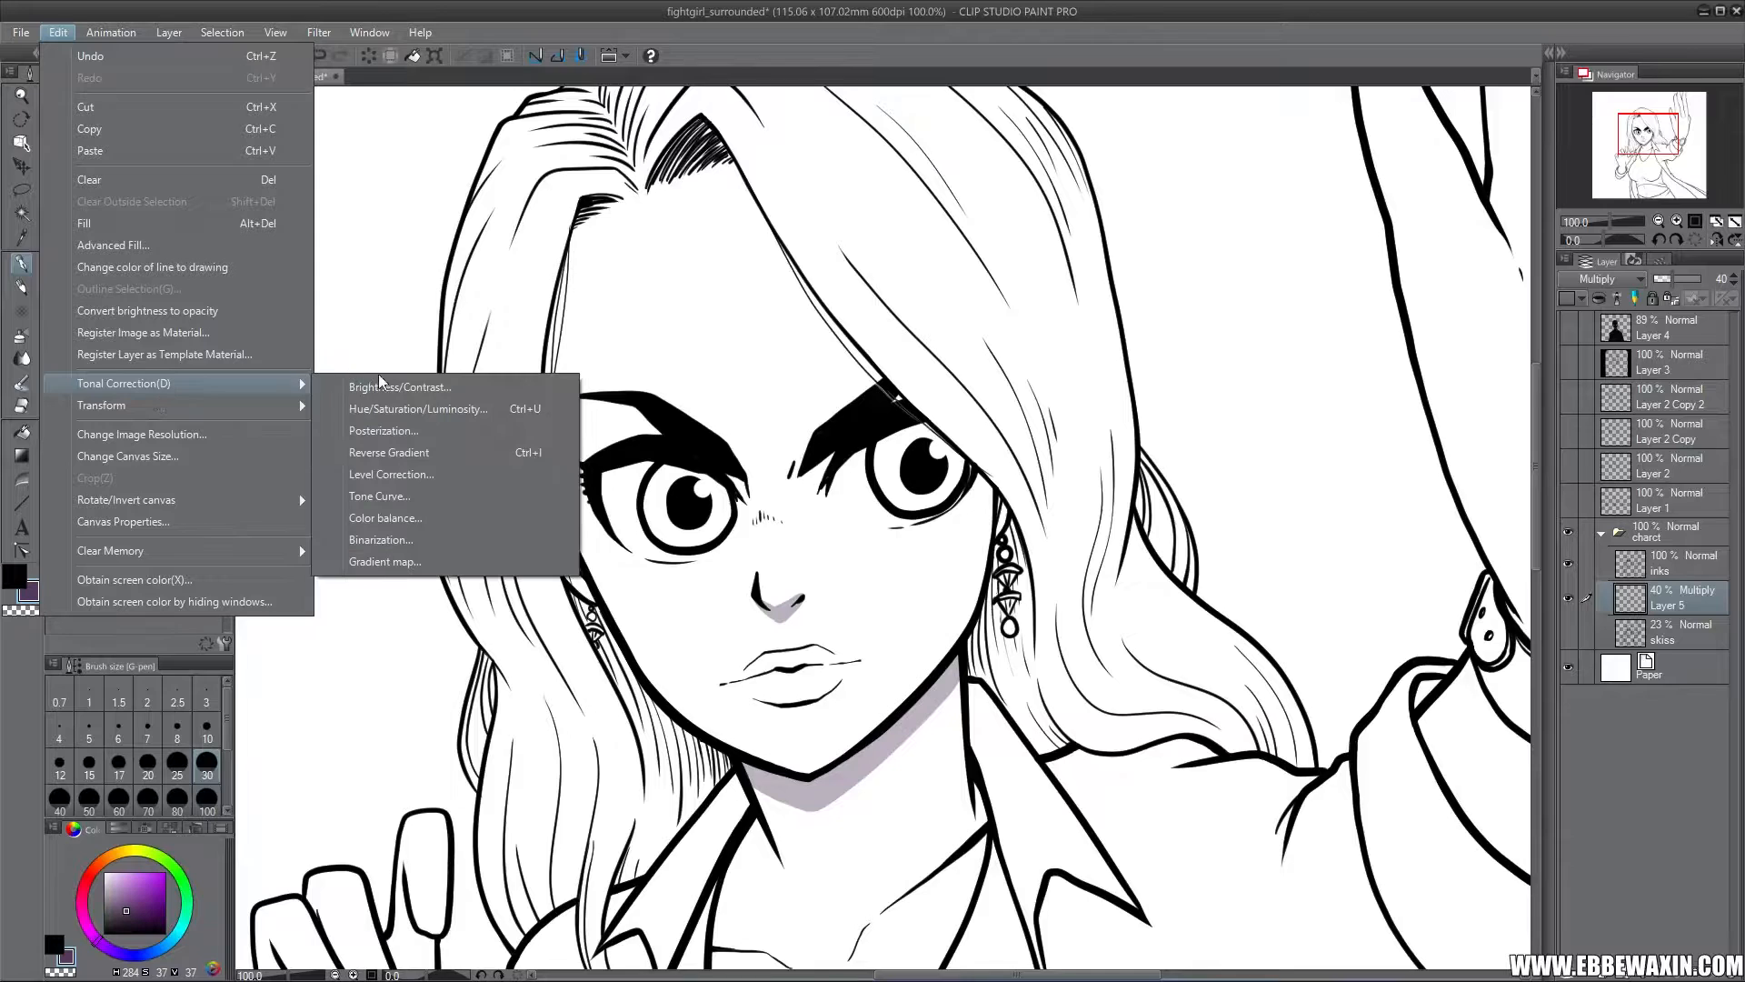
{"action": "left_click", "coordinate": [426, 408]}
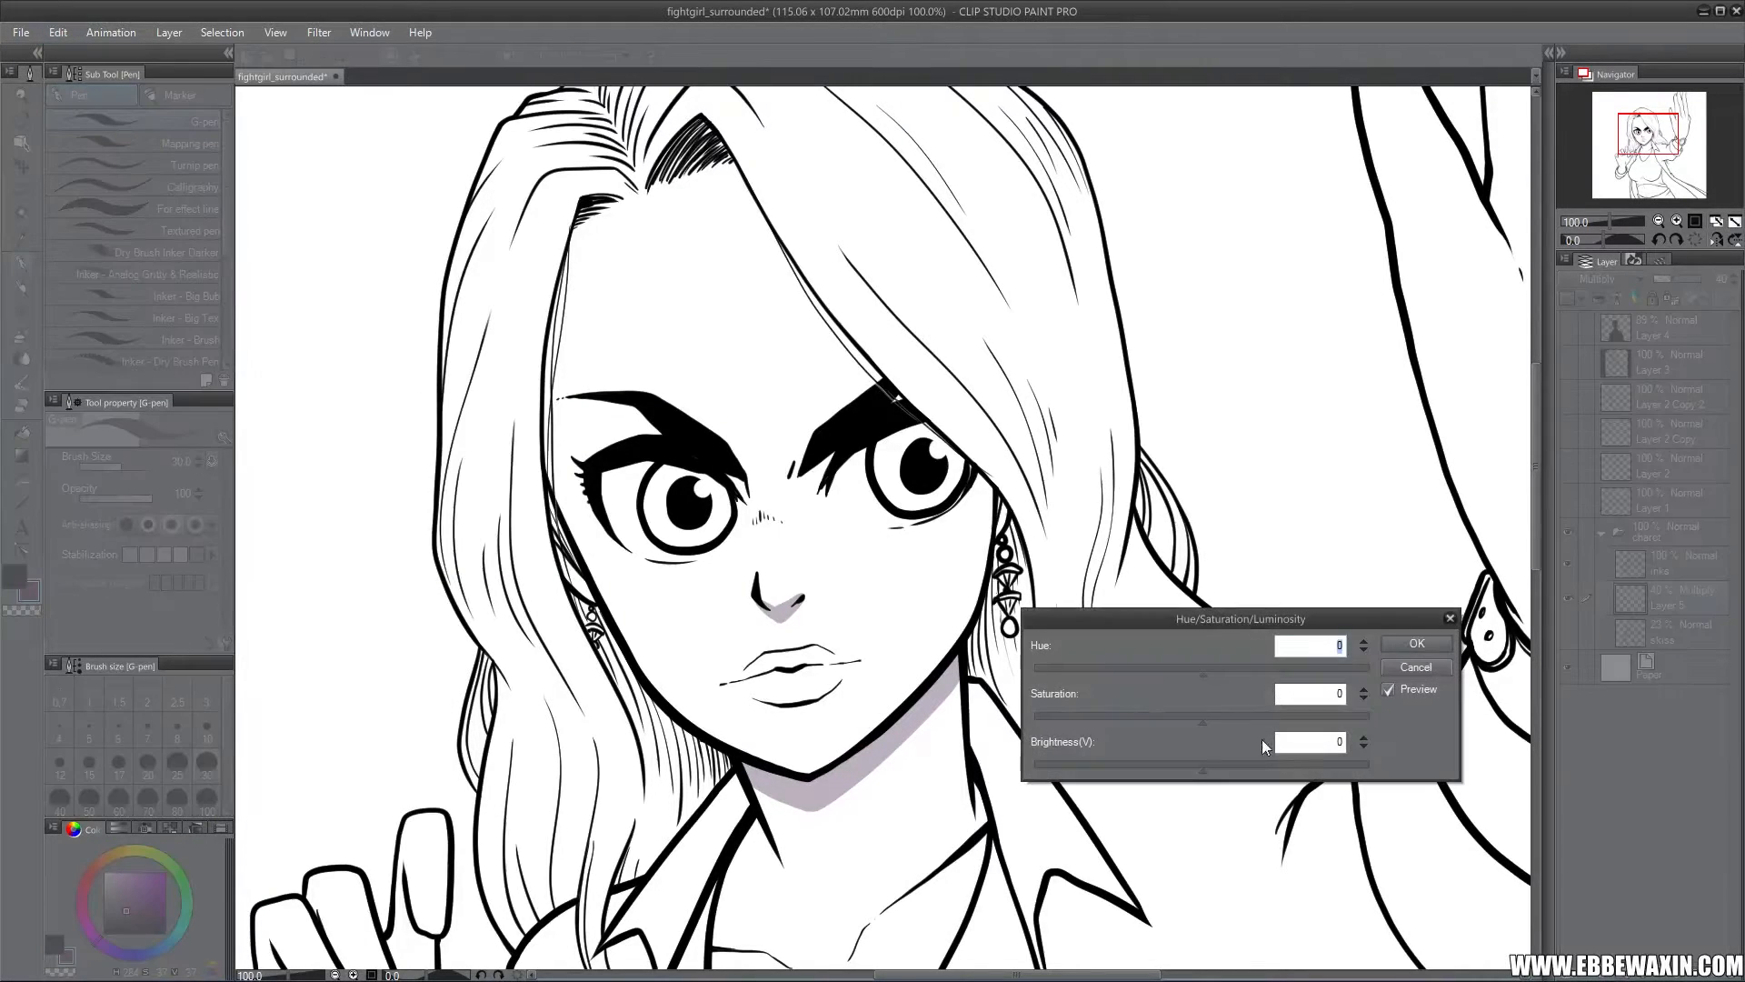
{"action": "left_click", "coordinate": [1142, 725]}
{"action": "left_click_drag", "start_coordinate": [1142, 725], "coordinate": [993, 714]}
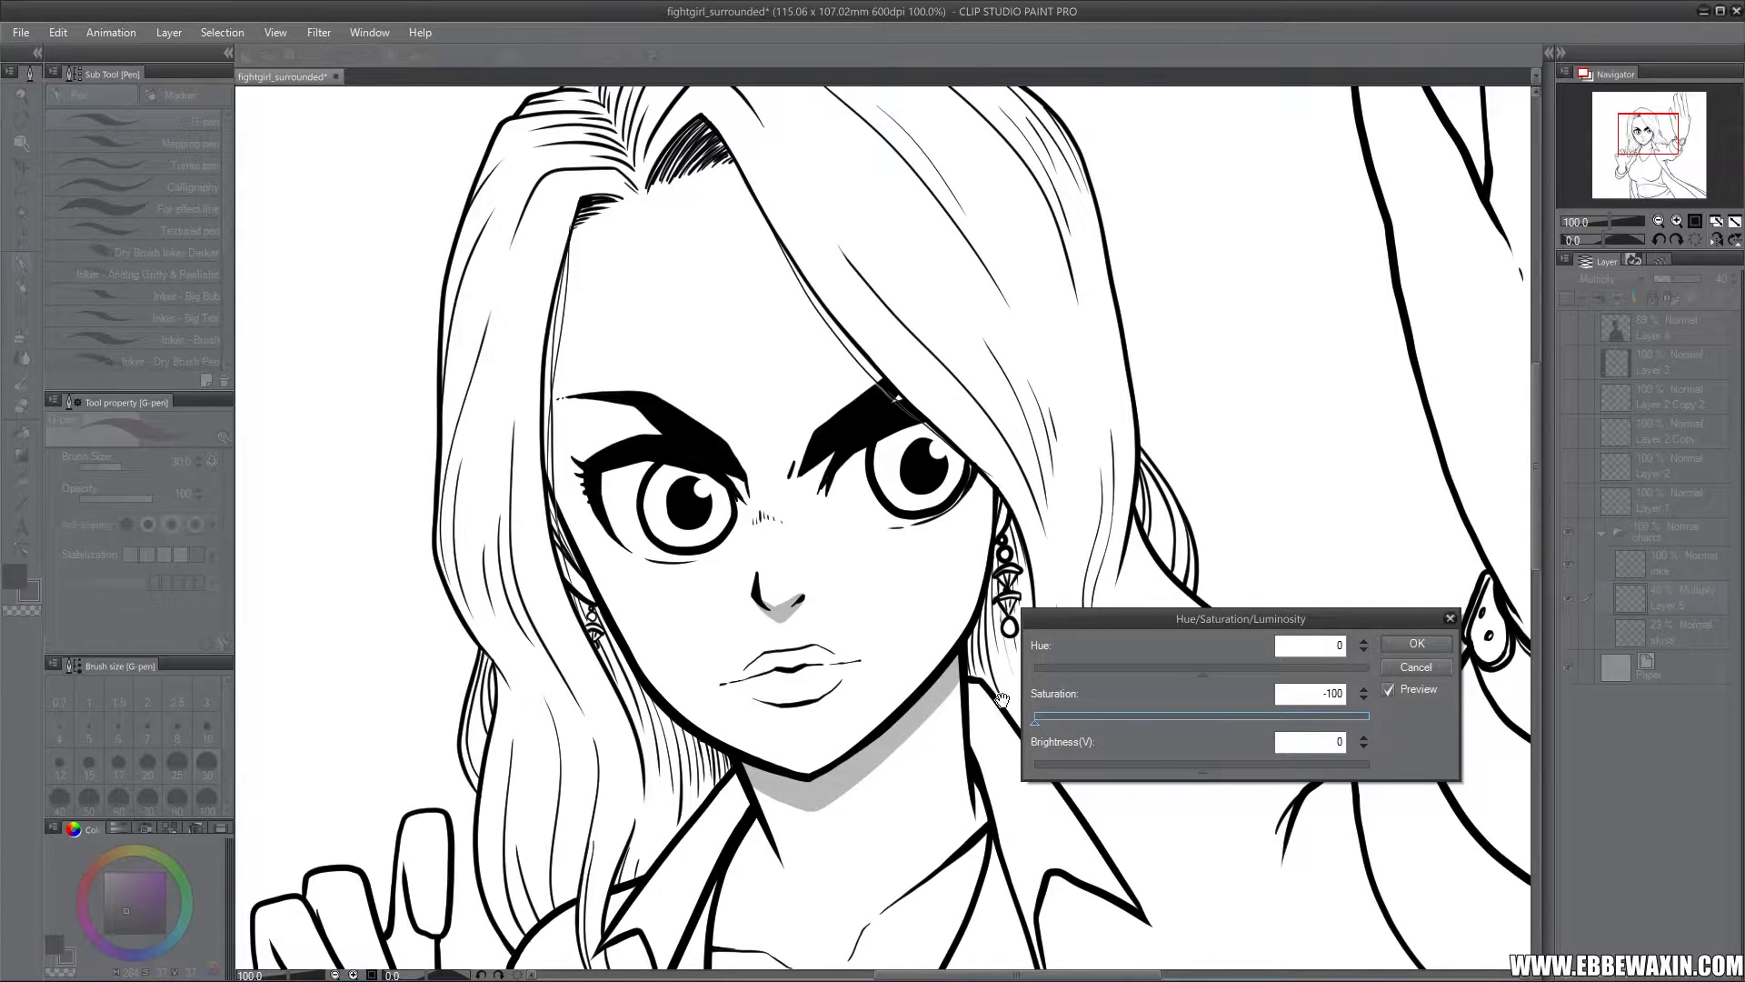
{"action": "left_click_drag", "start_coordinate": [1095, 766], "coordinate": [1020, 771]}
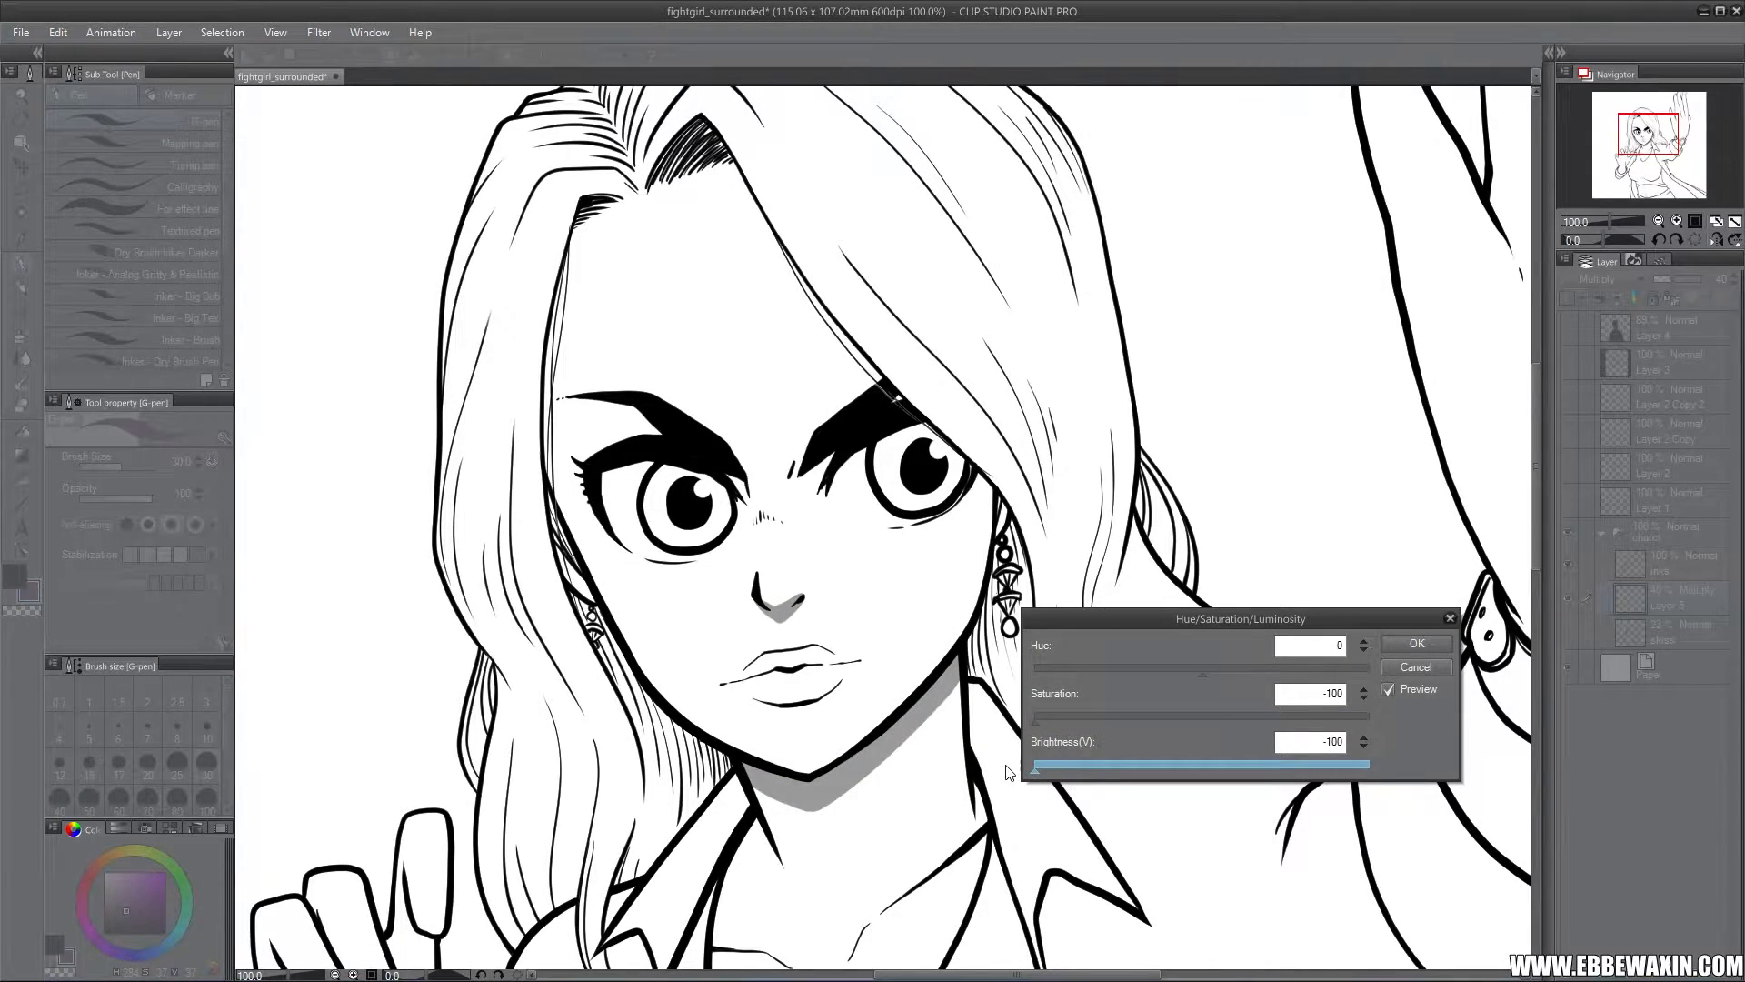
{"action": "left_click", "coordinate": [1416, 666]}
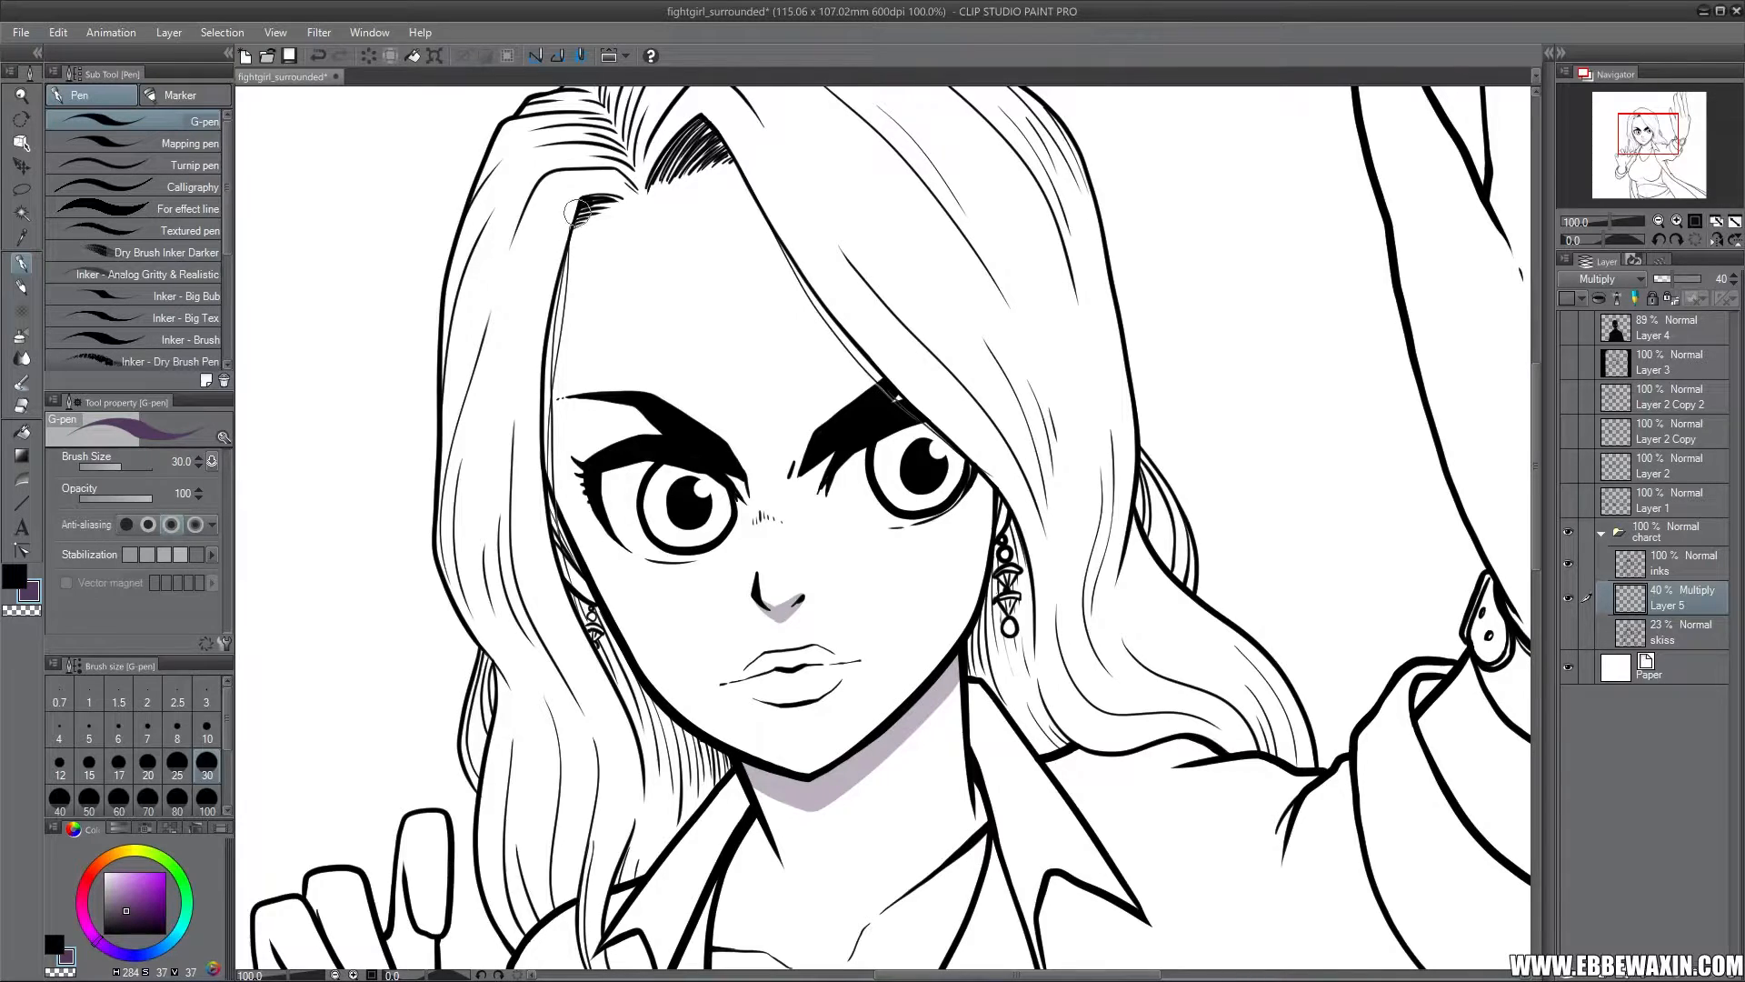
Shade the nose, the upper eyelid and the face edge beside the hair on the drawing's left side
{"action": "left_click_drag", "start_coordinate": [796, 612], "coordinate": [782, 612]}
{"action": "left_click_drag", "start_coordinate": [735, 485], "coordinate": [724, 469]}
{"action": "left_click_drag", "start_coordinate": [602, 452], "coordinate": [653, 429]}
{"action": "mouse_move", "coordinate": [574, 211]}
{"action": "left_mouse_down"}
{"action": "mouse_move", "coordinate": [546, 329]}
{"action": "mouse_move", "coordinate": [546, 441]}
{"action": "left_mouse_up"}
{"action": "left_click_drag", "start_coordinate": [550, 363], "coordinate": [550, 472]}
{"action": "left_click_drag", "start_coordinate": [567, 268], "coordinate": [559, 553]}
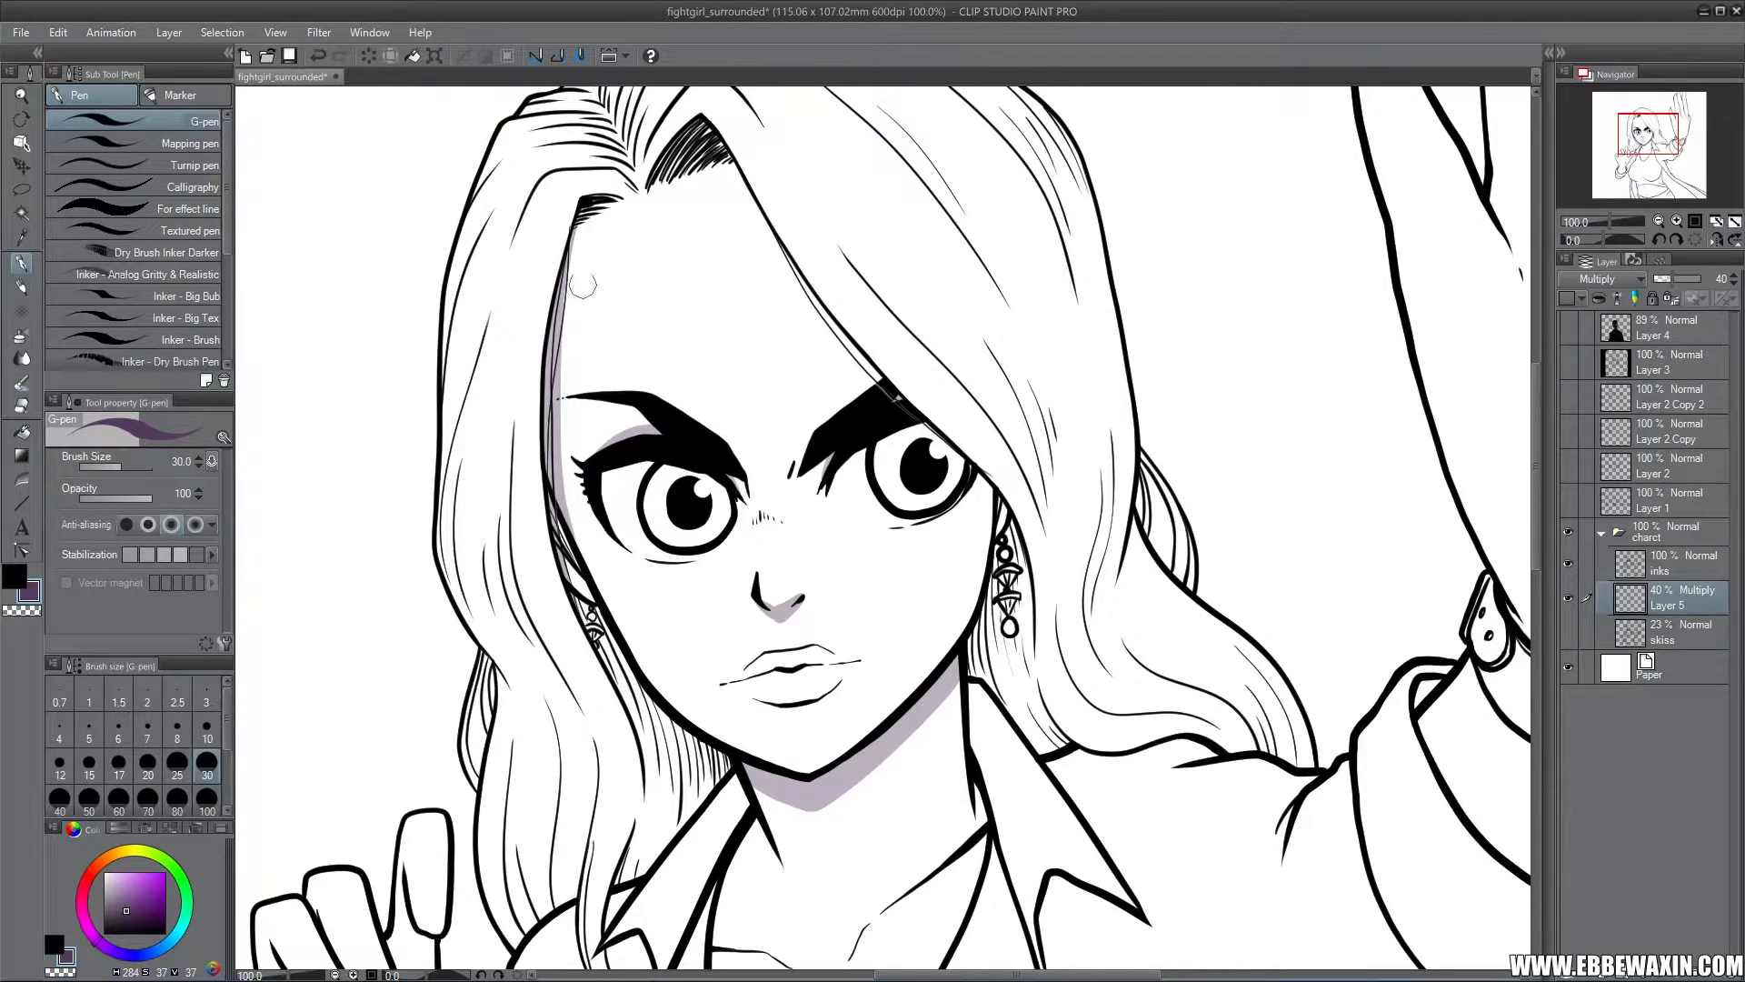
{"action": "left_click_drag", "start_coordinate": [574, 245], "coordinate": [571, 325]}
Paint a shadow on the forehead along the inner edge of the large swept fringe, down to the eyebrow
{"action": "mouse_move", "coordinate": [728, 162]}
{"action": "left_mouse_down"}
{"action": "mouse_move", "coordinate": [755, 215]}
{"action": "mouse_move", "coordinate": [731, 146]}
{"action": "mouse_move", "coordinate": [832, 325]}
{"action": "left_mouse_up"}
{"action": "left_click_drag", "start_coordinate": [771, 234], "coordinate": [877, 382]}
{"action": "left_click_drag", "start_coordinate": [805, 291], "coordinate": [877, 380]}
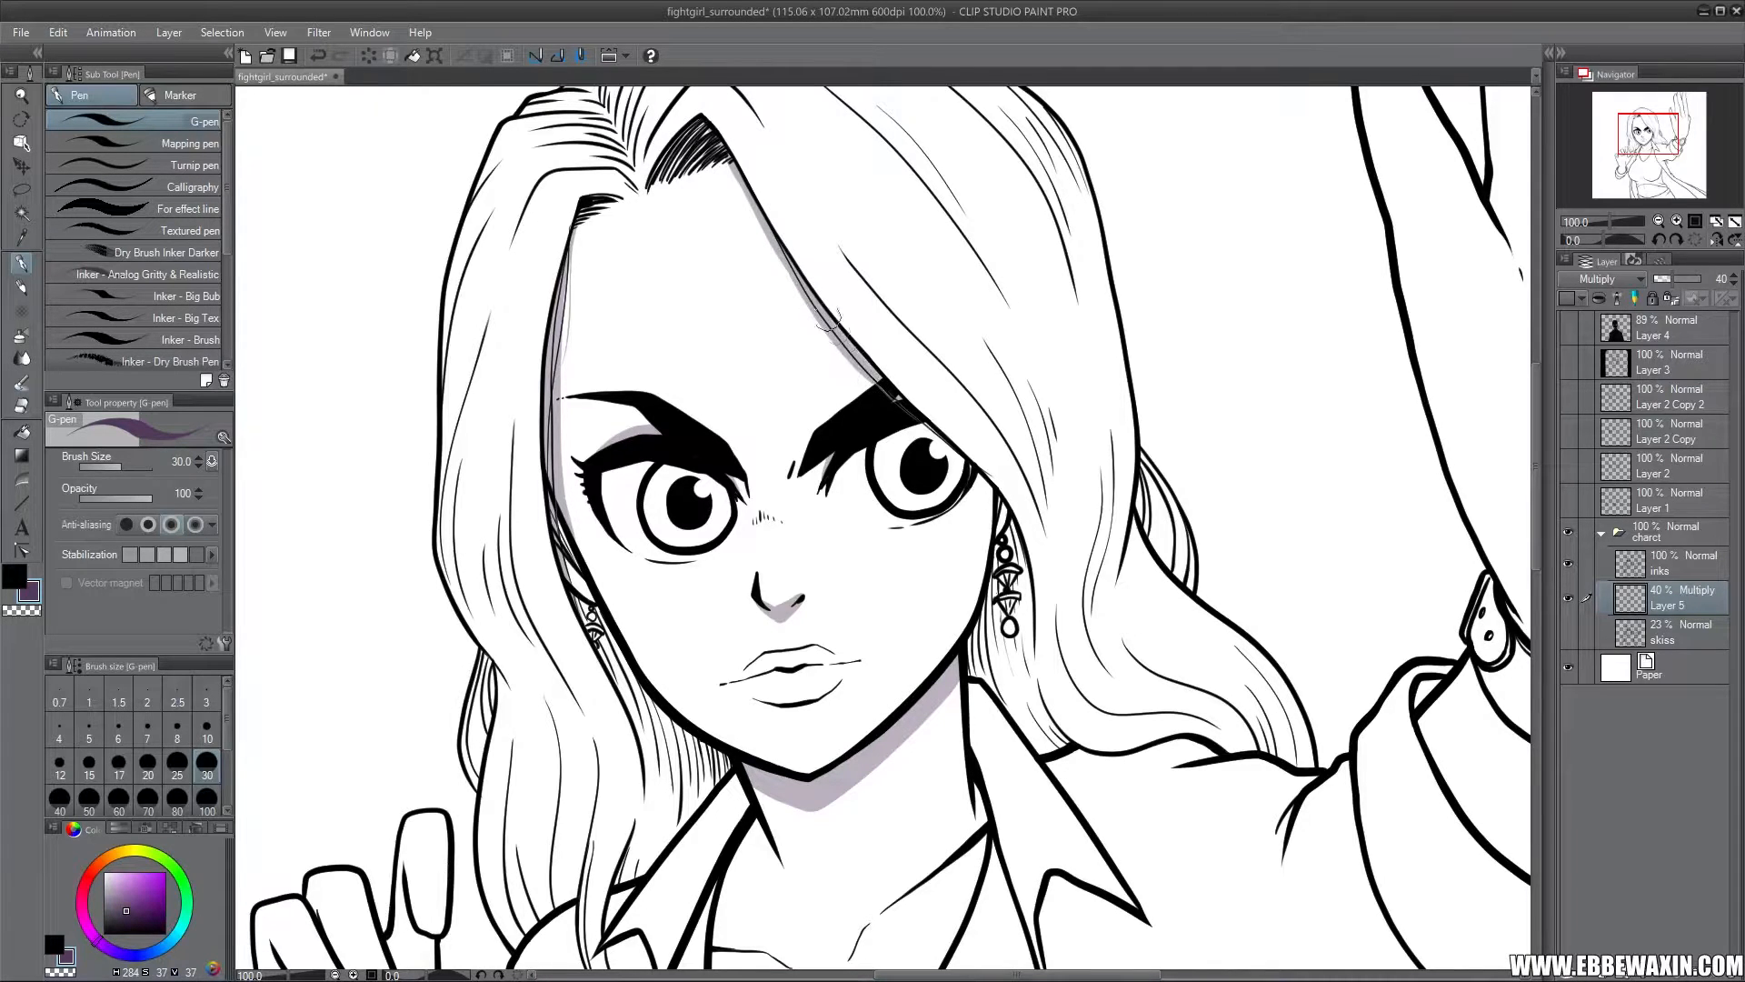
{"action": "mouse_move", "coordinate": [723, 141]}
{"action": "left_mouse_down"}
{"action": "mouse_move", "coordinate": [826, 336]}
{"action": "mouse_move", "coordinate": [884, 400]}
{"action": "left_mouse_up"}
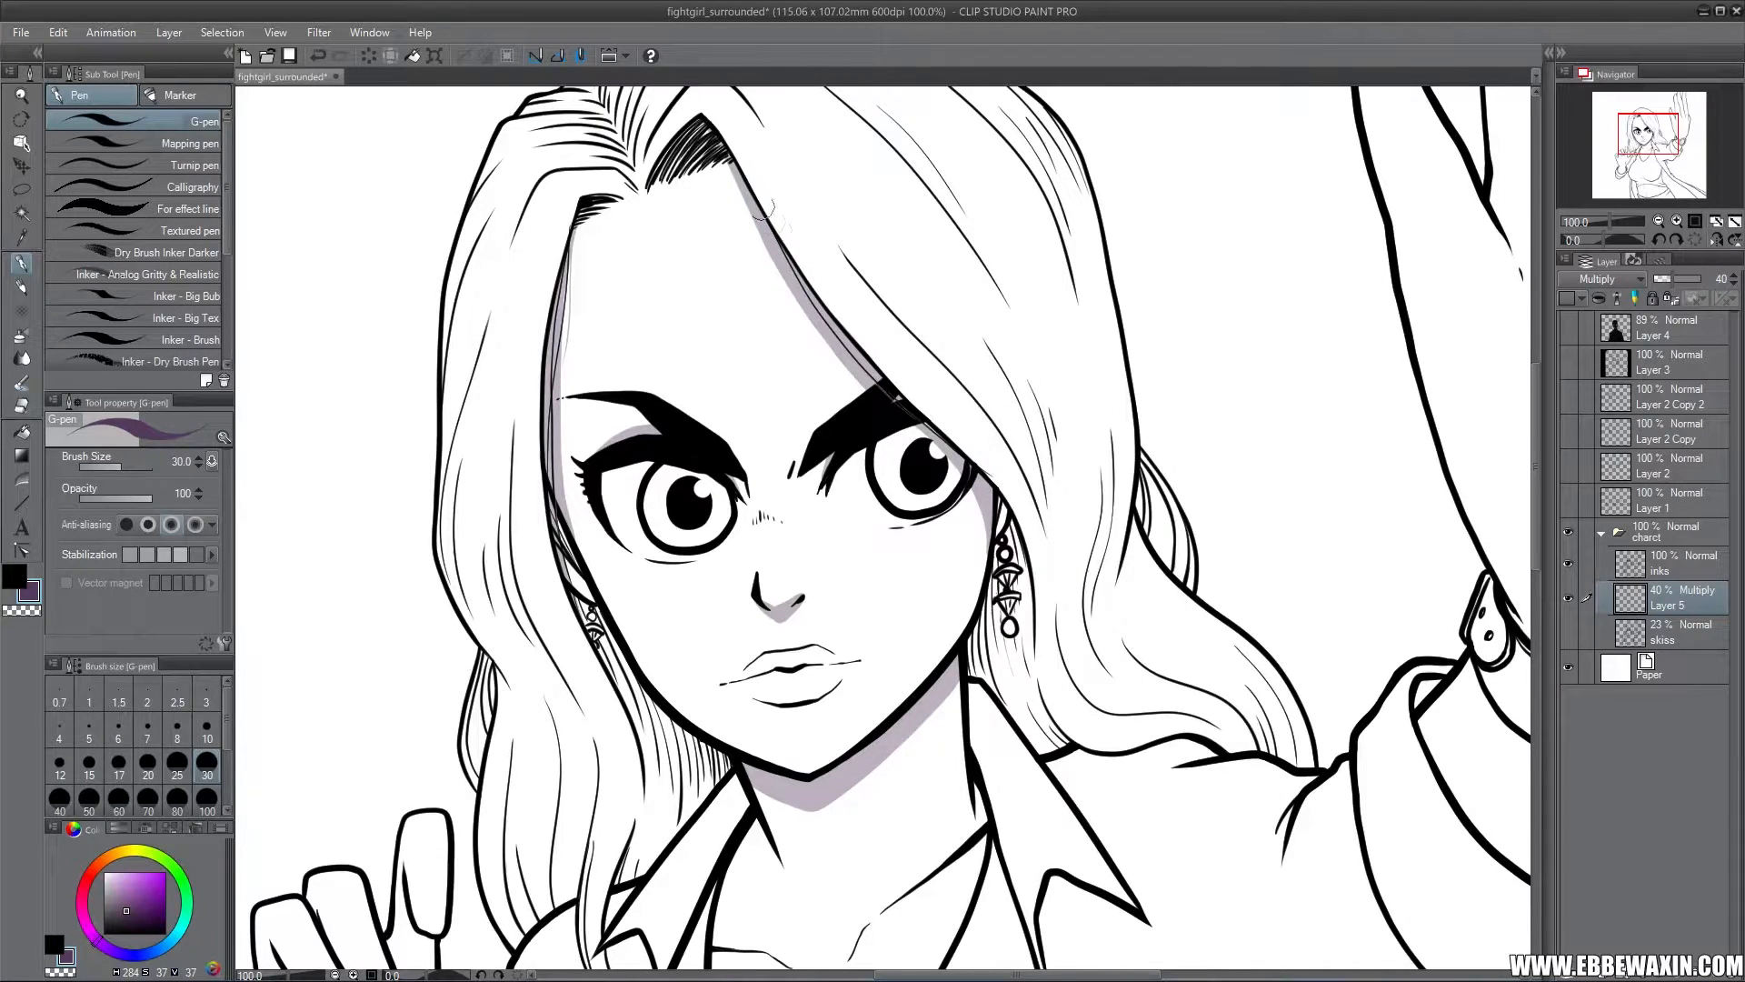
{"action": "mouse_move", "coordinate": [751, 208]}
{"action": "left_mouse_down"}
{"action": "mouse_move", "coordinate": [811, 340]}
{"action": "mouse_move", "coordinate": [867, 400]}
{"action": "left_mouse_up"}
{"action": "key", "text": "ctrl+z"}
{"action": "key", "text": "ctrl+y"}
Shade the neck edge beside the coat collar and under the collar point on the drawing's left side
{"action": "left_click_drag", "start_coordinate": [1639, 138], "coordinate": [1611, 171]}
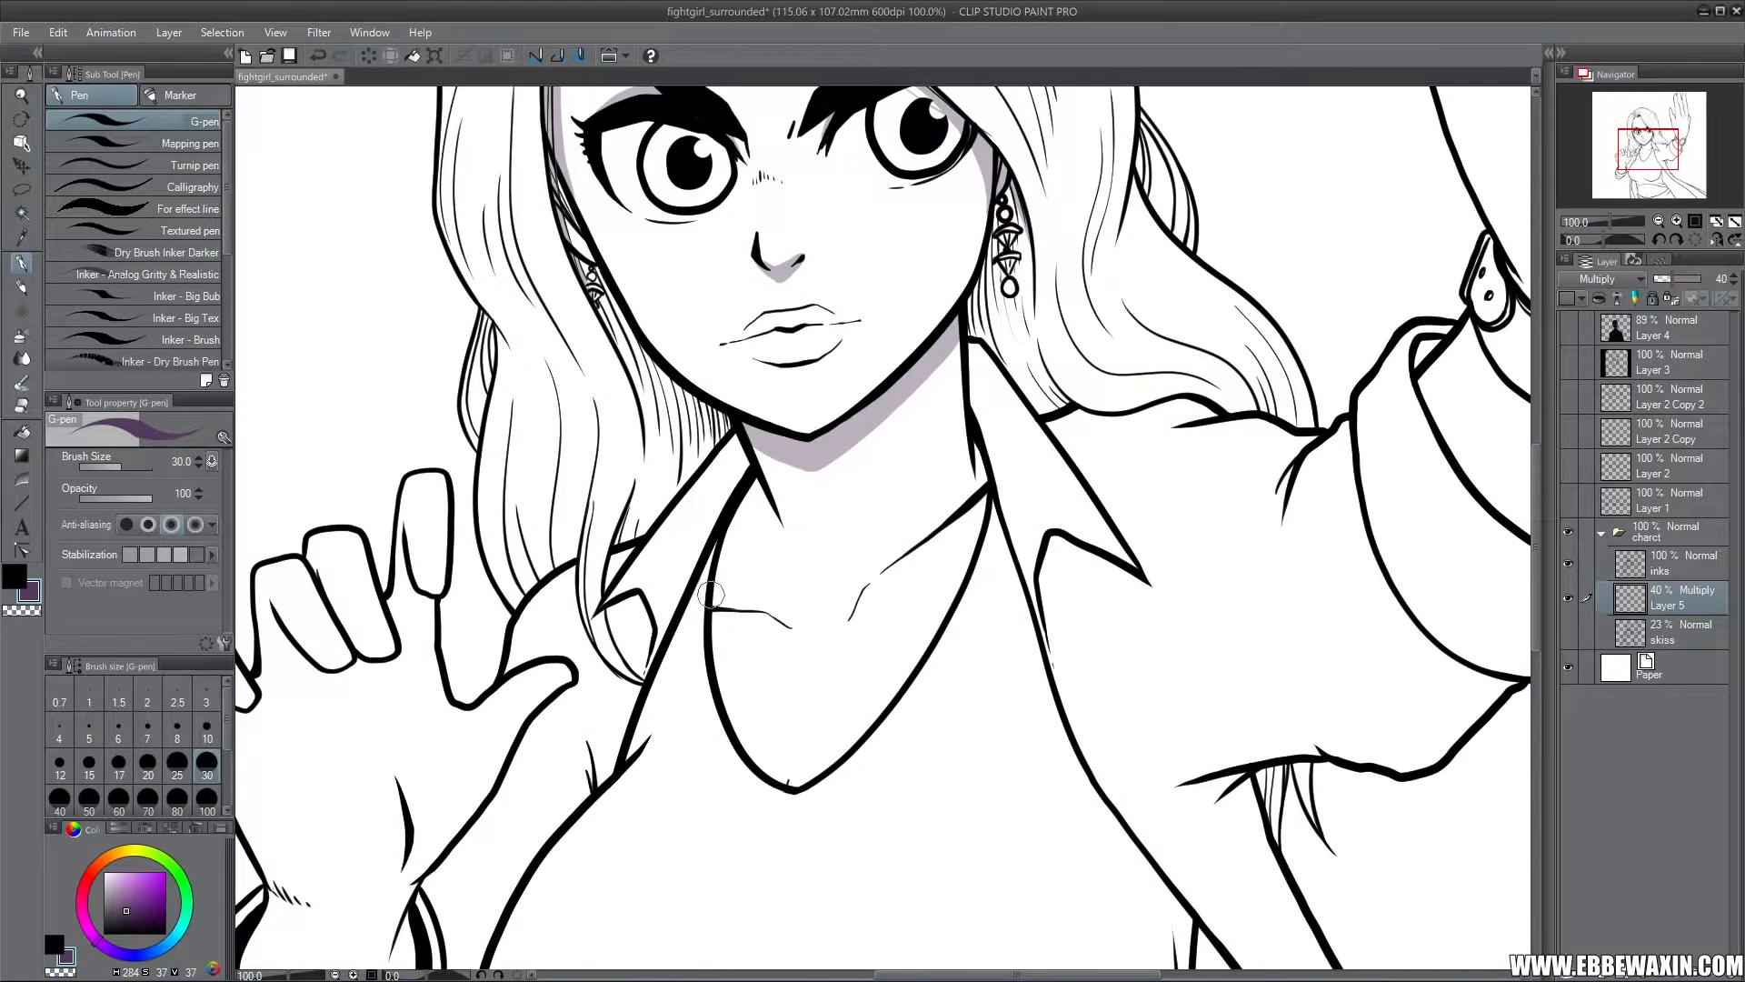
{"action": "left_click_drag", "start_coordinate": [711, 595], "coordinate": [754, 485]}
{"action": "left_click_drag", "start_coordinate": [711, 586], "coordinate": [754, 488]}
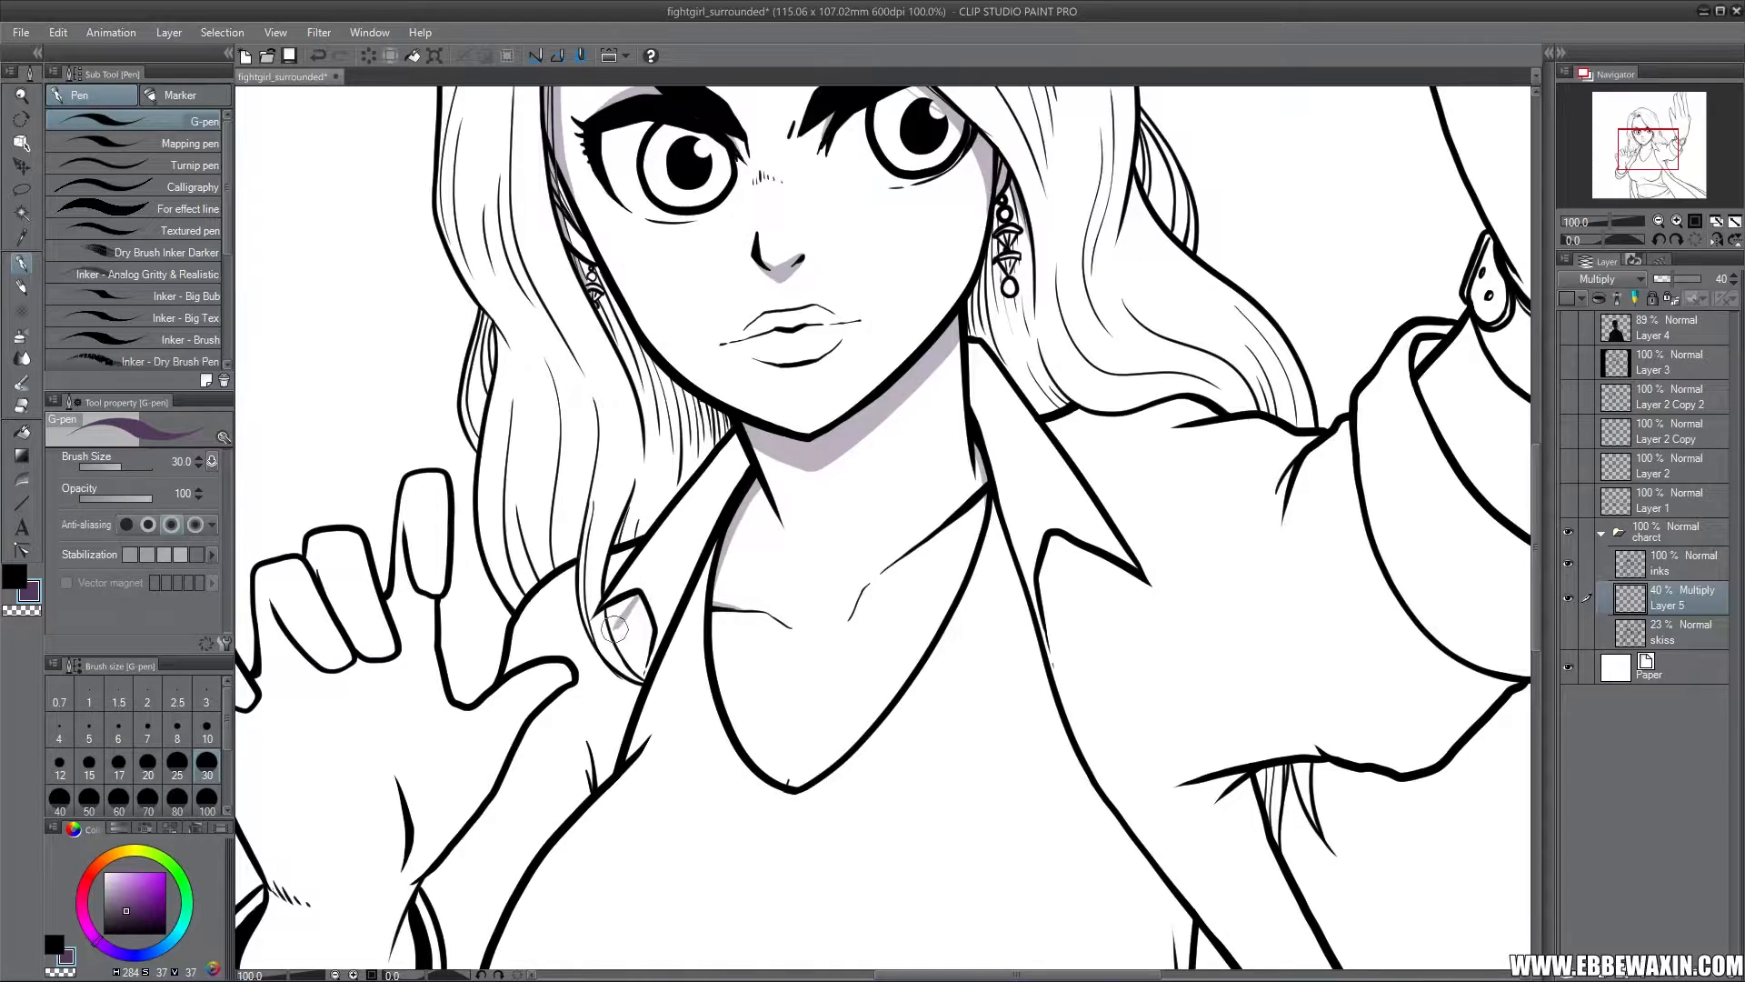
{"action": "mouse_move", "coordinate": [614, 629]}
{"action": "left_mouse_down"}
{"action": "mouse_move", "coordinate": [638, 616]}
{"action": "mouse_move", "coordinate": [649, 652]}
{"action": "mouse_move", "coordinate": [638, 603]}
{"action": "left_mouse_up"}
Paint shadows beneath the curled fingers and around the wrist at the sleeve opening of the lower hand
{"action": "left_click", "coordinate": [1659, 221]}
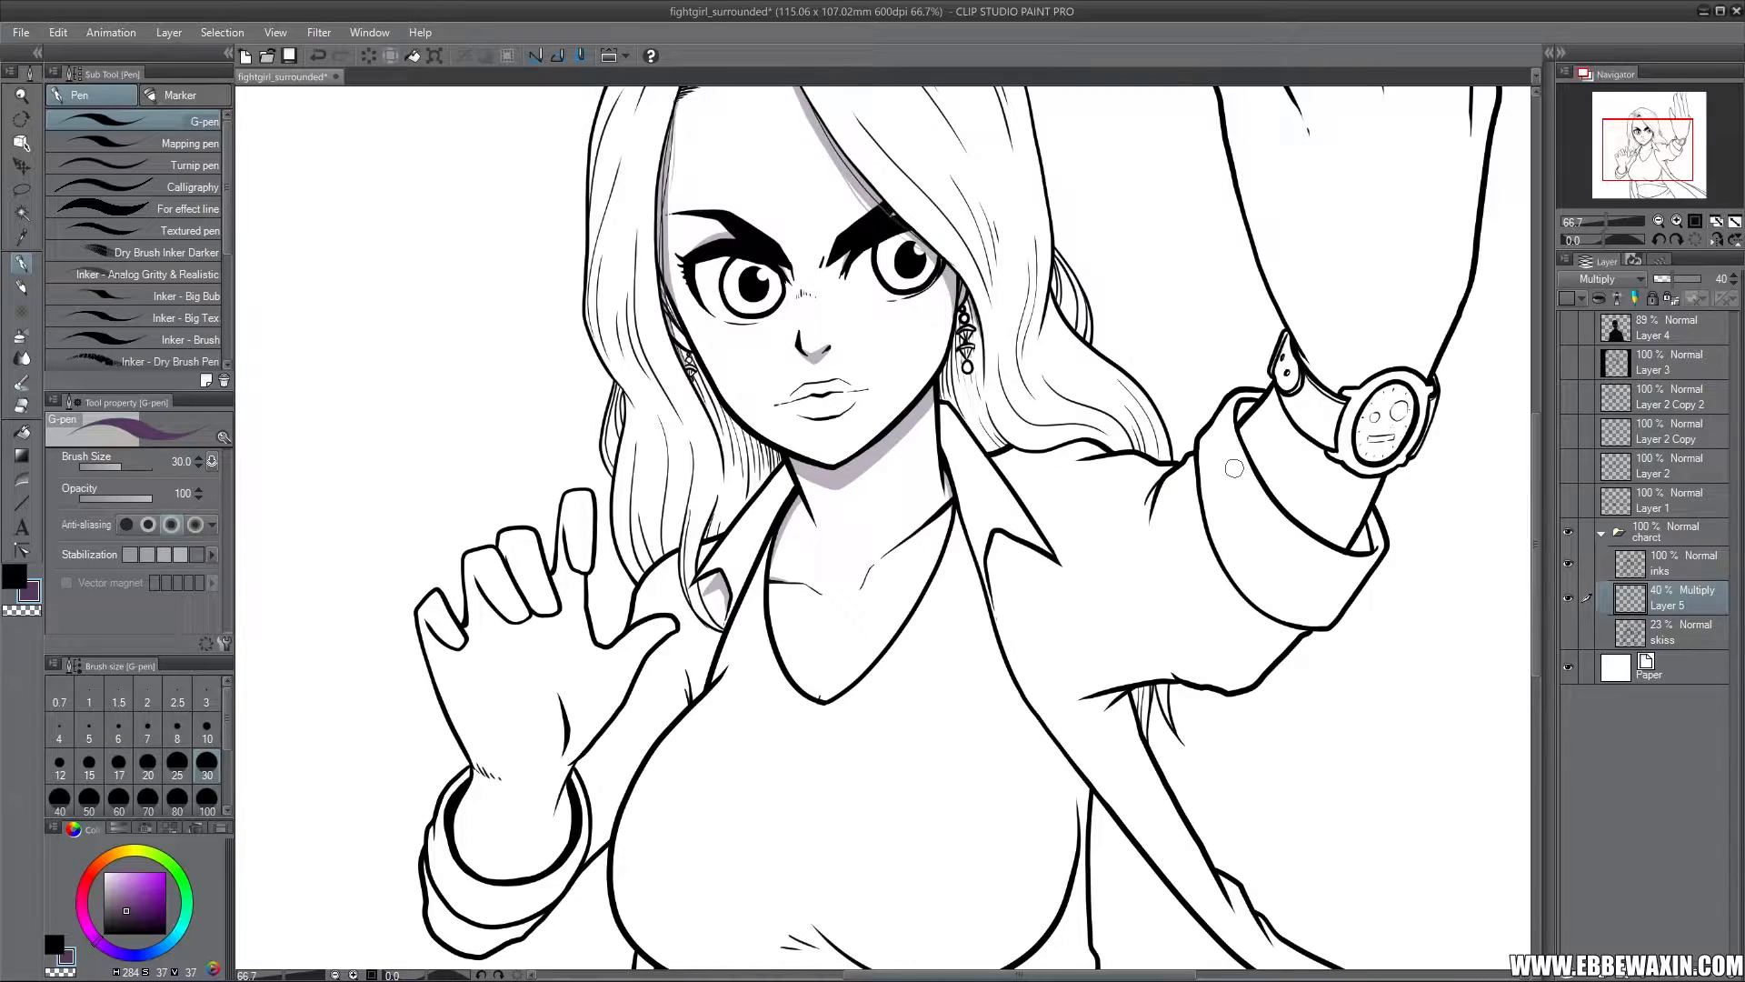
{"action": "left_click_drag", "start_coordinate": [1650, 168], "coordinate": [1650, 160]}
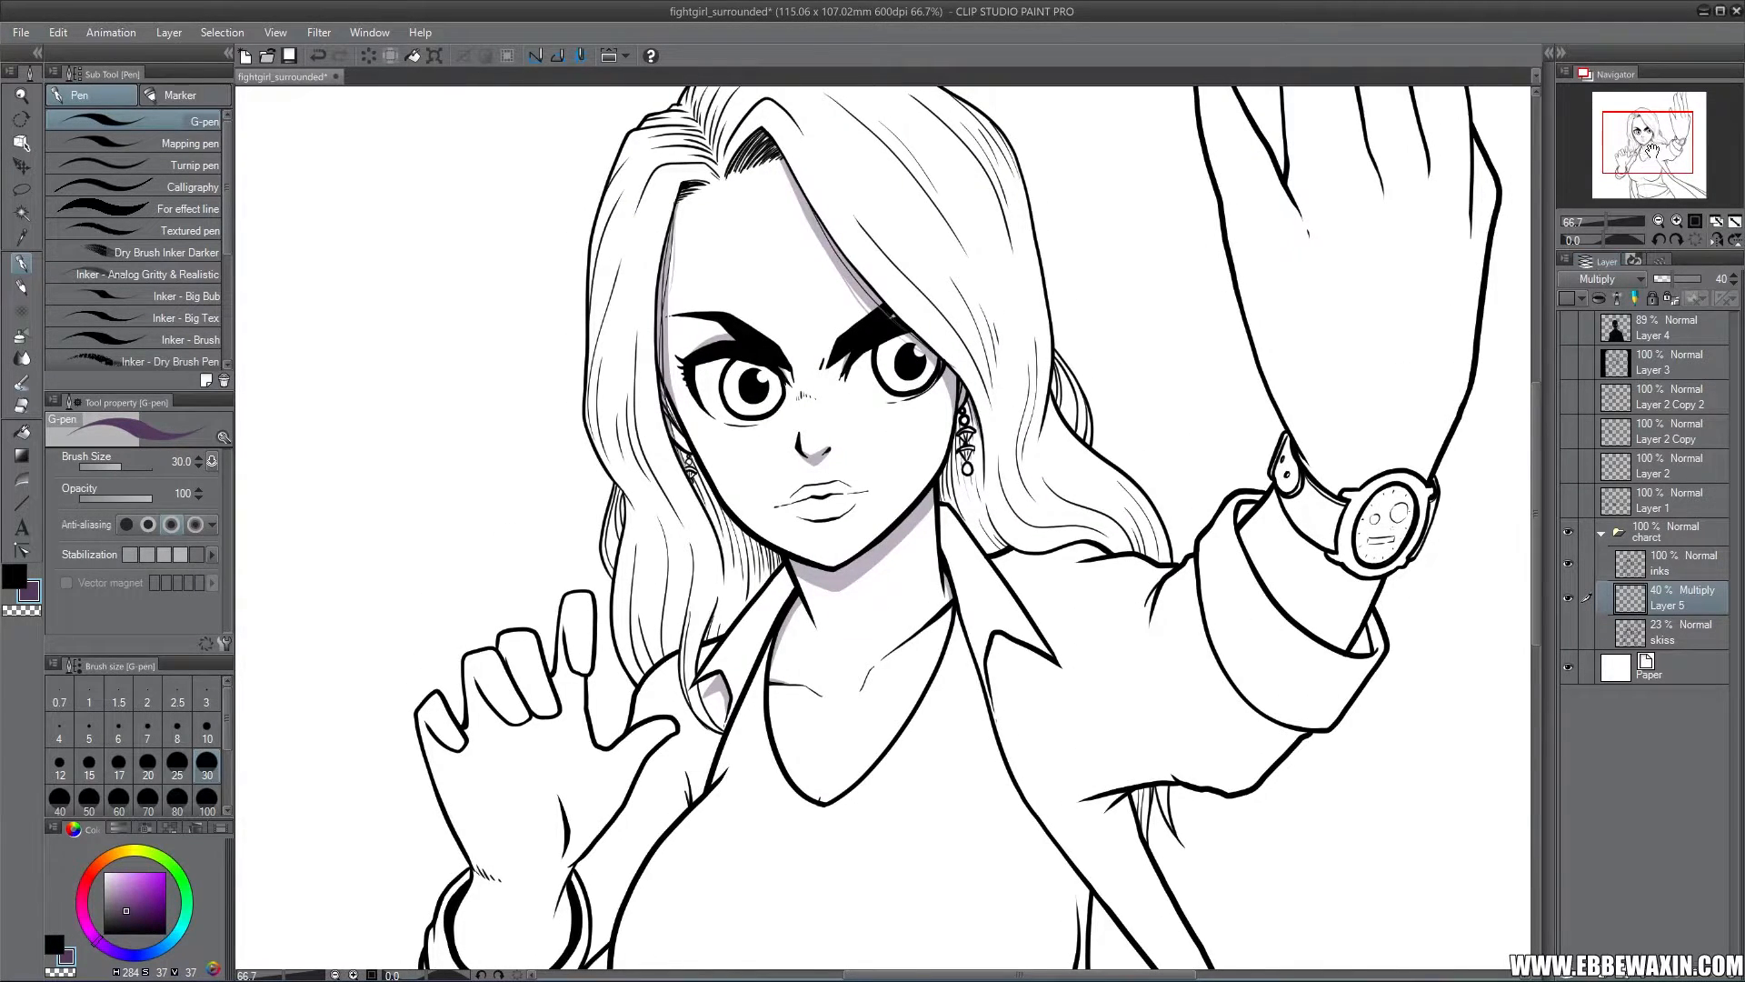
{"action": "mouse_move", "coordinate": [1651, 155]}
{"action": "left_mouse_down"}
{"action": "mouse_move", "coordinate": [1648, 176]}
{"action": "mouse_move", "coordinate": [1638, 146]}
{"action": "left_mouse_up"}
{"action": "left_click", "coordinate": [1677, 221]}
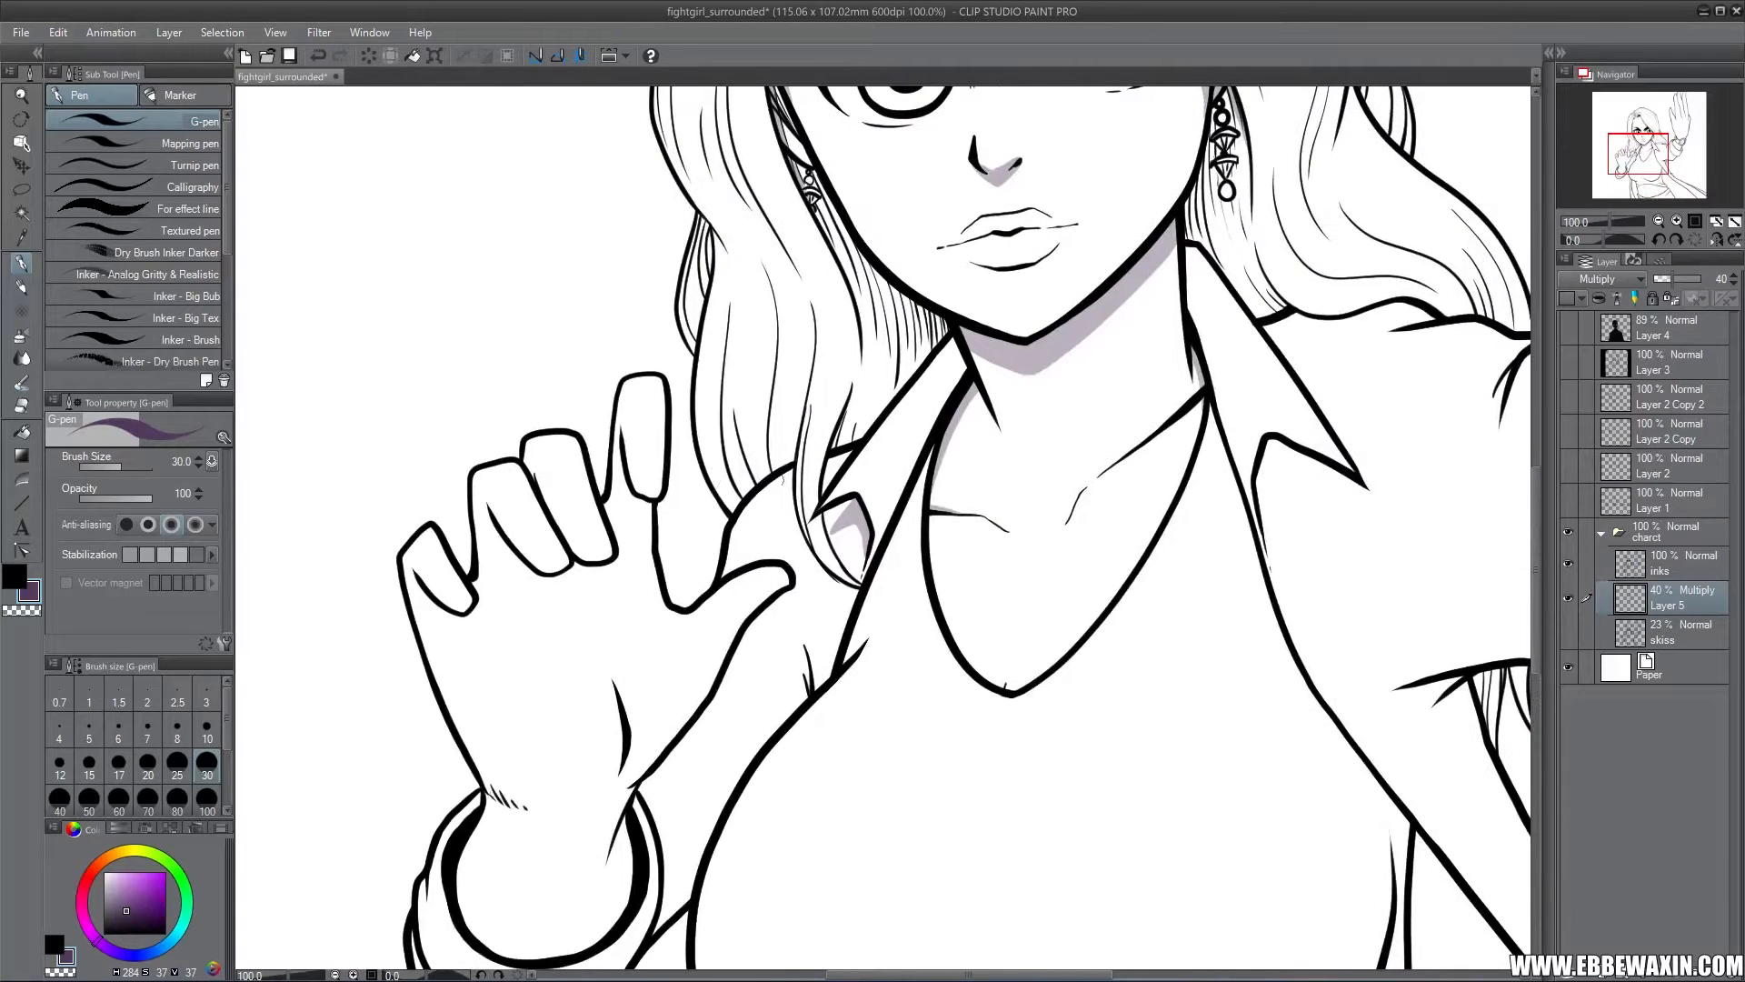
{"action": "left_click_drag", "start_coordinate": [627, 460], "coordinate": [648, 505]}
{"action": "mouse_move", "coordinate": [491, 516]}
{"action": "left_mouse_down"}
{"action": "mouse_move", "coordinate": [533, 581]}
{"action": "mouse_move", "coordinate": [511, 552]}
{"action": "mouse_move", "coordinate": [557, 524]}
{"action": "mouse_move", "coordinate": [564, 580]}
{"action": "mouse_move", "coordinate": [608, 516]}
{"action": "mouse_move", "coordinate": [514, 563]}
{"action": "mouse_move", "coordinate": [587, 573]}
{"action": "left_mouse_up"}
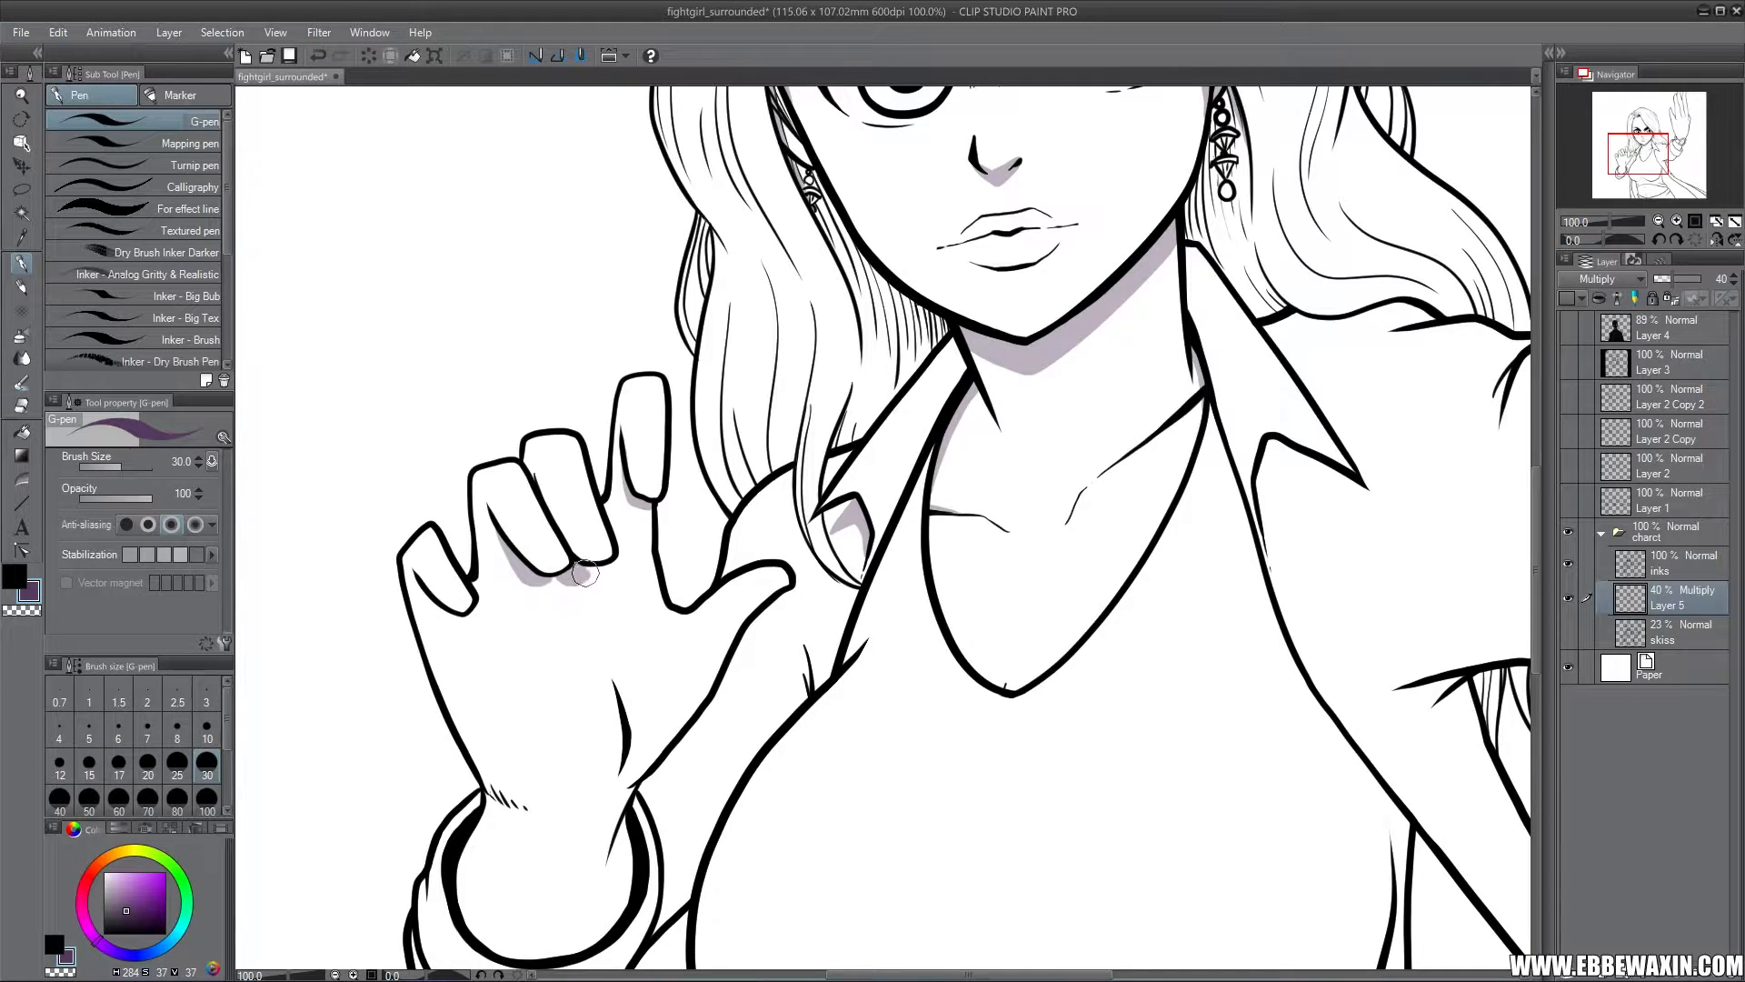
{"action": "mouse_move", "coordinate": [423, 586]}
{"action": "left_mouse_down"}
{"action": "mouse_move", "coordinate": [455, 623]}
{"action": "mouse_move", "coordinate": [436, 614]}
{"action": "left_mouse_up"}
{"action": "left_click_drag", "start_coordinate": [619, 834], "coordinate": [634, 805]}
{"action": "left_click_drag", "start_coordinate": [470, 804], "coordinate": [478, 806]}
Shade under the collar point on the drawing's right side and along the shoulder beneath the hair
{"action": "mouse_move", "coordinate": [1263, 505]}
{"action": "left_mouse_down"}
{"action": "mouse_move", "coordinate": [1312, 473]}
{"action": "mouse_move", "coordinate": [1341, 491]}
{"action": "mouse_move", "coordinate": [1327, 465]}
{"action": "mouse_move", "coordinate": [1332, 478]}
{"action": "mouse_move", "coordinate": [1271, 445]}
{"action": "mouse_move", "coordinate": [1259, 494]}
{"action": "mouse_move", "coordinate": [1289, 459]}
{"action": "left_mouse_up"}
{"action": "left_click_drag", "start_coordinate": [1638, 162], "coordinate": [1651, 150]}
{"action": "mouse_move", "coordinate": [986, 554]}
{"action": "left_mouse_down"}
{"action": "mouse_move", "coordinate": [1039, 605]}
{"action": "mouse_move", "coordinate": [1129, 582]}
{"action": "mouse_move", "coordinate": [1164, 604]}
{"action": "mouse_move", "coordinate": [1202, 571]}
{"action": "left_mouse_up"}
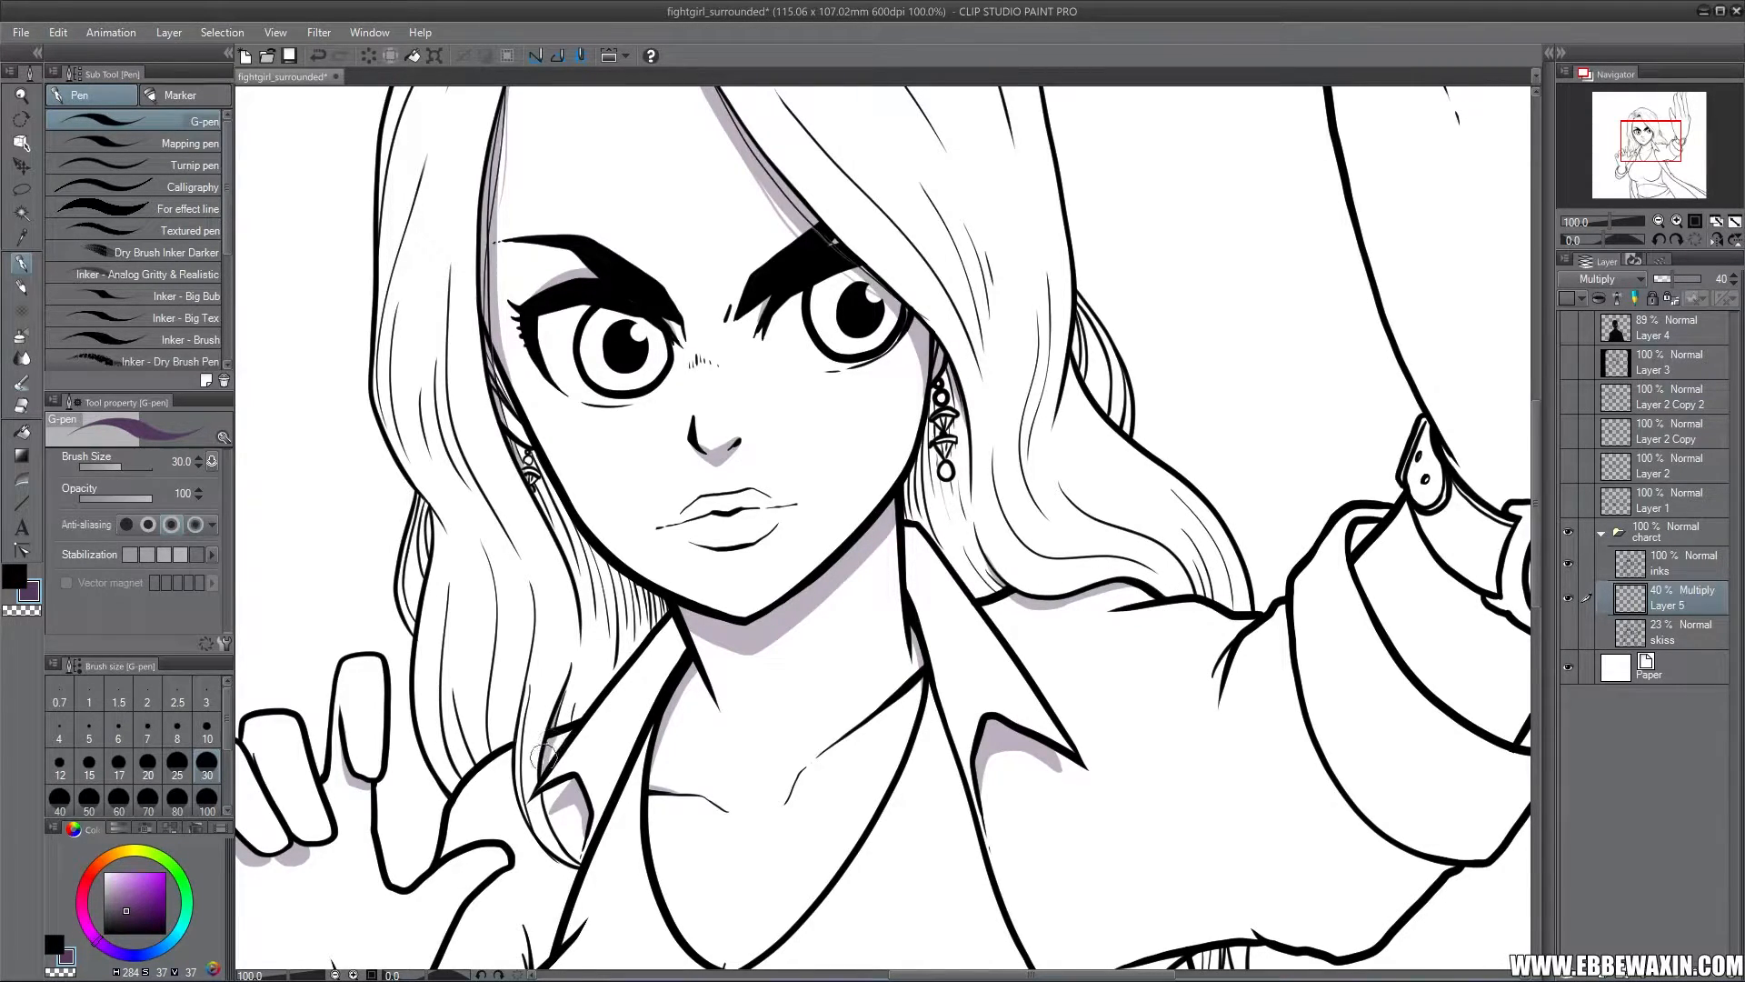
{"action": "left_click_drag", "start_coordinate": [543, 759], "coordinate": [580, 849]}
{"action": "key", "text": "ctrl+z"}
Shade the watch strap and the inside of the sleeve opening on the raised arm
{"action": "mouse_move", "coordinate": [1650, 150]}
{"action": "left_mouse_down"}
{"action": "mouse_move", "coordinate": [1666, 134]}
{"action": "mouse_move", "coordinate": [1640, 151]}
{"action": "left_mouse_up"}
{"action": "left_click", "coordinate": [1659, 221]}
{"action": "left_click", "coordinate": [1677, 221]}
{"action": "left_click_drag", "start_coordinate": [1030, 380], "coordinate": [1044, 364]}
{"action": "mouse_move", "coordinate": [1213, 545]}
{"action": "left_mouse_down"}
{"action": "mouse_move", "coordinate": [1218, 582]}
{"action": "mouse_move", "coordinate": [1202, 577]}
{"action": "mouse_move", "coordinate": [1224, 530]}
{"action": "left_mouse_up"}
{"action": "mouse_move", "coordinate": [1064, 345]}
{"action": "left_mouse_down"}
{"action": "mouse_move", "coordinate": [1098, 357]}
{"action": "mouse_move", "coordinate": [1081, 335]}
{"action": "mouse_move", "coordinate": [1104, 397]}
{"action": "mouse_move", "coordinate": [1242, 483]}
{"action": "left_mouse_up"}
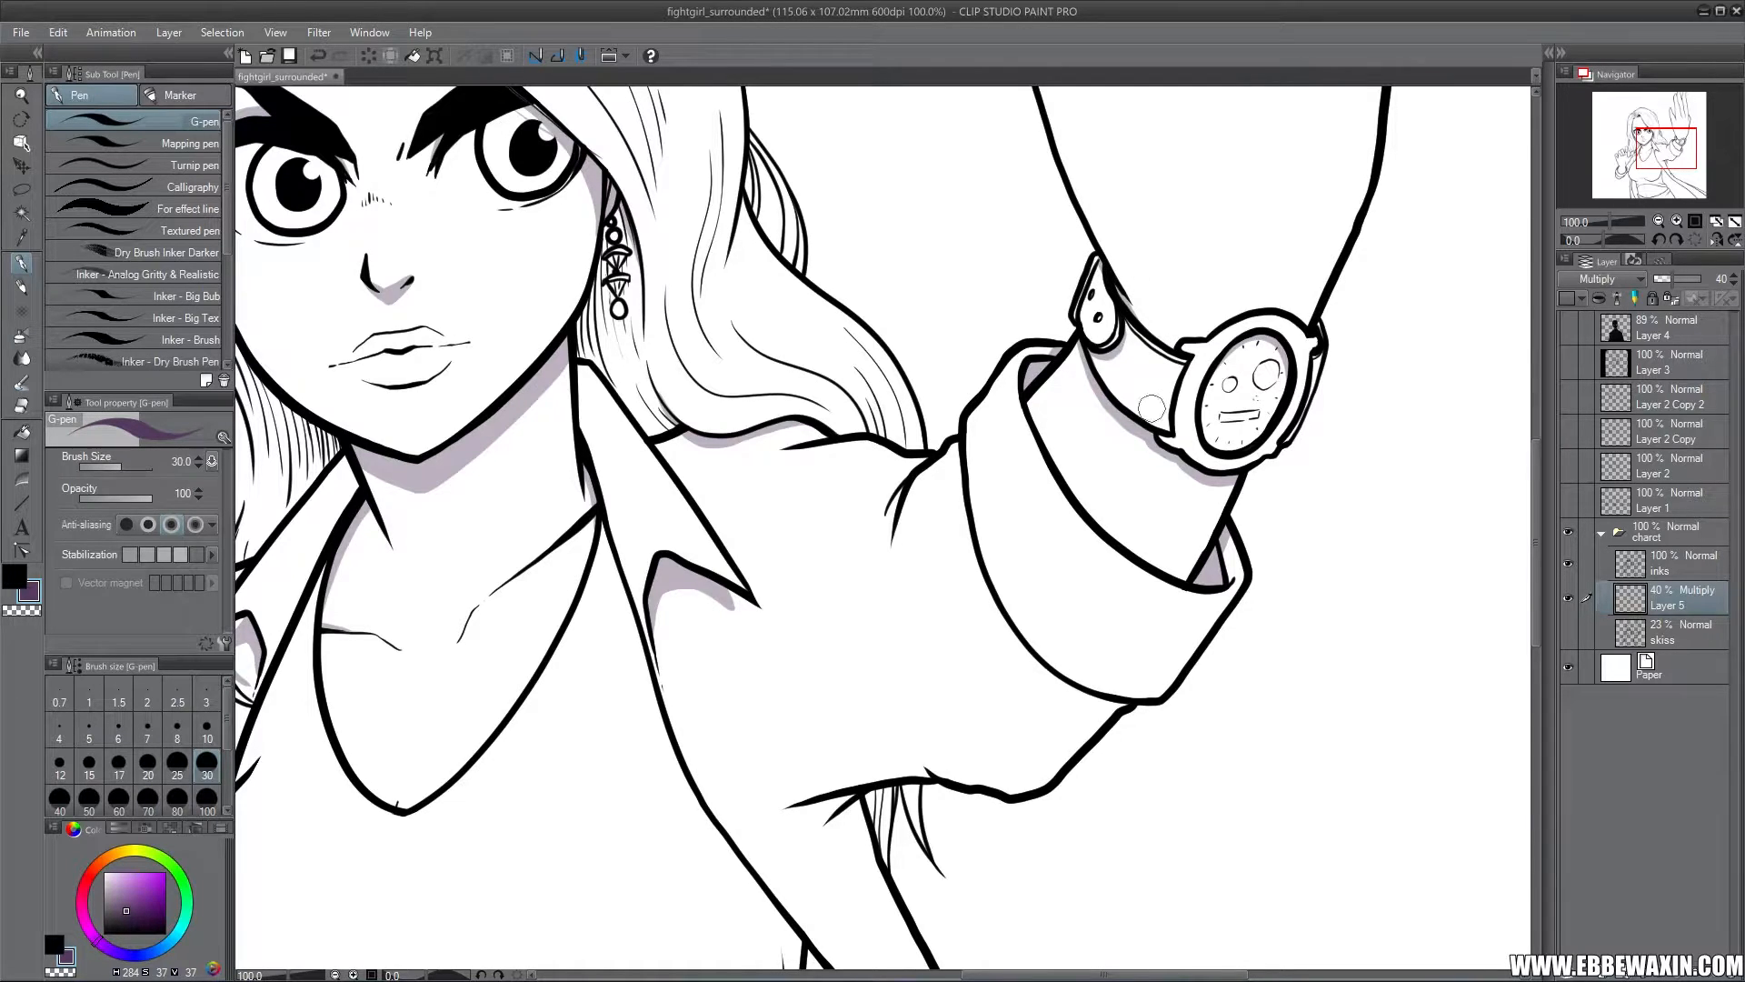
Paint a cast shadow on the raised arm's sleeve along the lower edge of the folded cuff
{"action": "mouse_move", "coordinate": [964, 451]}
{"action": "left_mouse_down"}
{"action": "mouse_move", "coordinate": [993, 608]}
{"action": "mouse_move", "coordinate": [1033, 668]}
{"action": "mouse_move", "coordinate": [1111, 705]}
{"action": "left_mouse_up"}
{"action": "mouse_move", "coordinate": [1009, 626]}
{"action": "left_mouse_down"}
{"action": "mouse_move", "coordinate": [1077, 689]}
{"action": "mouse_move", "coordinate": [1129, 706]}
{"action": "mouse_move", "coordinate": [1414, 545]}
{"action": "left_mouse_up"}
{"action": "mouse_move", "coordinate": [1095, 684]}
{"action": "left_mouse_down"}
{"action": "mouse_move", "coordinate": [1123, 680]}
{"action": "mouse_move", "coordinate": [1082, 689]}
{"action": "mouse_move", "coordinate": [1136, 691]}
{"action": "left_mouse_up"}
Paint a curved shadow along the lower edge of the bust on the drawing's left side
{"action": "mouse_move", "coordinate": [1645, 164]}
{"action": "left_mouse_down"}
{"action": "mouse_move", "coordinate": [1633, 189]}
{"action": "mouse_move", "coordinate": [1644, 151]}
{"action": "left_mouse_up"}
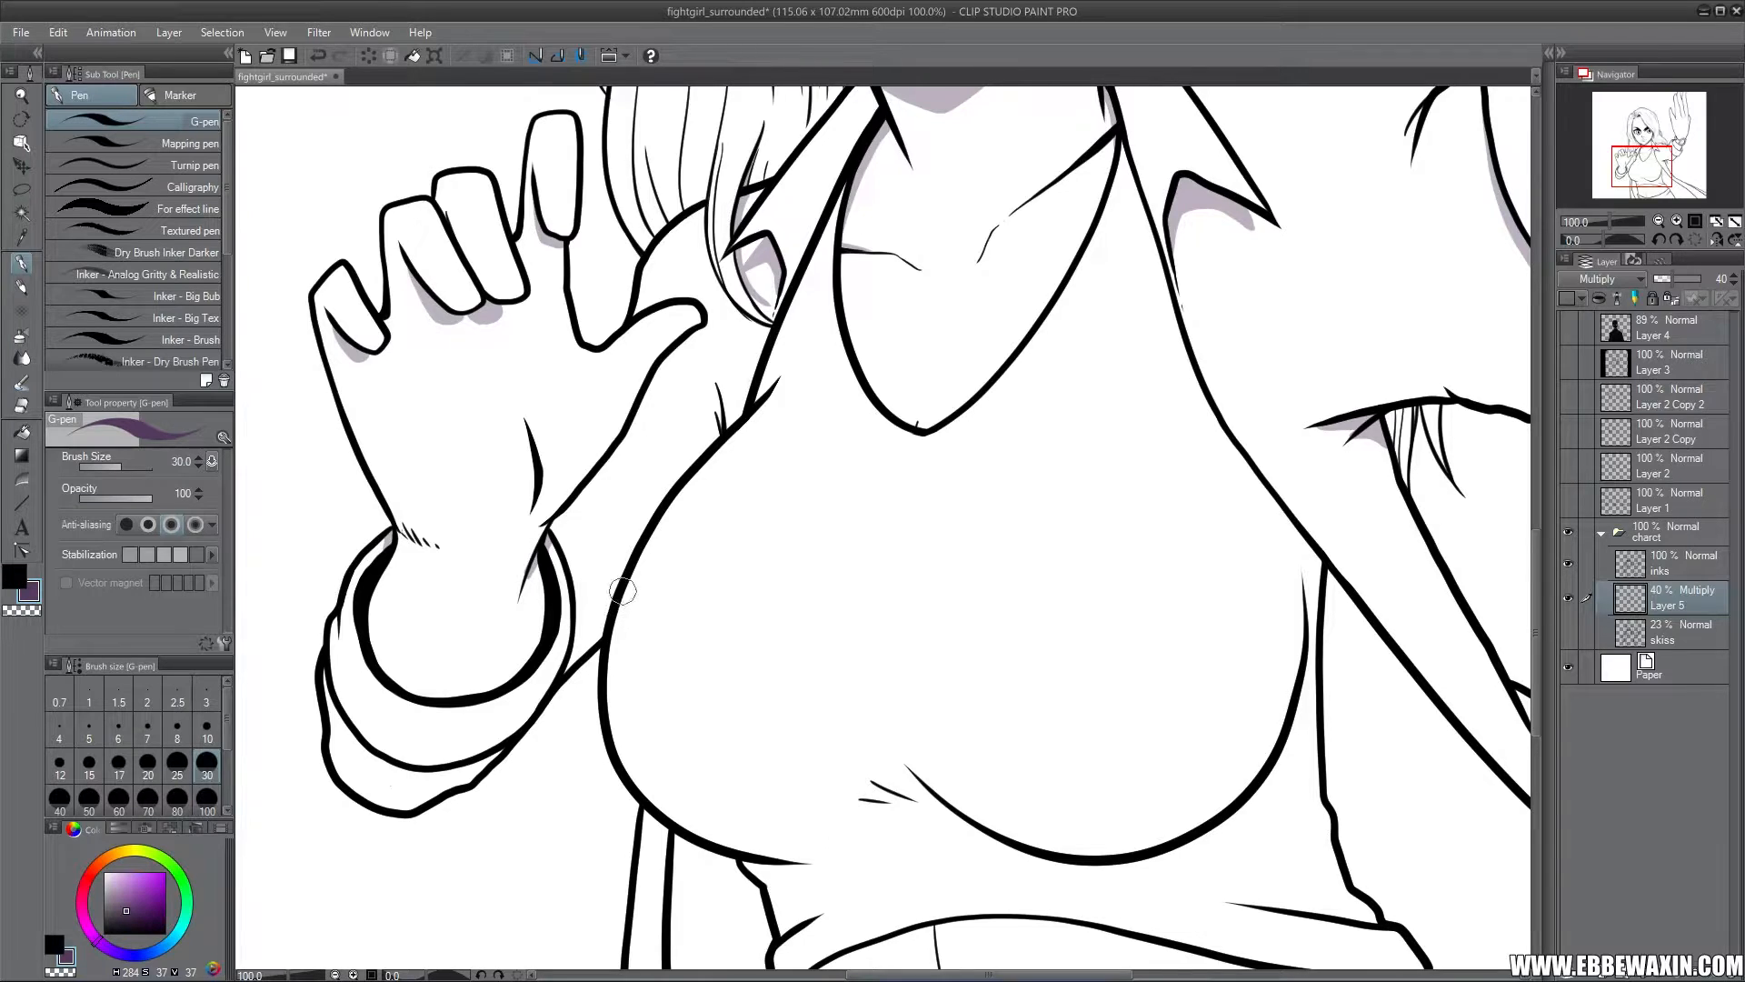
{"action": "mouse_move", "coordinate": [617, 599]}
{"action": "left_mouse_down"}
{"action": "mouse_move", "coordinate": [609, 700]}
{"action": "mouse_move", "coordinate": [666, 809]}
{"action": "left_mouse_up"}
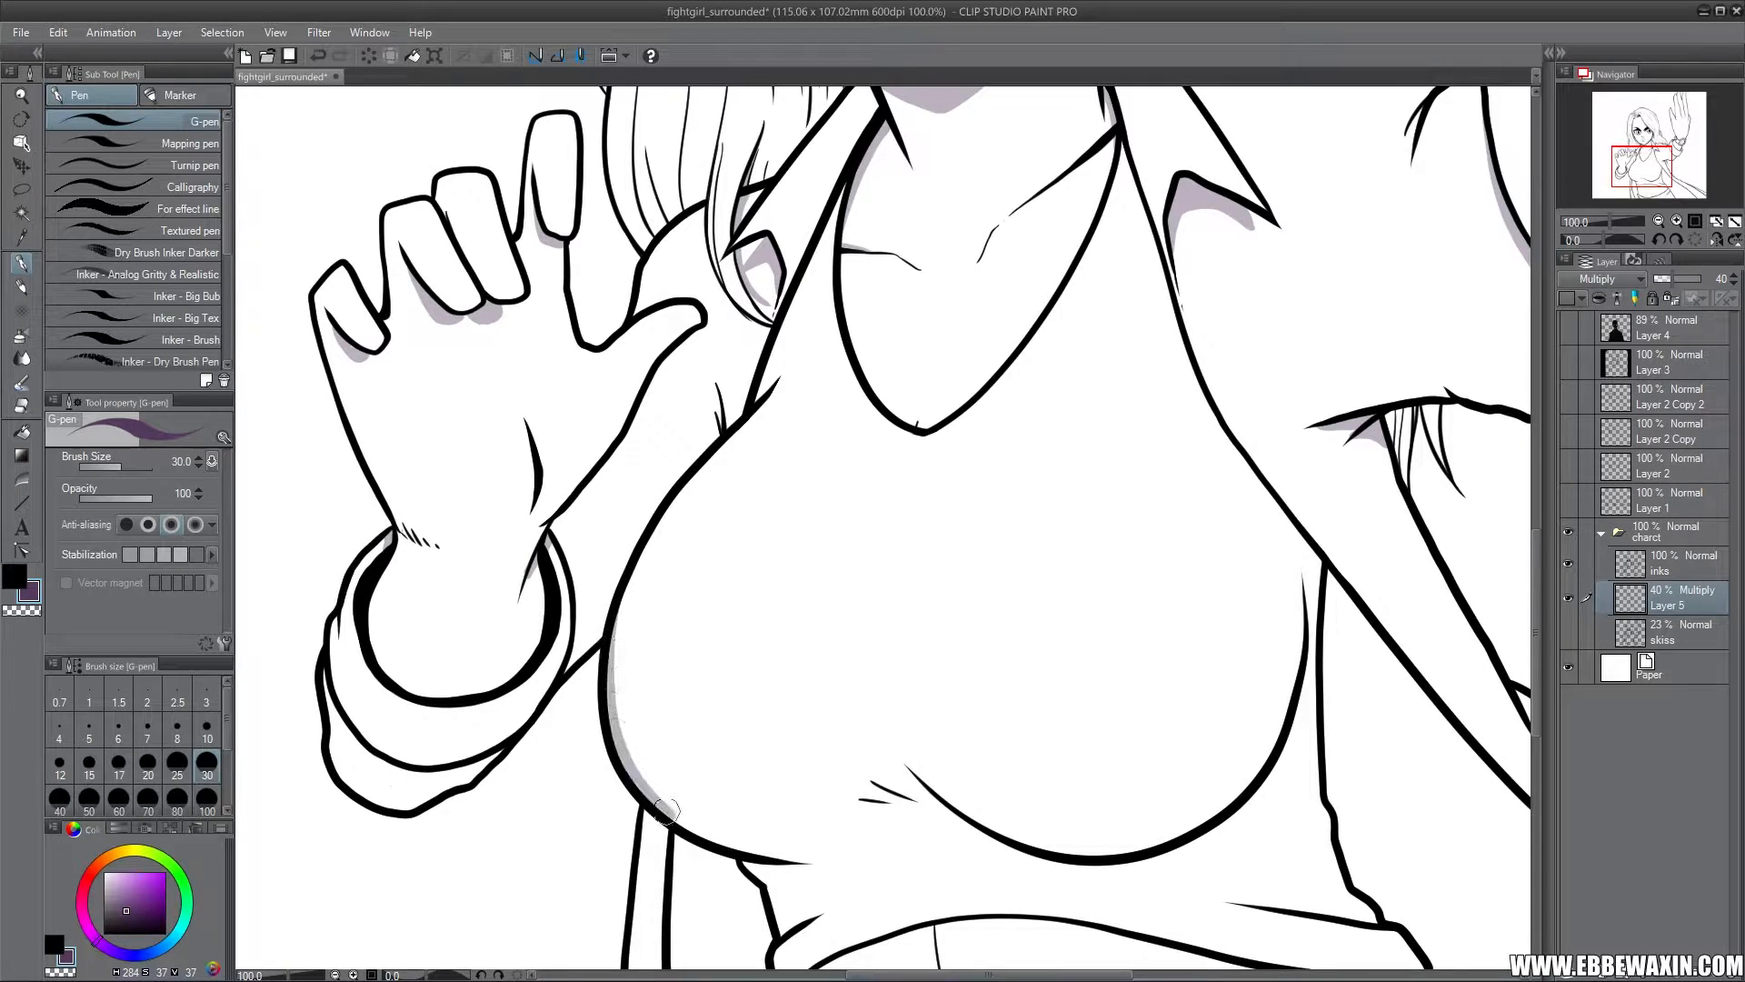
{"action": "mouse_move", "coordinate": [608, 647]}
{"action": "left_mouse_down"}
{"action": "mouse_move", "coordinate": [723, 823]}
{"action": "mouse_move", "coordinate": [761, 824]}
{"action": "left_mouse_up"}
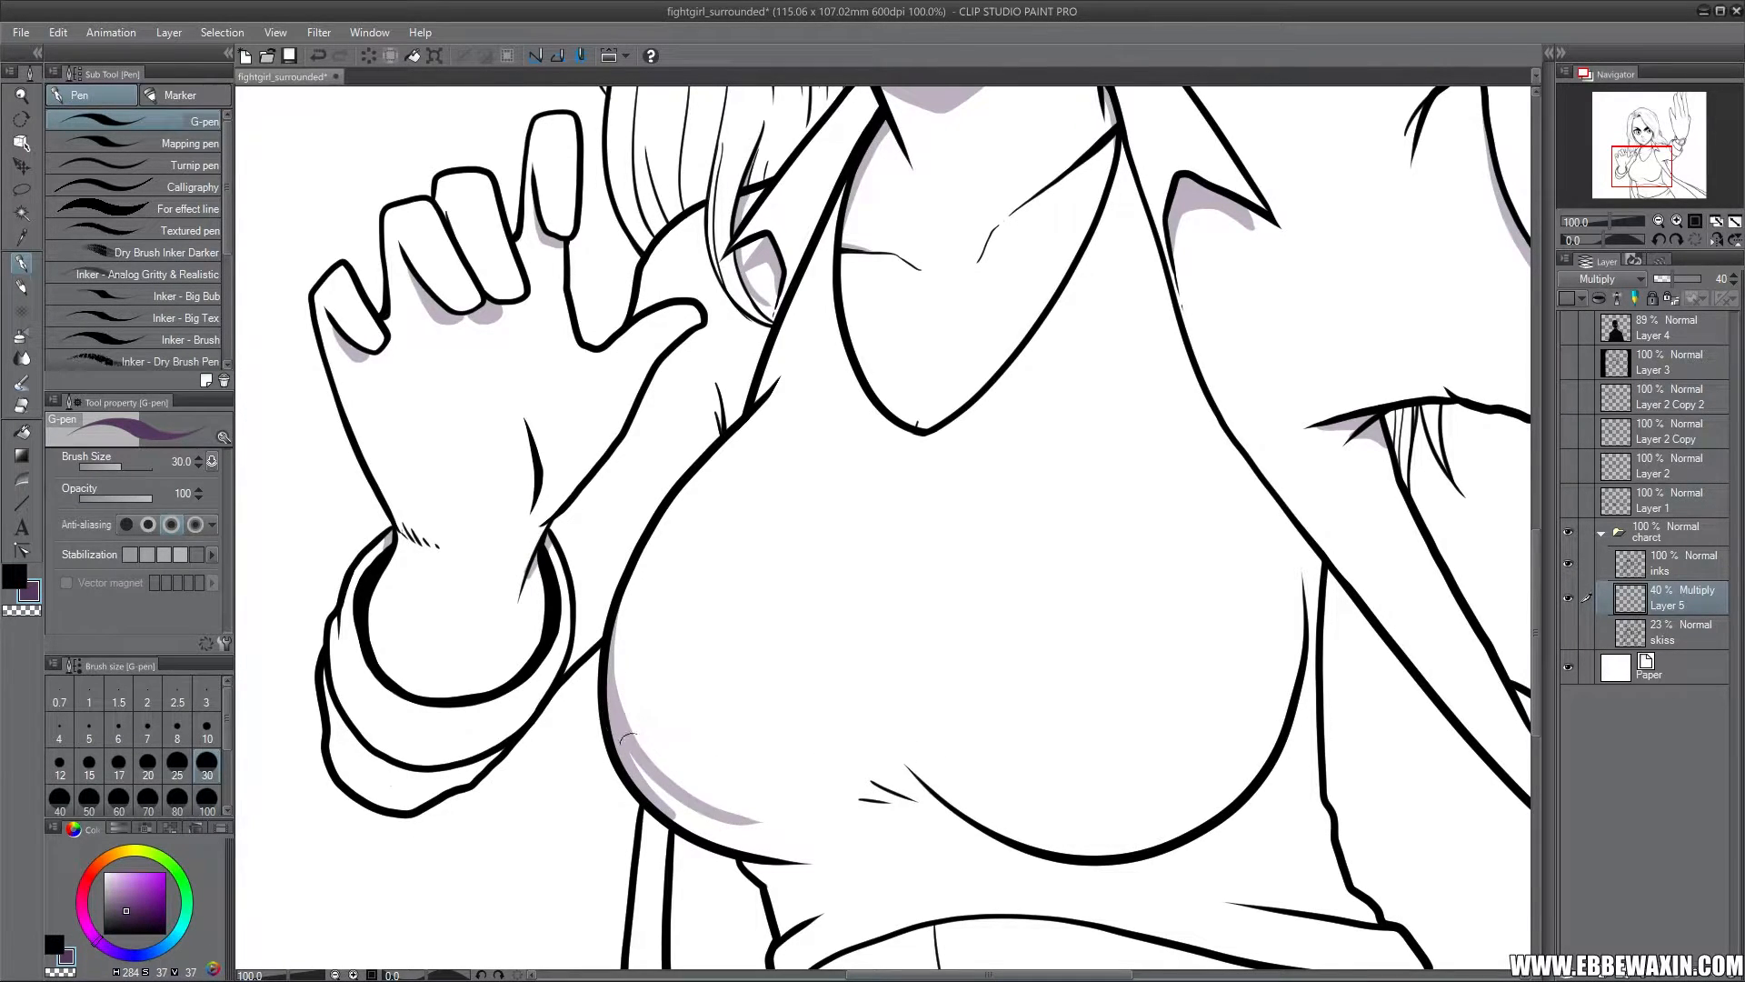
{"action": "mouse_move", "coordinate": [628, 734]}
{"action": "left_mouse_down"}
{"action": "mouse_move", "coordinate": [731, 819]}
{"action": "mouse_move", "coordinate": [867, 814]}
{"action": "mouse_move", "coordinate": [753, 847]}
{"action": "mouse_move", "coordinate": [717, 841]}
{"action": "mouse_move", "coordinate": [640, 777]}
{"action": "mouse_move", "coordinate": [686, 822]}
{"action": "mouse_move", "coordinate": [811, 831]}
{"action": "left_mouse_up"}
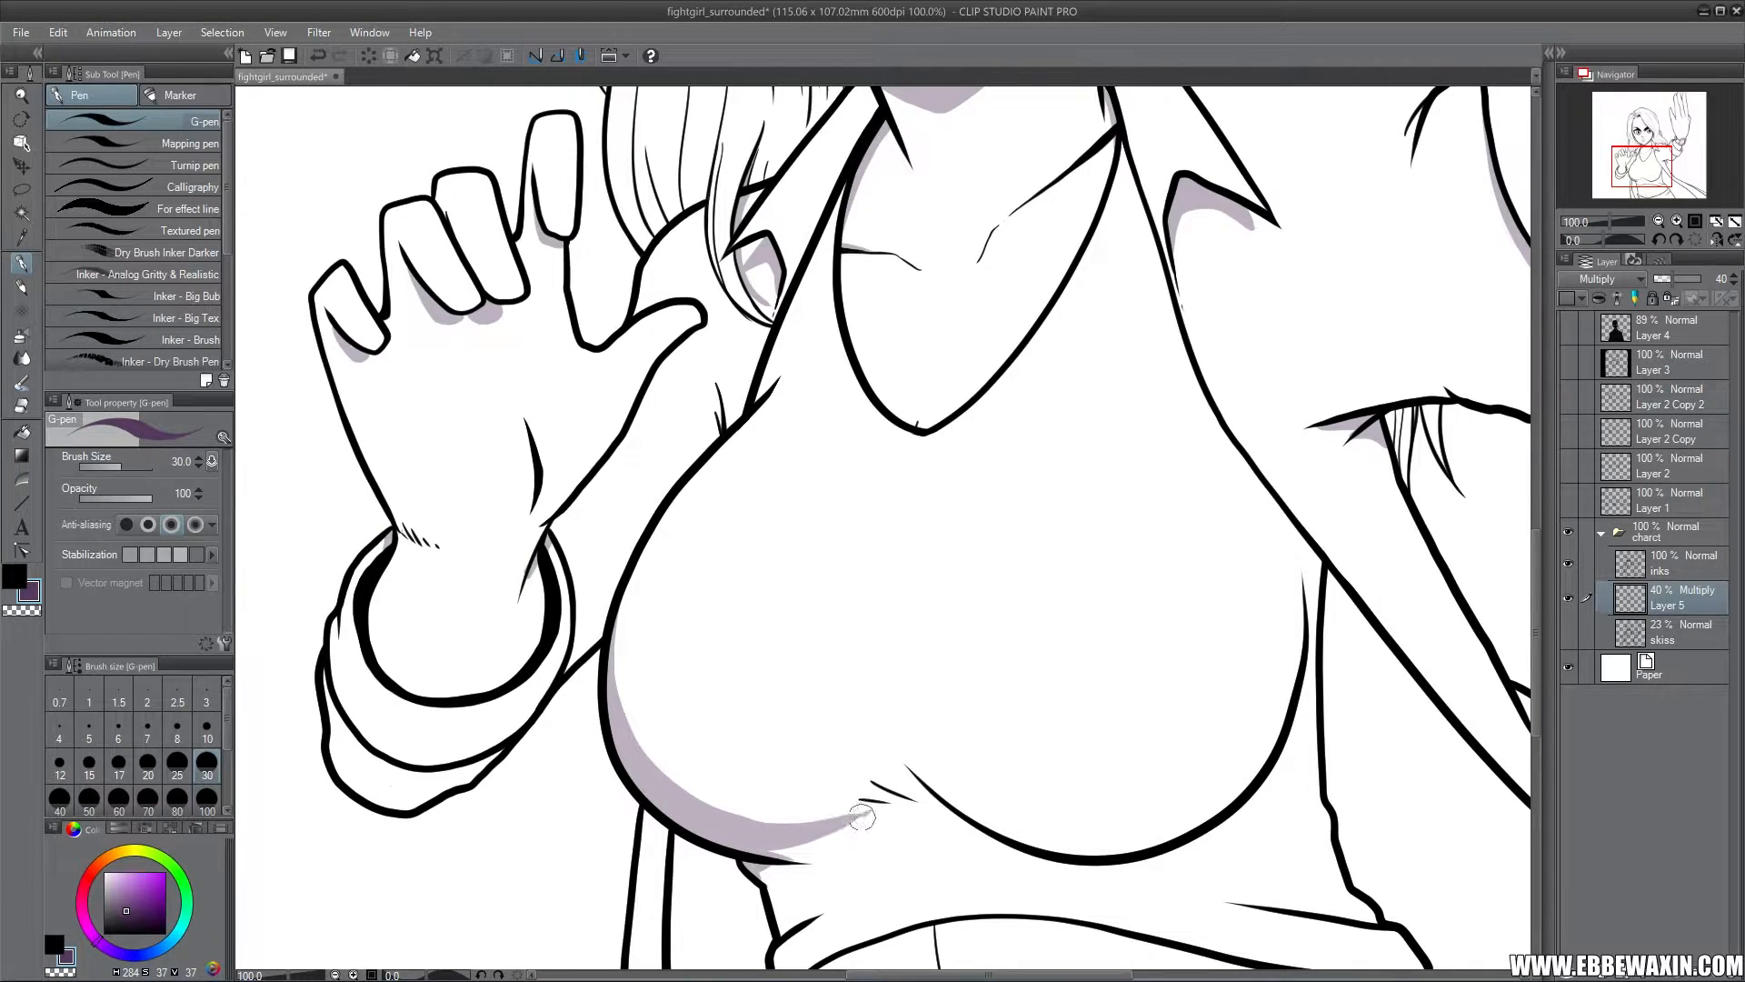
{"action": "left_click_drag", "start_coordinate": [869, 812], "coordinate": [771, 851]}
{"action": "left_click_drag", "start_coordinate": [870, 810], "coordinate": [724, 823]}
{"action": "left_click_drag", "start_coordinate": [874, 808], "coordinate": [815, 832]}
Shade the underside of the bust on the drawing's right side and add a thin cast shadow below it
{"action": "mouse_move", "coordinate": [1301, 600]}
{"action": "left_mouse_down"}
{"action": "mouse_move", "coordinate": [1252, 719]}
{"action": "mouse_move", "coordinate": [1159, 783]}
{"action": "mouse_move", "coordinate": [1026, 812]}
{"action": "mouse_move", "coordinate": [914, 774]}
{"action": "mouse_move", "coordinate": [1012, 835]}
{"action": "mouse_move", "coordinate": [1099, 834]}
{"action": "left_mouse_up"}
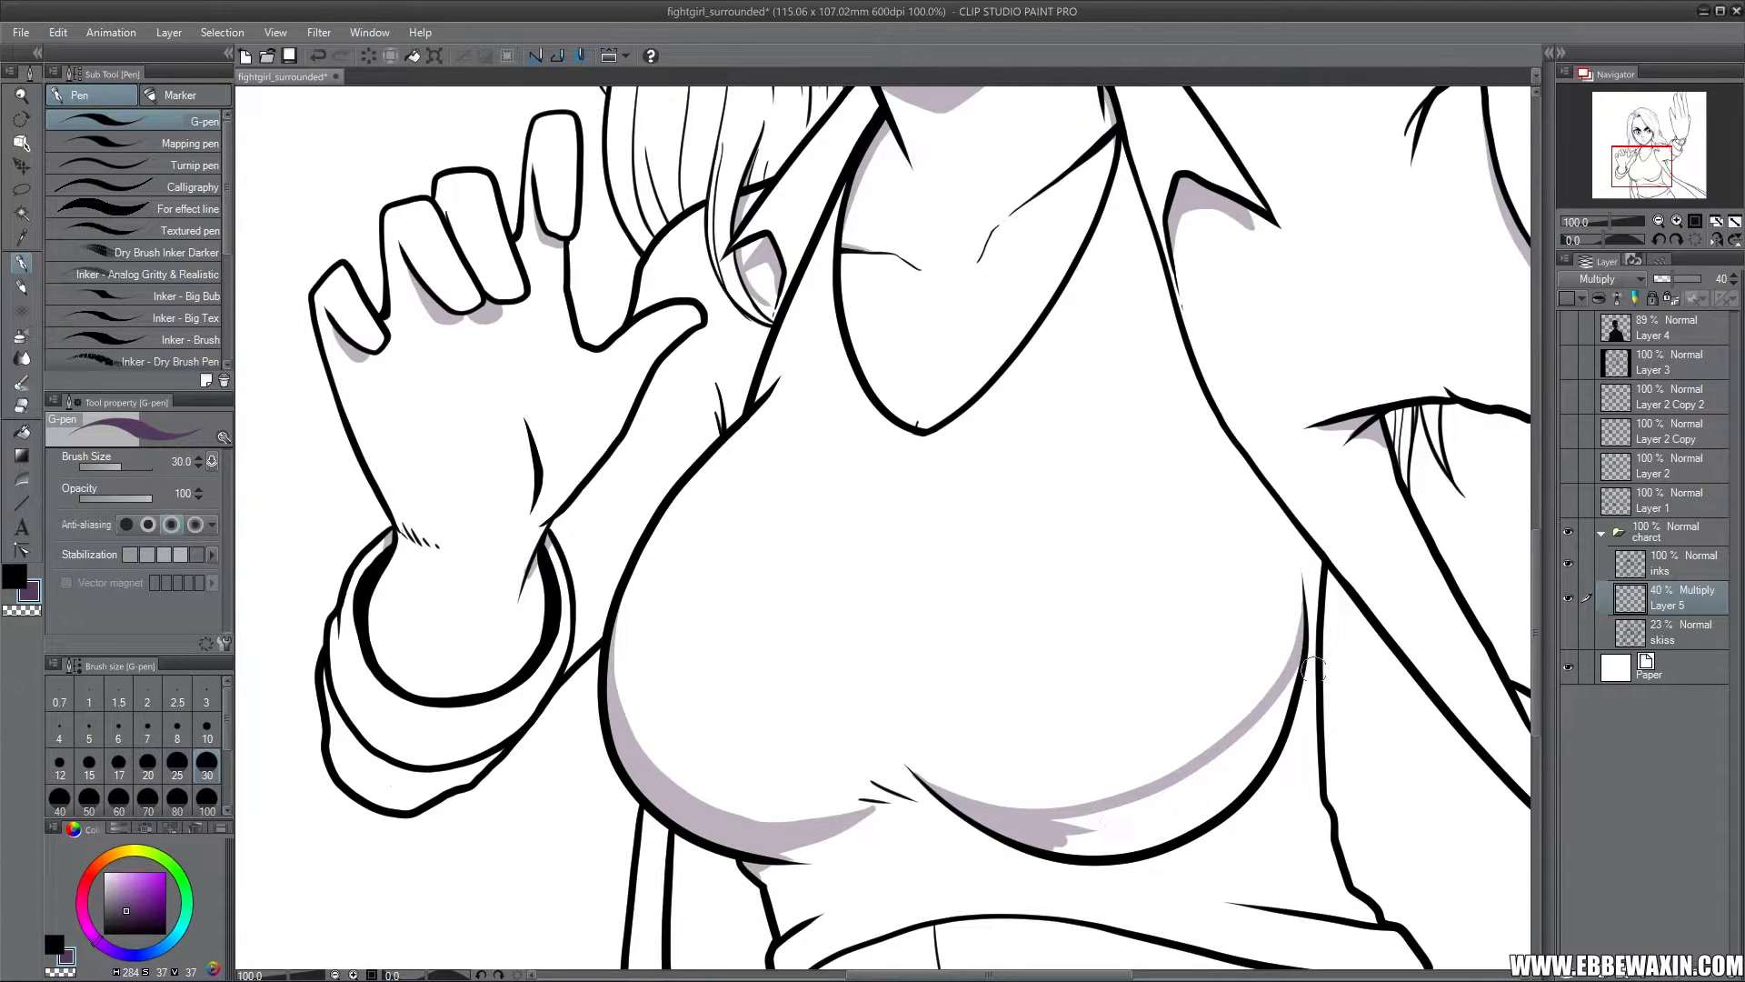
{"action": "mouse_move", "coordinate": [1296, 666]}
{"action": "left_mouse_down"}
{"action": "mouse_move", "coordinate": [1223, 796]}
{"action": "mouse_move", "coordinate": [1116, 843]}
{"action": "mouse_move", "coordinate": [1060, 844]}
{"action": "mouse_move", "coordinate": [1113, 799]}
{"action": "mouse_move", "coordinate": [1056, 820]}
{"action": "mouse_move", "coordinate": [1226, 754]}
{"action": "mouse_move", "coordinate": [1286, 701]}
{"action": "mouse_move", "coordinate": [1219, 785]}
{"action": "mouse_move", "coordinate": [1068, 835]}
{"action": "mouse_move", "coordinate": [1220, 770]}
{"action": "mouse_move", "coordinate": [1213, 808]}
{"action": "mouse_move", "coordinate": [1148, 825]}
{"action": "left_mouse_up"}
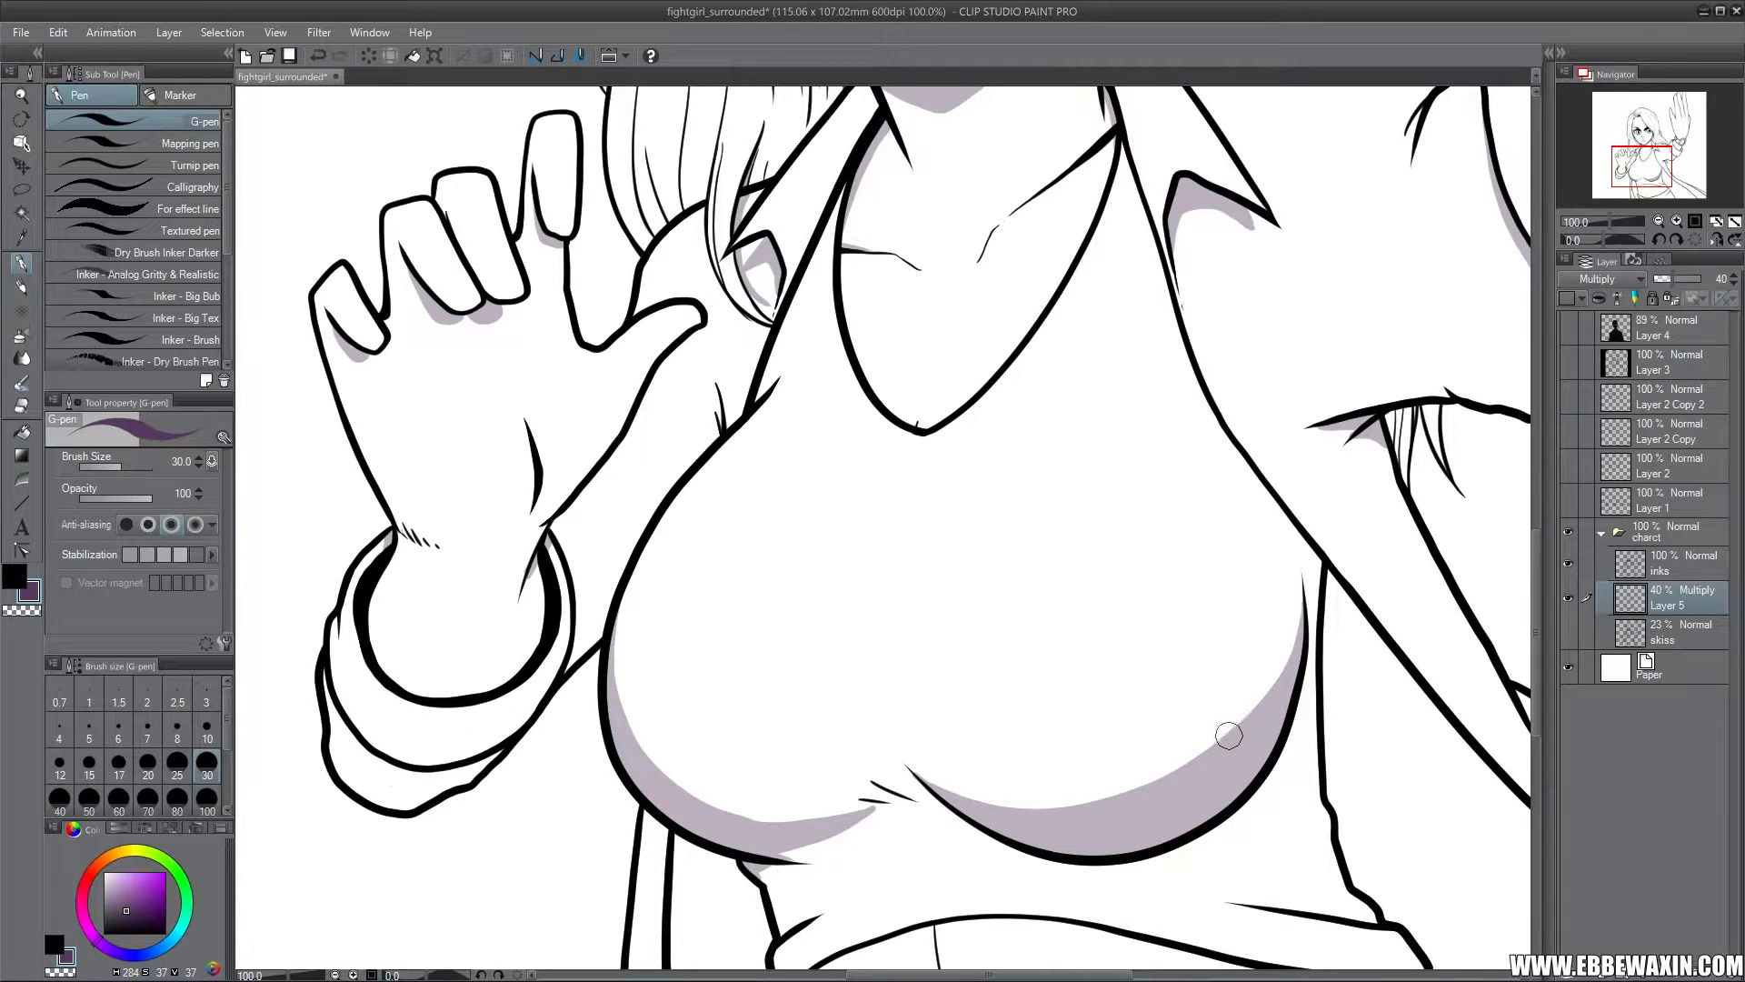
{"action": "mouse_move", "coordinate": [1281, 741]}
{"action": "left_mouse_down"}
{"action": "mouse_move", "coordinate": [1206, 838]}
{"action": "mouse_move", "coordinate": [1114, 869]}
{"action": "mouse_move", "coordinate": [1023, 854]}
{"action": "mouse_move", "coordinate": [971, 823]}
{"action": "left_mouse_up"}
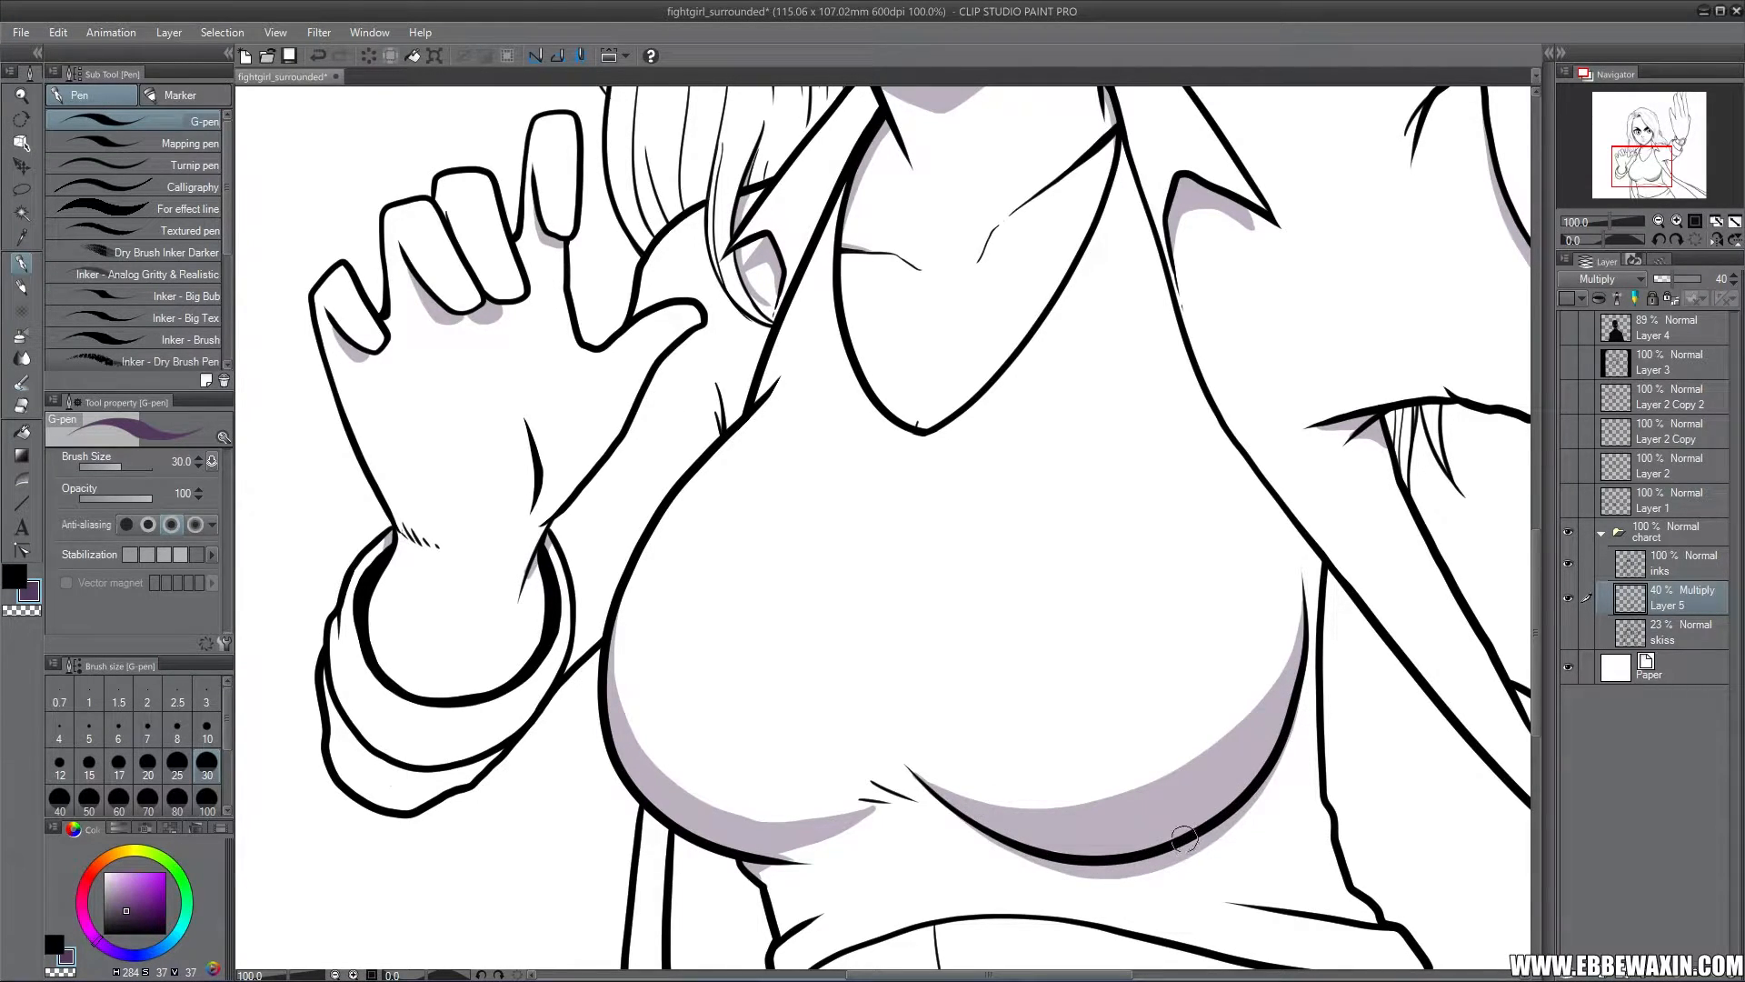
{"action": "mouse_move", "coordinate": [1301, 666]}
{"action": "left_mouse_down"}
{"action": "mouse_move", "coordinate": [1261, 784]}
{"action": "mouse_move", "coordinate": [1175, 857]}
{"action": "mouse_move", "coordinate": [1077, 870]}
{"action": "mouse_move", "coordinate": [968, 812]}
{"action": "left_mouse_up"}
Shade the top along the inner edge of the open coat on the drawing's right side
{"action": "left_click_drag", "start_coordinate": [1209, 401], "coordinate": [1316, 573]}
{"action": "mouse_move", "coordinate": [1259, 483]}
{"action": "left_mouse_down"}
{"action": "mouse_move", "coordinate": [1317, 561]}
{"action": "mouse_move", "coordinate": [1262, 488]}
{"action": "mouse_move", "coordinate": [1318, 616]}
{"action": "mouse_move", "coordinate": [1315, 579]}
{"action": "left_mouse_up"}
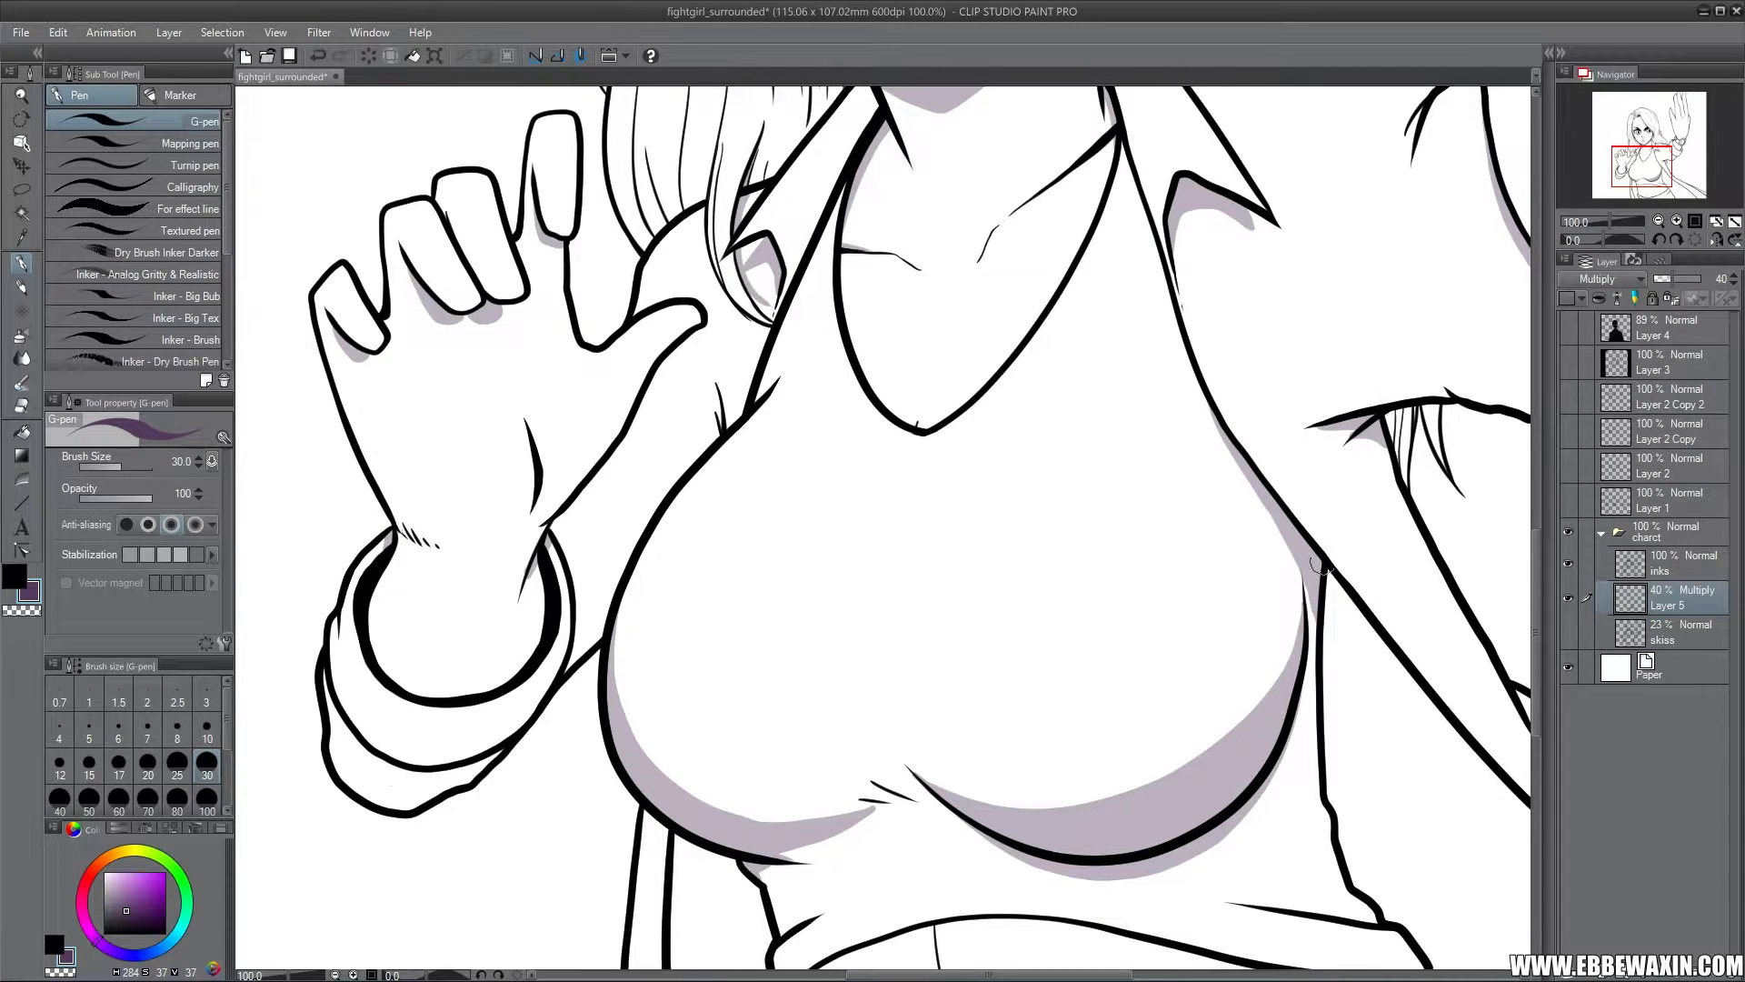
Lasso-select both sides of the bust, following the lower contour lines and closing with rounded arcs across the top
{"action": "left_click_drag", "start_coordinate": [1650, 173], "coordinate": [1651, 180]}
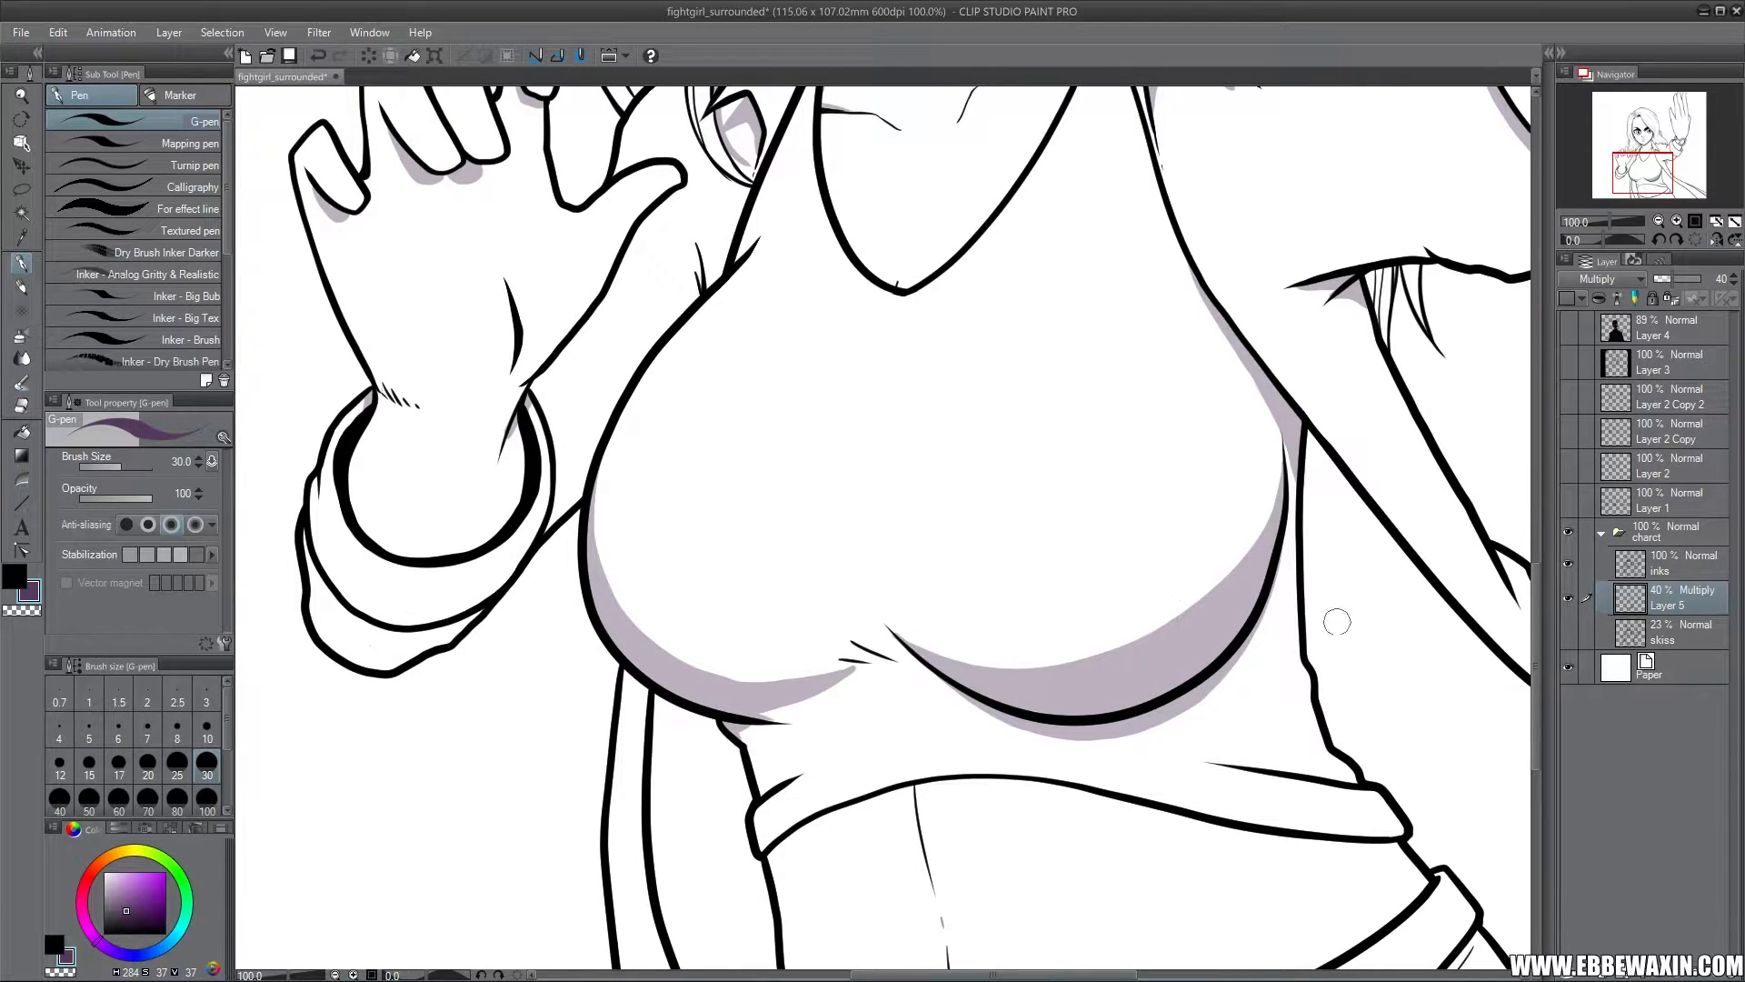
{"action": "left_click", "coordinate": [1659, 222]}
{"action": "left_click", "coordinate": [1659, 222]}
{"action": "mouse_move", "coordinate": [1652, 168]}
{"action": "left_mouse_down"}
{"action": "mouse_move", "coordinate": [1652, 154]}
{"action": "mouse_move", "coordinate": [1646, 171]}
{"action": "left_mouse_up"}
{"action": "left_click", "coordinate": [1677, 221]}
{"action": "left_click", "coordinate": [1677, 222]}
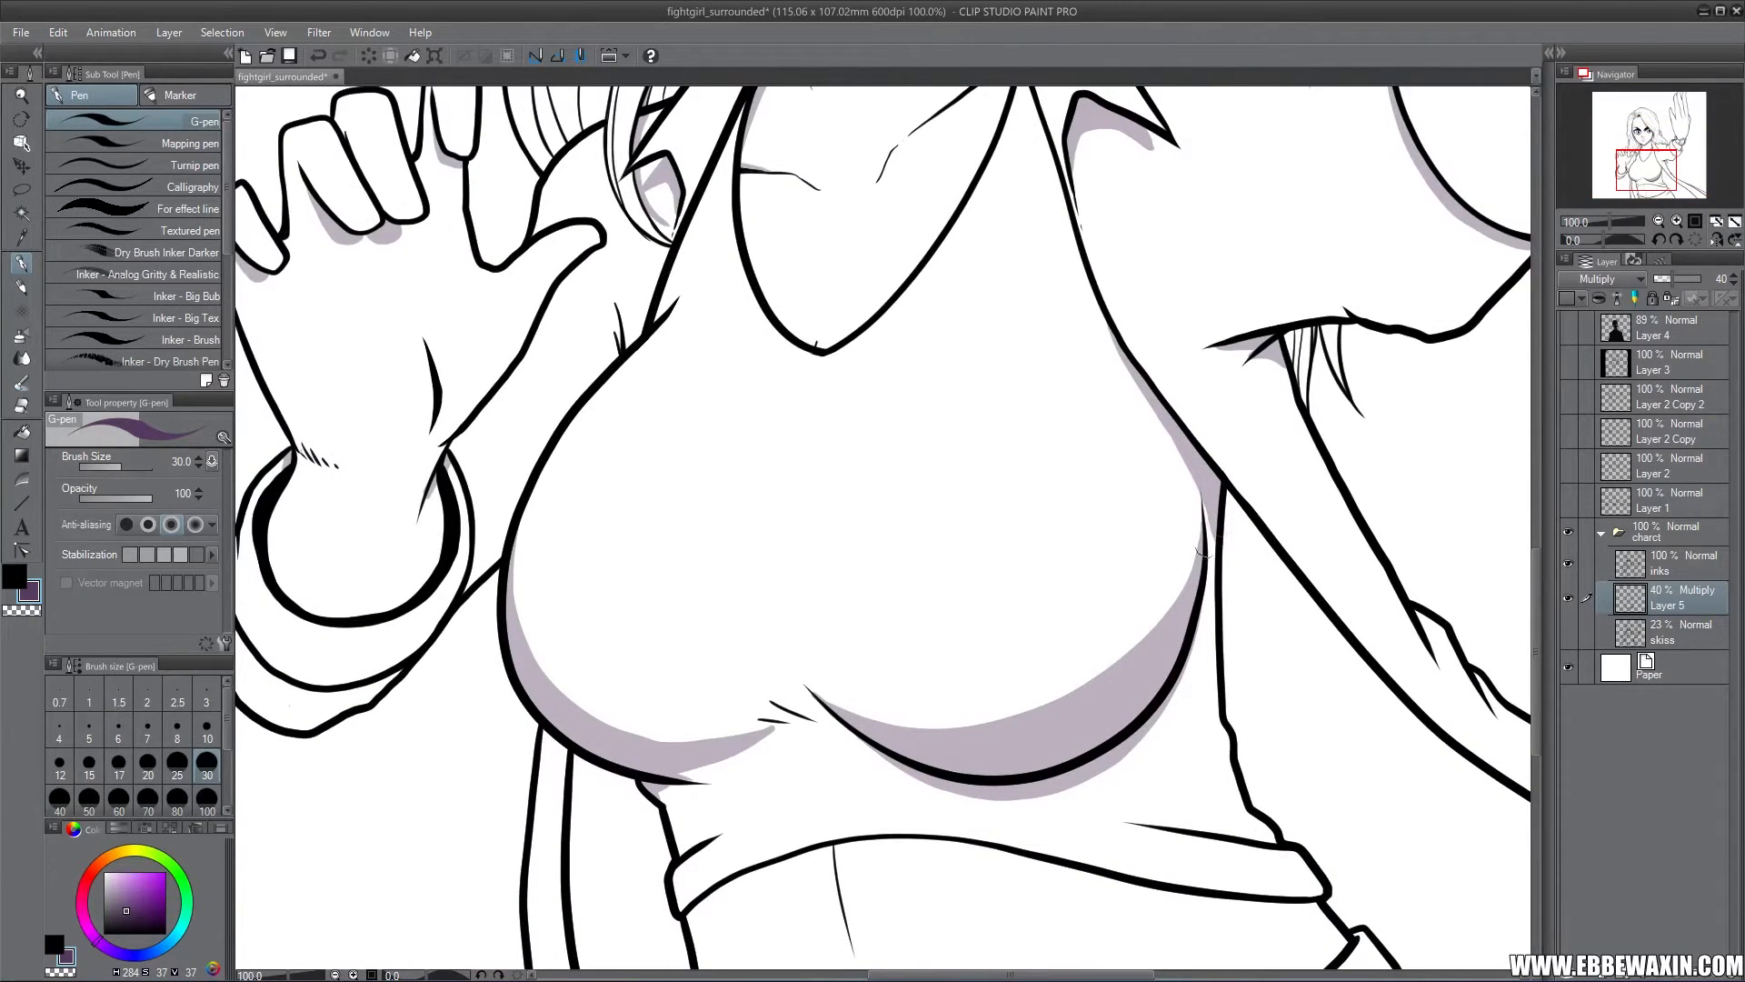
{"action": "key", "text": "m"}
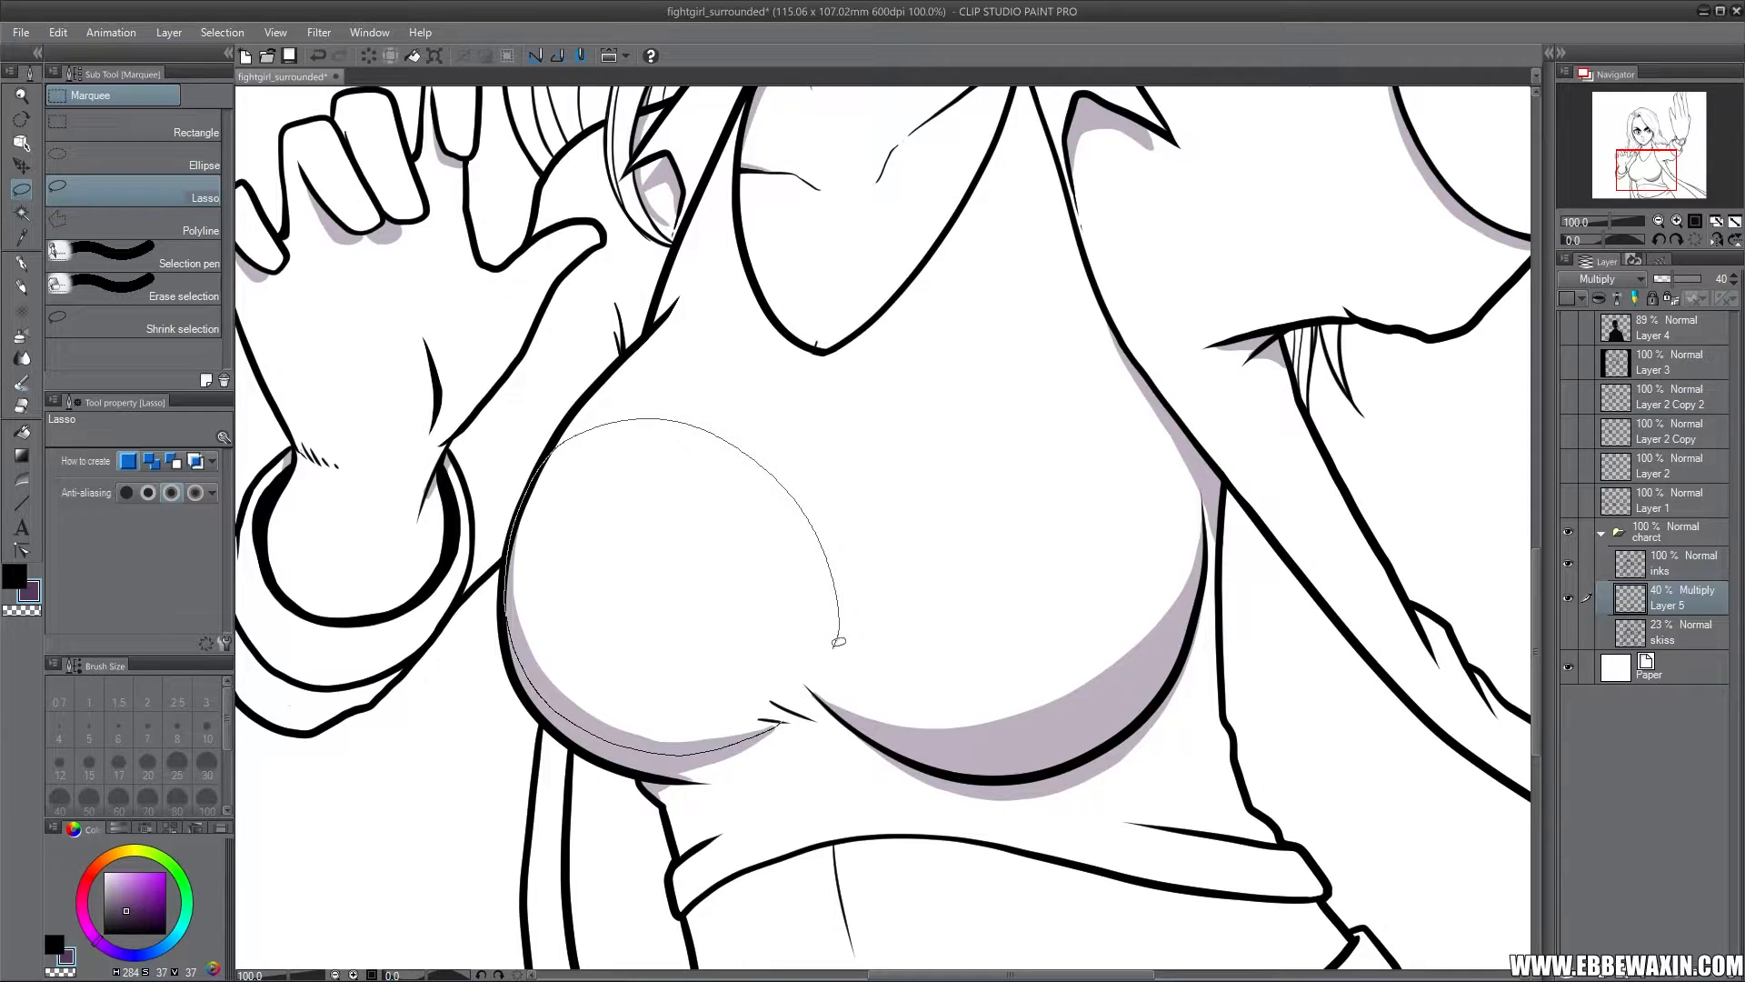
{"action": "left_click_drag", "start_coordinate": [814, 685], "coordinate": [808, 700]}
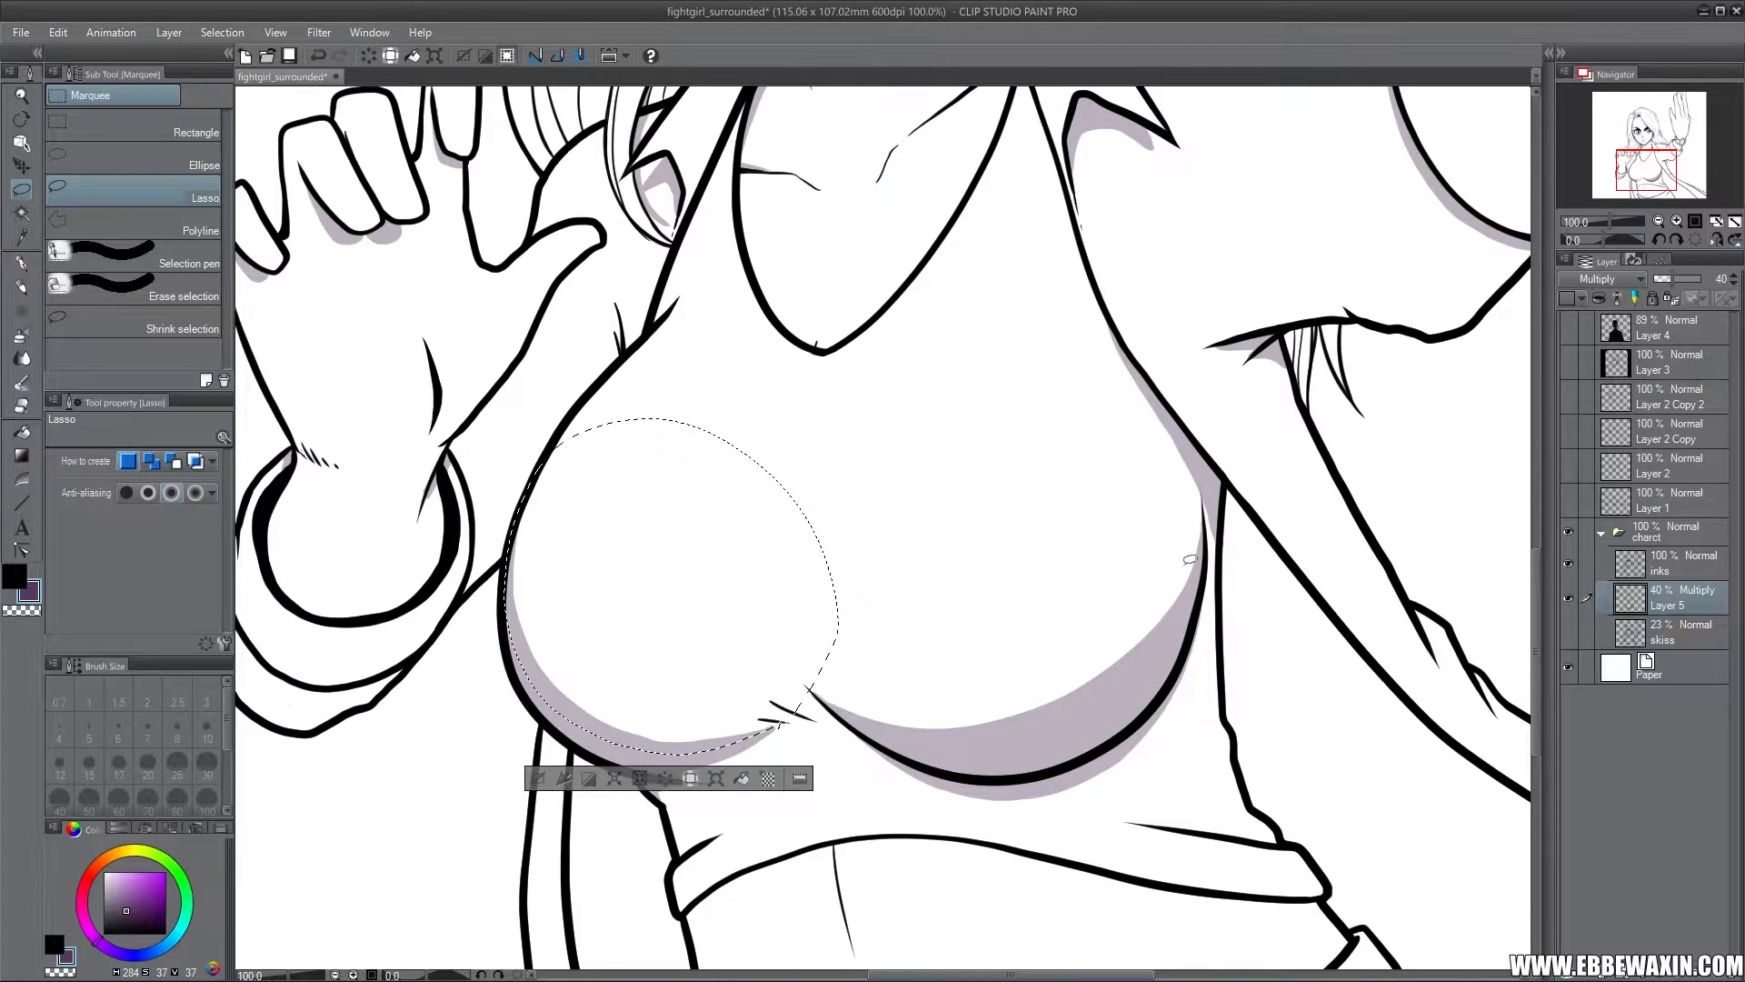
{"action": "mouse_move", "coordinate": [1199, 476]}
{"action": "left_mouse_down"}
{"action": "mouse_move", "coordinate": [1141, 682]}
{"action": "mouse_move", "coordinate": [954, 747]}
{"action": "left_mouse_up"}
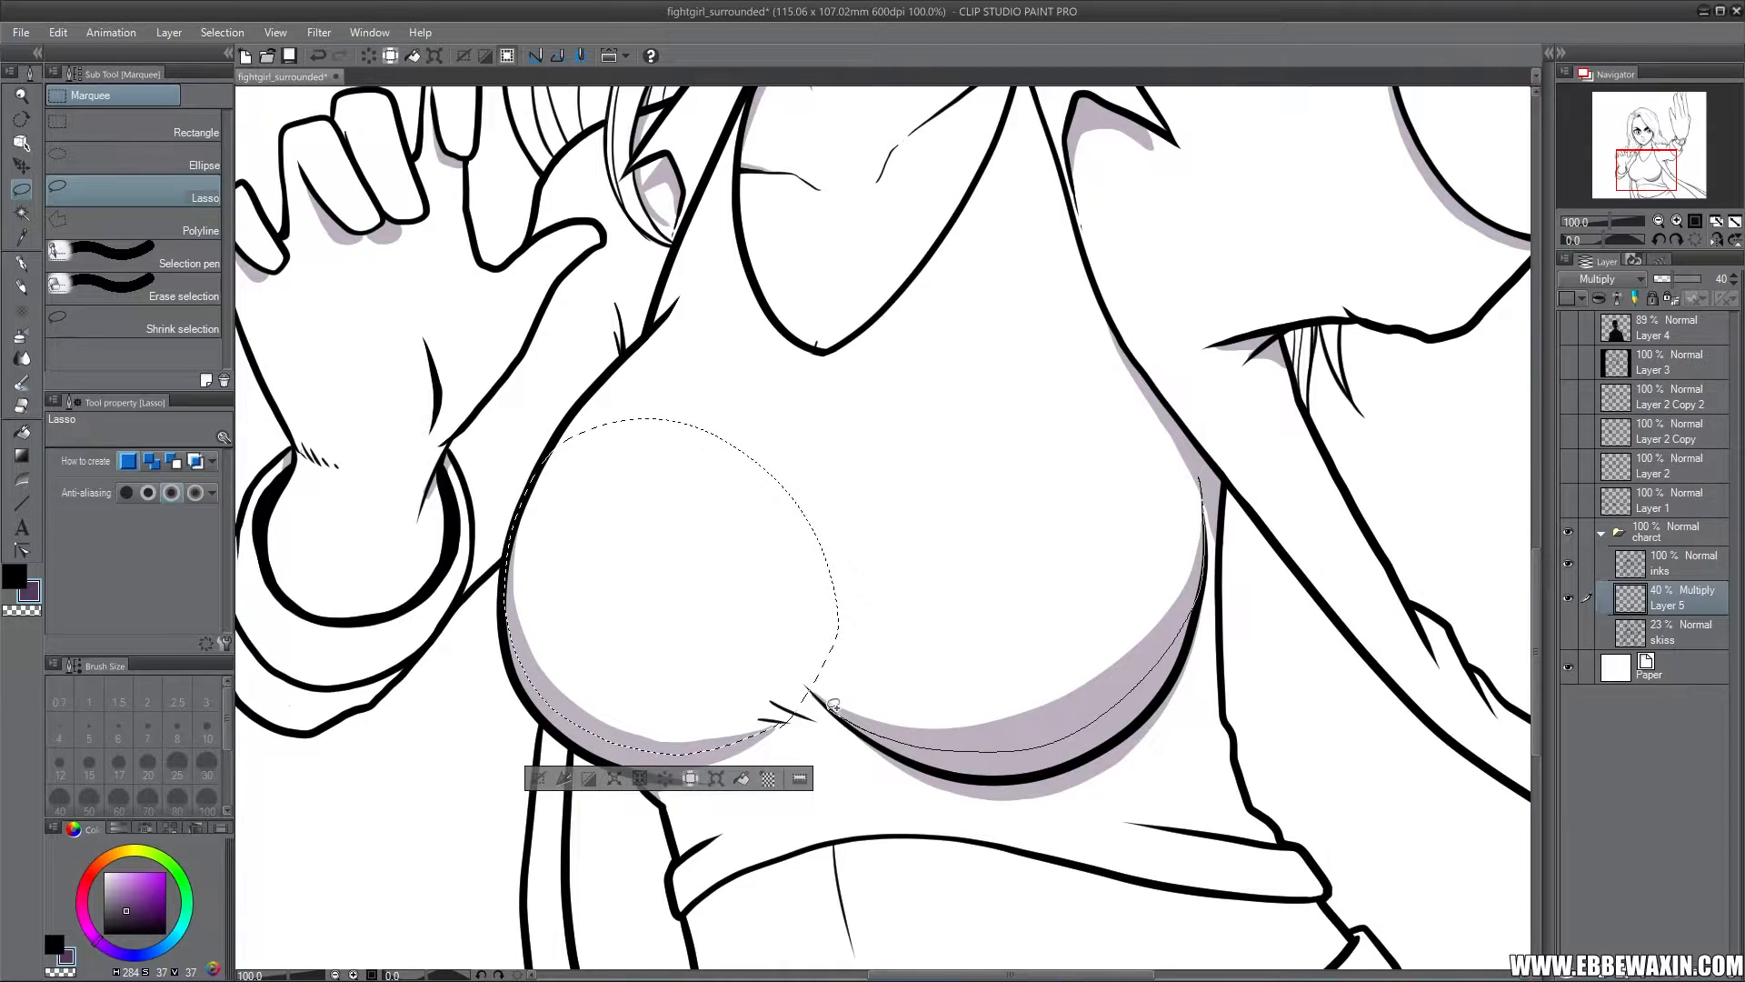
{"action": "left_click_drag", "start_coordinate": [1002, 386], "coordinate": [1197, 471]}
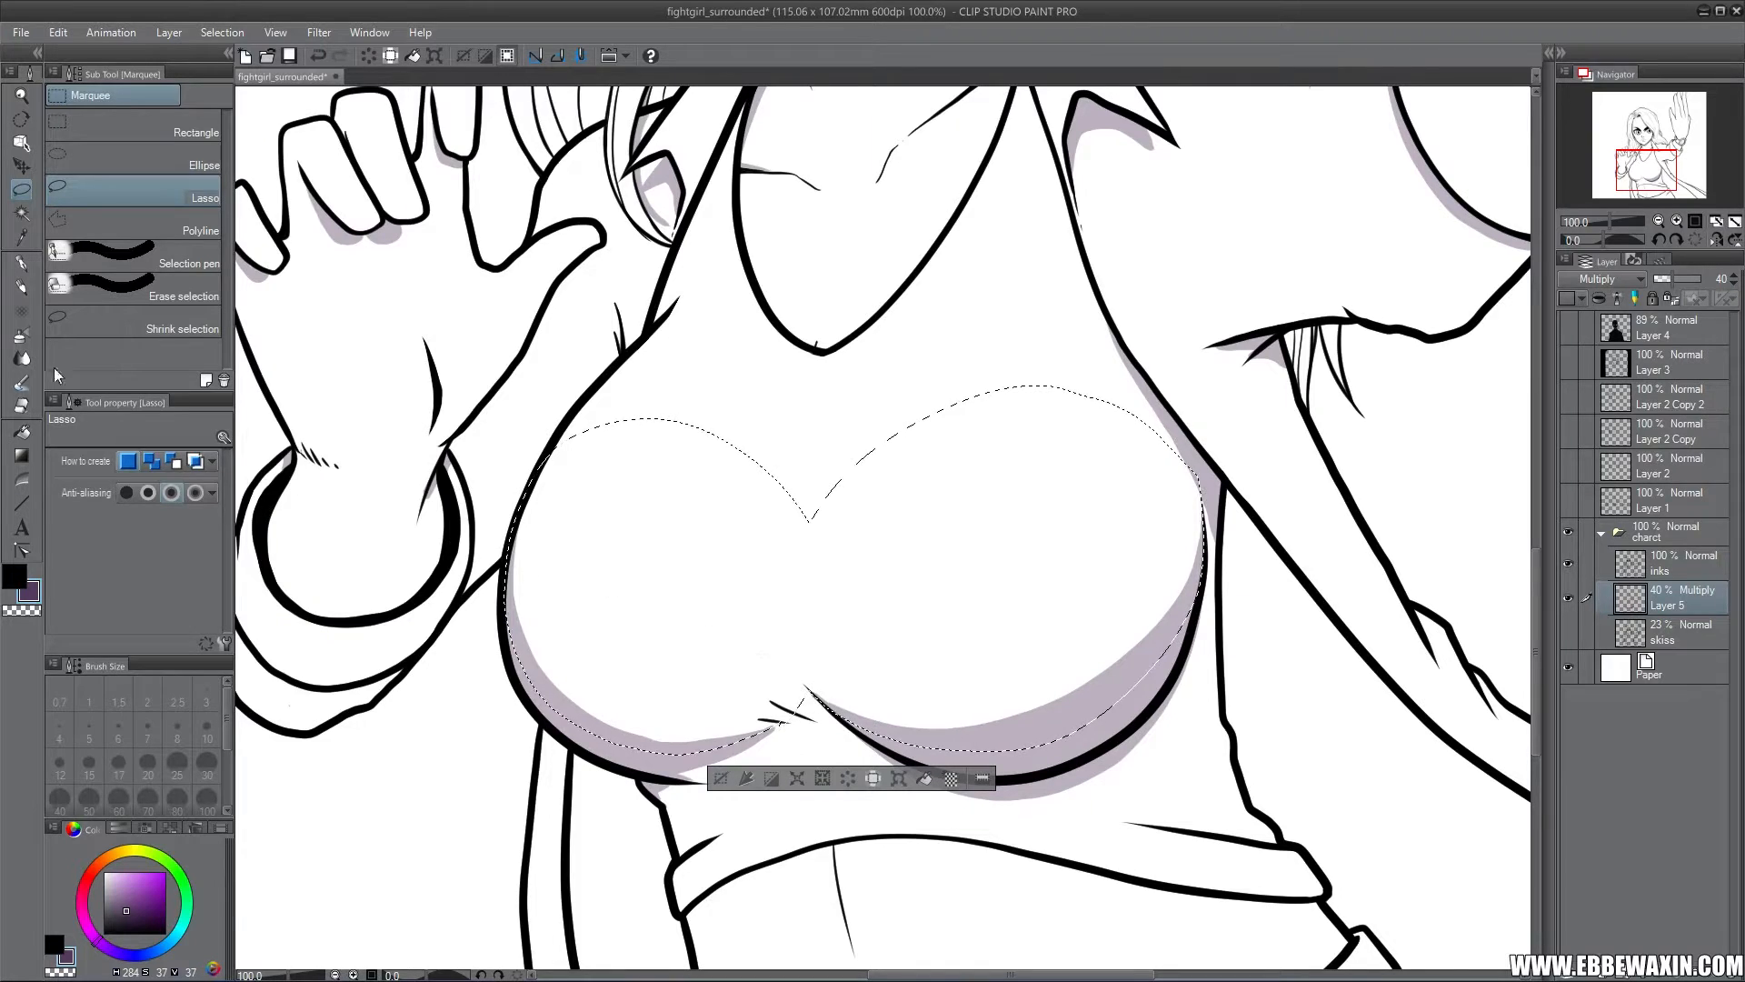
Try shading the underside of the bust on the drawing's left side with the Darker pencil at size 100 and density 60
{"action": "left_click", "coordinate": [22, 286]}
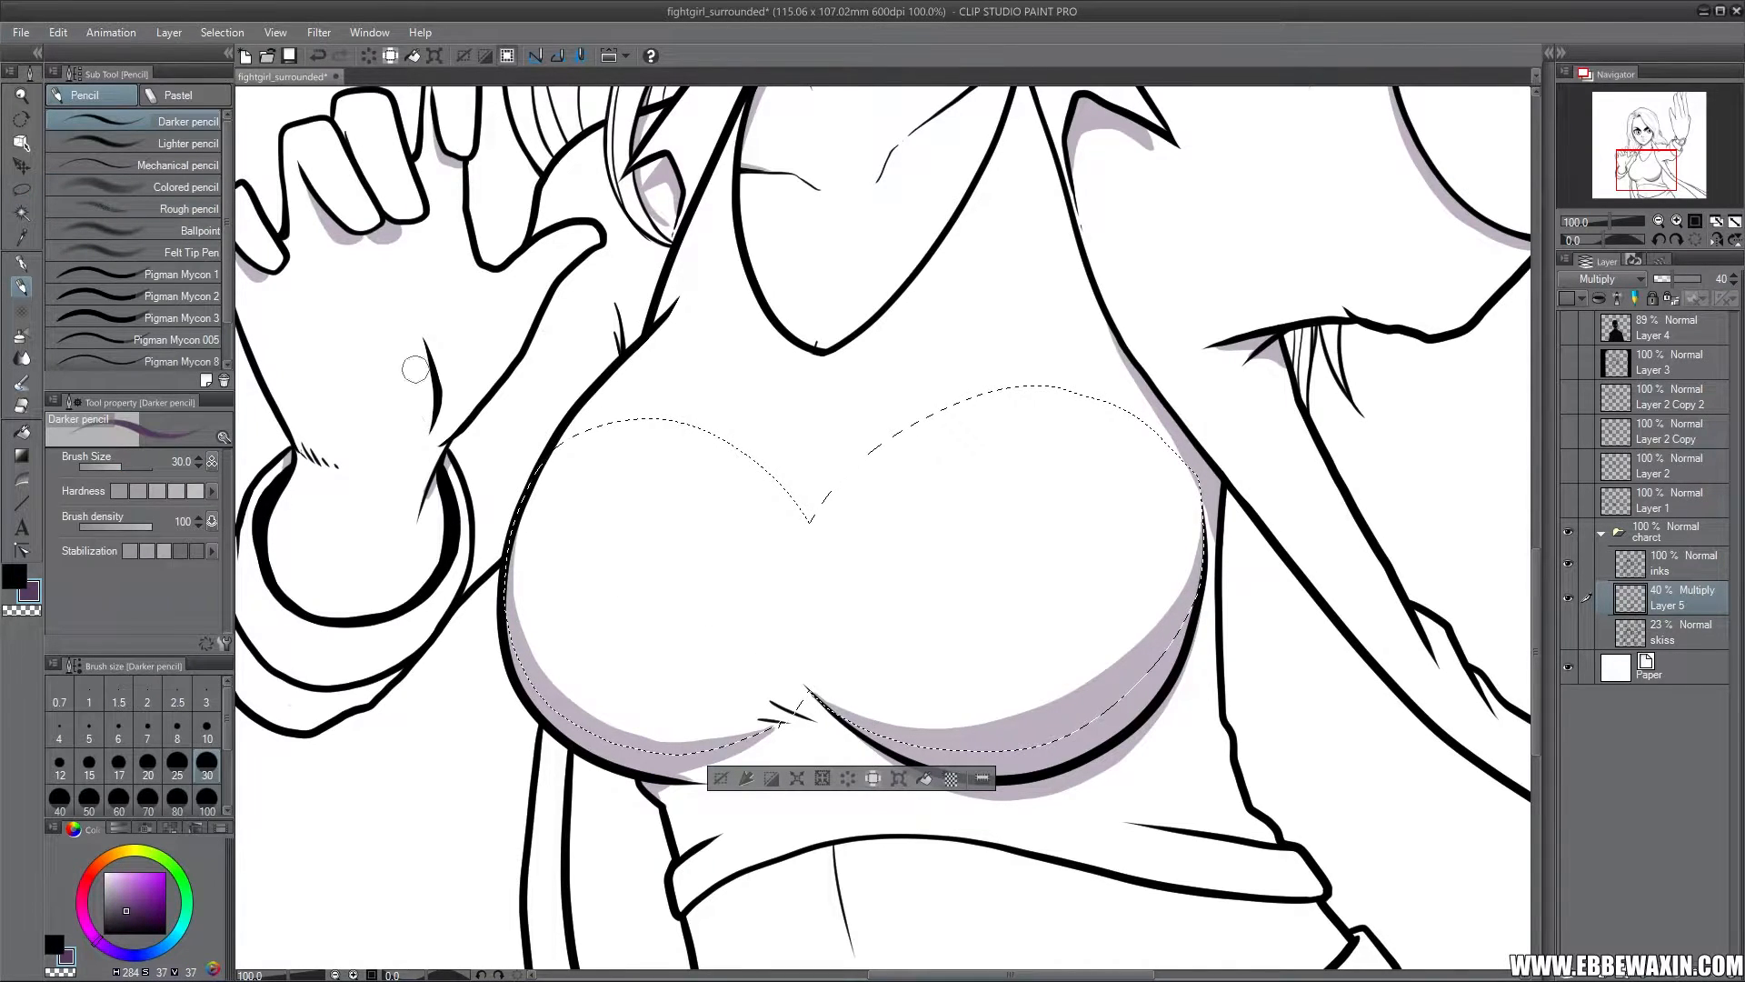
{"action": "left_click", "coordinate": [124, 526]}
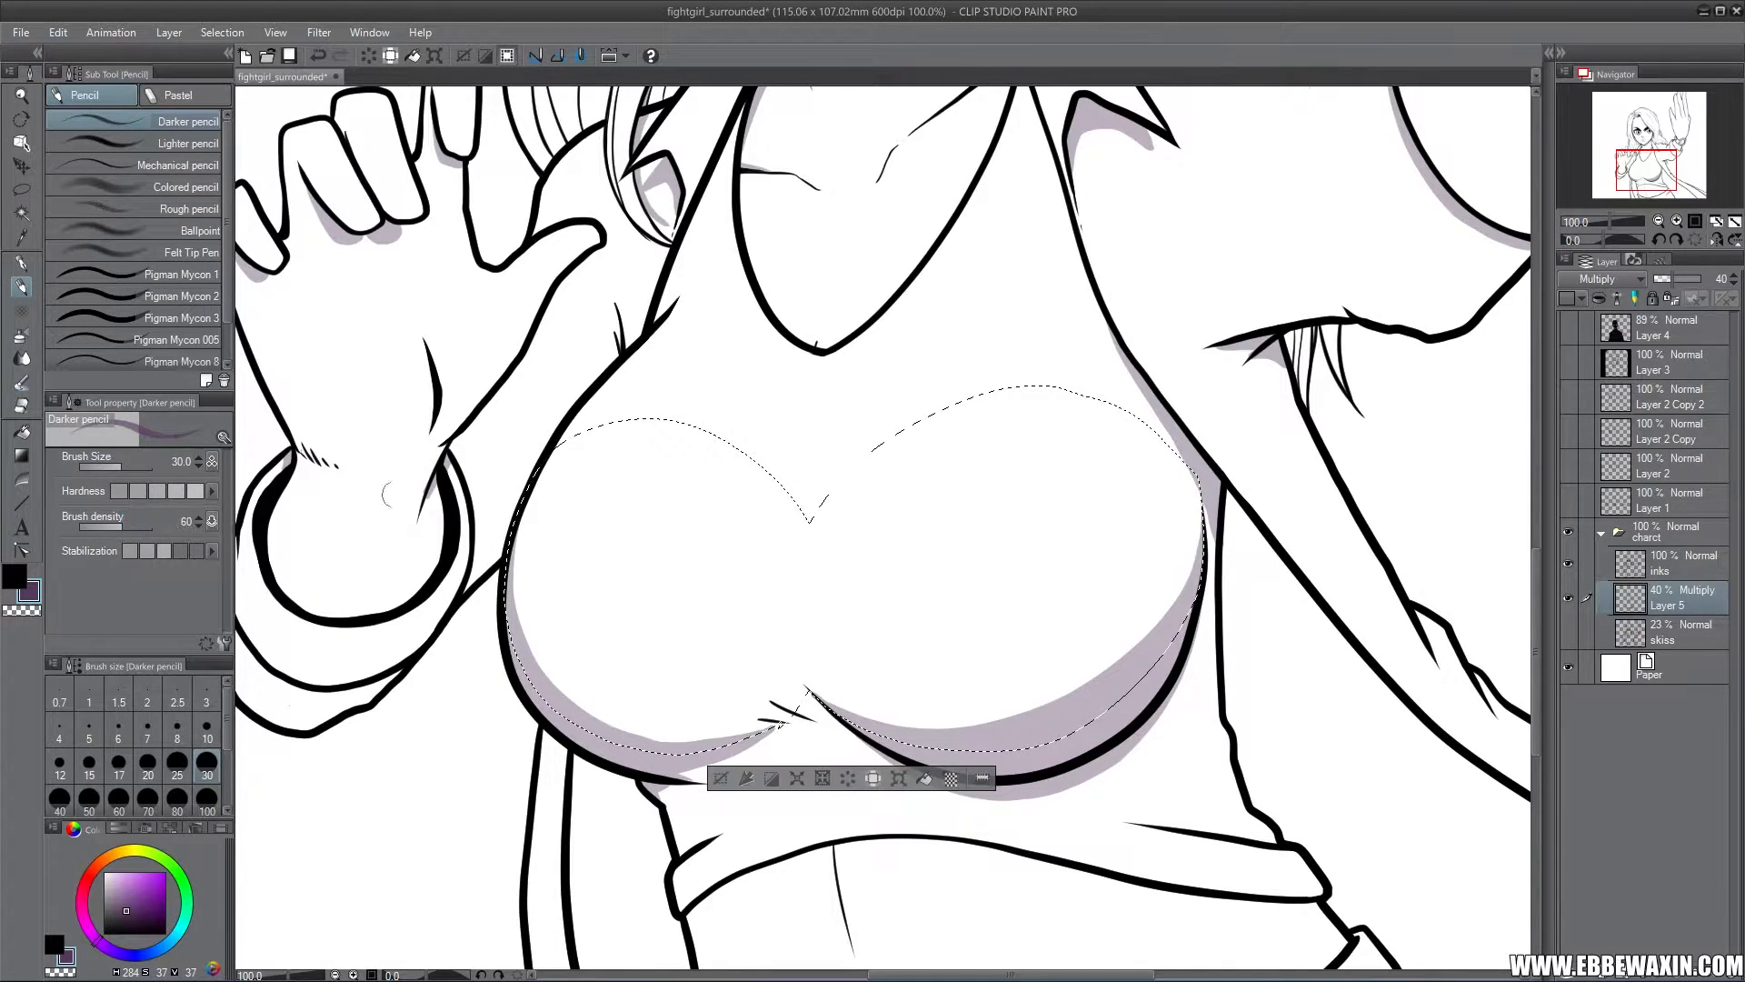
{"action": "left_click", "coordinate": [209, 800]}
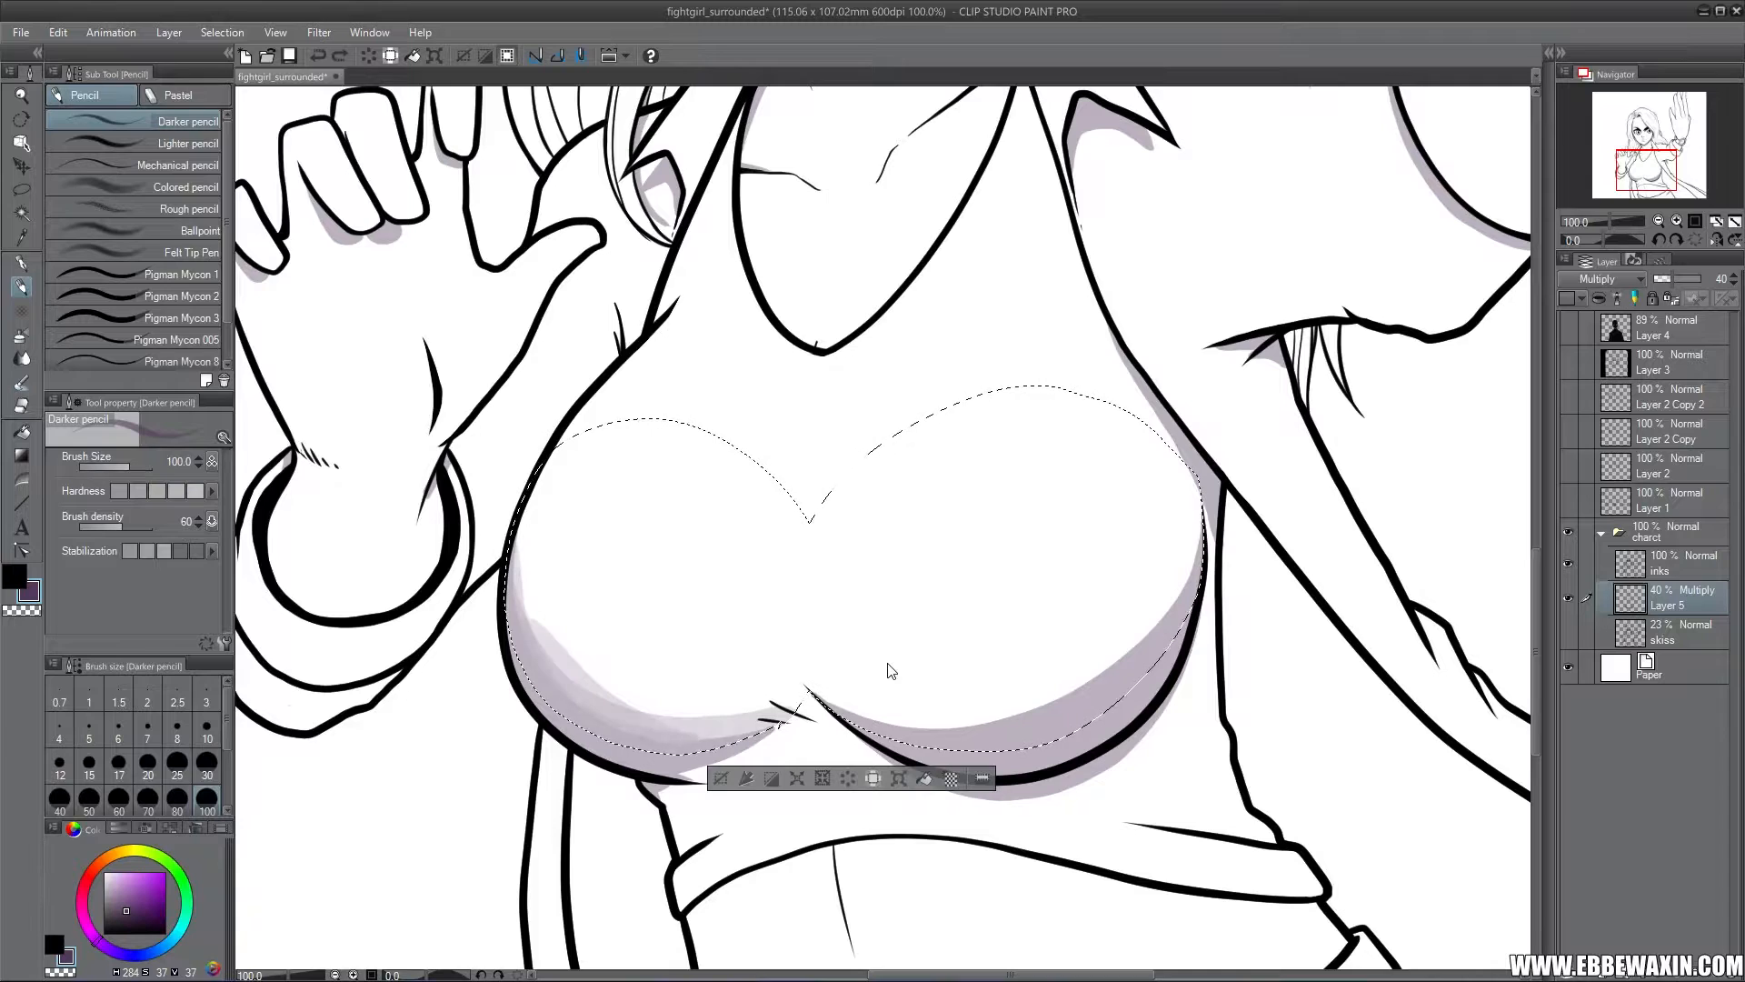
Paint a soft shadow inside the selection along the bust's lower left curve with the Lighter pencil at size 100 and density 49
{"action": "left_click", "coordinate": [191, 144]}
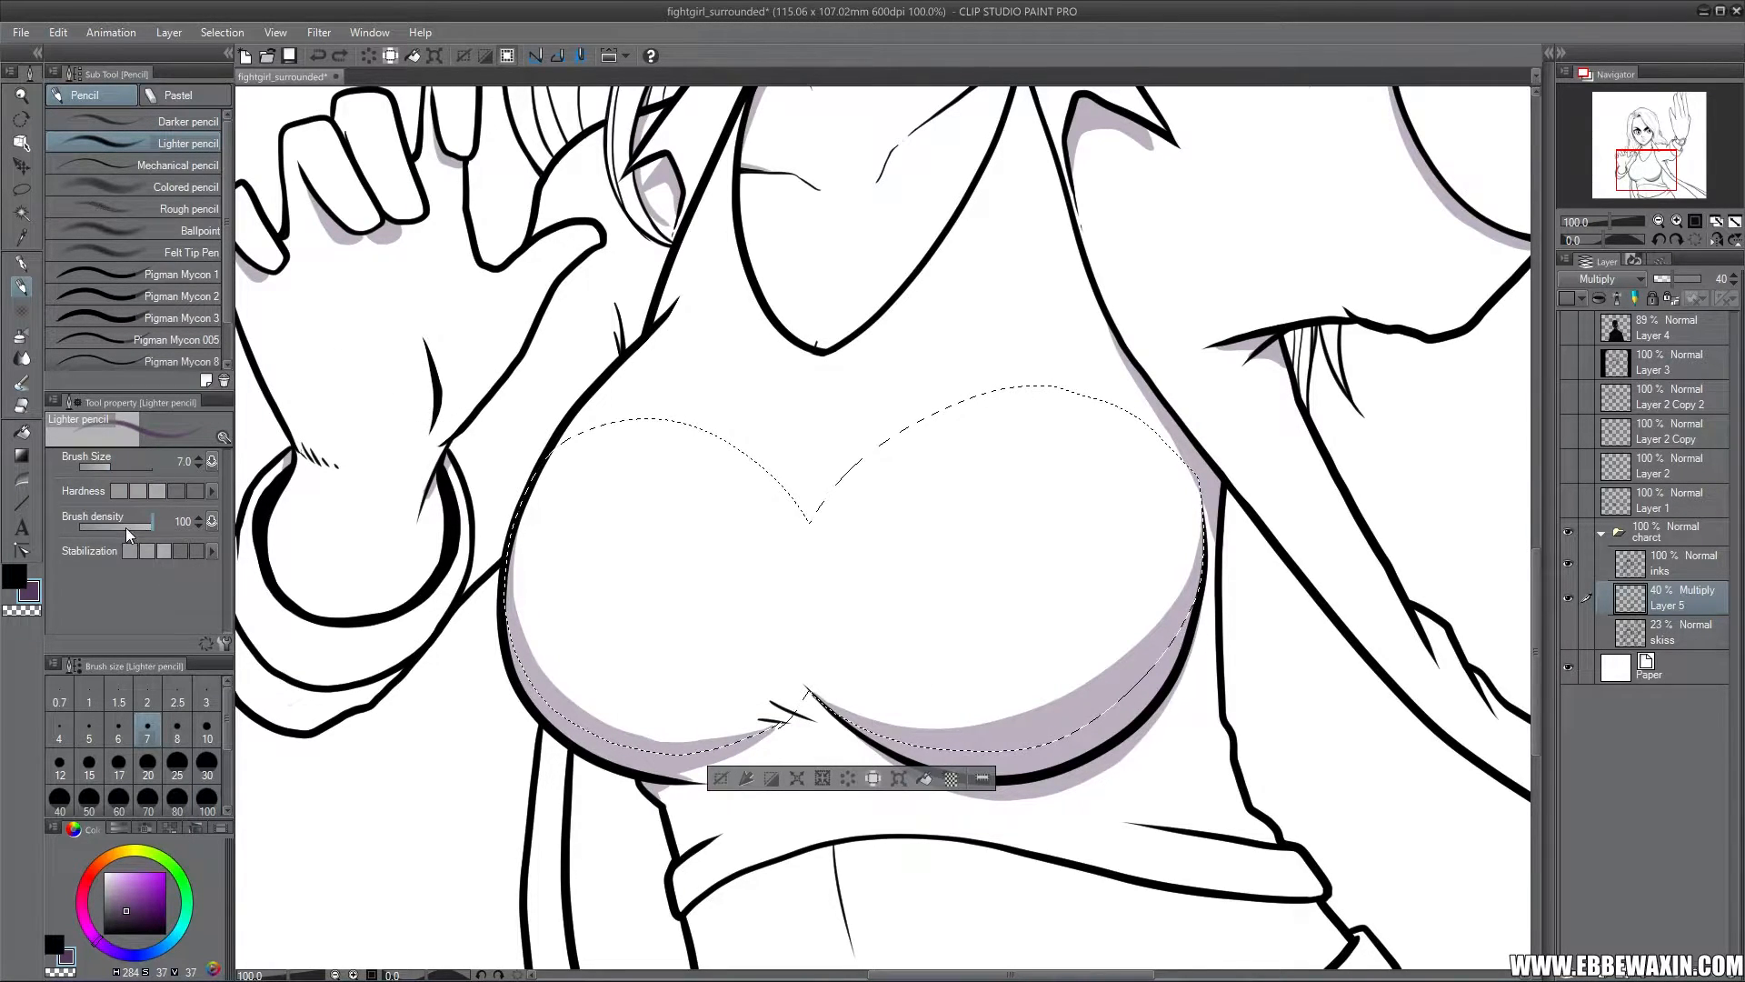
{"action": "left_click_drag", "start_coordinate": [125, 527], "coordinate": [115, 526]}
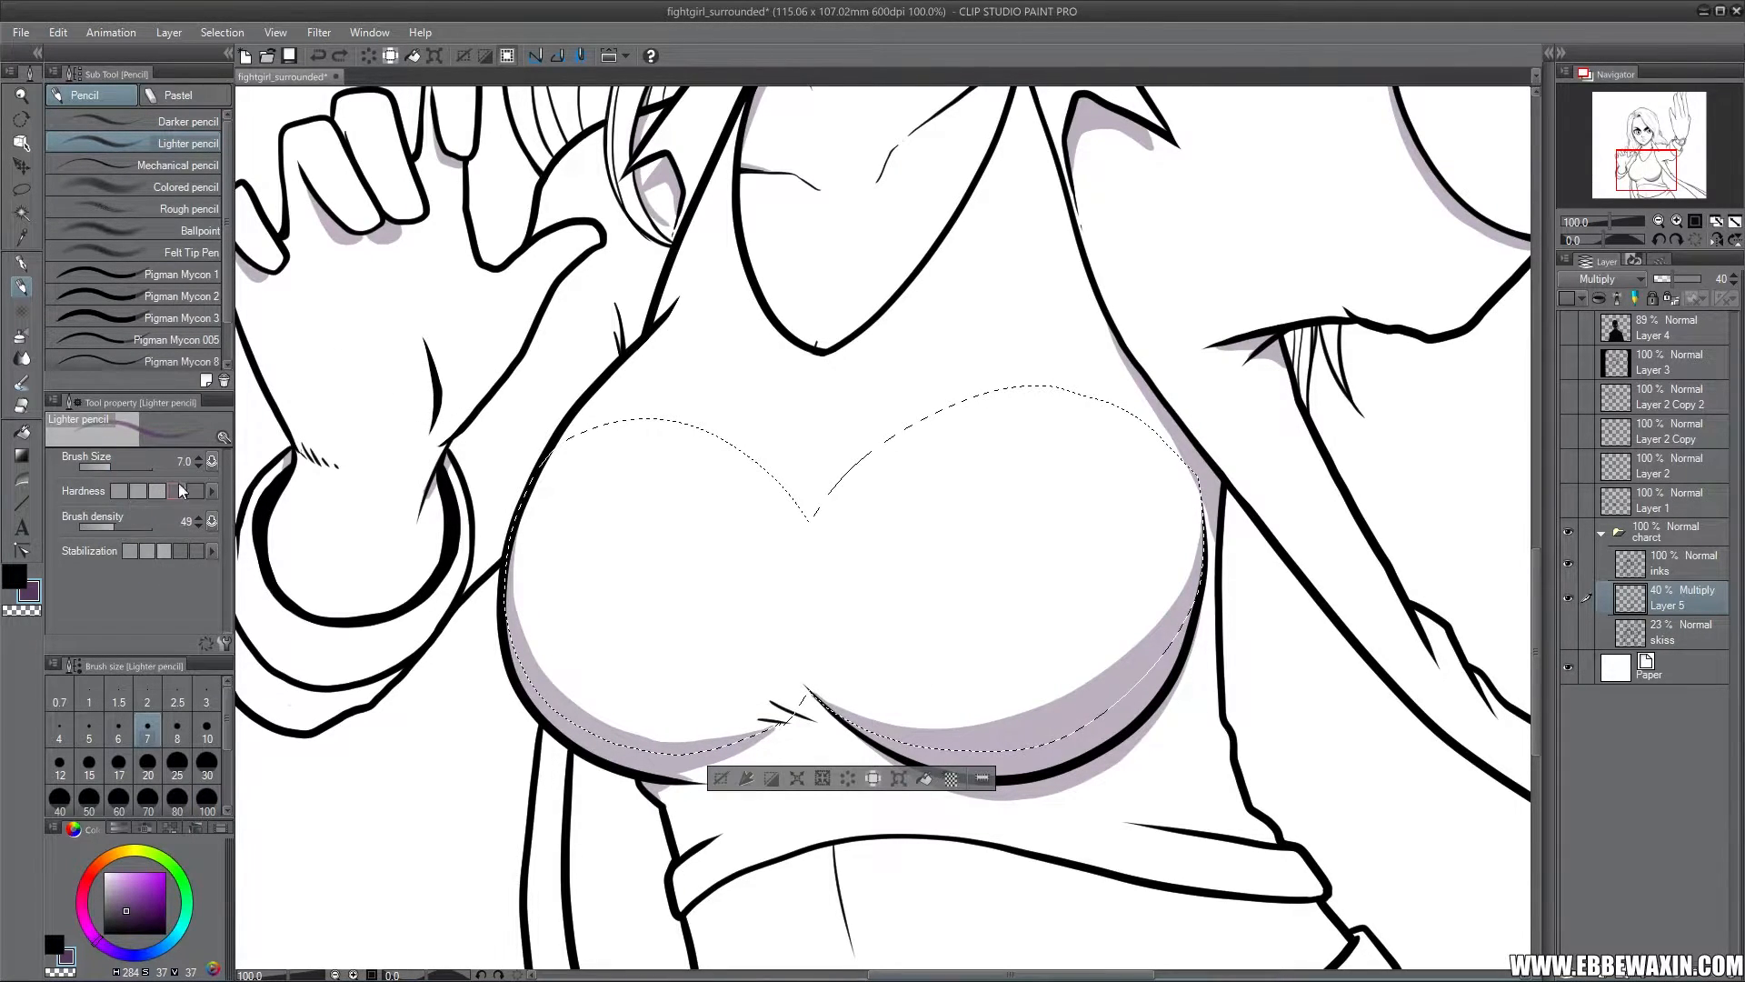
{"action": "left_click", "coordinate": [207, 801]}
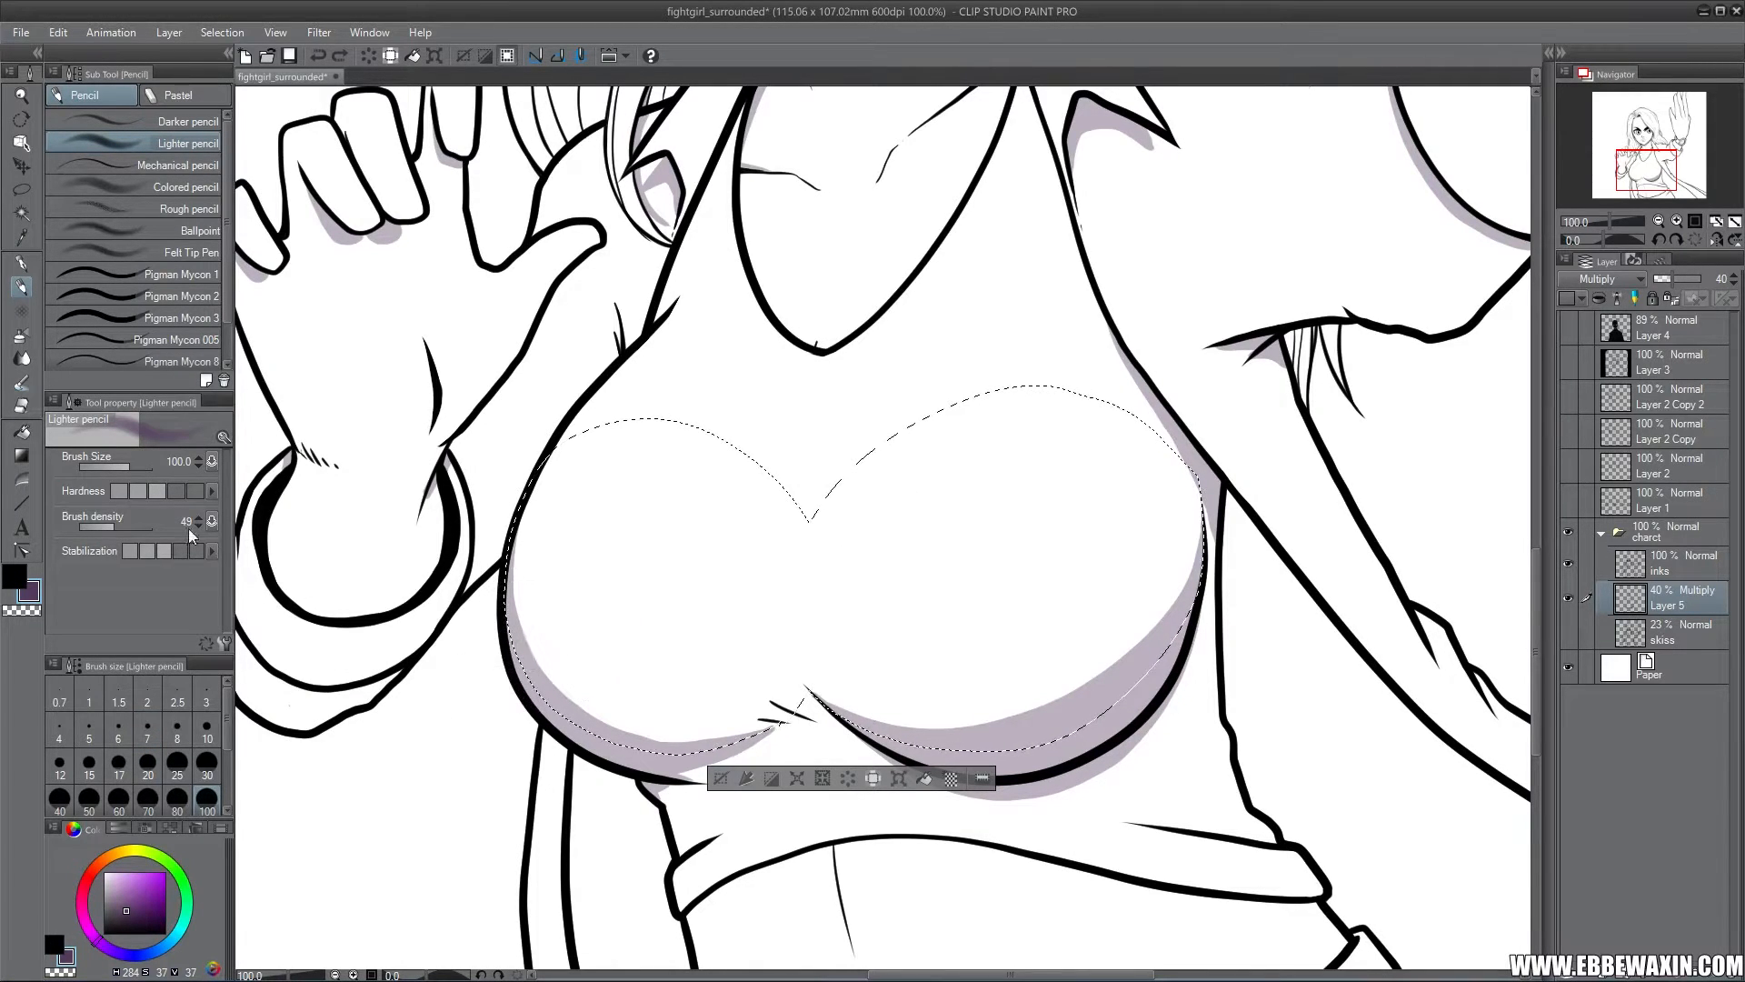
{"action": "mouse_move", "coordinate": [503, 537]}
{"action": "left_mouse_down"}
{"action": "mouse_move", "coordinate": [507, 601]}
{"action": "mouse_move", "coordinate": [568, 716]}
{"action": "mouse_move", "coordinate": [658, 748]}
{"action": "mouse_move", "coordinate": [539, 678]}
{"action": "mouse_move", "coordinate": [492, 546]}
{"action": "mouse_move", "coordinate": [516, 642]}
{"action": "mouse_move", "coordinate": [617, 732]}
{"action": "mouse_move", "coordinate": [507, 623]}
{"action": "mouse_move", "coordinate": [676, 746]}
{"action": "mouse_move", "coordinate": [817, 729]}
{"action": "mouse_move", "coordinate": [767, 752]}
{"action": "mouse_move", "coordinate": [693, 745]}
{"action": "mouse_move", "coordinate": [796, 728]}
{"action": "mouse_move", "coordinate": [682, 750]}
{"action": "left_mouse_up"}
{"action": "mouse_move", "coordinate": [498, 518]}
{"action": "left_mouse_down"}
{"action": "mouse_move", "coordinate": [552, 696]}
{"action": "mouse_move", "coordinate": [766, 746]}
{"action": "left_mouse_up"}
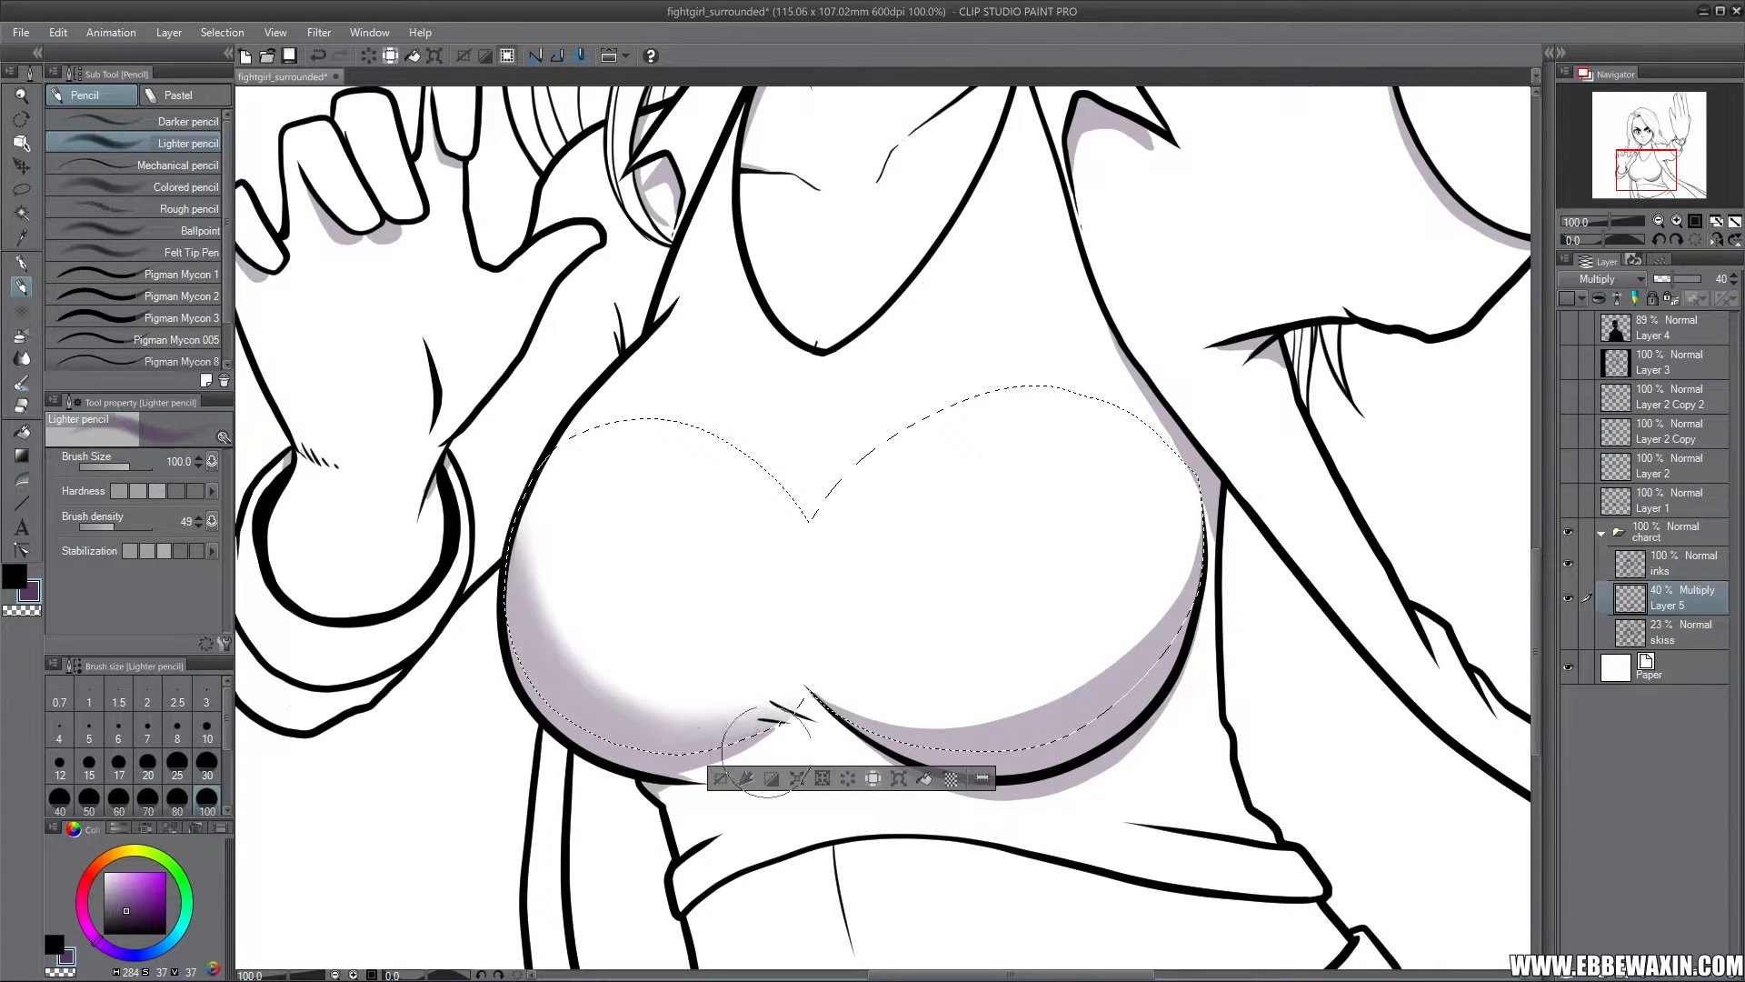
{"action": "mouse_move", "coordinate": [491, 585]}
{"action": "left_mouse_down"}
{"action": "mouse_move", "coordinate": [536, 680]}
{"action": "mouse_move", "coordinate": [770, 743]}
{"action": "left_mouse_up"}
{"action": "mouse_move", "coordinate": [479, 545]}
{"action": "left_mouse_down"}
{"action": "mouse_move", "coordinate": [514, 648]}
{"action": "mouse_move", "coordinate": [705, 755]}
{"action": "left_mouse_up"}
{"action": "mouse_move", "coordinate": [520, 481]}
{"action": "left_mouse_down"}
{"action": "mouse_move", "coordinate": [502, 528]}
{"action": "mouse_move", "coordinate": [584, 731]}
{"action": "left_mouse_up"}
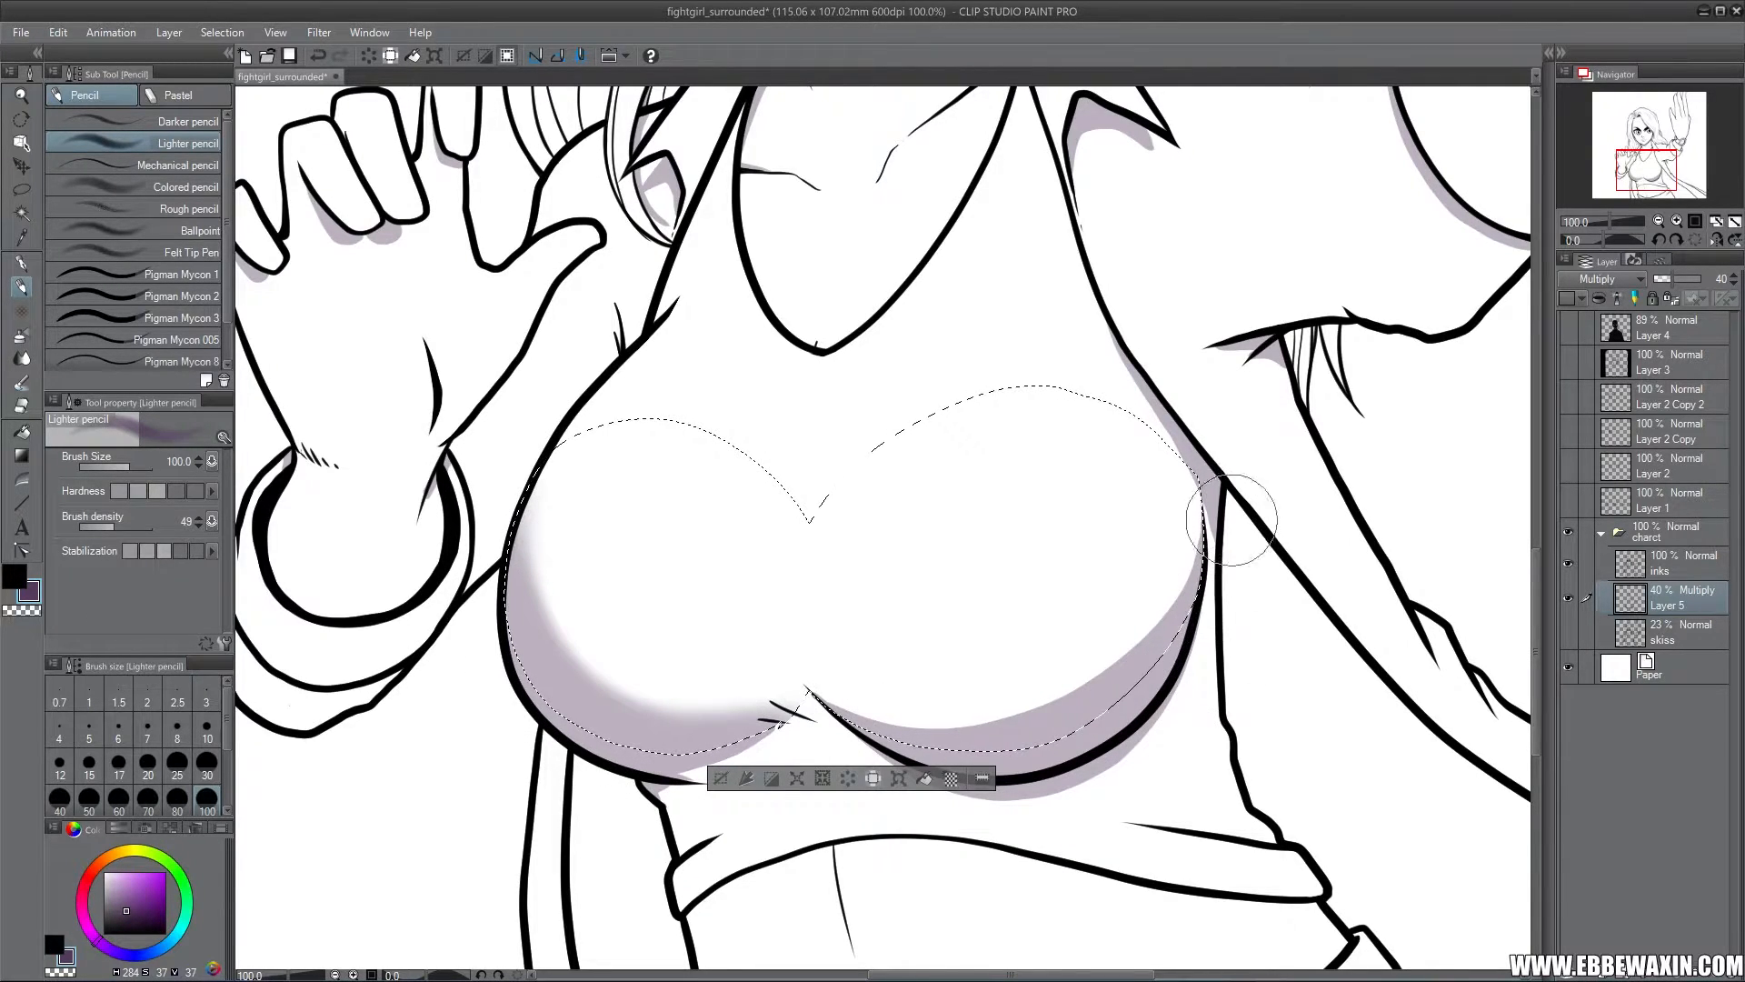
Paint a matching soft shadow along the bust's lower curve on the drawing's right side up to the centre, and clear the selection
{"action": "mouse_move", "coordinate": [1231, 516]}
{"action": "left_mouse_down"}
{"action": "mouse_move", "coordinate": [1163, 667]}
{"action": "mouse_move", "coordinate": [1043, 733]}
{"action": "mouse_move", "coordinate": [893, 741]}
{"action": "mouse_move", "coordinate": [833, 712]}
{"action": "mouse_move", "coordinate": [997, 725]}
{"action": "mouse_move", "coordinate": [1189, 598]}
{"action": "mouse_move", "coordinate": [1220, 532]}
{"action": "mouse_move", "coordinate": [1179, 627]}
{"action": "mouse_move", "coordinate": [1038, 716]}
{"action": "mouse_move", "coordinate": [864, 730]}
{"action": "mouse_move", "coordinate": [1214, 582]}
{"action": "left_mouse_up"}
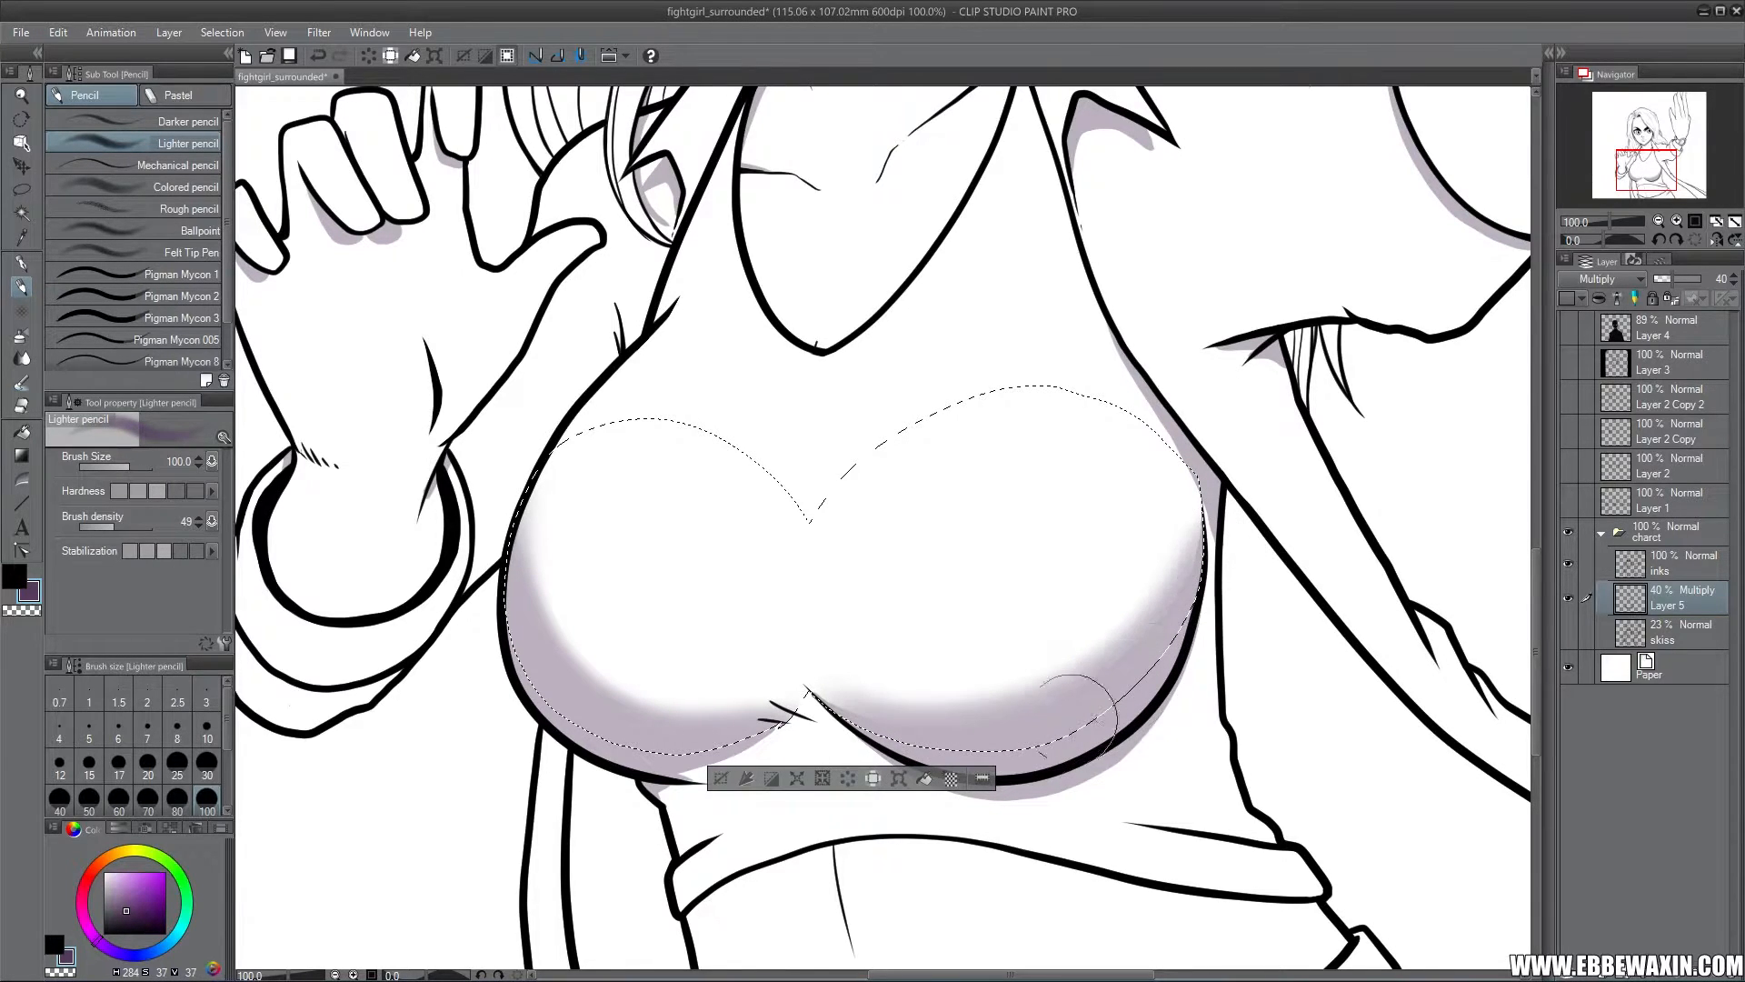
{"action": "mouse_move", "coordinate": [1080, 716]}
{"action": "left_mouse_down"}
{"action": "mouse_move", "coordinate": [1204, 533]}
{"action": "mouse_move", "coordinate": [1196, 575]}
{"action": "left_mouse_up"}
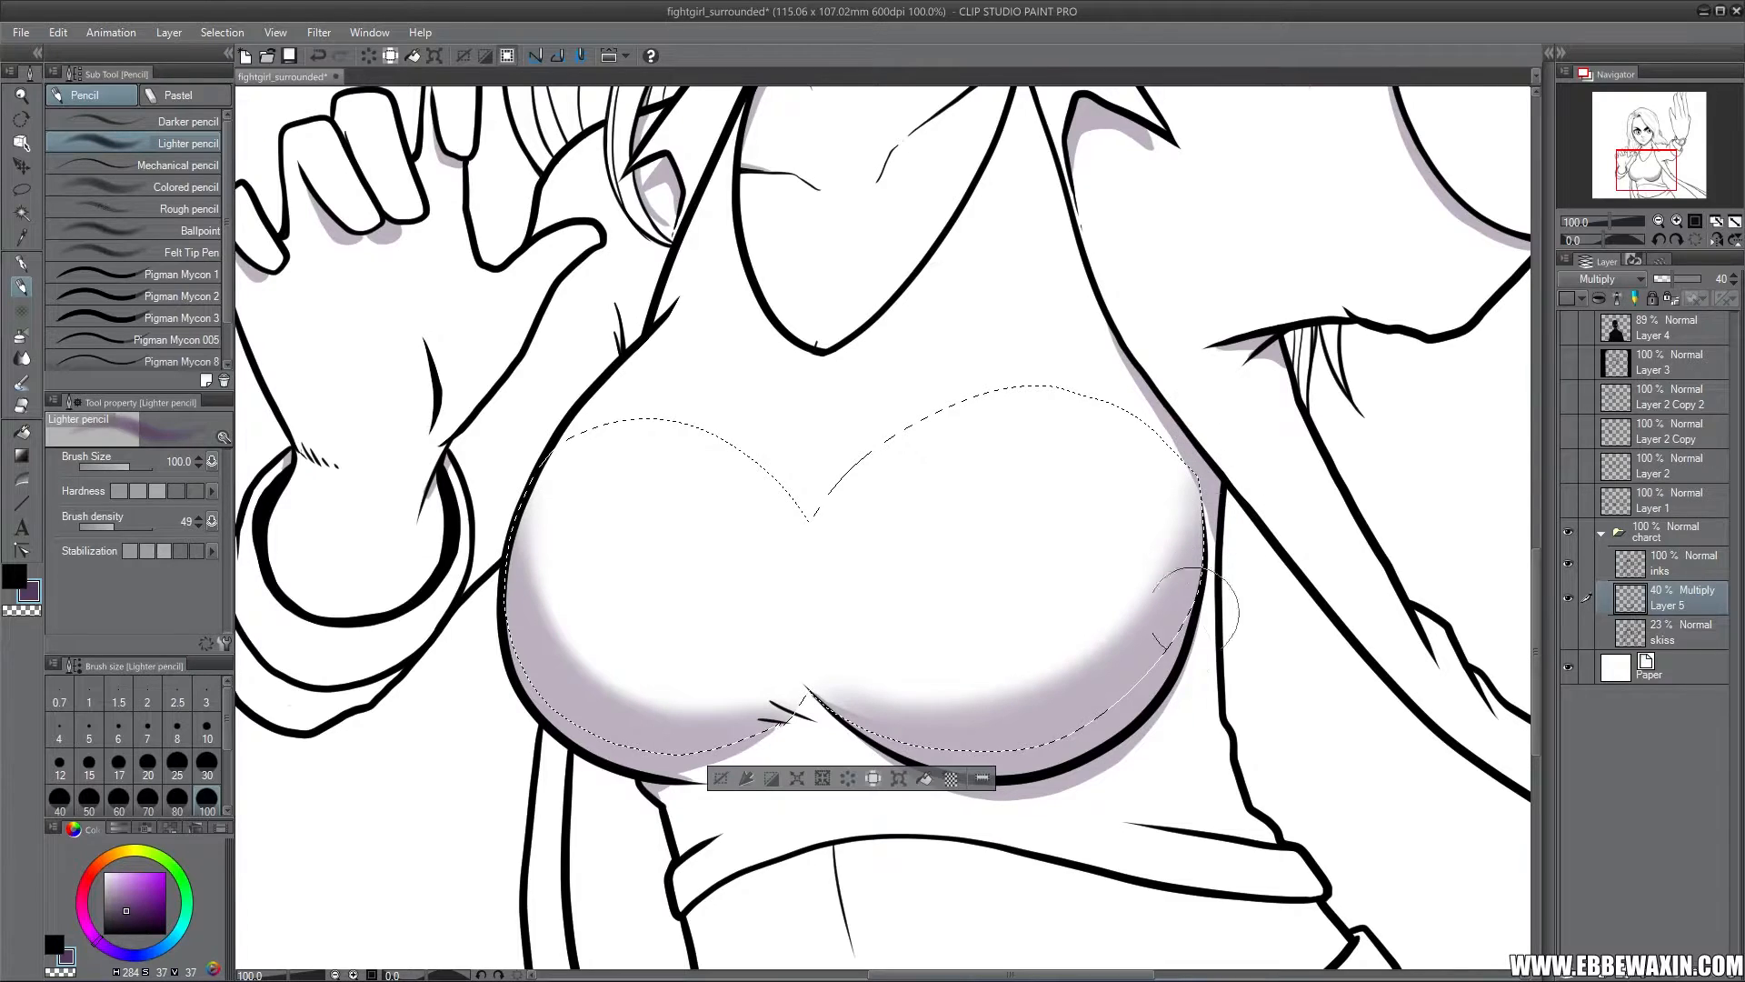
{"action": "left_click_drag", "start_coordinate": [820, 689], "coordinate": [984, 703]}
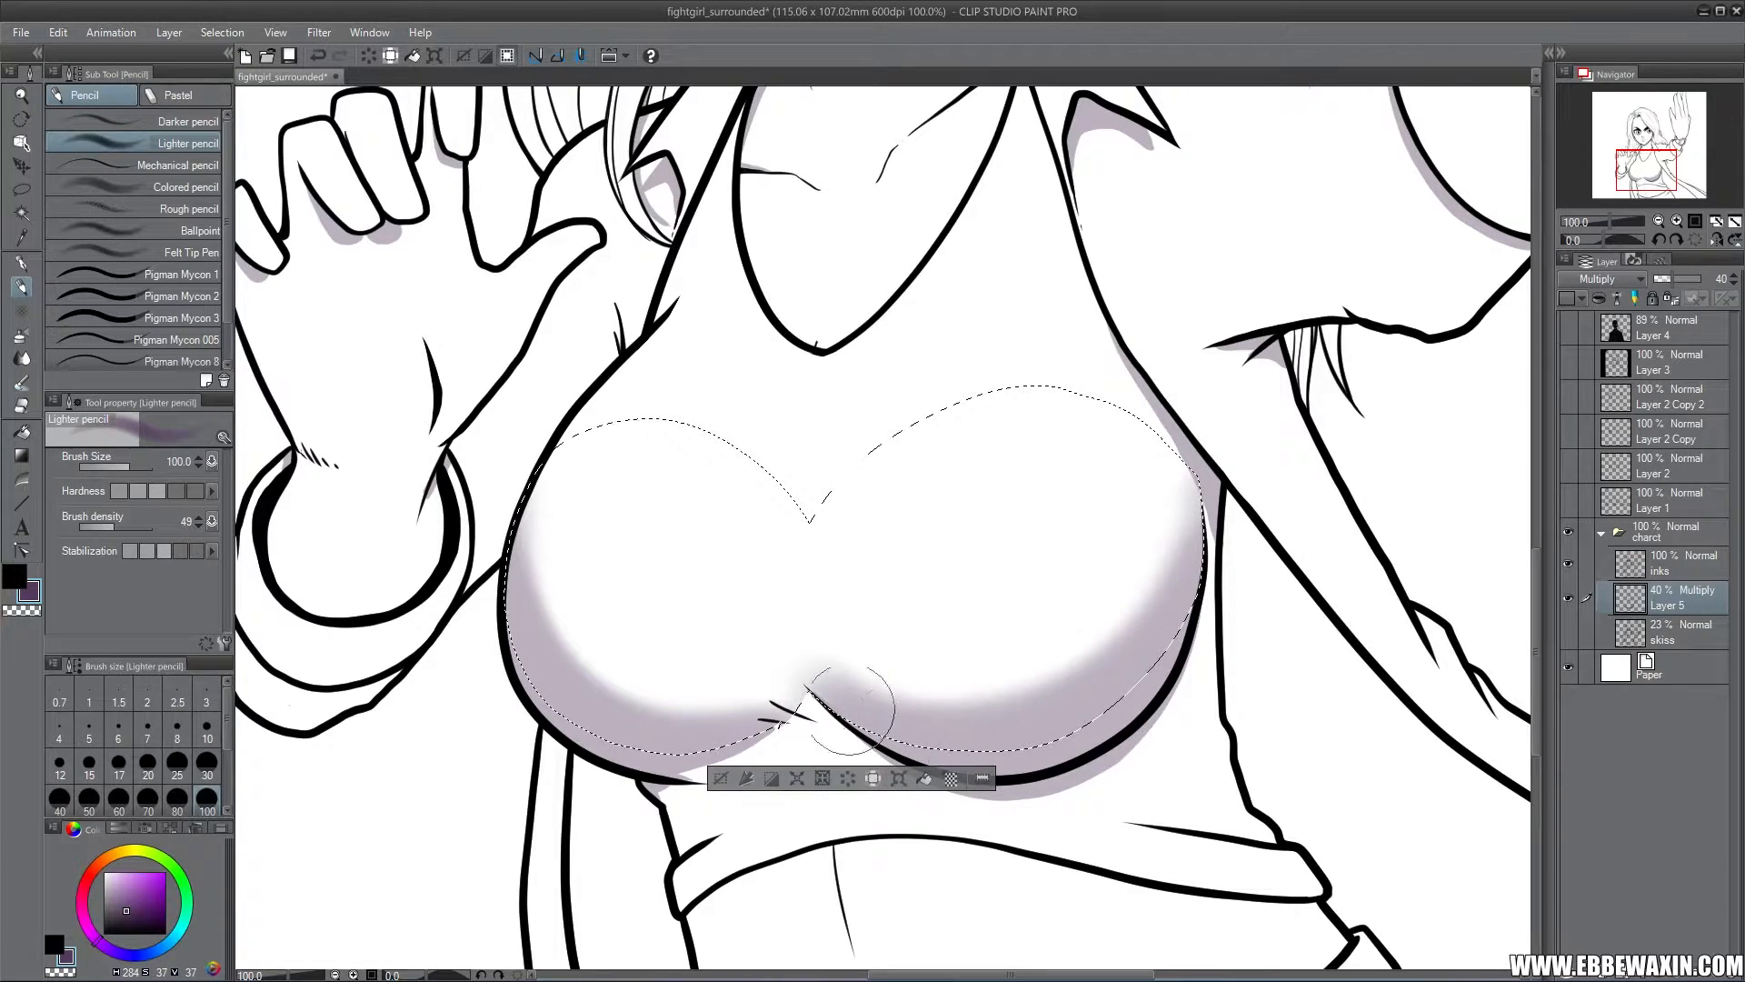
{"action": "left_click", "coordinate": [21, 190]}
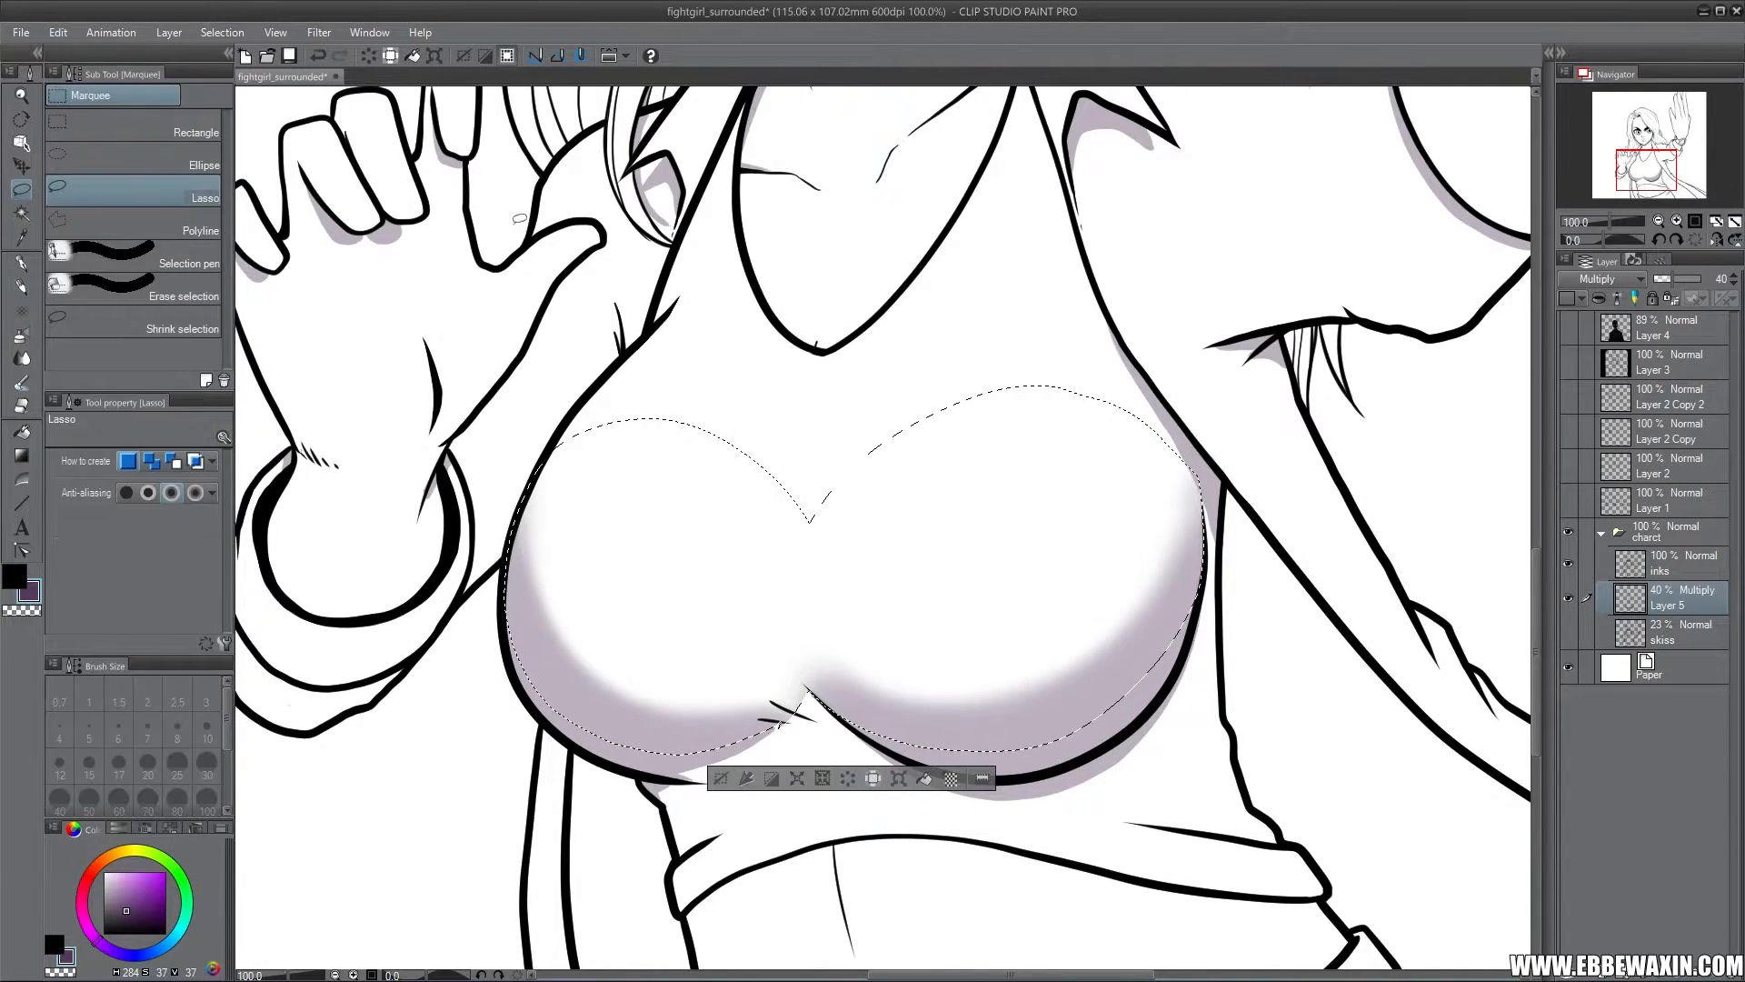
{"action": "key", "text": "ctrl+d"}
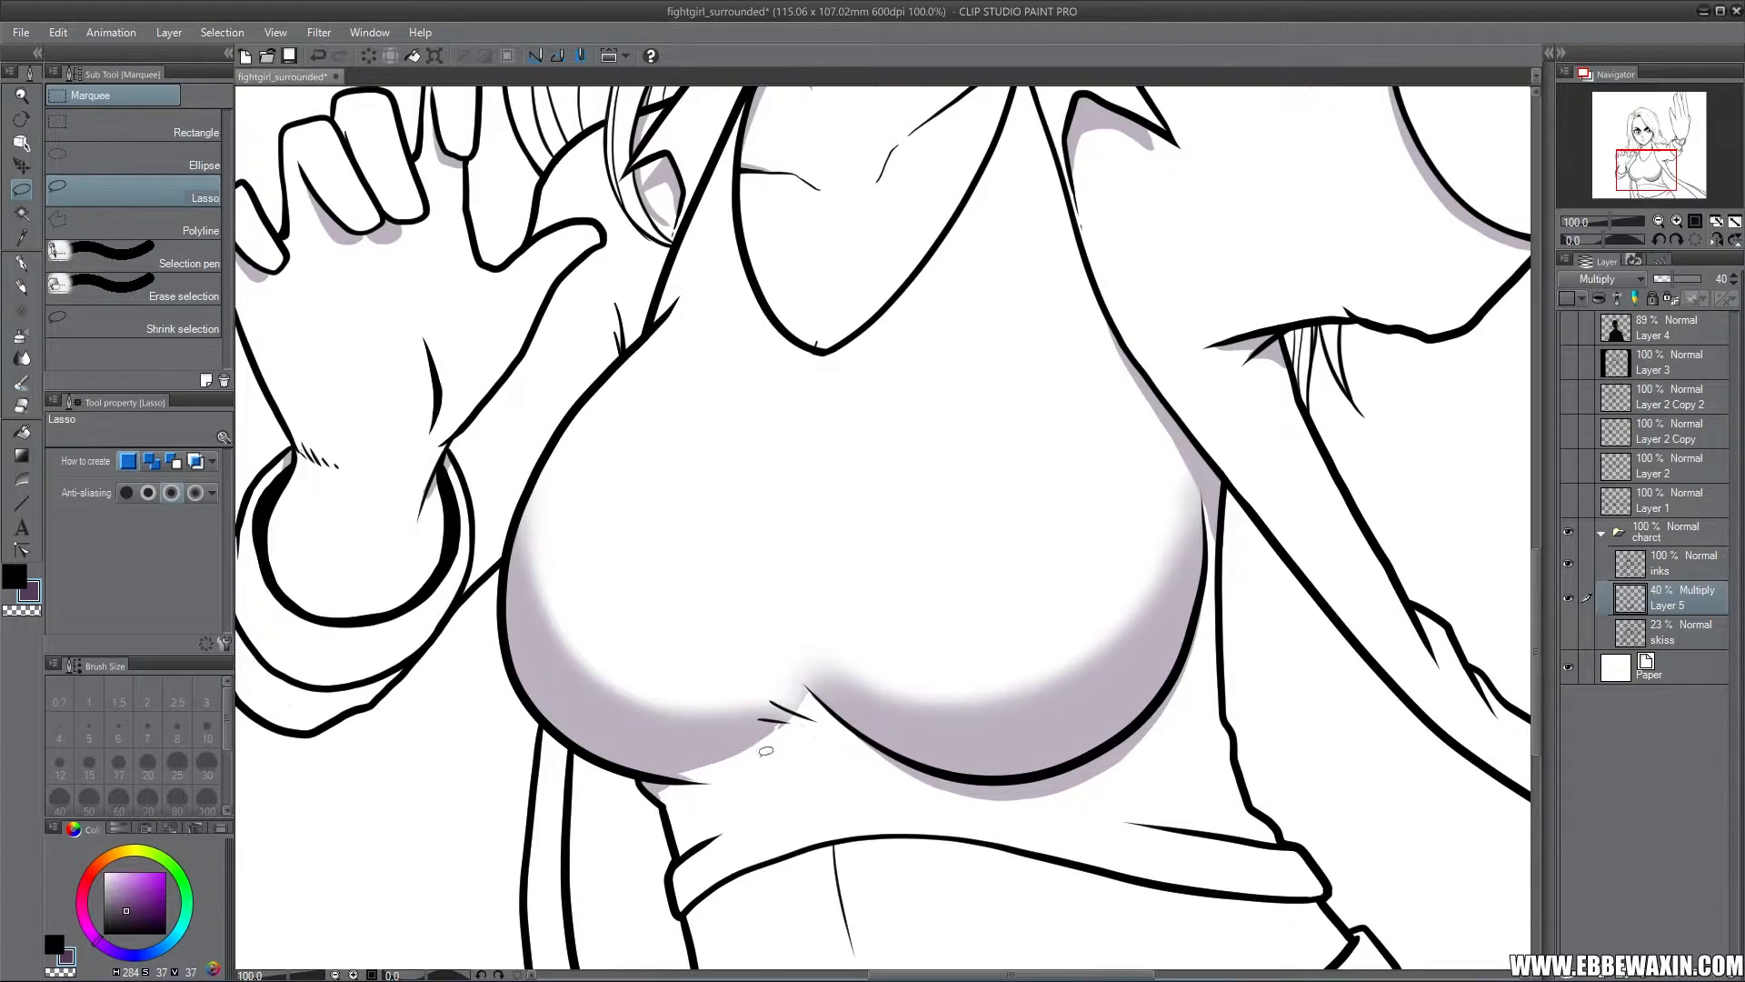
Erase the shadow spill around the centre crease of the bust with the Soft eraser at size 30
{"action": "left_click", "coordinate": [21, 405]}
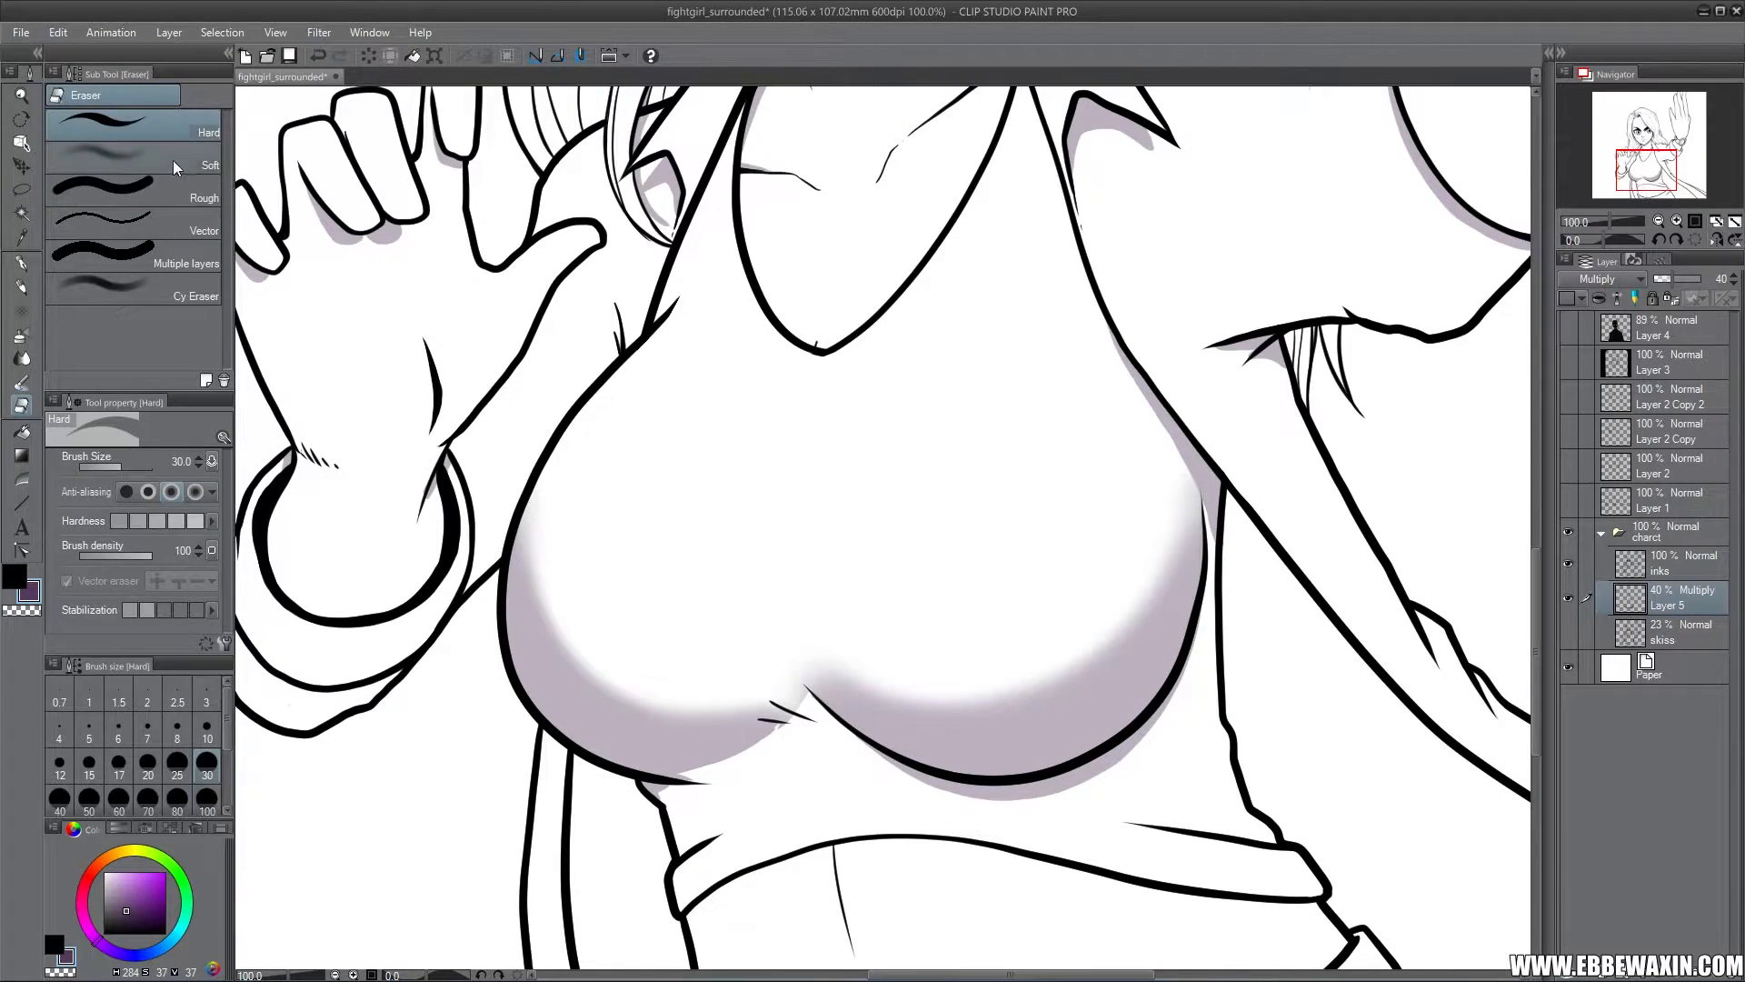
{"action": "left_click", "coordinate": [172, 160]}
{"action": "mouse_move", "coordinate": [796, 701]}
{"action": "left_mouse_down"}
{"action": "mouse_move", "coordinate": [818, 725]}
{"action": "mouse_move", "coordinate": [768, 750]}
{"action": "mouse_move", "coordinate": [740, 710]}
{"action": "mouse_move", "coordinate": [707, 709]}
{"action": "left_mouse_up"}
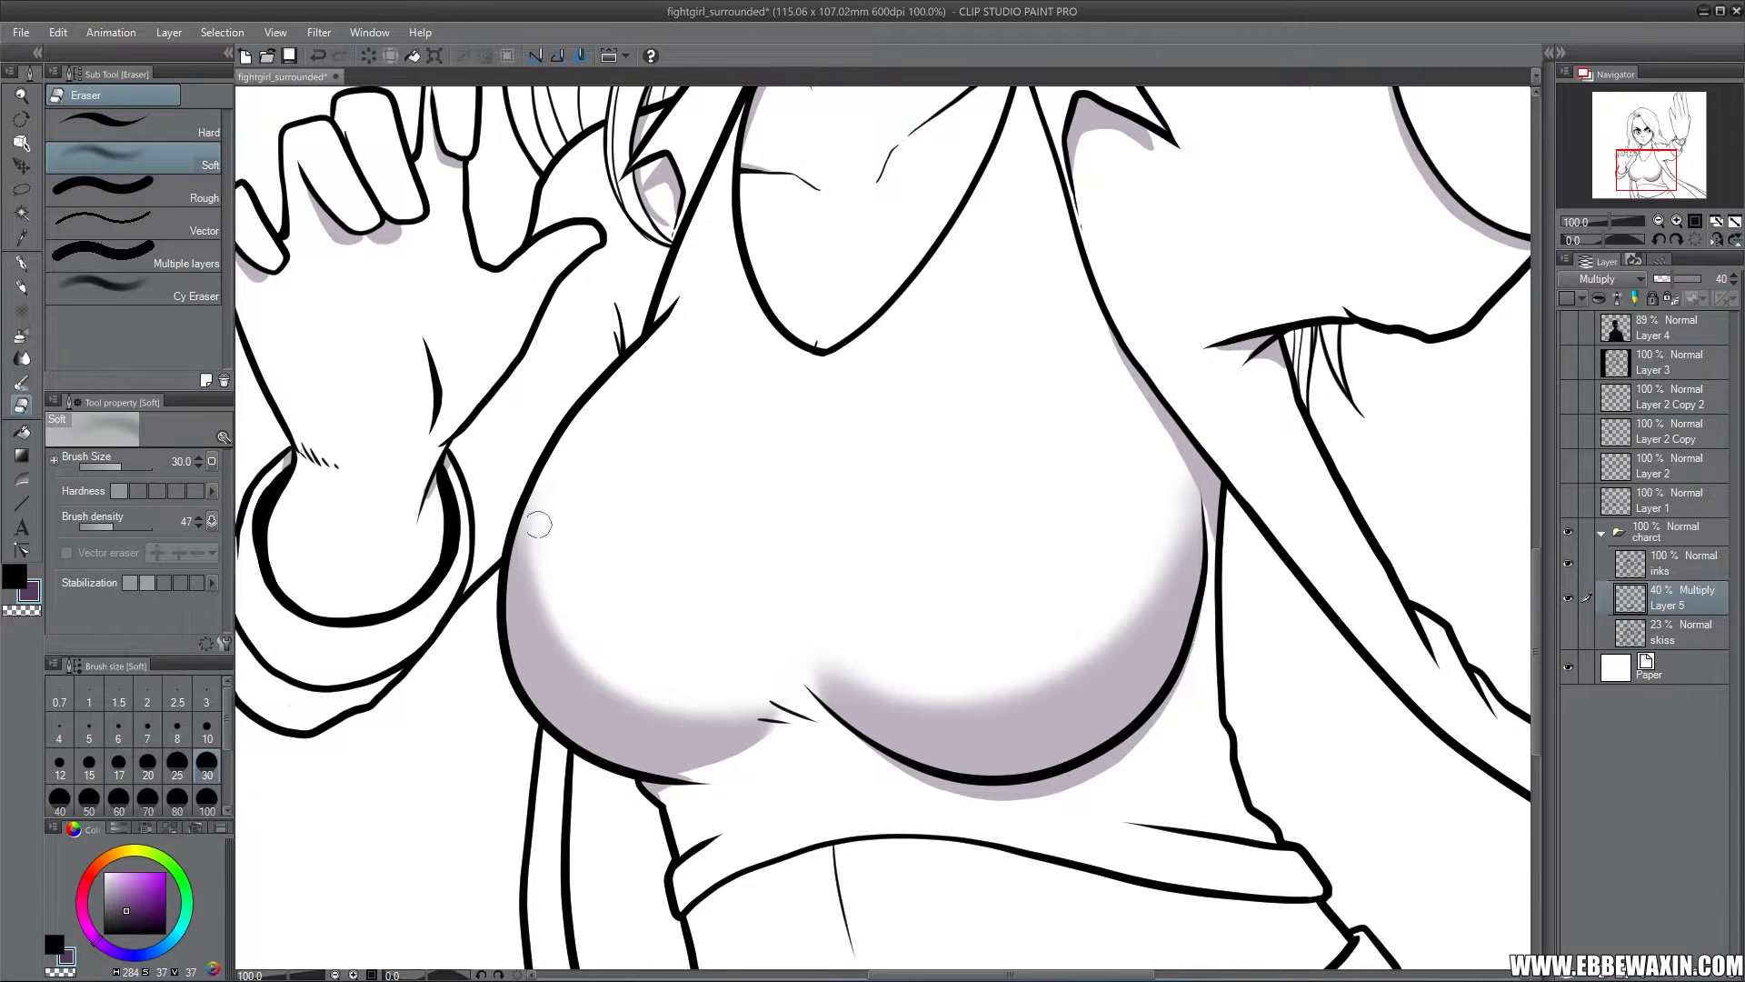
Fade the inner edges of both bust shadows with the Soft eraser at brush size 100
{"action": "left_click", "coordinate": [207, 799]}
{"action": "mouse_move", "coordinate": [570, 515]}
{"action": "left_mouse_down"}
{"action": "mouse_move", "coordinate": [594, 628]}
{"action": "mouse_move", "coordinate": [750, 673]}
{"action": "mouse_move", "coordinate": [680, 688]}
{"action": "mouse_move", "coordinate": [810, 699]}
{"action": "mouse_move", "coordinate": [783, 753]}
{"action": "mouse_move", "coordinate": [794, 640]}
{"action": "mouse_move", "coordinate": [906, 774]}
{"action": "mouse_move", "coordinate": [809, 611]}
{"action": "mouse_move", "coordinate": [942, 680]}
{"action": "mouse_move", "coordinate": [1144, 552]}
{"action": "mouse_move", "coordinate": [1157, 463]}
{"action": "mouse_move", "coordinate": [1160, 494]}
{"action": "mouse_move", "coordinate": [969, 701]}
{"action": "mouse_move", "coordinate": [1007, 433]}
{"action": "mouse_move", "coordinate": [1066, 315]}
{"action": "mouse_move", "coordinate": [1183, 511]}
{"action": "mouse_move", "coordinate": [1043, 335]}
{"action": "mouse_move", "coordinate": [1109, 620]}
{"action": "mouse_move", "coordinate": [936, 698]}
{"action": "mouse_move", "coordinate": [806, 640]}
{"action": "mouse_move", "coordinate": [1126, 576]}
{"action": "mouse_move", "coordinate": [1027, 680]}
{"action": "mouse_move", "coordinate": [856, 621]}
{"action": "mouse_move", "coordinate": [1102, 784]}
{"action": "mouse_move", "coordinate": [1198, 718]}
{"action": "mouse_move", "coordinate": [1041, 818]}
{"action": "mouse_move", "coordinate": [873, 787]}
{"action": "mouse_move", "coordinate": [1073, 814]}
{"action": "mouse_move", "coordinate": [1152, 775]}
{"action": "mouse_move", "coordinate": [923, 797]}
{"action": "mouse_move", "coordinate": [1079, 799]}
{"action": "mouse_move", "coordinate": [1225, 716]}
{"action": "mouse_move", "coordinate": [845, 815]}
{"action": "mouse_move", "coordinate": [689, 812]}
{"action": "mouse_move", "coordinate": [749, 773]}
{"action": "left_mouse_up"}
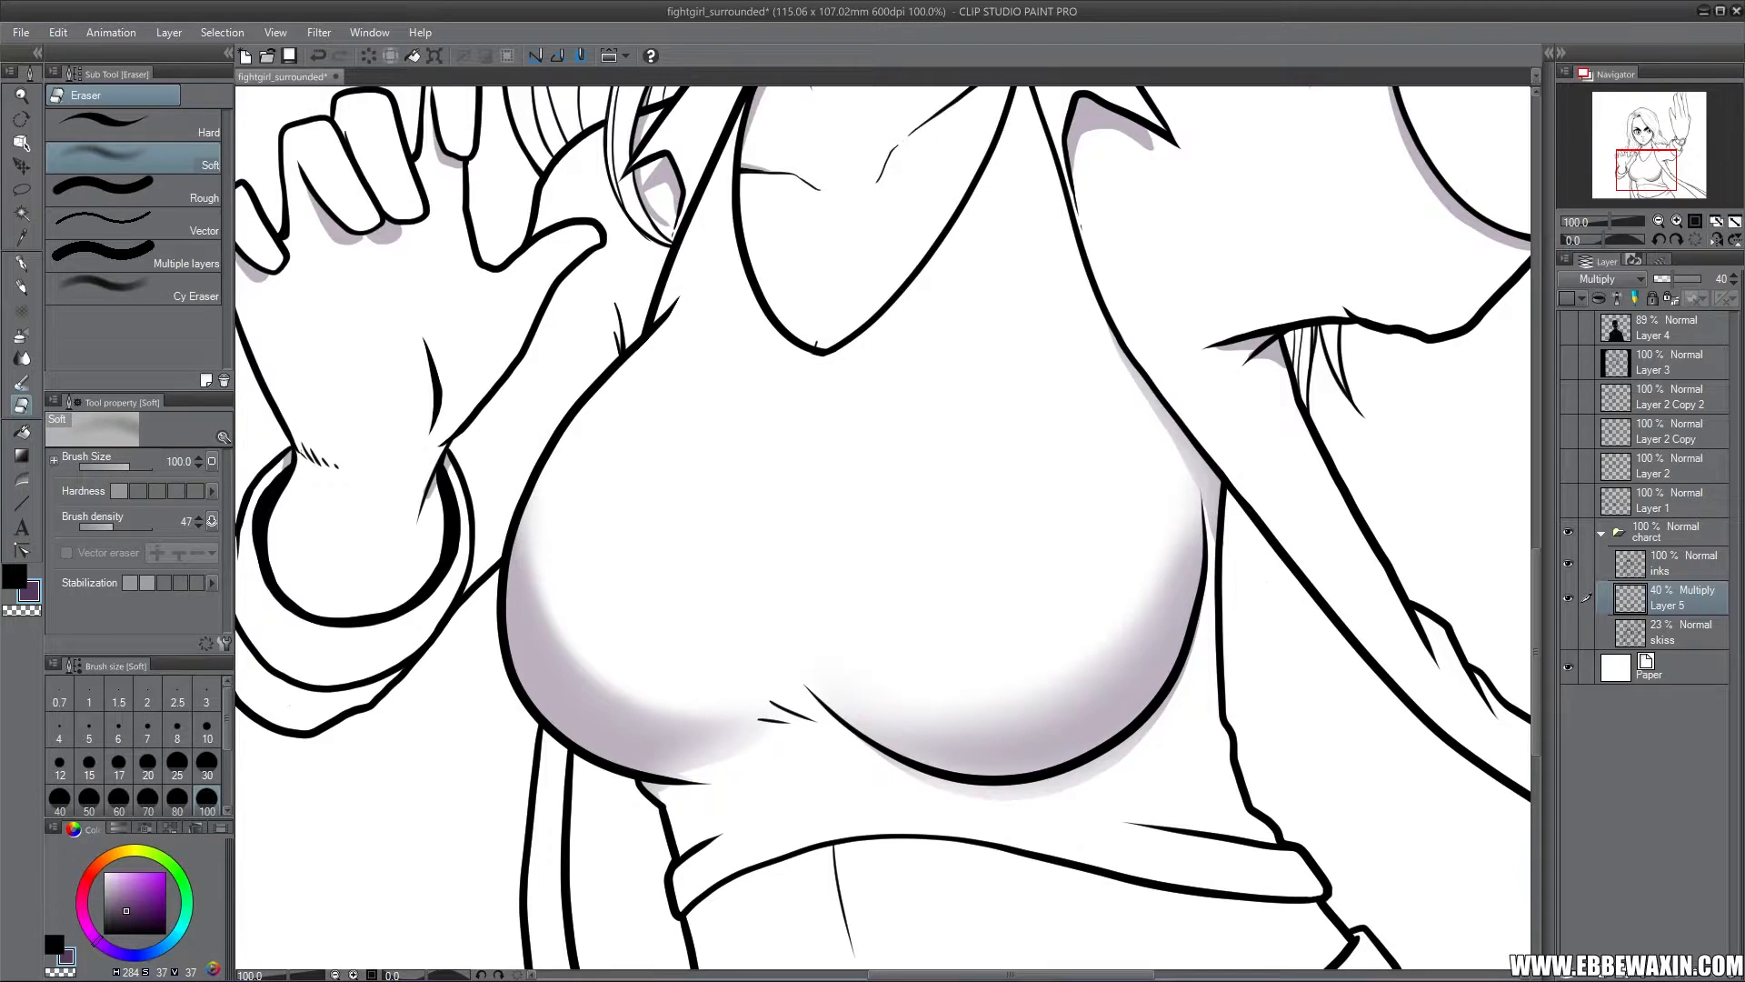
{"action": "mouse_move", "coordinate": [566, 525]}
{"action": "left_mouse_down"}
{"action": "mouse_move", "coordinate": [558, 581]}
{"action": "mouse_move", "coordinate": [685, 661]}
{"action": "left_mouse_up"}
{"action": "left_click_drag", "start_coordinate": [559, 537], "coordinate": [618, 641]}
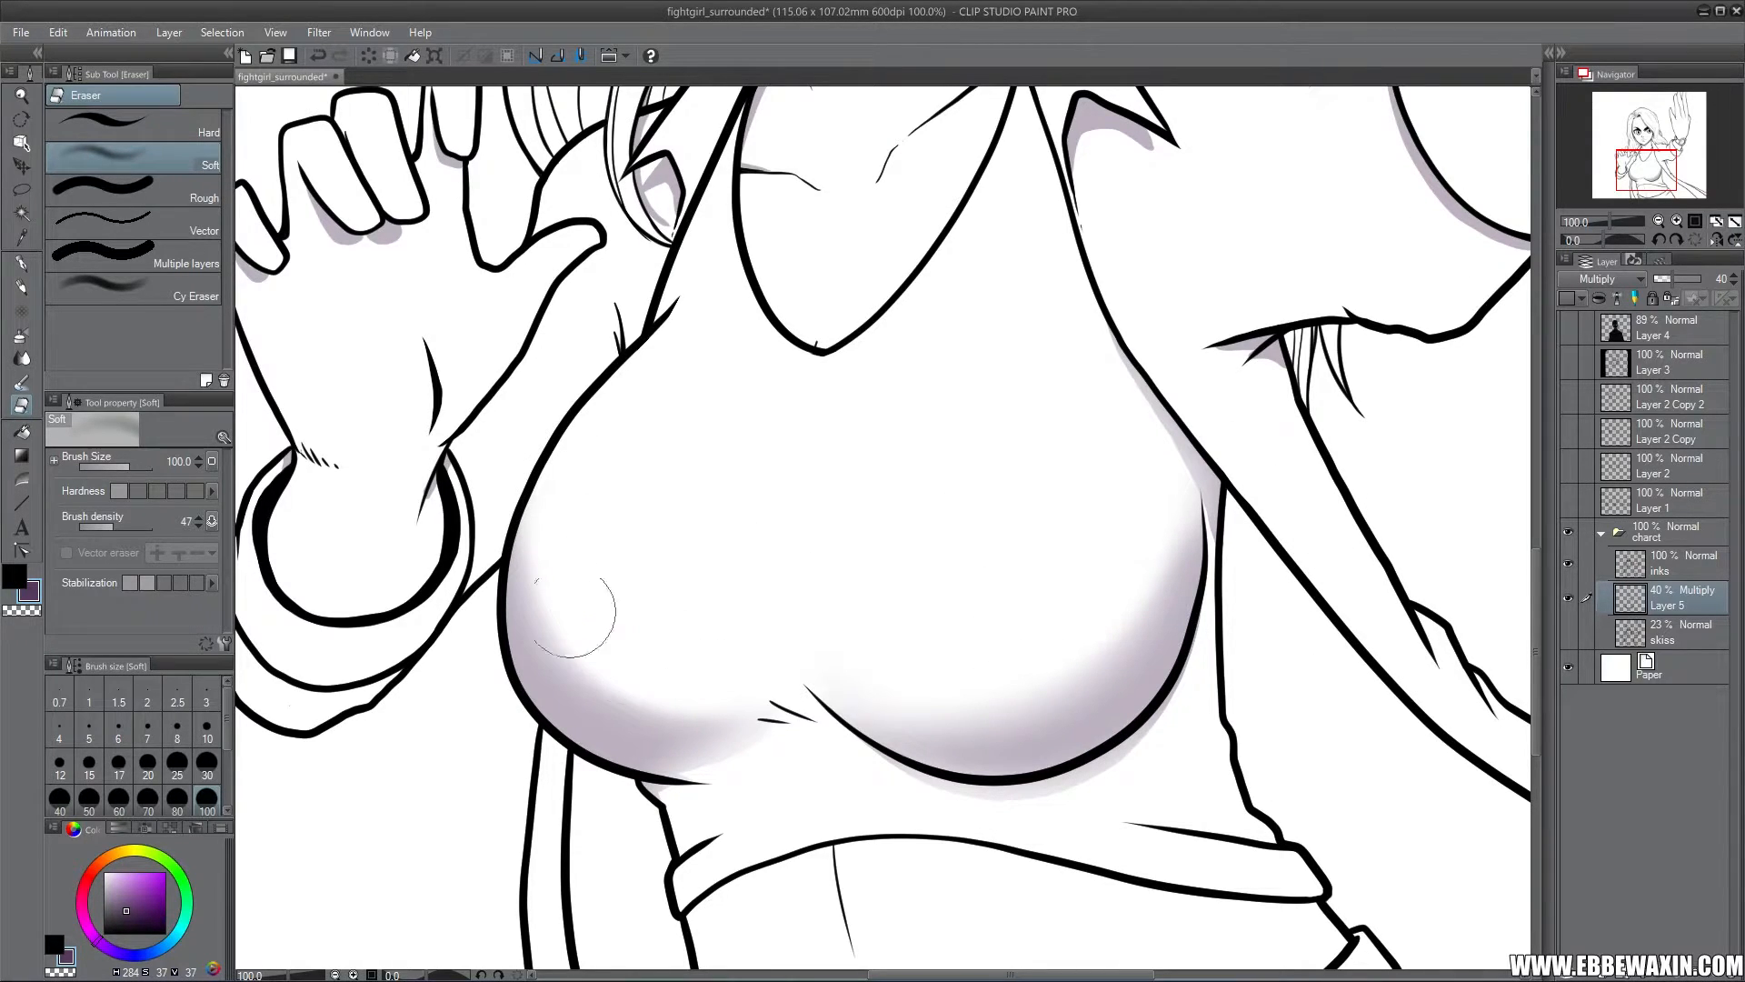
{"action": "left_click_drag", "start_coordinate": [1138, 537], "coordinate": [1013, 668]}
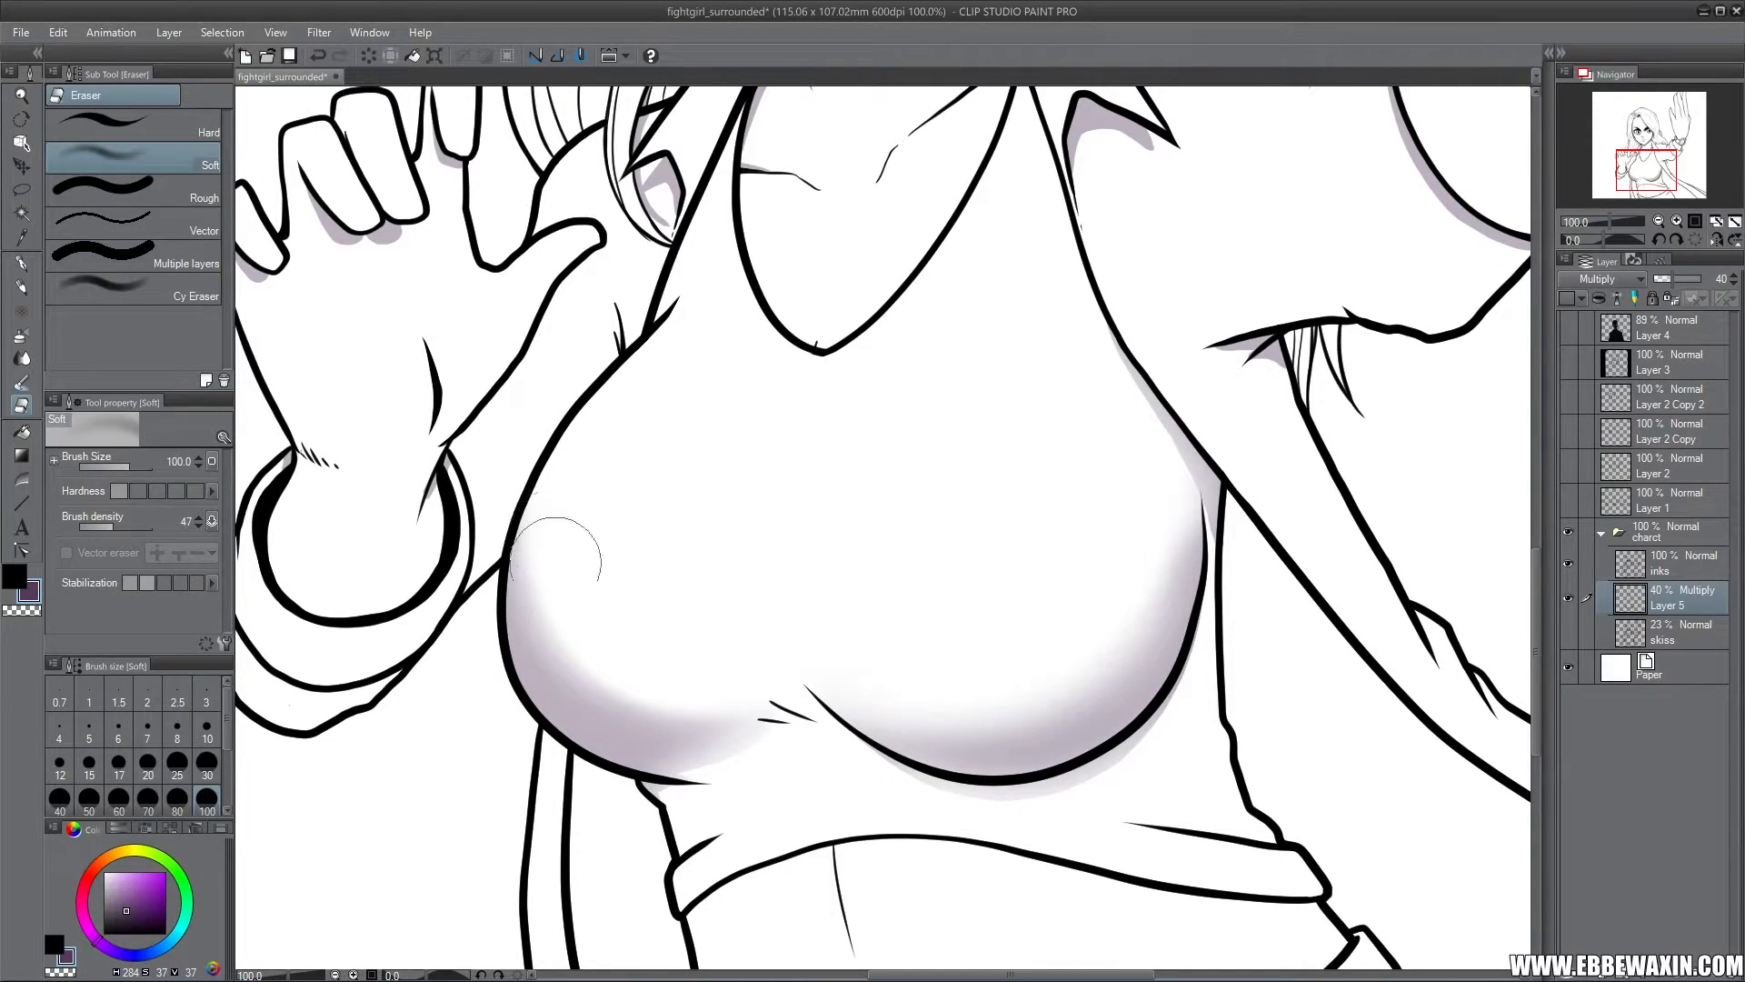
{"action": "left_click_drag", "start_coordinate": [627, 680], "coordinate": [741, 698]}
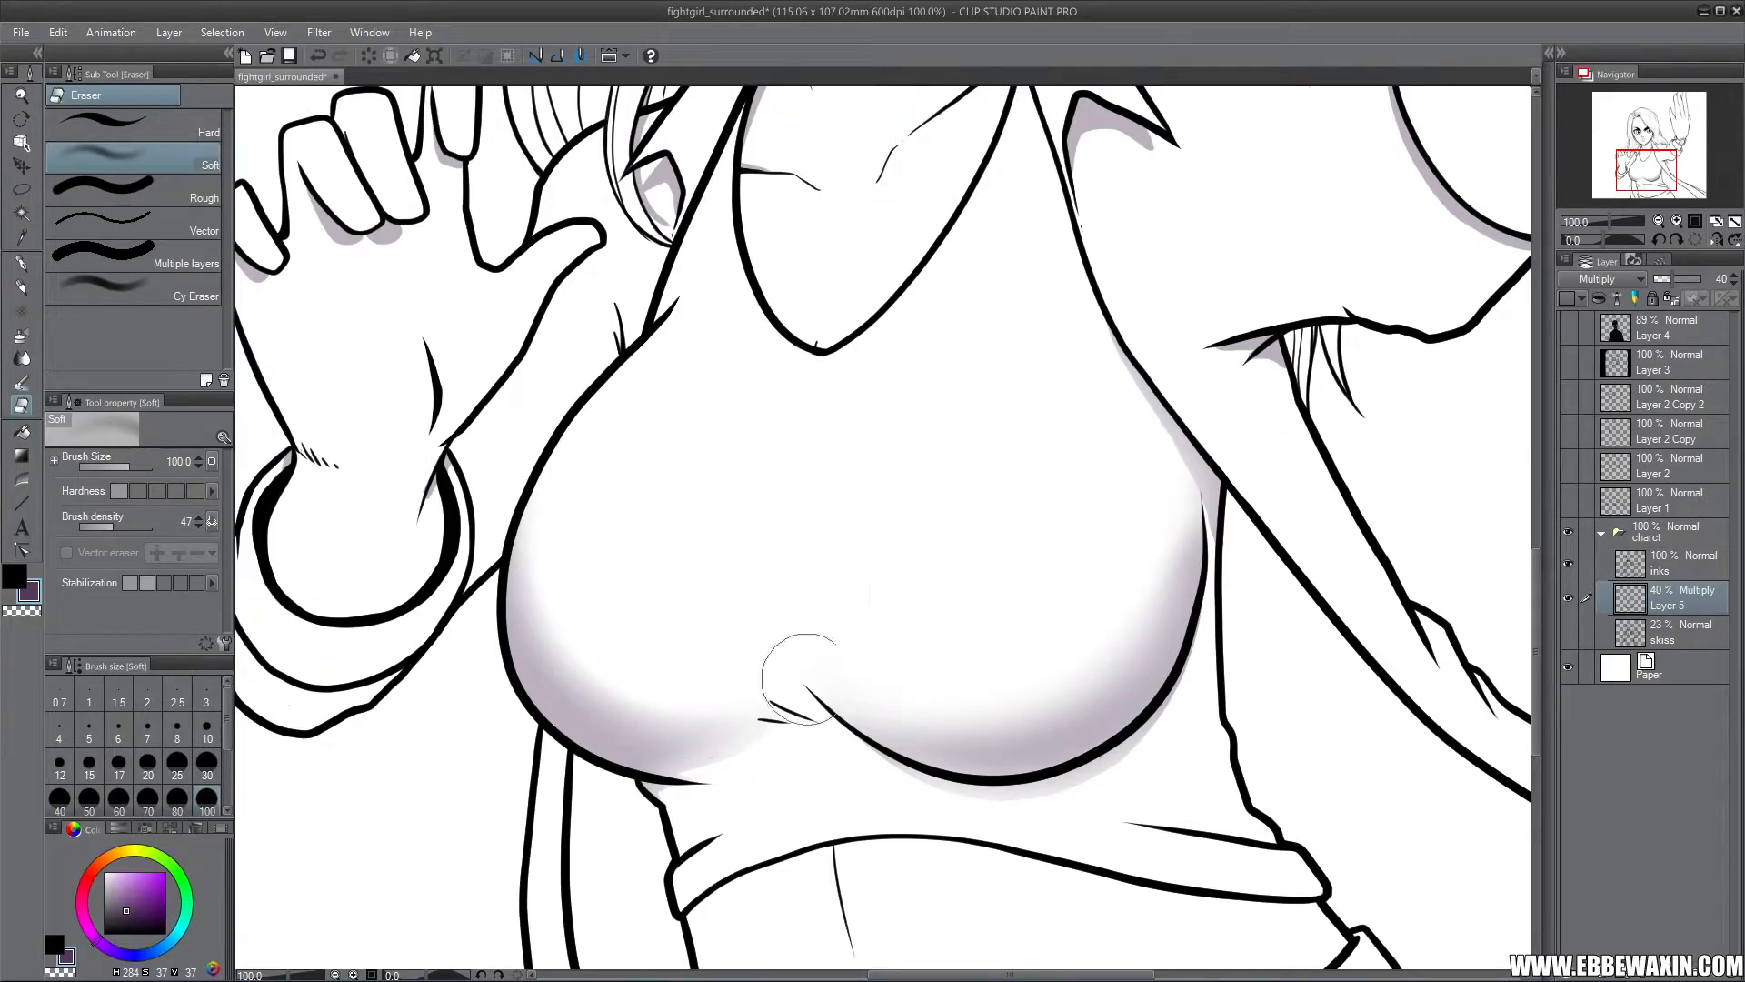
Shade the hair behind the jawline on both sides of the face with the Lighter pencil at size 25 and density 100
{"action": "left_click", "coordinate": [1657, 221]}
{"action": "left_click_drag", "start_coordinate": [1648, 174], "coordinate": [1648, 156]}
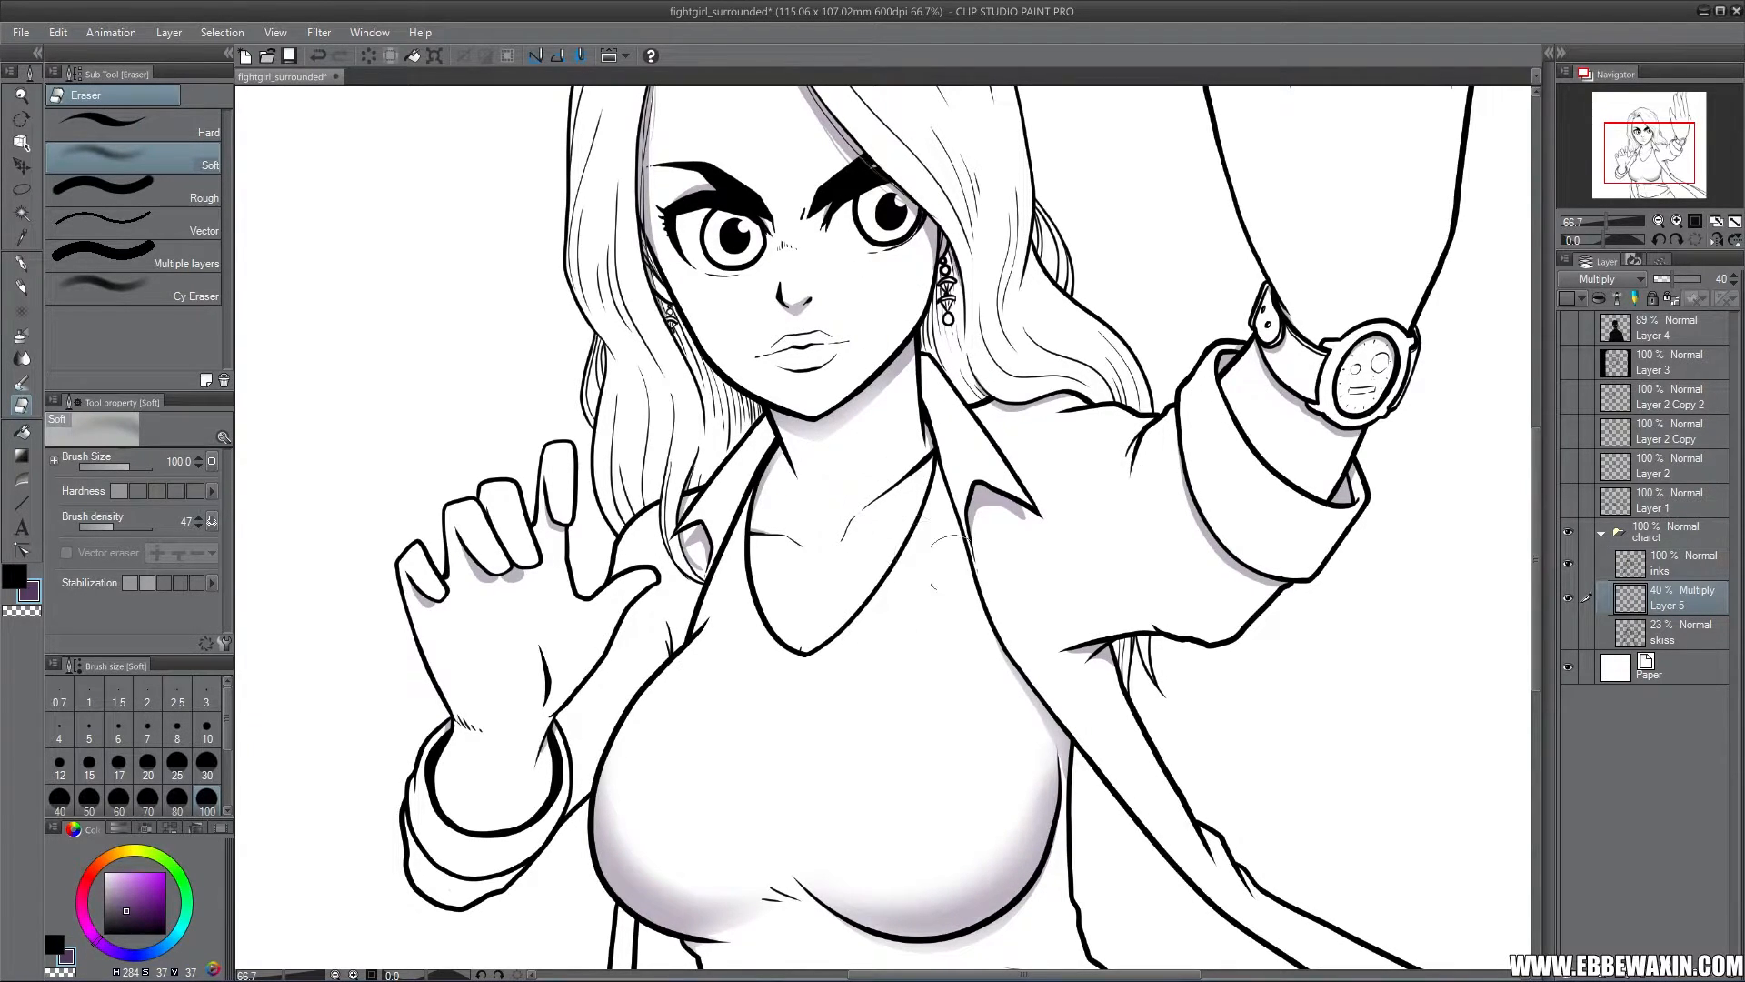
{"action": "left_click", "coordinate": [22, 287]}
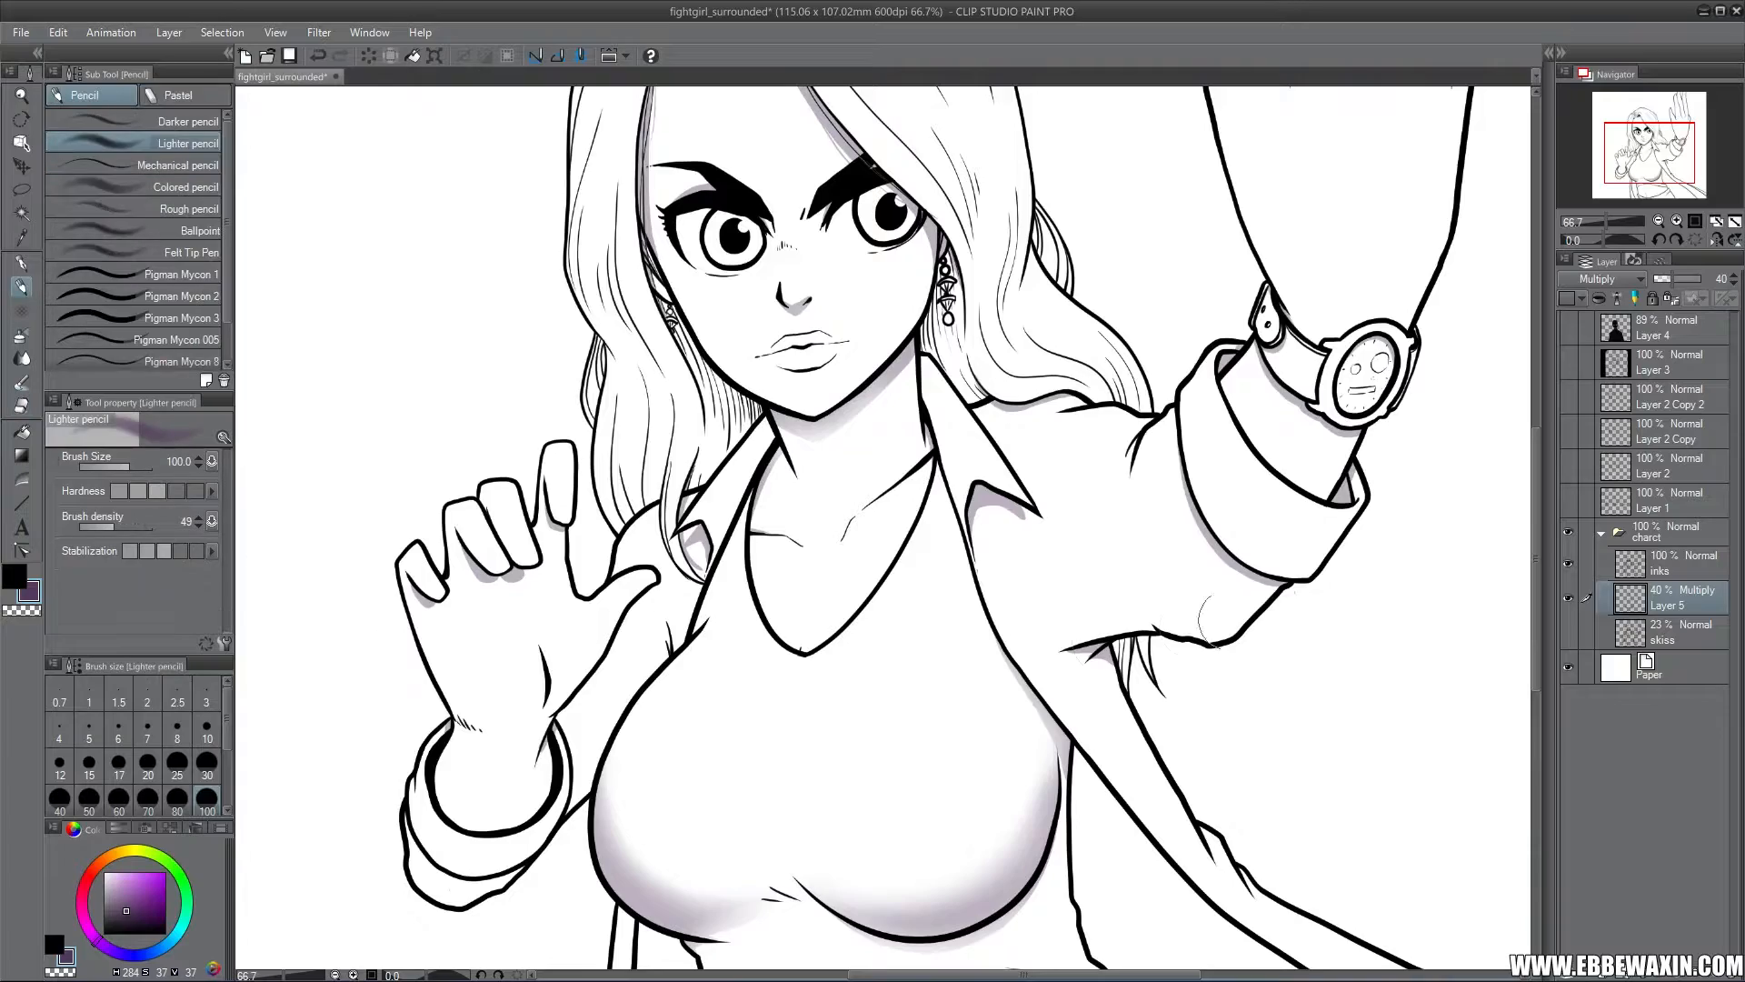
{"action": "left_click_drag", "start_coordinate": [1638, 164], "coordinate": [1643, 125]}
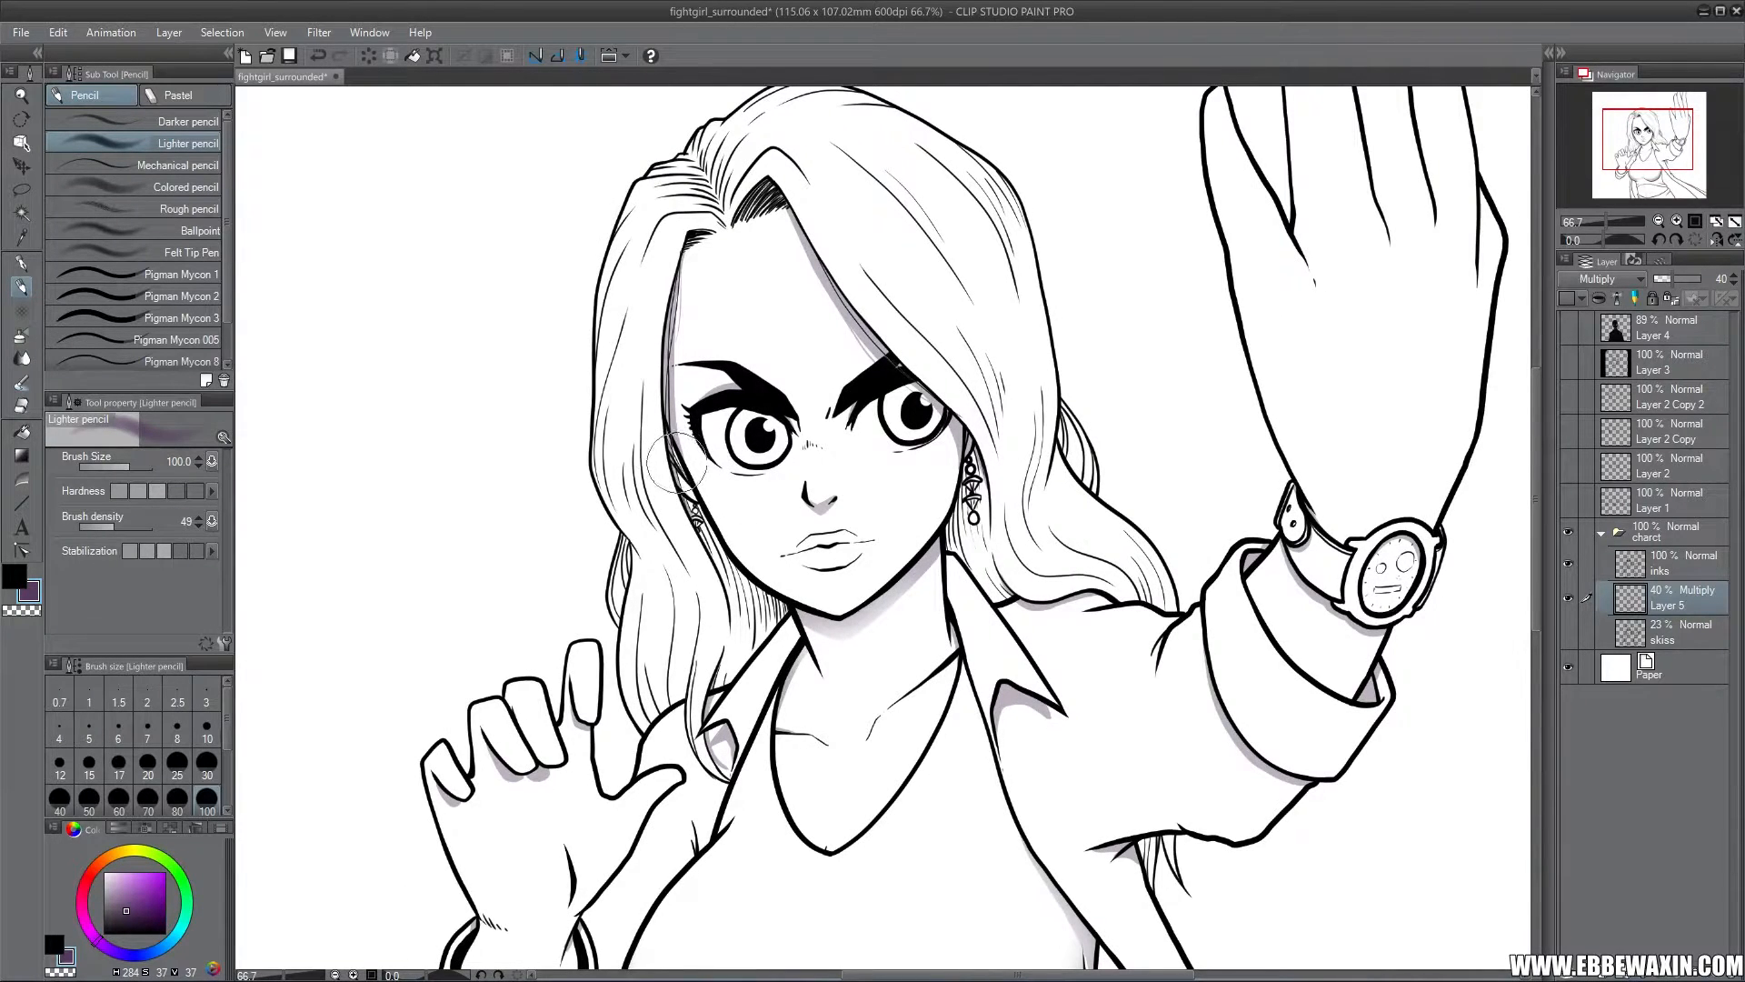
{"action": "left_click", "coordinate": [207, 764]}
{"action": "mouse_move", "coordinate": [714, 535]}
{"action": "left_mouse_down"}
{"action": "mouse_move", "coordinate": [752, 607]}
{"action": "mouse_move", "coordinate": [780, 618]}
{"action": "left_mouse_up"}
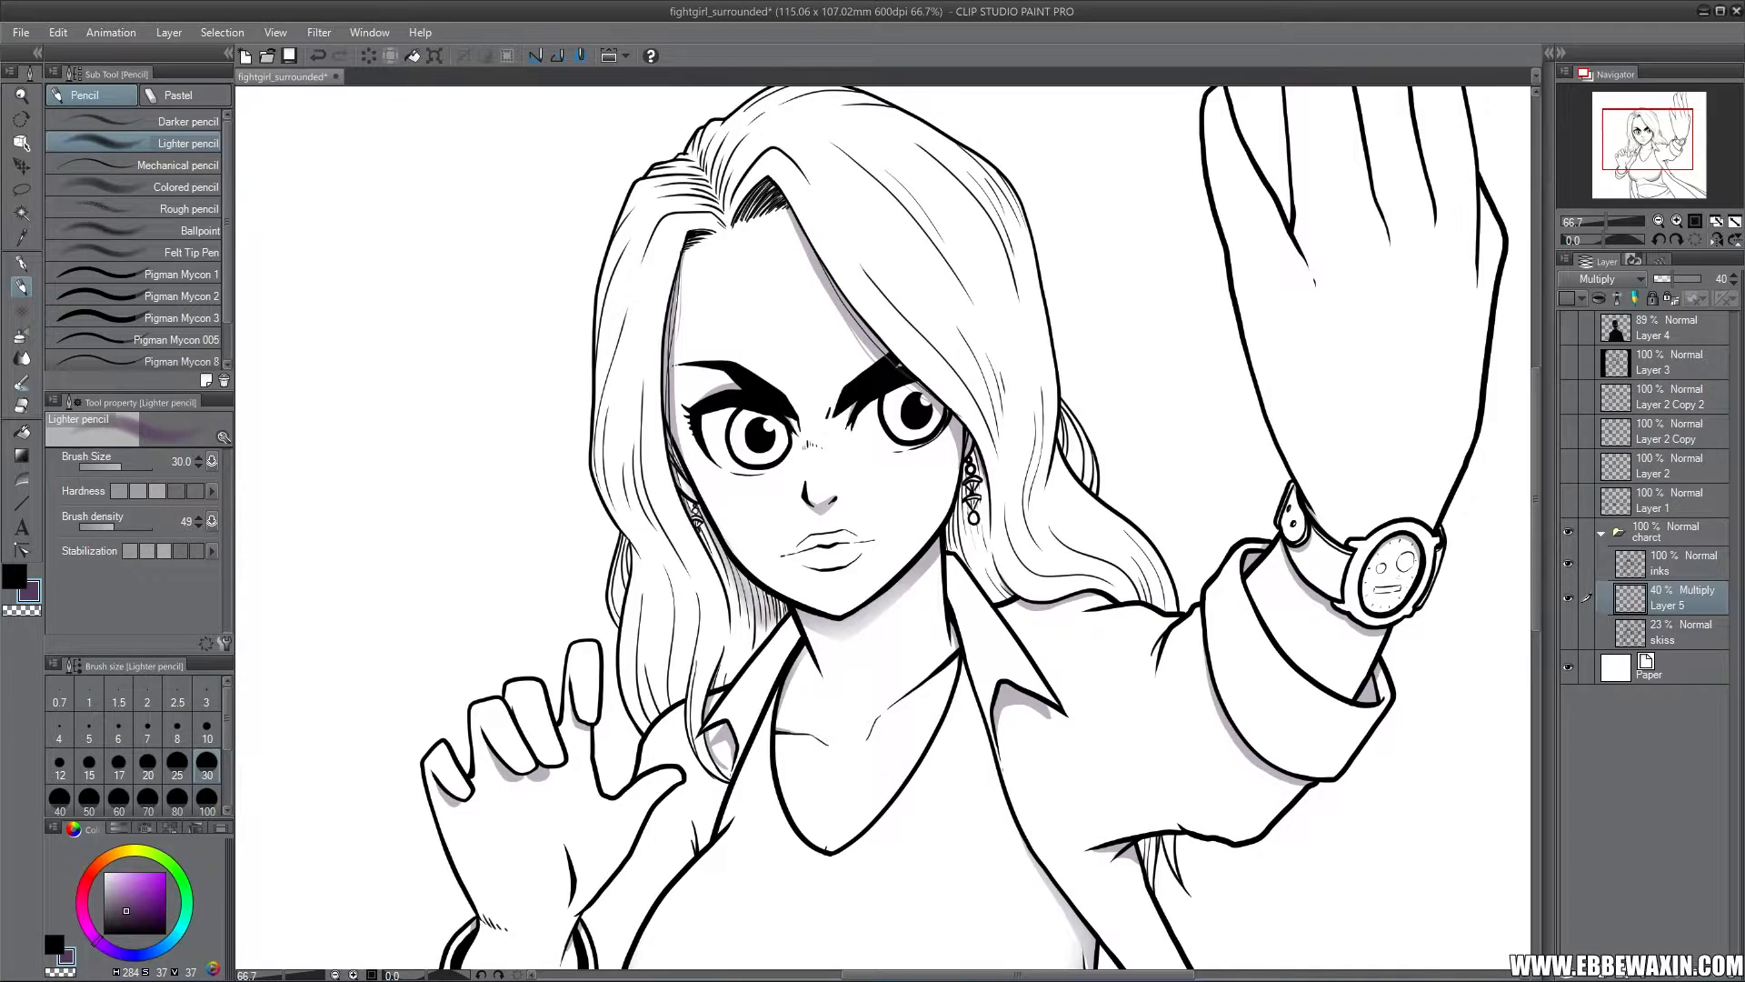
{"action": "left_click_drag", "start_coordinate": [131, 526], "coordinate": [156, 526]}
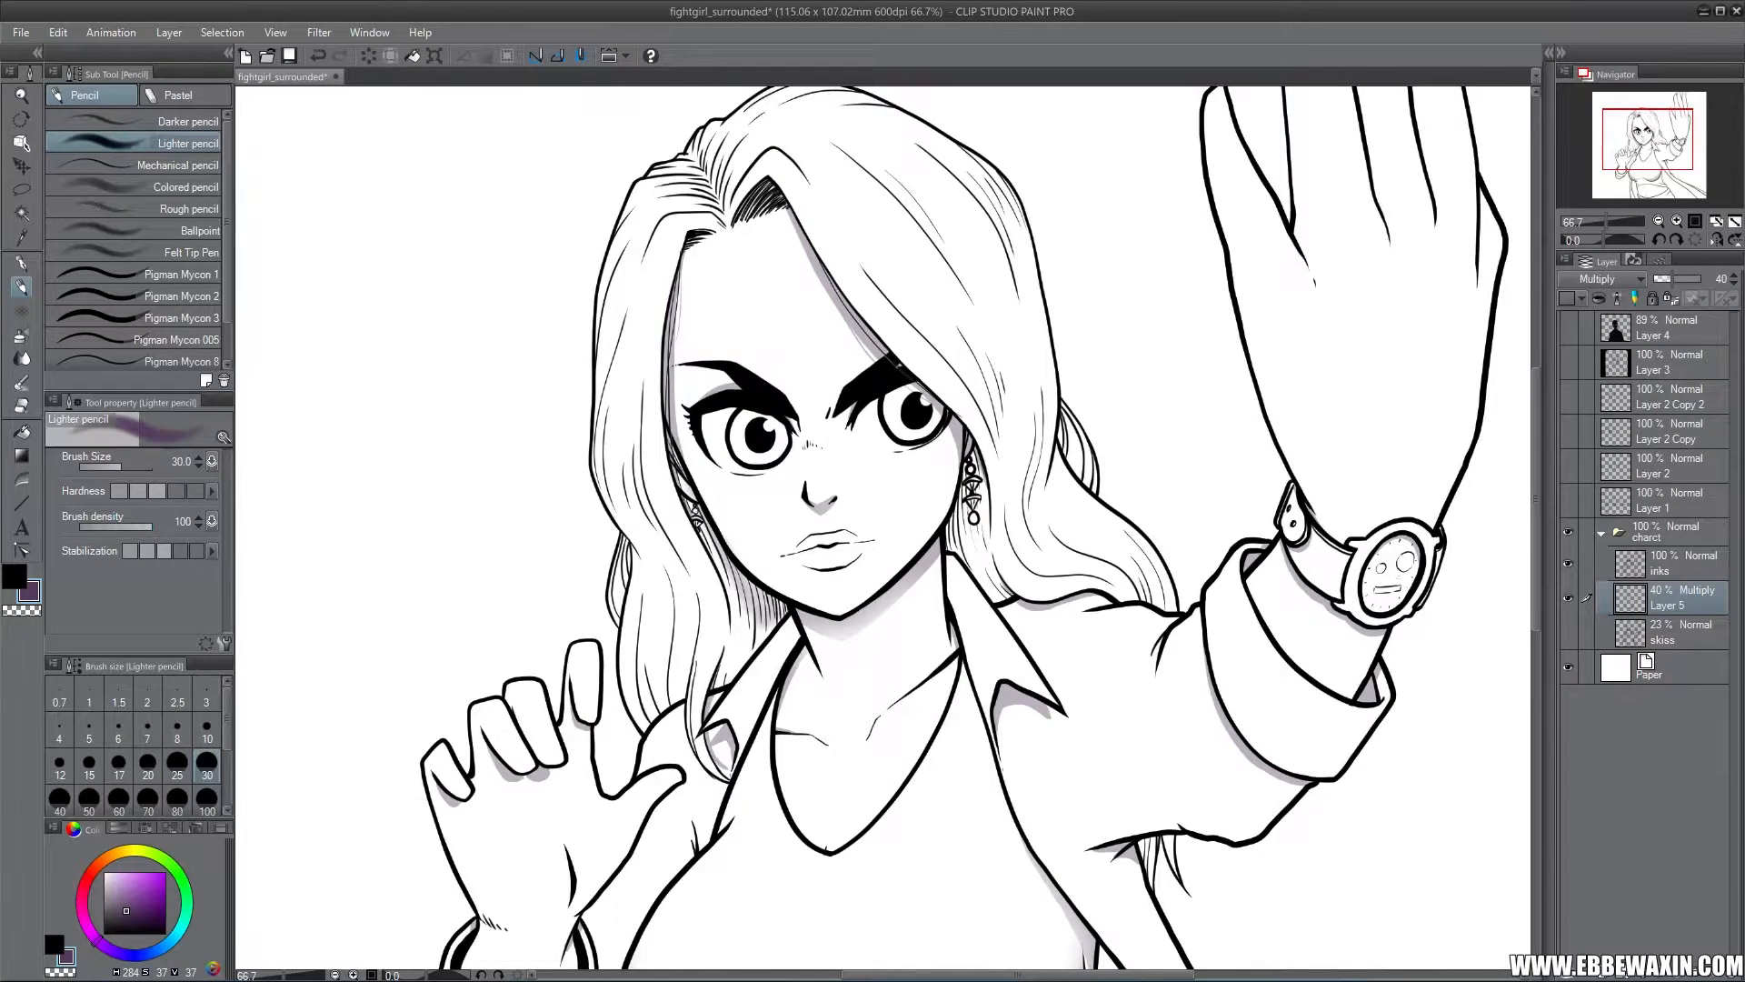
{"action": "left_click", "coordinate": [176, 765]}
{"action": "left_click_drag", "start_coordinate": [741, 571], "coordinate": [758, 627]}
{"action": "mouse_move", "coordinate": [953, 542]}
{"action": "left_mouse_down"}
{"action": "mouse_move", "coordinate": [971, 464]}
{"action": "mouse_move", "coordinate": [980, 545]}
{"action": "mouse_move", "coordinate": [955, 511]}
{"action": "left_mouse_up"}
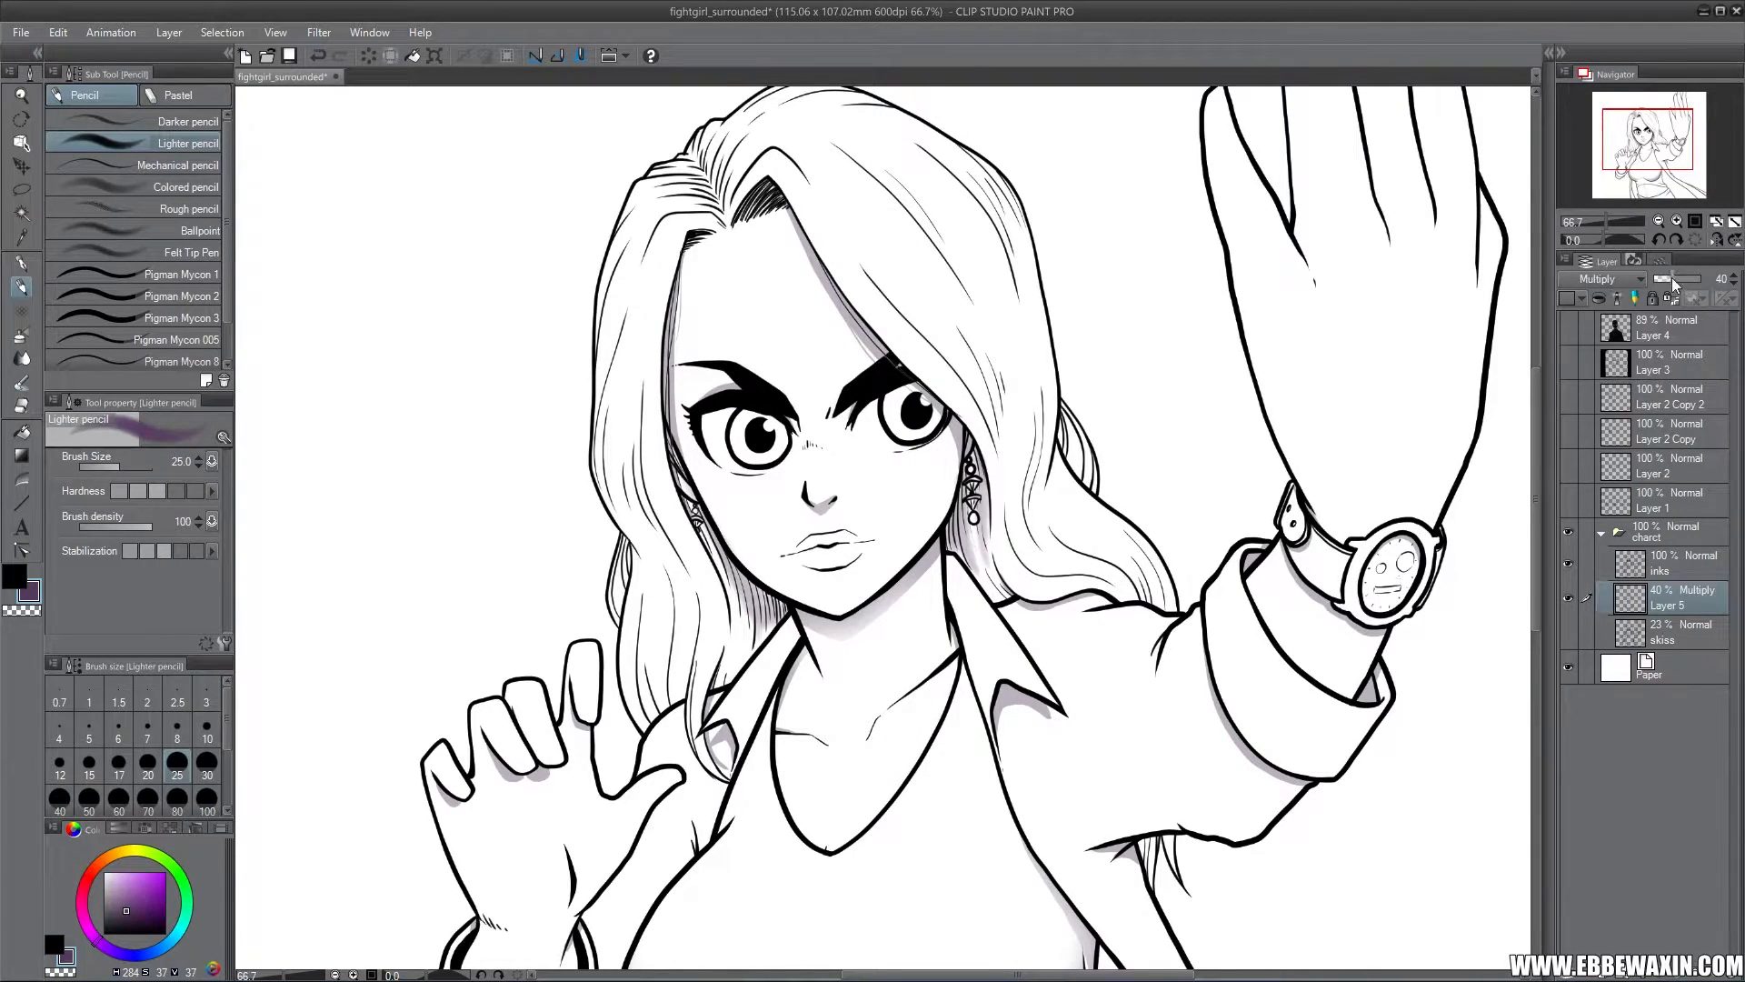
Lower the Multiply shadow layer to 36% opacity and hide it, adding a new empty layer directly above it
{"action": "mouse_move", "coordinate": [1669, 280]}
{"action": "left_mouse_down"}
{"action": "mouse_move", "coordinate": [1693, 283]}
{"action": "mouse_move", "coordinate": [1658, 280]}
{"action": "mouse_move", "coordinate": [1687, 266]}
{"action": "left_mouse_up"}
{"action": "left_click", "coordinate": [1569, 598]}
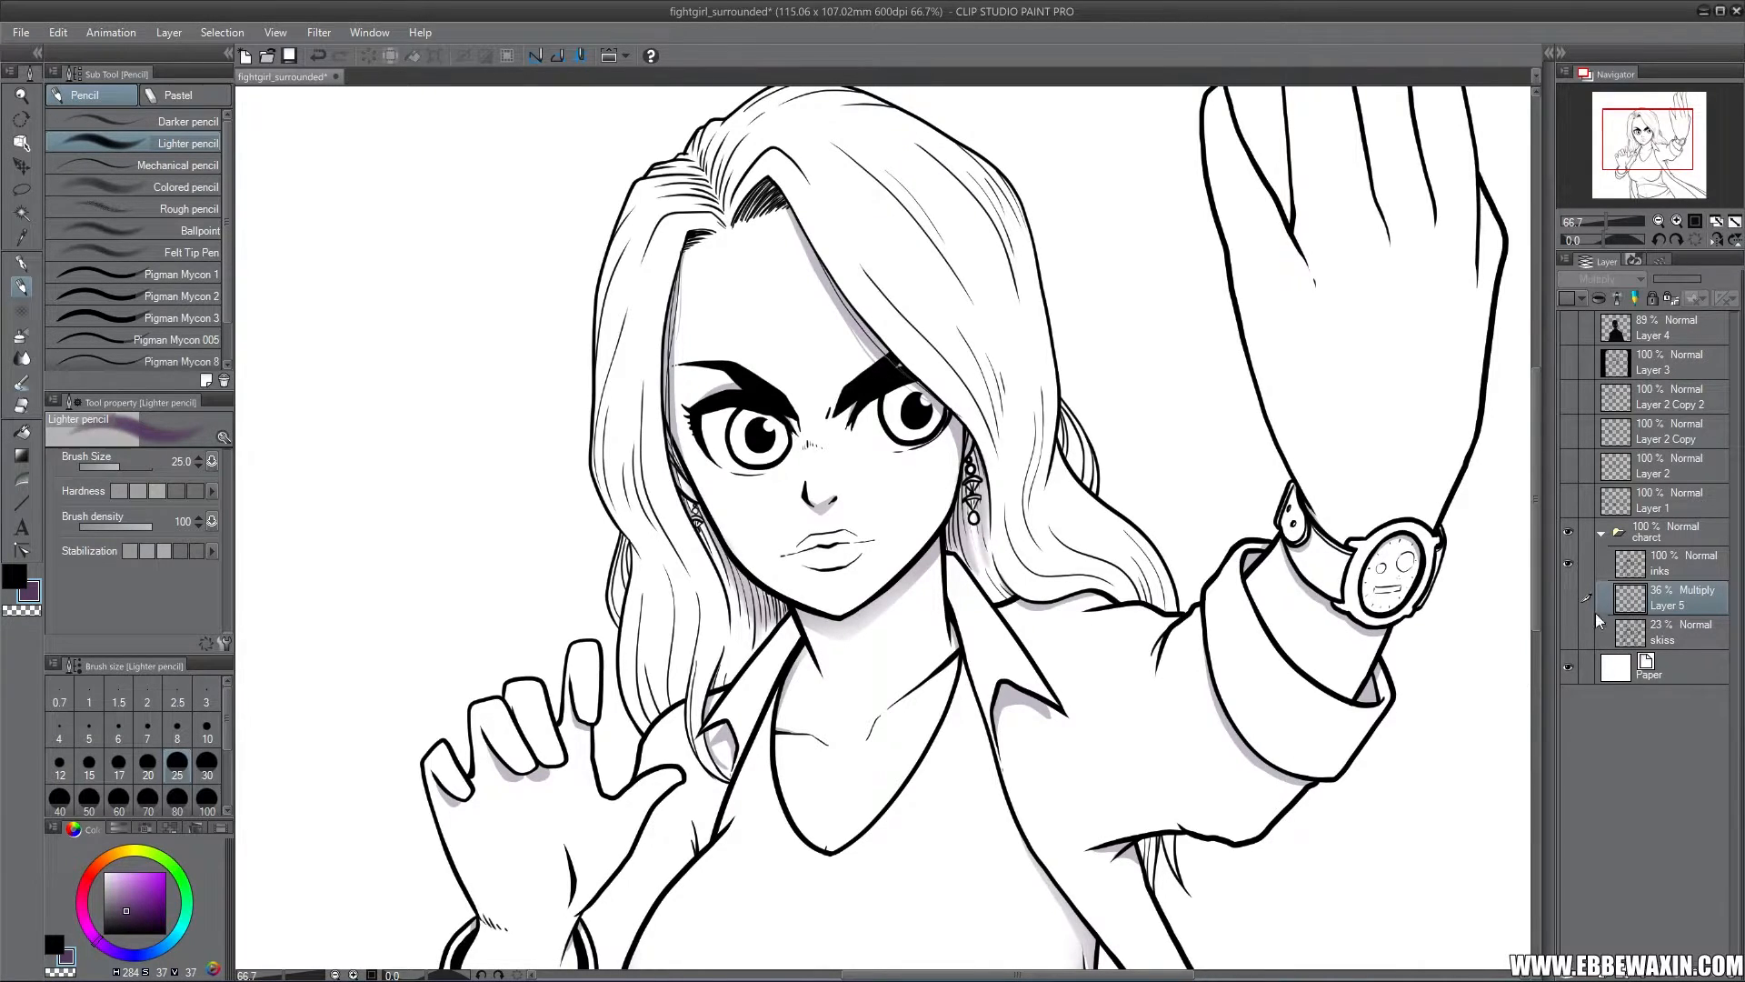
{"action": "key", "text": "ctrl+shift+n"}
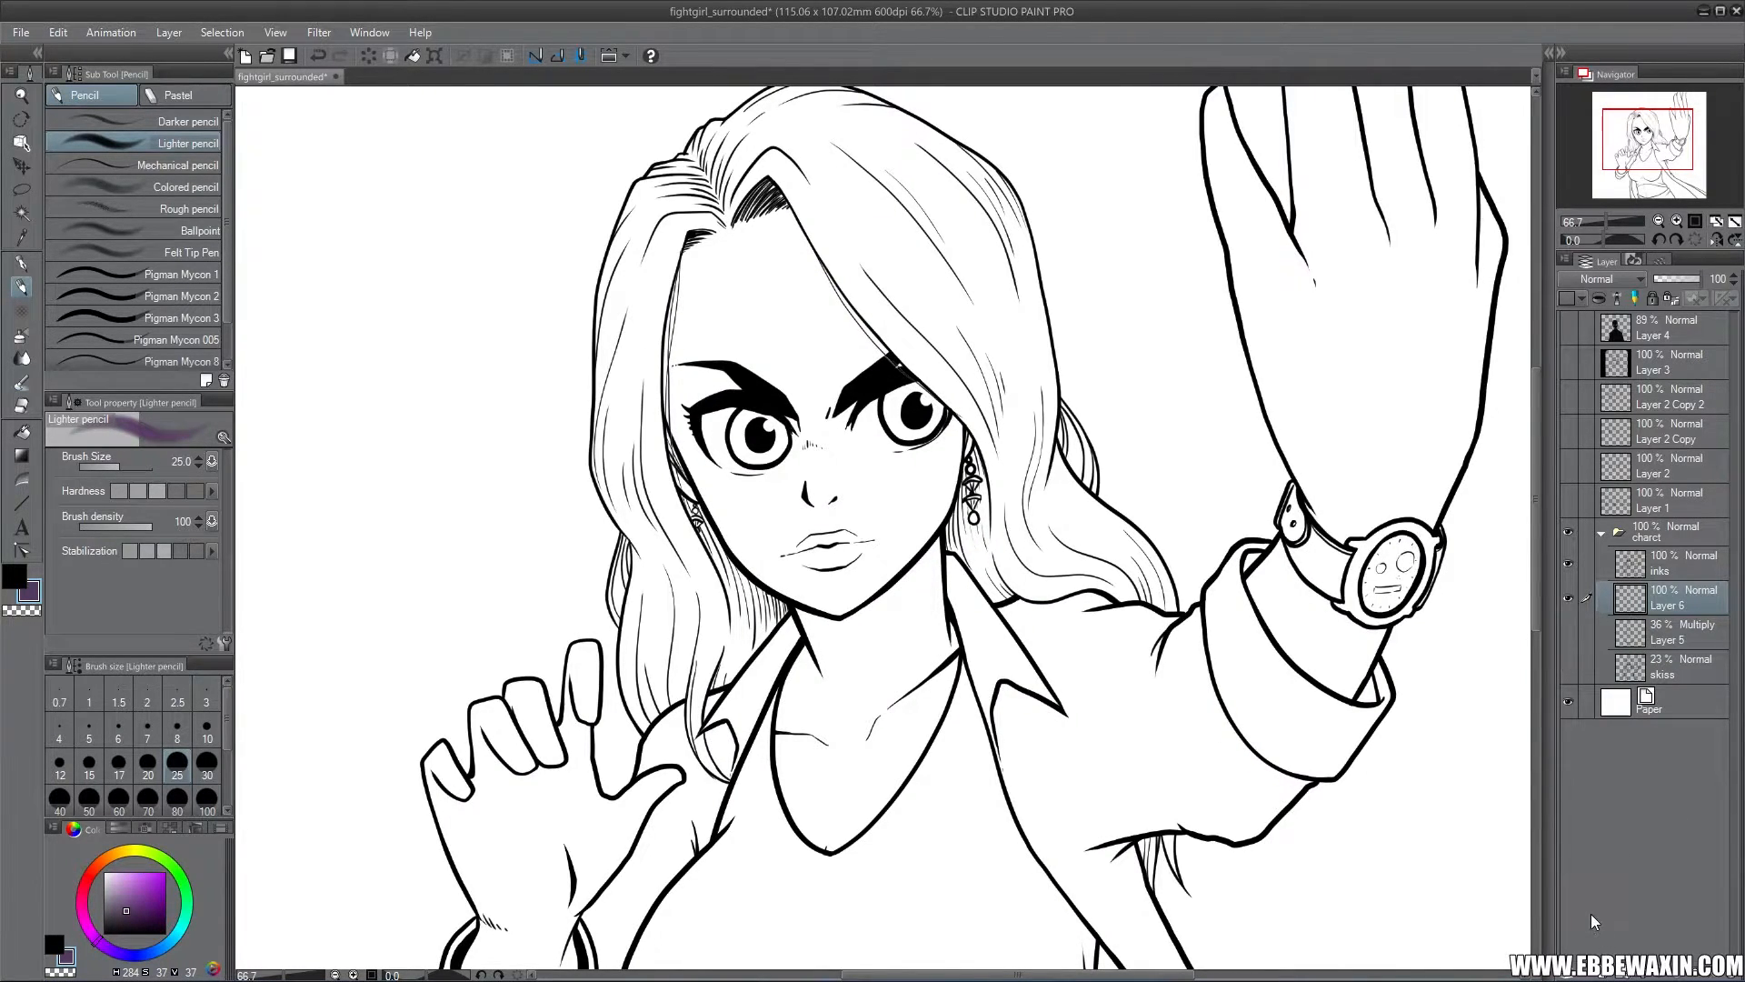
Set up the Darker pencil at brush size 10 and brush density 100 for hatching around the face
{"action": "left_click", "coordinate": [1677, 220]}
{"action": "left_click_drag", "start_coordinate": [1653, 144], "coordinate": [1652, 140]}
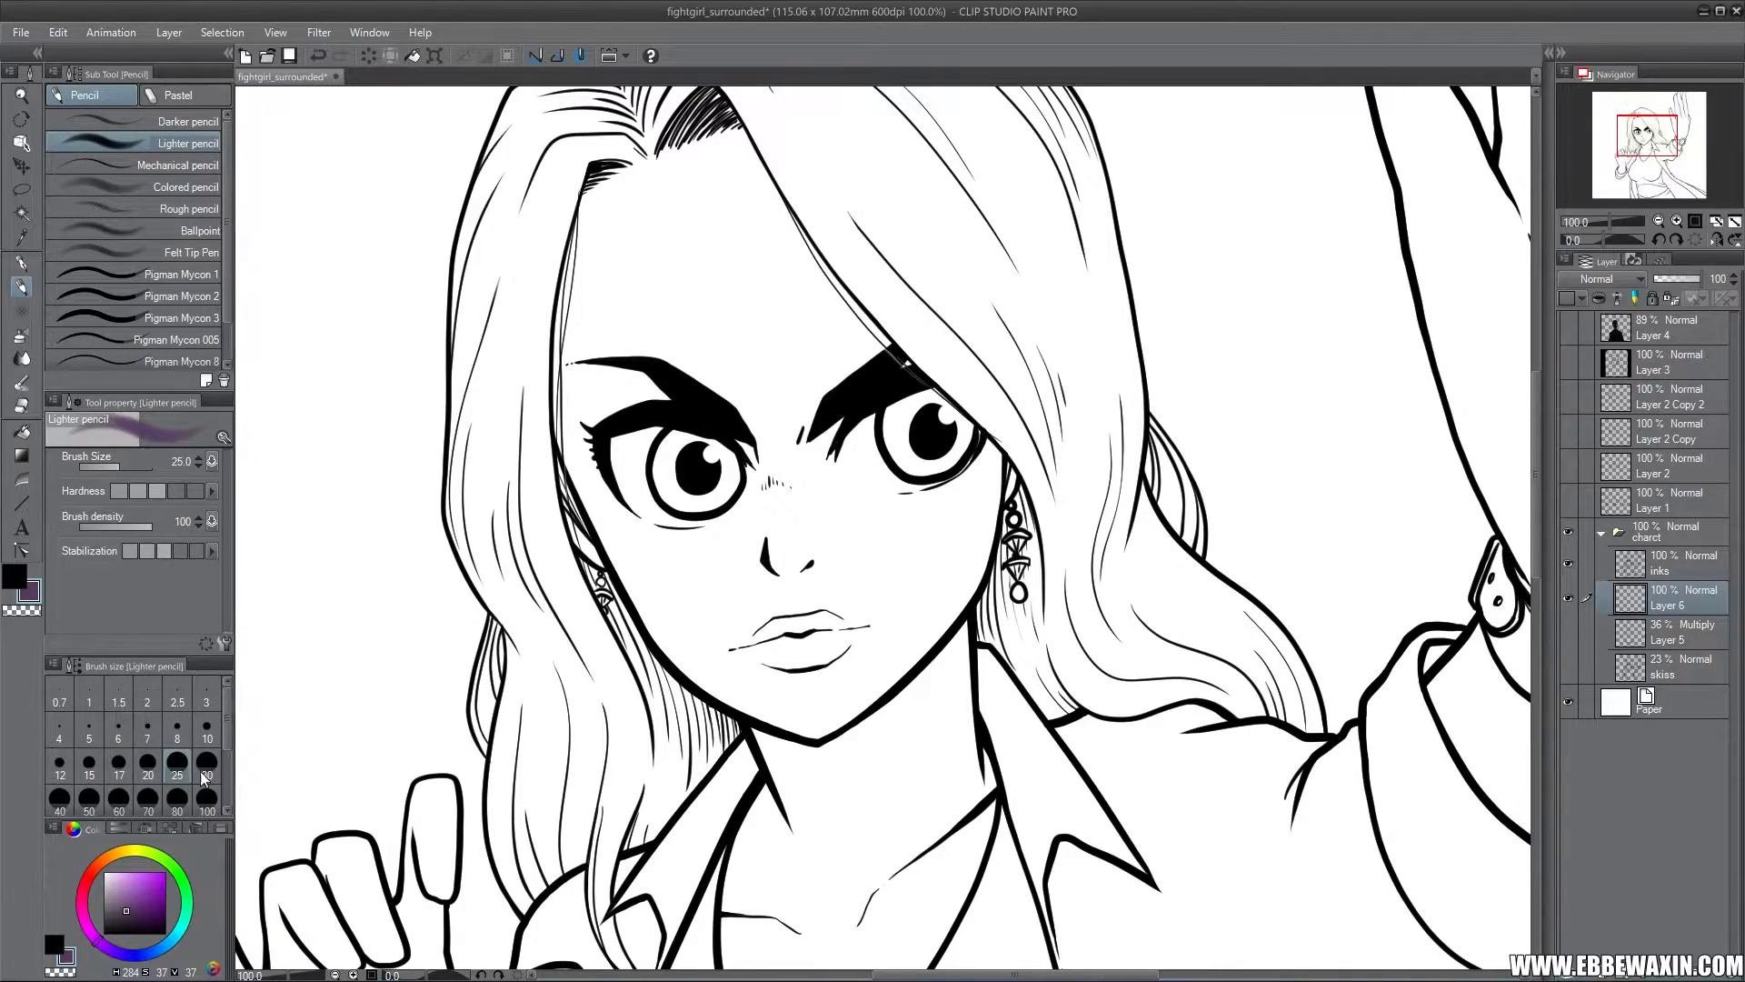
{"action": "left_click", "coordinate": [177, 730]}
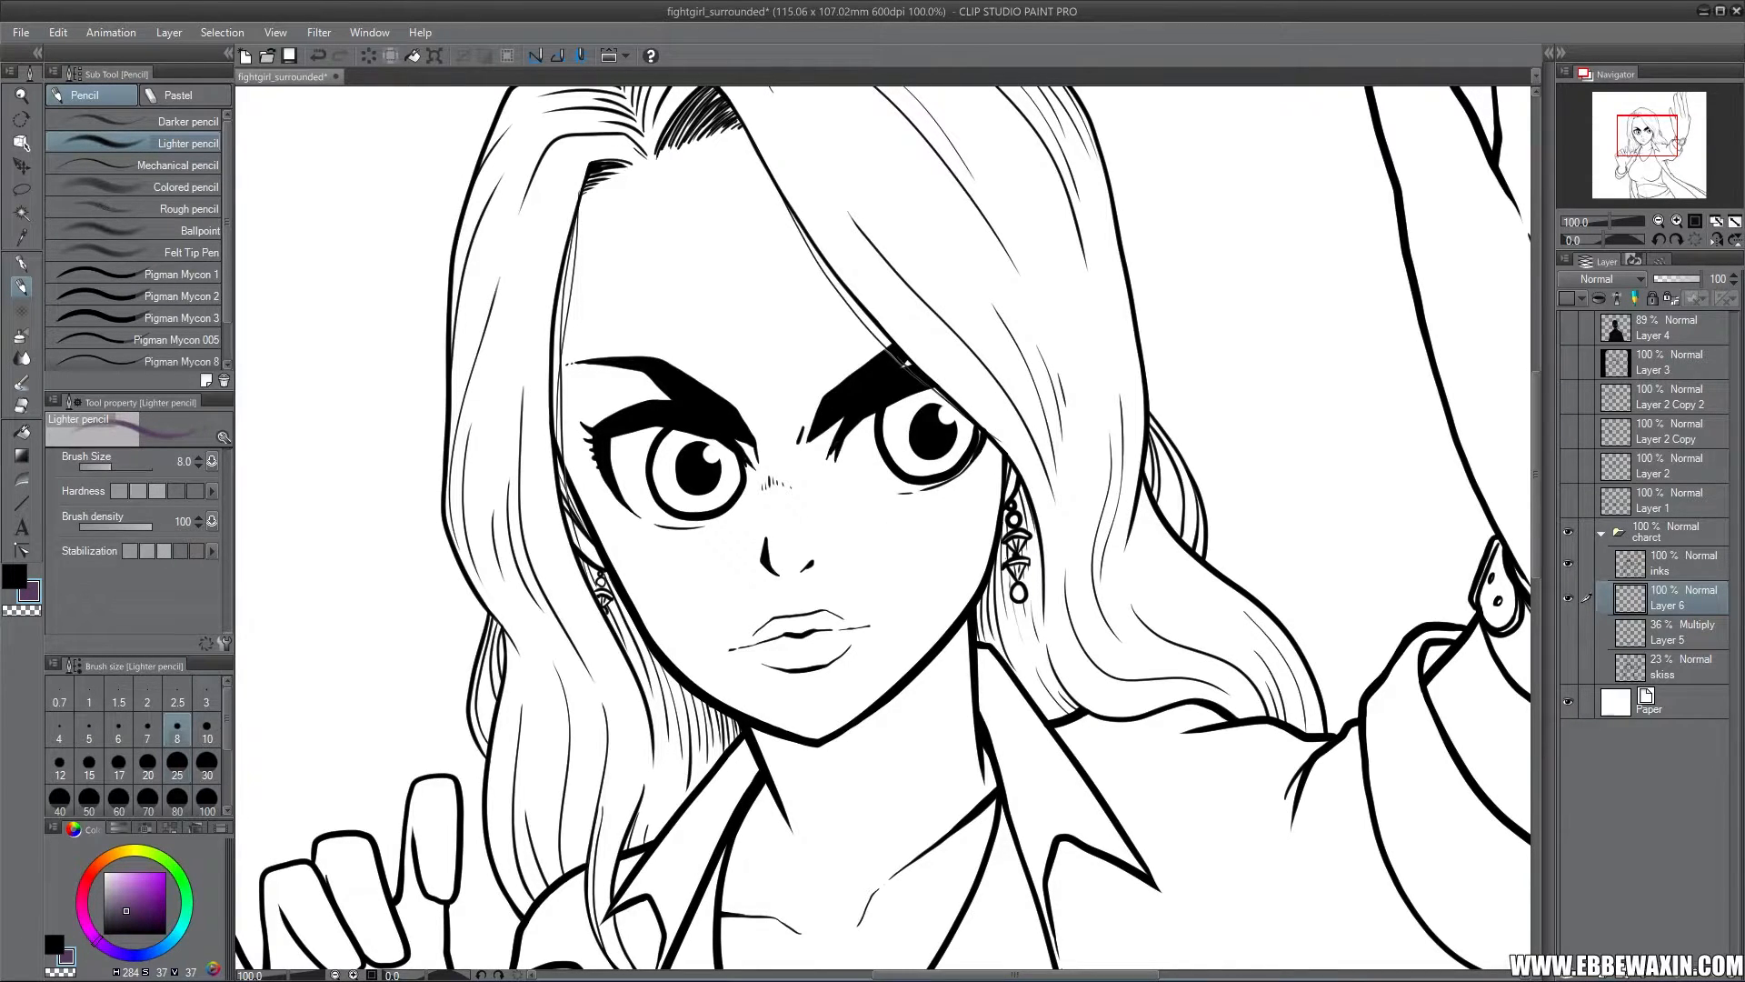
{"action": "left_click", "coordinate": [191, 122]}
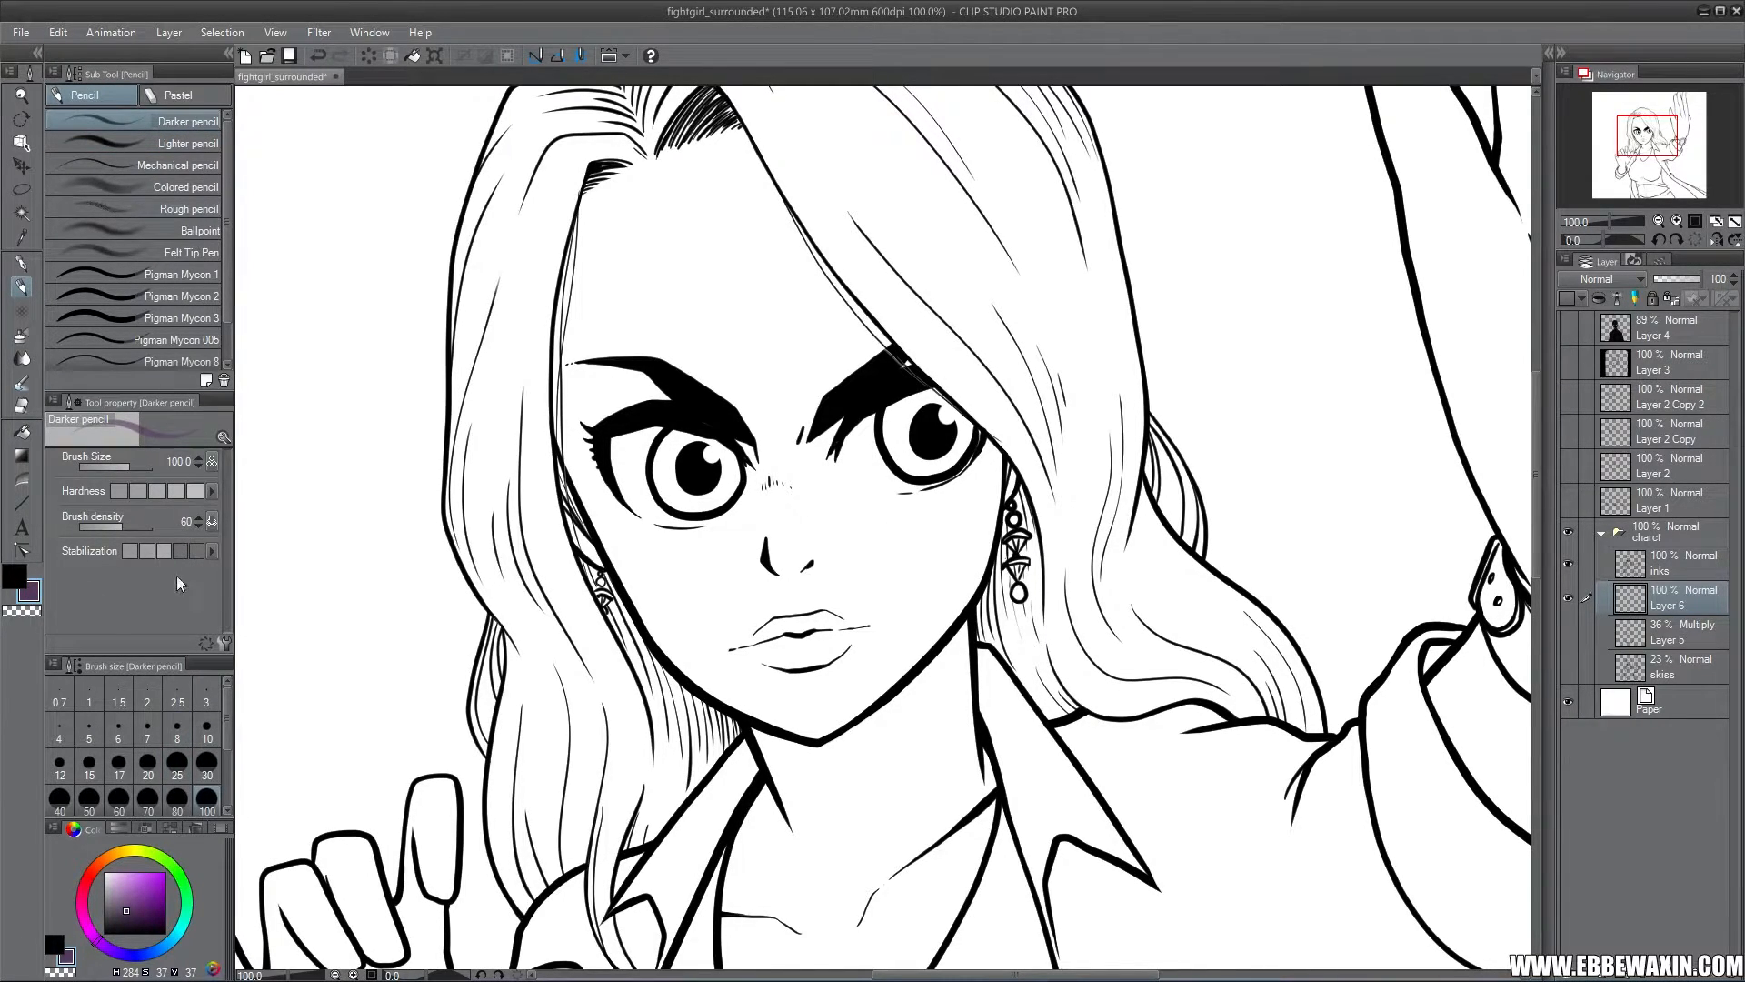
{"action": "left_click", "coordinate": [191, 143]}
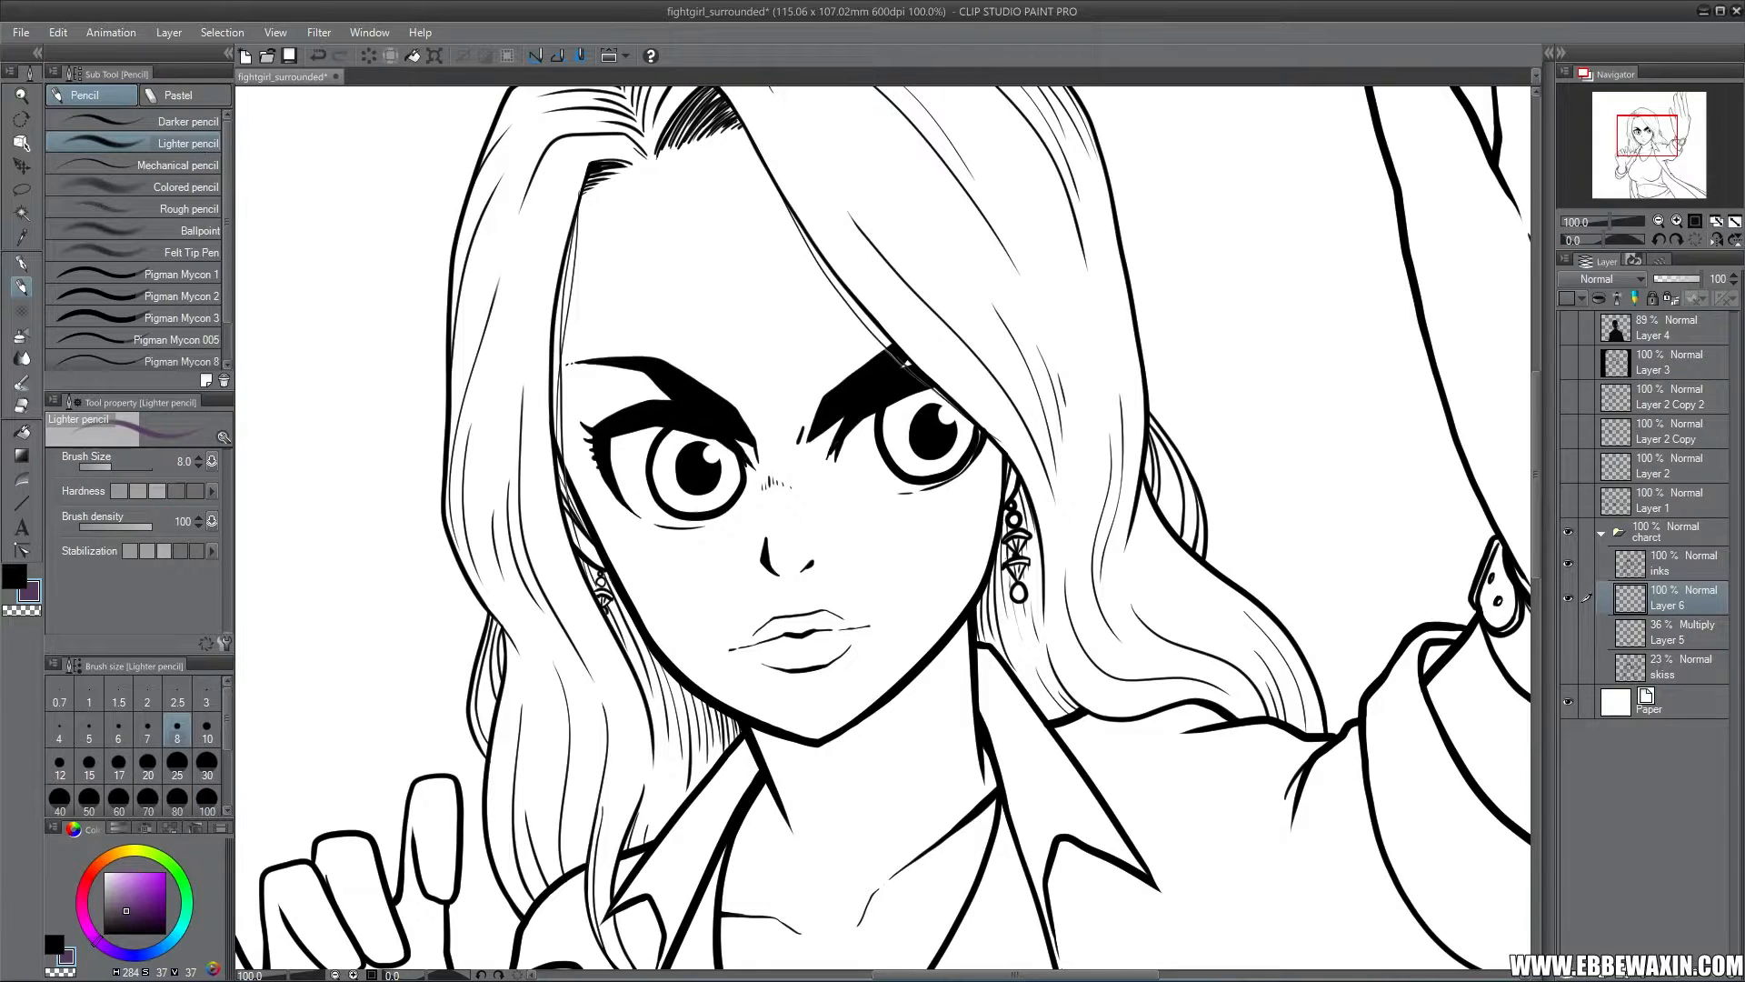
{"action": "left_click", "coordinate": [195, 124]}
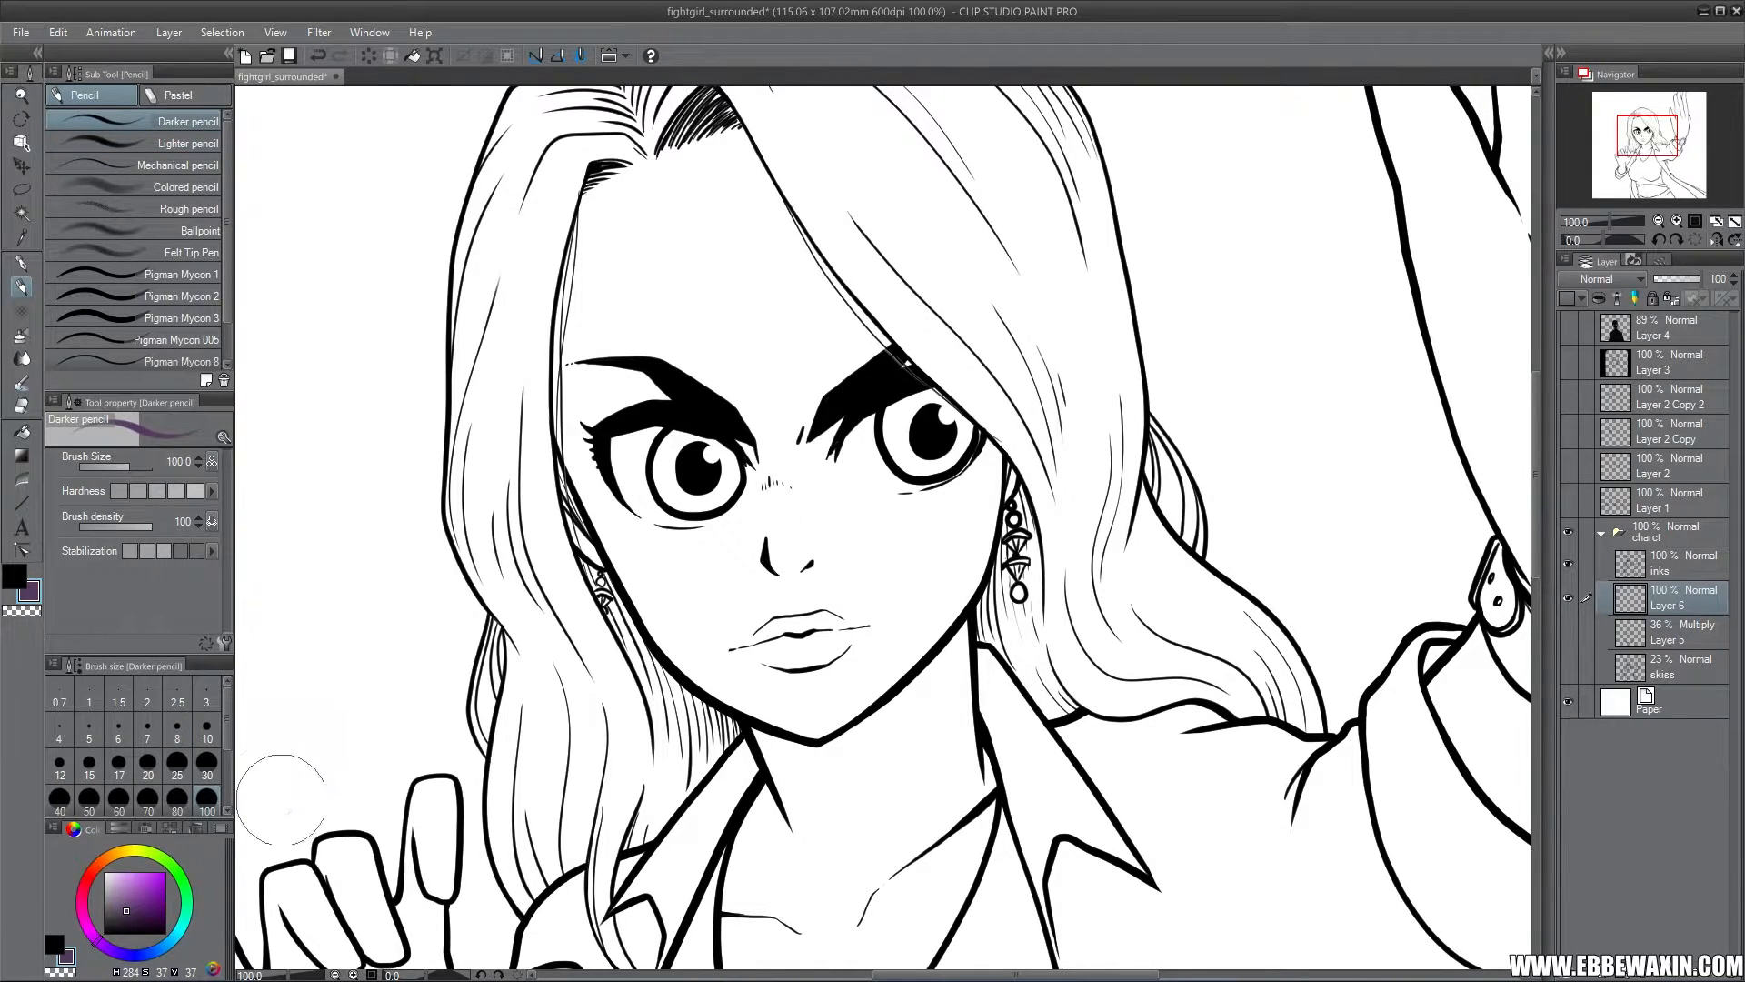
{"action": "left_click", "coordinate": [207, 730]}
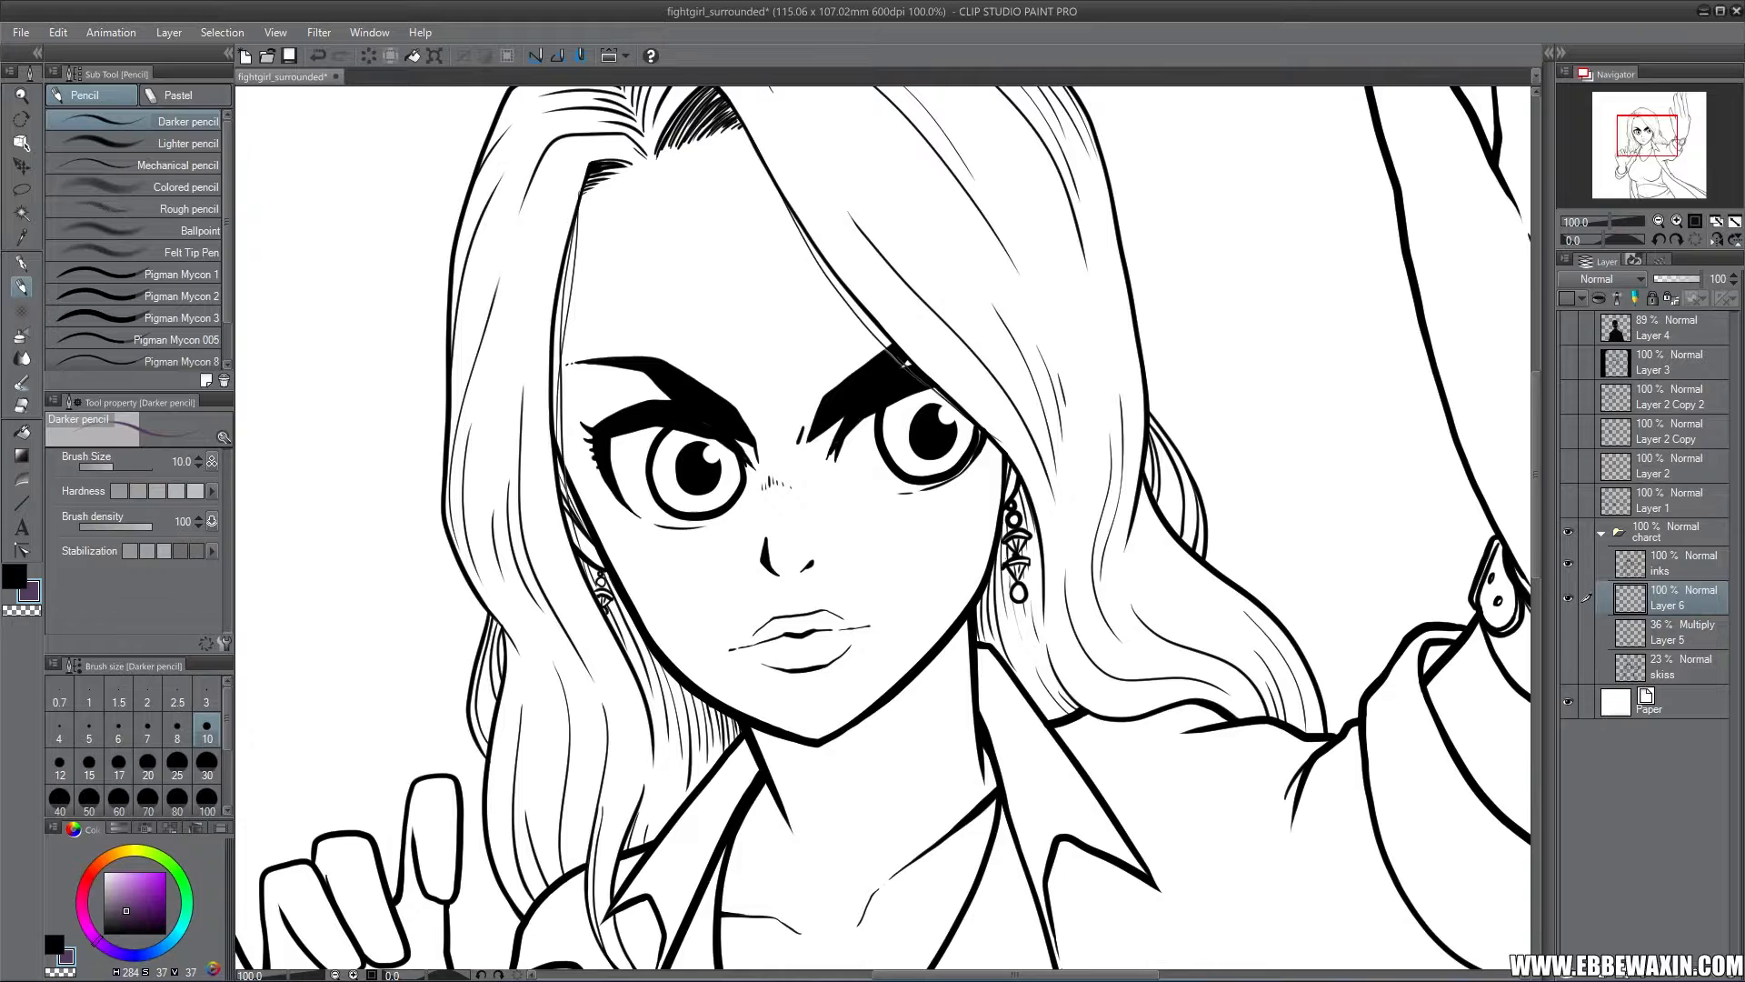
Hatch the shadow under the chin across the neck with closely spaced strokes following the jawline
{"action": "left_click_drag", "start_coordinate": [1650, 134], "coordinate": [1650, 140]}
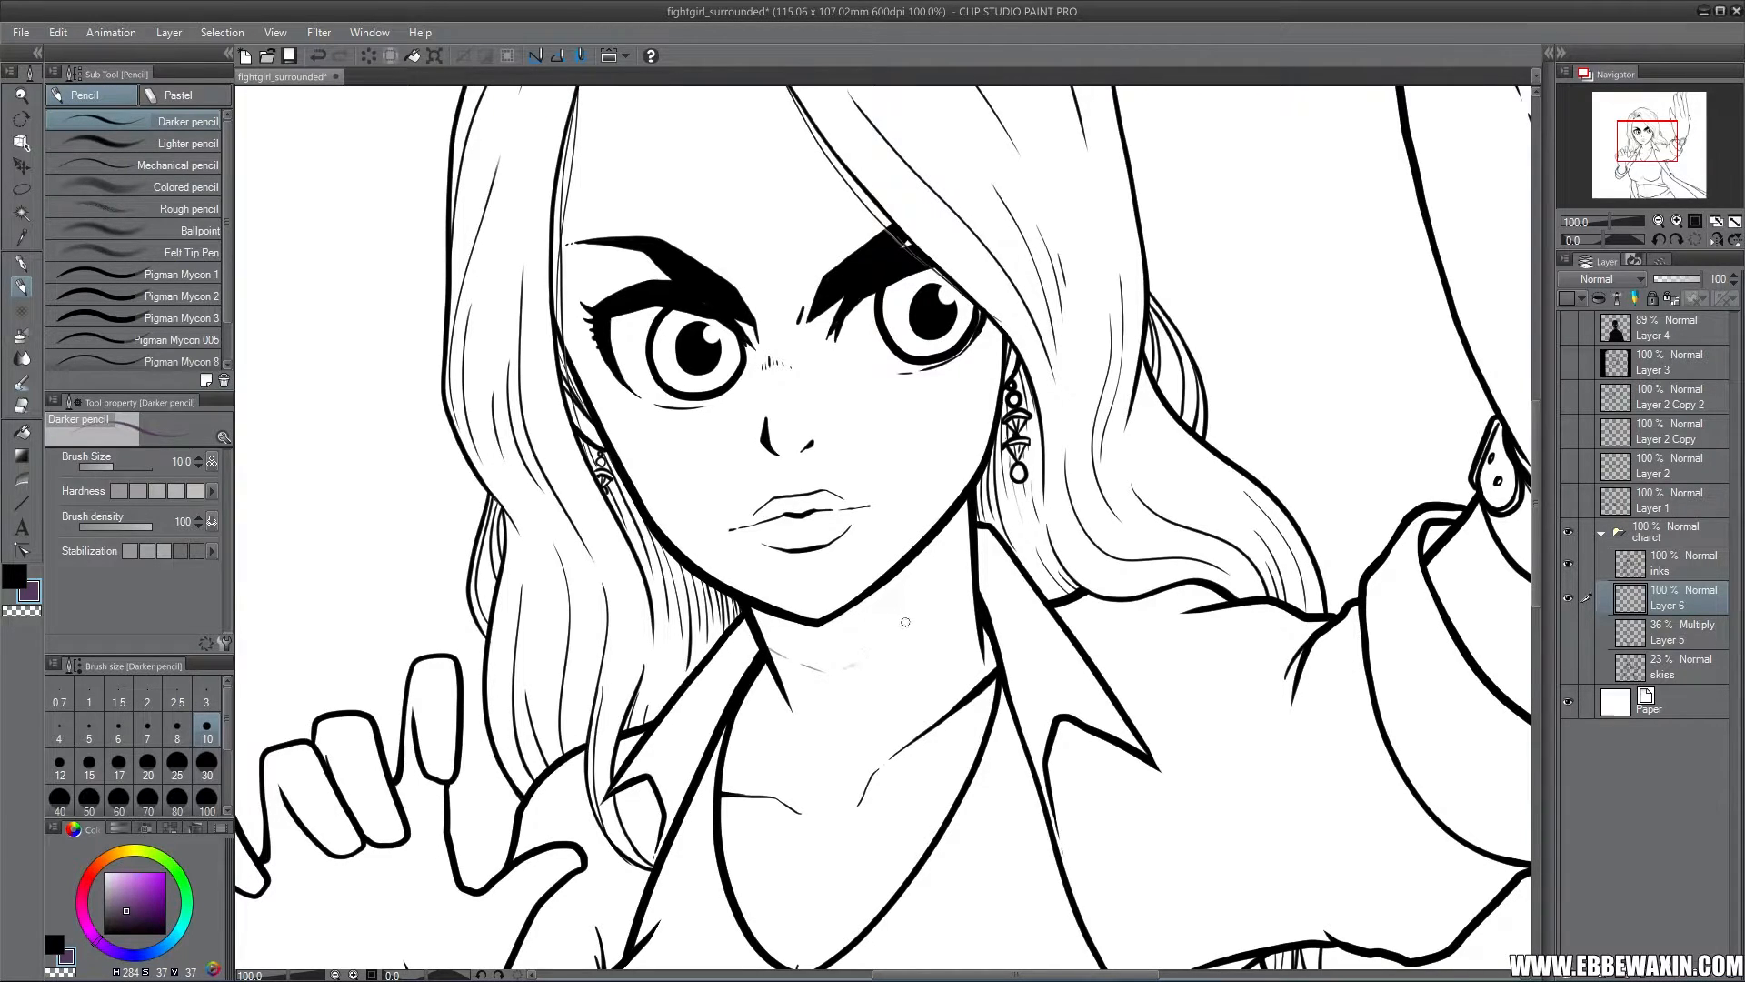
{"action": "left_click_drag", "start_coordinate": [942, 583], "coordinate": [967, 554]}
{"action": "left_click_drag", "start_coordinate": [754, 611], "coordinate": [798, 658]}
{"action": "mouse_move", "coordinate": [793, 618]}
{"action": "left_mouse_down"}
{"action": "mouse_move", "coordinate": [806, 660]}
{"action": "mouse_move", "coordinate": [845, 660]}
{"action": "left_mouse_up"}
{"action": "left_click_drag", "start_coordinate": [848, 611], "coordinate": [871, 655]}
{"action": "left_click_drag", "start_coordinate": [869, 598], "coordinate": [874, 641]}
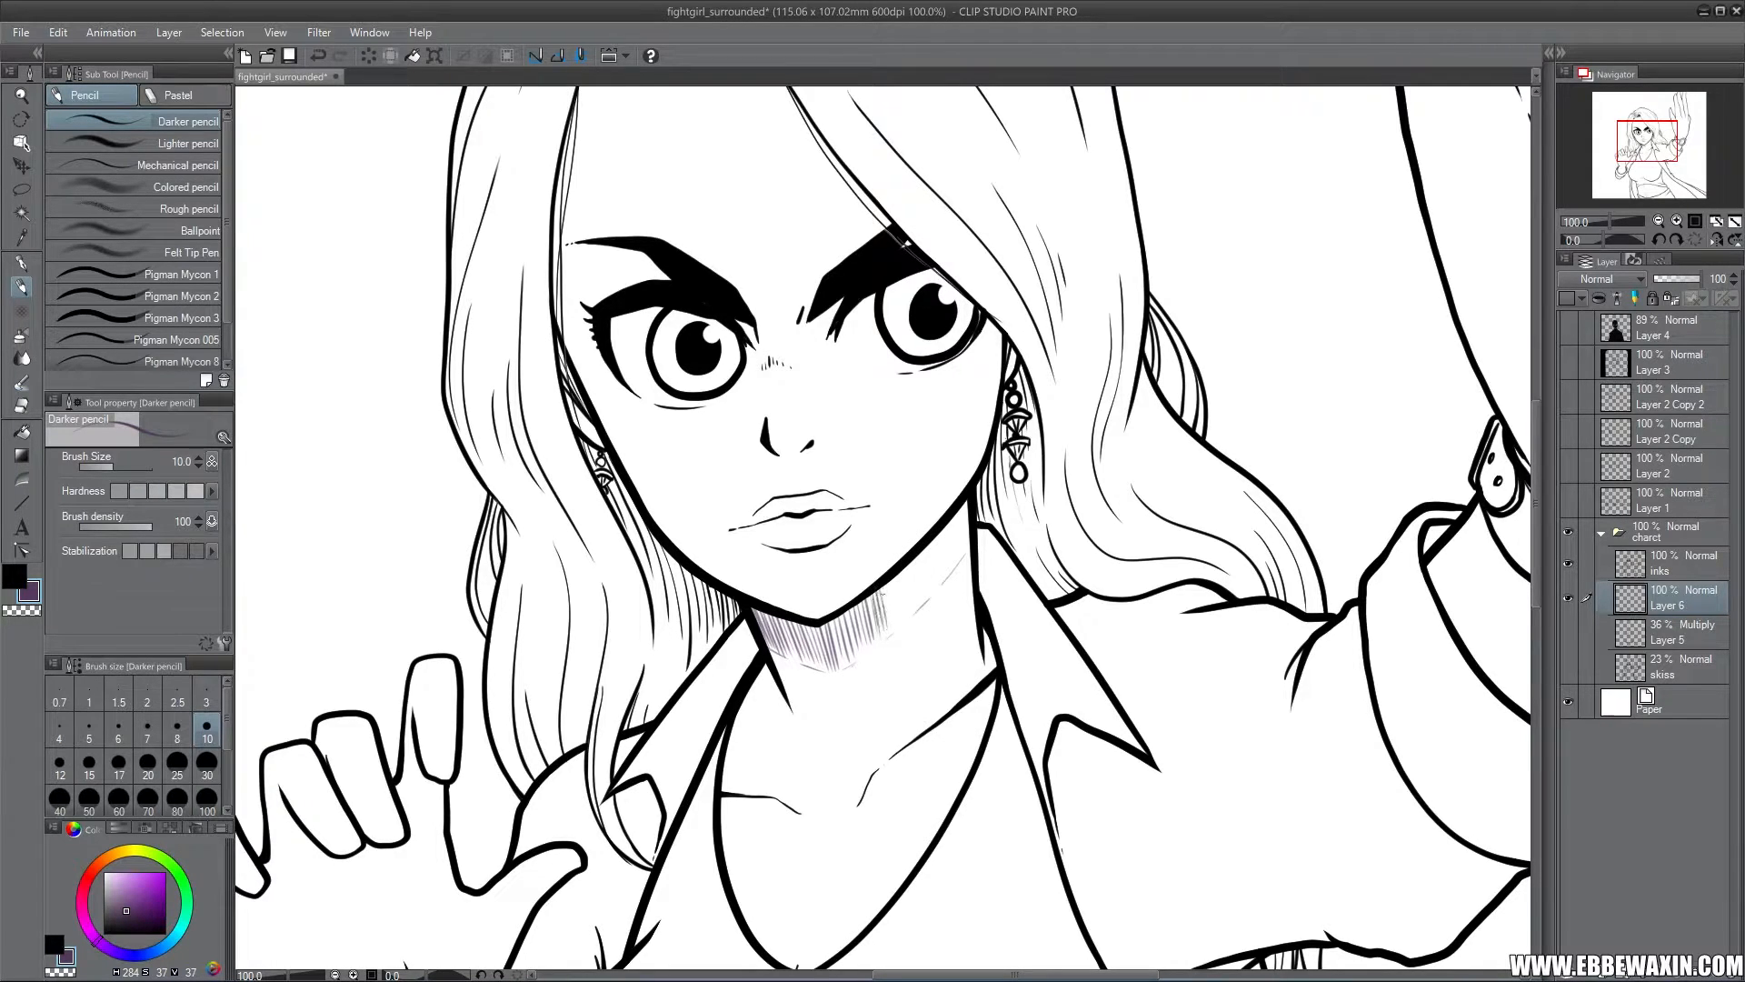
{"action": "left_click_drag", "start_coordinate": [898, 574], "coordinate": [901, 626]}
{"action": "left_click_drag", "start_coordinate": [905, 574], "coordinate": [914, 609]}
{"action": "left_click_drag", "start_coordinate": [920, 557], "coordinate": [923, 591]}
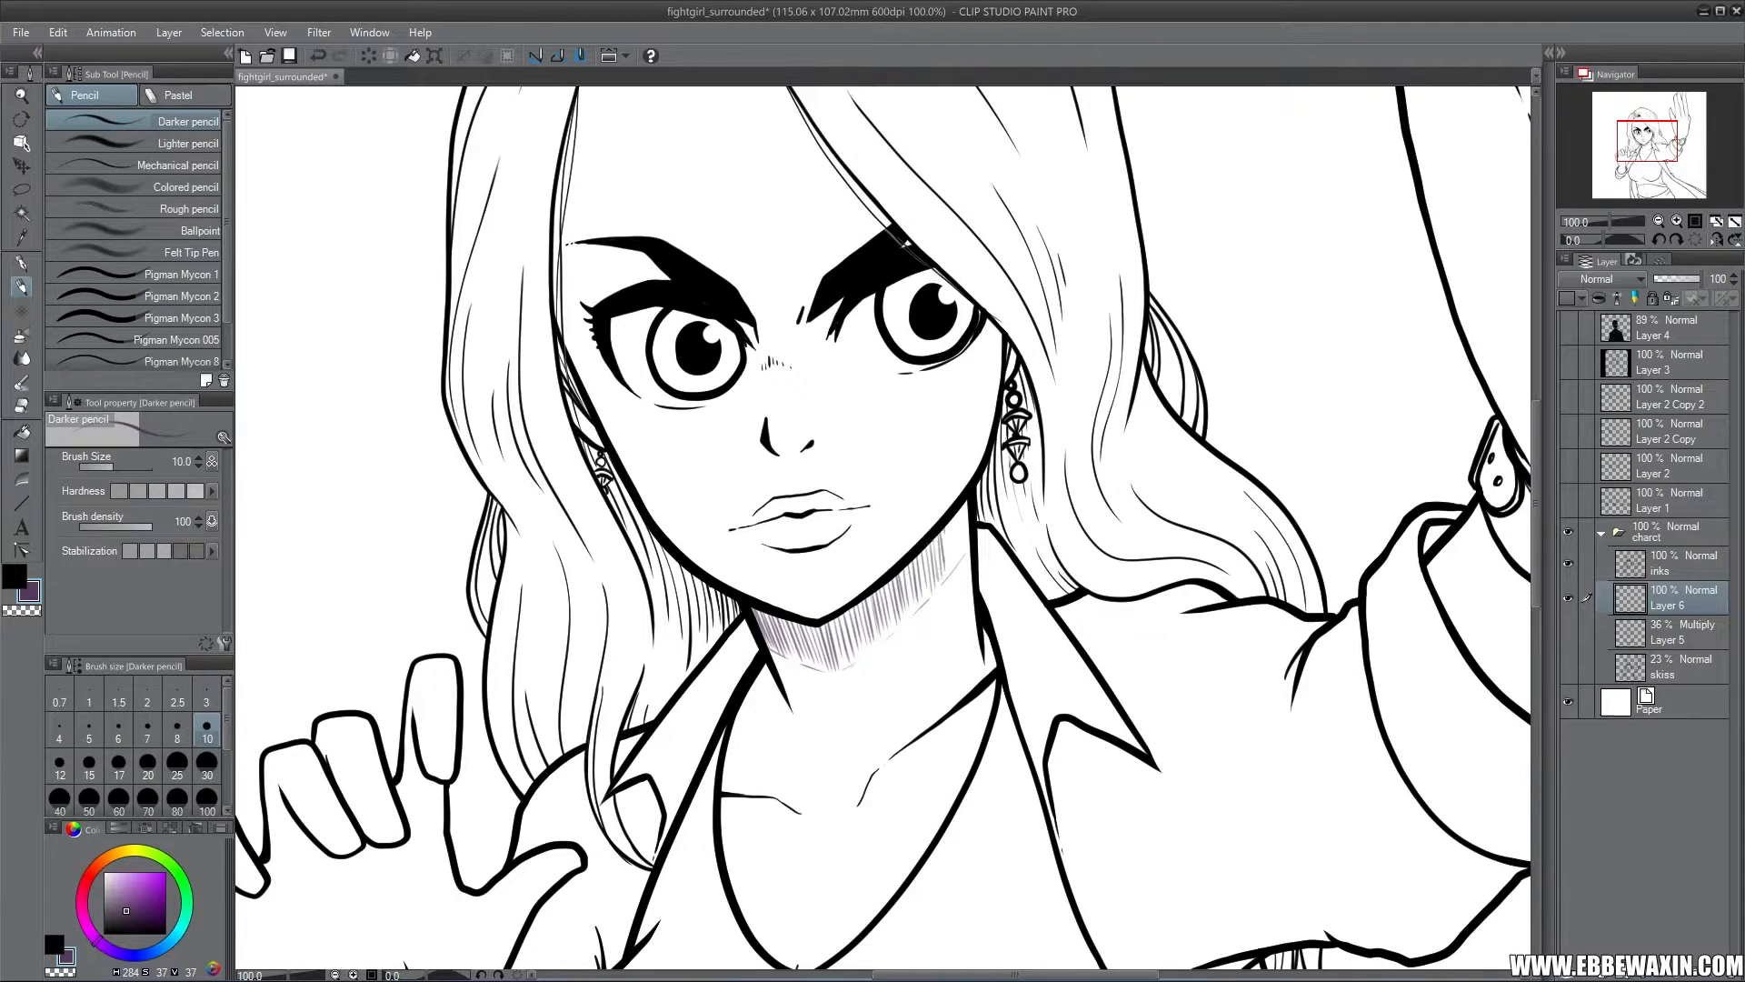
{"action": "mouse_move", "coordinate": [946, 526]}
{"action": "left_mouse_down"}
{"action": "mouse_move", "coordinate": [950, 573]}
{"action": "mouse_move", "coordinate": [969, 544]}
{"action": "left_mouse_up"}
Clean up the lower edge of the neck hatching with the Cy Eraser at size 20
{"action": "key", "text": "e"}
{"action": "left_click", "coordinate": [186, 289]}
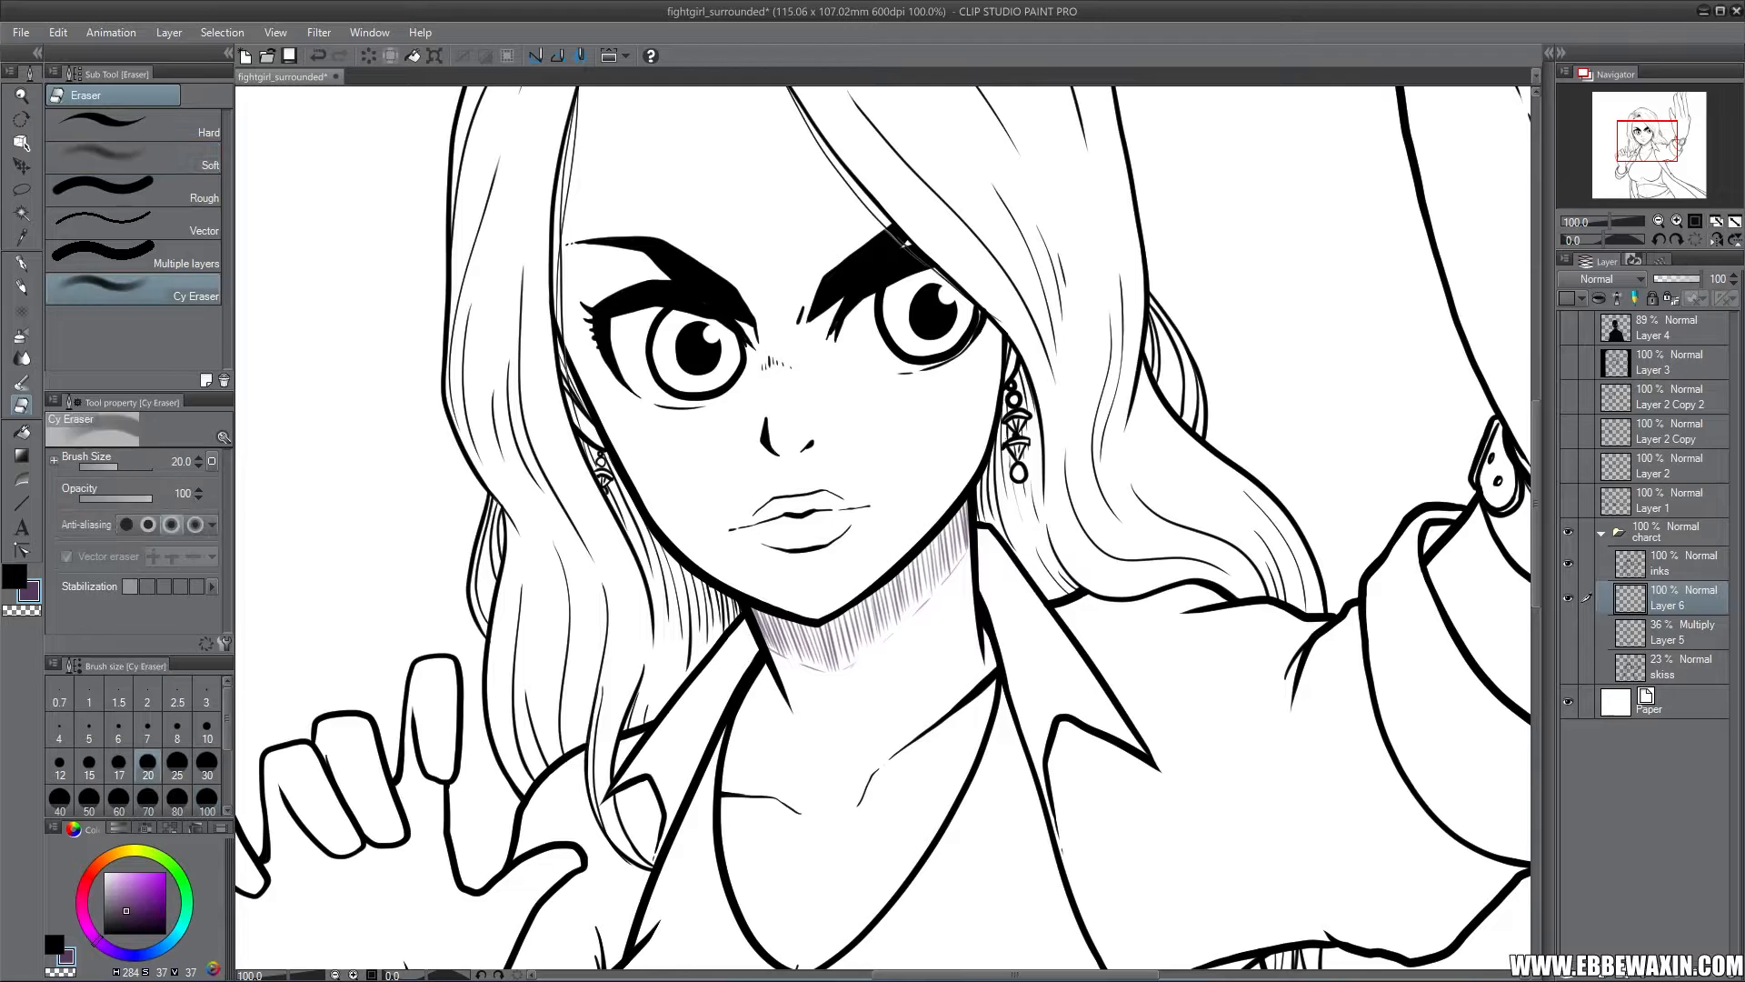
{"action": "left_click_drag", "start_coordinate": [972, 568], "coordinate": [931, 608]}
Hatch short Darker pencil shadows beneath the nose and along the lowered wrist inside its cuff
{"action": "key", "text": "p"}
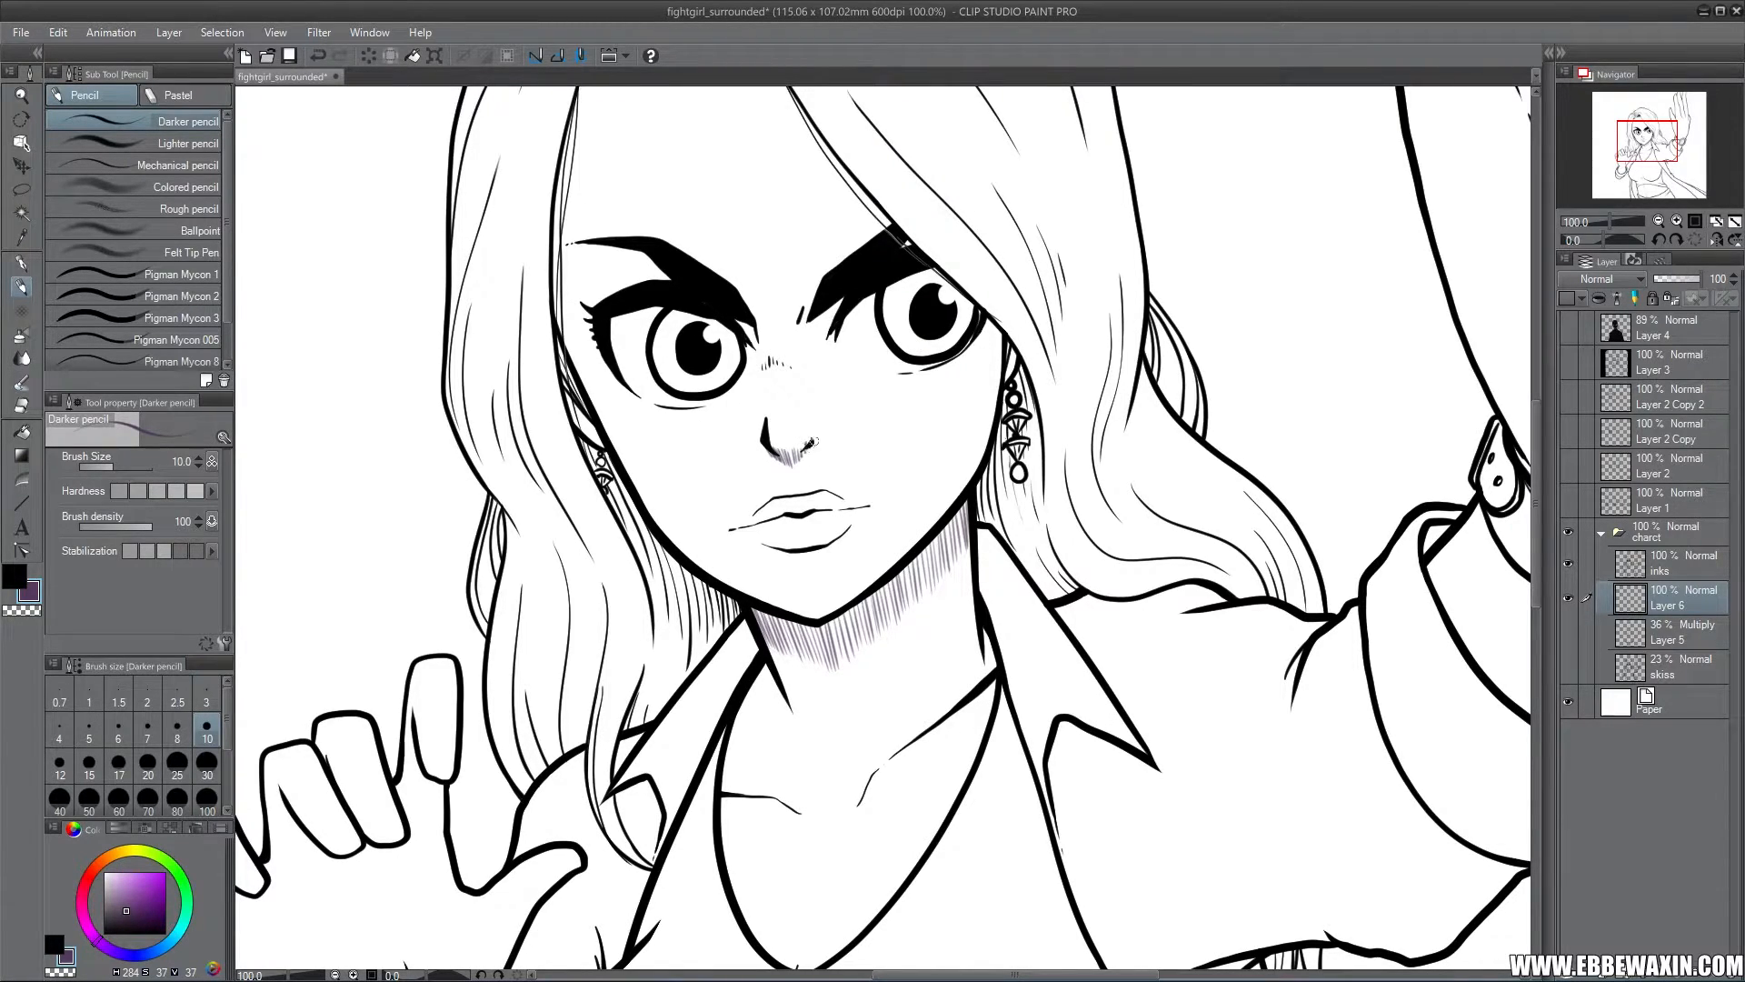
{"action": "mouse_move", "coordinate": [1627, 148]}
{"action": "left_mouse_down"}
{"action": "mouse_move", "coordinate": [1623, 134]}
{"action": "mouse_move", "coordinate": [1627, 178]}
{"action": "left_mouse_up"}
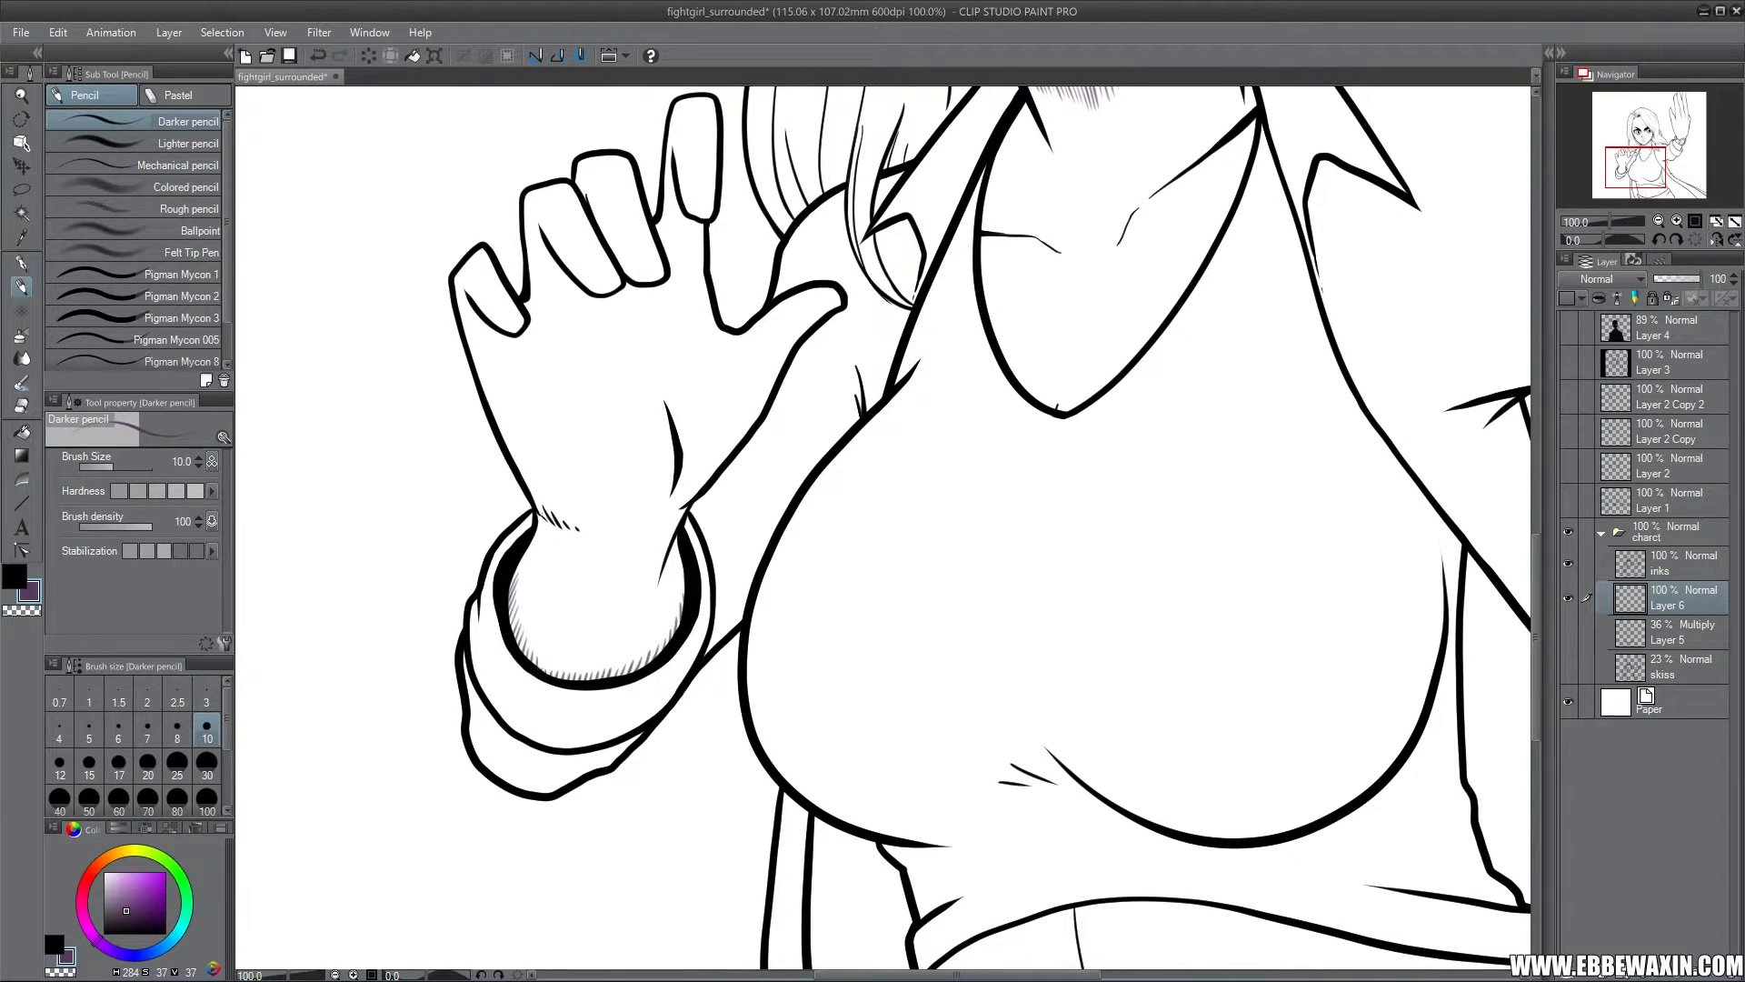
{"action": "left_click", "coordinate": [1645, 175]}
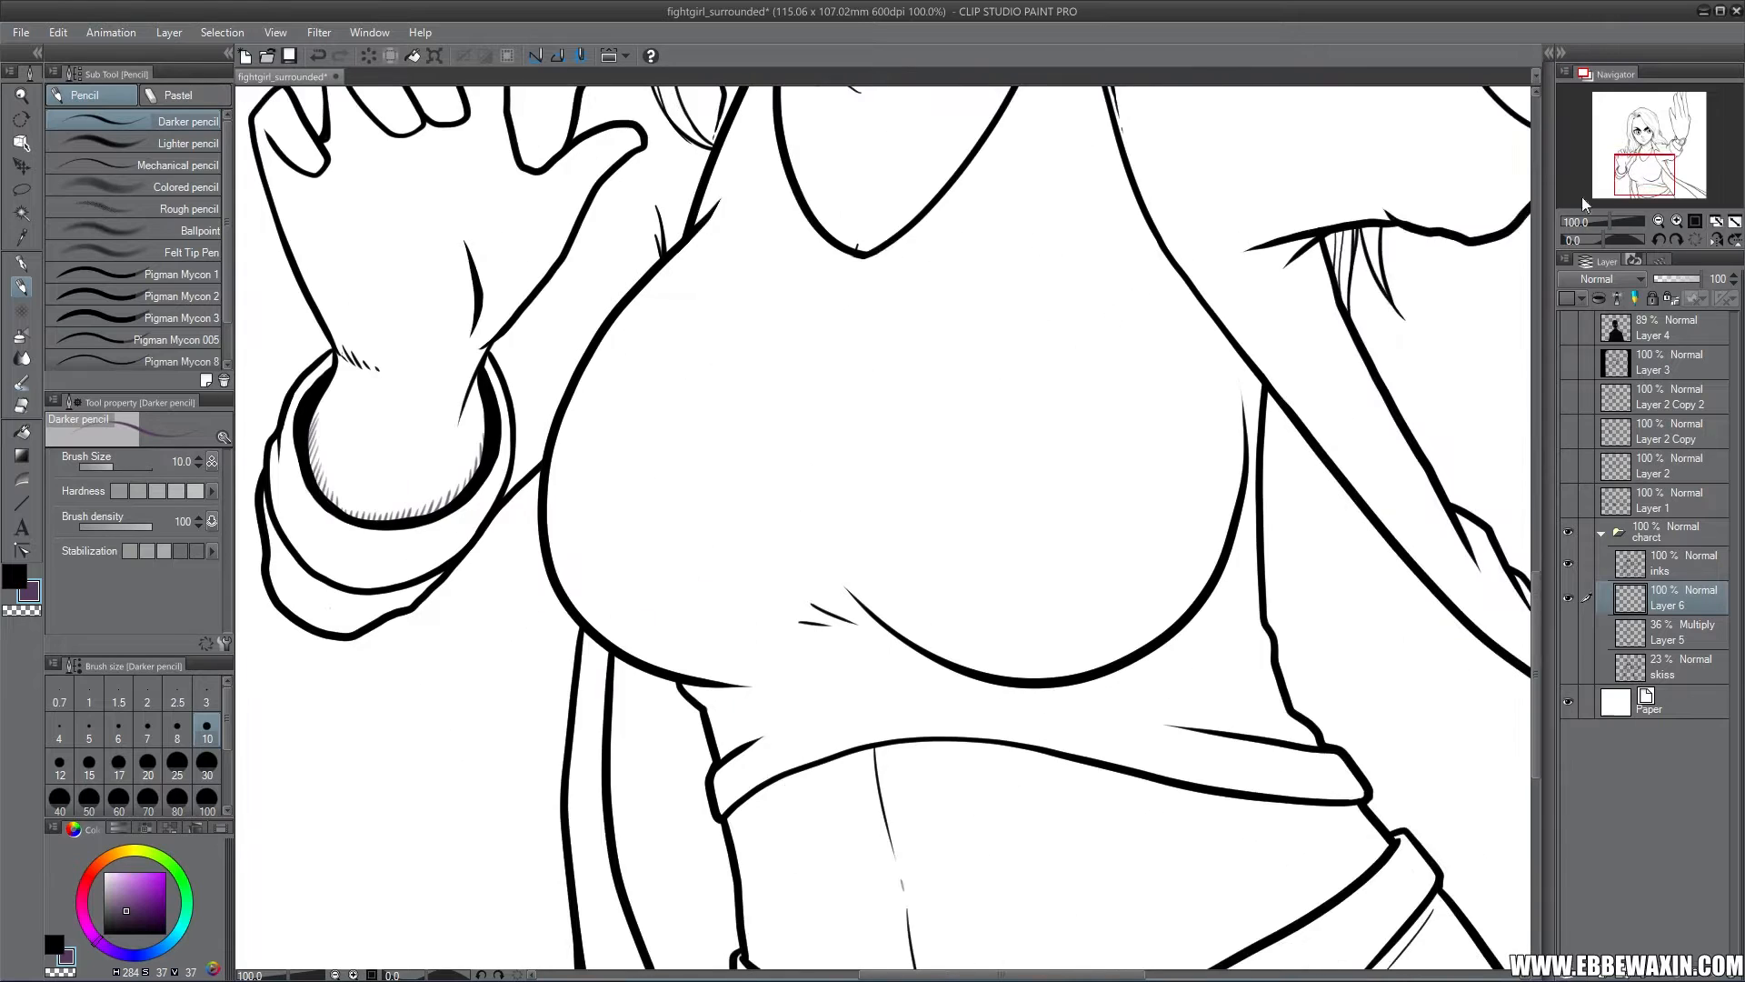
{"action": "mouse_move", "coordinate": [557, 440]}
{"action": "left_mouse_down"}
{"action": "mouse_move", "coordinate": [764, 662]}
{"action": "mouse_move", "coordinate": [718, 680]}
{"action": "left_mouse_up"}
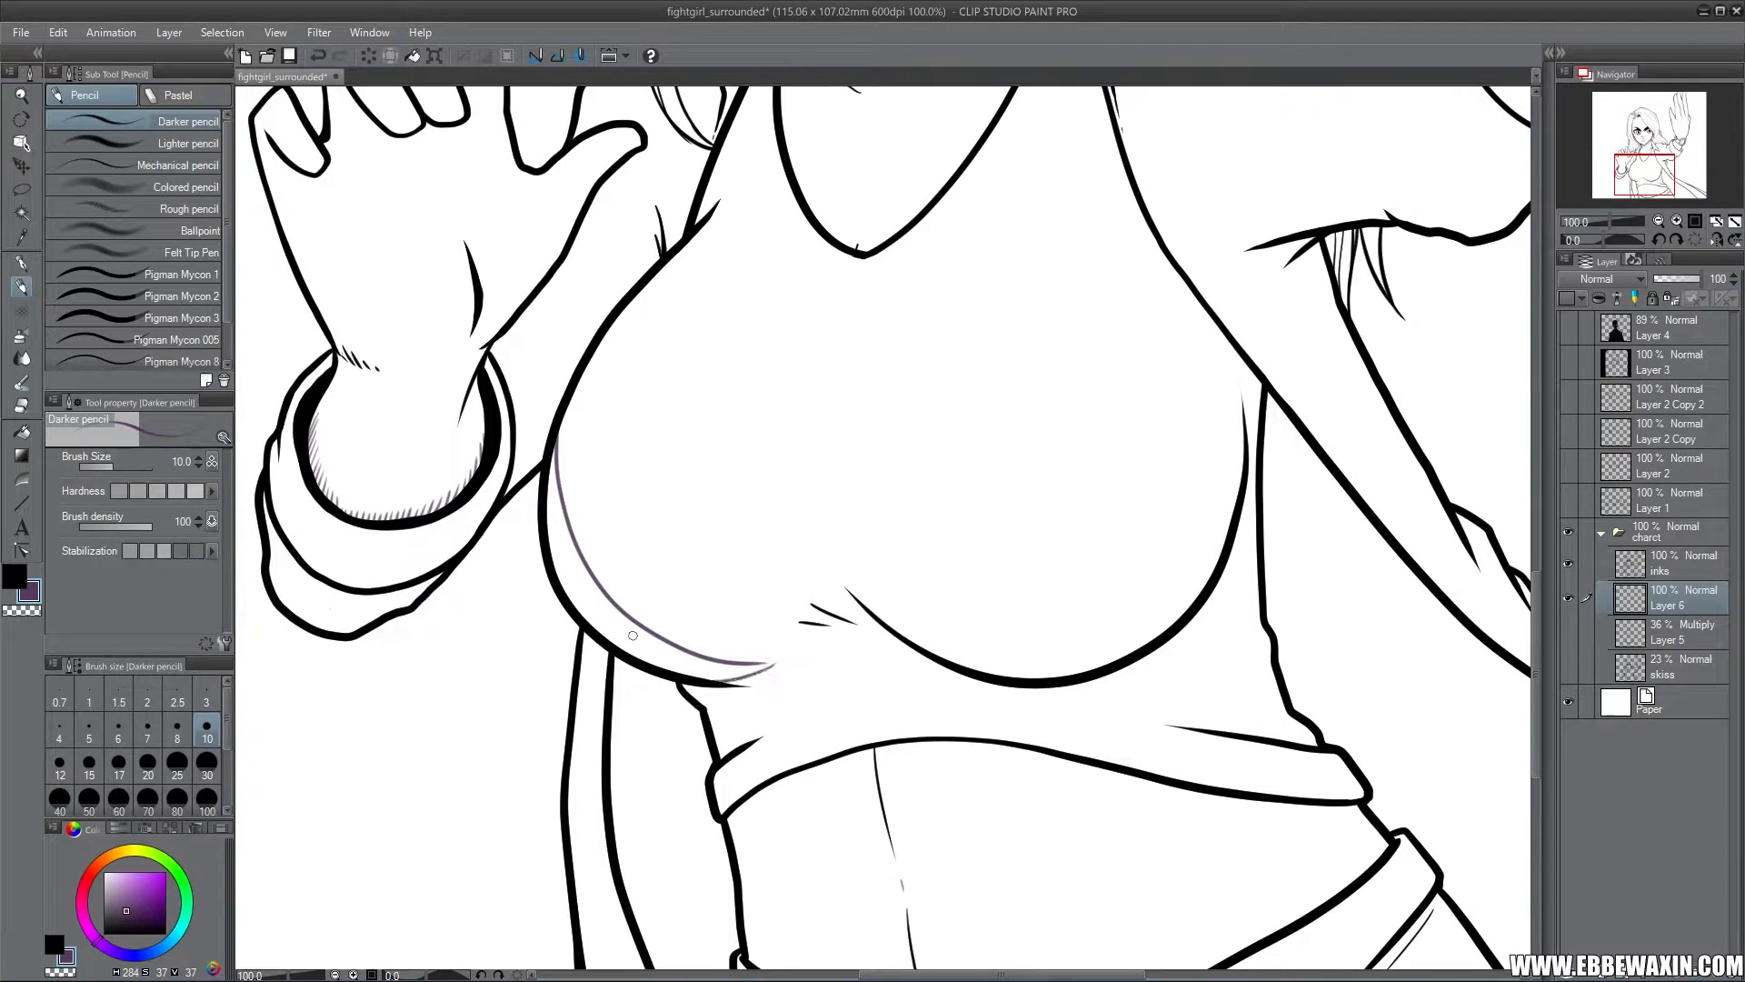
{"action": "key", "text": "ctrl+z"}
{"action": "key", "text": "ctrl+z"}
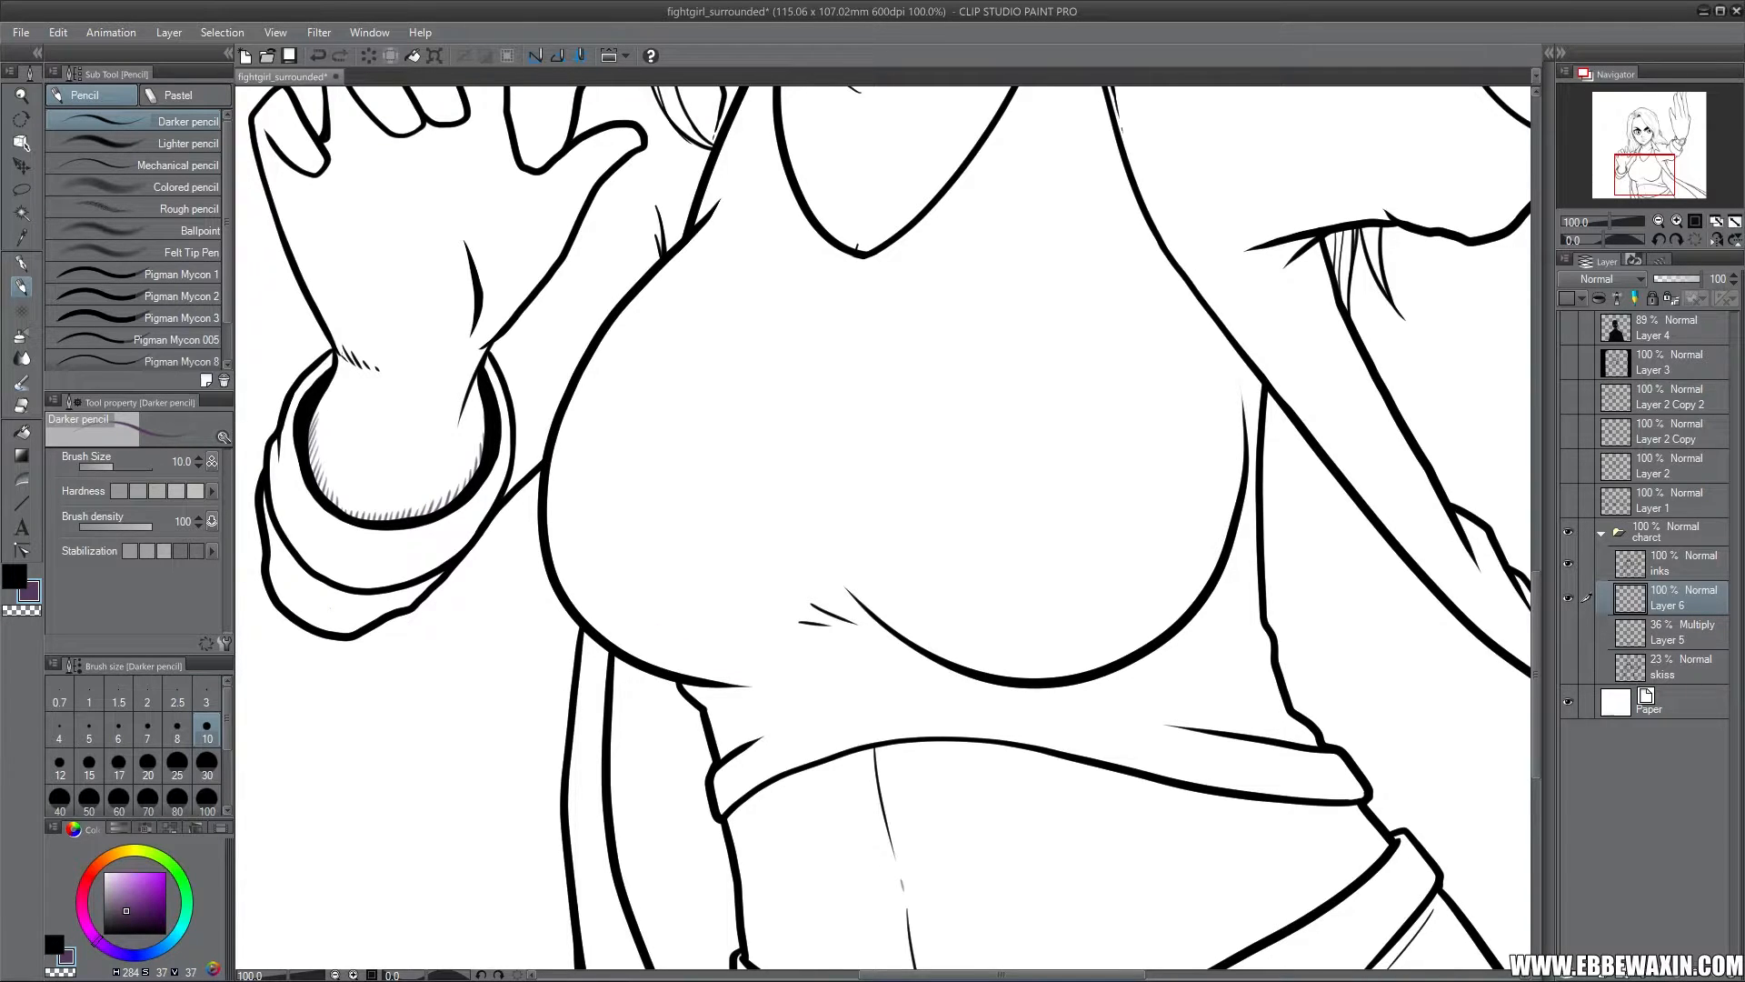
Hatch along the lower outlines of both sides of the bust and cross-hatch the shadow beside the lowered hand
{"action": "mouse_move", "coordinate": [557, 443]}
{"action": "left_mouse_down"}
{"action": "mouse_move", "coordinate": [572, 583]}
{"action": "mouse_move", "coordinate": [588, 572]}
{"action": "mouse_move", "coordinate": [599, 623]}
{"action": "mouse_move", "coordinate": [613, 611]}
{"action": "mouse_move", "coordinate": [628, 651]}
{"action": "mouse_move", "coordinate": [648, 636]}
{"action": "mouse_move", "coordinate": [668, 664]}
{"action": "mouse_move", "coordinate": [680, 640]}
{"action": "mouse_move", "coordinate": [689, 664]}
{"action": "mouse_move", "coordinate": [757, 661]}
{"action": "left_mouse_up"}
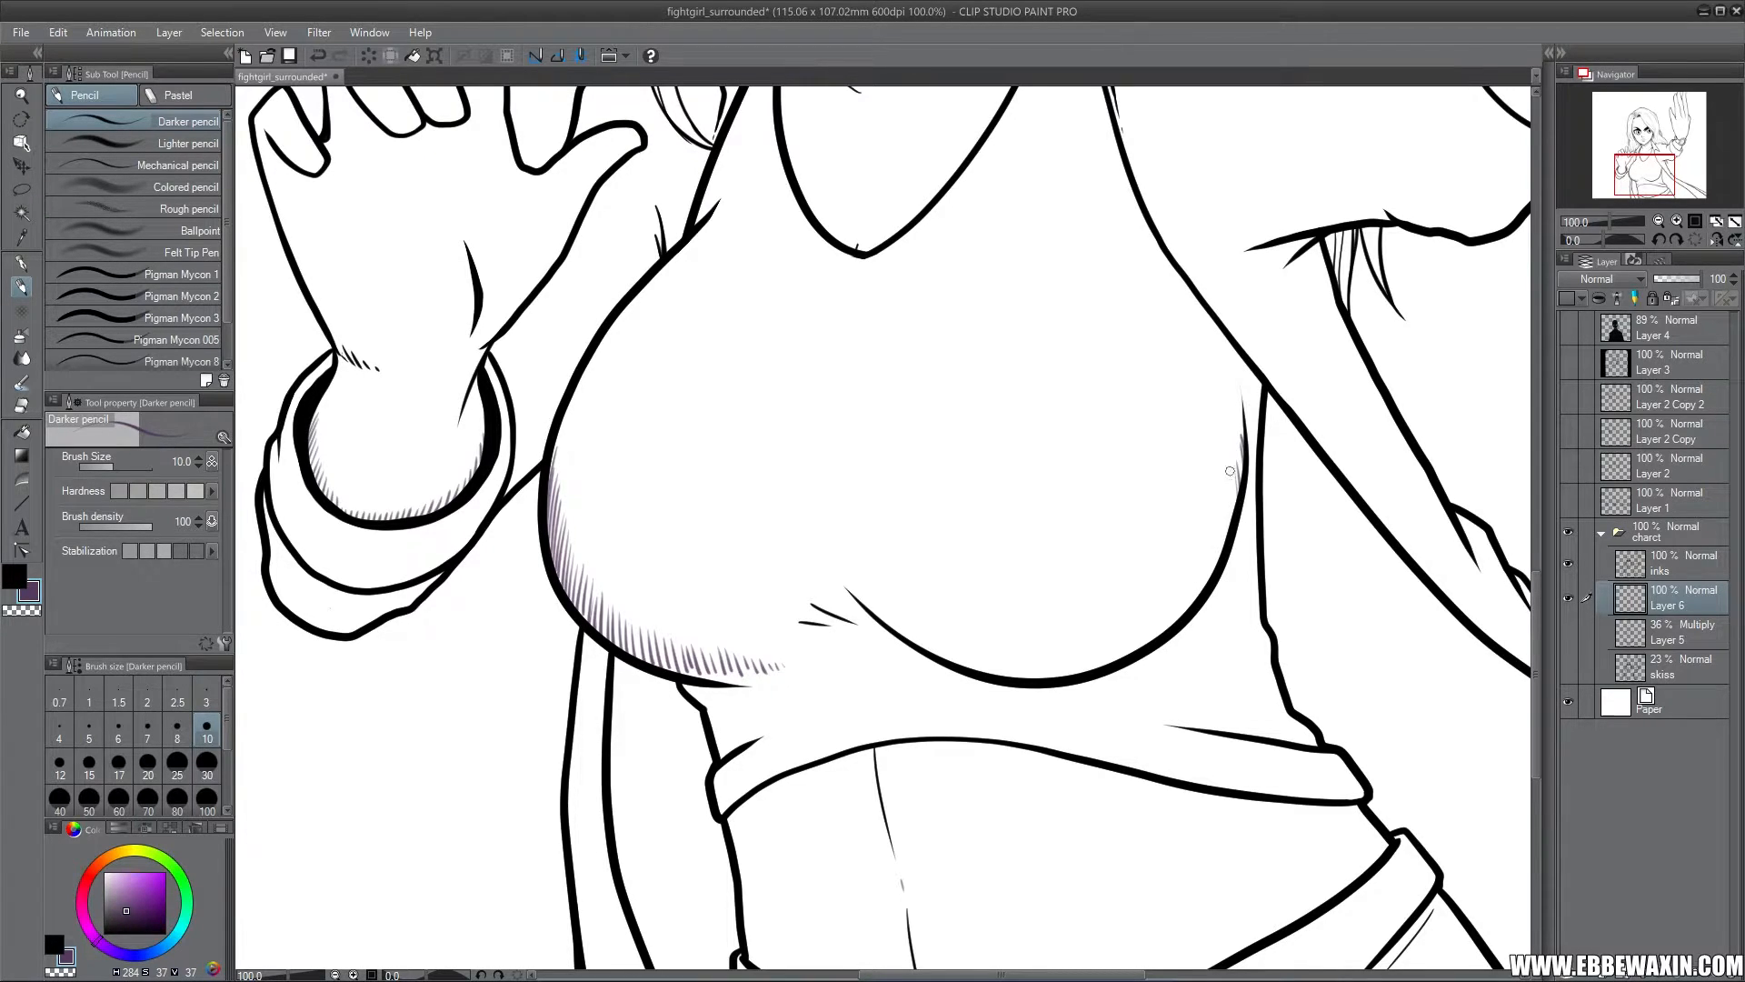
{"action": "mouse_move", "coordinate": [1230, 471]}
{"action": "left_mouse_down"}
{"action": "mouse_move", "coordinate": [1167, 622]}
{"action": "mouse_move", "coordinate": [1152, 632]}
{"action": "mouse_move", "coordinate": [1132, 609]}
{"action": "mouse_move", "coordinate": [1096, 668]}
{"action": "mouse_move", "coordinate": [1071, 639]}
{"action": "mouse_move", "coordinate": [1028, 680]}
{"action": "mouse_move", "coordinate": [999, 645]}
{"action": "mouse_move", "coordinate": [892, 624]}
{"action": "left_mouse_up"}
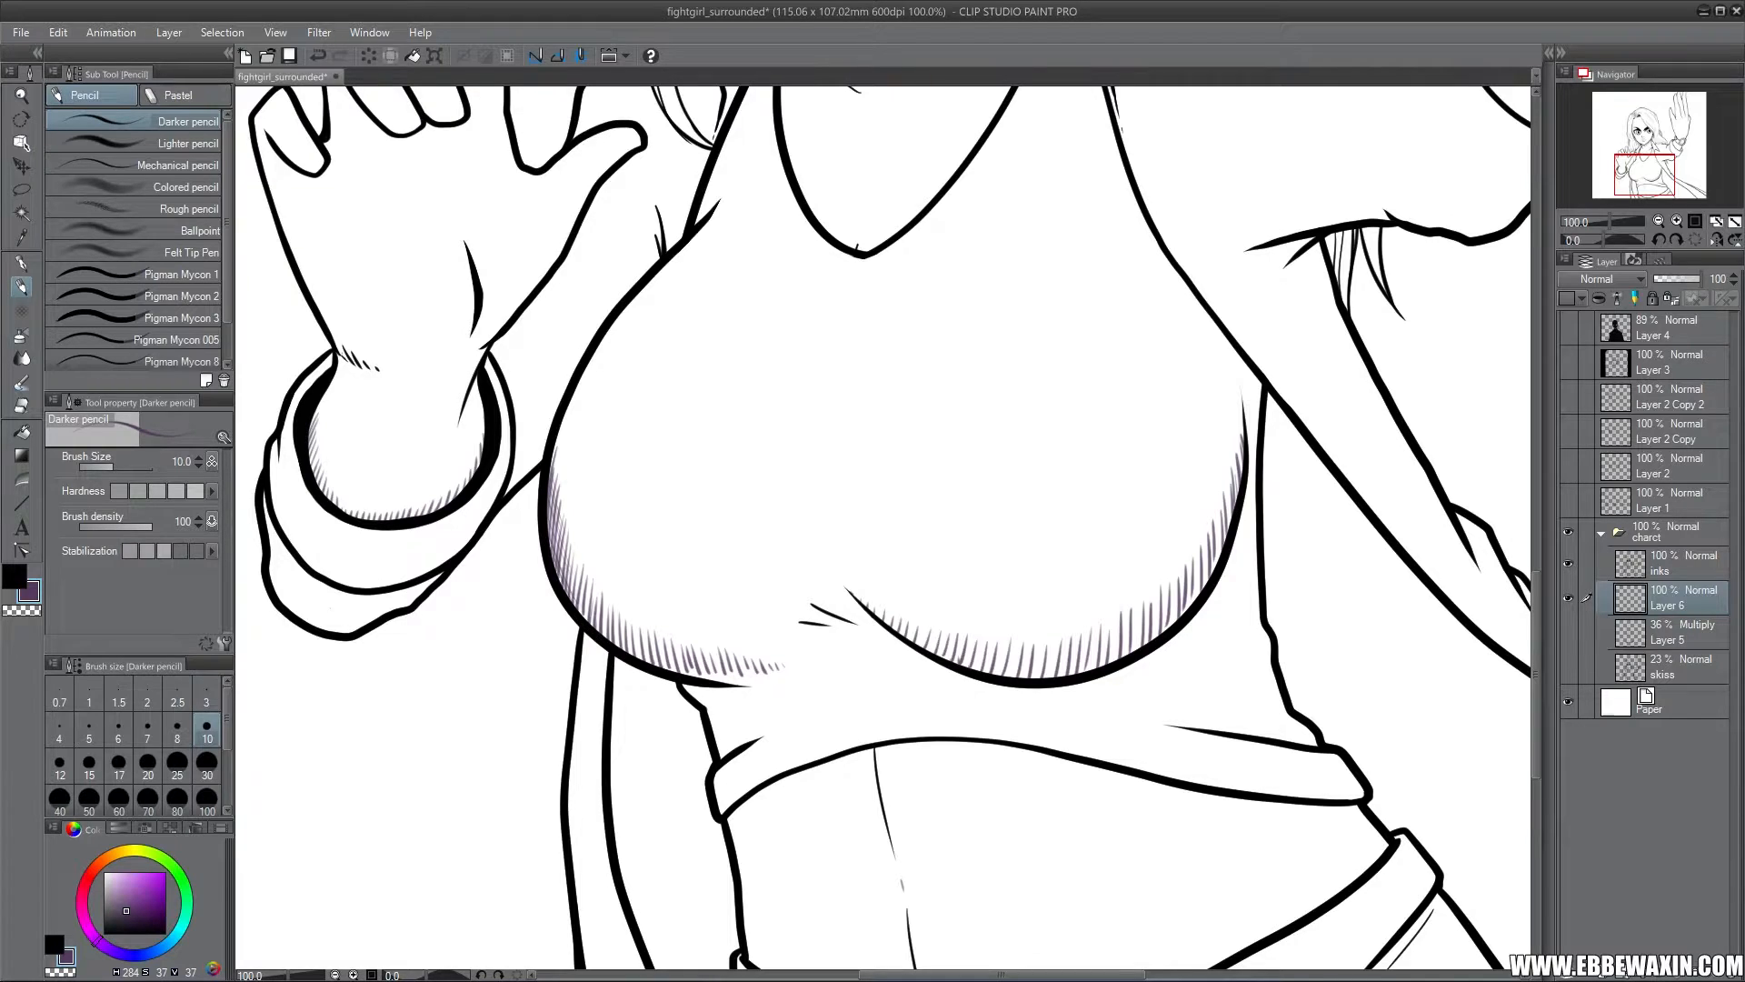
{"action": "mouse_move", "coordinate": [596, 604]}
{"action": "left_mouse_down"}
{"action": "mouse_move", "coordinate": [682, 676]}
{"action": "mouse_move", "coordinate": [669, 646]}
{"action": "mouse_move", "coordinate": [743, 680]}
{"action": "left_mouse_up"}
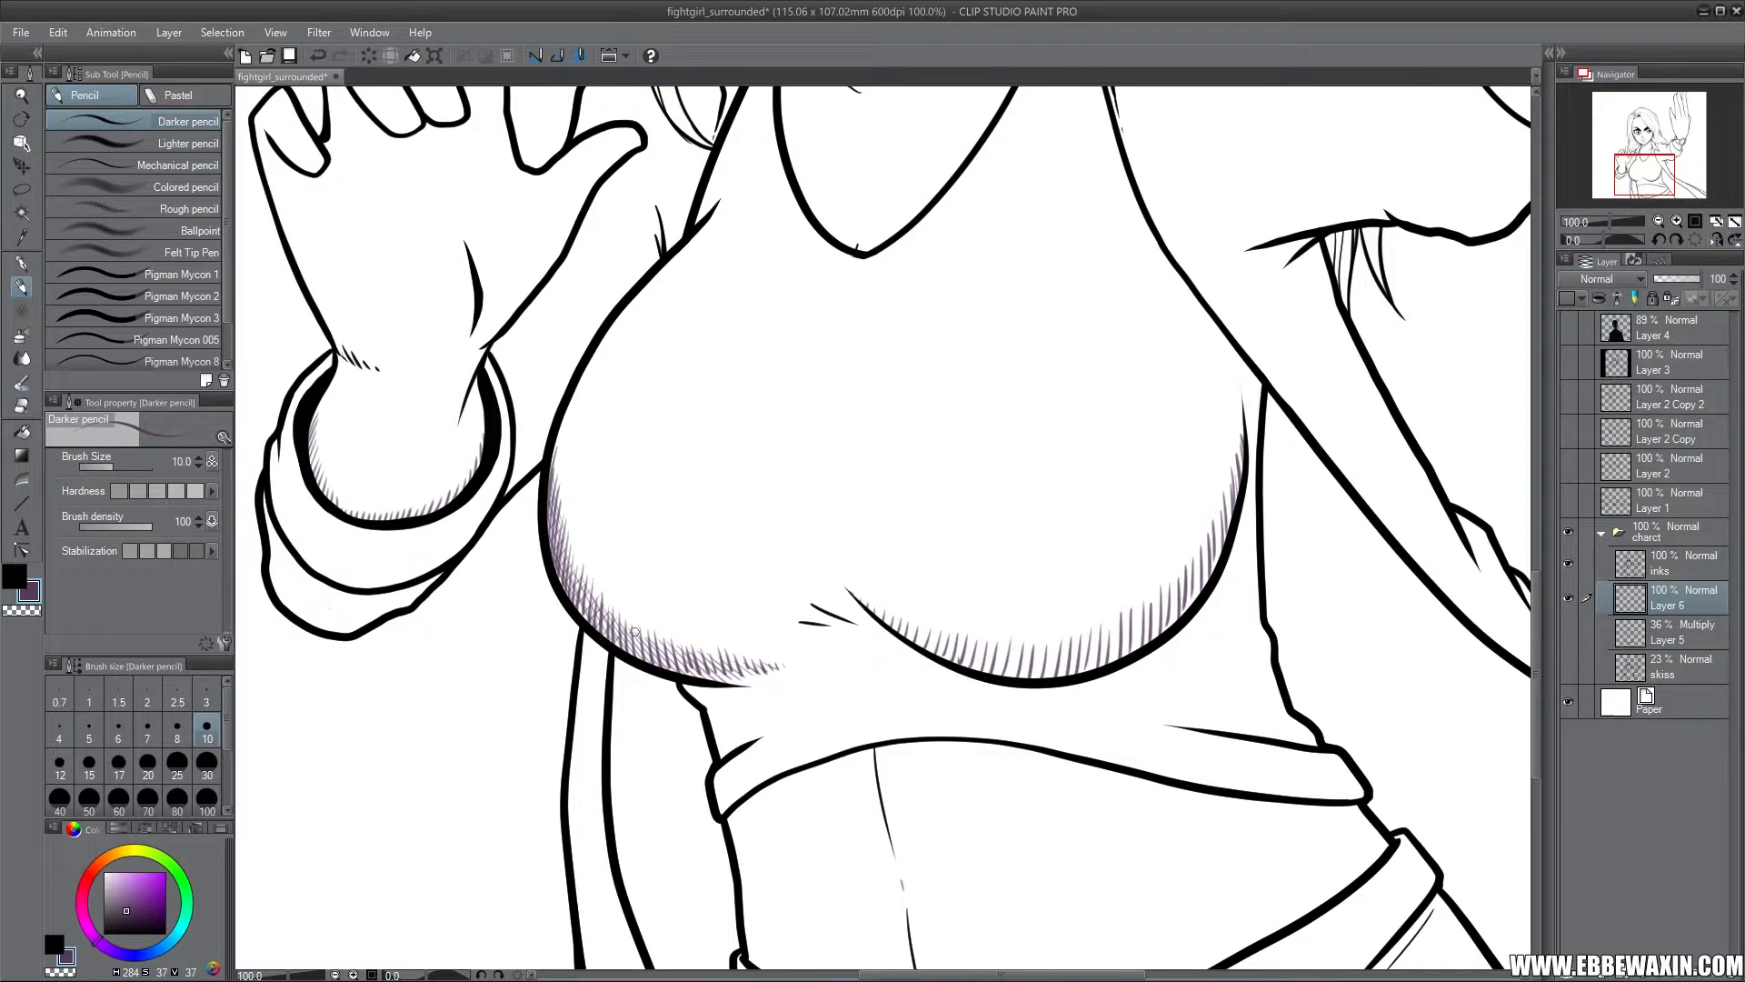
{"action": "left_click_drag", "start_coordinate": [700, 655], "coordinate": [718, 671]}
Reinforce the bust shadow beside the lowered hand with a contour stroke and hatch the coat lining directly below it
{"action": "left_click", "coordinate": [1659, 221]}
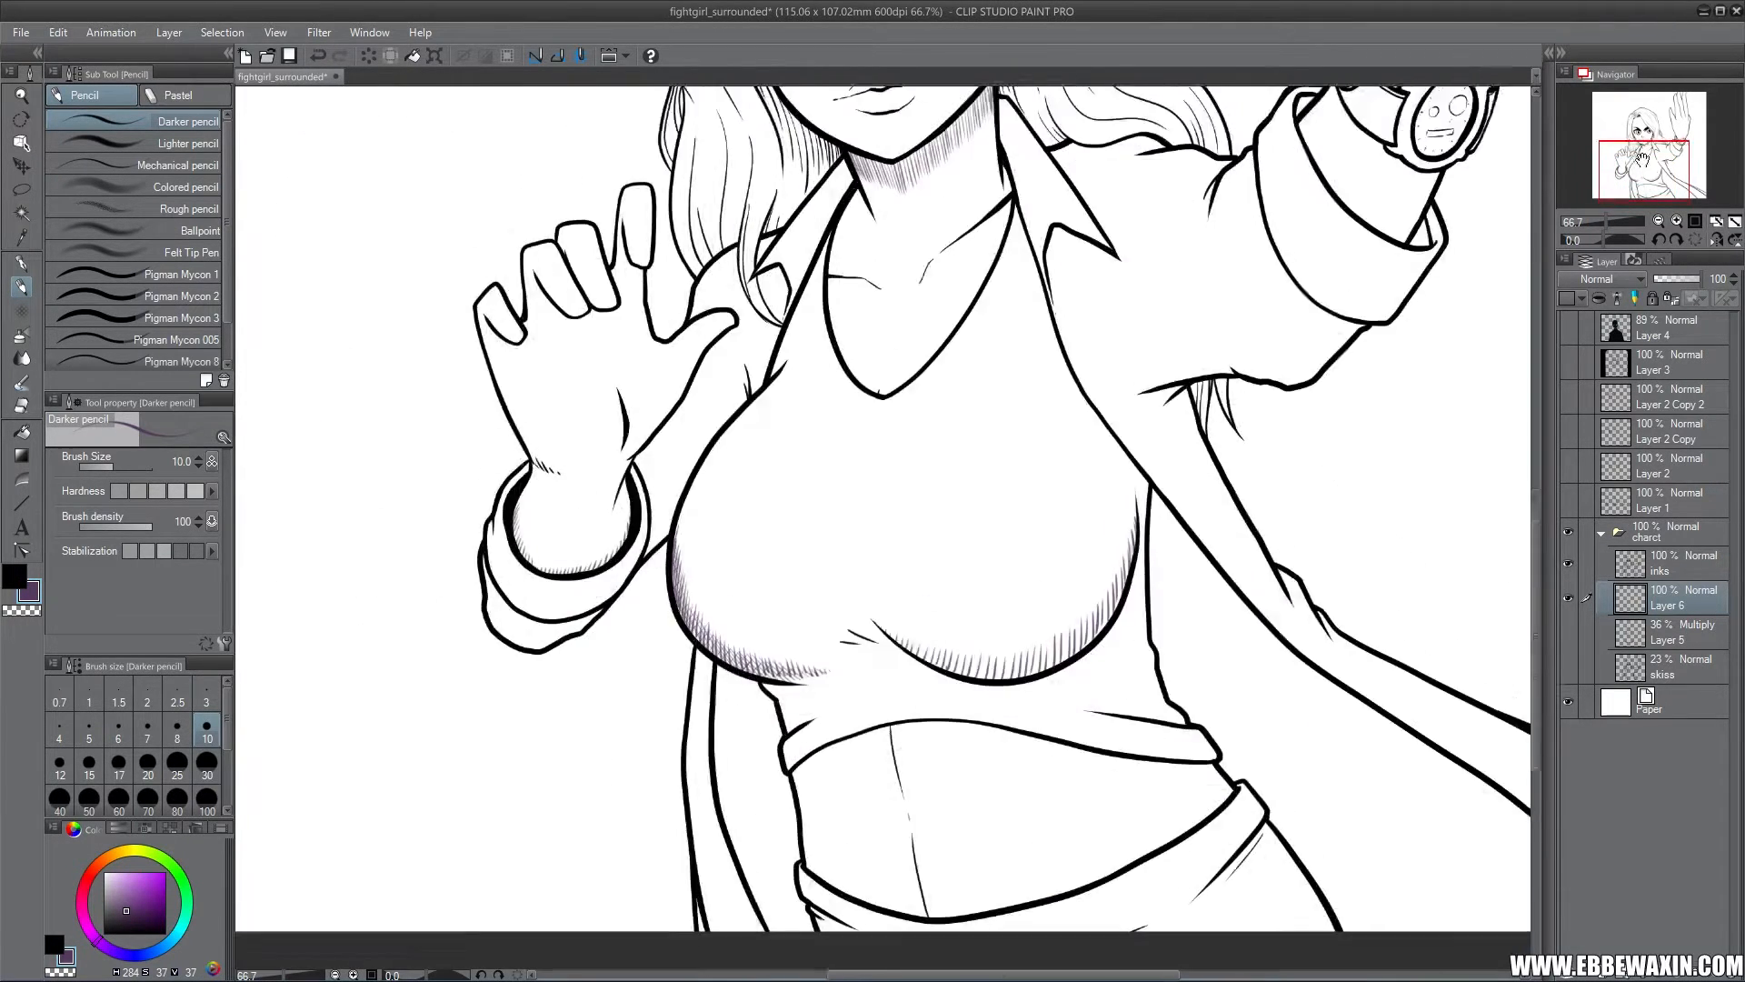
{"action": "mouse_move", "coordinate": [1619, 136]}
{"action": "left_mouse_down"}
{"action": "mouse_move", "coordinate": [1631, 114]}
{"action": "mouse_move", "coordinate": [1641, 159]}
{"action": "left_mouse_up"}
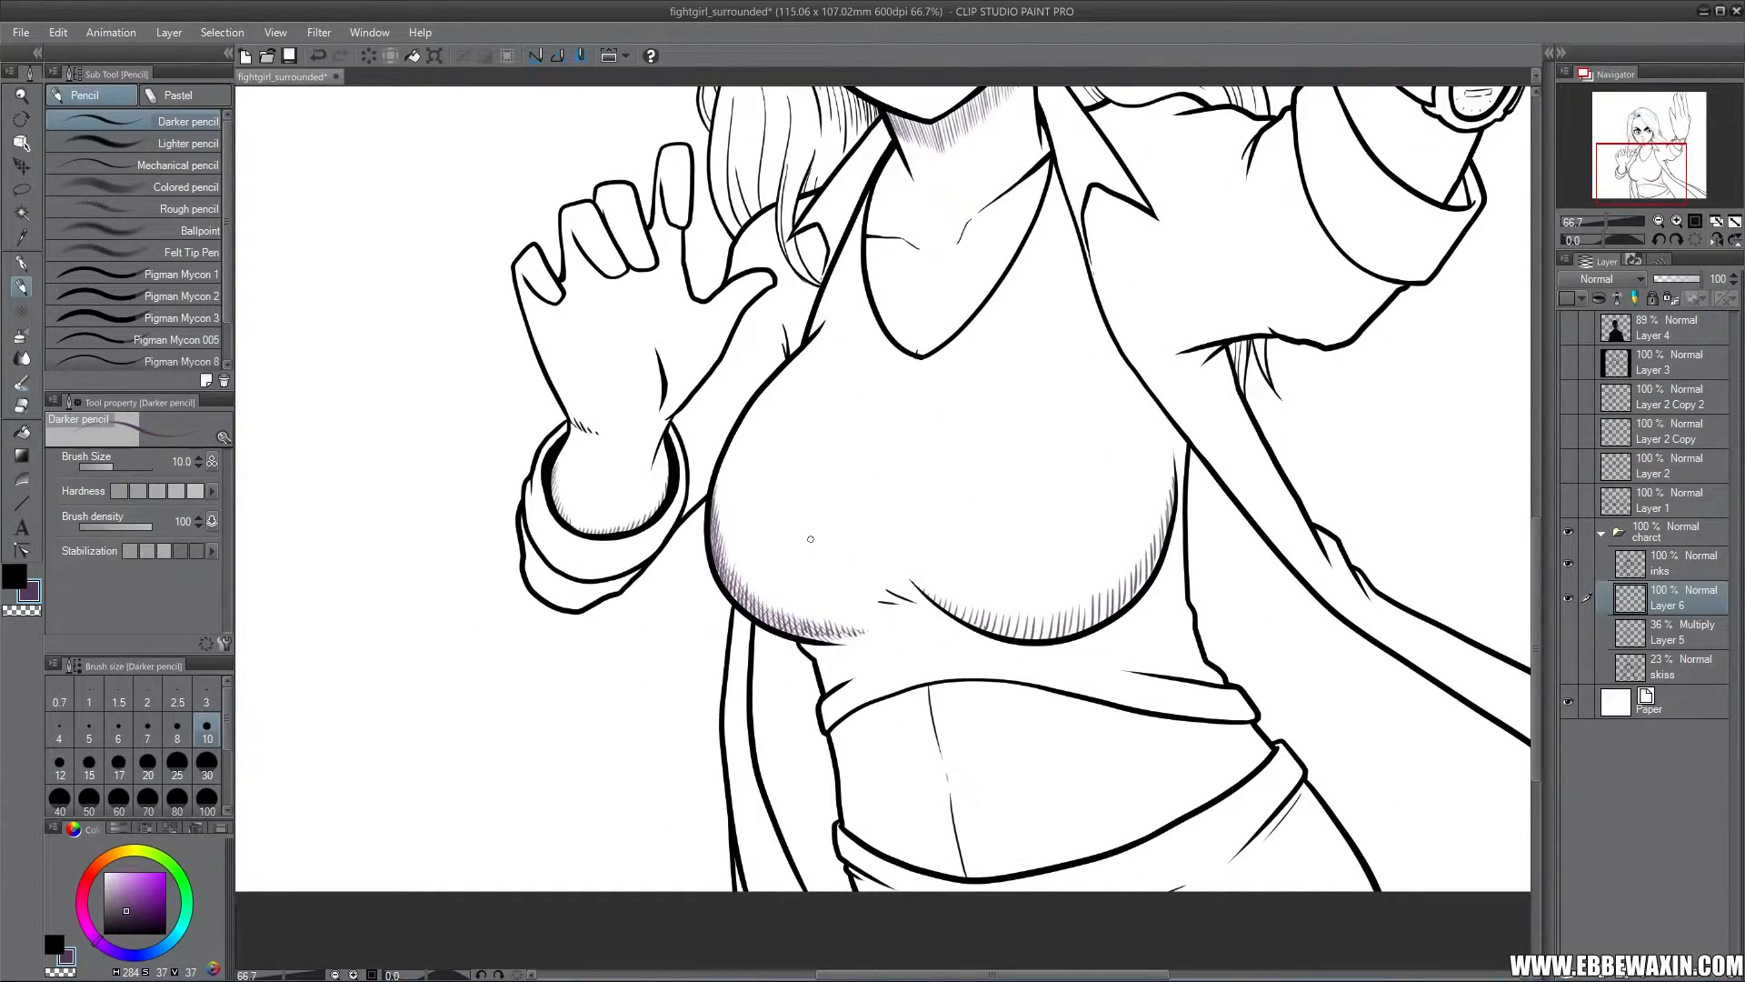
{"action": "left_click_drag", "start_coordinate": [1628, 163], "coordinate": [1653, 187]}
{"action": "left_click", "coordinate": [1677, 221]}
{"action": "mouse_move", "coordinate": [577, 300]}
{"action": "left_mouse_down"}
{"action": "mouse_move", "coordinate": [615, 443]}
{"action": "mouse_move", "coordinate": [770, 508]}
{"action": "left_mouse_up"}
{"action": "mouse_move", "coordinate": [573, 342]}
{"action": "left_mouse_down"}
{"action": "mouse_move", "coordinate": [574, 412]}
{"action": "mouse_move", "coordinate": [630, 489]}
{"action": "mouse_move", "coordinate": [636, 627]}
{"action": "left_mouse_up"}
{"action": "mouse_move", "coordinate": [642, 514]}
{"action": "left_mouse_down"}
{"action": "mouse_move", "coordinate": [644, 611]}
{"action": "mouse_move", "coordinate": [667, 661]}
{"action": "mouse_move", "coordinate": [673, 636]}
{"action": "left_mouse_up"}
{"action": "mouse_move", "coordinate": [680, 536]}
{"action": "left_mouse_down"}
{"action": "mouse_move", "coordinate": [683, 620]}
{"action": "mouse_move", "coordinate": [714, 651]}
{"action": "left_mouse_up"}
{"action": "left_click_drag", "start_coordinate": [719, 558], "coordinate": [724, 631]}
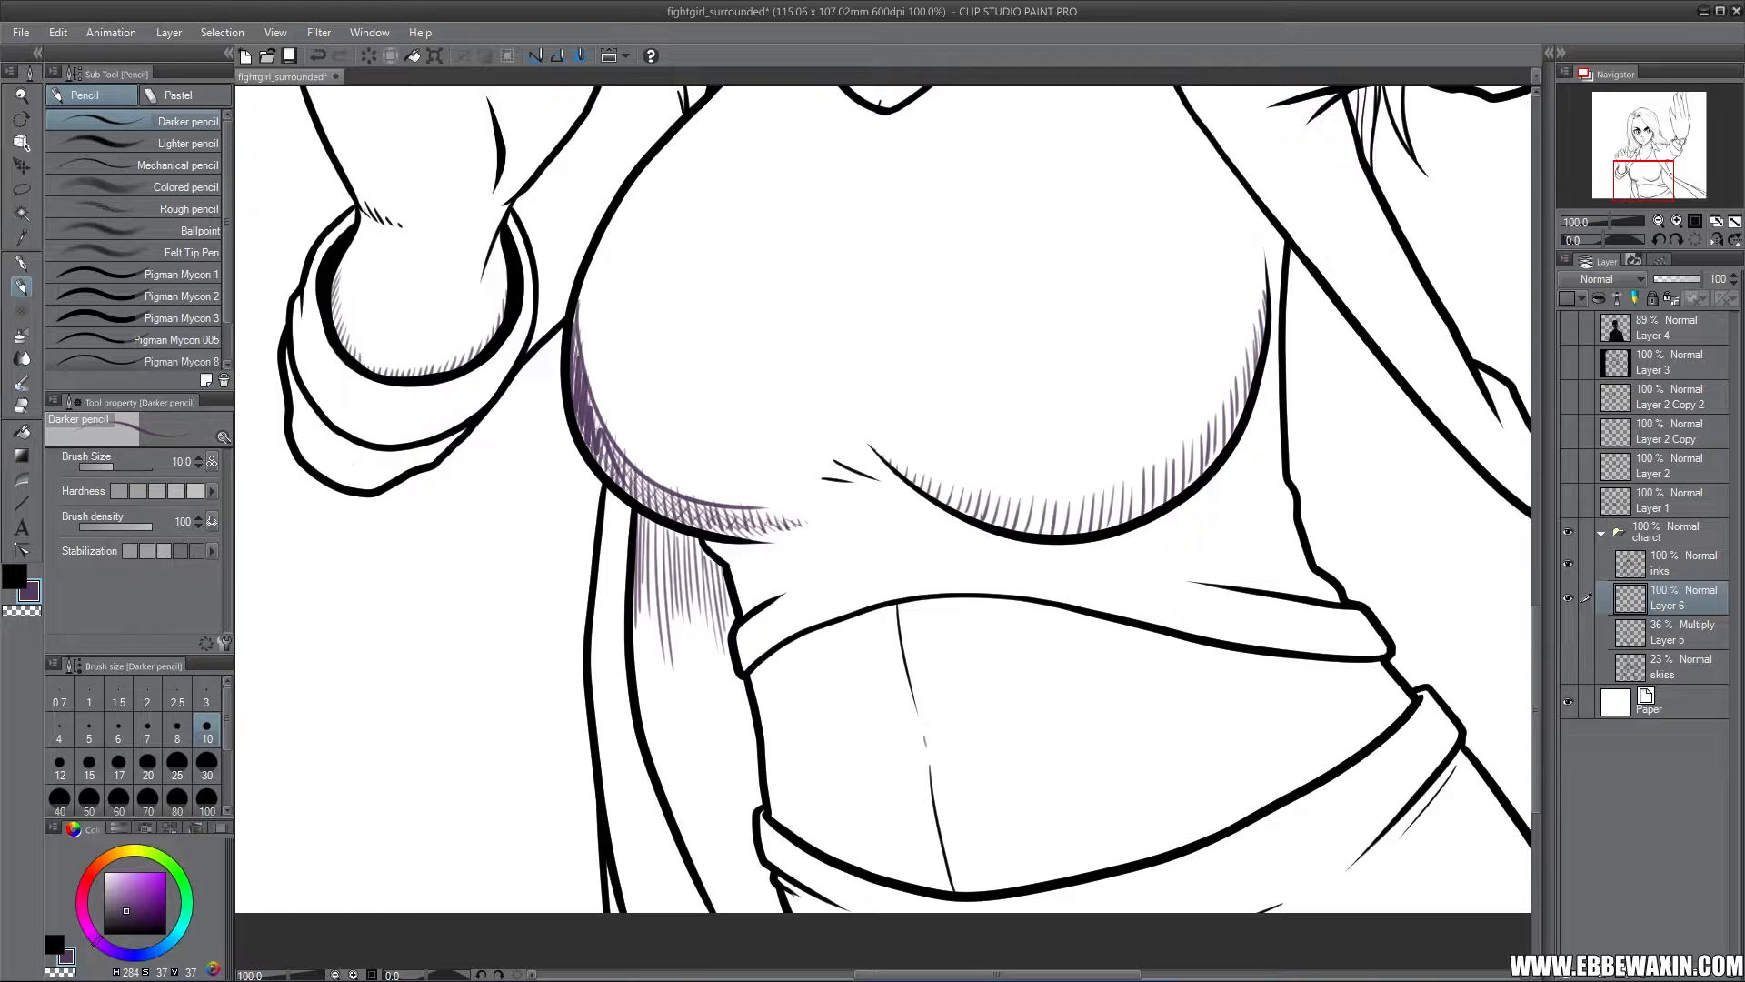
Hatch the coat lining beside the torso under the raised arm with diagonal strokes, densest near the bust
{"action": "left_click_drag", "start_coordinate": [1073, 436], "coordinate": [695, 557]}
{"action": "left_click_drag", "start_coordinate": [912, 366], "coordinate": [1042, 576]}
{"action": "left_click_drag", "start_coordinate": [959, 427], "coordinate": [1032, 547]}
{"action": "left_click_drag", "start_coordinate": [993, 471], "coordinate": [1036, 536]}
{"action": "left_click_drag", "start_coordinate": [914, 385], "coordinate": [1004, 547]}
{"action": "mouse_move", "coordinate": [912, 400]}
{"action": "left_mouse_down"}
{"action": "mouse_move", "coordinate": [1000, 568]}
{"action": "mouse_move", "coordinate": [984, 571]}
{"action": "left_mouse_up"}
{"action": "left_click_drag", "start_coordinate": [910, 455], "coordinate": [977, 573]}
{"action": "left_click_drag", "start_coordinate": [911, 491], "coordinate": [975, 591]}
{"action": "mouse_move", "coordinate": [912, 529]}
{"action": "left_mouse_down"}
{"action": "mouse_move", "coordinate": [965, 609]}
{"action": "mouse_move", "coordinate": [954, 627]}
{"action": "left_mouse_up"}
{"action": "left_click_drag", "start_coordinate": [912, 581], "coordinate": [941, 632]}
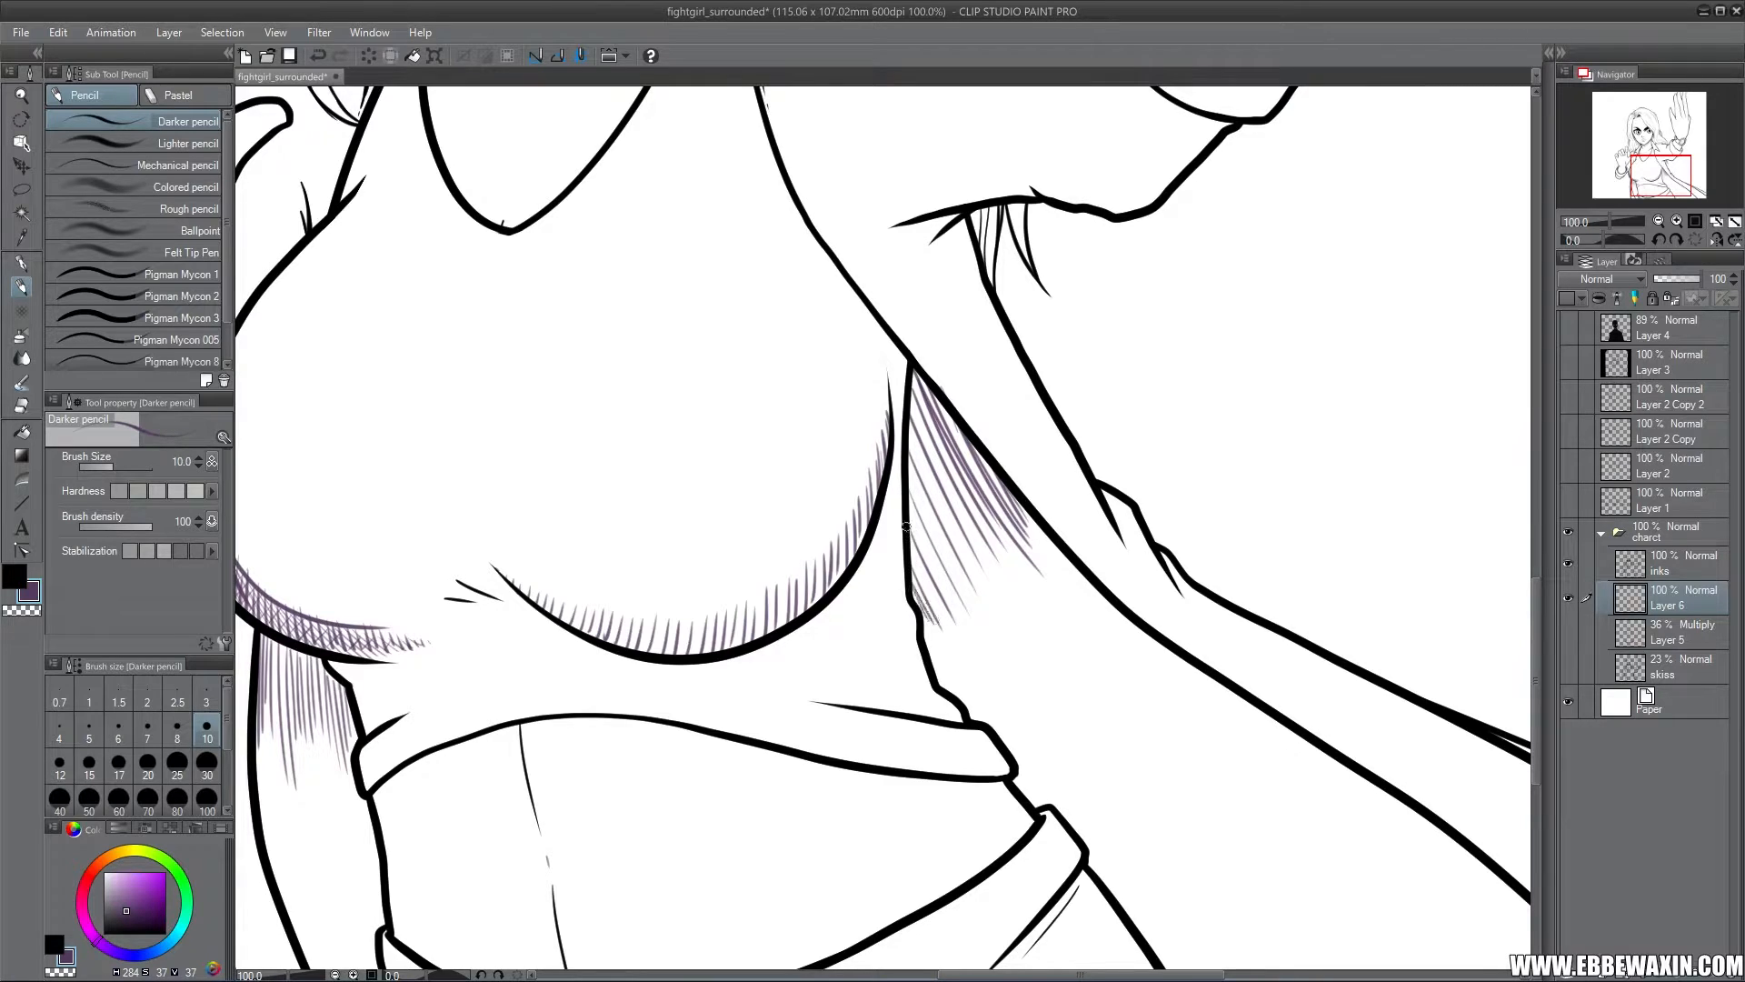
{"action": "left_click_drag", "start_coordinate": [908, 540], "coordinate": [947, 620]}
{"action": "left_click_drag", "start_coordinate": [905, 503], "coordinate": [946, 590]}
{"action": "left_click_drag", "start_coordinate": [910, 467], "coordinate": [953, 544]}
{"action": "left_click_drag", "start_coordinate": [917, 495], "coordinate": [948, 560]}
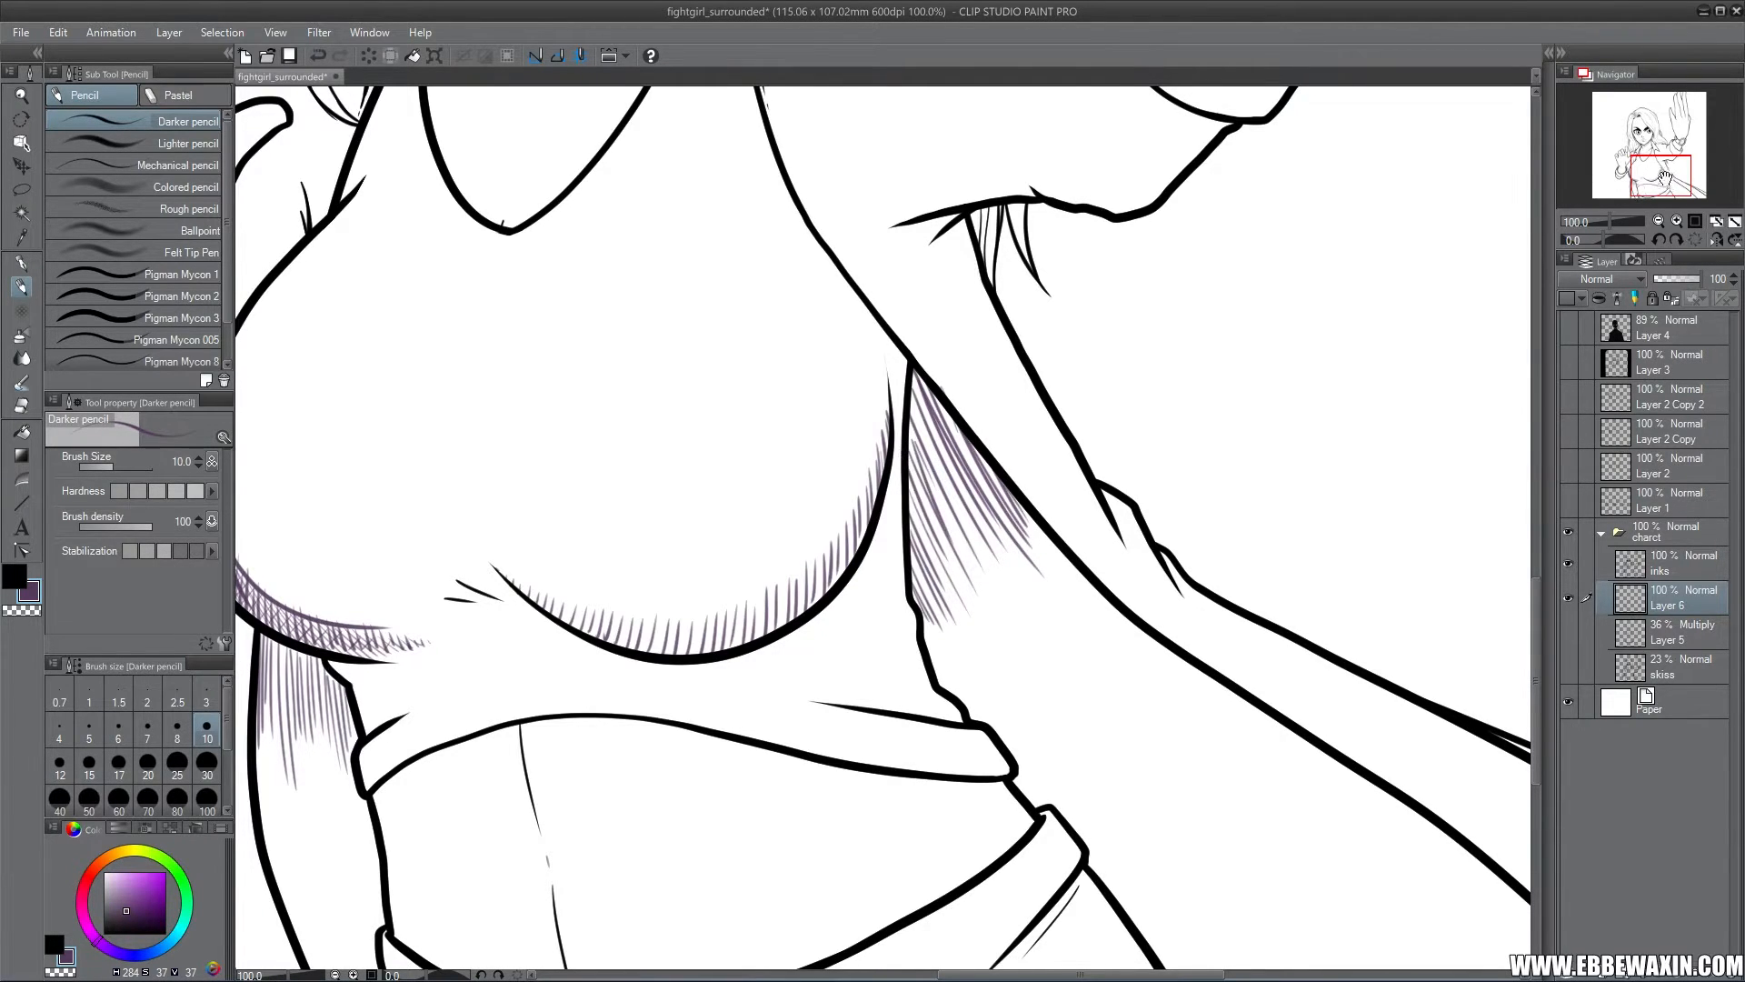
Hatch the raised wrist below the watch, darken the cuff's inner openings and draw an upward arrow across the cuff
{"action": "left_click_drag", "start_coordinate": [1666, 177], "coordinate": [1665, 149]}
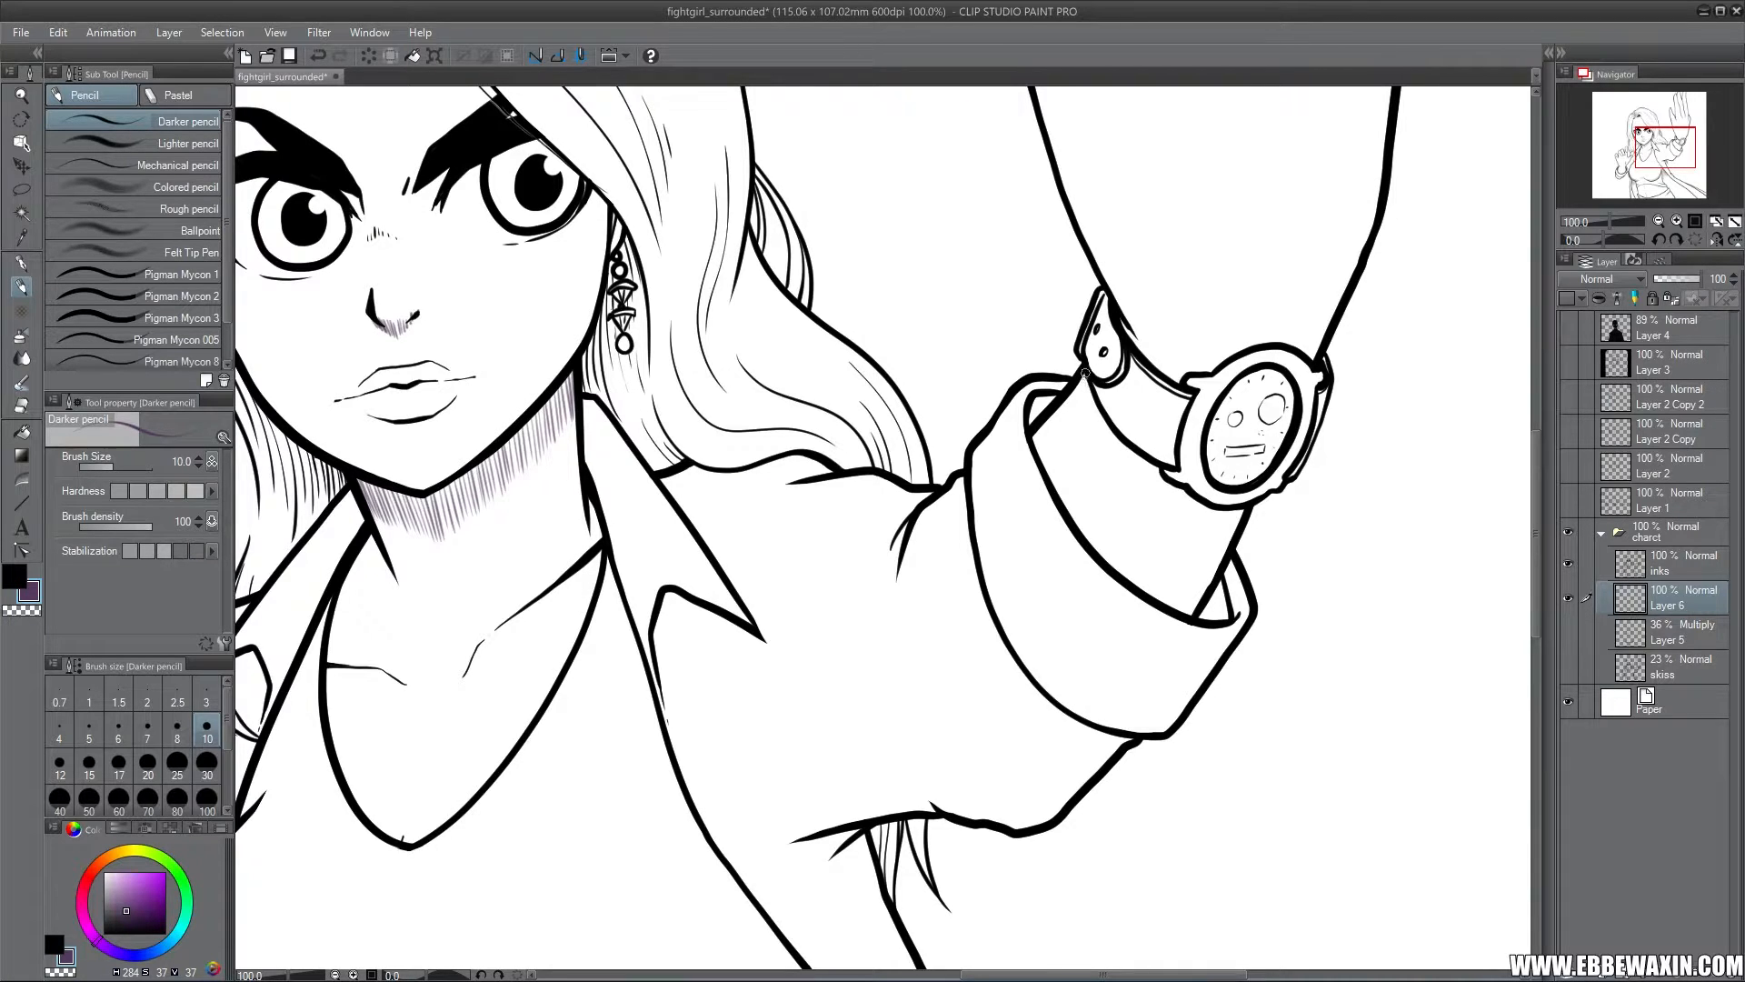
{"action": "mouse_move", "coordinate": [1088, 377]}
{"action": "left_mouse_down"}
{"action": "mouse_move", "coordinate": [1123, 466]}
{"action": "mouse_move", "coordinate": [1154, 462]}
{"action": "mouse_move", "coordinate": [1153, 494]}
{"action": "mouse_move", "coordinate": [1173, 482]}
{"action": "mouse_move", "coordinate": [1241, 520]}
{"action": "left_mouse_up"}
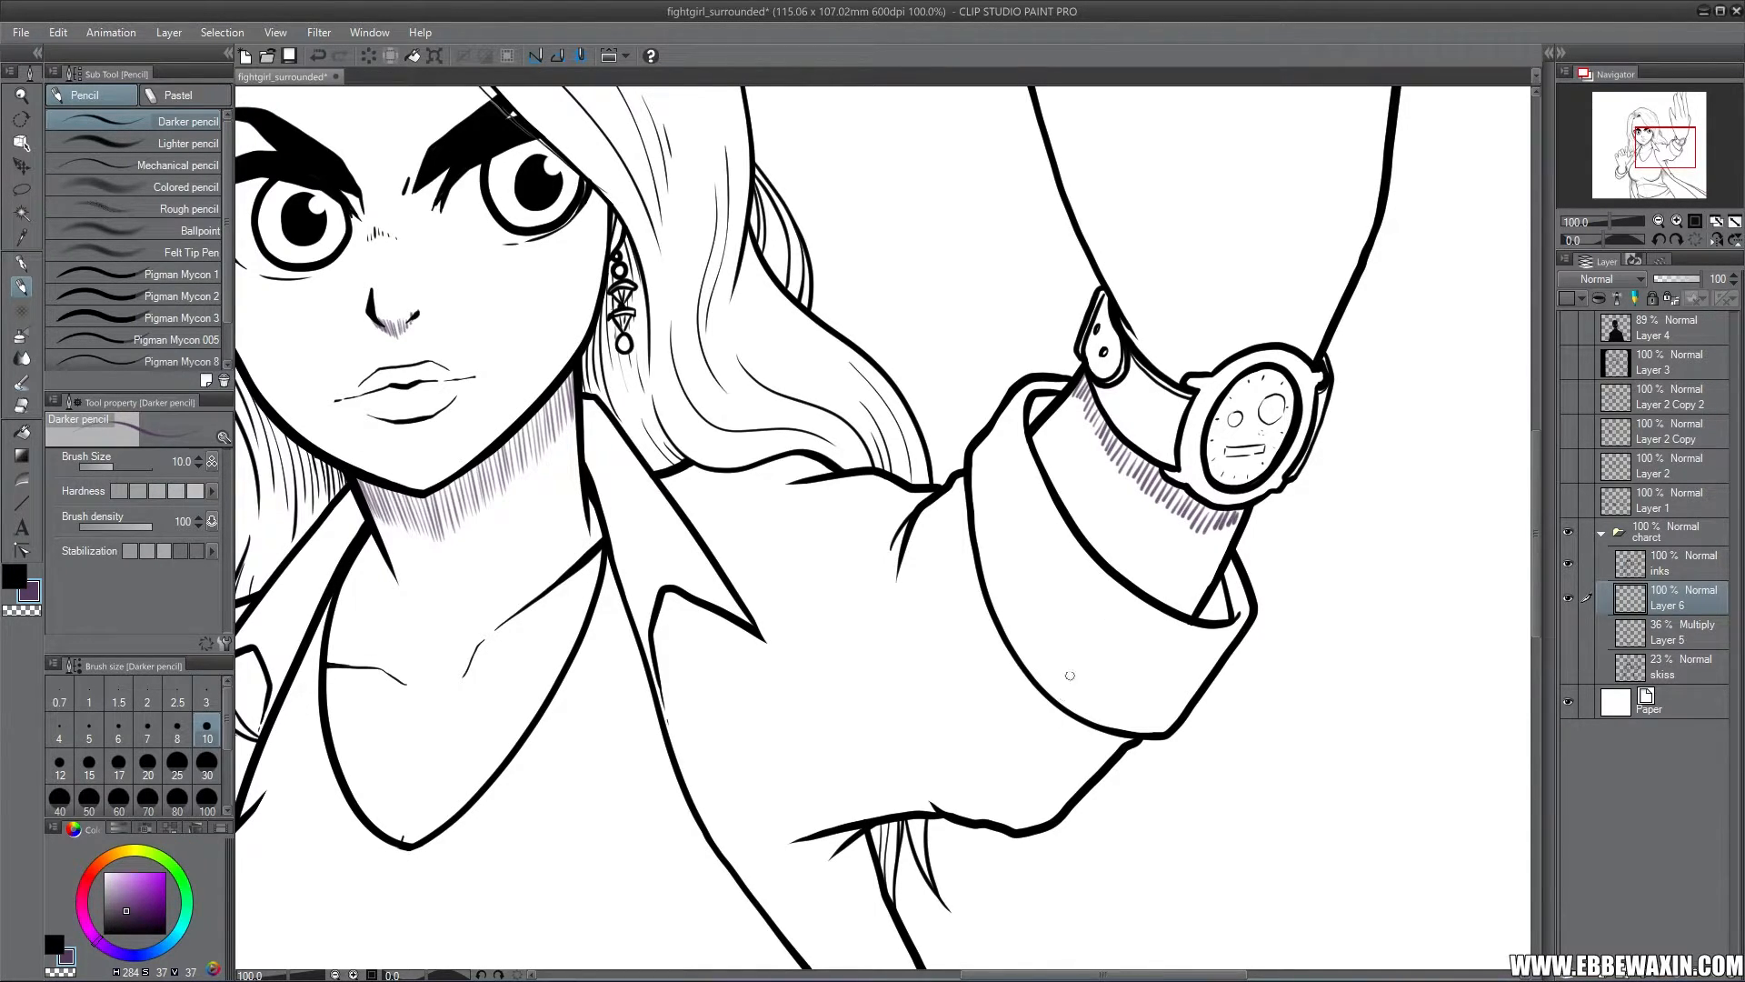
{"action": "left_click_drag", "start_coordinate": [1062, 697], "coordinate": [1133, 612]}
{"action": "left_click_drag", "start_coordinate": [1040, 396], "coordinate": [1035, 411]}
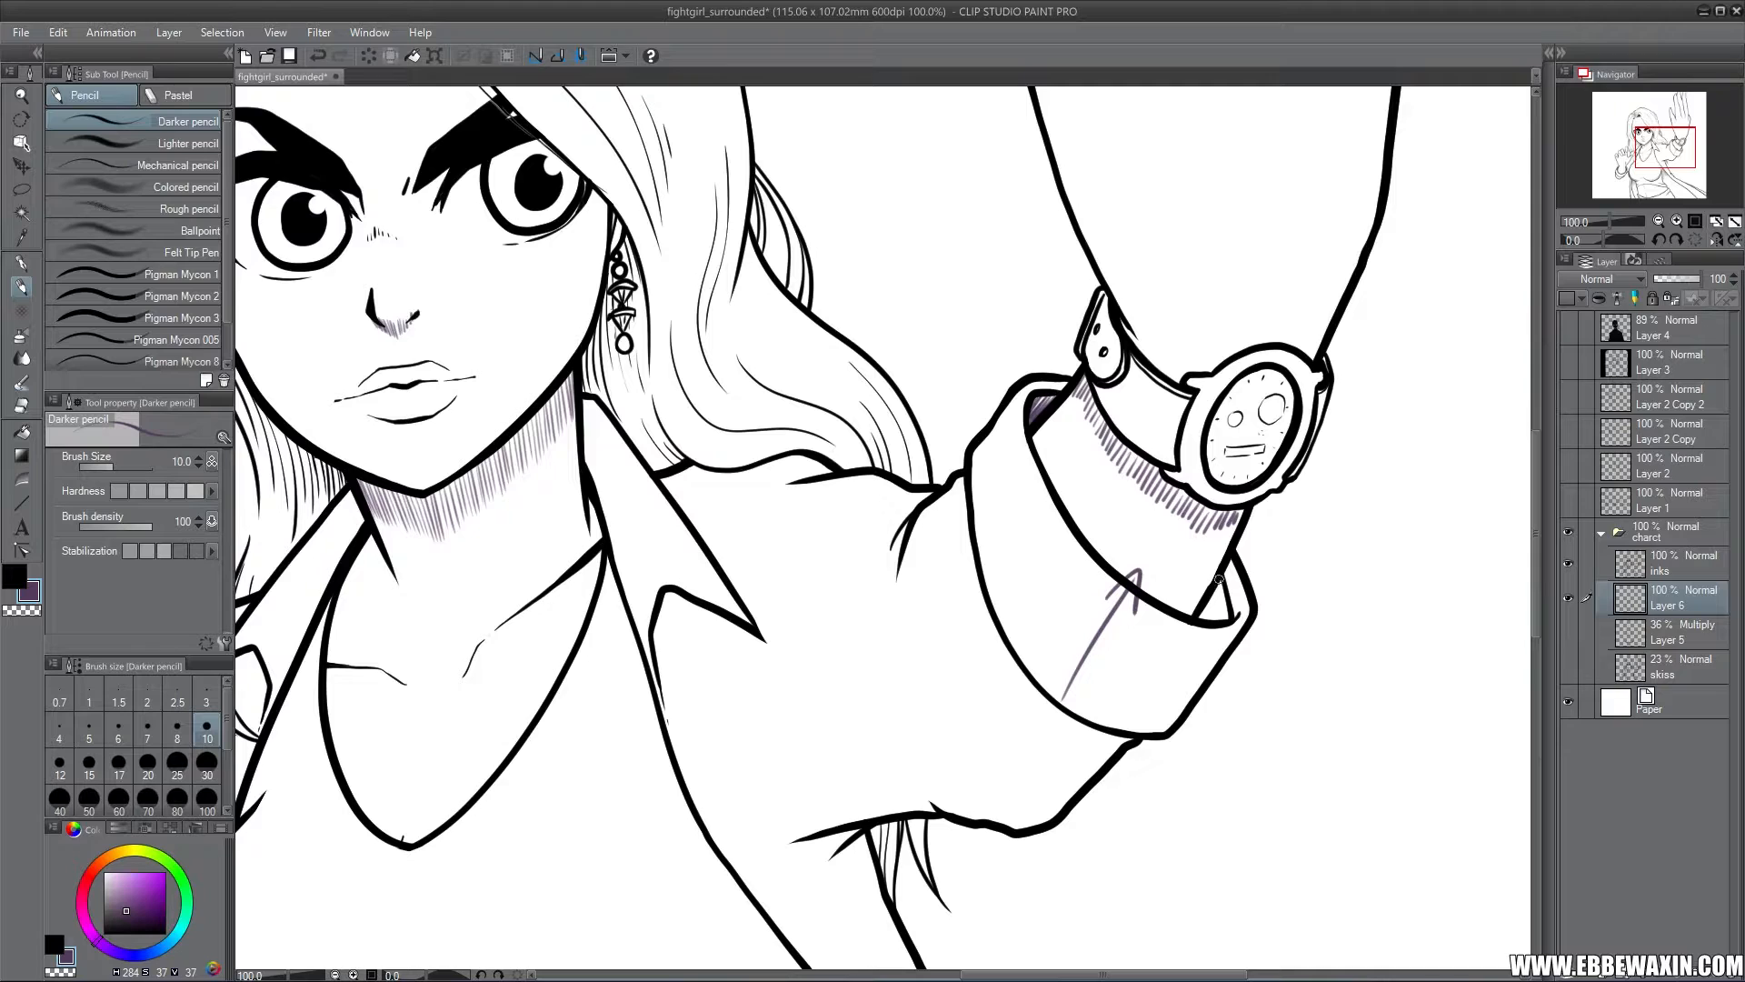
{"action": "mouse_move", "coordinate": [1220, 579]}
{"action": "left_mouse_down"}
{"action": "mouse_move", "coordinate": [1207, 611]}
{"action": "mouse_move", "coordinate": [1225, 611]}
{"action": "left_mouse_up"}
Turn the purple hatching black with a Hue/Saturation/Luminosity correction of saturation -100 and brightness -100
{"action": "mouse_move", "coordinate": [1662, 157]}
{"action": "left_mouse_down"}
{"action": "mouse_move", "coordinate": [1665, 139]}
{"action": "mouse_move", "coordinate": [1641, 159]}
{"action": "left_mouse_up"}
{"action": "left_click", "coordinate": [1657, 219]}
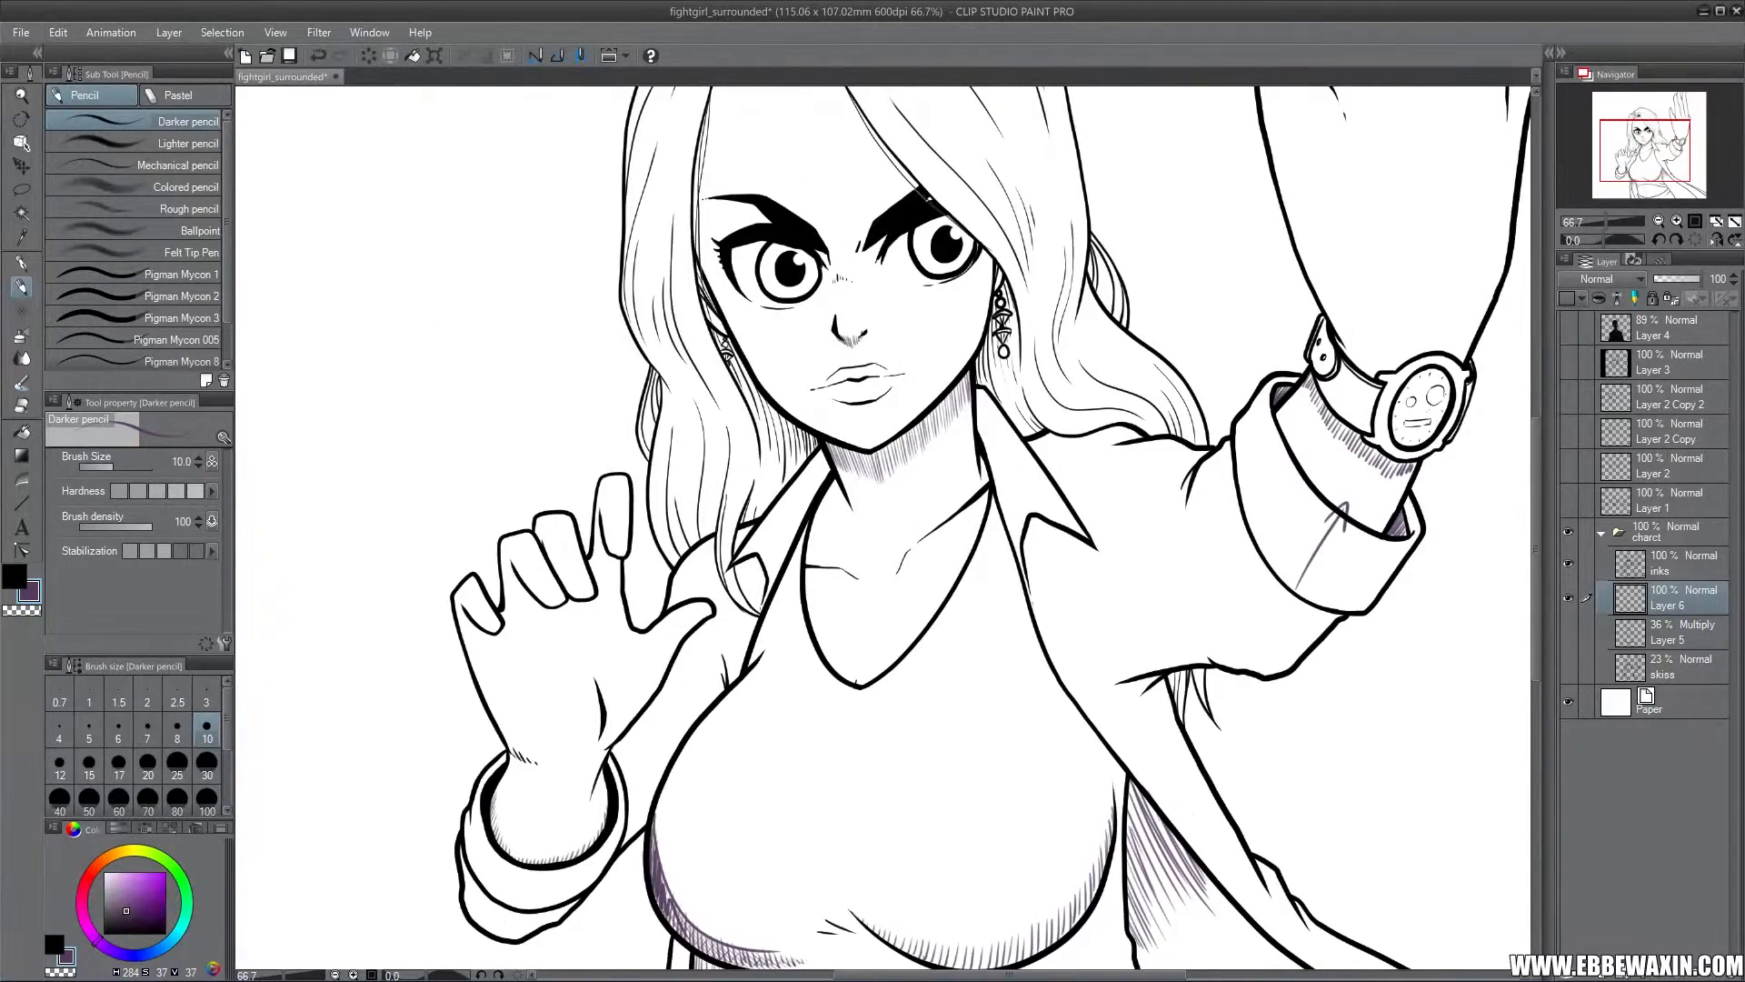
{"action": "left_click", "coordinate": [58, 33]}
{"action": "left_click", "coordinate": [414, 406]}
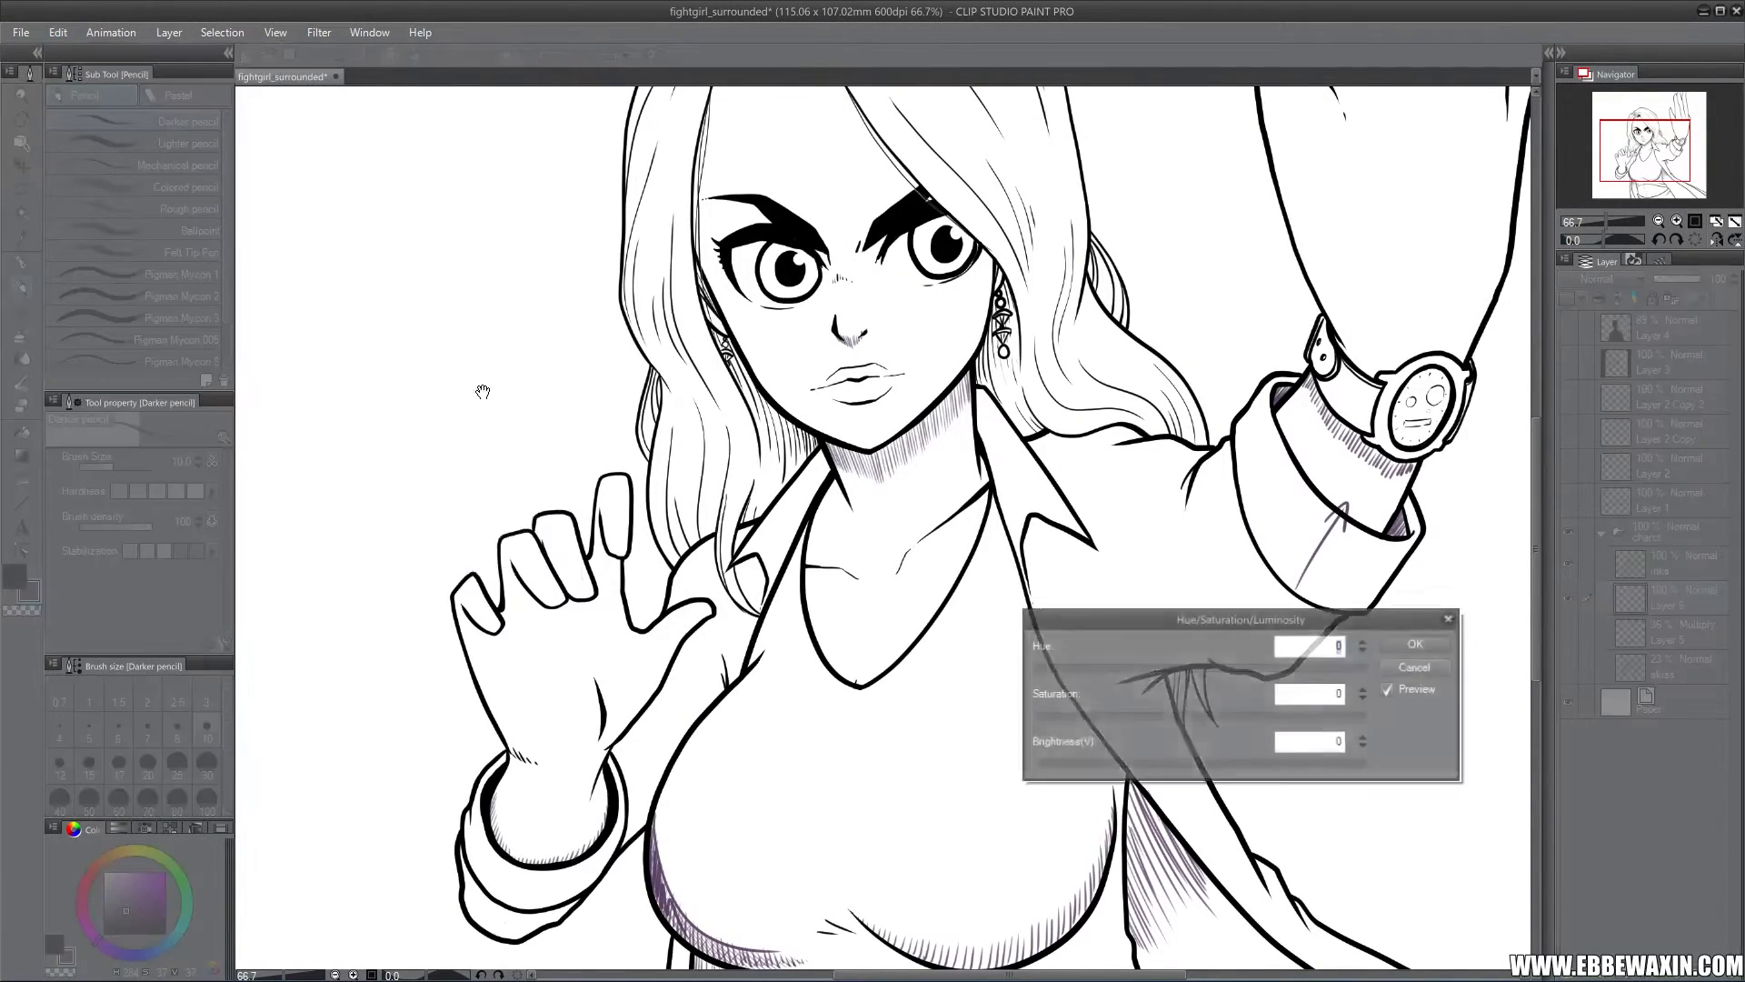
{"action": "left_click_drag", "start_coordinate": [1062, 720], "coordinate": [1036, 718]}
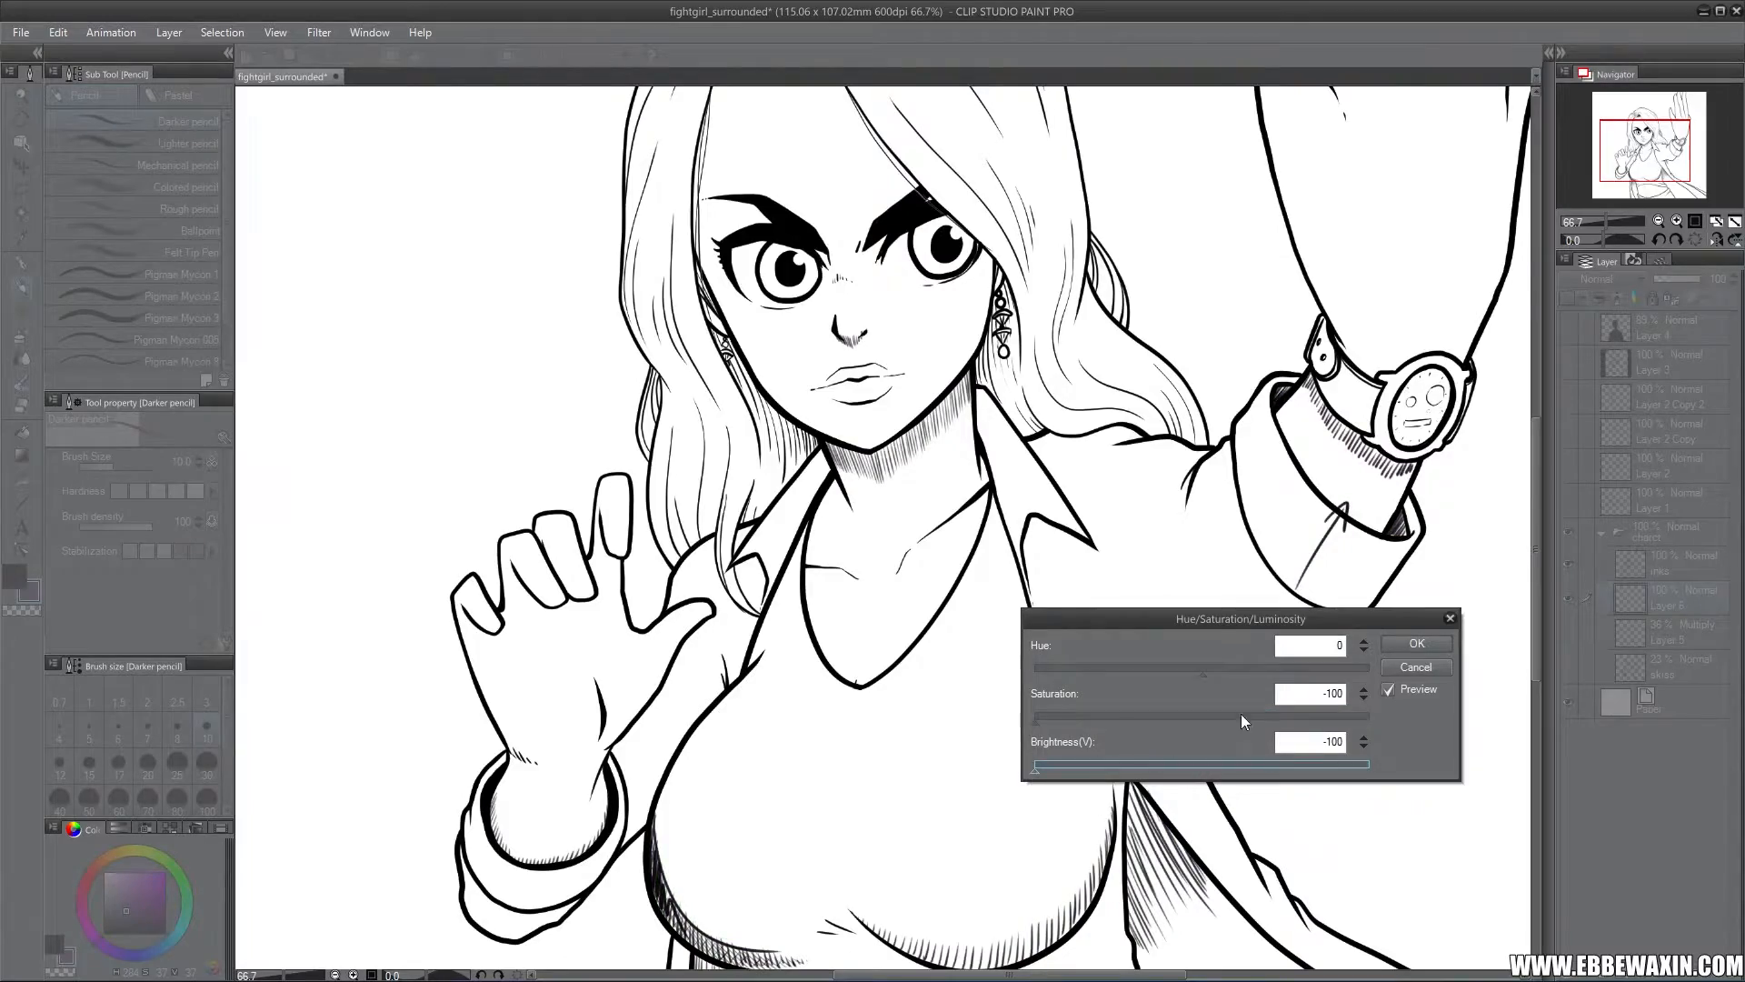
{"action": "left_click", "coordinate": [1419, 644]}
Hide the hatching layer and add a new empty layer directly above it
{"action": "mouse_move", "coordinate": [1641, 162]}
{"action": "left_mouse_down"}
{"action": "mouse_move", "coordinate": [1641, 192]}
{"action": "mouse_move", "coordinate": [1640, 146]}
{"action": "mouse_move", "coordinate": [1671, 156]}
{"action": "mouse_move", "coordinate": [1657, 142]}
{"action": "left_mouse_up"}
{"action": "left_click", "coordinate": [1678, 221]}
{"action": "left_click", "coordinate": [1568, 598]}
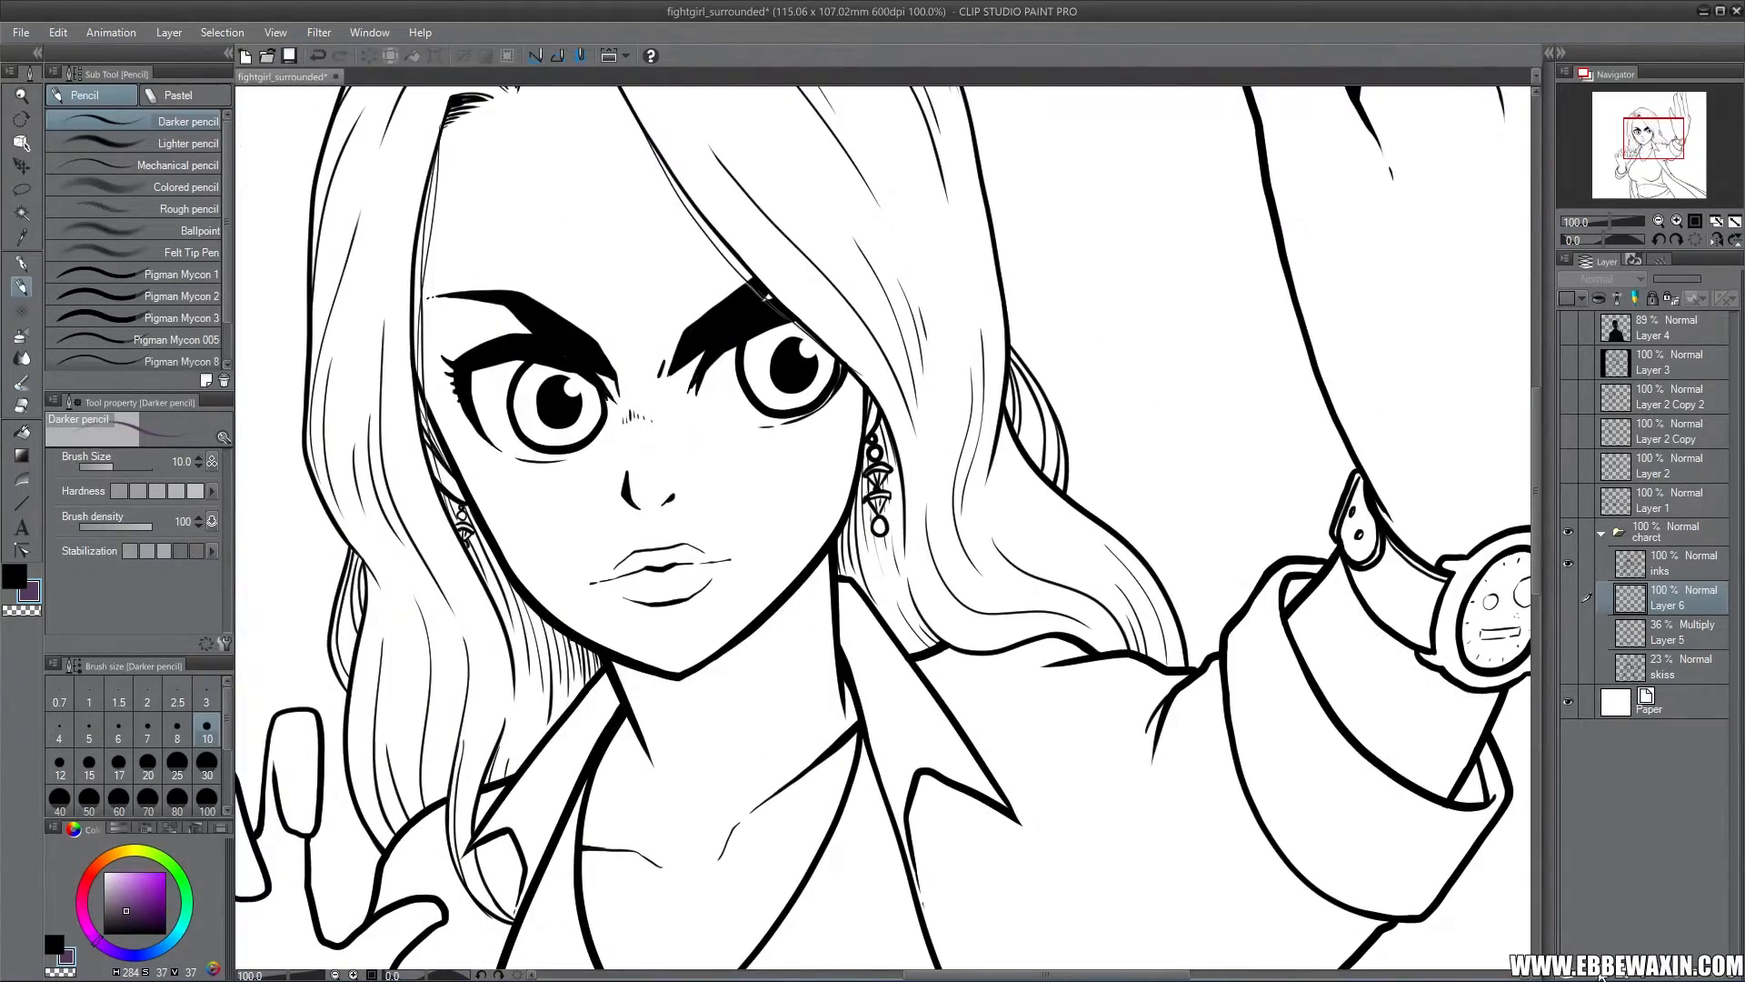
{"action": "key", "text": "ctrl+shift+n"}
Auto-select all background areas around the figure with reference to other layers, and invert the selection to cover the character
{"action": "left_click", "coordinate": [1659, 220]}
{"action": "left_click_drag", "start_coordinate": [1653, 150], "coordinate": [1646, 154]}
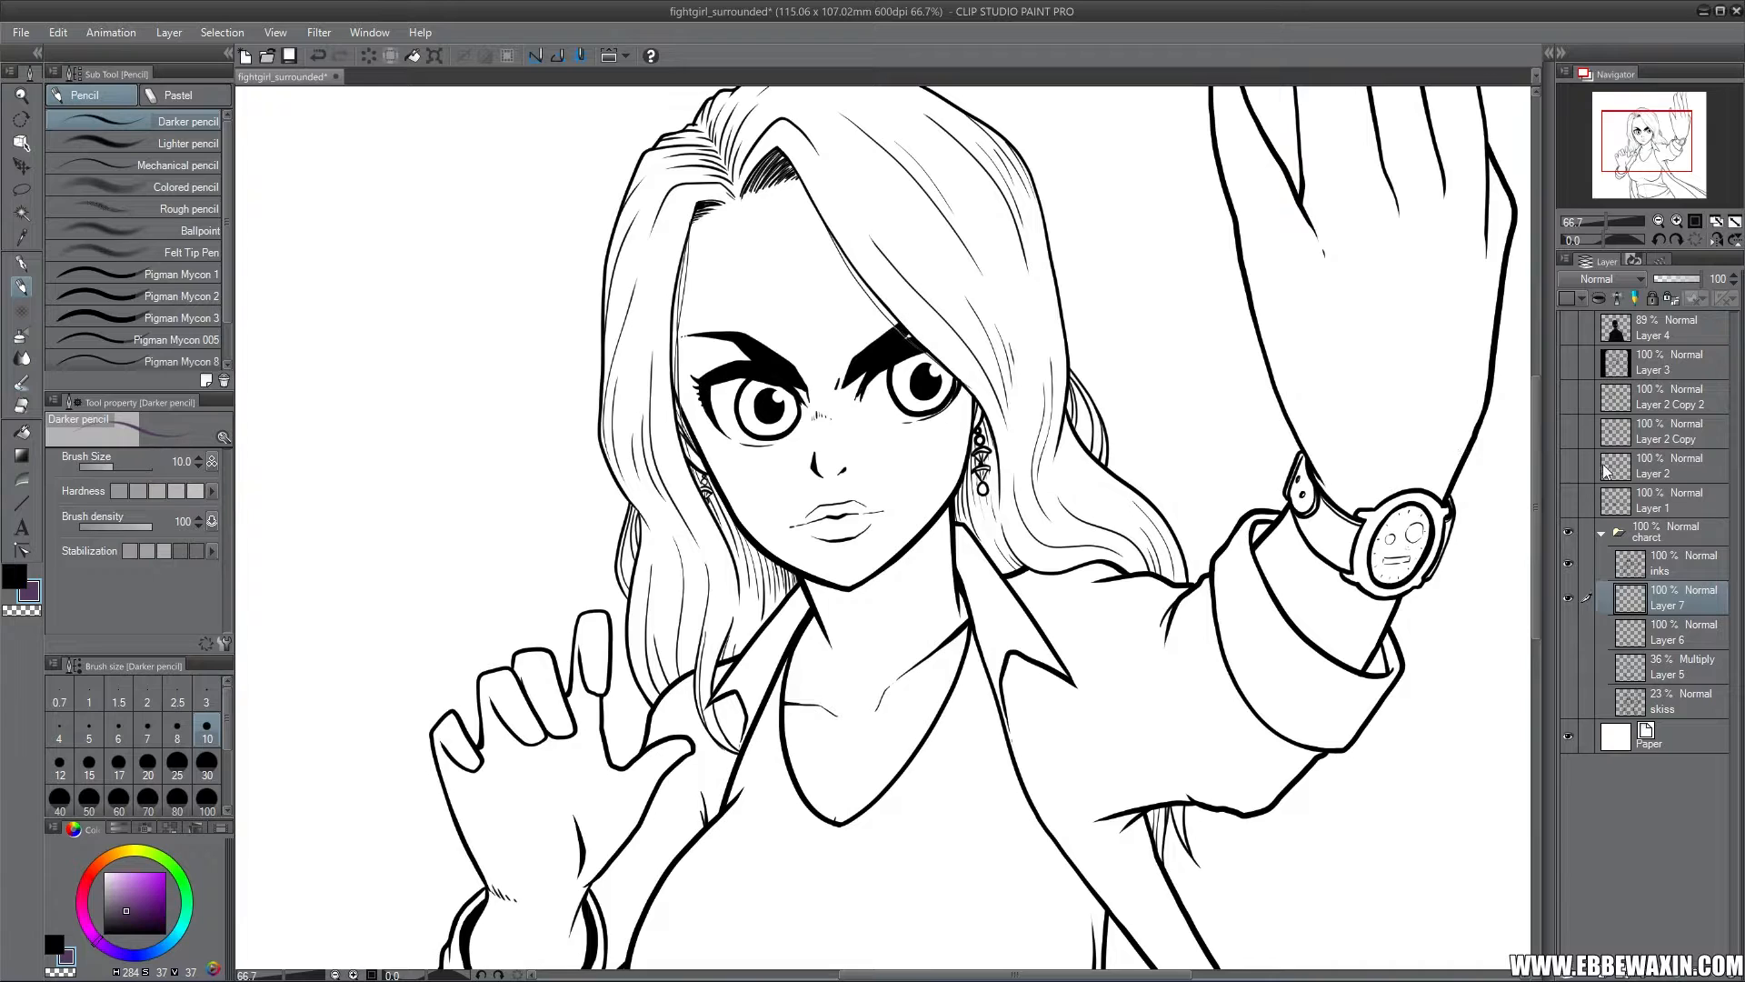
{"action": "left_click", "coordinate": [1659, 220]}
{"action": "left_click_drag", "start_coordinate": [1645, 152], "coordinate": [1644, 168]}
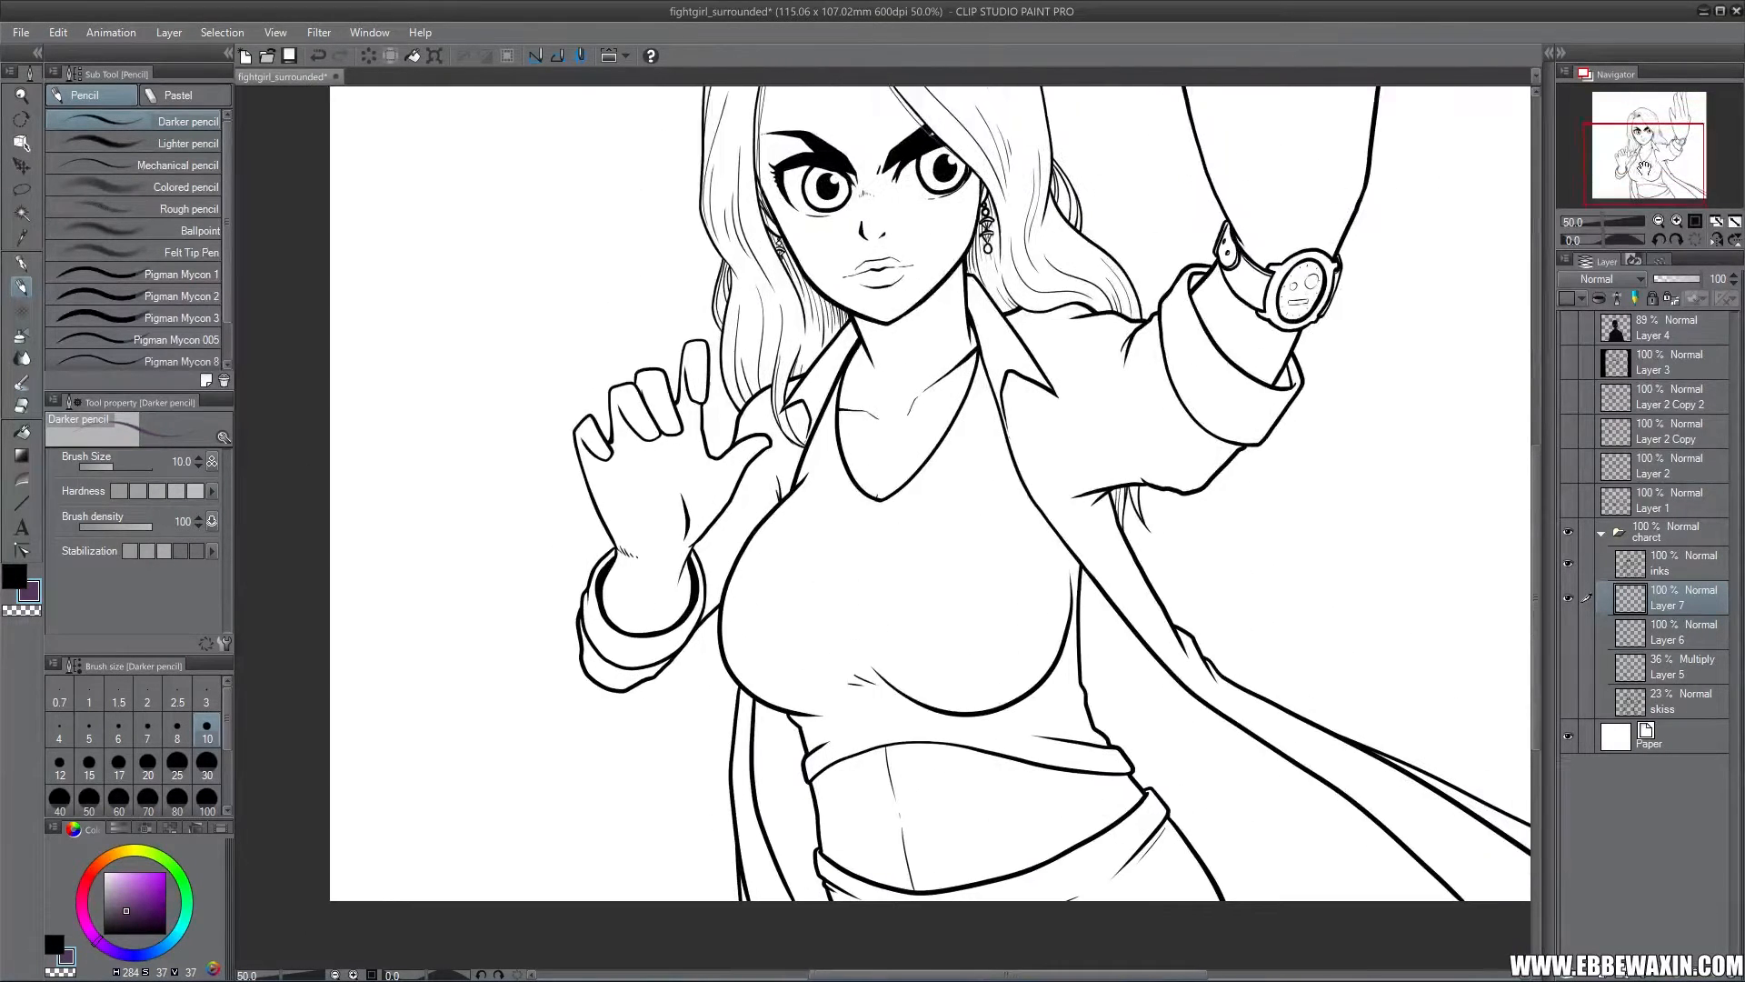
{"action": "left_click", "coordinate": [21, 212]}
{"action": "left_click", "coordinate": [676, 248]}
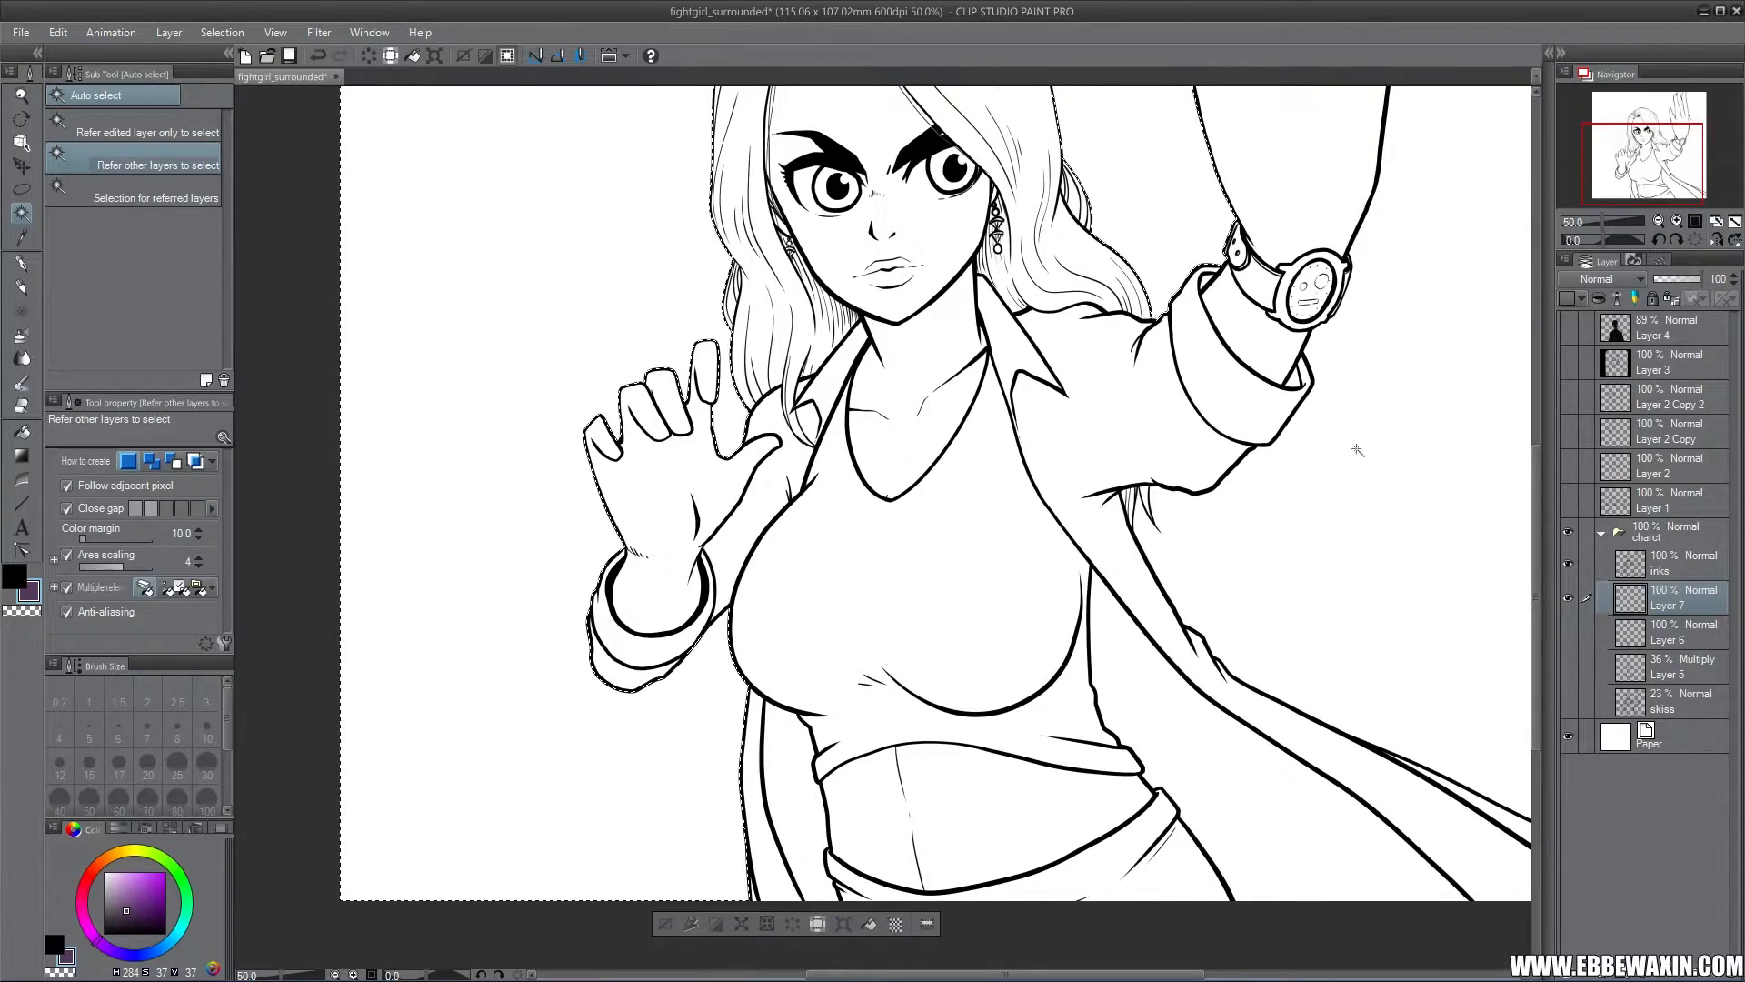
{"action": "left_click", "coordinate": [1325, 452], "text": "shift"}
{"action": "left_click_drag", "start_coordinate": [1650, 153], "coordinate": [1648, 128]}
{"action": "left_click", "coordinate": [1252, 168], "text": "shift"}
{"action": "scroll", "coordinate": [1300, 182], "scroll_direction": "down", "scroll_amount": 5}
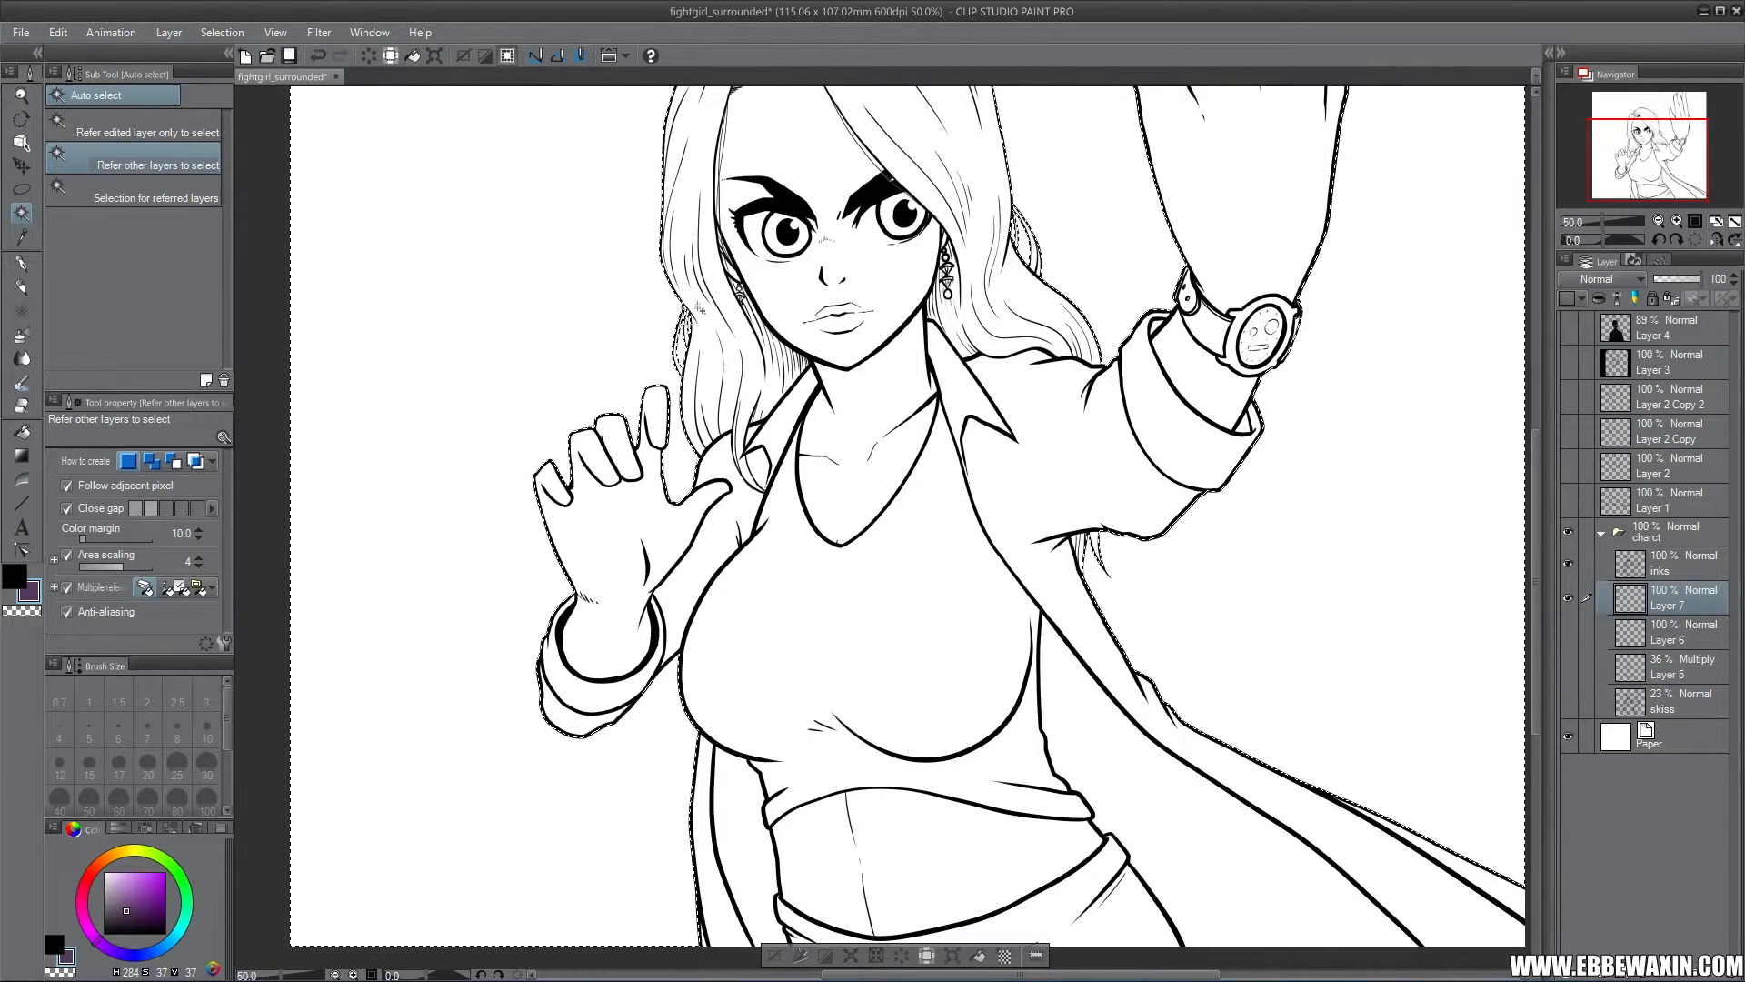
{"action": "left_click", "coordinate": [225, 32]}
{"action": "left_click", "coordinate": [329, 118]}
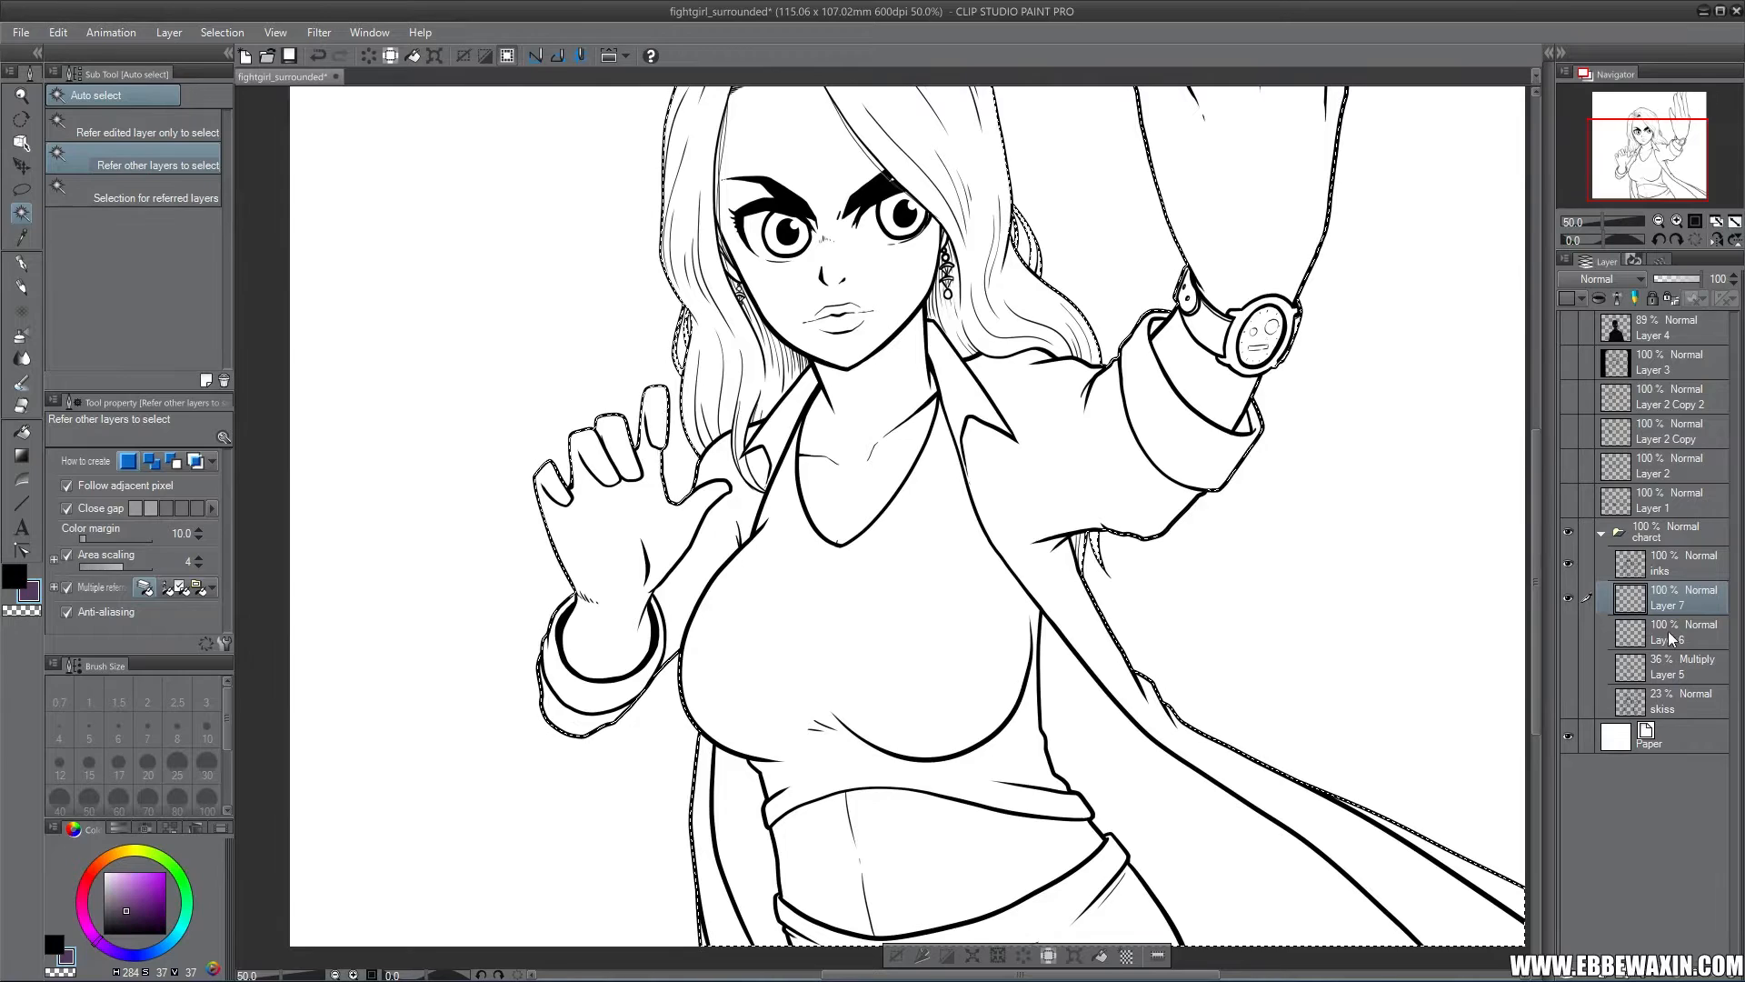
Fill the selected character silhouette with the dark purple on the new layer and clear the selection
{"action": "left_click", "coordinate": [1101, 957]}
{"action": "left_click", "coordinate": [21, 190]}
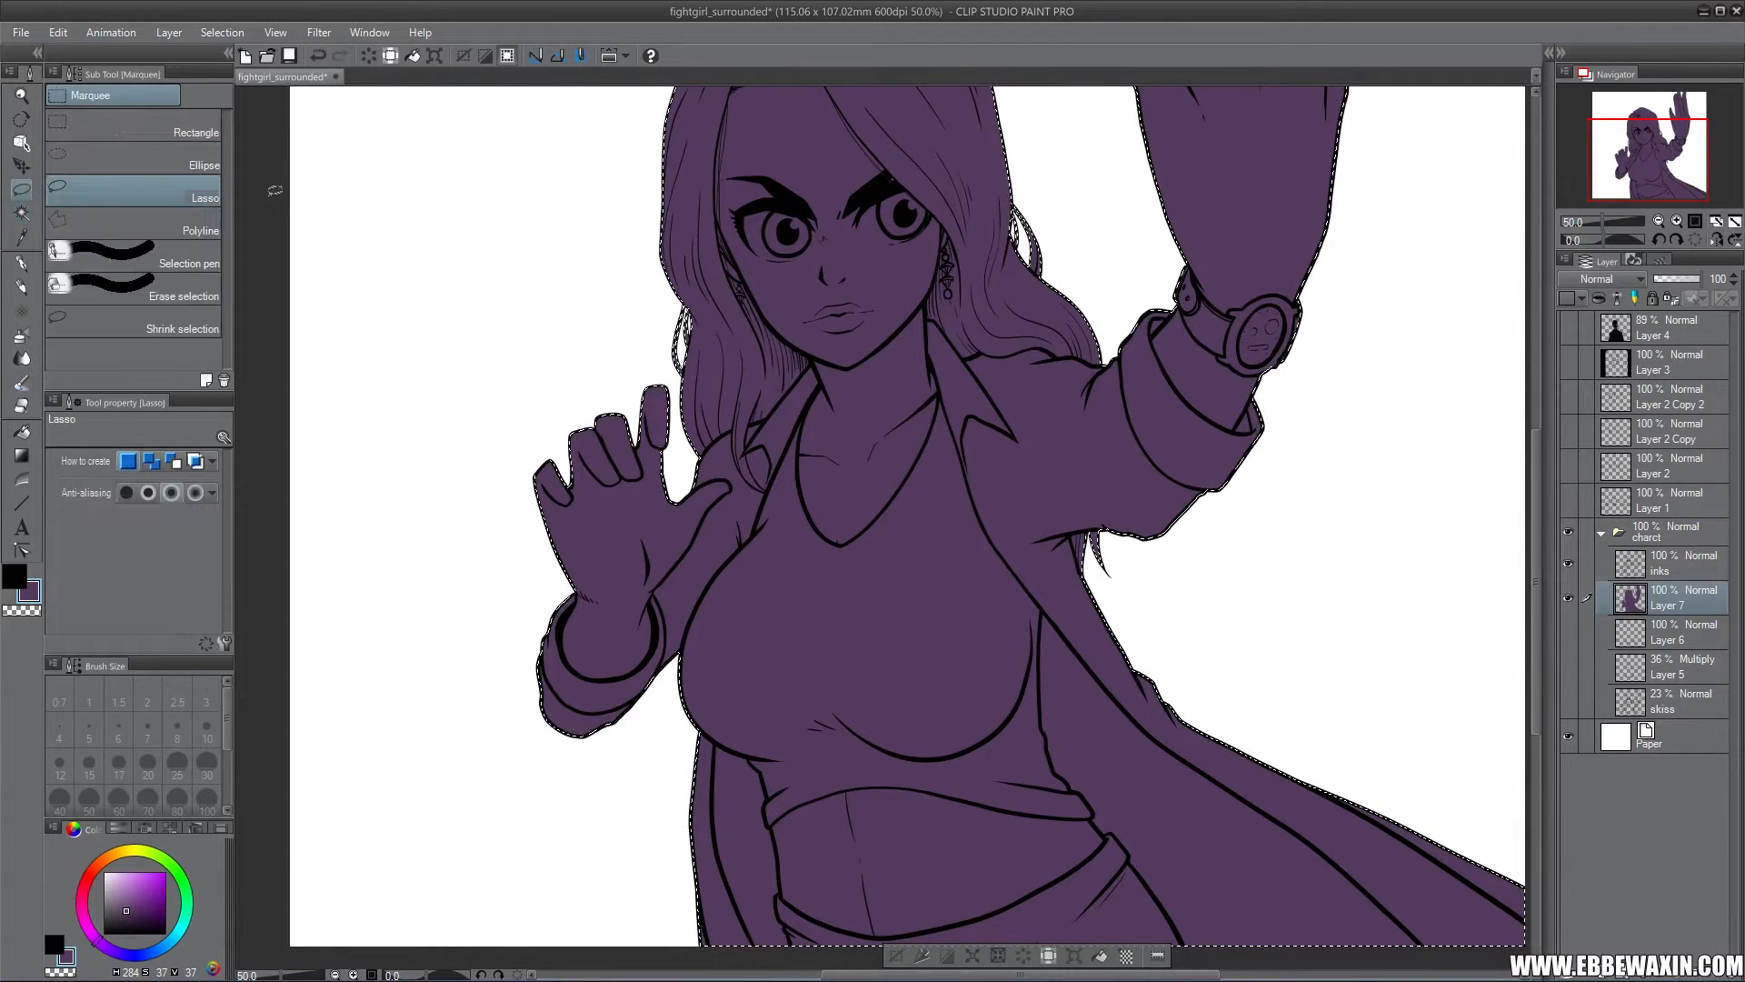
{"action": "left_click", "coordinate": [296, 173]}
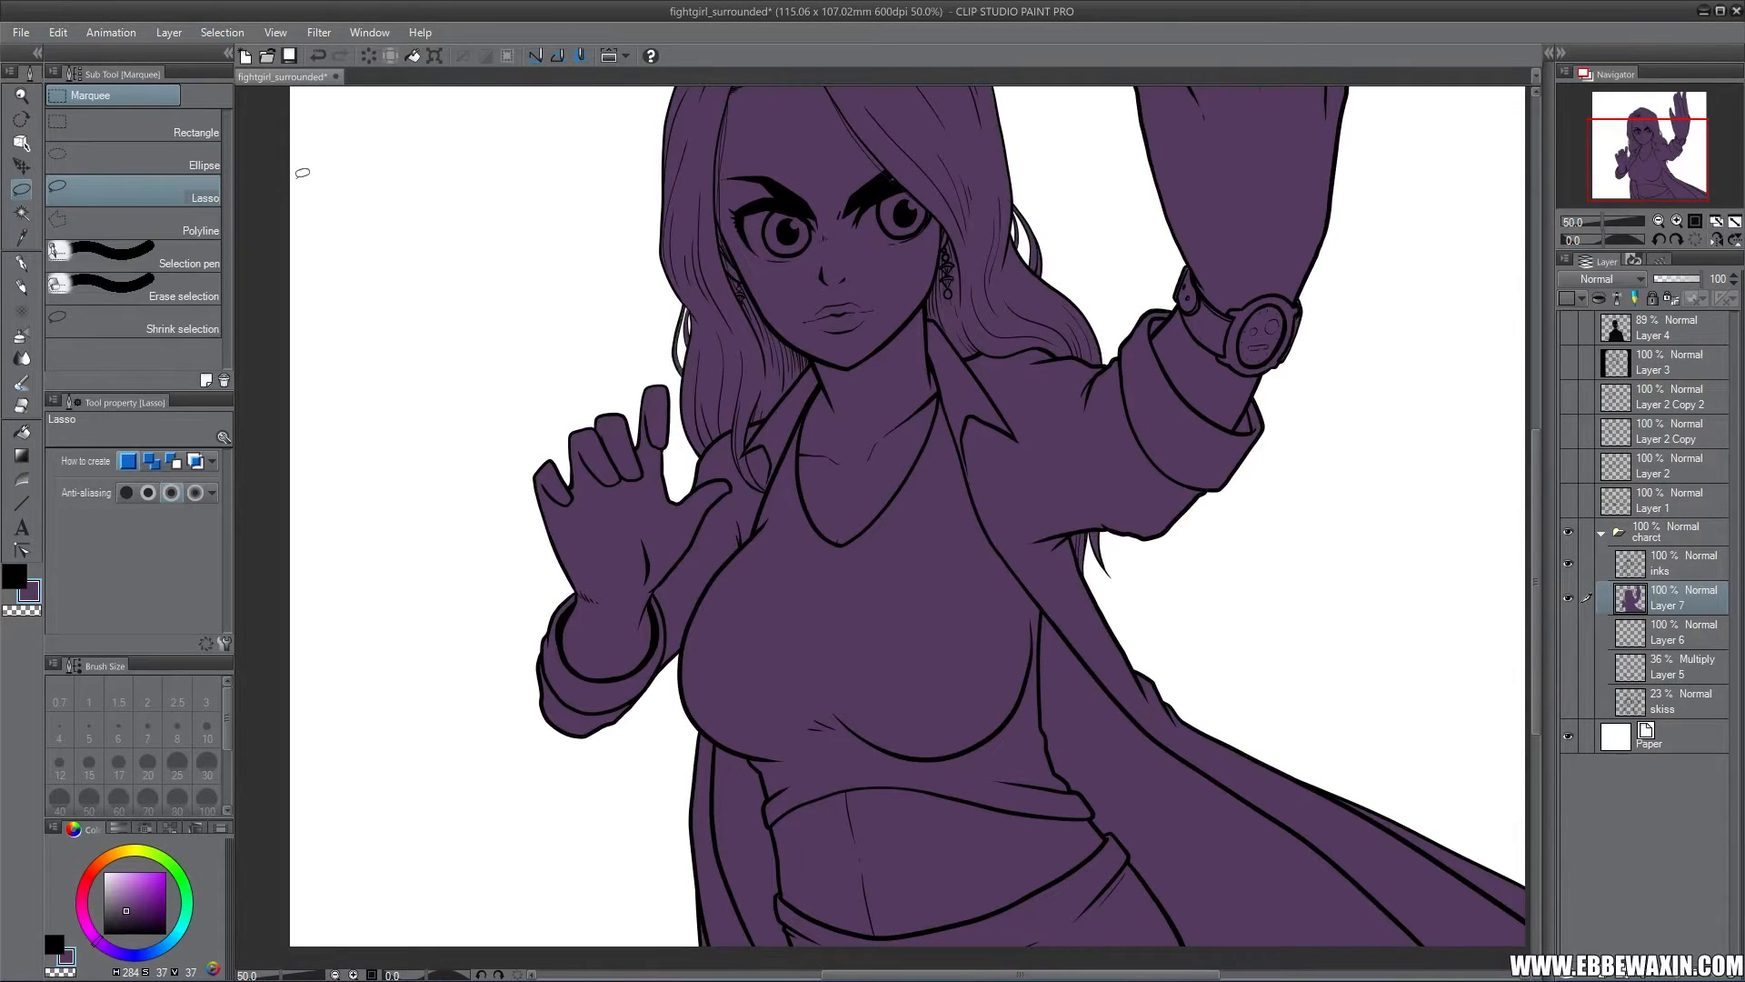
Erase the purple spill in the gap between the raised hand's fingers with the Cy Eraser at size 10
{"action": "left_click", "coordinate": [1678, 222]}
{"action": "left_click", "coordinate": [1678, 223]}
{"action": "left_click_drag", "start_coordinate": [1644, 153], "coordinate": [1671, 124]}
{"action": "left_click", "coordinate": [22, 404]}
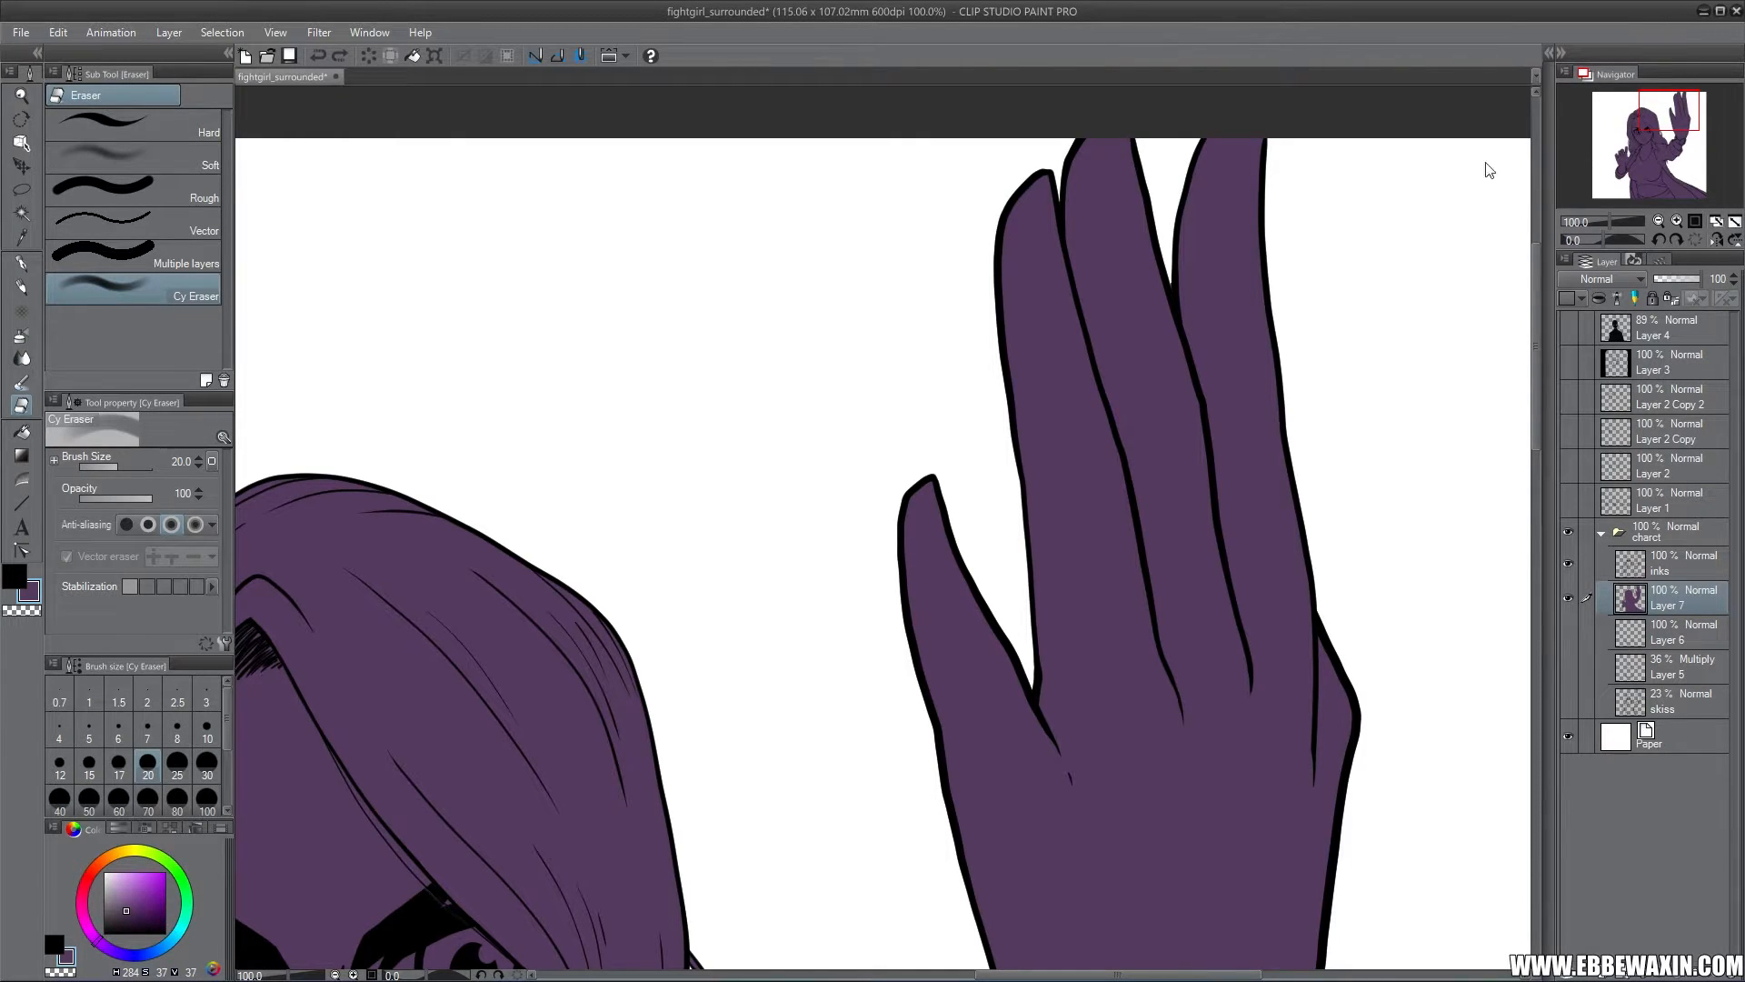
{"action": "left_click", "coordinate": [207, 736]}
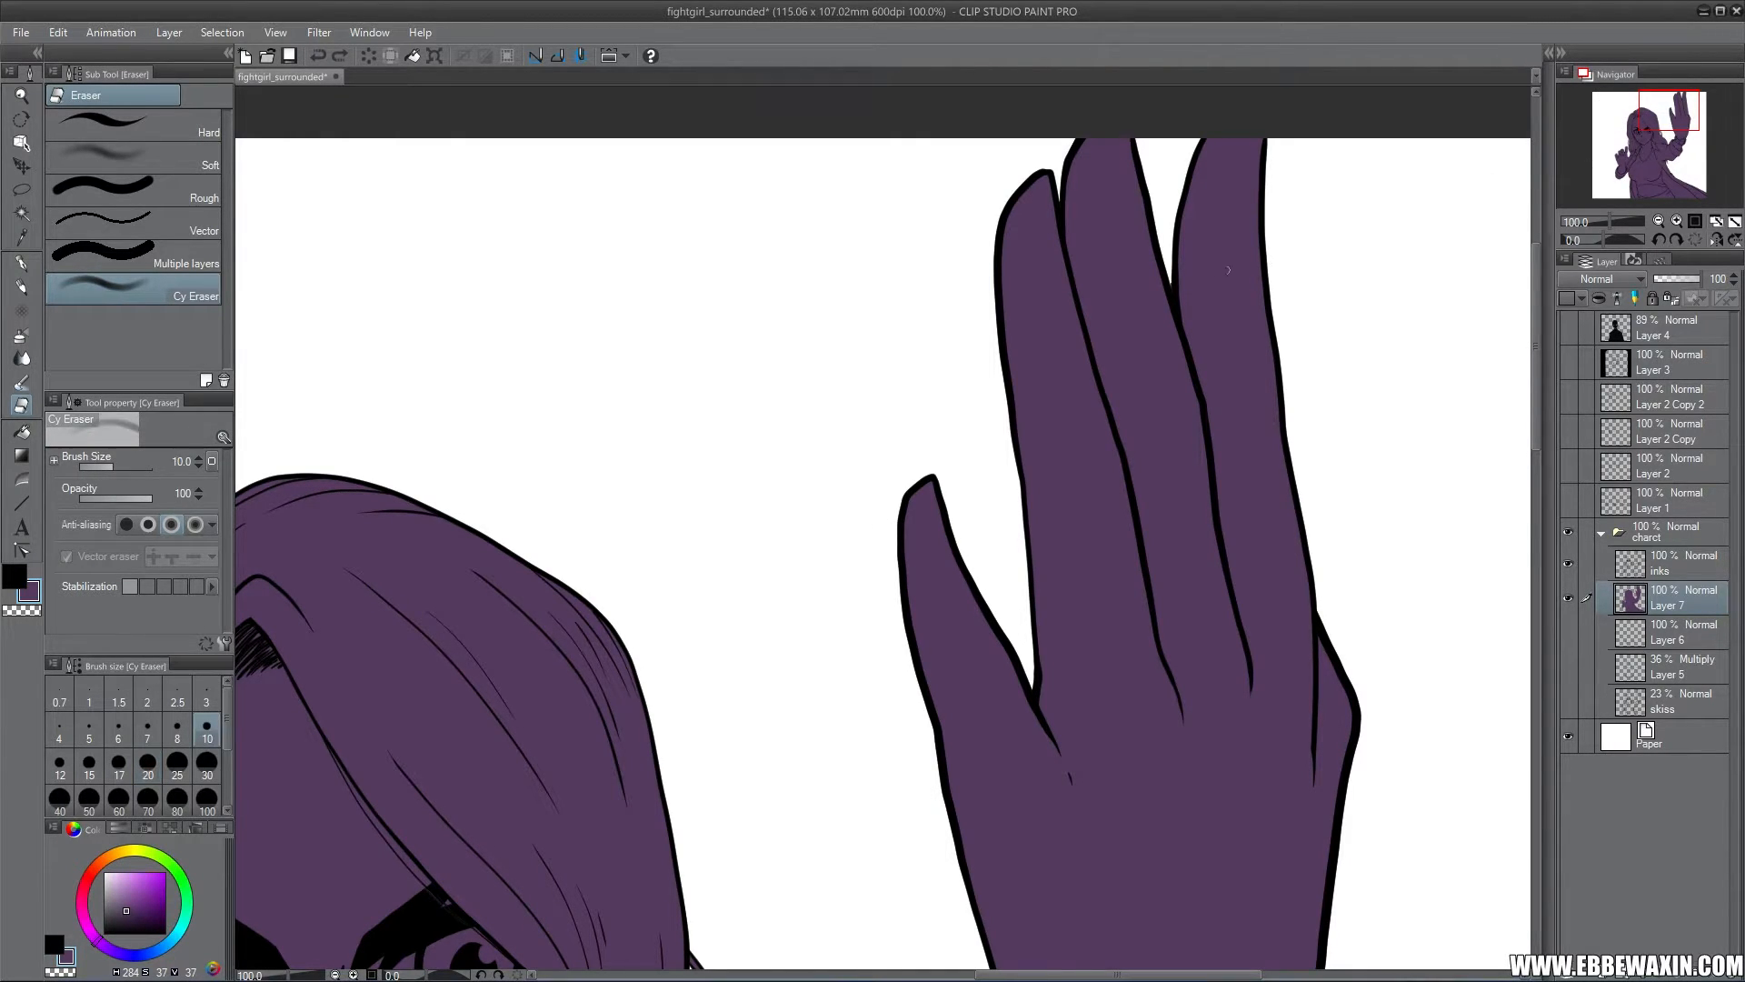
{"action": "left_click_drag", "start_coordinate": [1171, 281], "coordinate": [1168, 250]}
Lower the purple fill layer's opacity to 77%
{"action": "left_click_drag", "start_coordinate": [1681, 115], "coordinate": [1654, 162]}
{"action": "left_click", "coordinate": [1660, 221]}
{"action": "left_click", "coordinate": [1660, 221]}
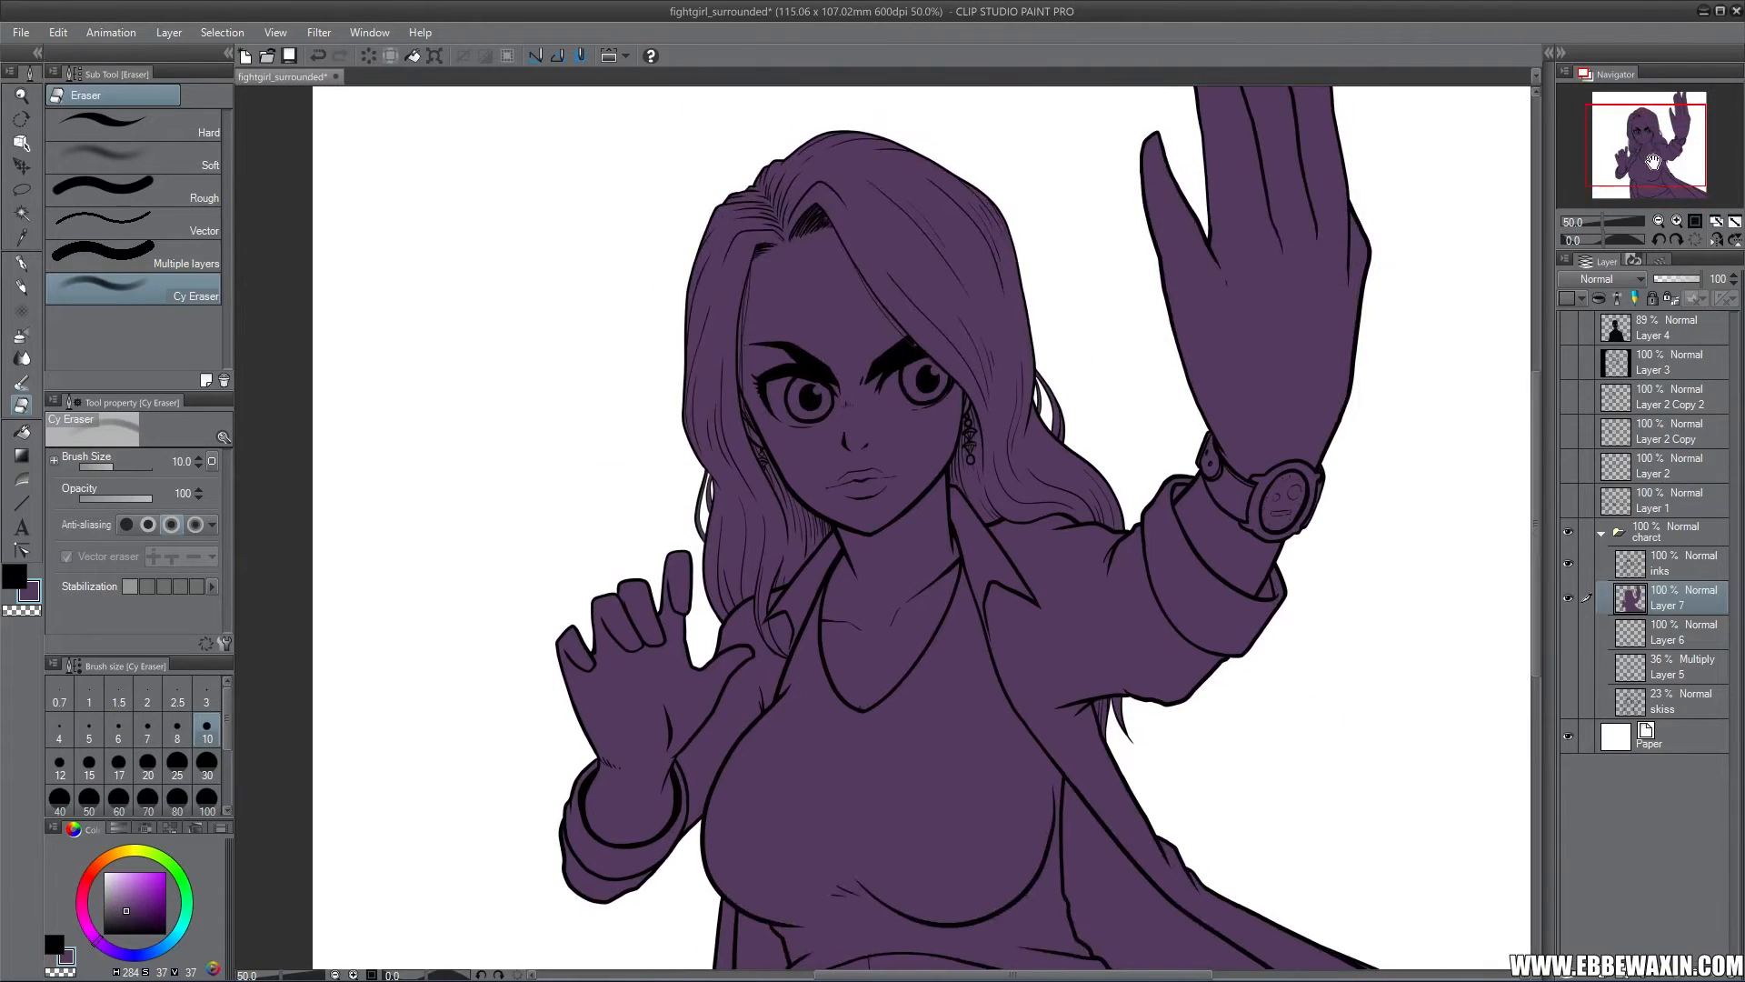
{"action": "left_click_drag", "start_coordinate": [1688, 285], "coordinate": [1694, 285]}
{"action": "left_click_drag", "start_coordinate": [1647, 148], "coordinate": [1630, 174]}
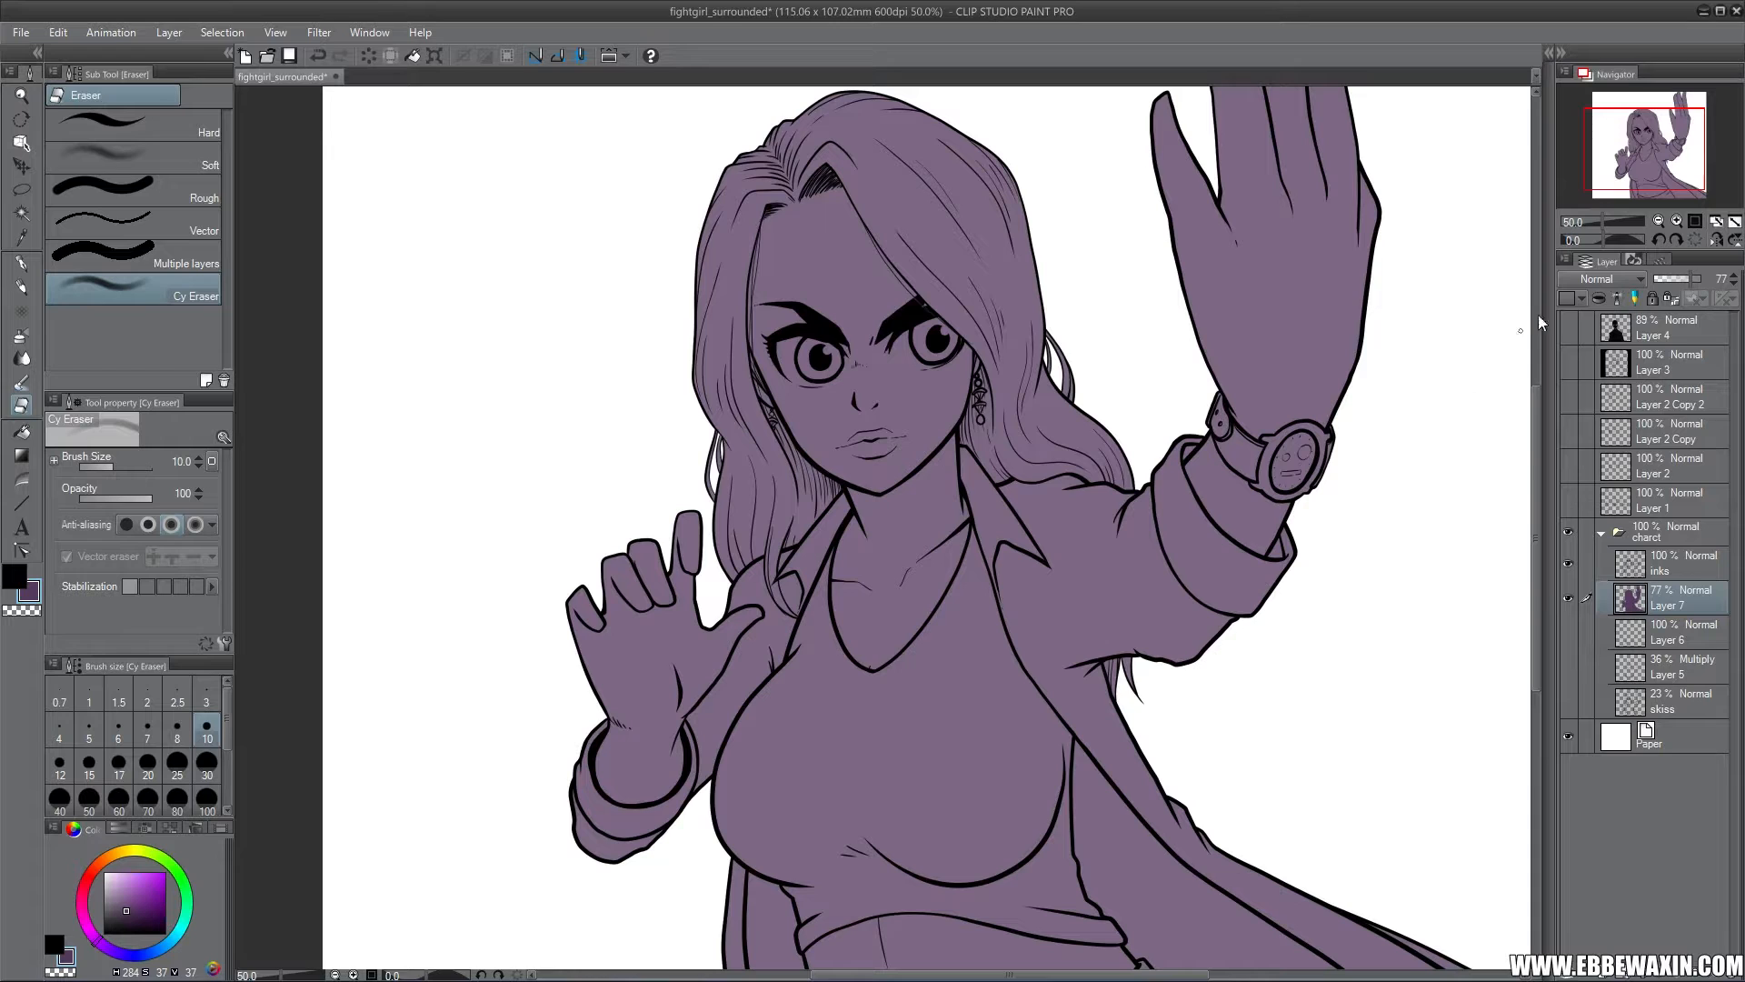
{"action": "left_click_drag", "start_coordinate": [1648, 154], "coordinate": [1653, 160]}
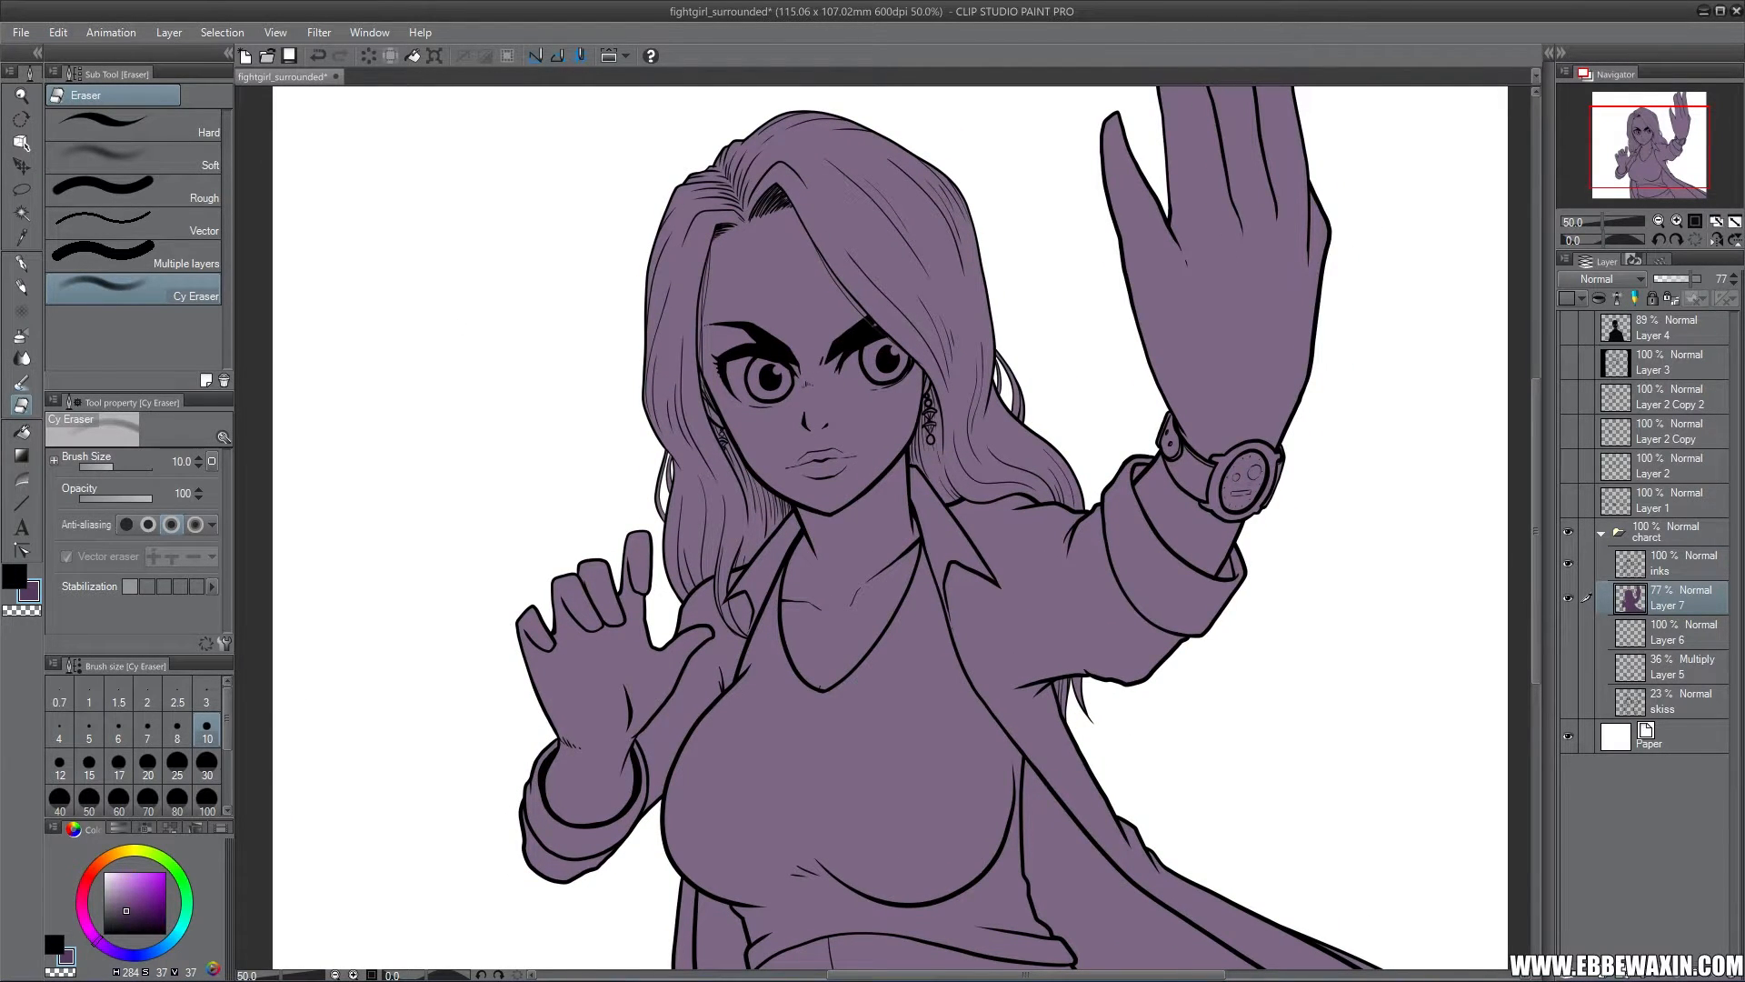
{"action": "mouse_move", "coordinate": [1647, 139]}
{"action": "left_mouse_down"}
{"action": "mouse_move", "coordinate": [1651, 170]}
{"action": "mouse_move", "coordinate": [1646, 124]}
{"action": "mouse_move", "coordinate": [1662, 113]}
{"action": "mouse_move", "coordinate": [1657, 142]}
{"action": "mouse_move", "coordinate": [1647, 126]}
{"action": "mouse_move", "coordinate": [1623, 143]}
{"action": "left_mouse_up"}
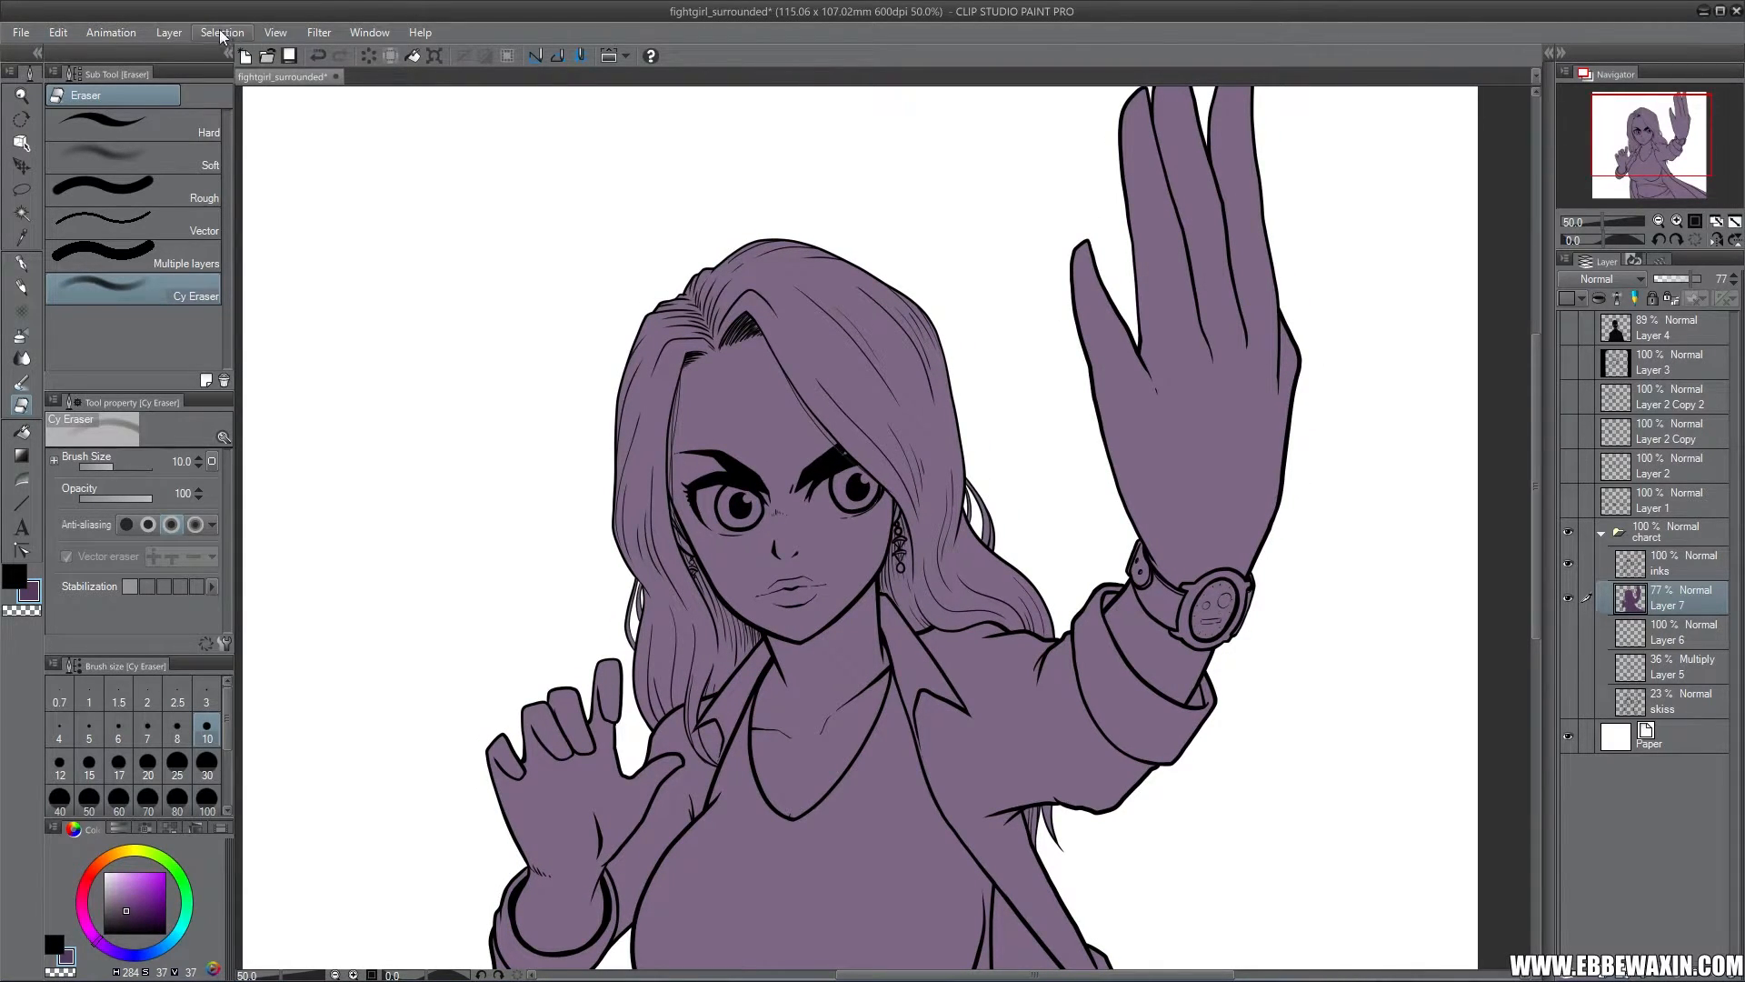
Toggle the purple fill layer's visibility to compare the figure with and without the tone
{"action": "left_click", "coordinate": [228, 33]}
{"action": "left_click", "coordinate": [1637, 129]}
{"action": "left_click_drag", "start_coordinate": [1659, 111], "coordinate": [1656, 130]}
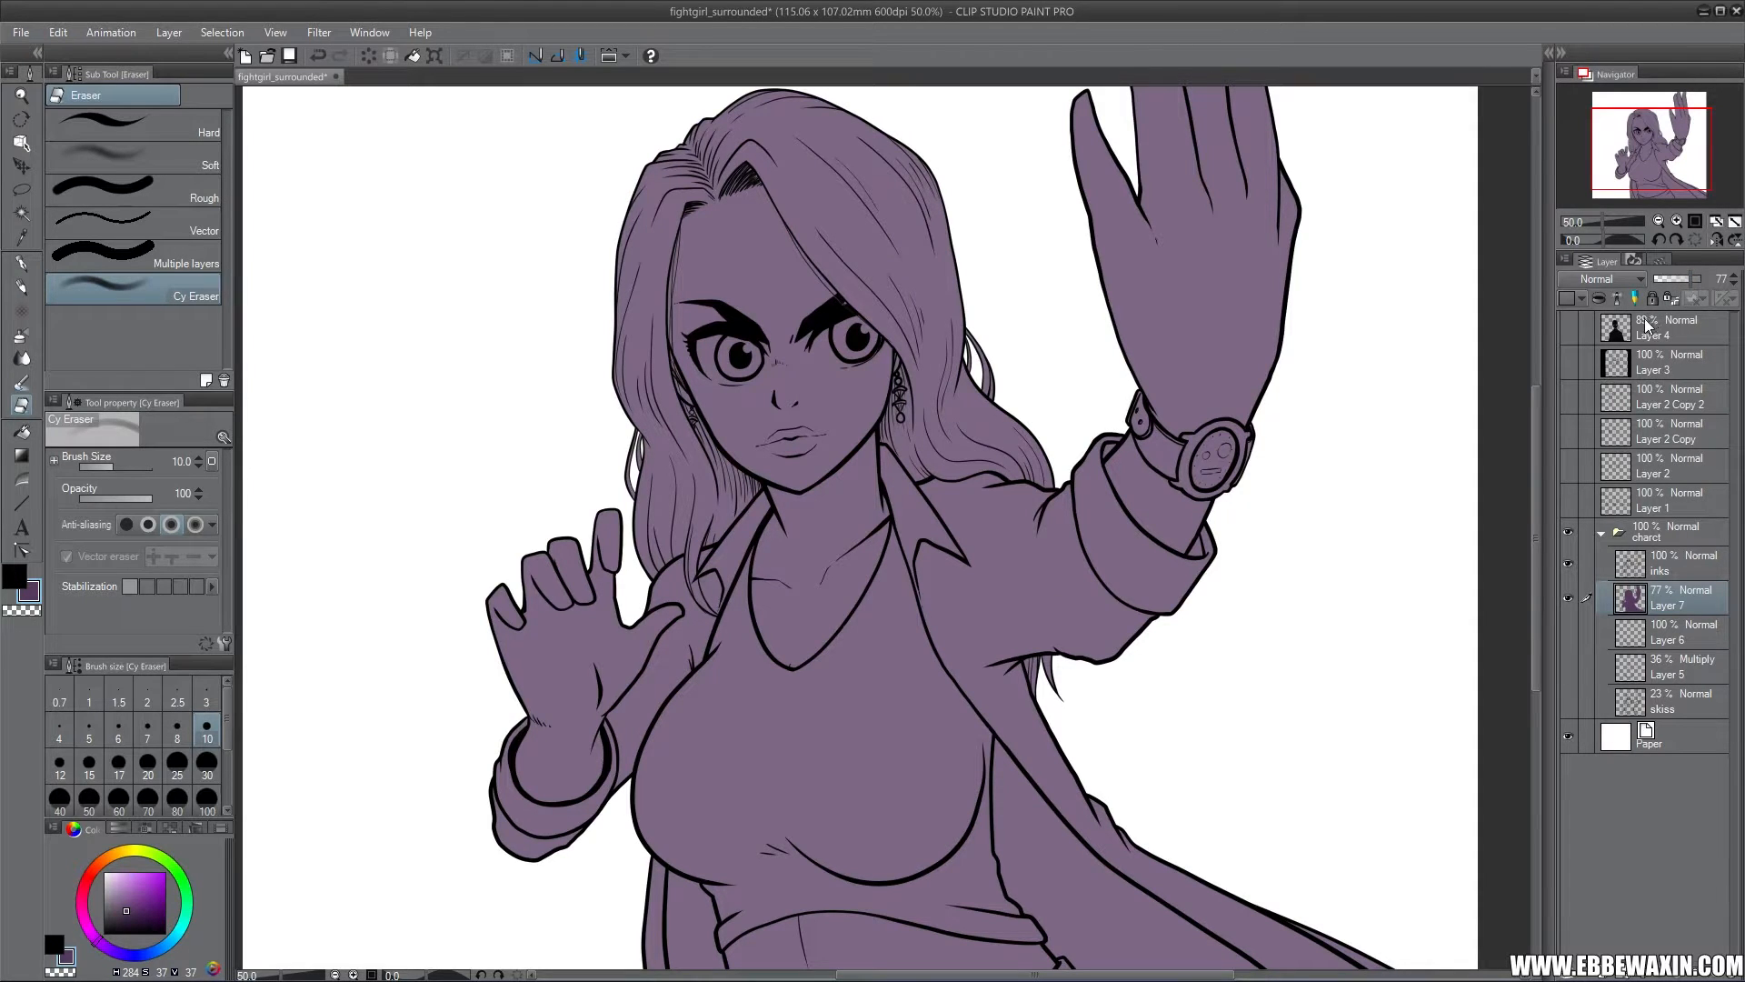
{"action": "left_click", "coordinate": [1569, 599]}
{"action": "left_click", "coordinate": [1569, 599]}
{"action": "left_click", "coordinate": [1569, 598]}
{"action": "left_click", "coordinate": [1568, 599]}
{"action": "left_click_drag", "start_coordinate": [1646, 150], "coordinate": [1653, 154]}
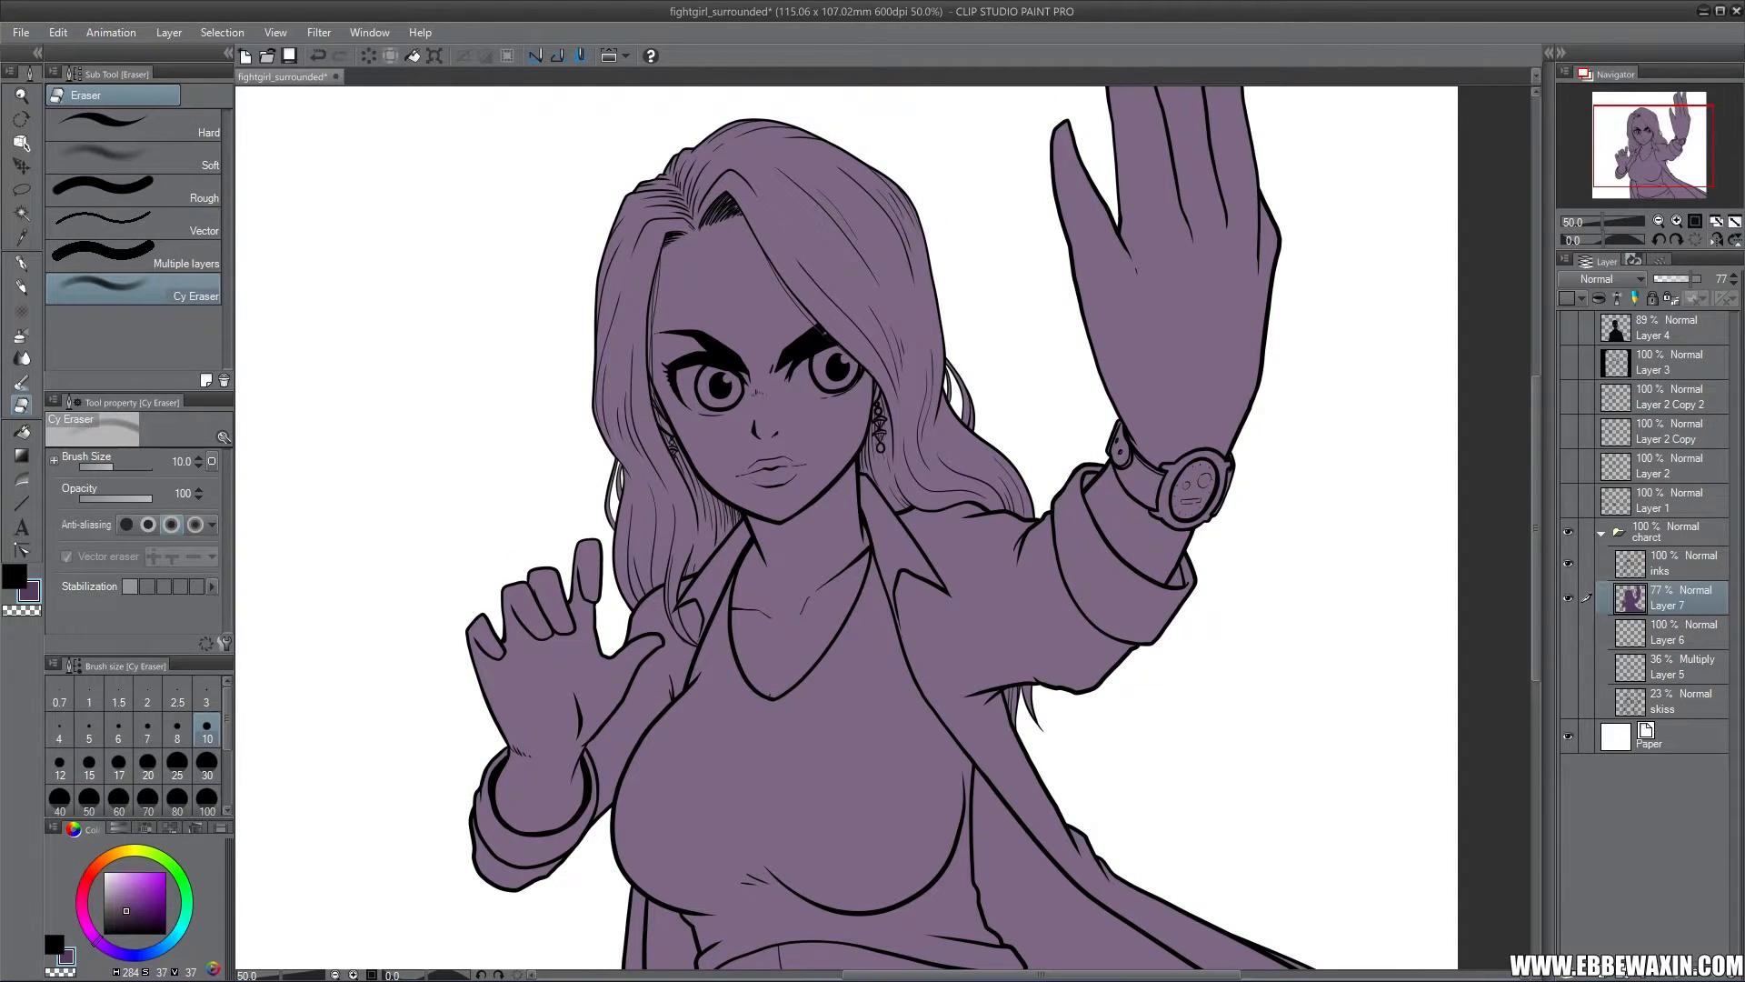
Erase soft highlights into the forehead, nose, chin and neck with the Soft eraser at size 200
{"action": "left_click", "coordinate": [151, 163]}
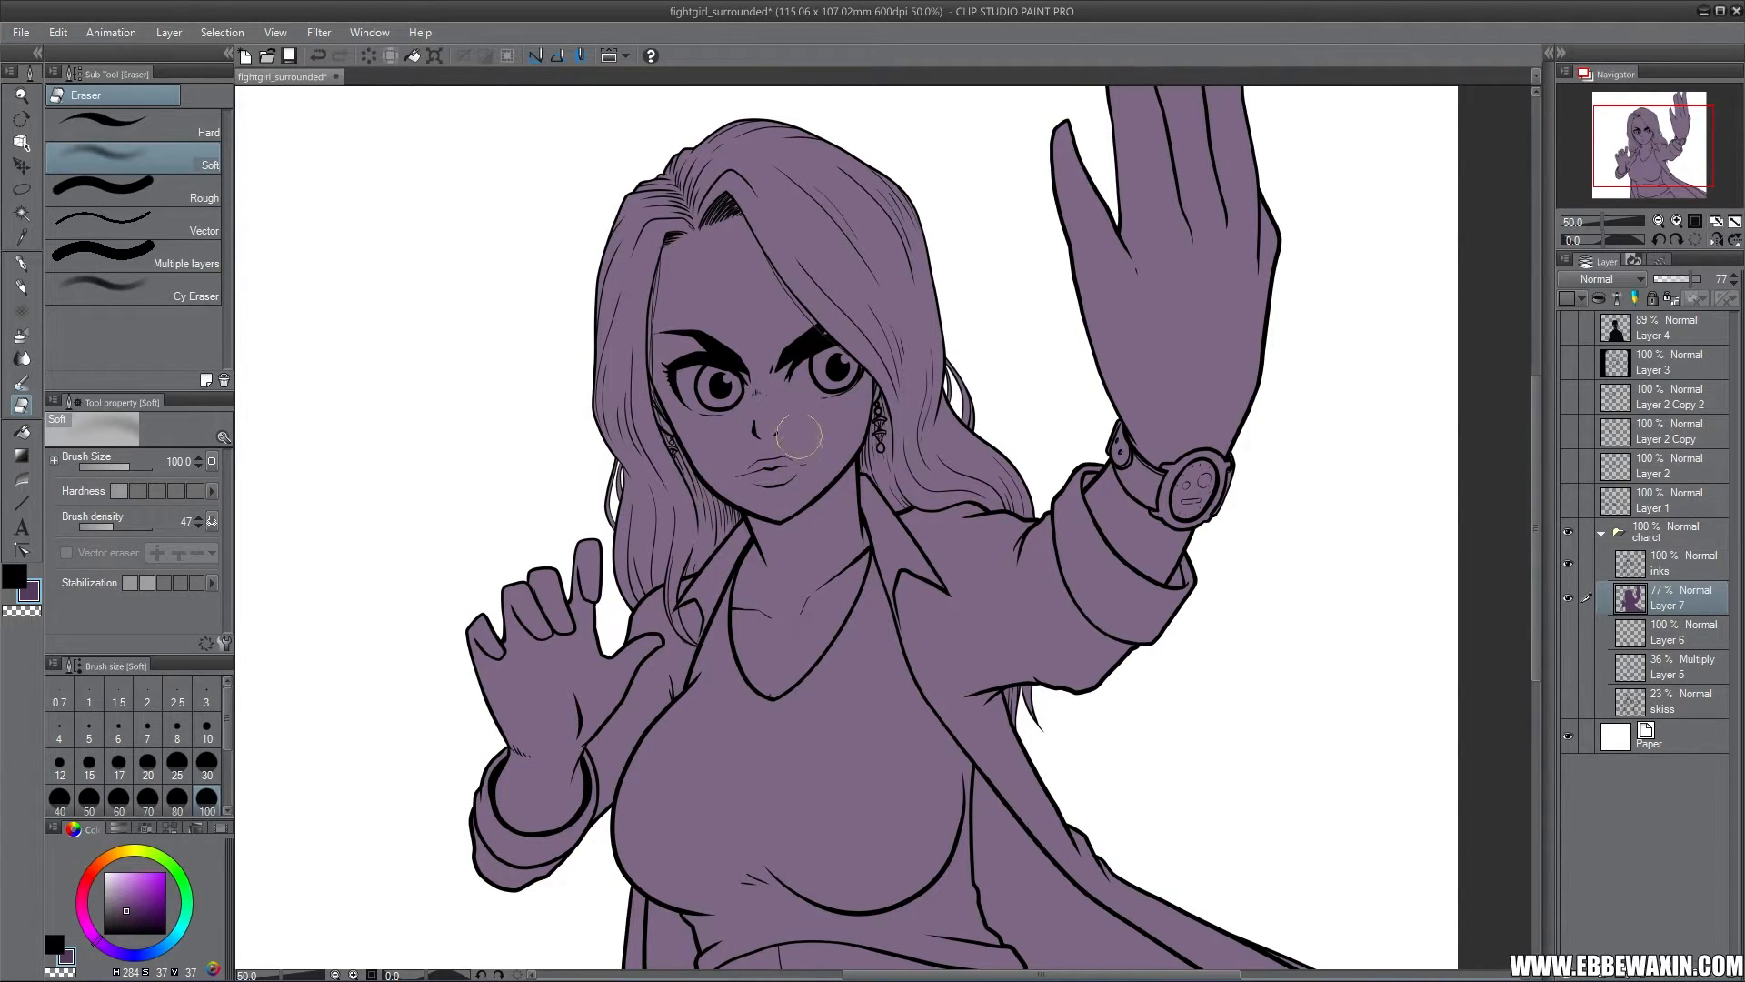
{"action": "scroll", "coordinate": [228, 728], "scroll_direction": "down", "scroll_amount": 1}
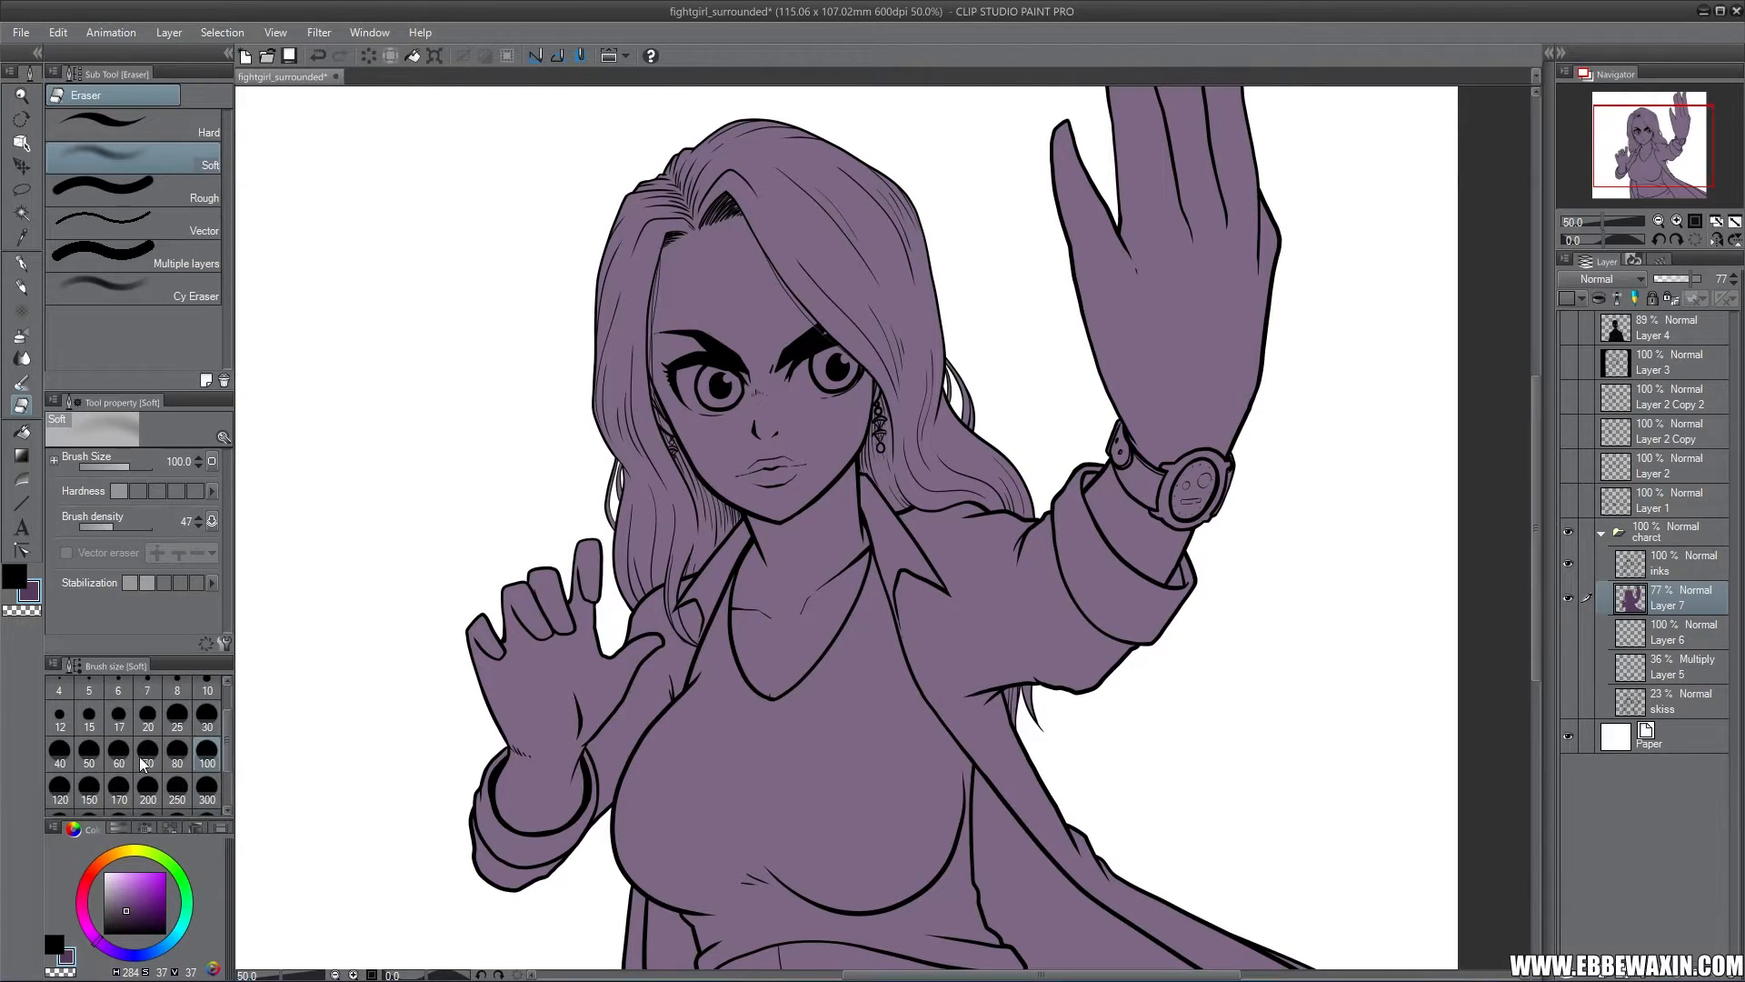
{"action": "left_click", "coordinate": [89, 789]}
{"action": "left_click", "coordinate": [148, 789]}
{"action": "mouse_move", "coordinate": [740, 326]}
{"action": "left_mouse_down"}
{"action": "mouse_move", "coordinate": [712, 300]}
{"action": "mouse_move", "coordinate": [722, 265]}
{"action": "mouse_move", "coordinate": [754, 332]}
{"action": "mouse_move", "coordinate": [705, 320]}
{"action": "mouse_move", "coordinate": [716, 263]}
{"action": "mouse_move", "coordinate": [746, 282]}
{"action": "mouse_move", "coordinate": [757, 331]}
{"action": "mouse_move", "coordinate": [738, 409]}
{"action": "mouse_move", "coordinate": [703, 400]}
{"action": "mouse_move", "coordinate": [830, 368]}
{"action": "mouse_move", "coordinate": [730, 442]}
{"action": "mouse_move", "coordinate": [714, 433]}
{"action": "mouse_move", "coordinate": [834, 416]}
{"action": "mouse_move", "coordinate": [768, 422]}
{"action": "mouse_move", "coordinate": [762, 374]}
{"action": "left_mouse_up"}
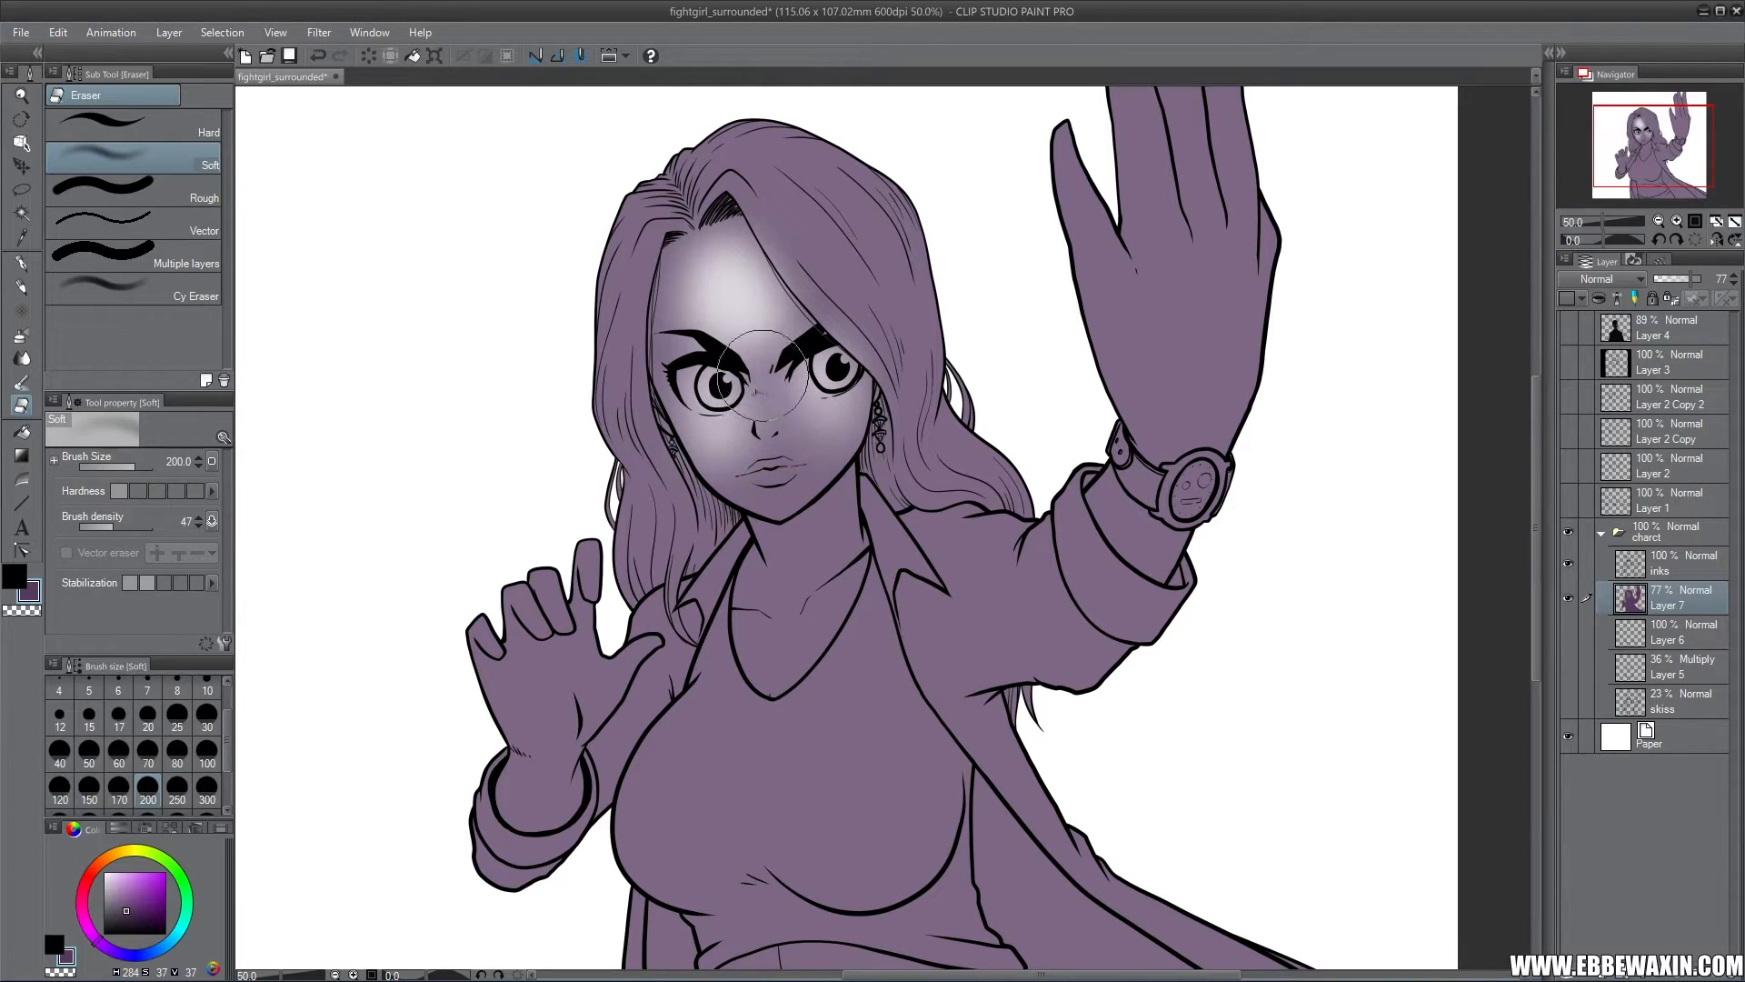
{"action": "mouse_move", "coordinate": [764, 488]}
{"action": "left_mouse_down"}
{"action": "mouse_move", "coordinate": [833, 486]}
{"action": "mouse_move", "coordinate": [811, 537]}
{"action": "mouse_move", "coordinate": [776, 524]}
{"action": "mouse_move", "coordinate": [771, 659]}
{"action": "left_mouse_up"}
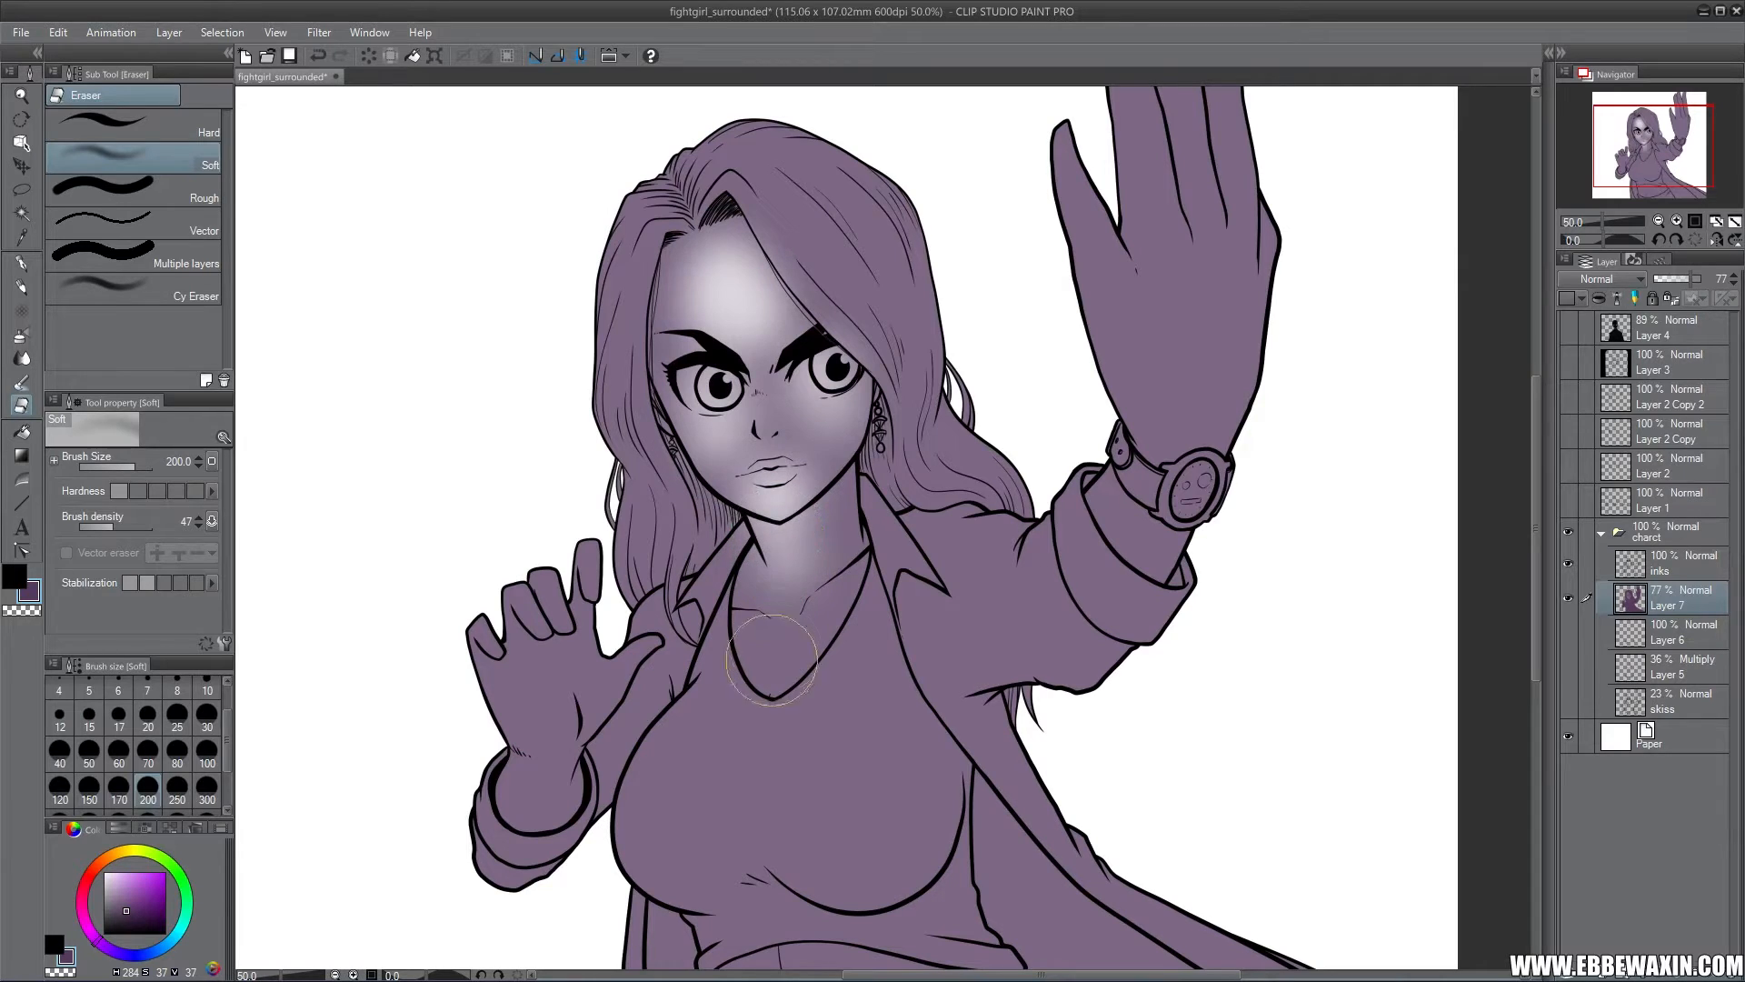
Enlarge the Soft eraser to 300 and lighten the chest, raised hand, sleeve, lowered hand and its cuff
{"action": "left_click", "coordinate": [208, 789]}
{"action": "mouse_move", "coordinate": [701, 772]}
{"action": "left_mouse_down"}
{"action": "mouse_move", "coordinate": [725, 734]}
{"action": "mouse_move", "coordinate": [681, 765]}
{"action": "mouse_move", "coordinate": [718, 714]}
{"action": "mouse_move", "coordinate": [854, 721]}
{"action": "mouse_move", "coordinate": [835, 719]}
{"action": "mouse_move", "coordinate": [892, 762]}
{"action": "mouse_move", "coordinate": [832, 752]}
{"action": "mouse_move", "coordinate": [870, 710]}
{"action": "mouse_move", "coordinate": [820, 692]}
{"action": "mouse_move", "coordinate": [913, 580]}
{"action": "mouse_move", "coordinate": [880, 587]}
{"action": "mouse_move", "coordinate": [984, 561]}
{"action": "mouse_move", "coordinate": [962, 561]}
{"action": "mouse_move", "coordinate": [1062, 573]}
{"action": "mouse_move", "coordinate": [1130, 510]}
{"action": "mouse_move", "coordinate": [1186, 373]}
{"action": "mouse_move", "coordinate": [1129, 335]}
{"action": "mouse_move", "coordinate": [1177, 396]}
{"action": "mouse_move", "coordinate": [1192, 148]}
{"action": "mouse_move", "coordinate": [1211, 393]}
{"action": "mouse_move", "coordinate": [1182, 427]}
{"action": "mouse_move", "coordinate": [1120, 340]}
{"action": "mouse_move", "coordinate": [1045, 146]}
{"action": "left_mouse_up"}
{"action": "scroll", "coordinate": [1184, 375], "scroll_direction": "up", "scroll_amount": 2}
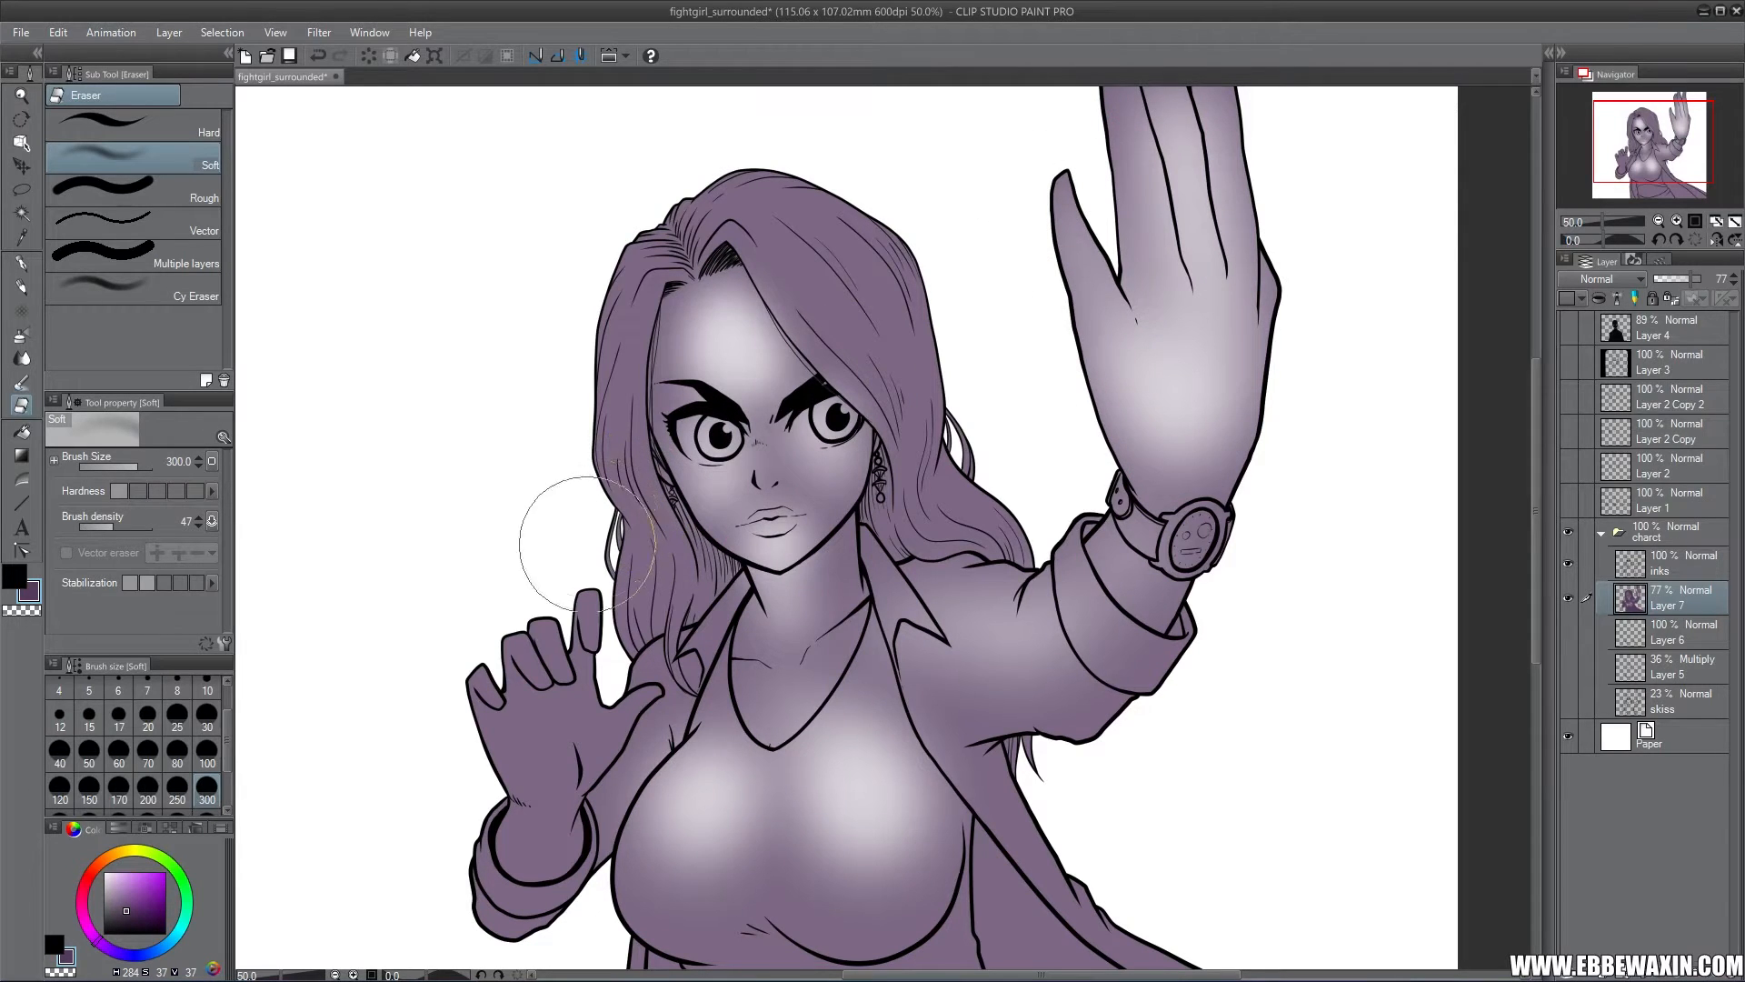
{"action": "mouse_move", "coordinate": [587, 544]}
{"action": "left_mouse_down"}
{"action": "mouse_move", "coordinate": [586, 284]}
{"action": "mouse_move", "coordinate": [636, 202]}
{"action": "mouse_move", "coordinate": [723, 162]}
{"action": "mouse_move", "coordinate": [828, 161]}
{"action": "mouse_move", "coordinate": [917, 236]}
{"action": "mouse_move", "coordinate": [977, 432]}
{"action": "mouse_move", "coordinate": [1022, 472]}
{"action": "left_mouse_up"}
{"action": "mouse_move", "coordinate": [560, 586]}
{"action": "left_mouse_down"}
{"action": "mouse_move", "coordinate": [482, 647]}
{"action": "mouse_move", "coordinate": [558, 734]}
{"action": "mouse_move", "coordinate": [532, 877]}
{"action": "left_mouse_up"}
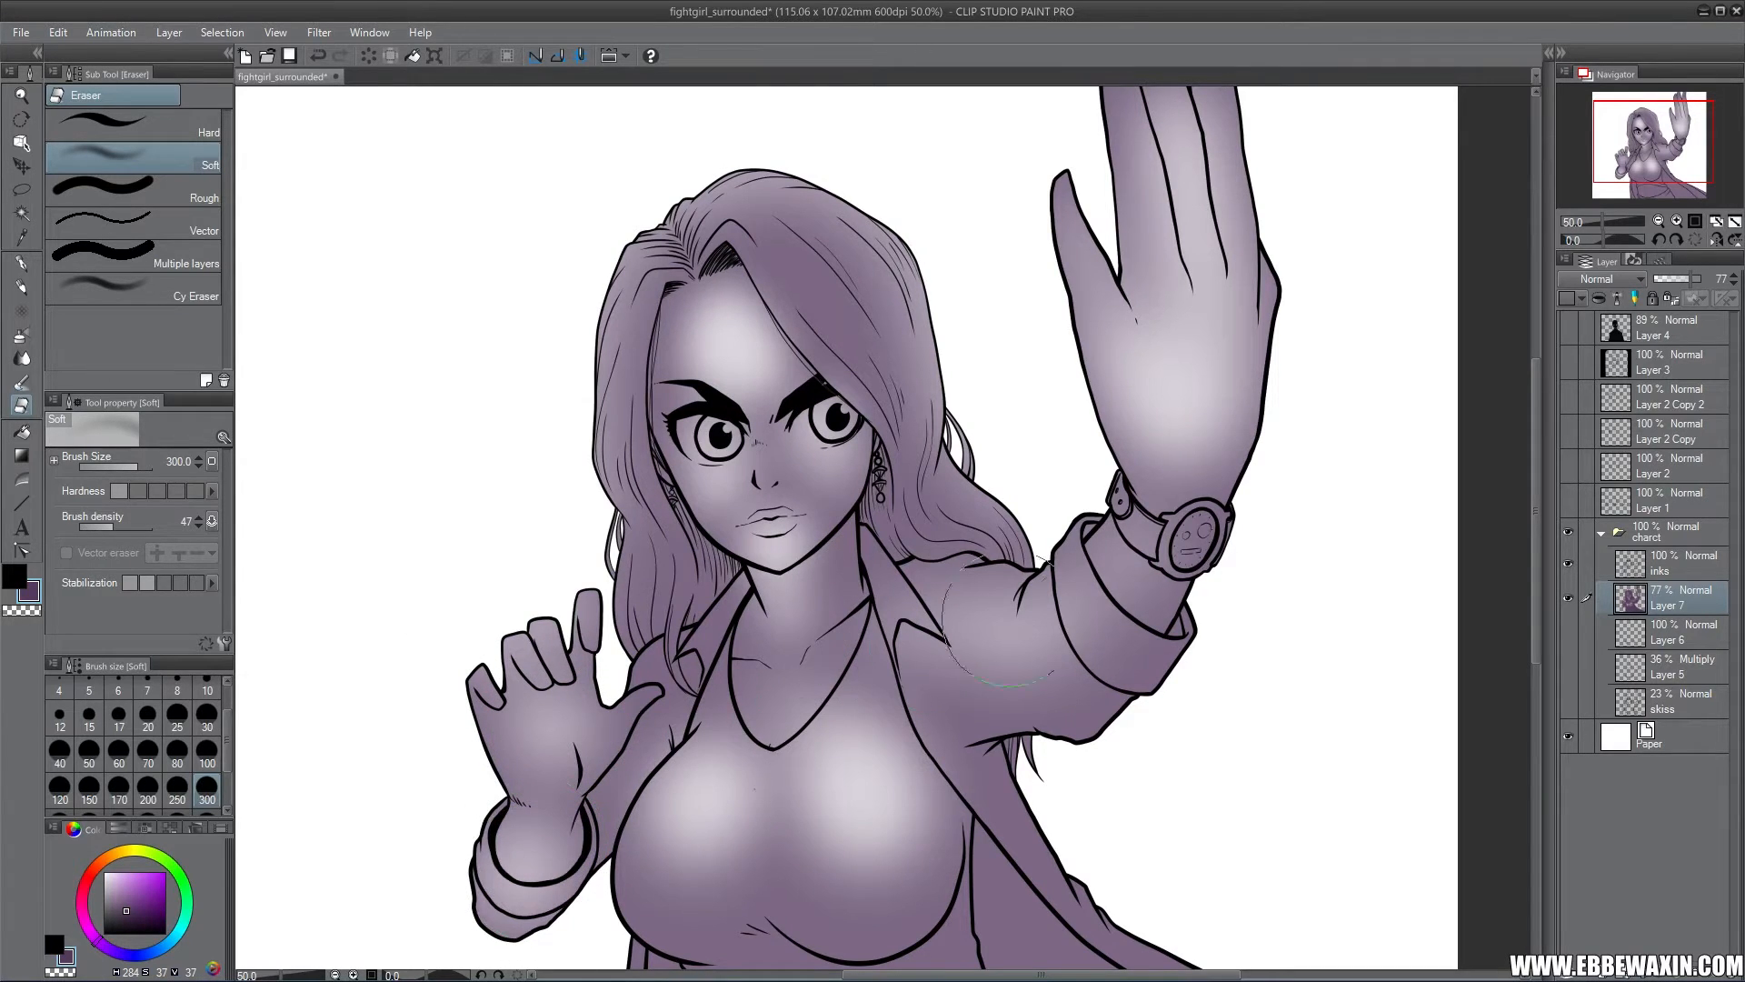
{"action": "mouse_move", "coordinate": [728, 653]}
{"action": "left_mouse_down"}
{"action": "mouse_move", "coordinate": [664, 659]}
{"action": "mouse_move", "coordinate": [673, 633]}
{"action": "mouse_move", "coordinate": [644, 610]}
{"action": "mouse_move", "coordinate": [605, 498]}
{"action": "left_mouse_up"}
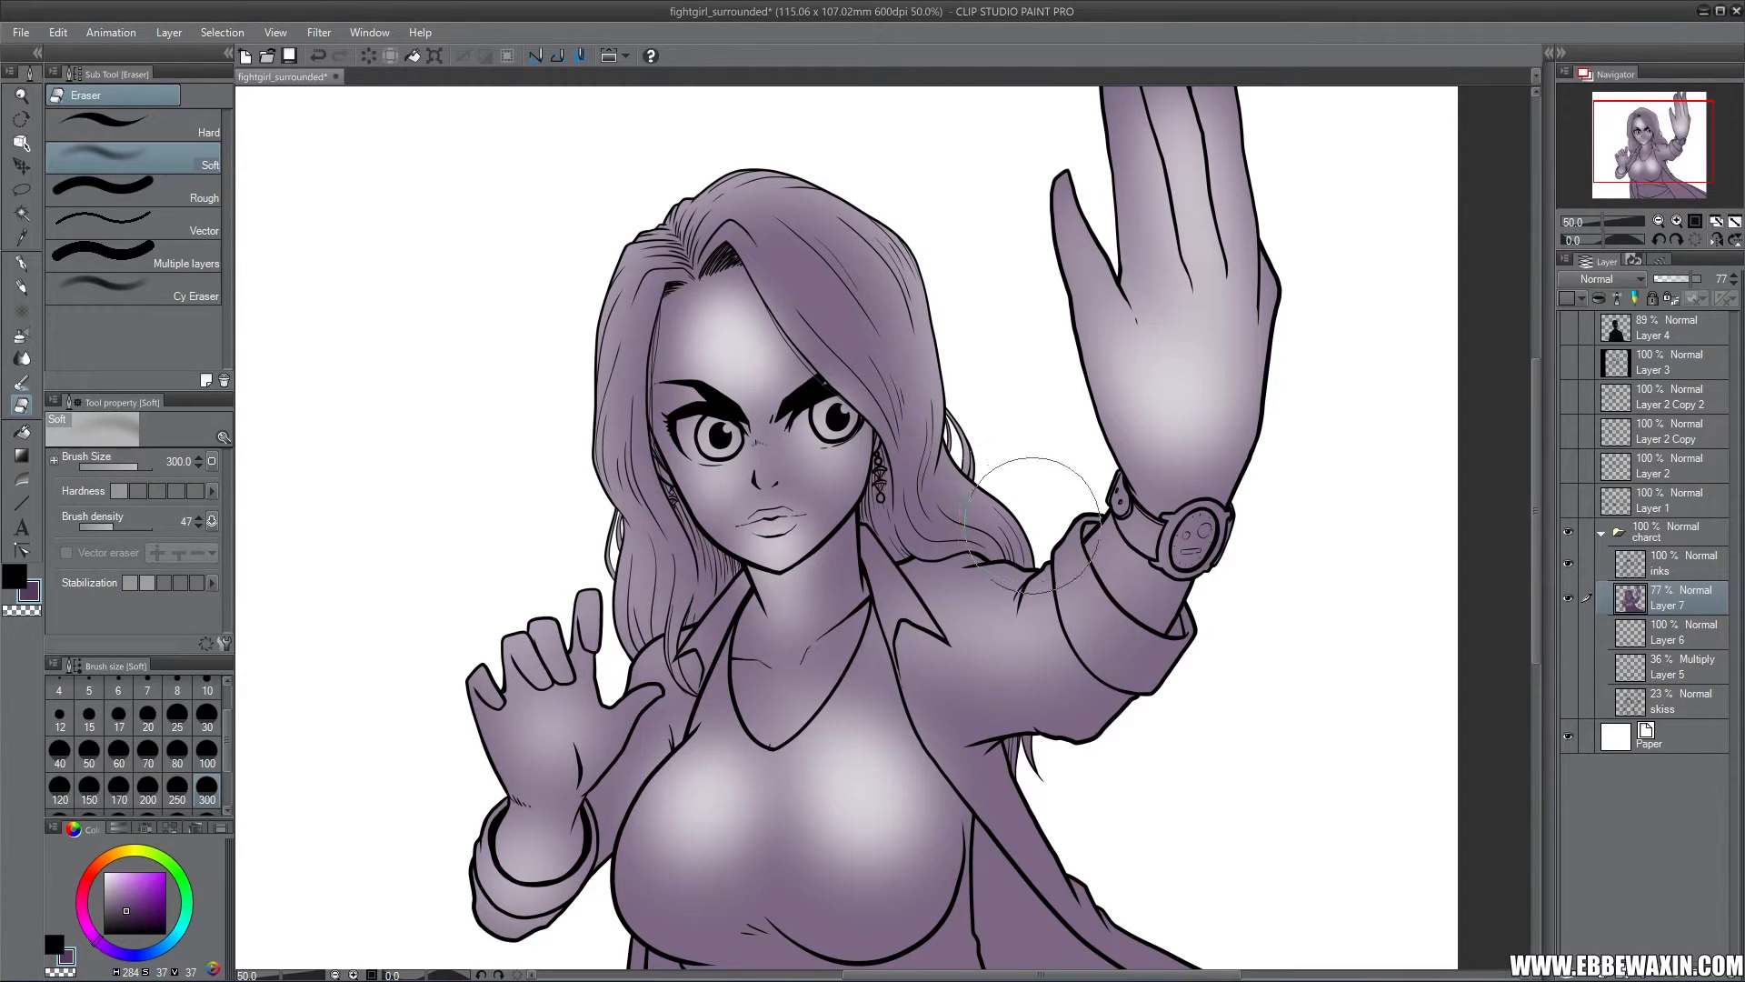
Erase soft highlights into the hair on both sides of the face, from the crown down to the ends
{"action": "mouse_move", "coordinate": [1033, 526]}
{"action": "left_mouse_down"}
{"action": "mouse_move", "coordinate": [887, 209]}
{"action": "mouse_move", "coordinate": [614, 278]}
{"action": "mouse_move", "coordinate": [752, 169]}
{"action": "mouse_move", "coordinate": [855, 309]}
{"action": "mouse_move", "coordinate": [795, 224]}
{"action": "mouse_move", "coordinate": [862, 413]}
{"action": "left_mouse_up"}
{"action": "left_click_drag", "start_coordinate": [622, 352], "coordinate": [628, 322]}
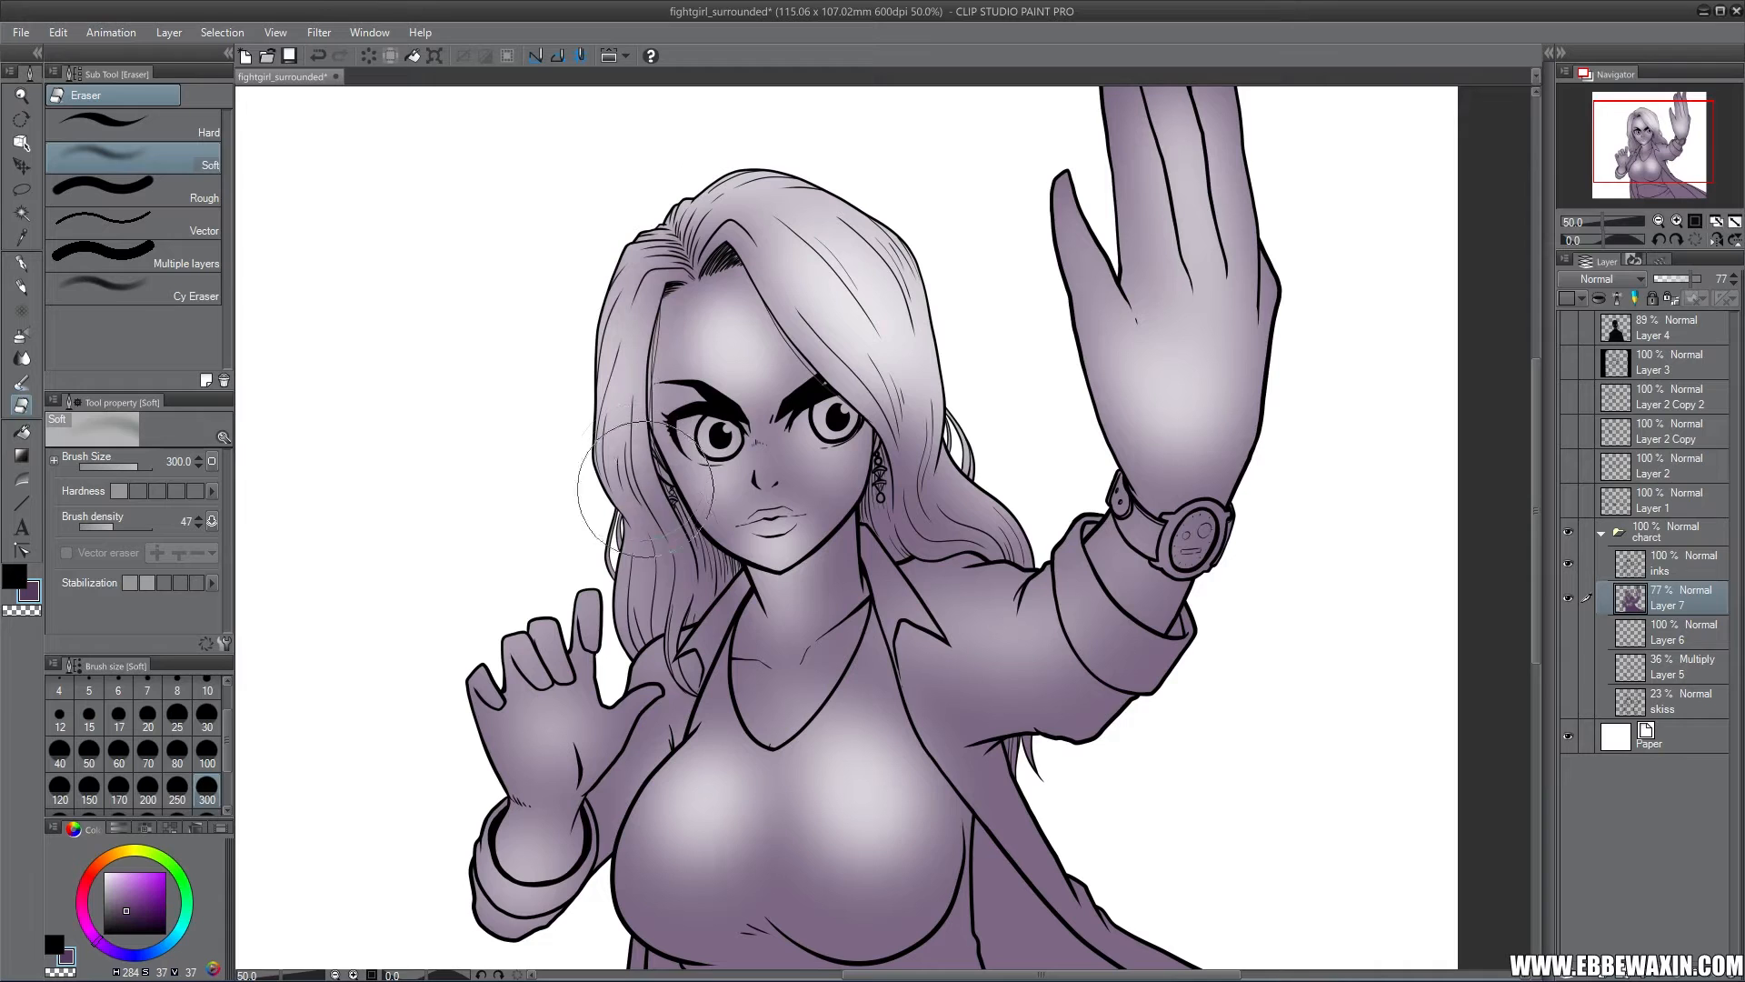
{"action": "left_click_drag", "start_coordinate": [644, 487], "coordinate": [644, 573]}
{"action": "left_click_drag", "start_coordinate": [956, 509], "coordinate": [1044, 475]}
{"action": "mouse_move", "coordinate": [813, 425]}
{"action": "left_mouse_down"}
{"action": "mouse_move", "coordinate": [810, 461]}
{"action": "mouse_move", "coordinate": [761, 459]}
{"action": "left_mouse_up"}
Lighten the neckline, strengthen both chest highlights and erase a broad soft highlight across the stomach
{"action": "left_click_drag", "start_coordinate": [1634, 153], "coordinate": [1609, 175]}
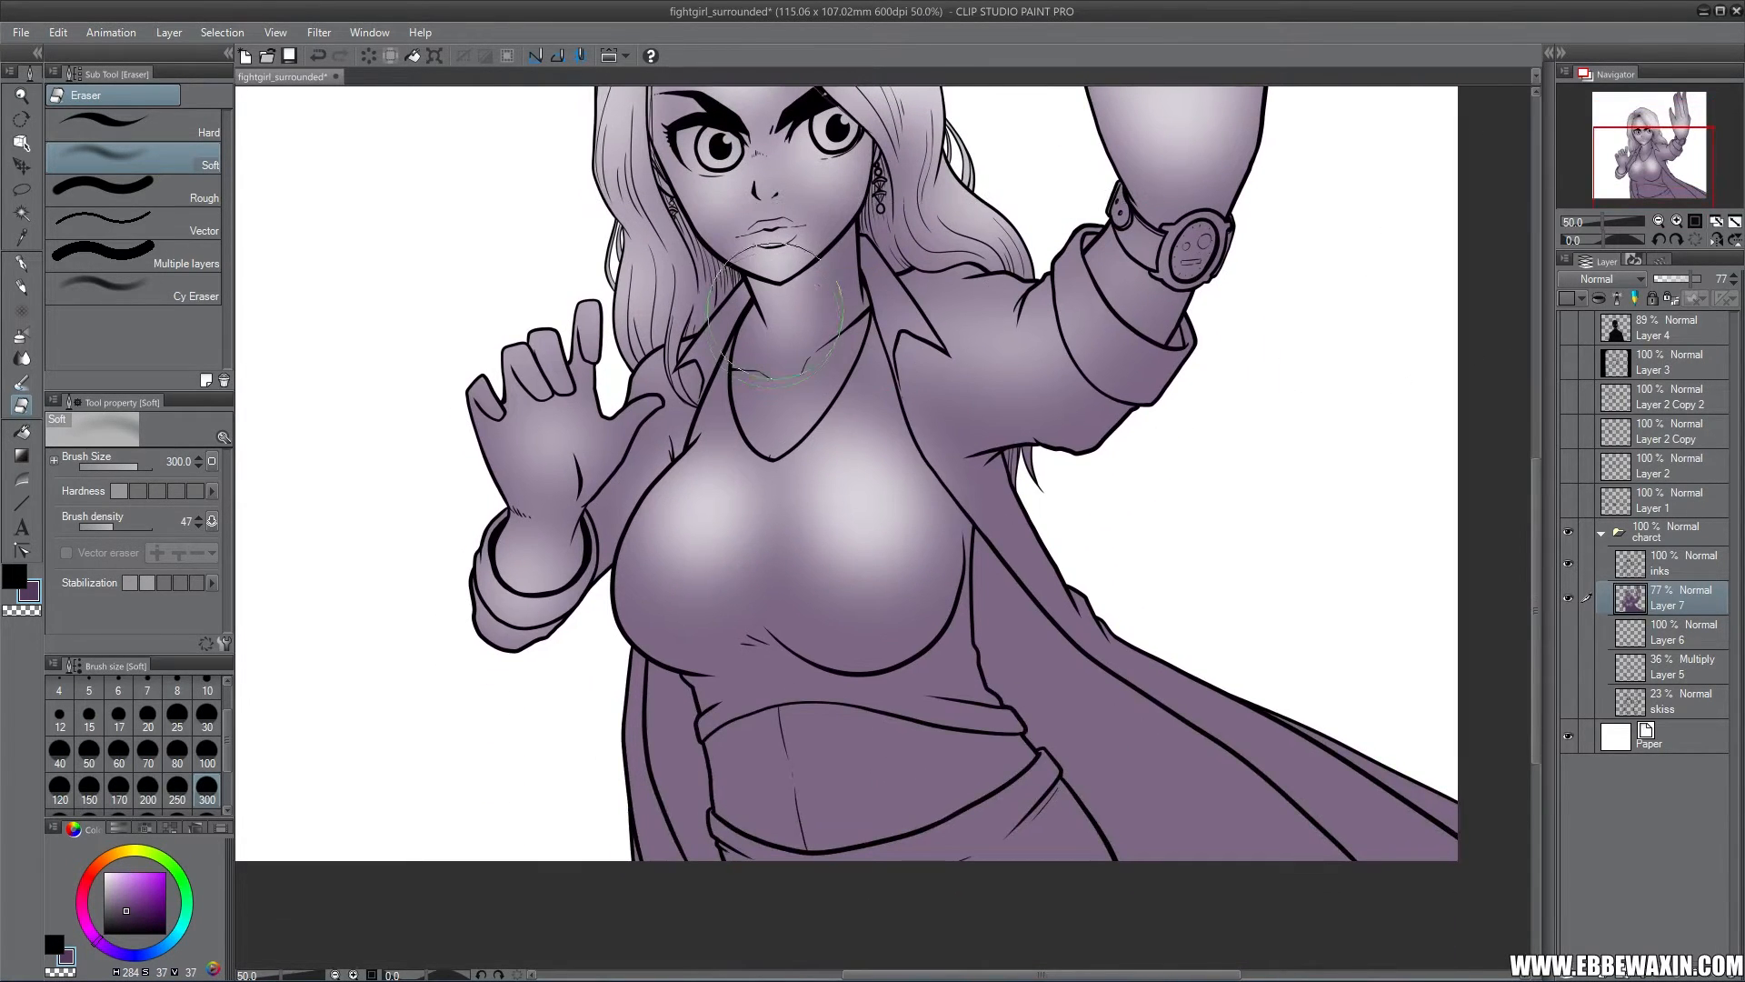
{"action": "left_click_drag", "start_coordinate": [775, 314], "coordinate": [768, 392]}
{"action": "left_click_drag", "start_coordinate": [711, 498], "coordinate": [718, 520]}
{"action": "left_click_drag", "start_coordinate": [831, 486], "coordinate": [852, 520]}
{"action": "mouse_move", "coordinate": [769, 728]}
{"action": "left_mouse_down"}
{"action": "mouse_move", "coordinate": [785, 800]}
{"action": "mouse_move", "coordinate": [910, 746]}
{"action": "left_mouse_up"}
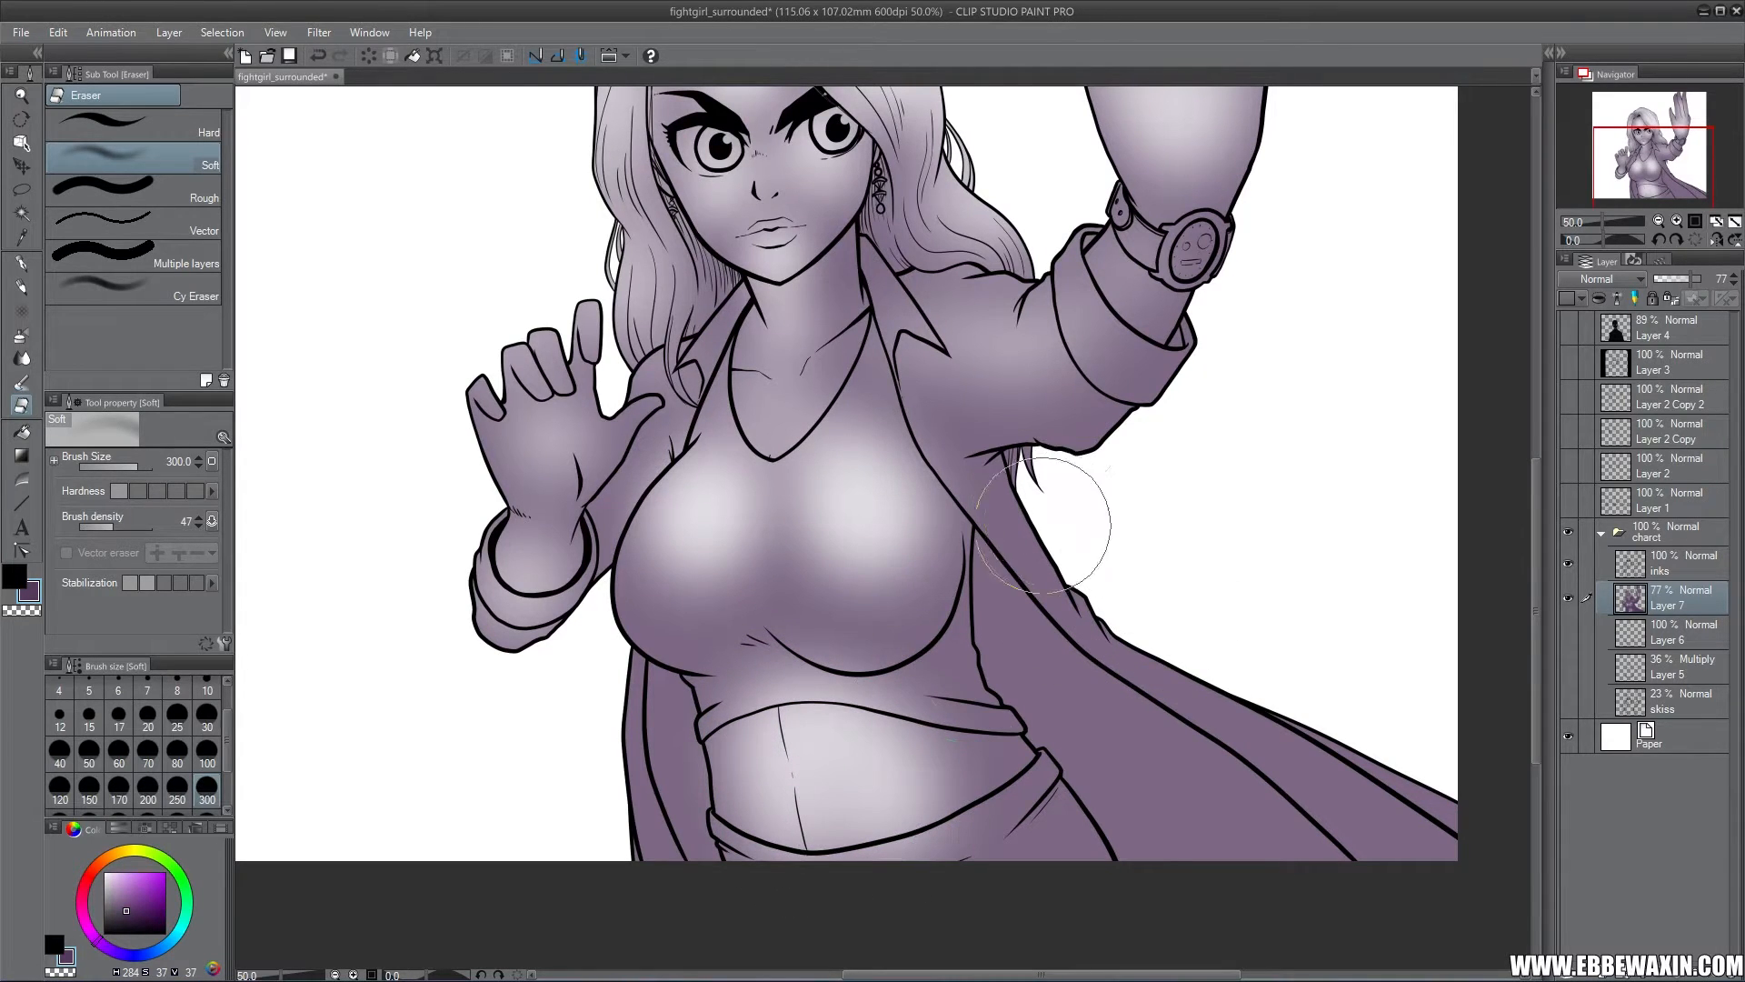
Erase soft highlights along the coat's outer edges and around the watch and raised cuff
{"action": "mouse_move", "coordinate": [1044, 525]}
{"action": "left_mouse_down"}
{"action": "mouse_move", "coordinate": [1271, 700]}
{"action": "mouse_move", "coordinate": [1281, 686]}
{"action": "mouse_move", "coordinate": [1203, 631]}
{"action": "mouse_move", "coordinate": [1432, 786]}
{"action": "mouse_move", "coordinate": [1466, 830]}
{"action": "mouse_move", "coordinate": [1259, 714]}
{"action": "mouse_move", "coordinate": [1027, 468]}
{"action": "left_mouse_up"}
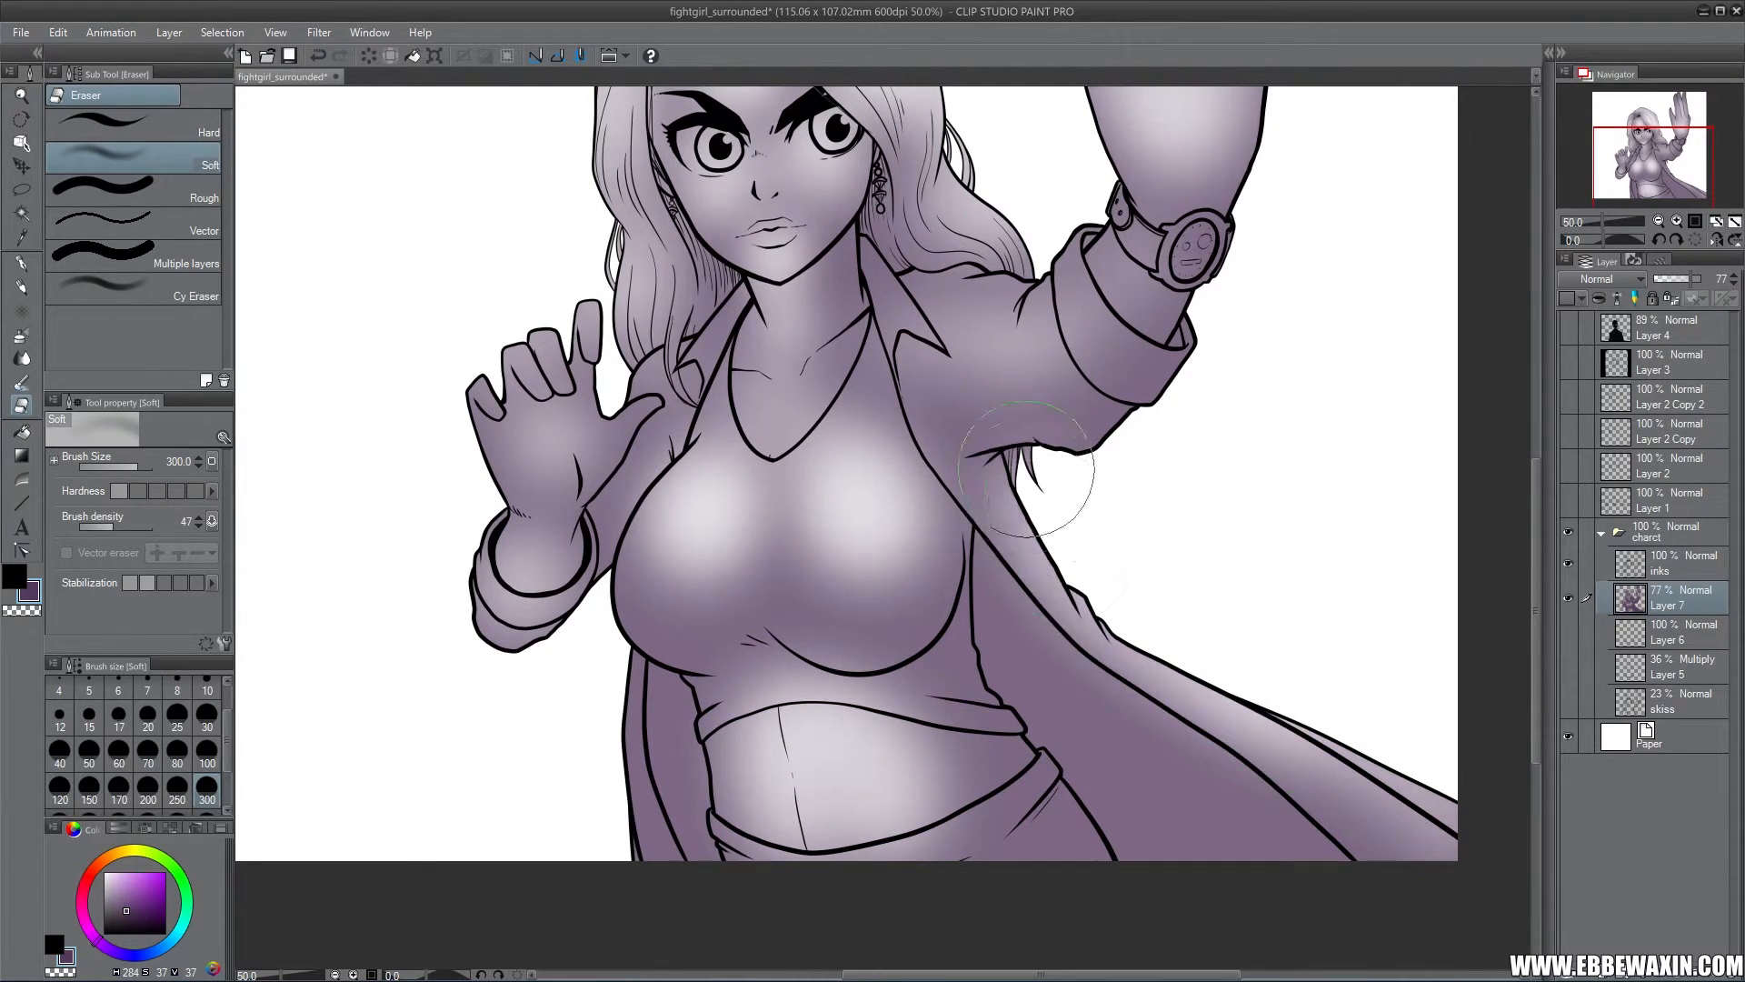
{"action": "mouse_move", "coordinate": [609, 682]}
{"action": "left_mouse_down"}
{"action": "mouse_move", "coordinate": [599, 759]}
{"action": "mouse_move", "coordinate": [630, 864]}
{"action": "left_mouse_up"}
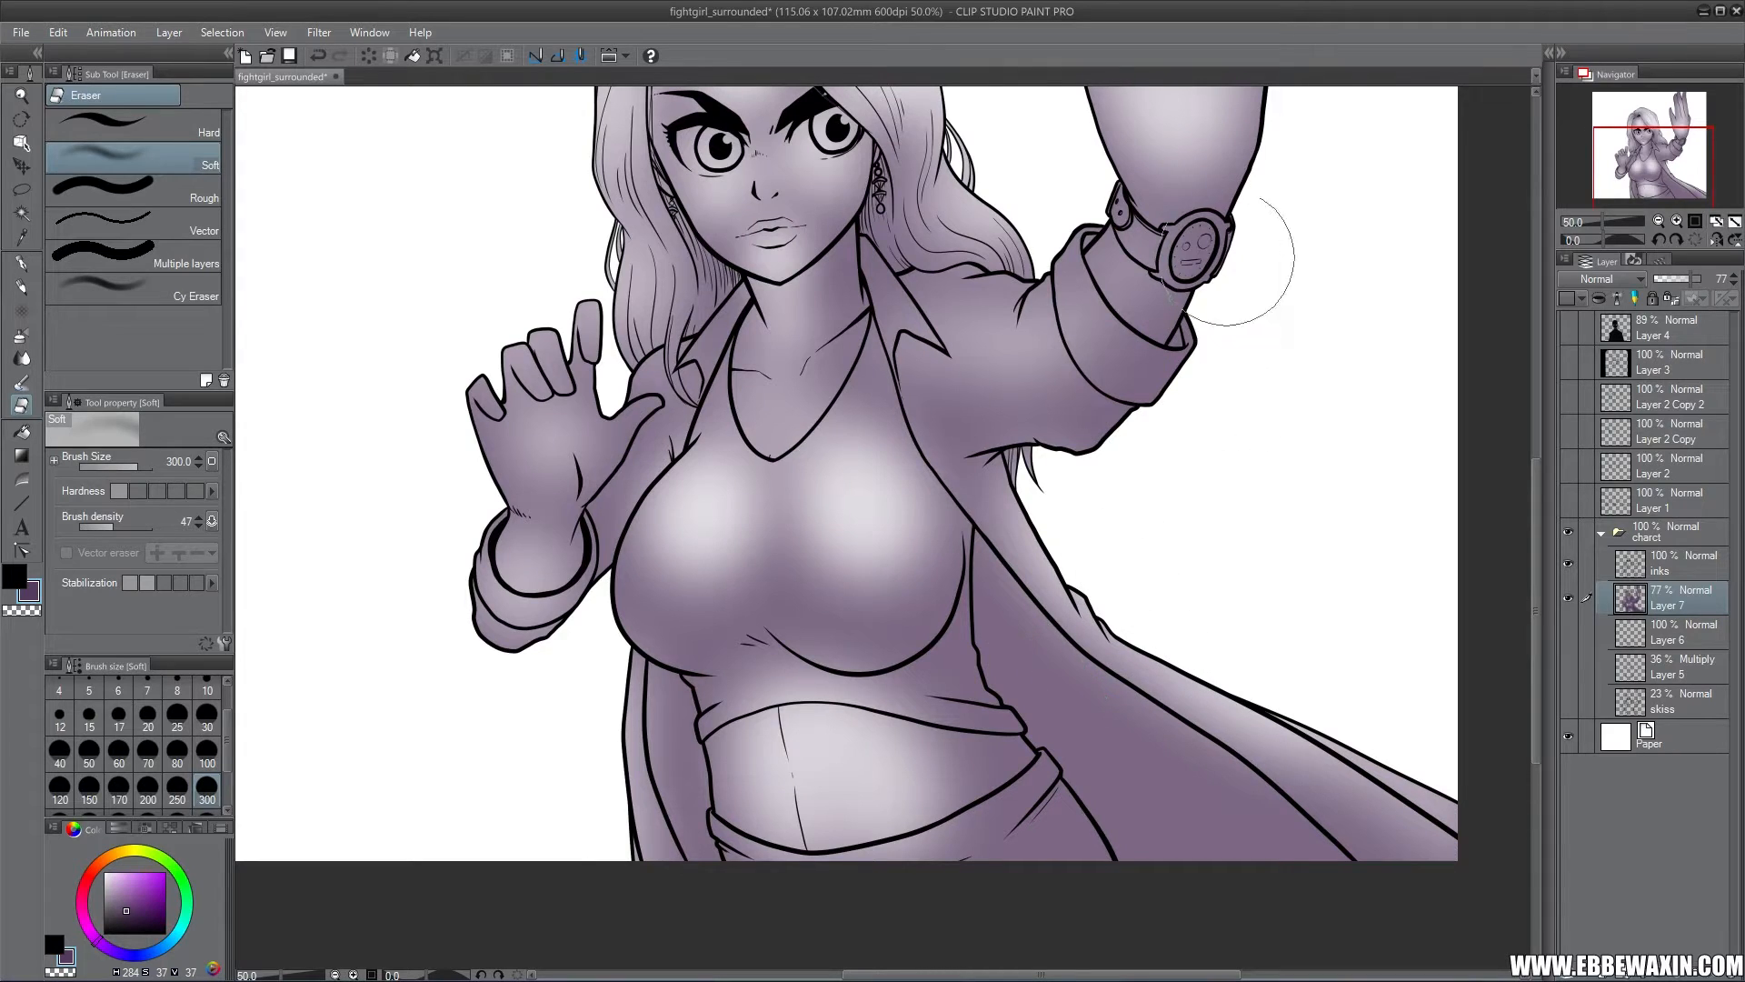
{"action": "mouse_move", "coordinate": [1227, 257]}
{"action": "left_mouse_down"}
{"action": "mouse_move", "coordinate": [1214, 240]}
{"action": "mouse_move", "coordinate": [1216, 320]}
{"action": "mouse_move", "coordinate": [1172, 418]}
{"action": "left_mouse_up"}
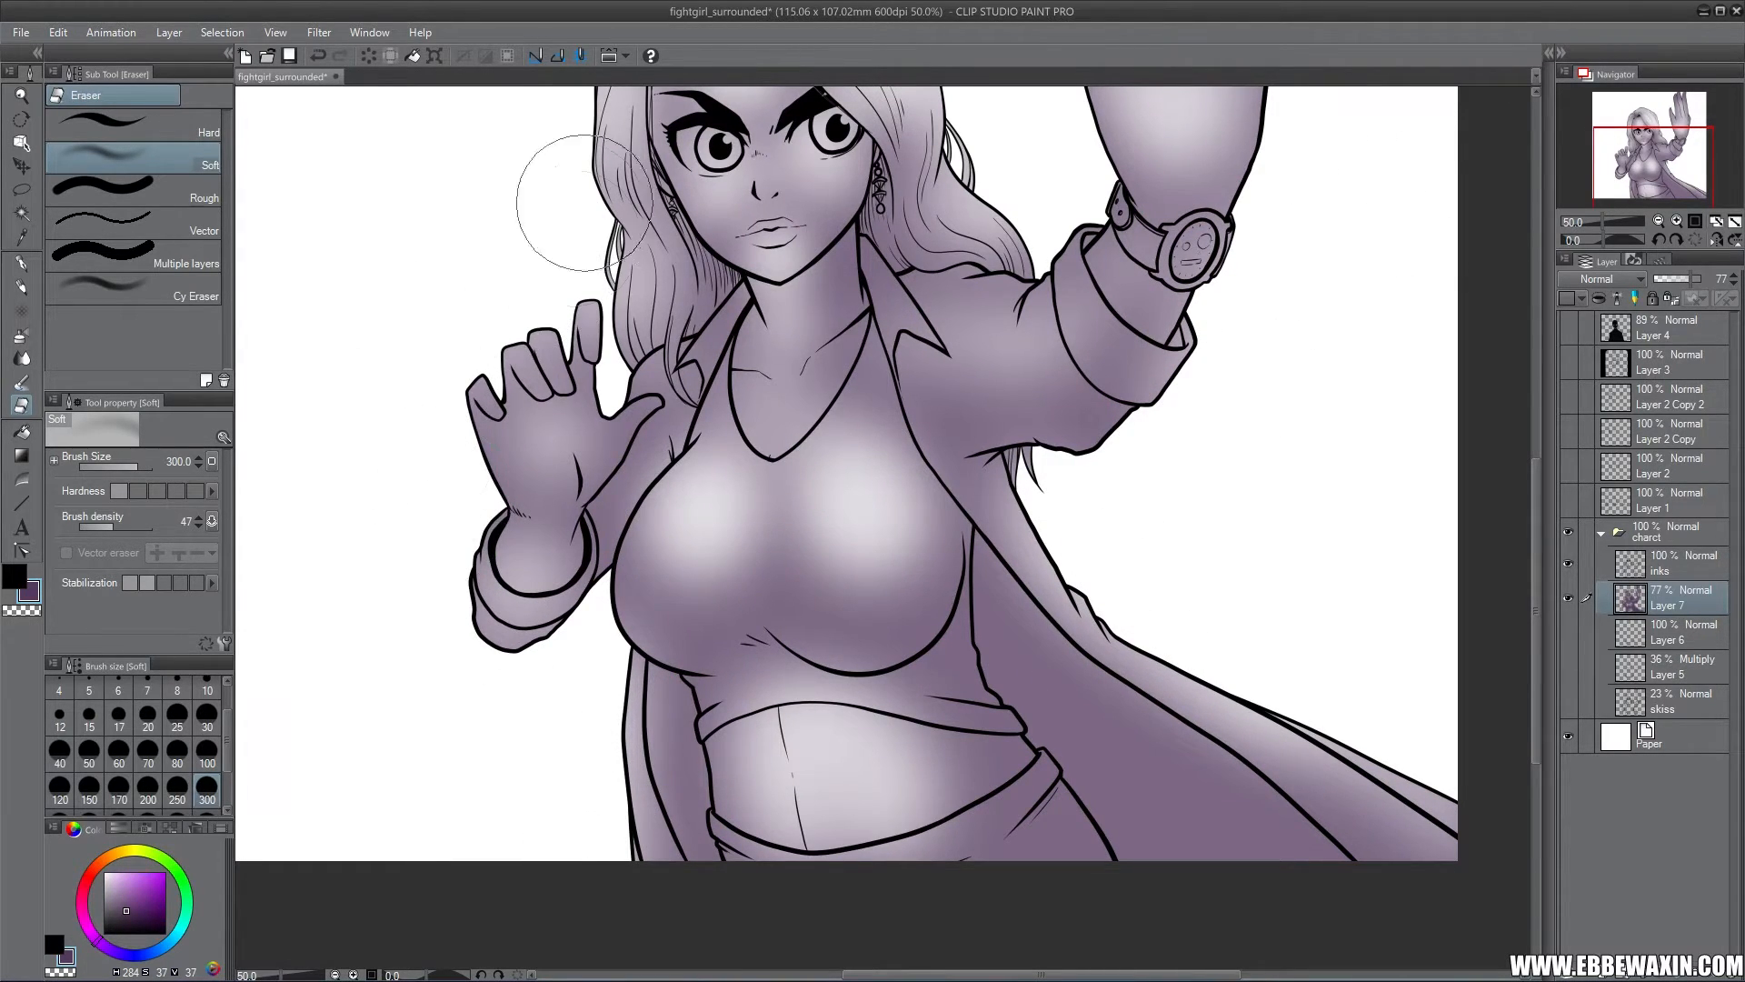
Reduce the Soft eraser's brush density to 30 and blend the highlights on the chest, face, raised arm and waist
{"action": "left_click", "coordinate": [1648, 160]}
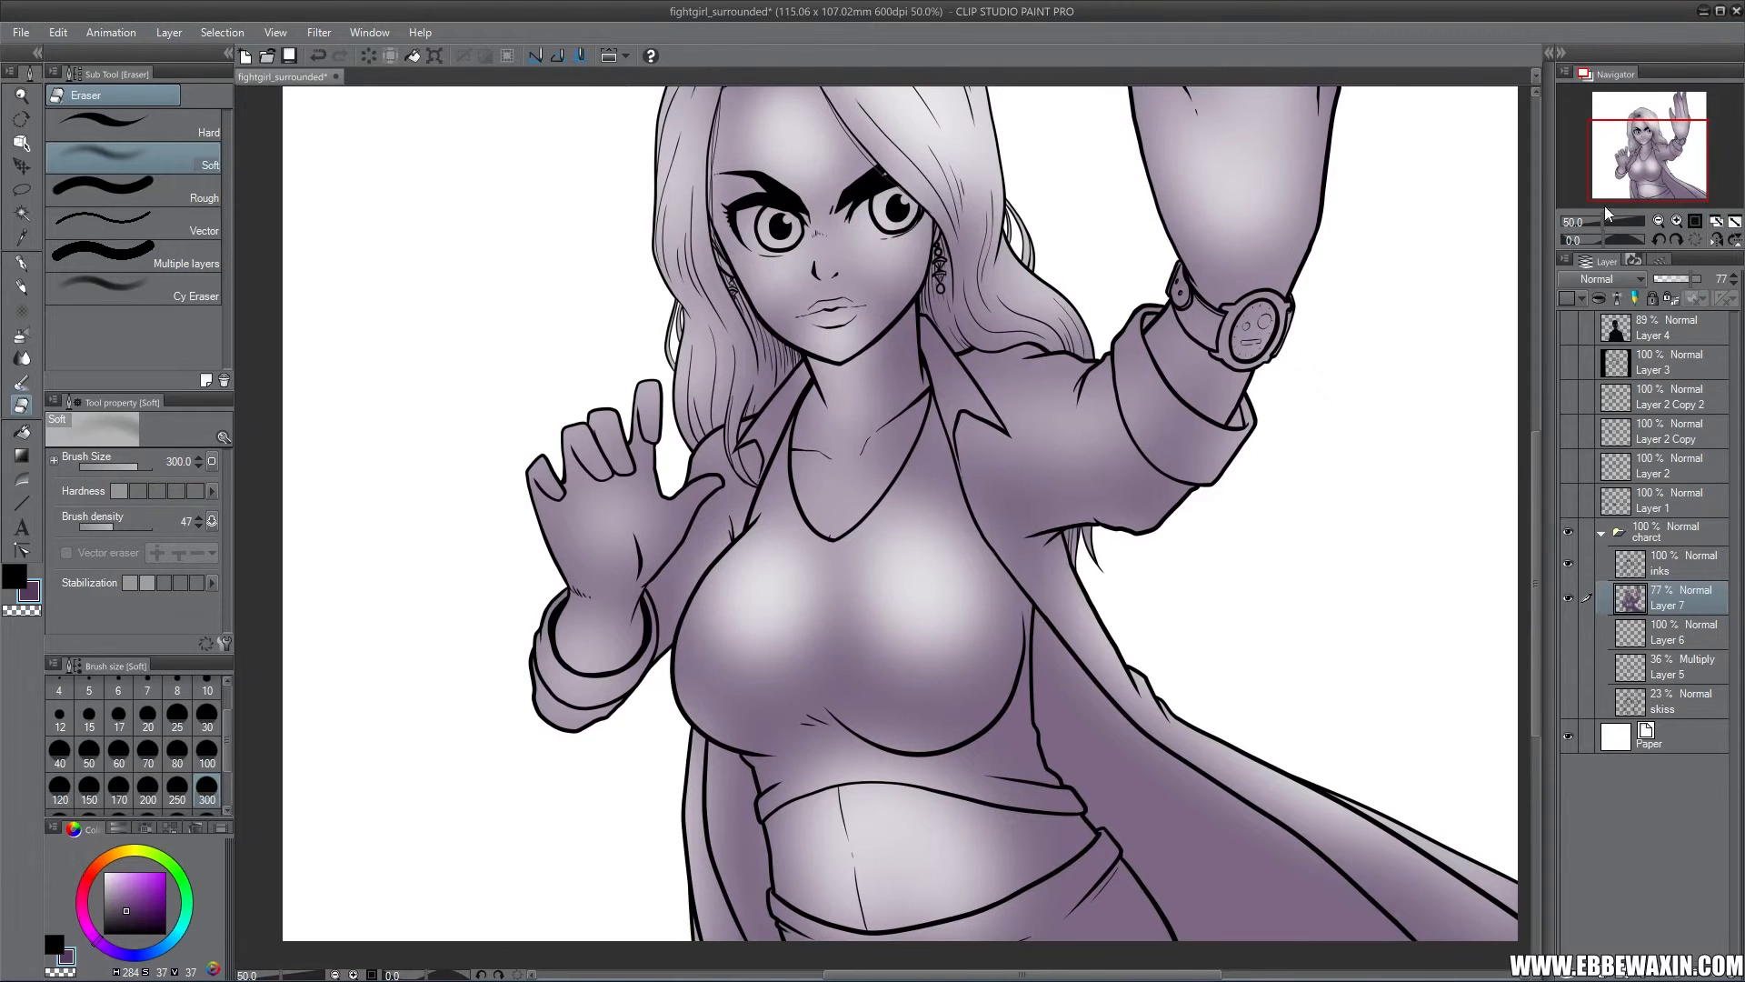
{"action": "left_click", "coordinate": [1638, 133]}
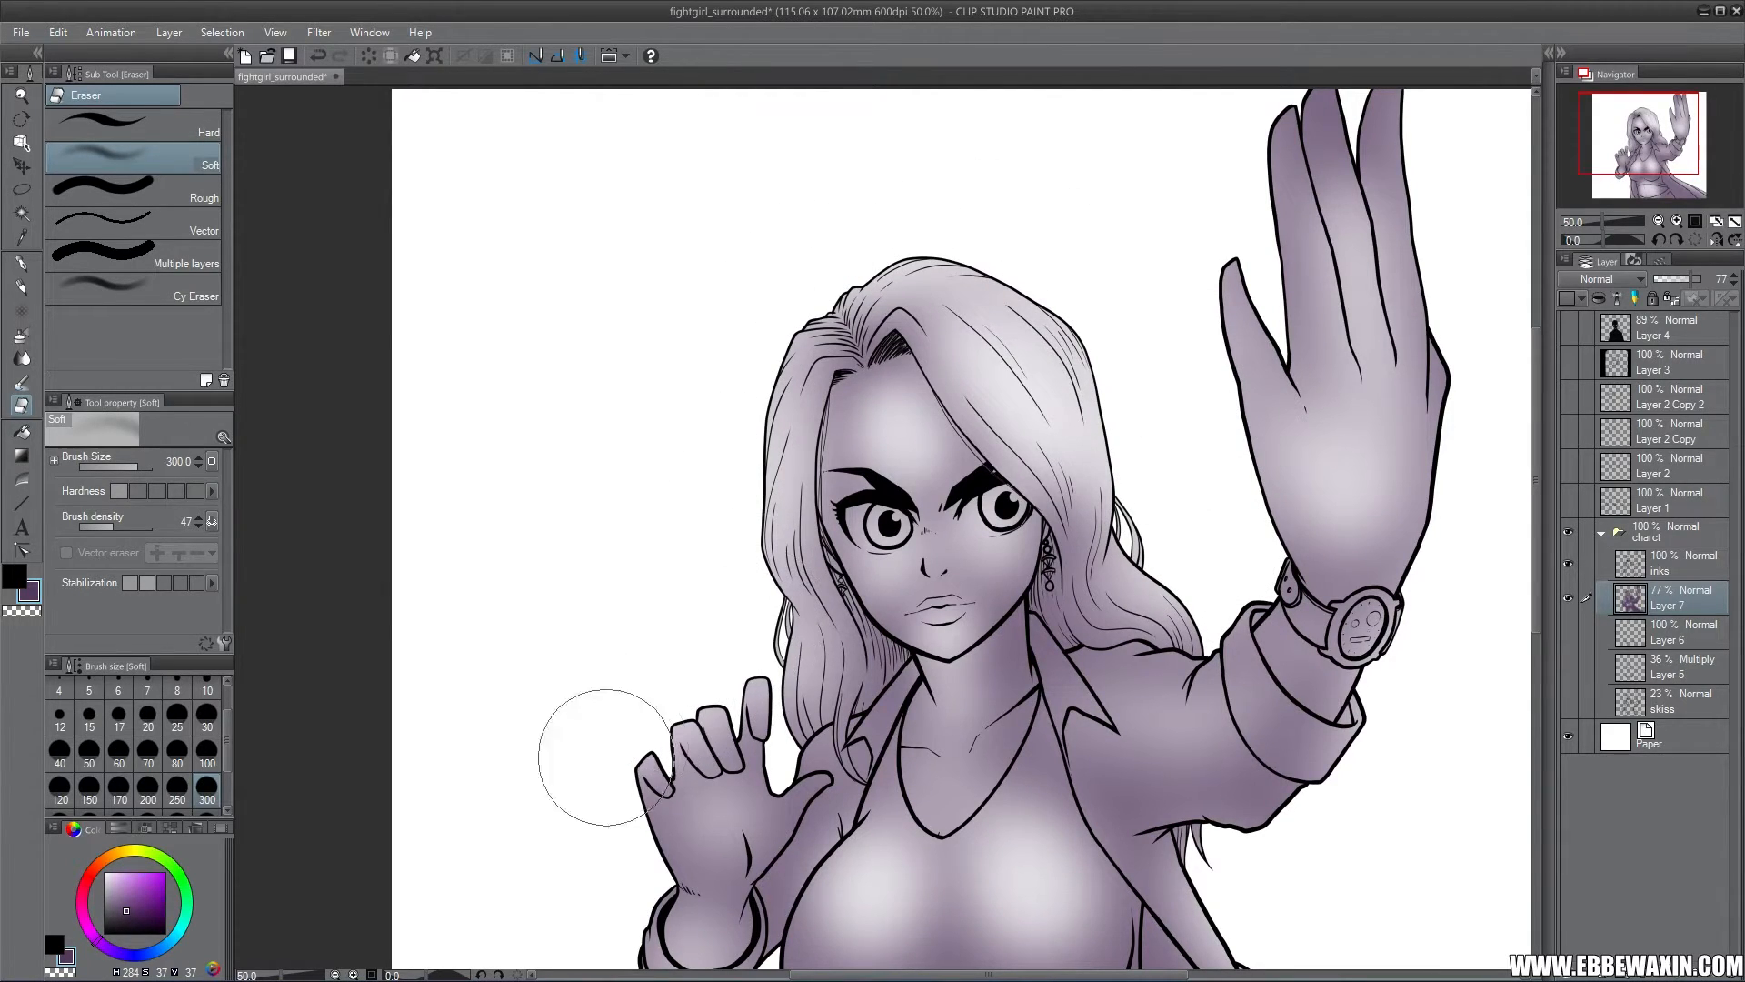
{"action": "left_click_drag", "start_coordinate": [1644, 136], "coordinate": [1658, 158]}
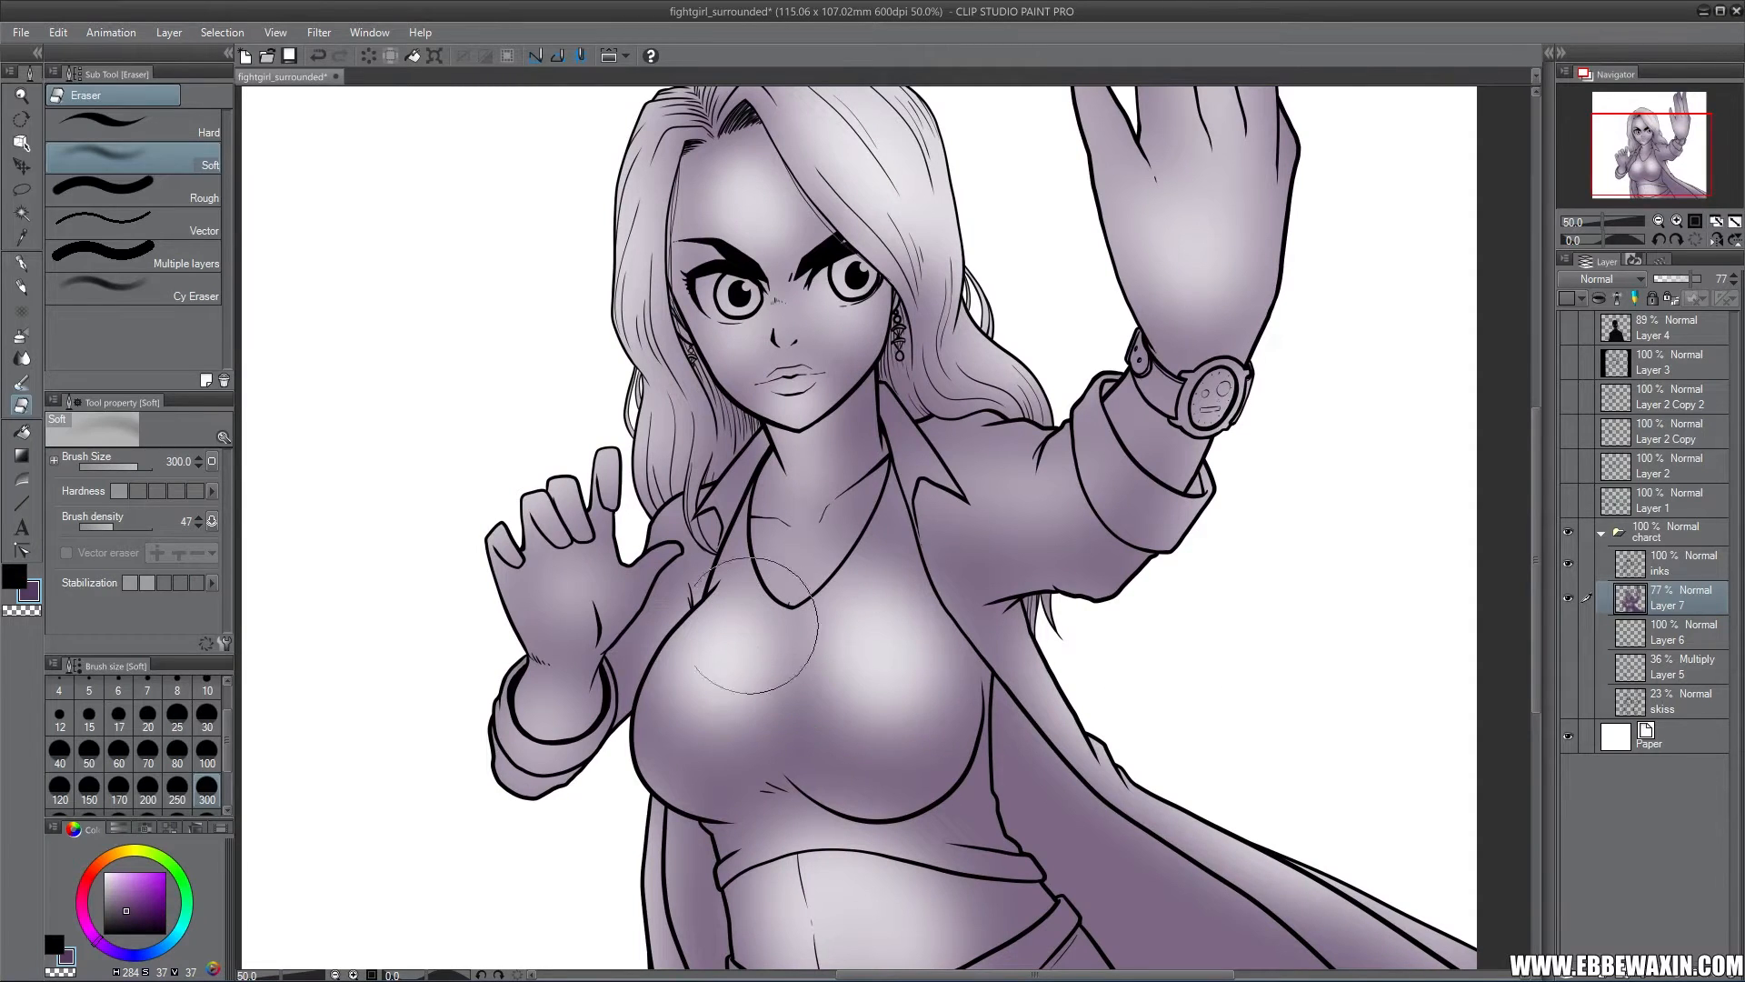
{"action": "left_click_drag", "start_coordinate": [104, 522], "coordinate": [95, 523]}
{"action": "mouse_move", "coordinate": [825, 626]}
{"action": "left_mouse_down"}
{"action": "mouse_move", "coordinate": [856, 601]}
{"action": "mouse_move", "coordinate": [731, 647]}
{"action": "mouse_move", "coordinate": [800, 518]}
{"action": "mouse_move", "coordinate": [796, 347]}
{"action": "left_mouse_up"}
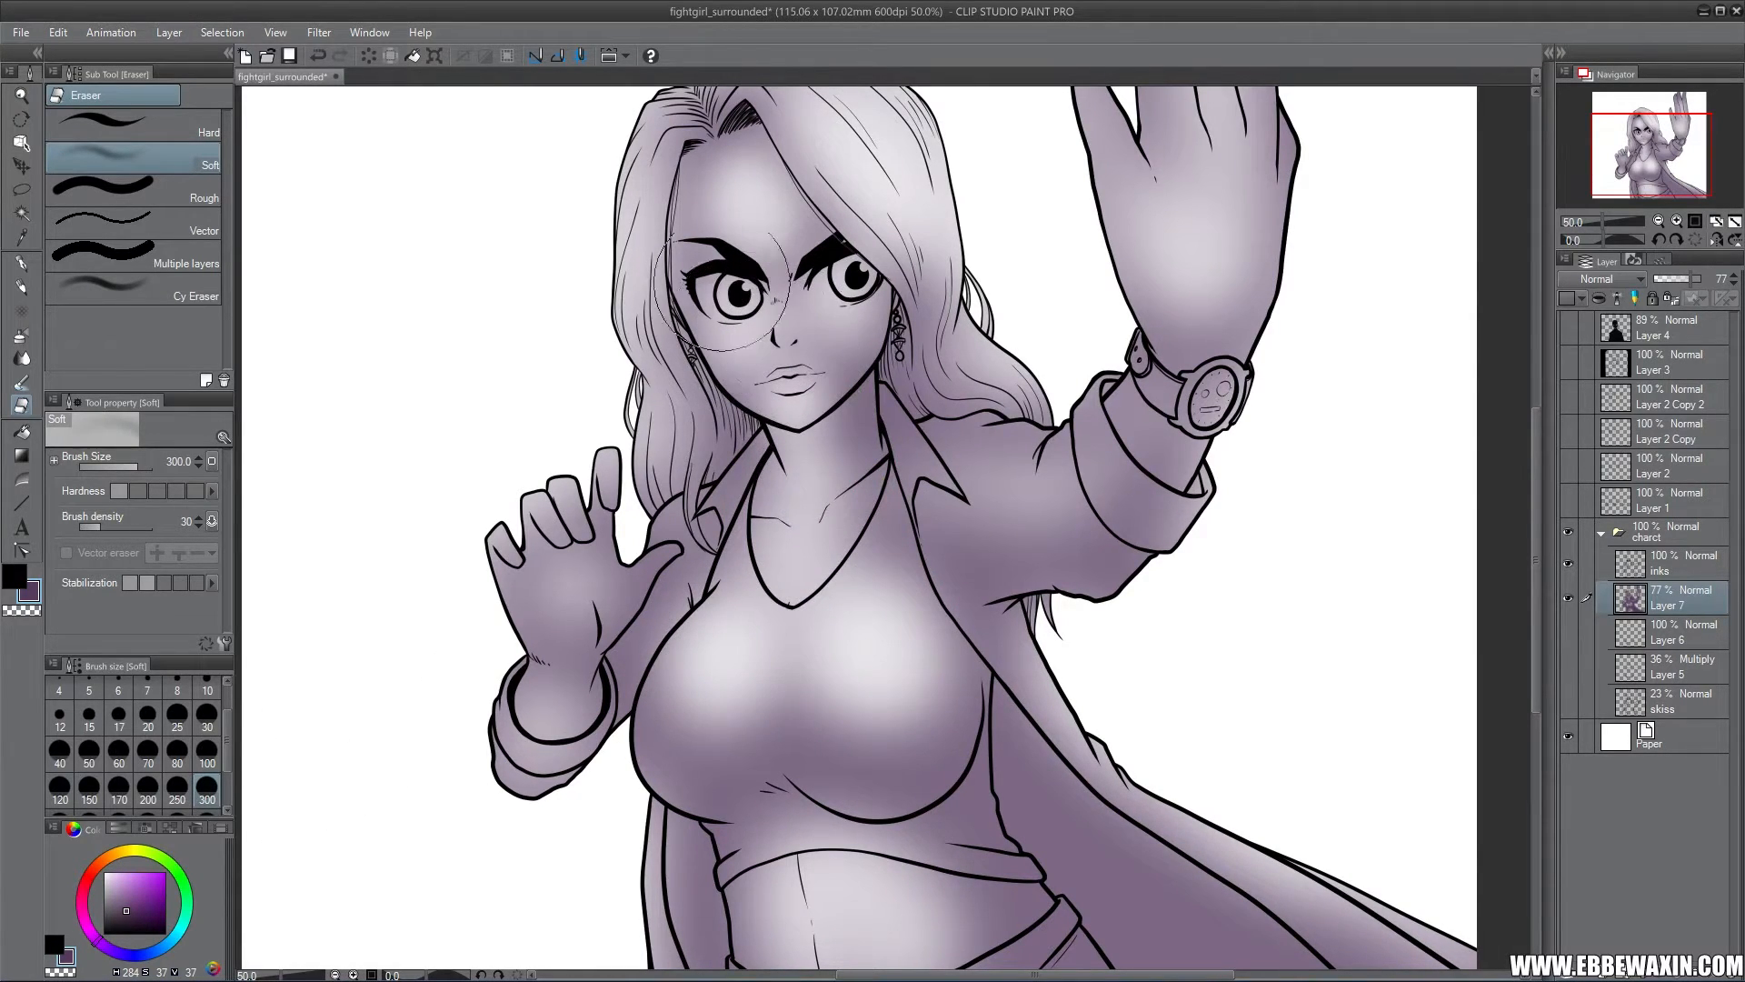
{"action": "mouse_move", "coordinate": [719, 290]}
{"action": "left_mouse_down"}
{"action": "mouse_move", "coordinate": [791, 241]}
{"action": "mouse_move", "coordinate": [823, 310]}
{"action": "mouse_move", "coordinate": [809, 218]}
{"action": "left_mouse_up"}
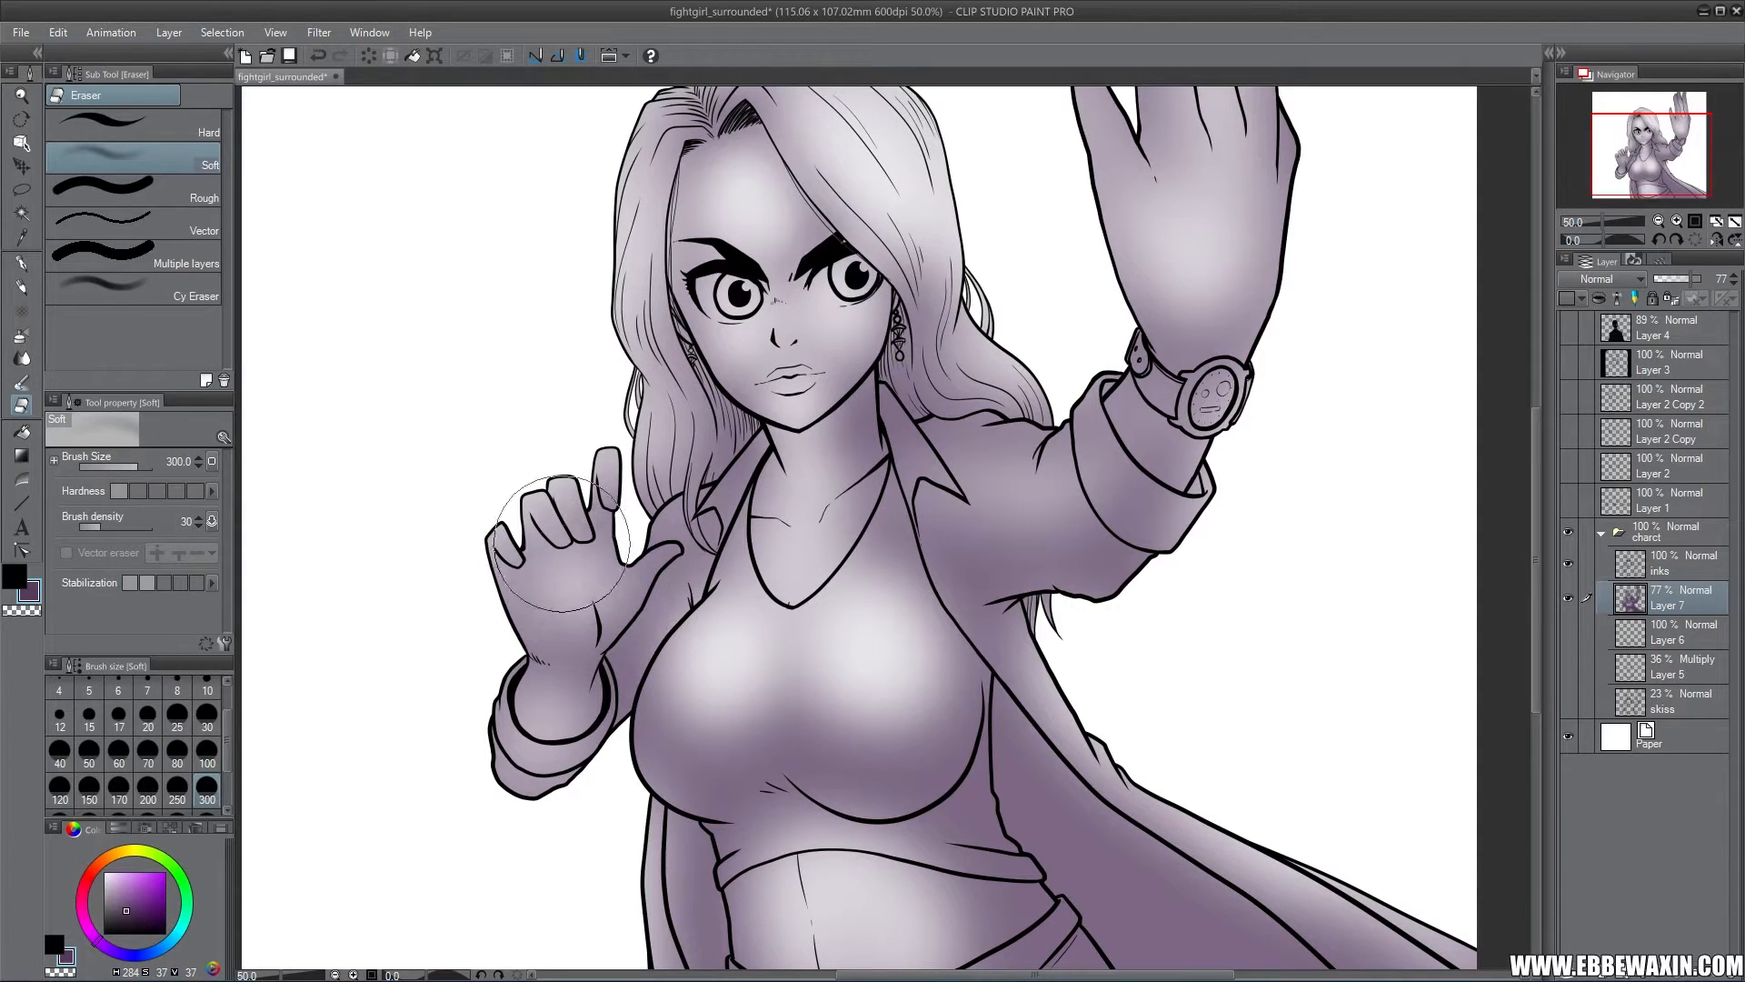
{"action": "mouse_move", "coordinate": [1136, 464]}
{"action": "left_mouse_down"}
{"action": "mouse_move", "coordinate": [1005, 452]}
{"action": "mouse_move", "coordinate": [1023, 483]}
{"action": "mouse_move", "coordinate": [1009, 506]}
{"action": "mouse_move", "coordinate": [932, 447]}
{"action": "mouse_move", "coordinate": [1109, 511]}
{"action": "mouse_move", "coordinate": [1155, 461]}
{"action": "mouse_move", "coordinate": [1196, 270]}
{"action": "mouse_move", "coordinate": [1291, 261]}
{"action": "mouse_move", "coordinate": [1186, 335]}
{"action": "mouse_move", "coordinate": [1219, 352]}
{"action": "left_mouse_up"}
{"action": "mouse_move", "coordinate": [774, 733]}
{"action": "left_mouse_down"}
{"action": "mouse_move", "coordinate": [824, 571]}
{"action": "mouse_move", "coordinate": [909, 691]}
{"action": "mouse_move", "coordinate": [991, 872]}
{"action": "mouse_move", "coordinate": [973, 840]}
{"action": "left_mouse_up"}
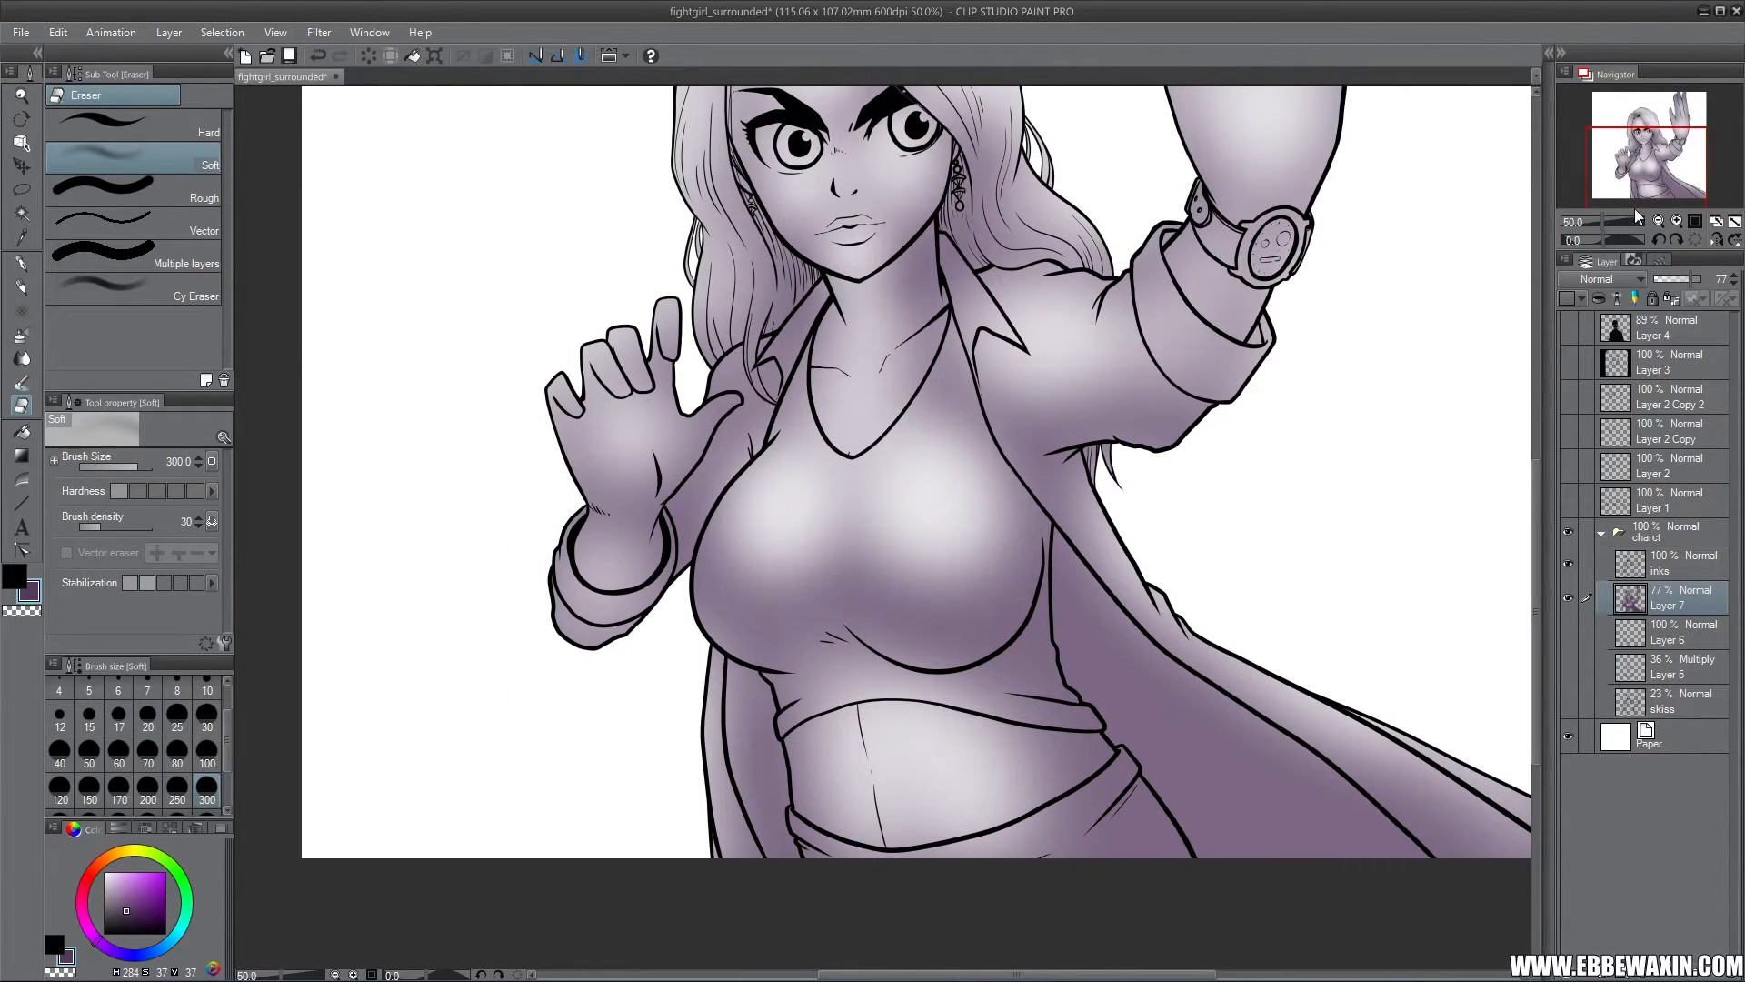
Hide the soft-shaded purple layer and add a new empty layer directly above the hidden hatching layer
{"action": "left_click_drag", "start_coordinate": [1636, 215], "coordinate": [1632, 194]}
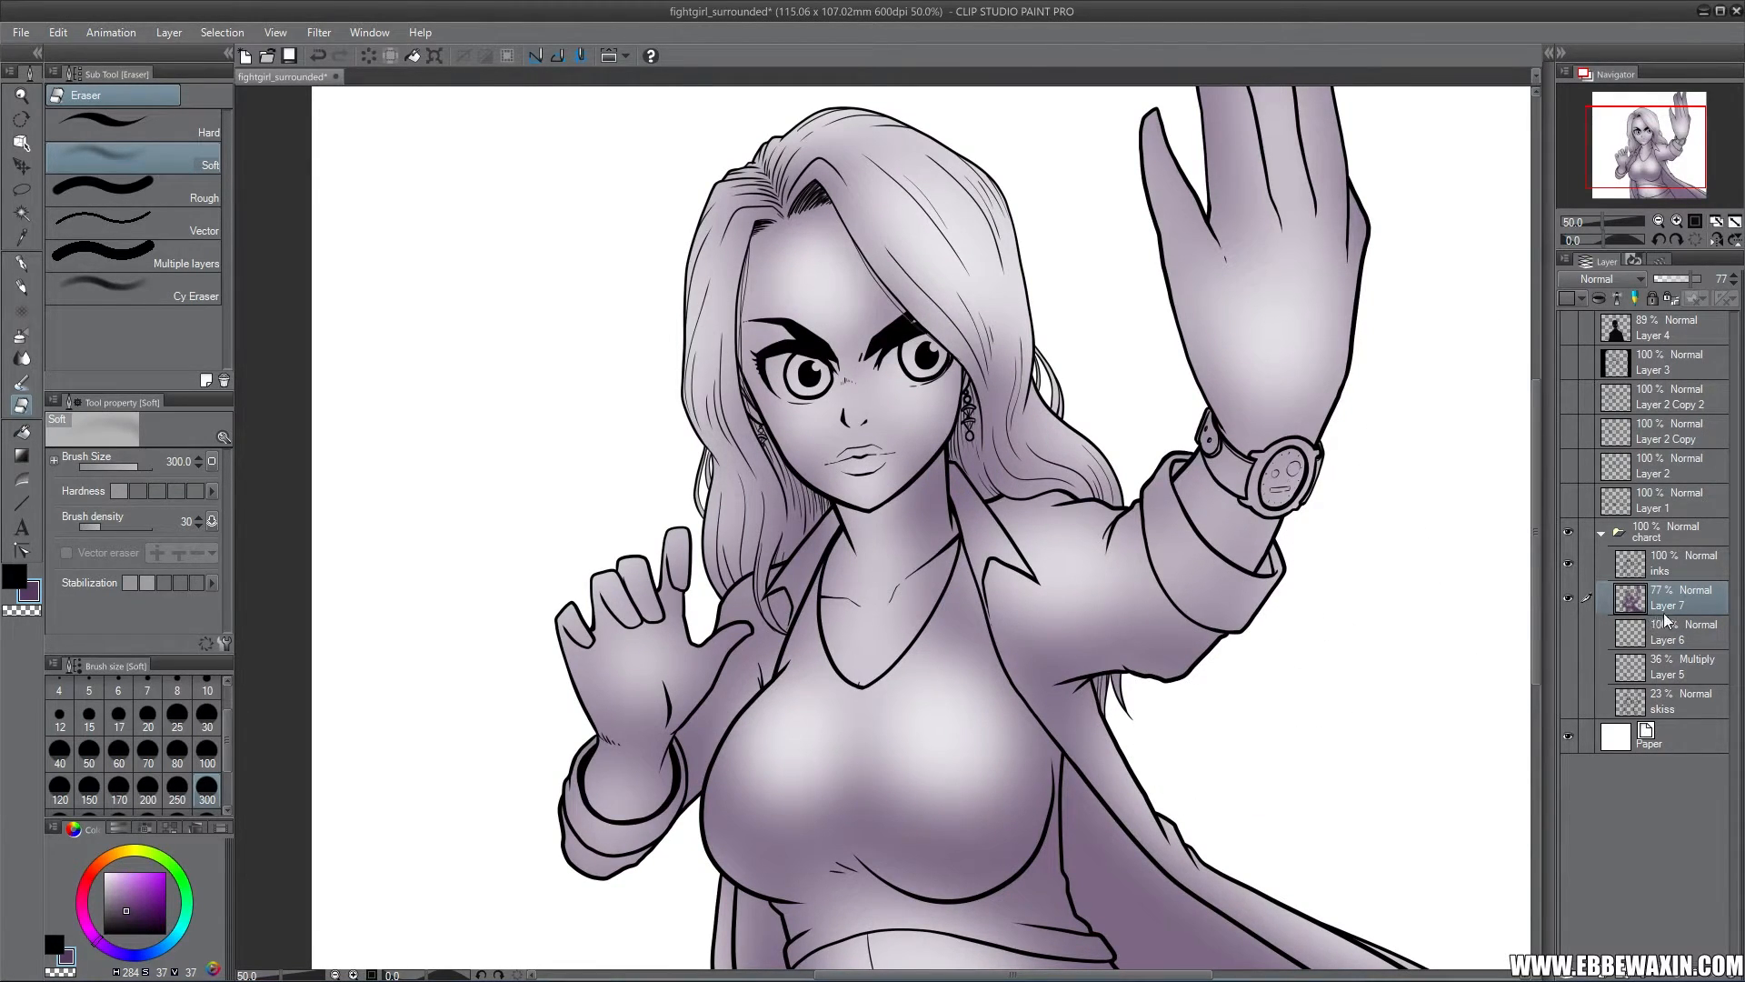
{"action": "left_click", "coordinate": [1569, 598]}
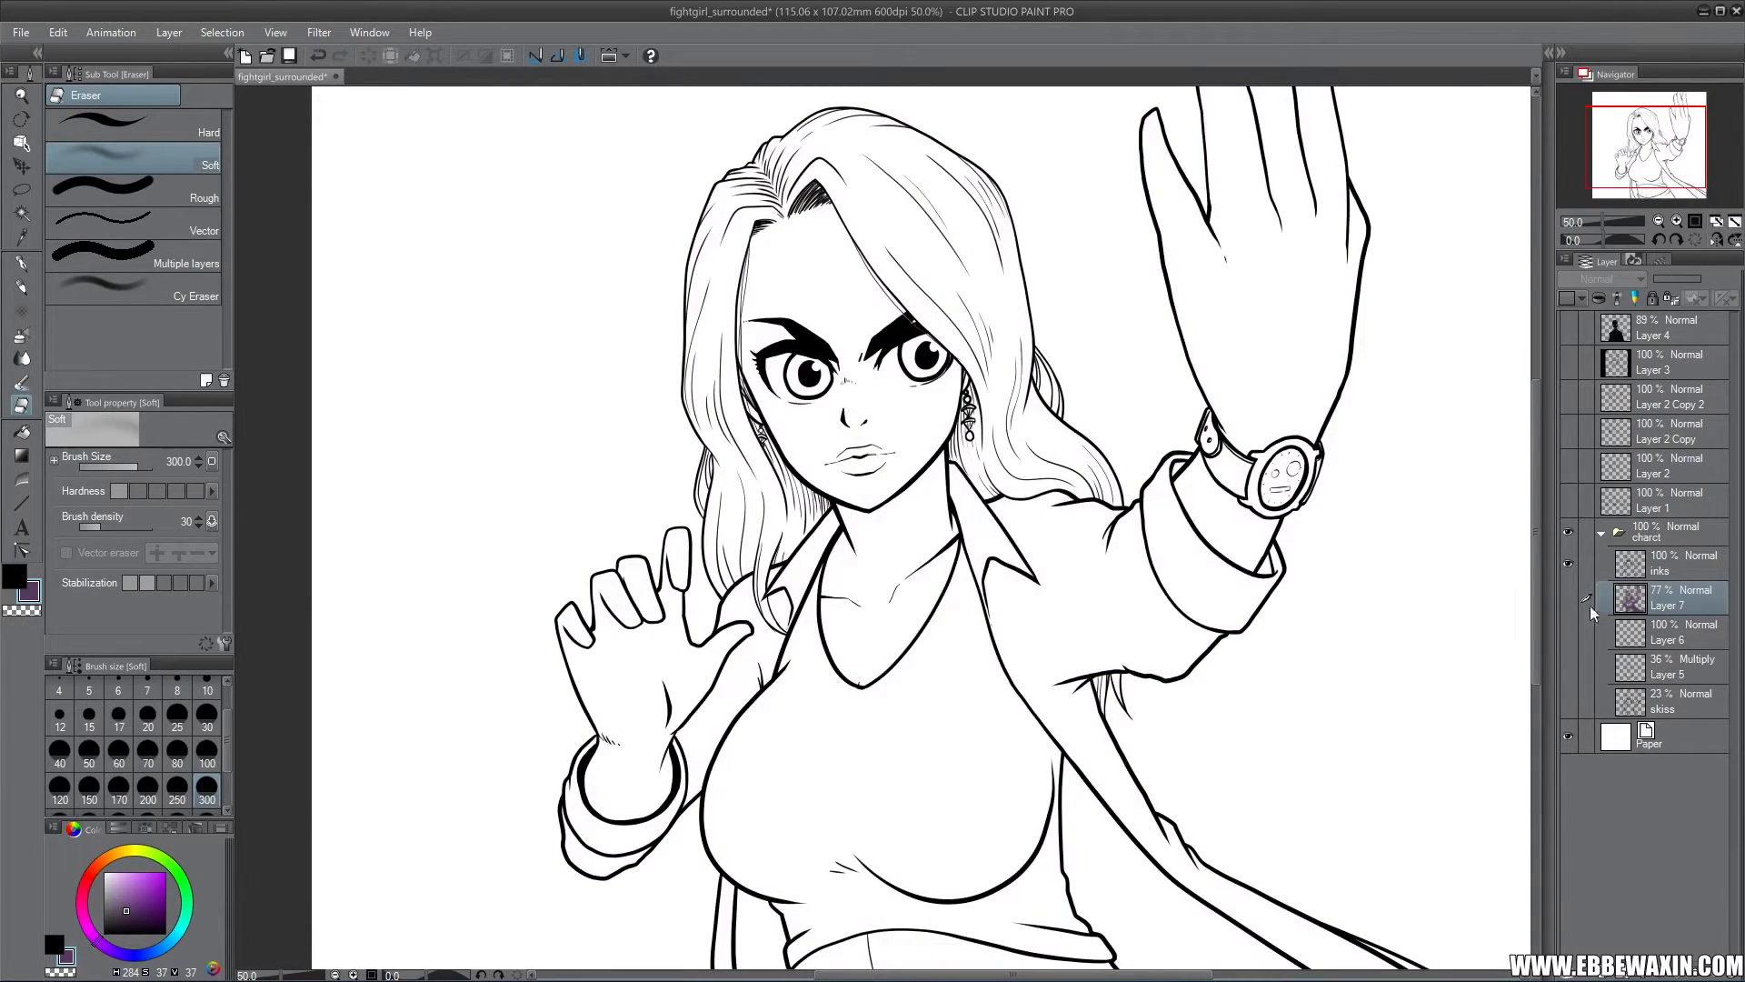
{"action": "left_click", "coordinate": [1669, 627]}
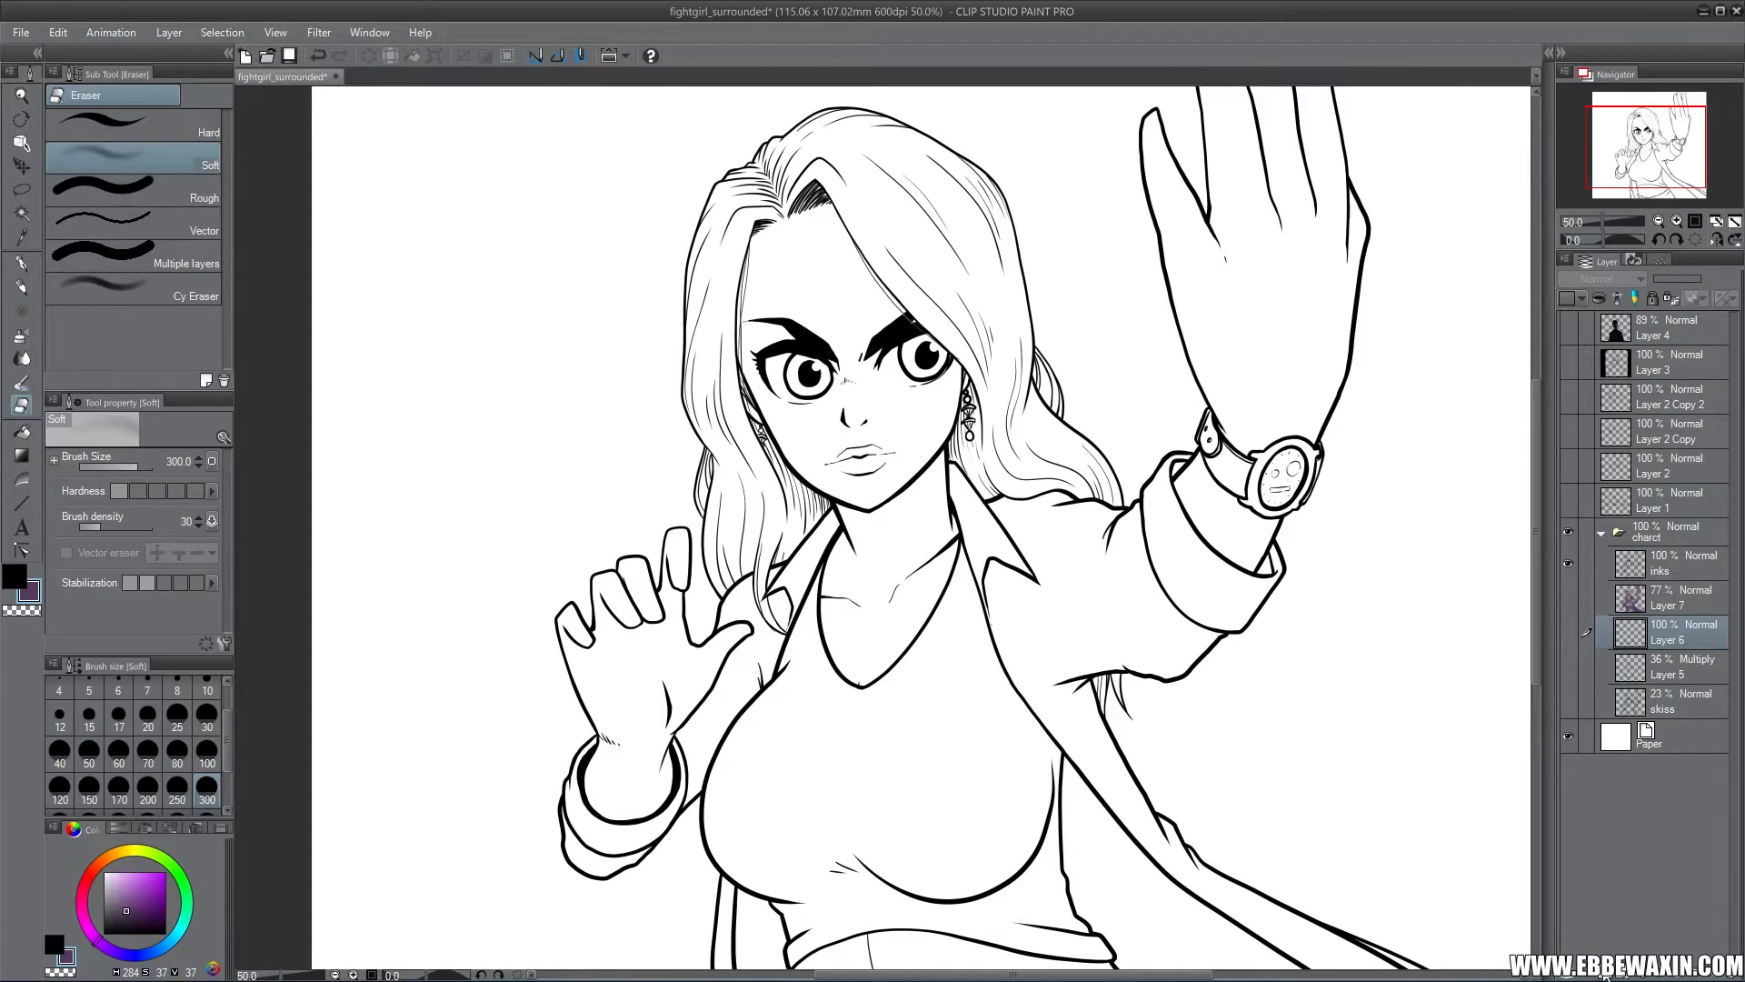
{"action": "key", "text": "ctrl+shift+n"}
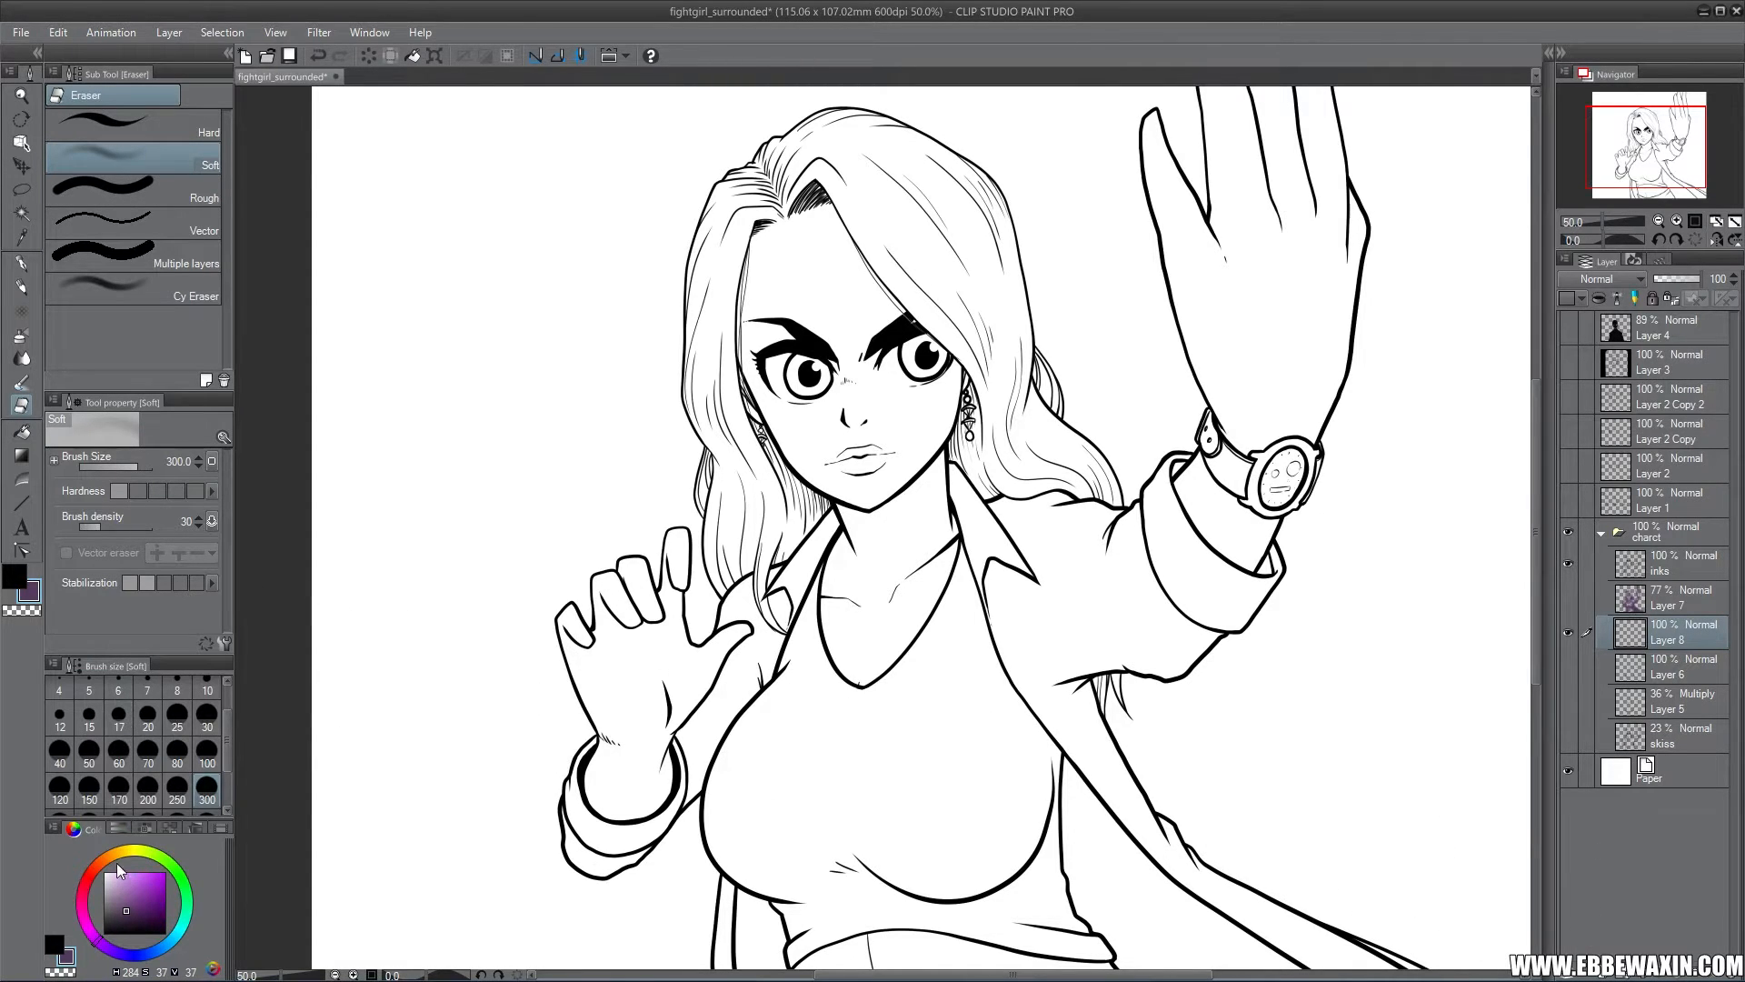
Open skin_colors_collection.jpg from the Artwork folder on drive E, sample the light "webcomic skin" swatch and return to the fightgirl_surrounded drawing
{"action": "left_click", "coordinate": [24, 33]}
{"action": "left_click", "coordinate": [60, 102]}
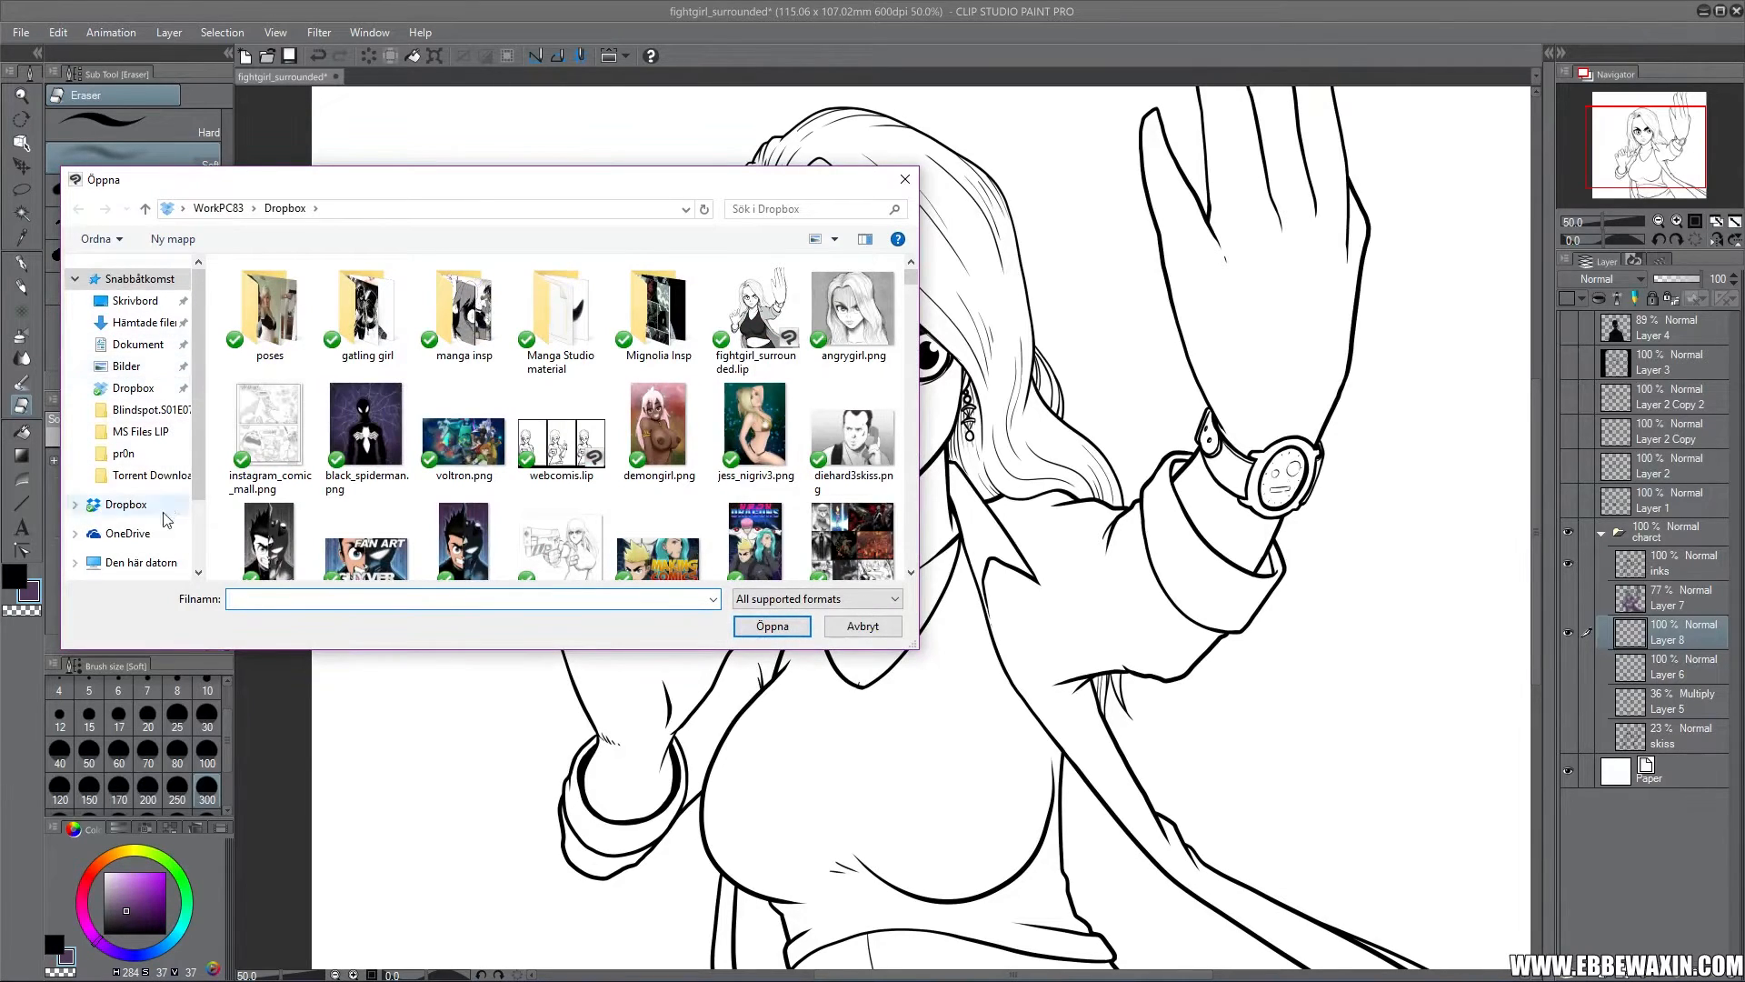
{"action": "left_click", "coordinate": [136, 563]}
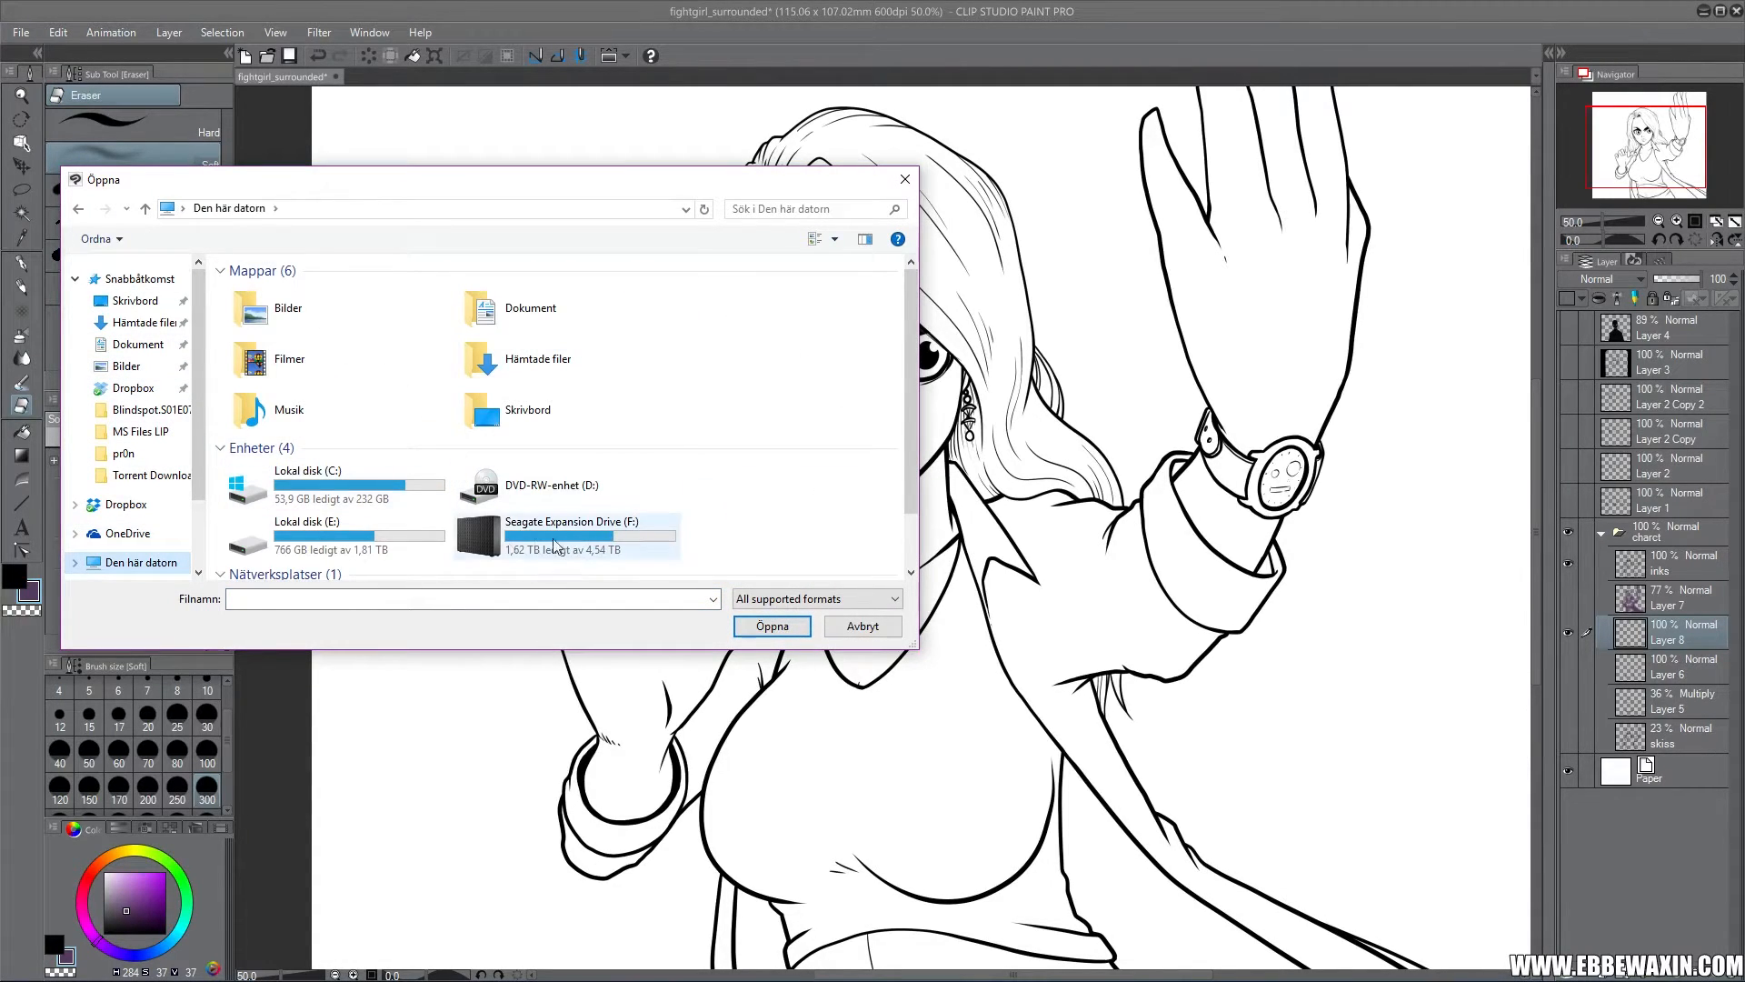
{"action": "double_click", "coordinate": [390, 538]}
{"action": "double_click", "coordinate": [389, 312]}
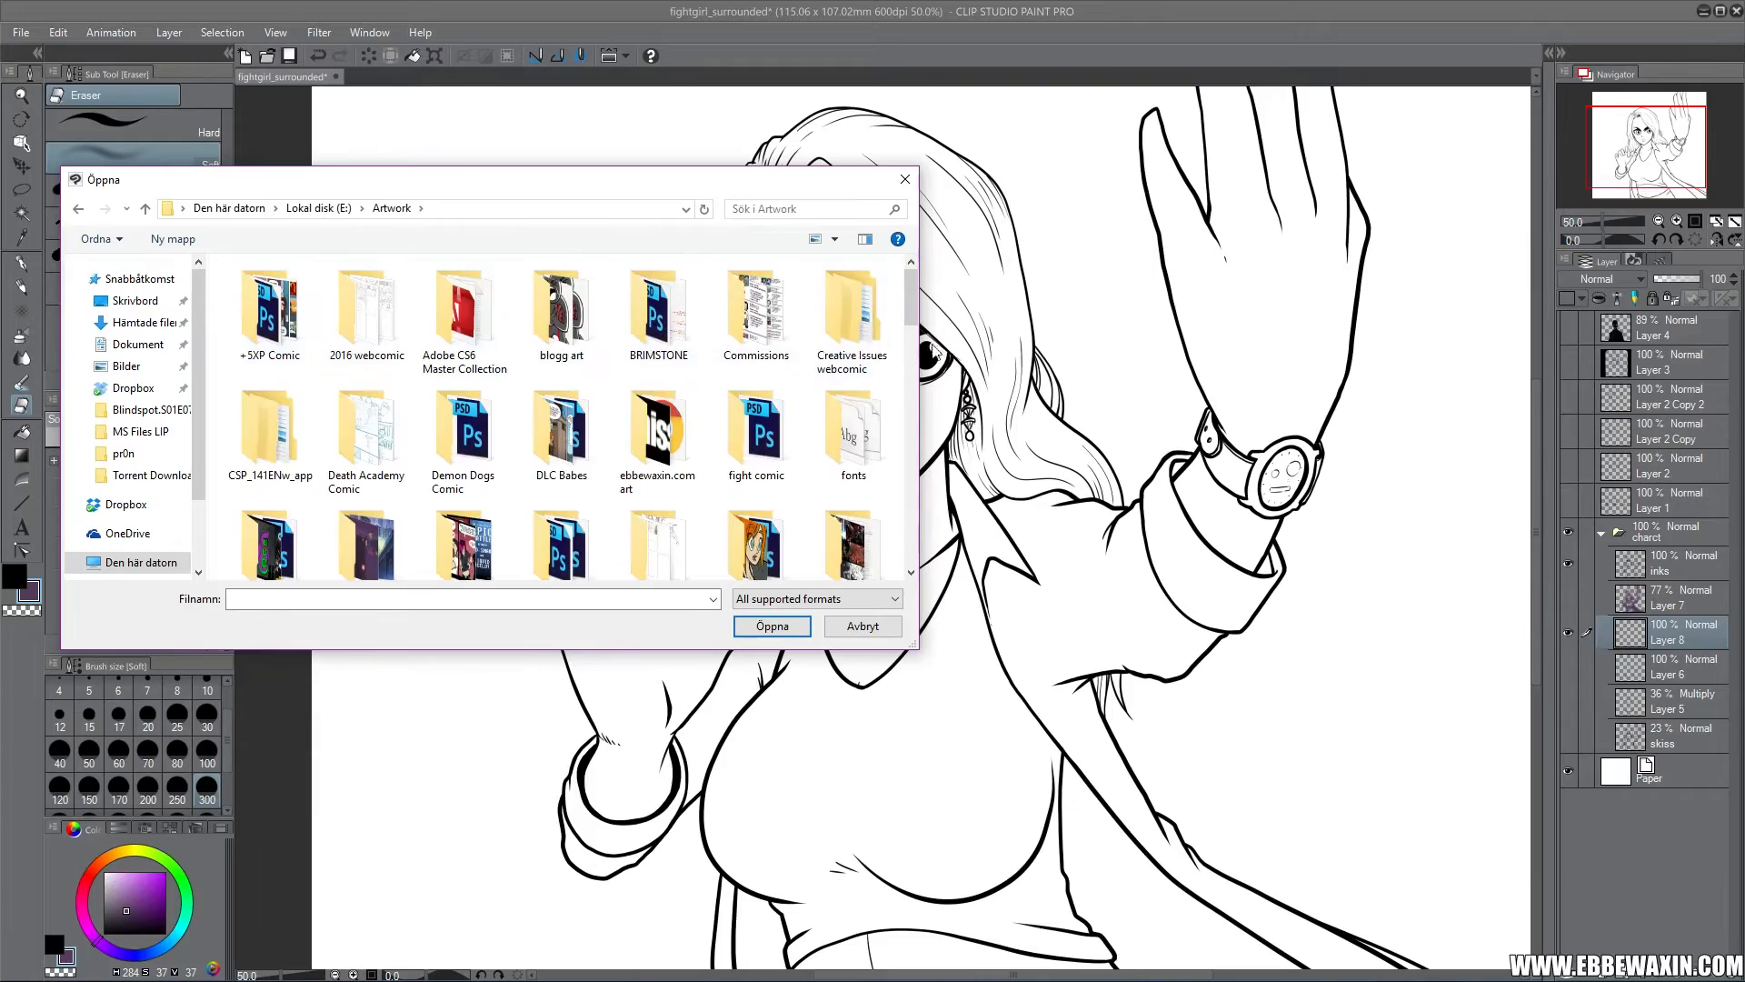
{"action": "left_click_drag", "start_coordinate": [910, 309], "coordinate": [900, 537]}
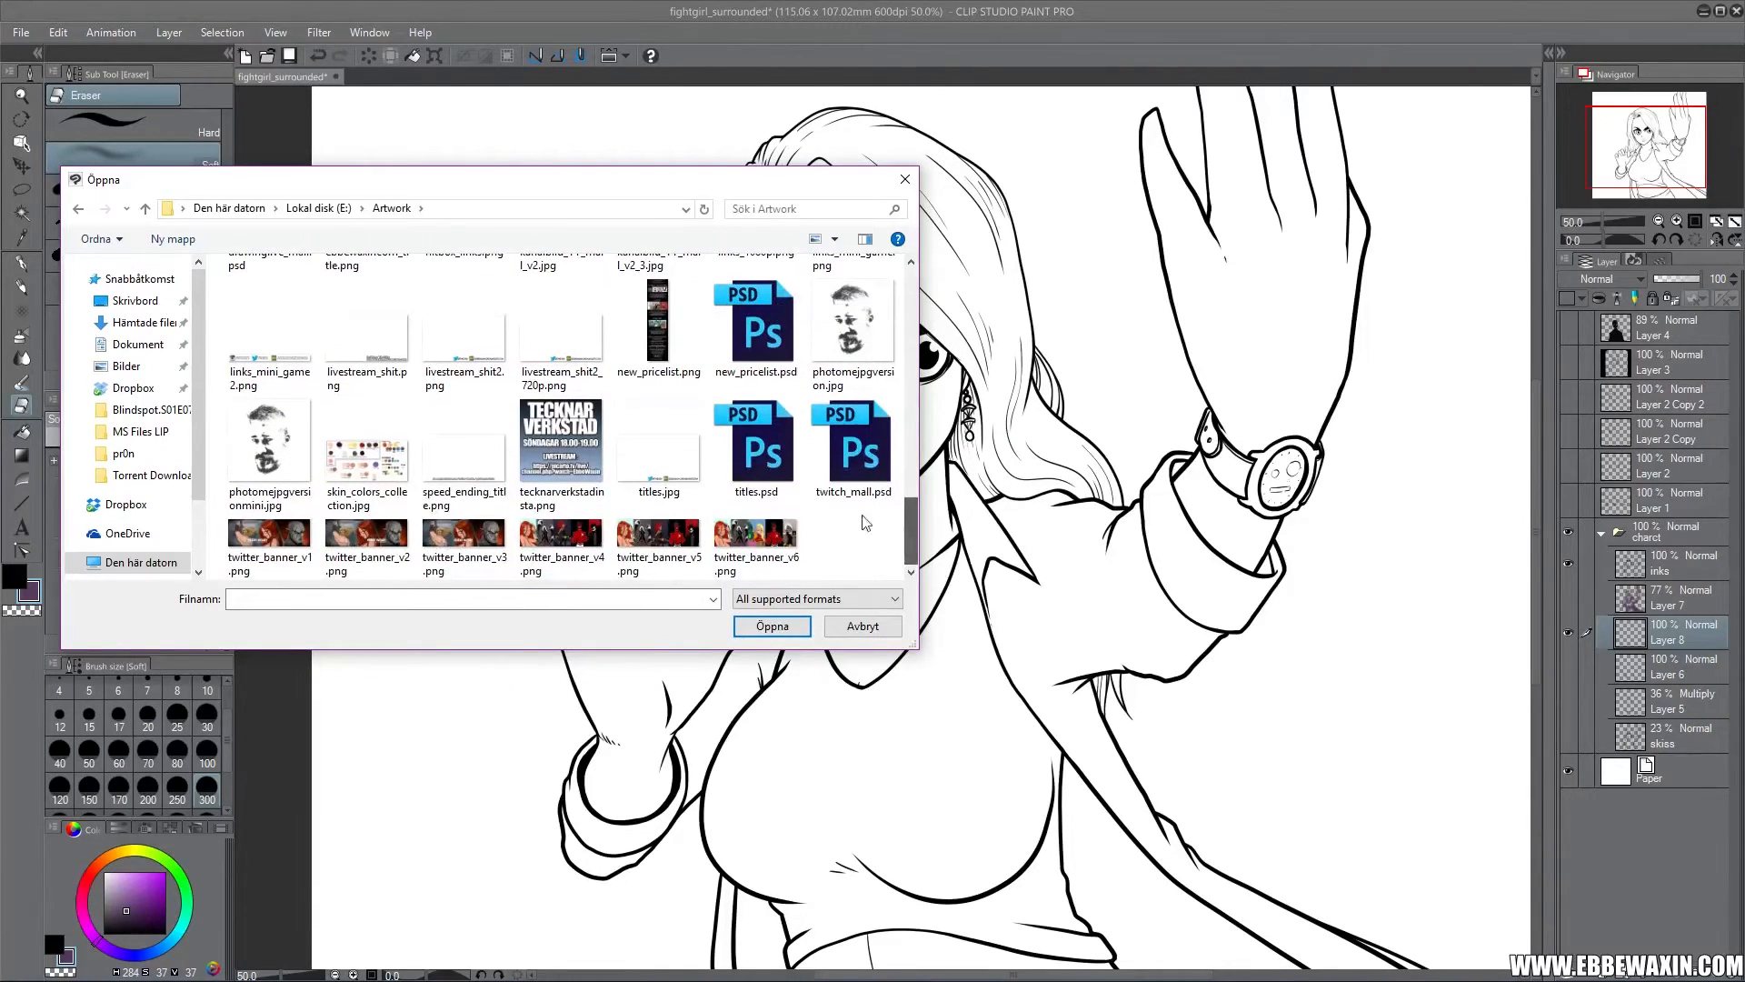
{"action": "left_click", "coordinate": [367, 477]}
{"action": "left_click", "coordinate": [772, 625]}
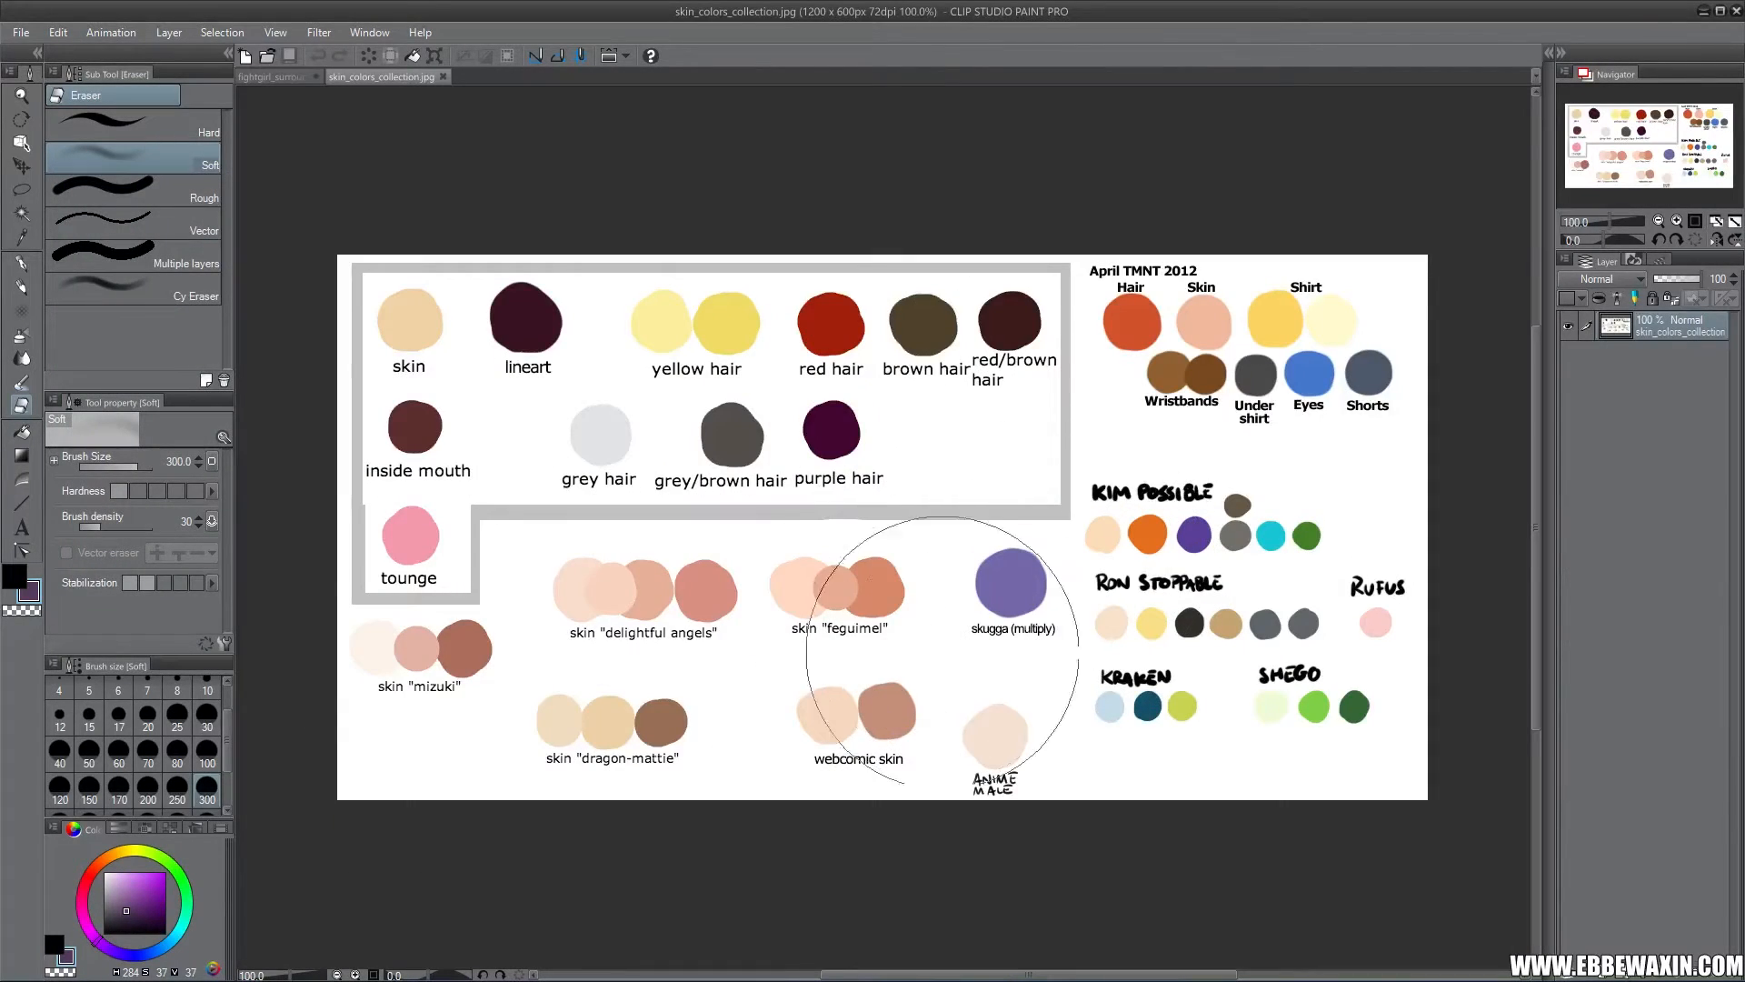
{"action": "left_click", "coordinate": [828, 713], "text": "alt"}
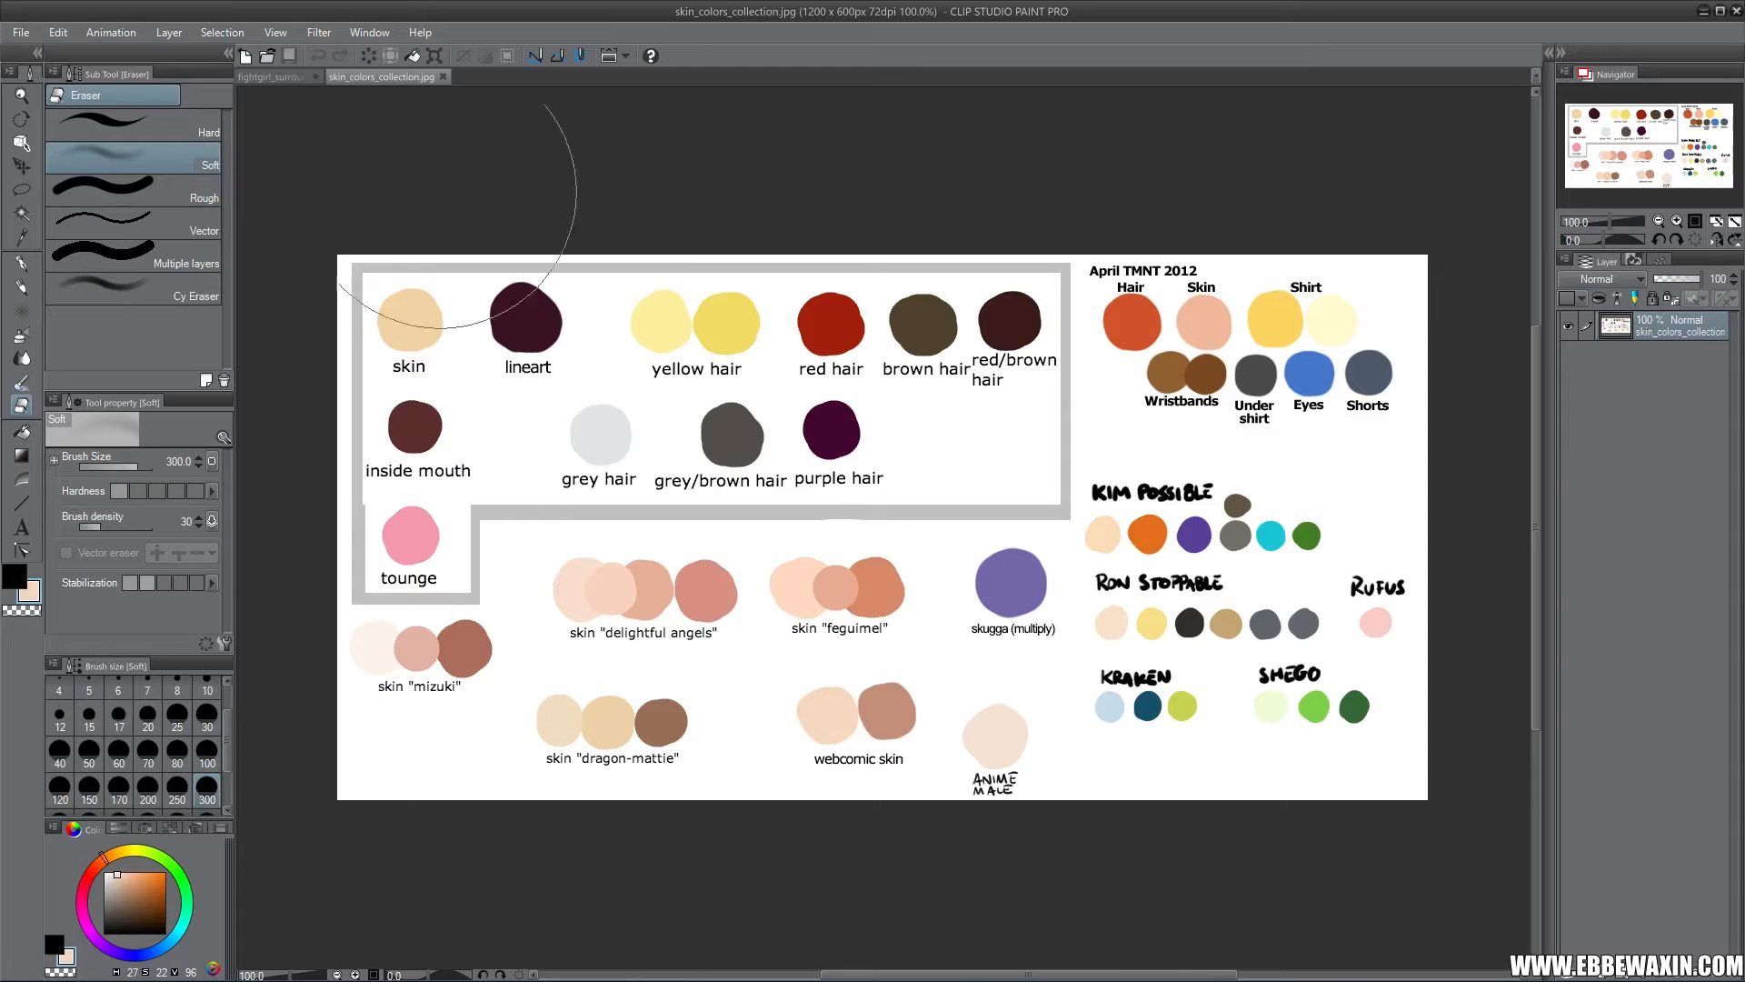
{"action": "left_click", "coordinate": [273, 76]}
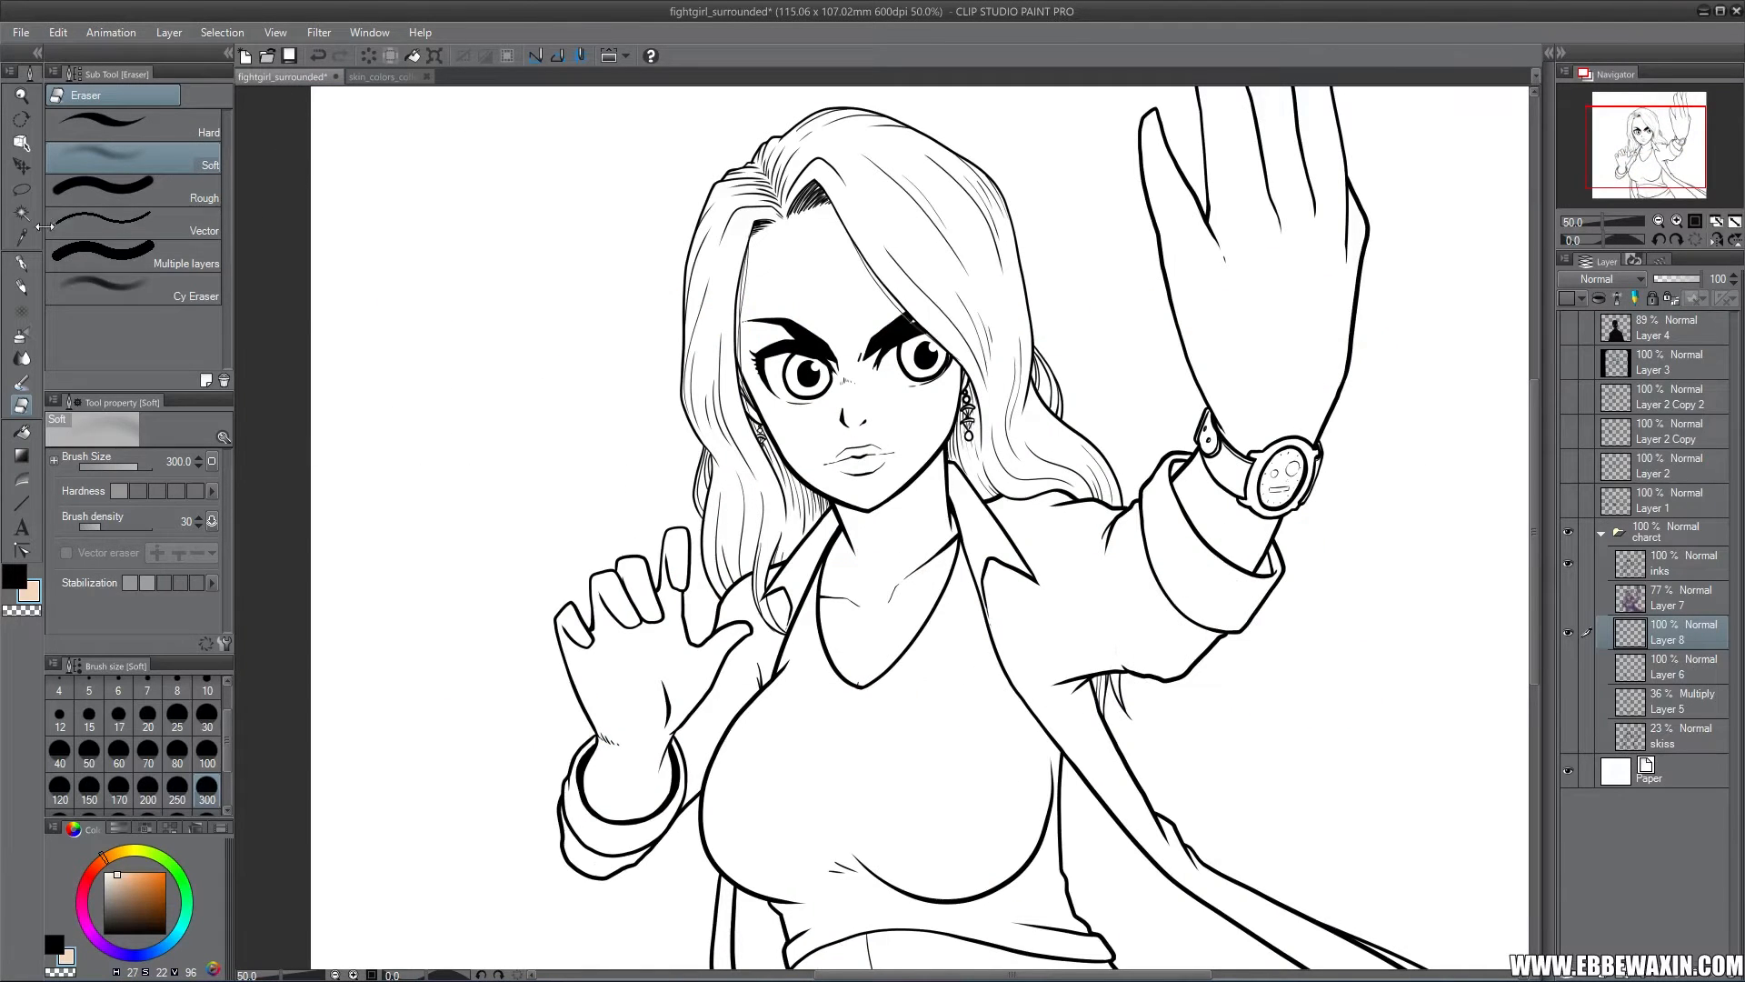
Auto-select the background around the character, invert the selection, fill the figure with the sampled skin tone on Layer 8 and deselect
{"action": "key", "text": "w"}
{"action": "left_click", "coordinate": [1096, 326]}
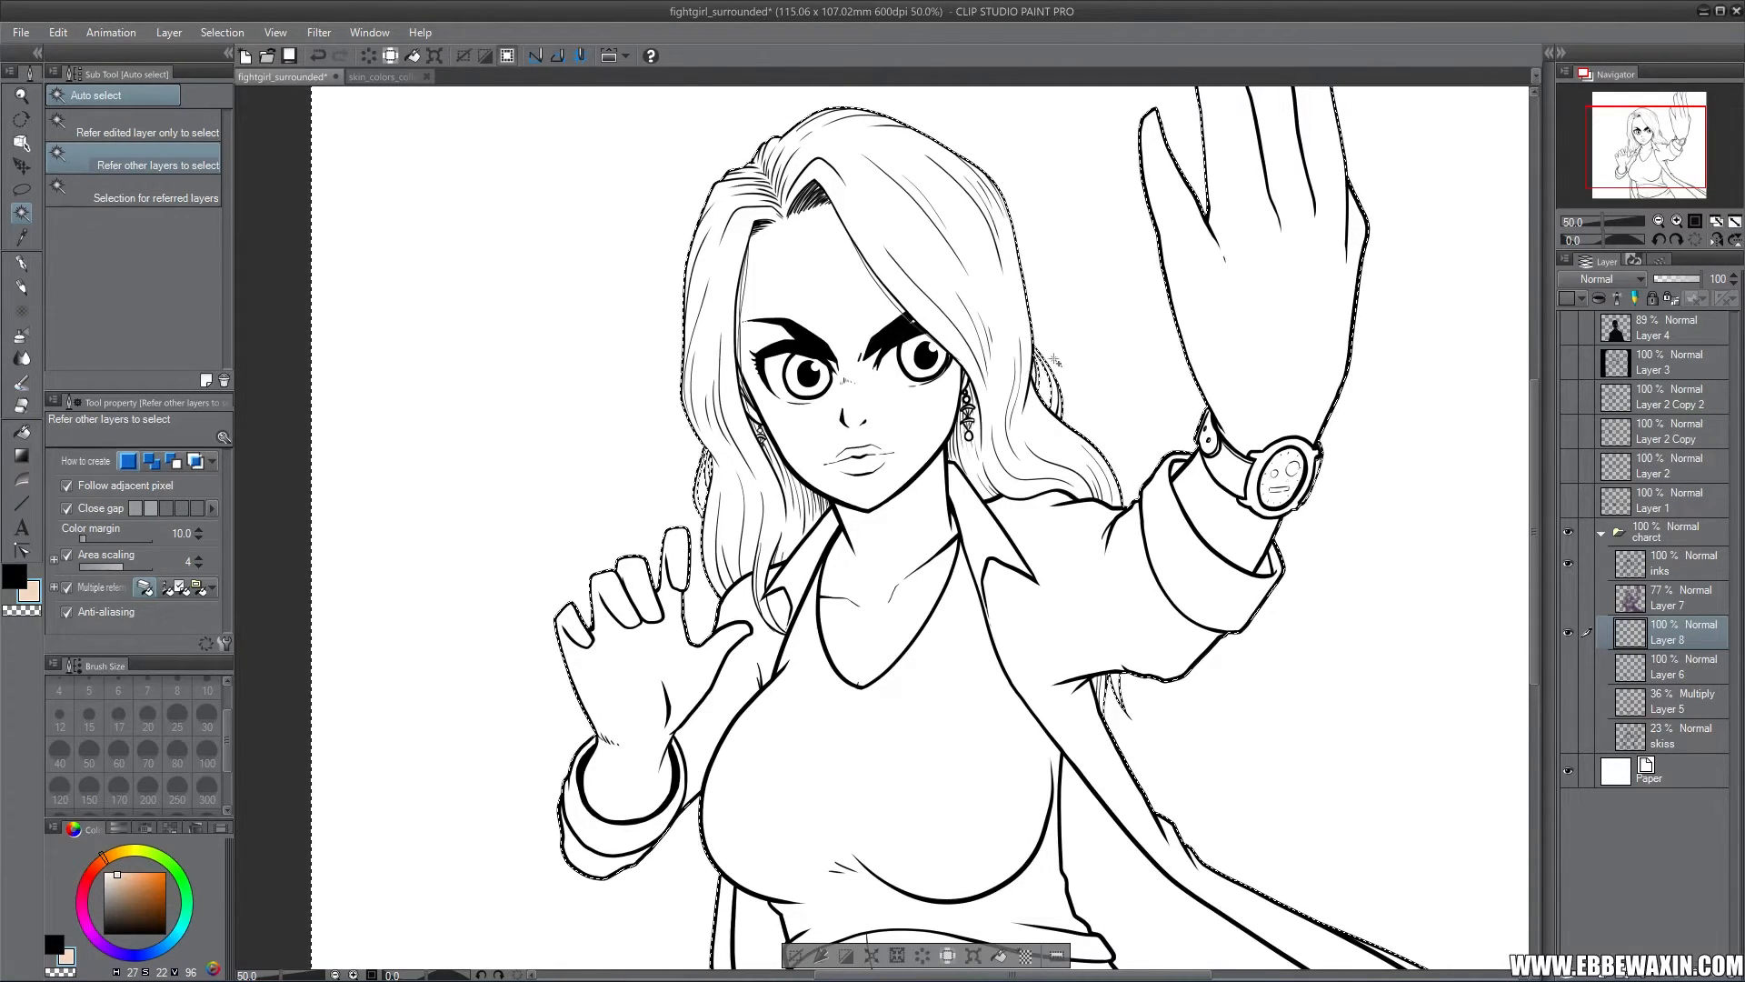
{"action": "mouse_move", "coordinate": [1650, 158]}
{"action": "left_mouse_down"}
{"action": "mouse_move", "coordinate": [1636, 186]}
{"action": "mouse_move", "coordinate": [1637, 171]}
{"action": "left_mouse_up"}
{"action": "left_click", "coordinate": [222, 32]}
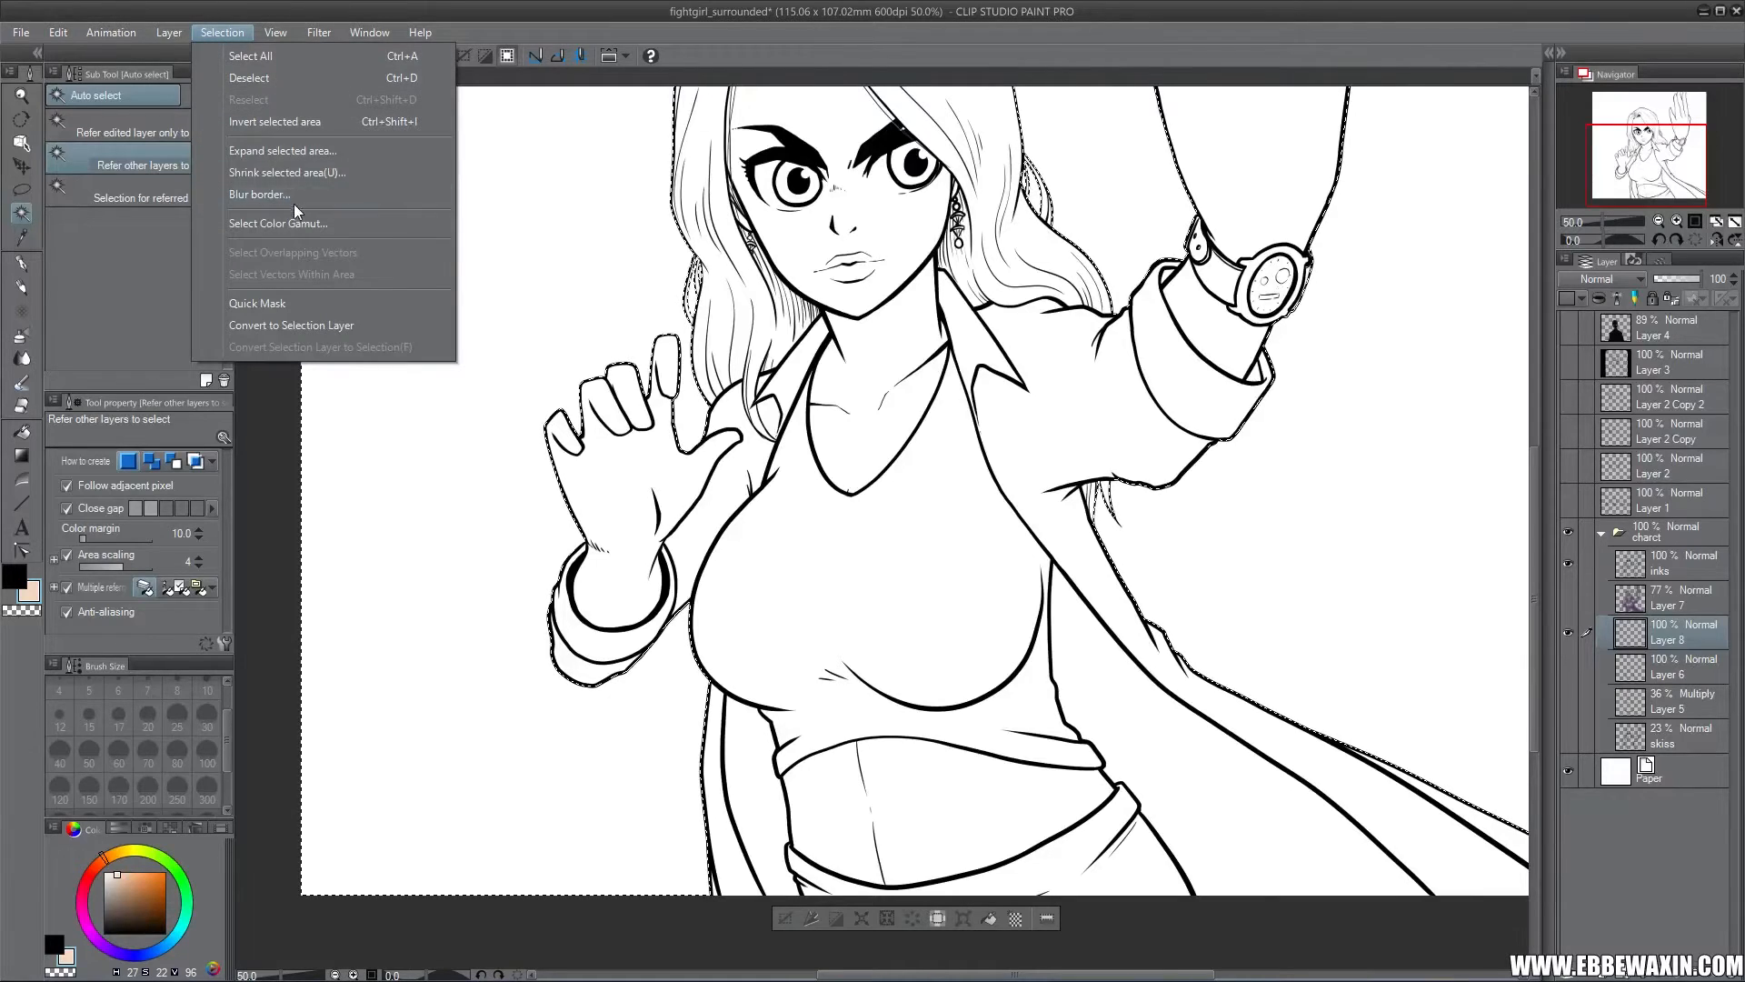
{"action": "left_click", "coordinate": [395, 127]}
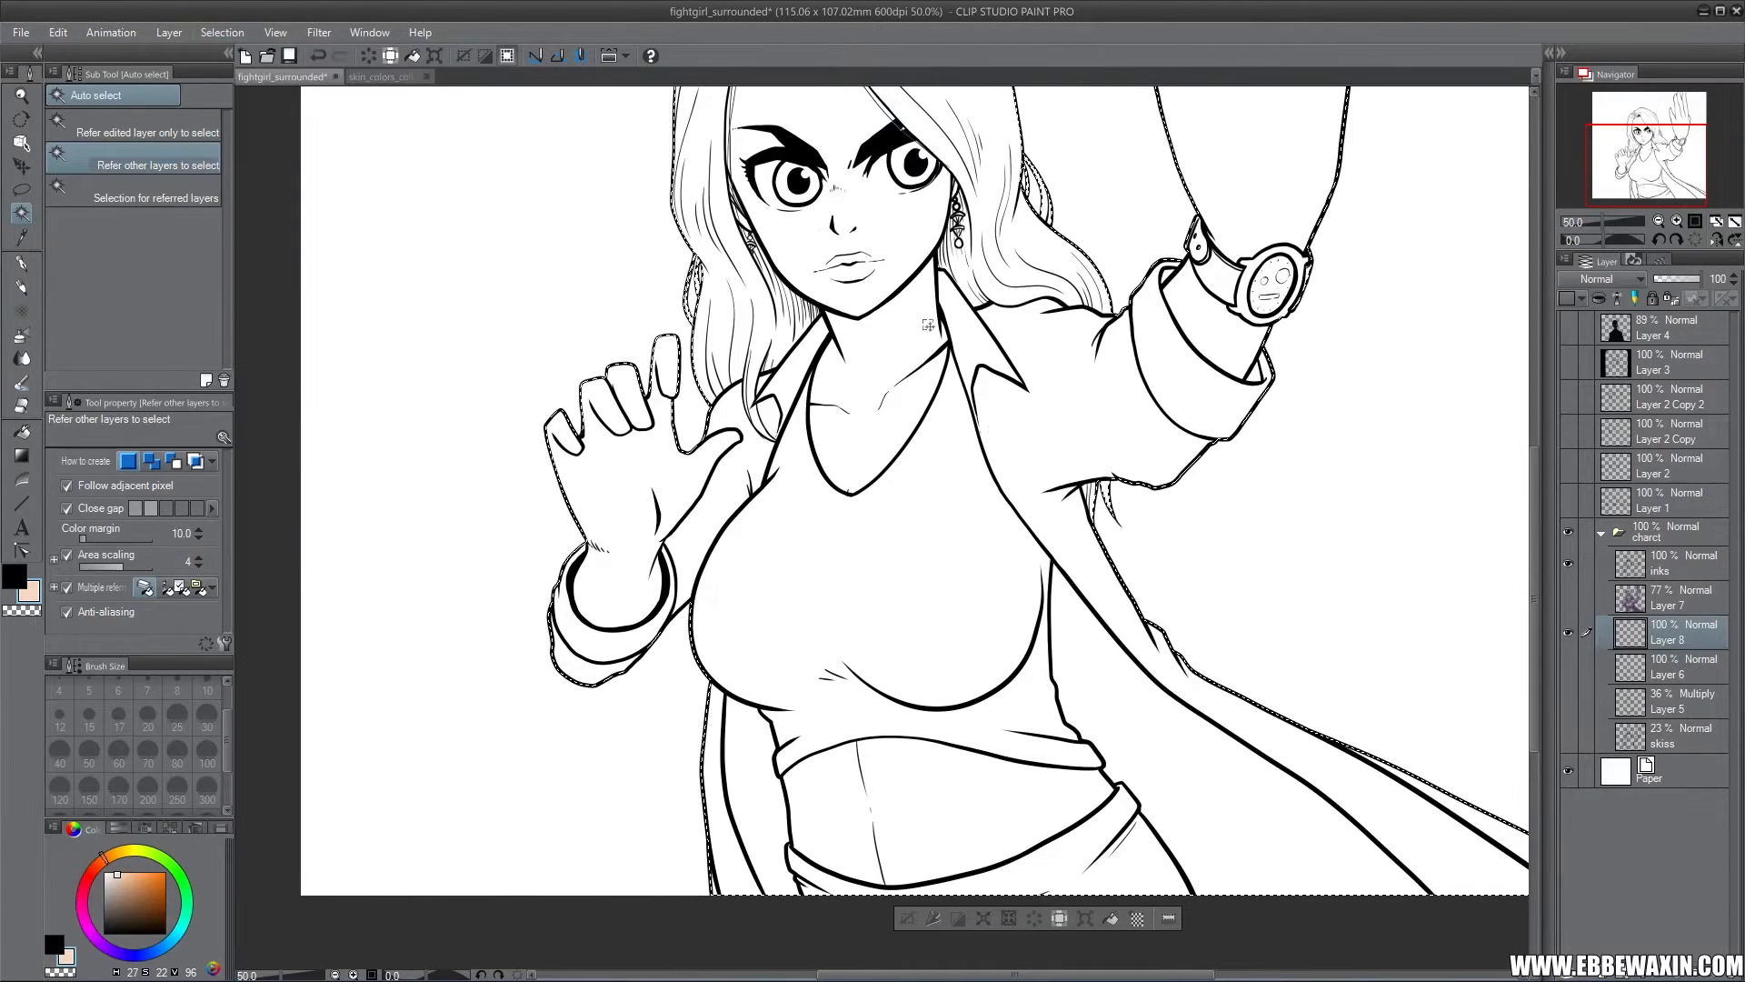
{"action": "left_click", "coordinate": [1111, 917]}
{"action": "left_click", "coordinate": [30, 193]}
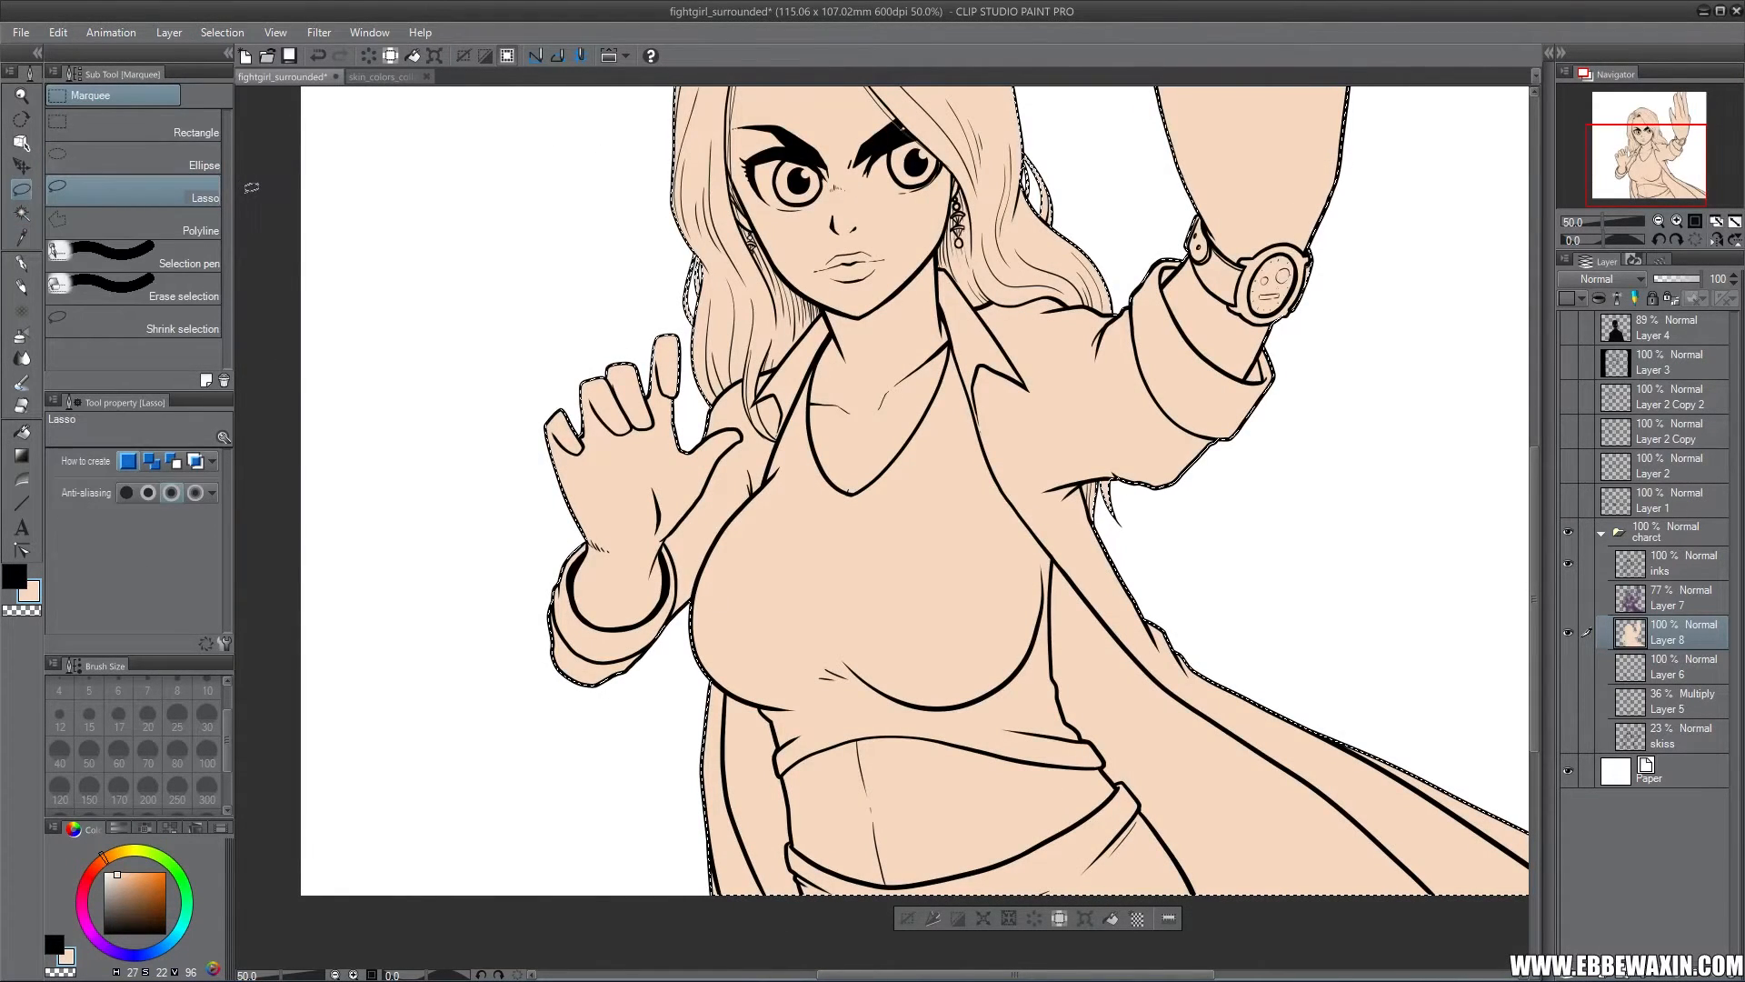
{"action": "left_click", "coordinate": [510, 210]}
Show the soft purple shading on Layer 7 and set it to Multiply at 100% opacity
{"action": "left_click_drag", "start_coordinate": [1647, 167], "coordinate": [1656, 143]}
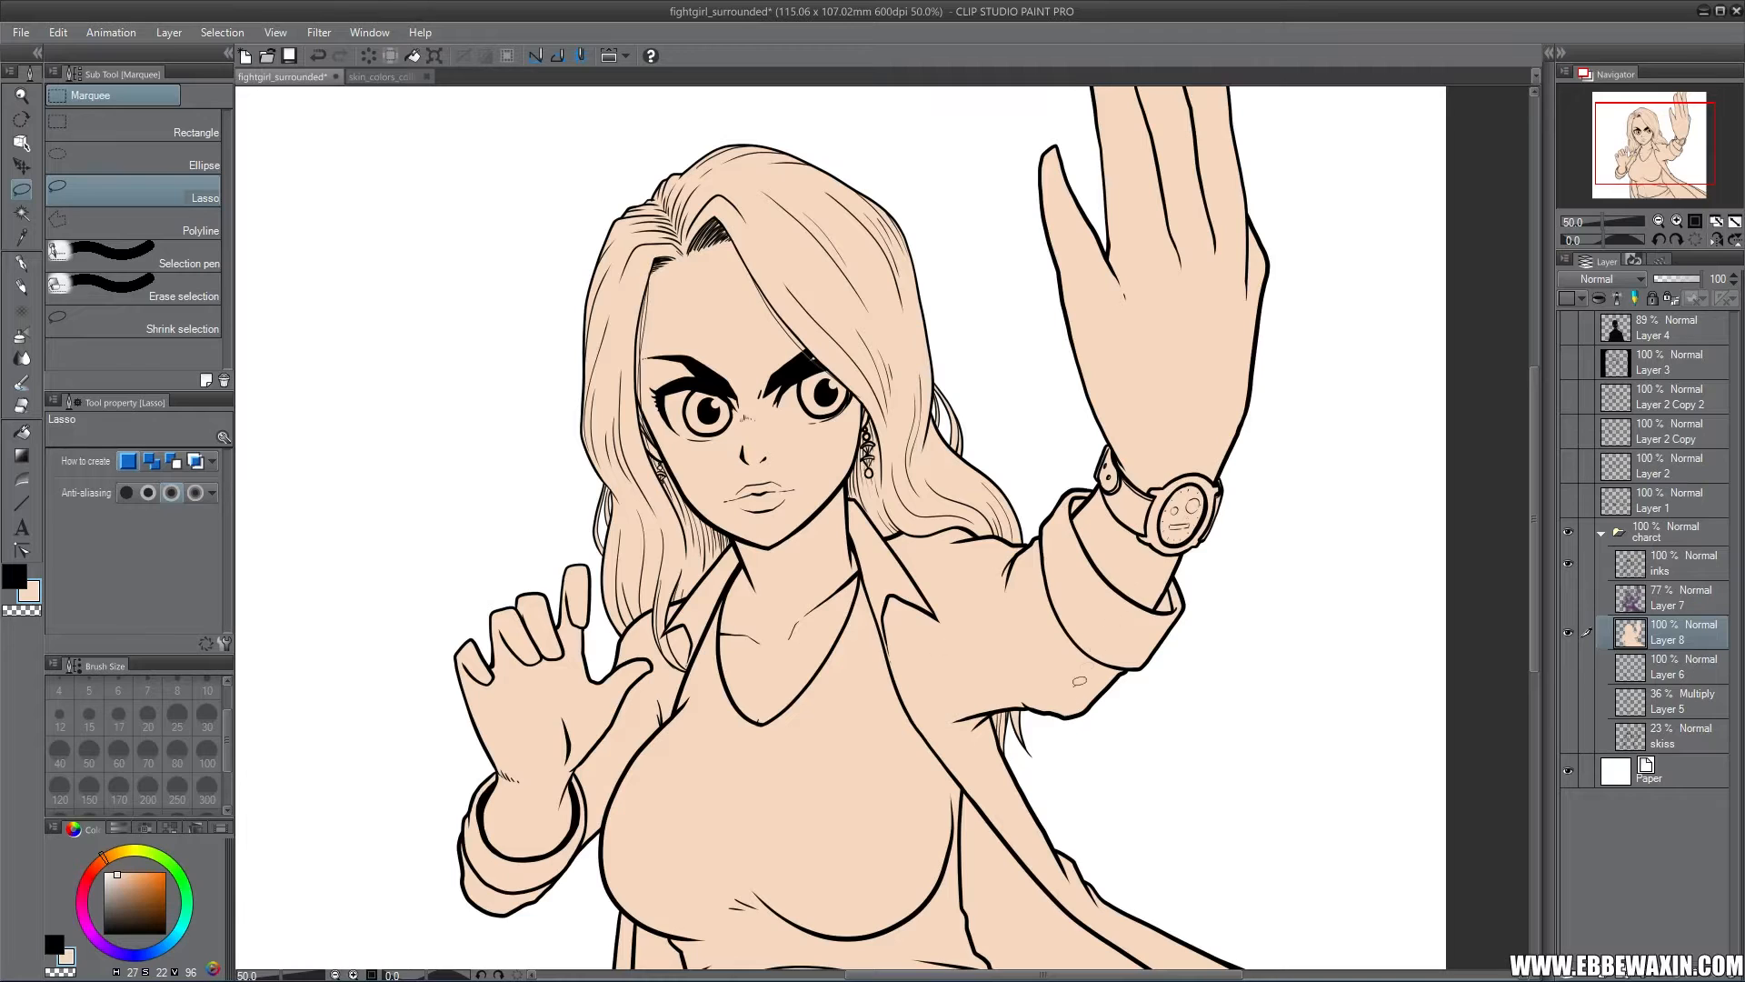
{"action": "left_click", "coordinate": [1568, 597]}
{"action": "left_click", "coordinate": [1646, 590]}
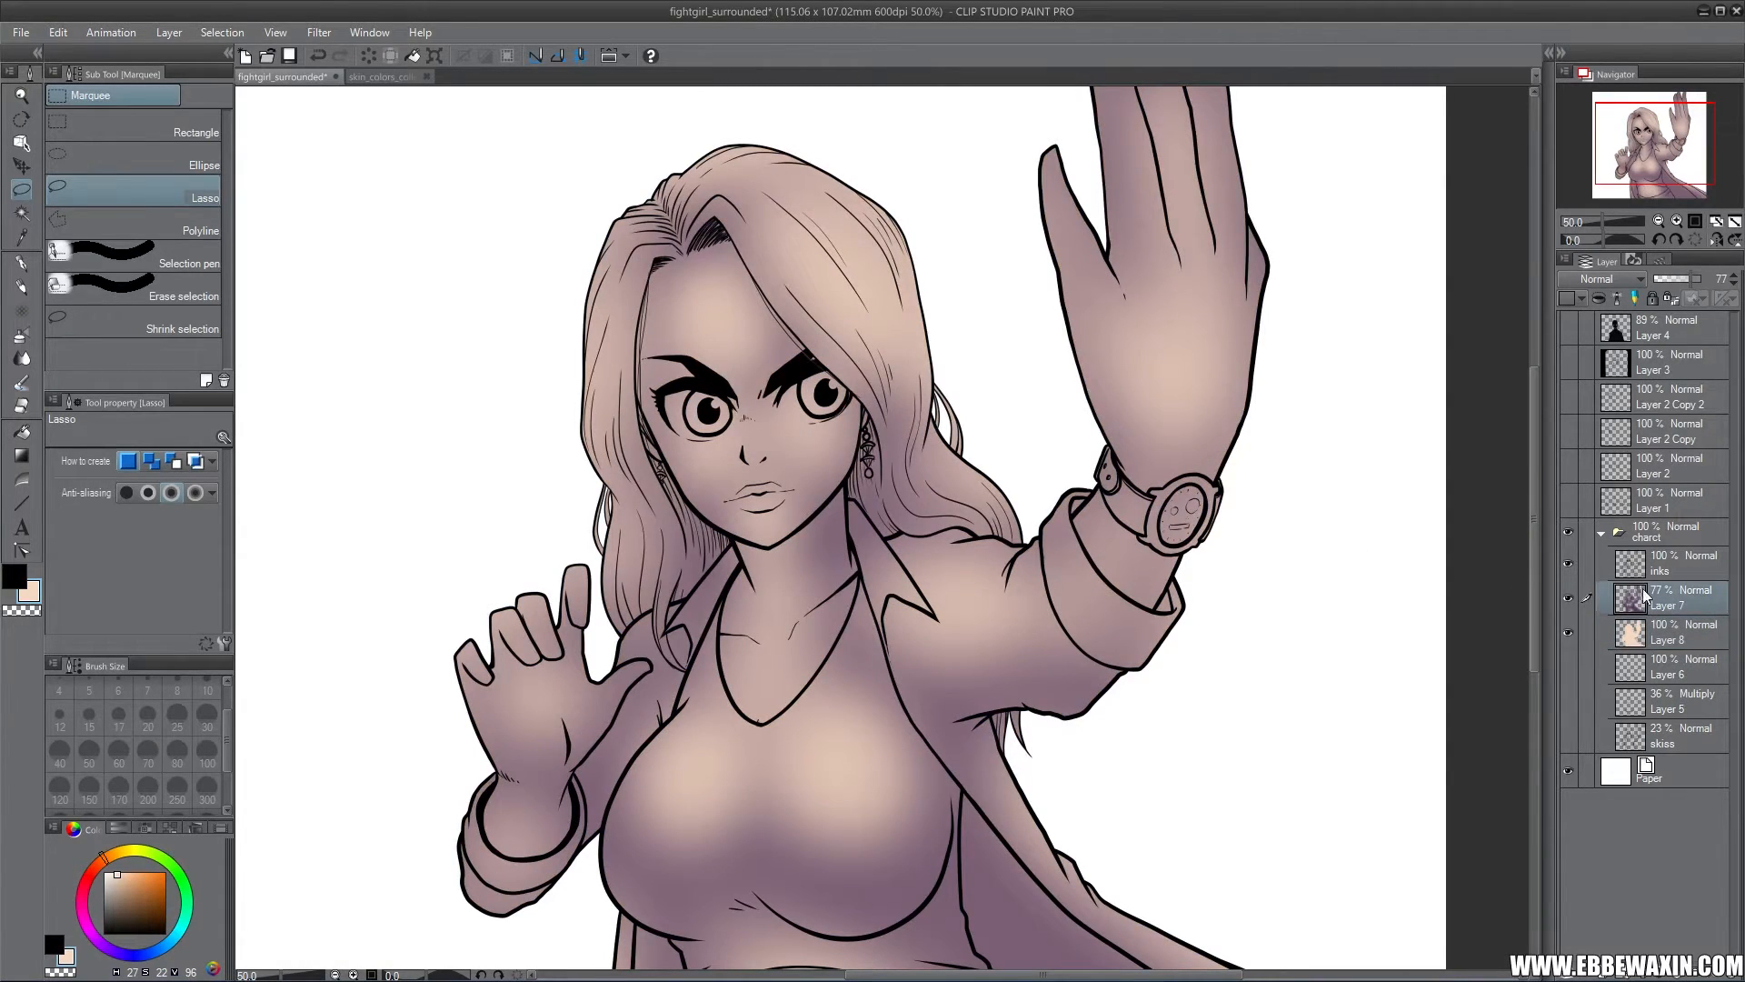
{"action": "left_click", "coordinate": [1602, 279]}
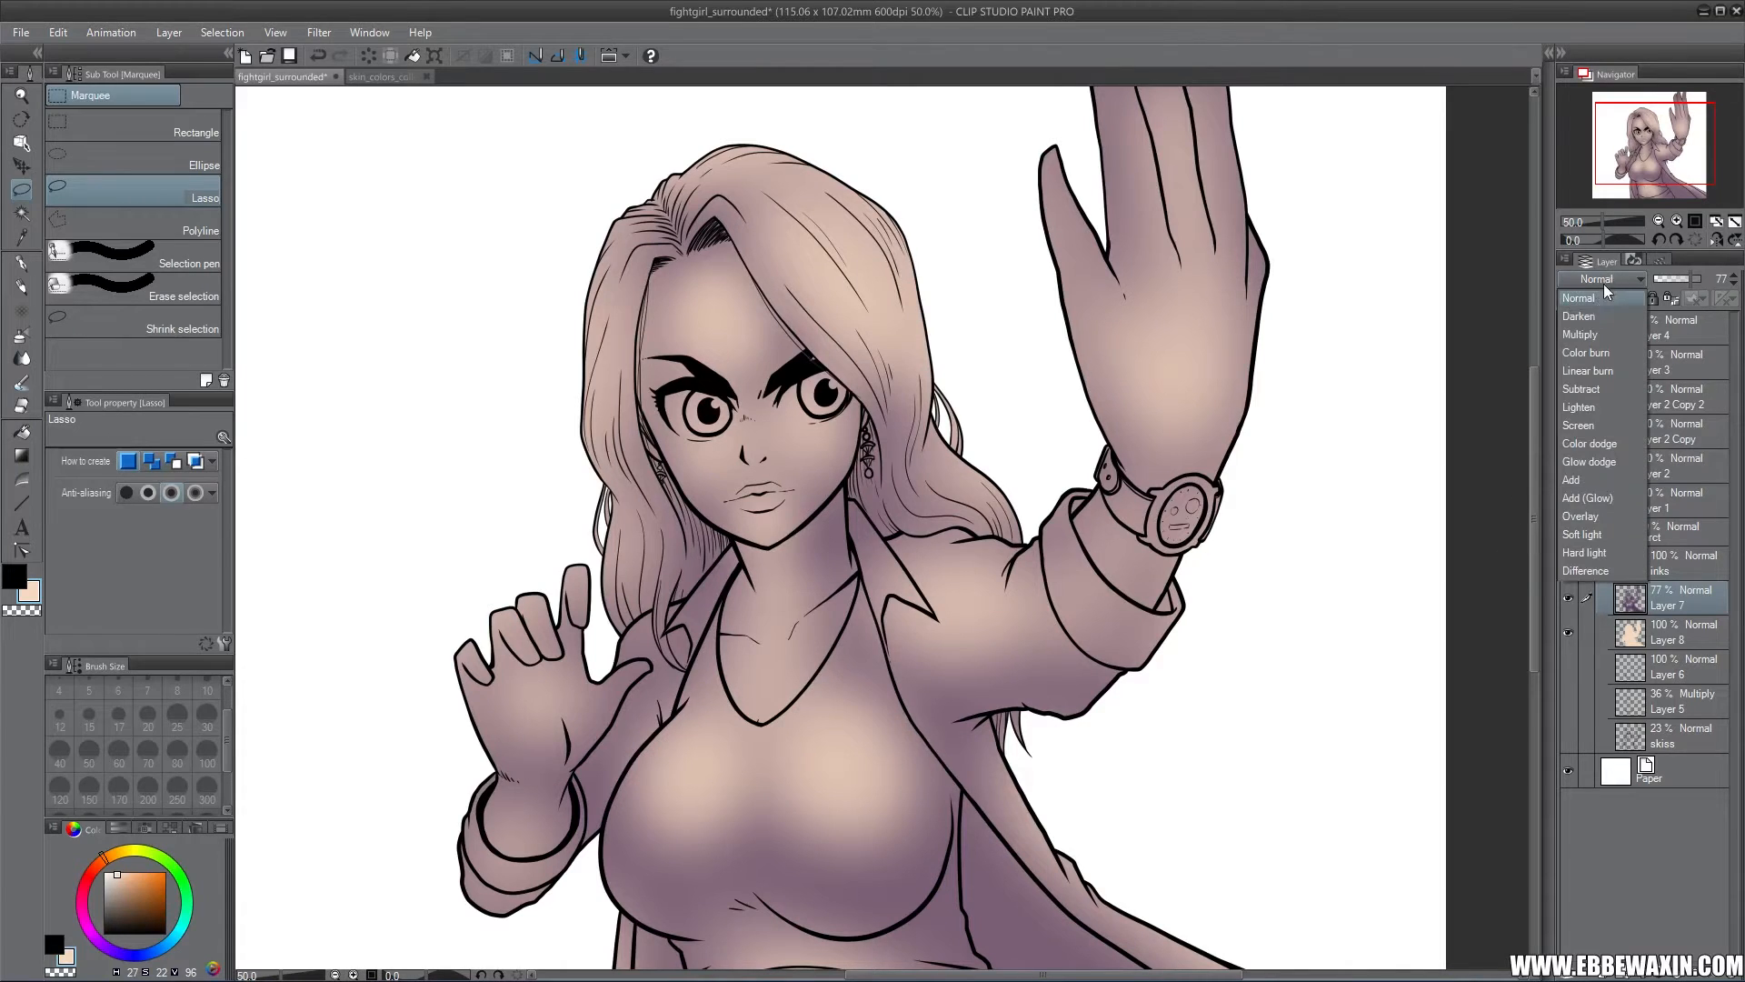
{"action": "left_click", "coordinate": [1596, 335]}
{"action": "mouse_move", "coordinate": [1670, 280]}
{"action": "left_mouse_down"}
{"action": "mouse_move", "coordinate": [1704, 288]}
{"action": "mouse_move", "coordinate": [1651, 281]}
{"action": "left_mouse_up"}
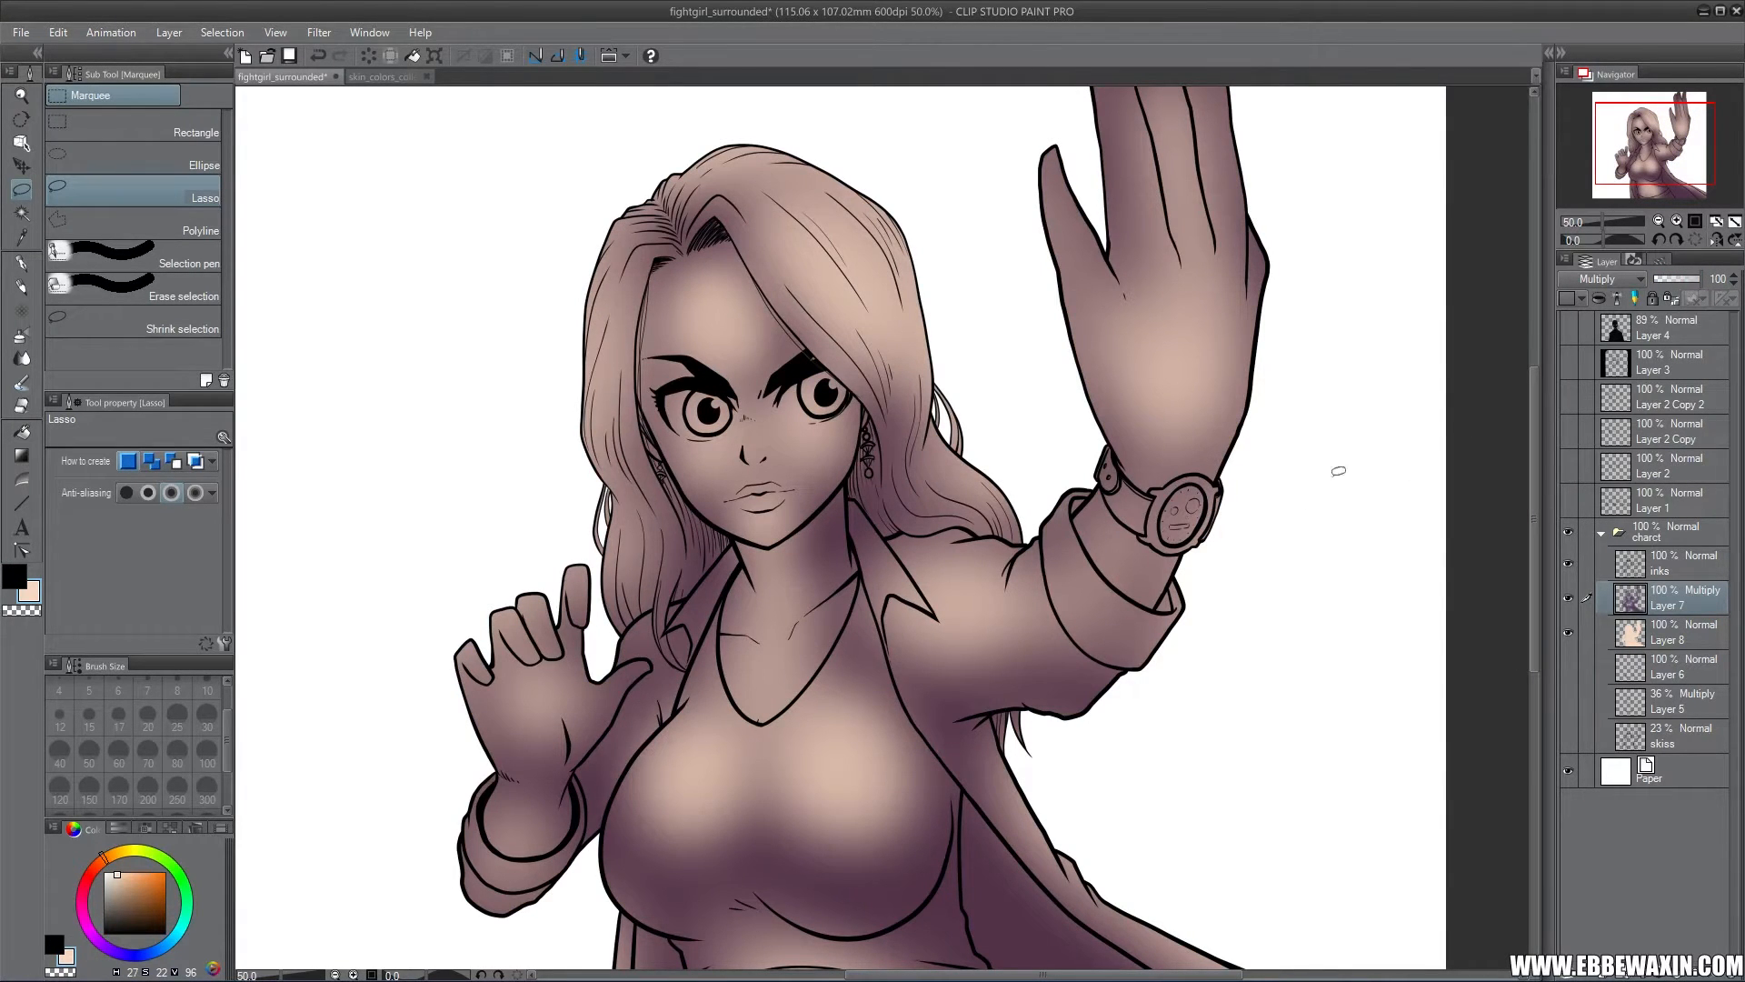
Try Color burn, Linear burn, Lighten, Add, Glow dodge, Overlay and Soft light on Layer 7, then restore Multiply
{"action": "left_click", "coordinate": [1605, 279]}
{"action": "left_click", "coordinate": [1600, 354]}
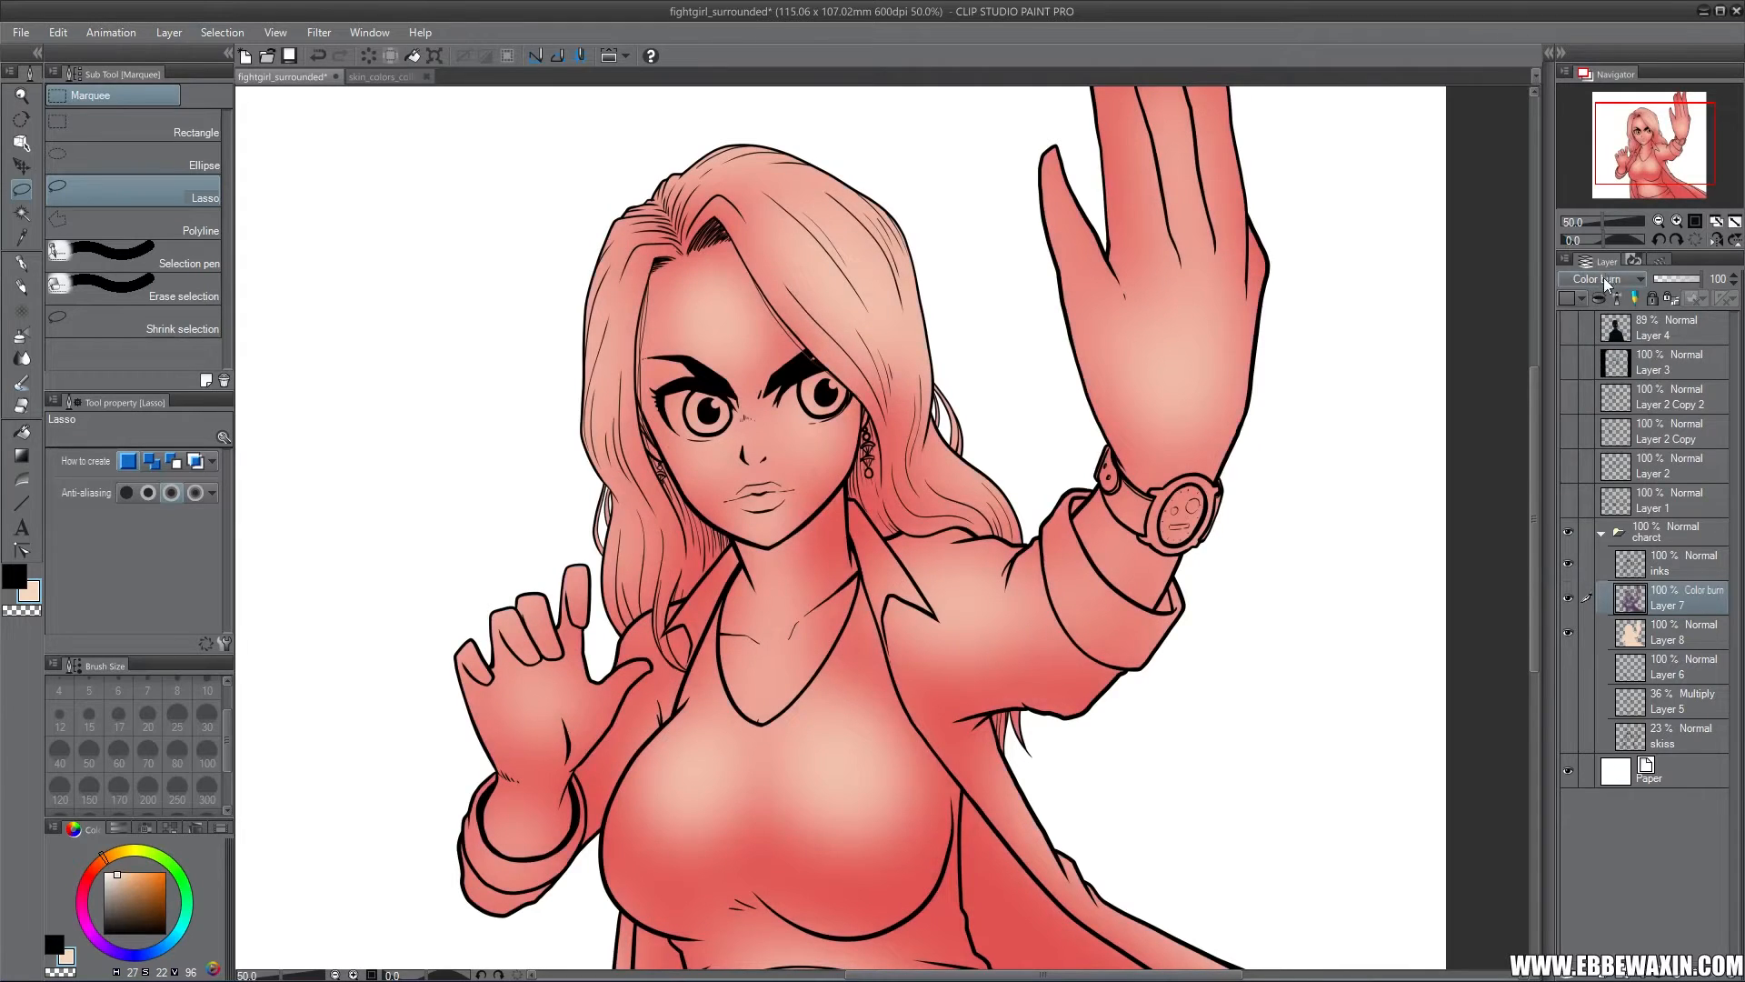
{"action": "left_click", "coordinate": [1604, 279]}
{"action": "left_click", "coordinate": [1589, 371]}
{"action": "left_click", "coordinate": [1597, 277]}
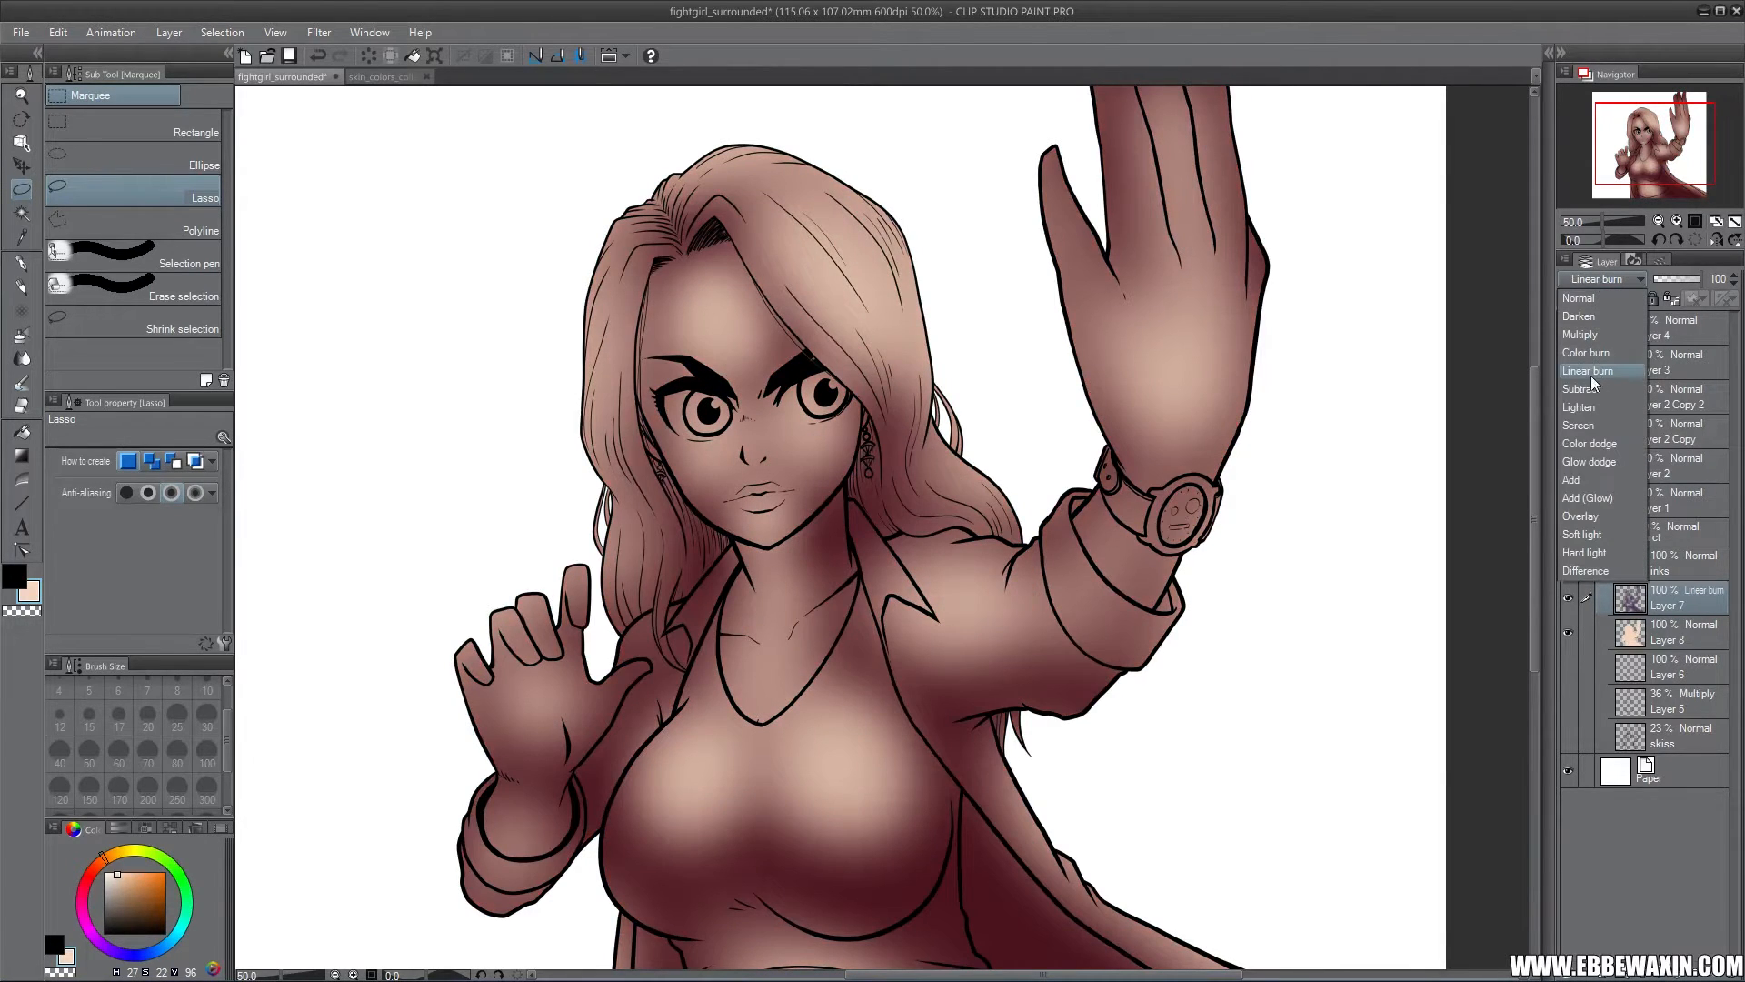
{"action": "left_click", "coordinate": [1591, 400]}
{"action": "left_click", "coordinate": [1603, 281]}
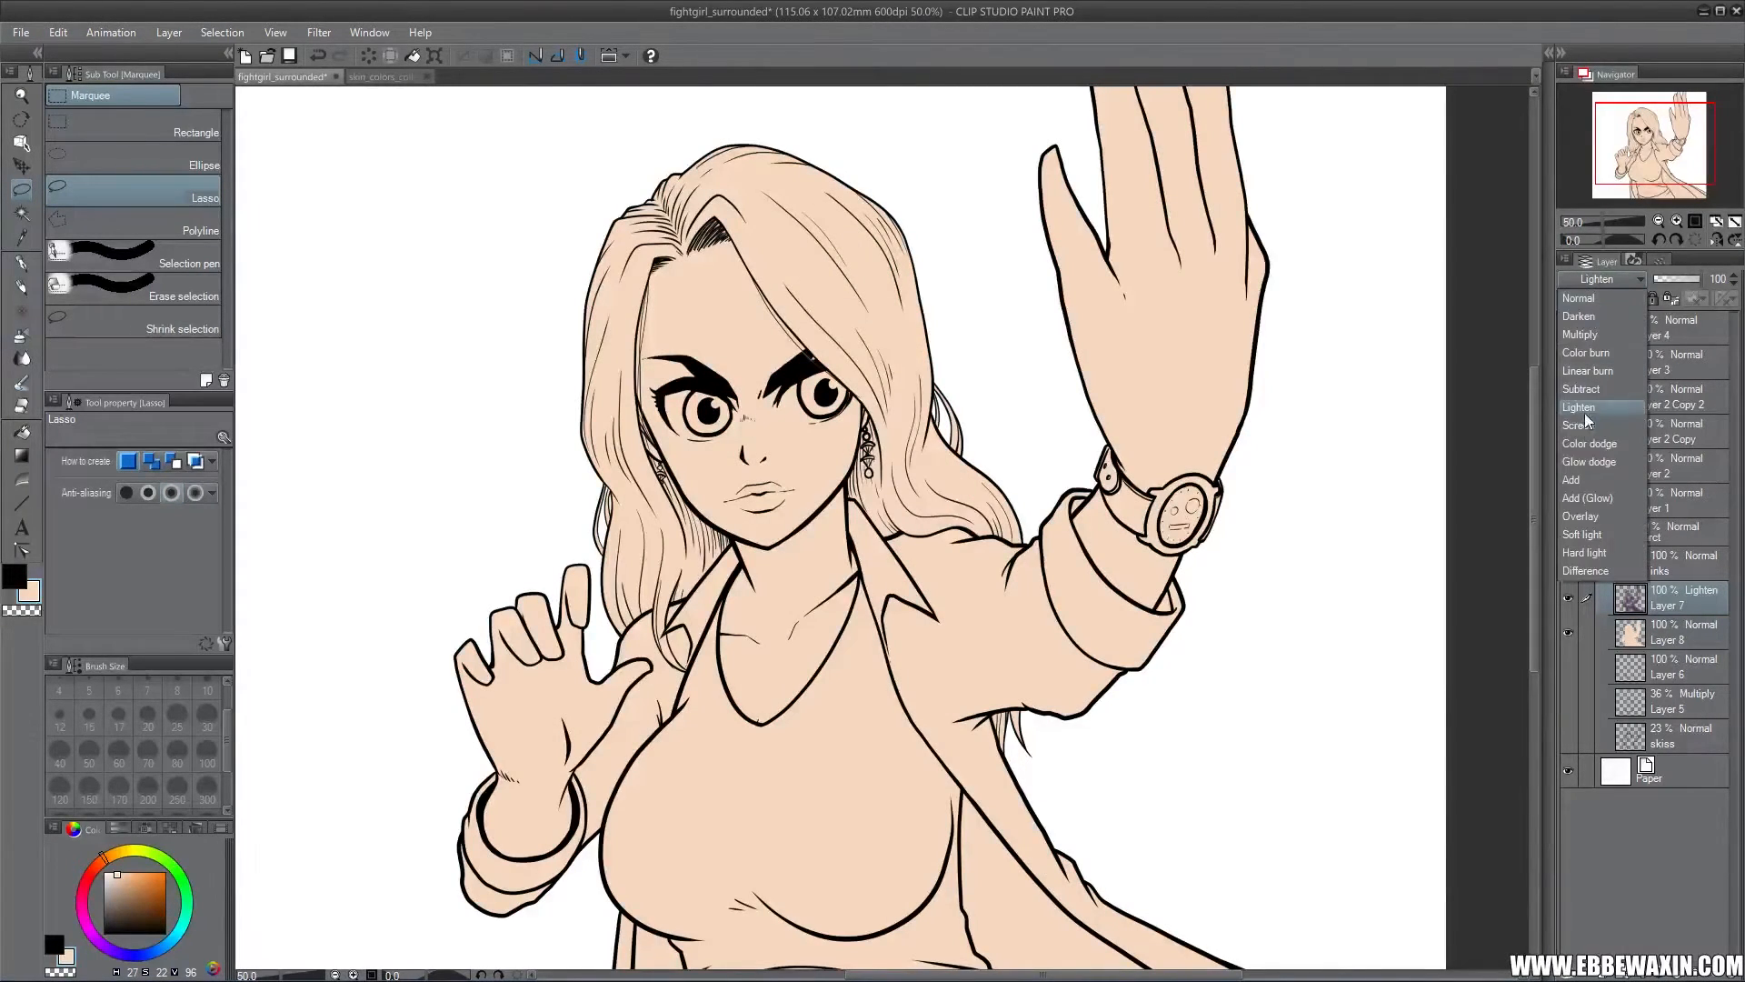
{"action": "left_click", "coordinate": [1586, 483]}
{"action": "left_click", "coordinate": [1599, 279]}
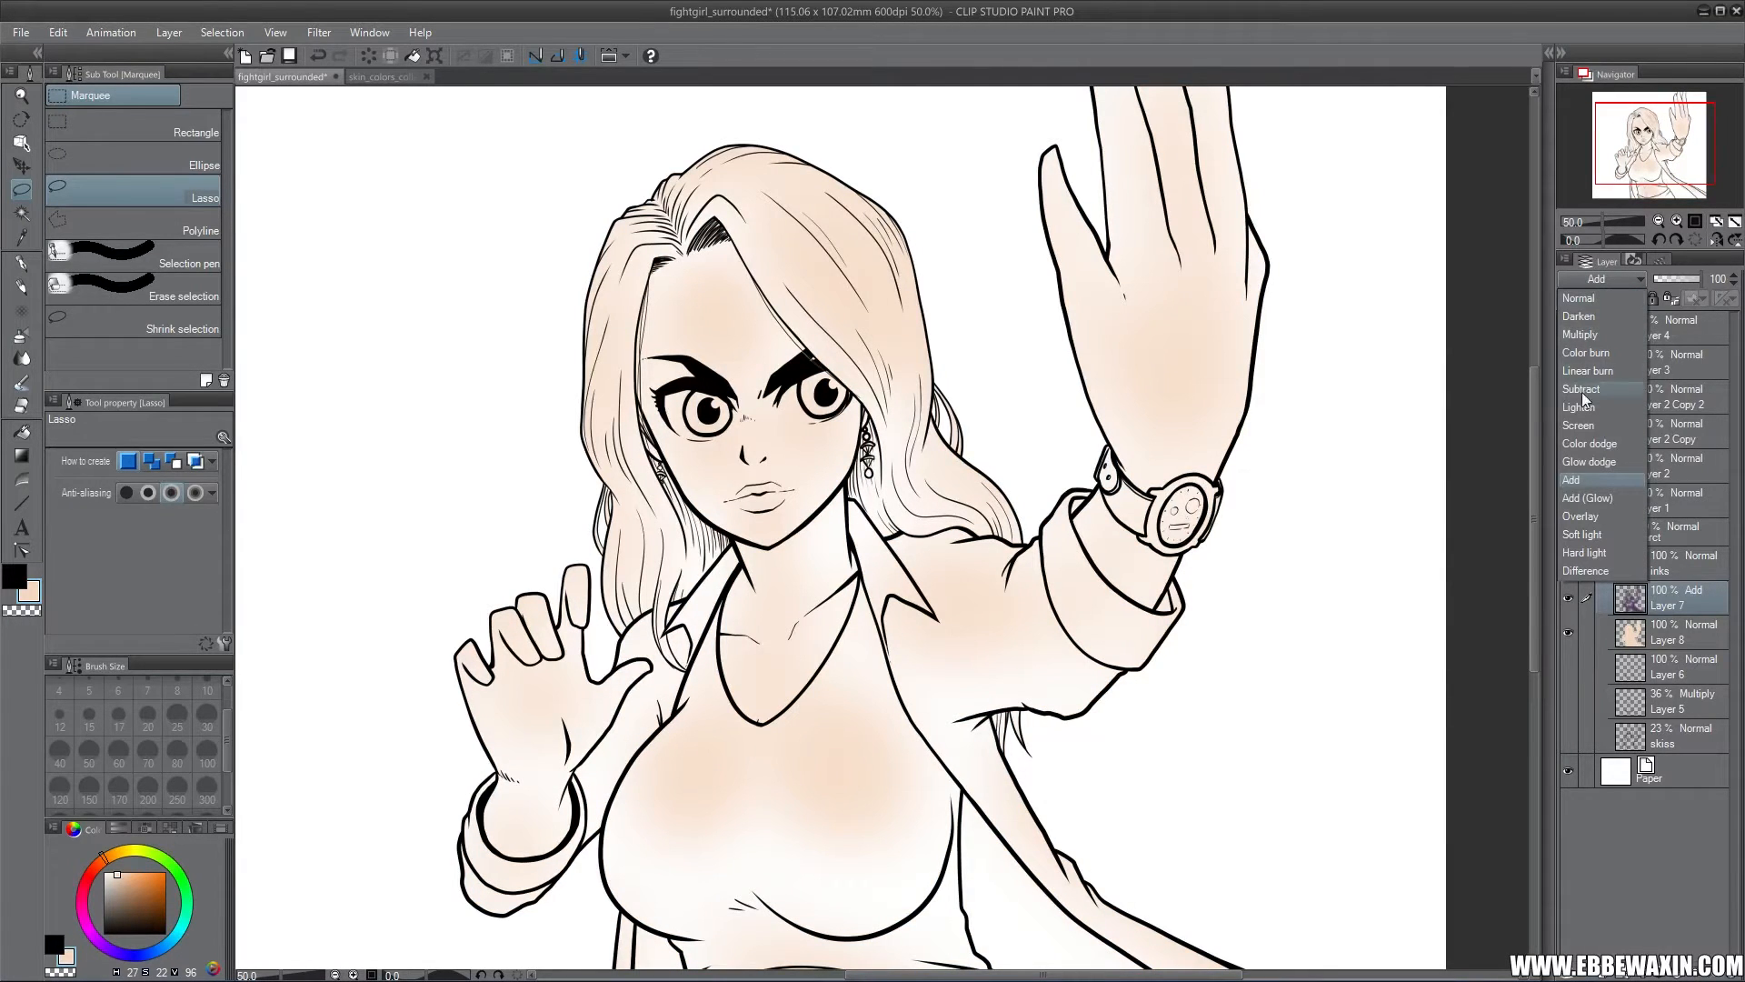
{"action": "left_click", "coordinate": [1587, 460]}
{"action": "left_click", "coordinate": [1598, 280]}
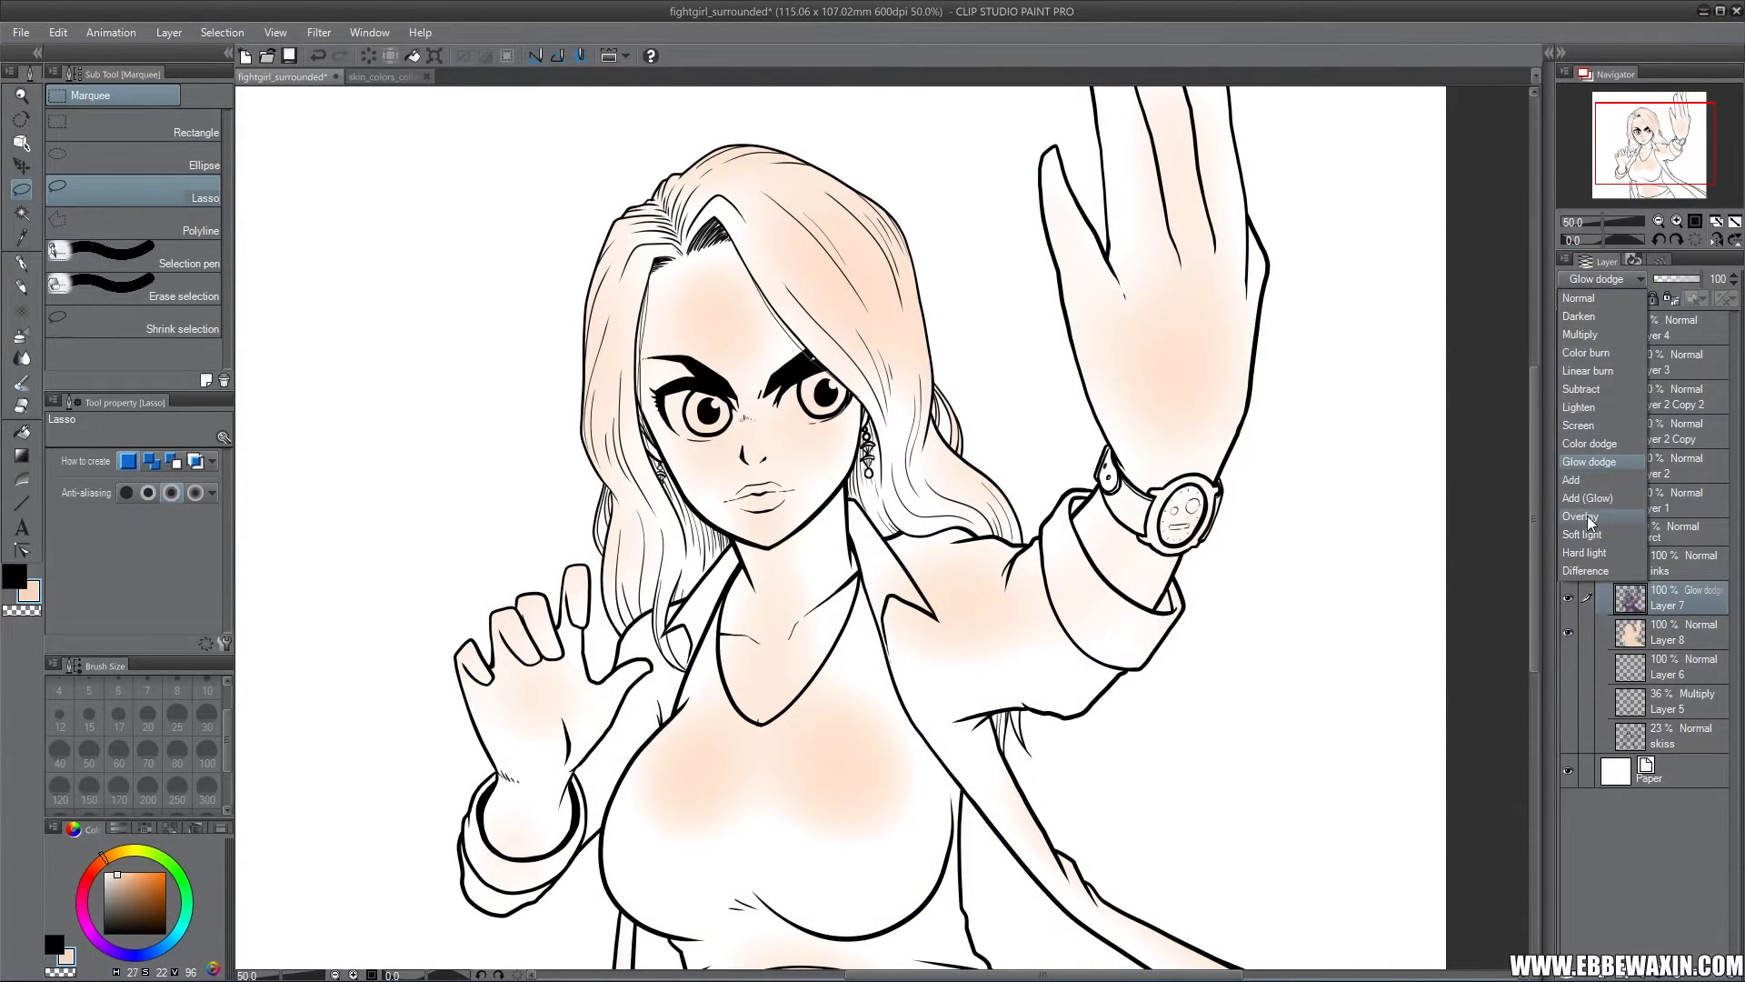
{"action": "left_click", "coordinate": [1581, 516]}
{"action": "left_click", "coordinate": [1602, 280]}
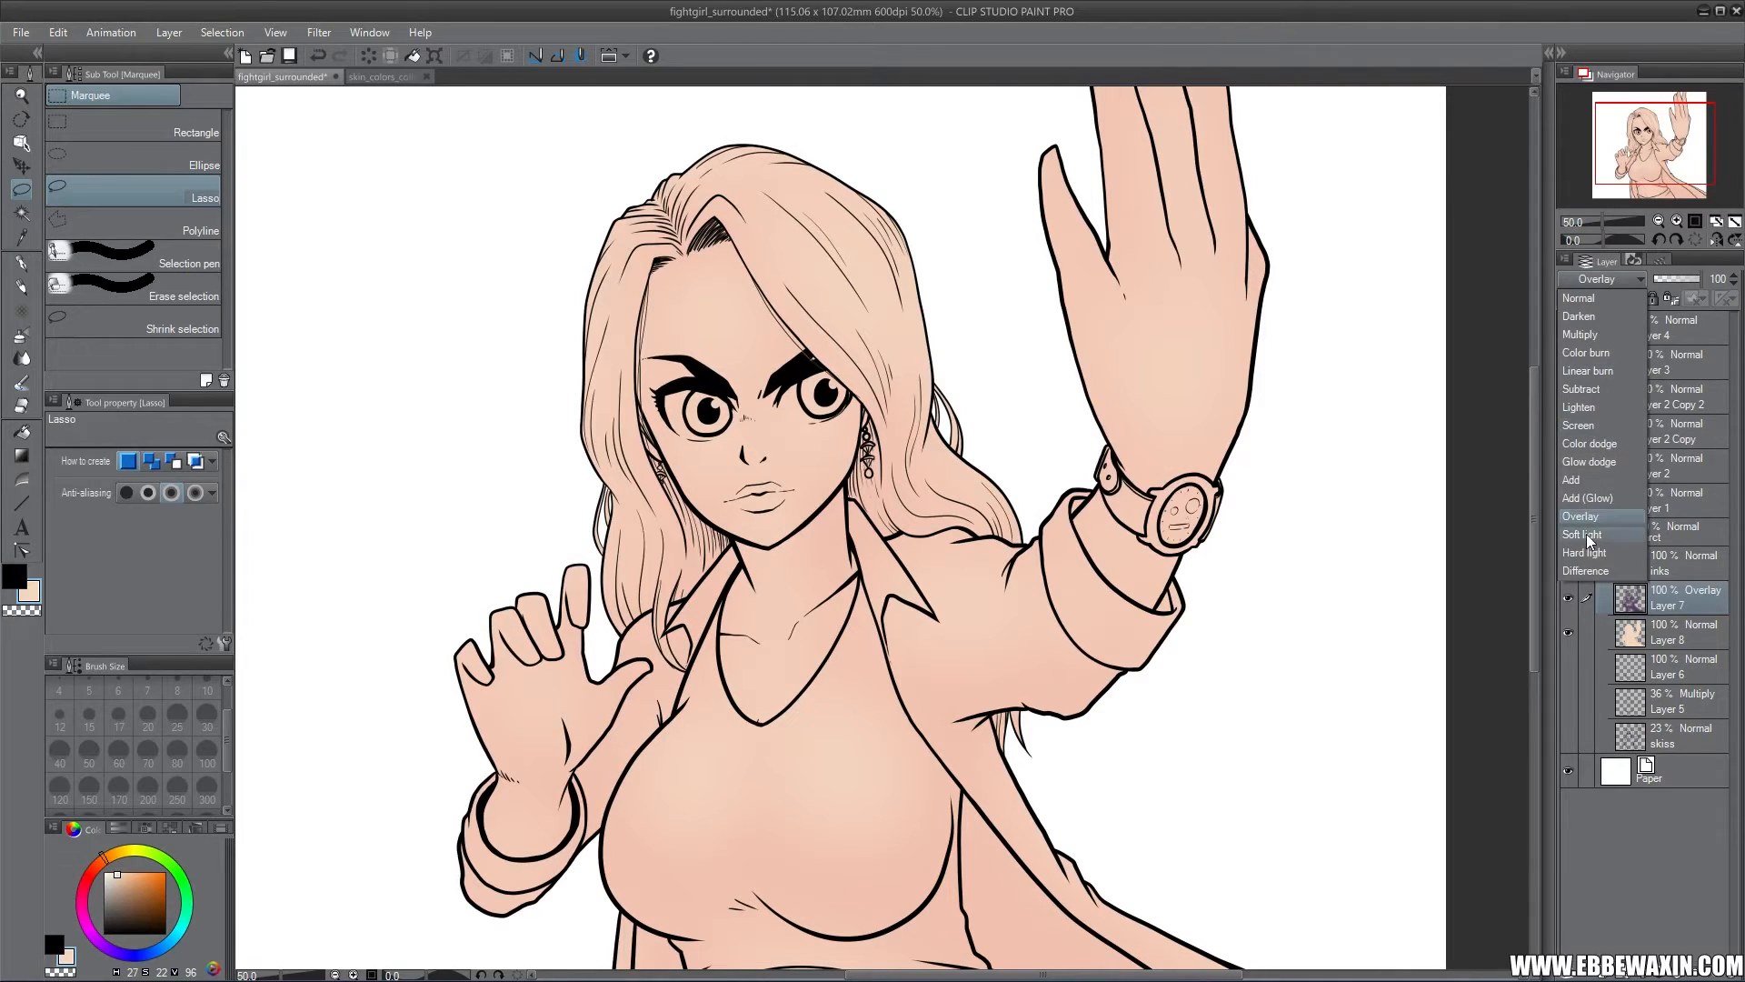
{"action": "left_click", "coordinate": [1585, 532]}
{"action": "left_click", "coordinate": [1598, 279]}
{"action": "left_click", "coordinate": [1582, 335]}
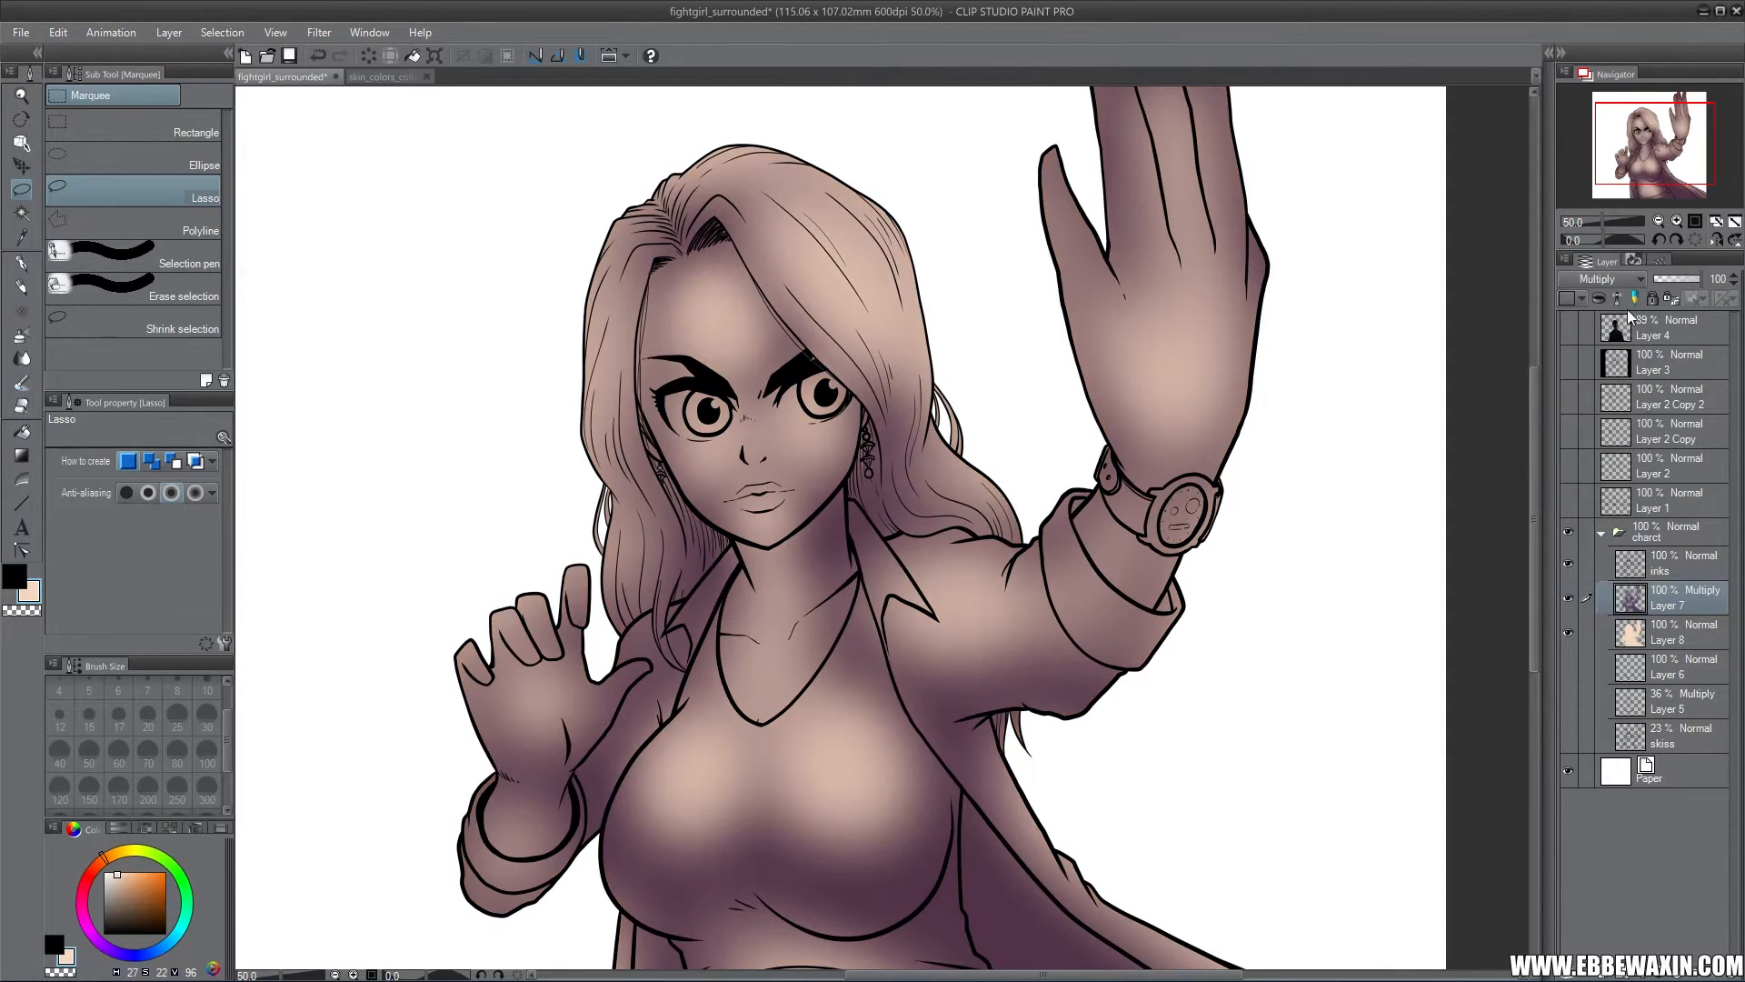
Hide the purple shading on Layer 7 and make the flat skin-tone Layer 8 active
{"action": "left_click_drag", "start_coordinate": [1635, 150], "coordinate": [1637, 164]}
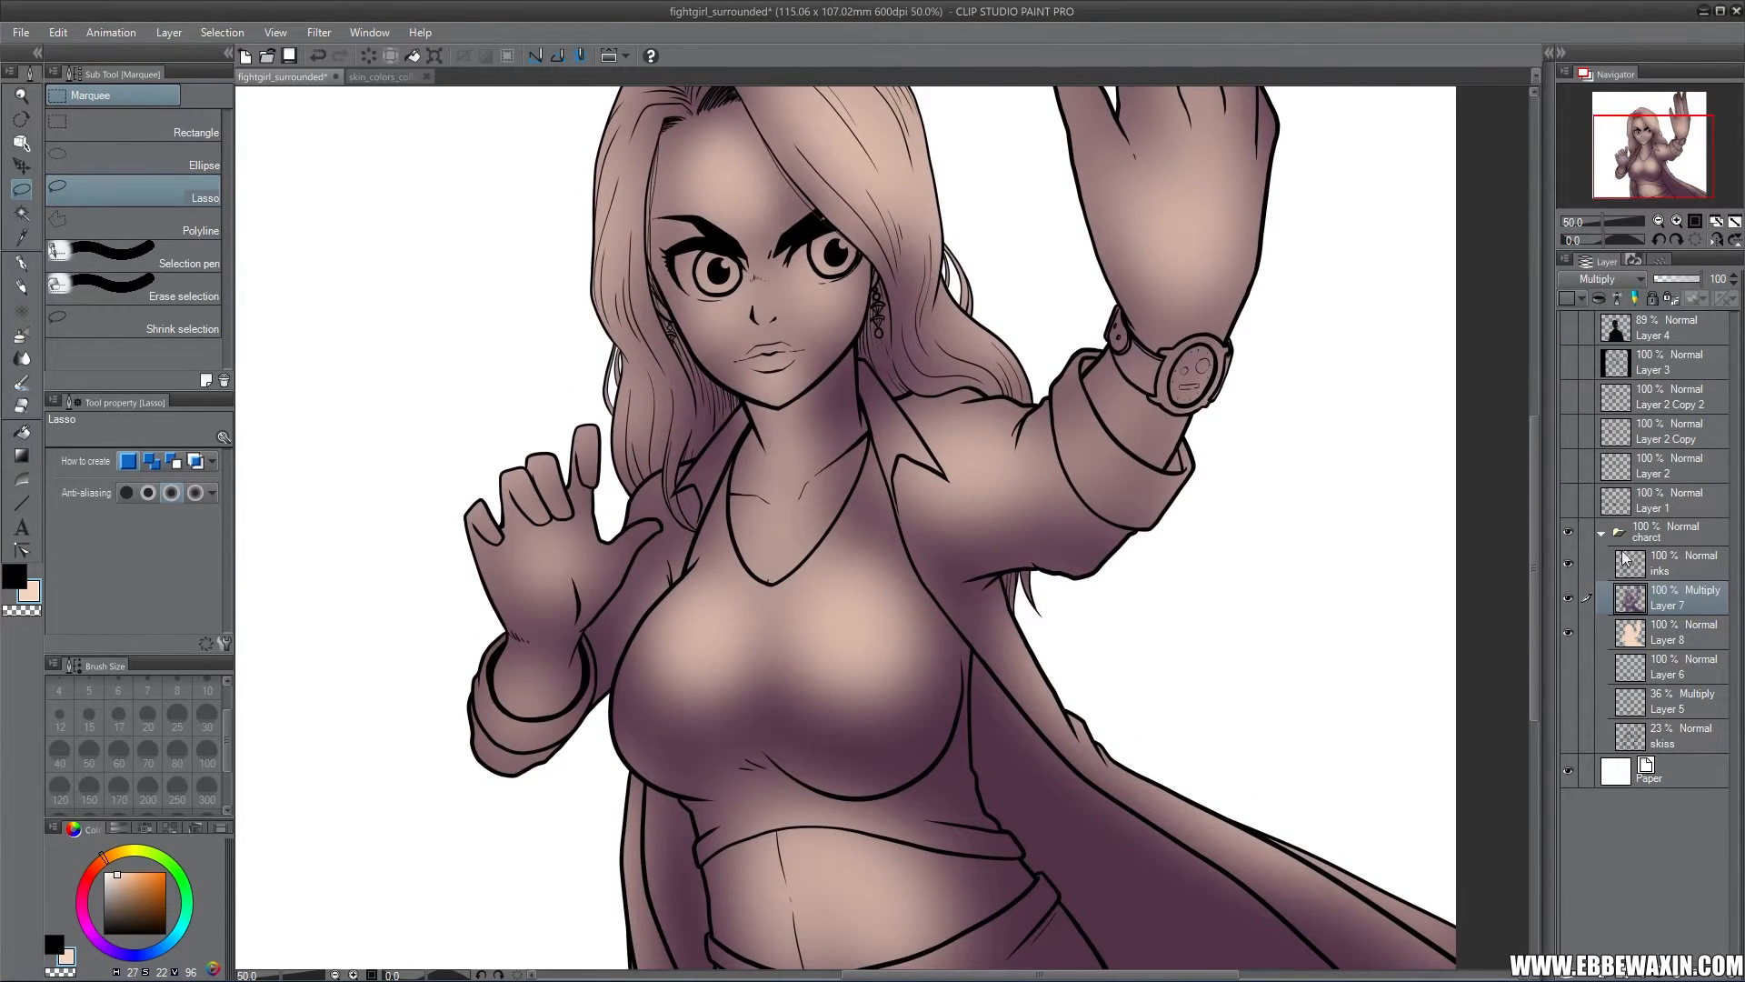
{"action": "left_click", "coordinate": [1568, 598]}
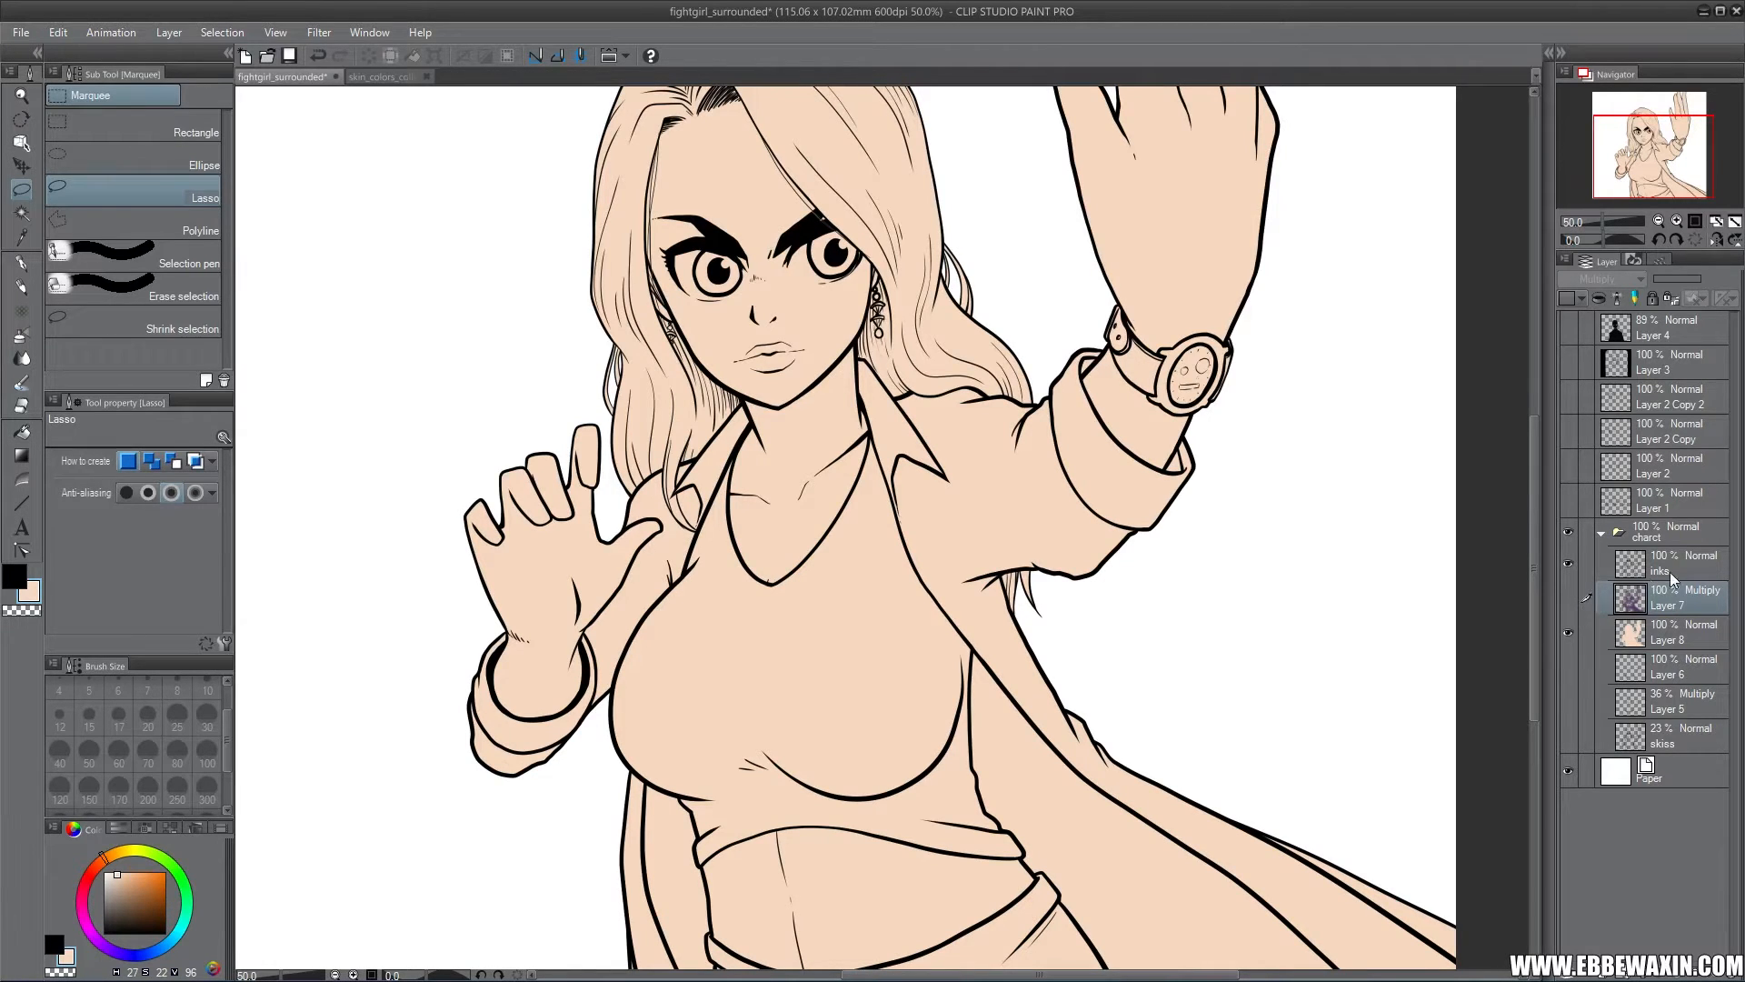
{"action": "left_click_drag", "start_coordinate": [1646, 167], "coordinate": [1648, 153]}
{"action": "left_click", "coordinate": [1671, 632]}
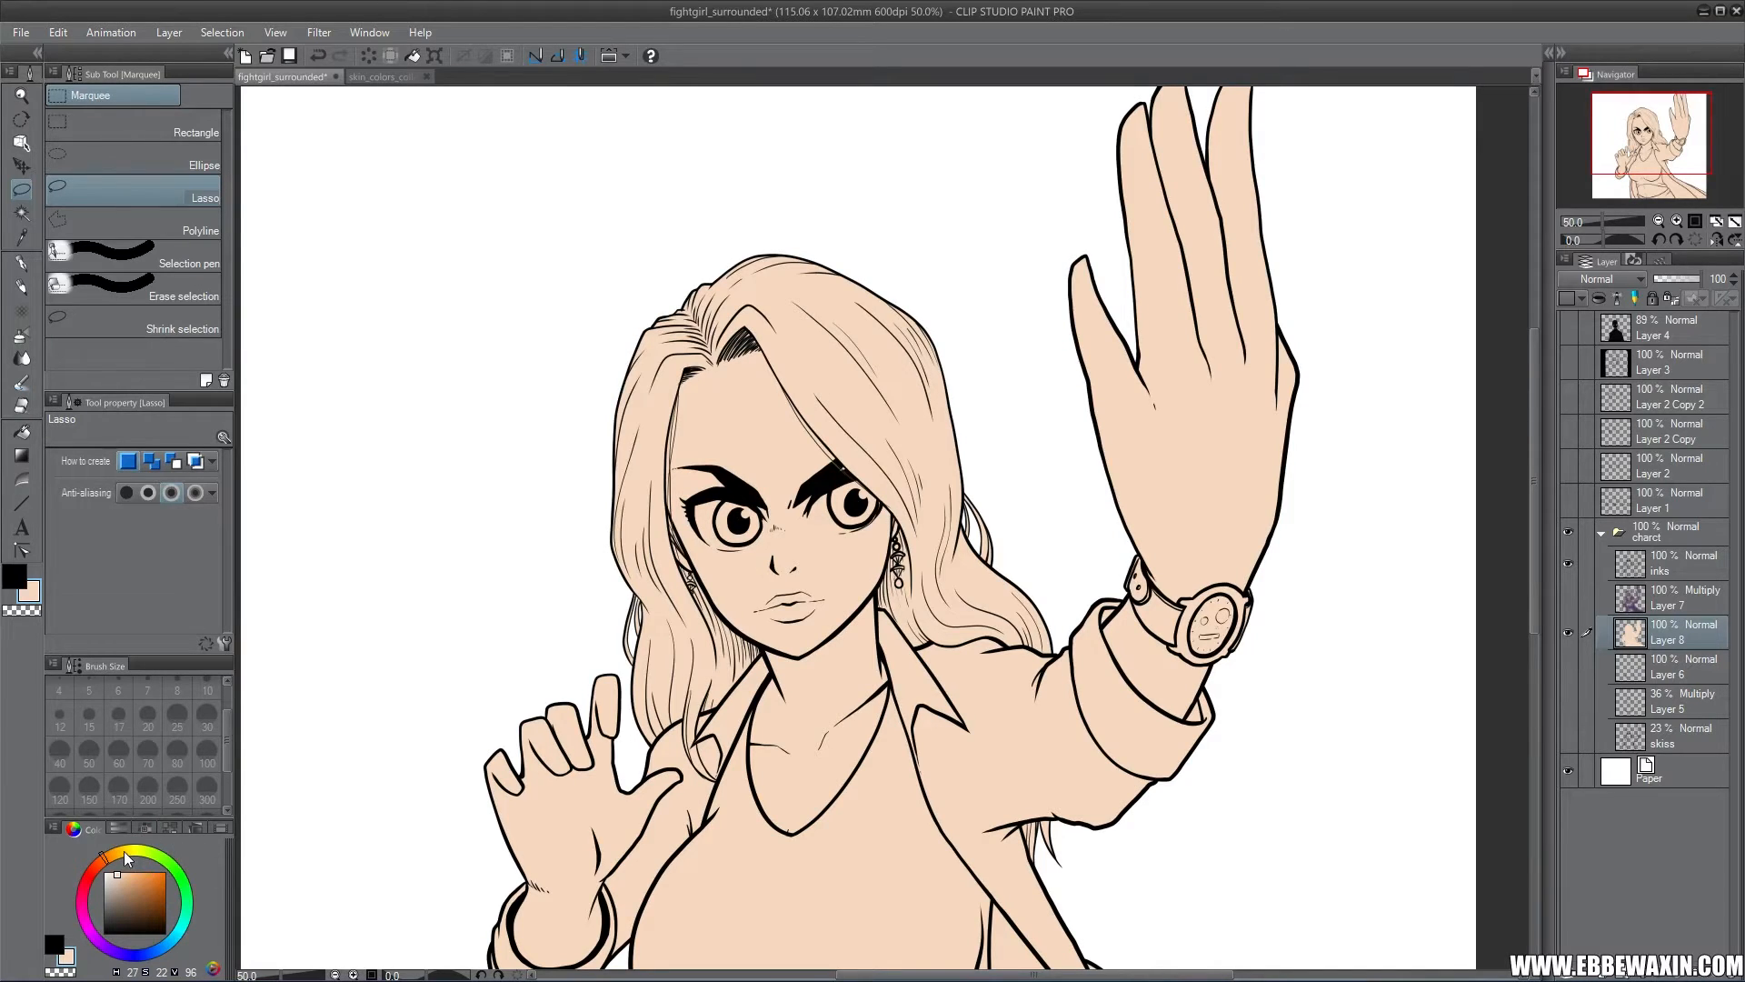
Lock Layer 8's transparent pixels and paint the hair medium blue with the Darker pencil at size 100
{"action": "mouse_move", "coordinate": [125, 857]}
{"action": "left_mouse_down"}
{"action": "mouse_move", "coordinate": [103, 868]}
{"action": "mouse_move", "coordinate": [145, 887]}
{"action": "mouse_move", "coordinate": [171, 948]}
{"action": "mouse_move", "coordinate": [156, 895]}
{"action": "left_mouse_up"}
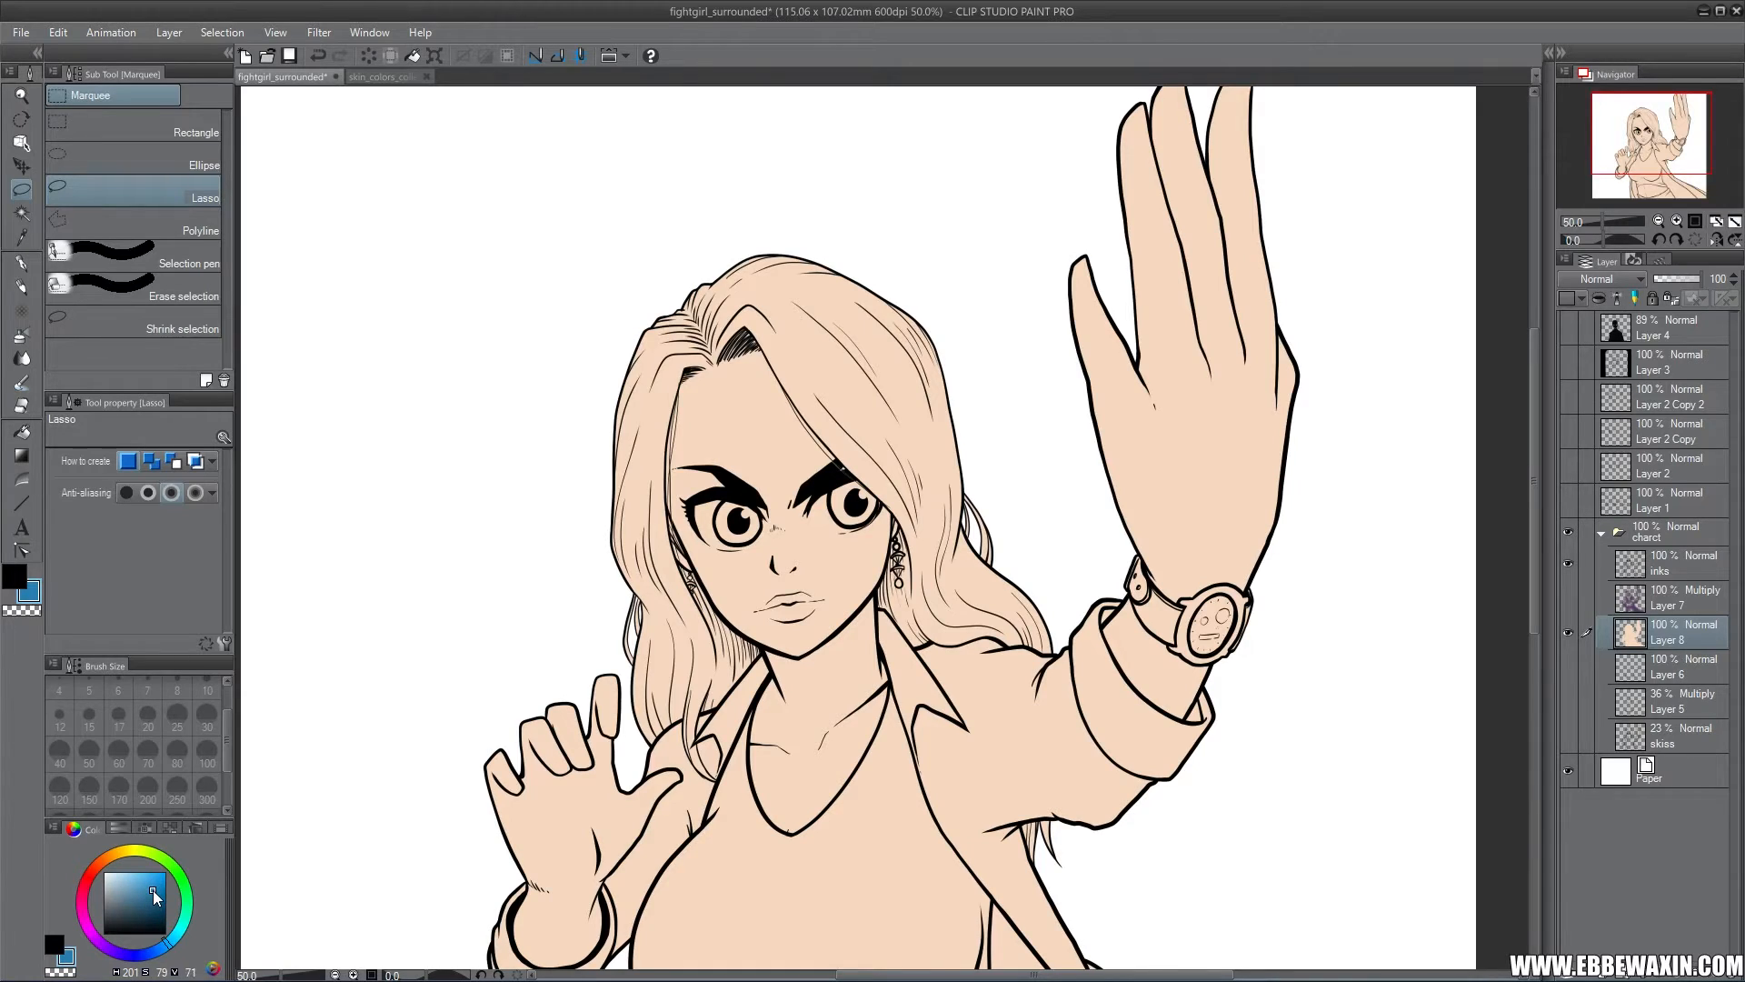
{"action": "left_click", "coordinate": [23, 285]}
{"action": "left_click", "coordinate": [208, 761]}
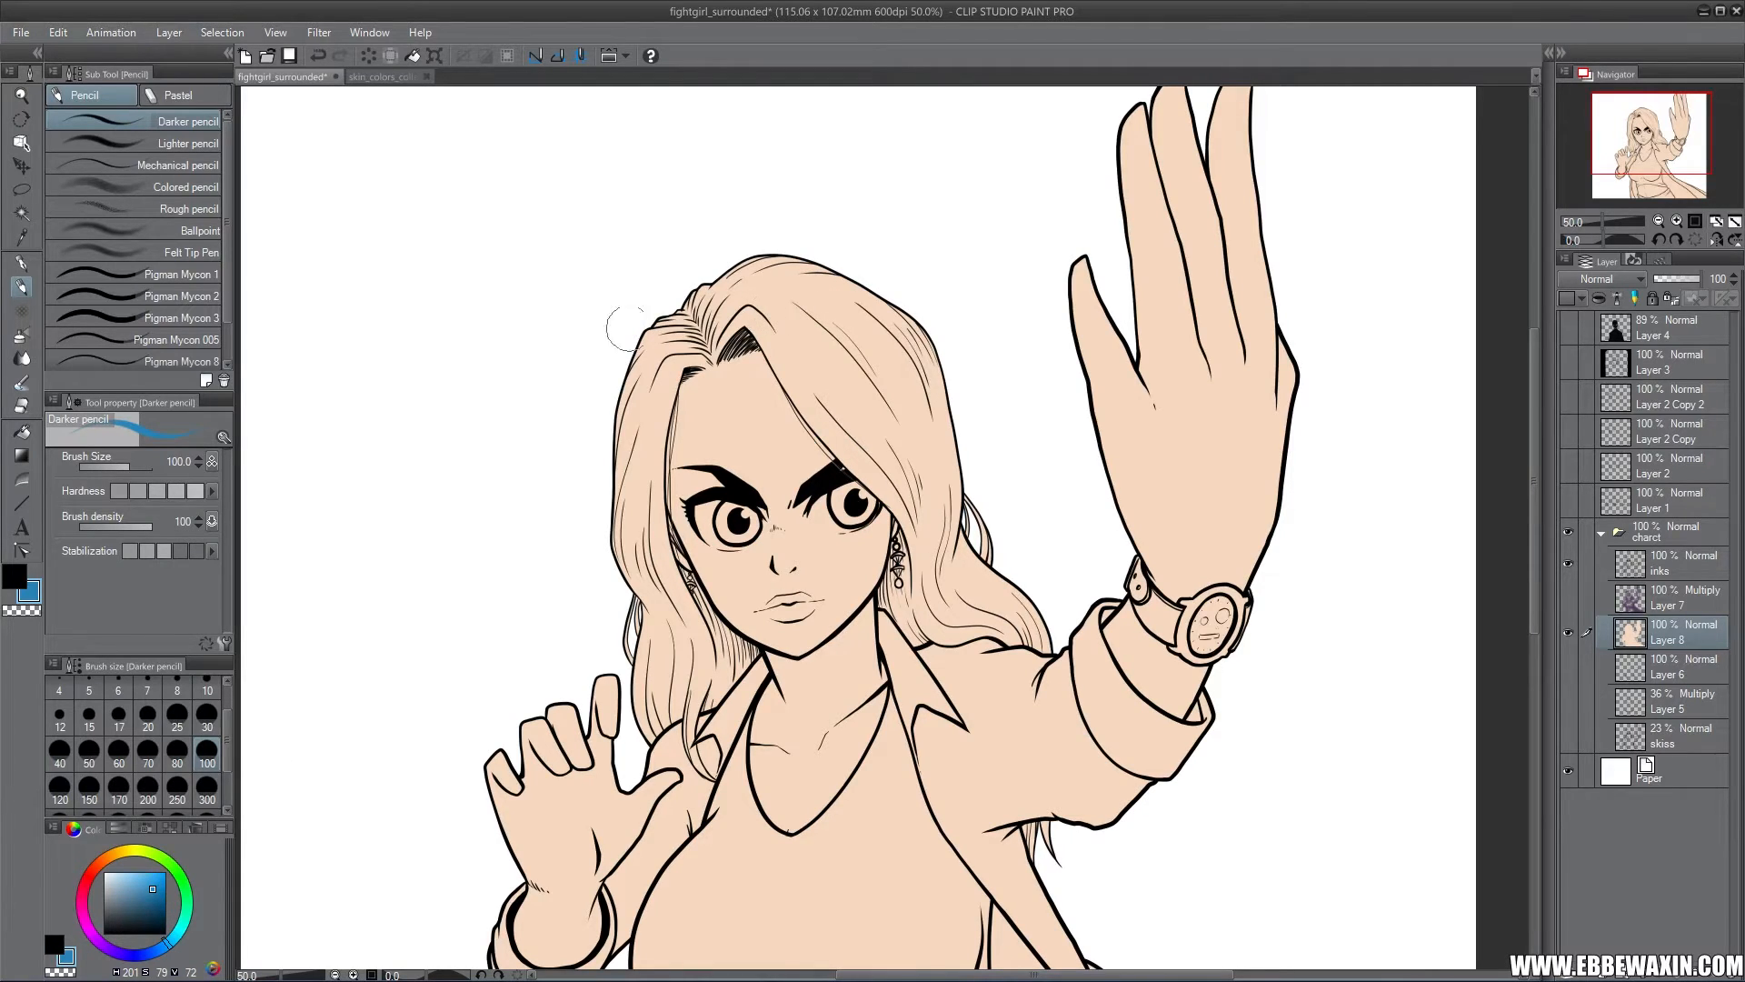
{"action": "mouse_move", "coordinate": [751, 293]}
{"action": "left_mouse_down"}
{"action": "mouse_move", "coordinate": [673, 350]}
{"action": "mouse_move", "coordinate": [700, 281]}
{"action": "mouse_move", "coordinate": [727, 291]}
{"action": "mouse_move", "coordinate": [727, 313]}
{"action": "mouse_move", "coordinate": [787, 339]}
{"action": "mouse_move", "coordinate": [812, 382]}
{"action": "mouse_move", "coordinate": [766, 323]}
{"action": "mouse_move", "coordinate": [823, 414]}
{"action": "mouse_move", "coordinate": [932, 516]}
{"action": "mouse_move", "coordinate": [980, 532]}
{"action": "left_mouse_up"}
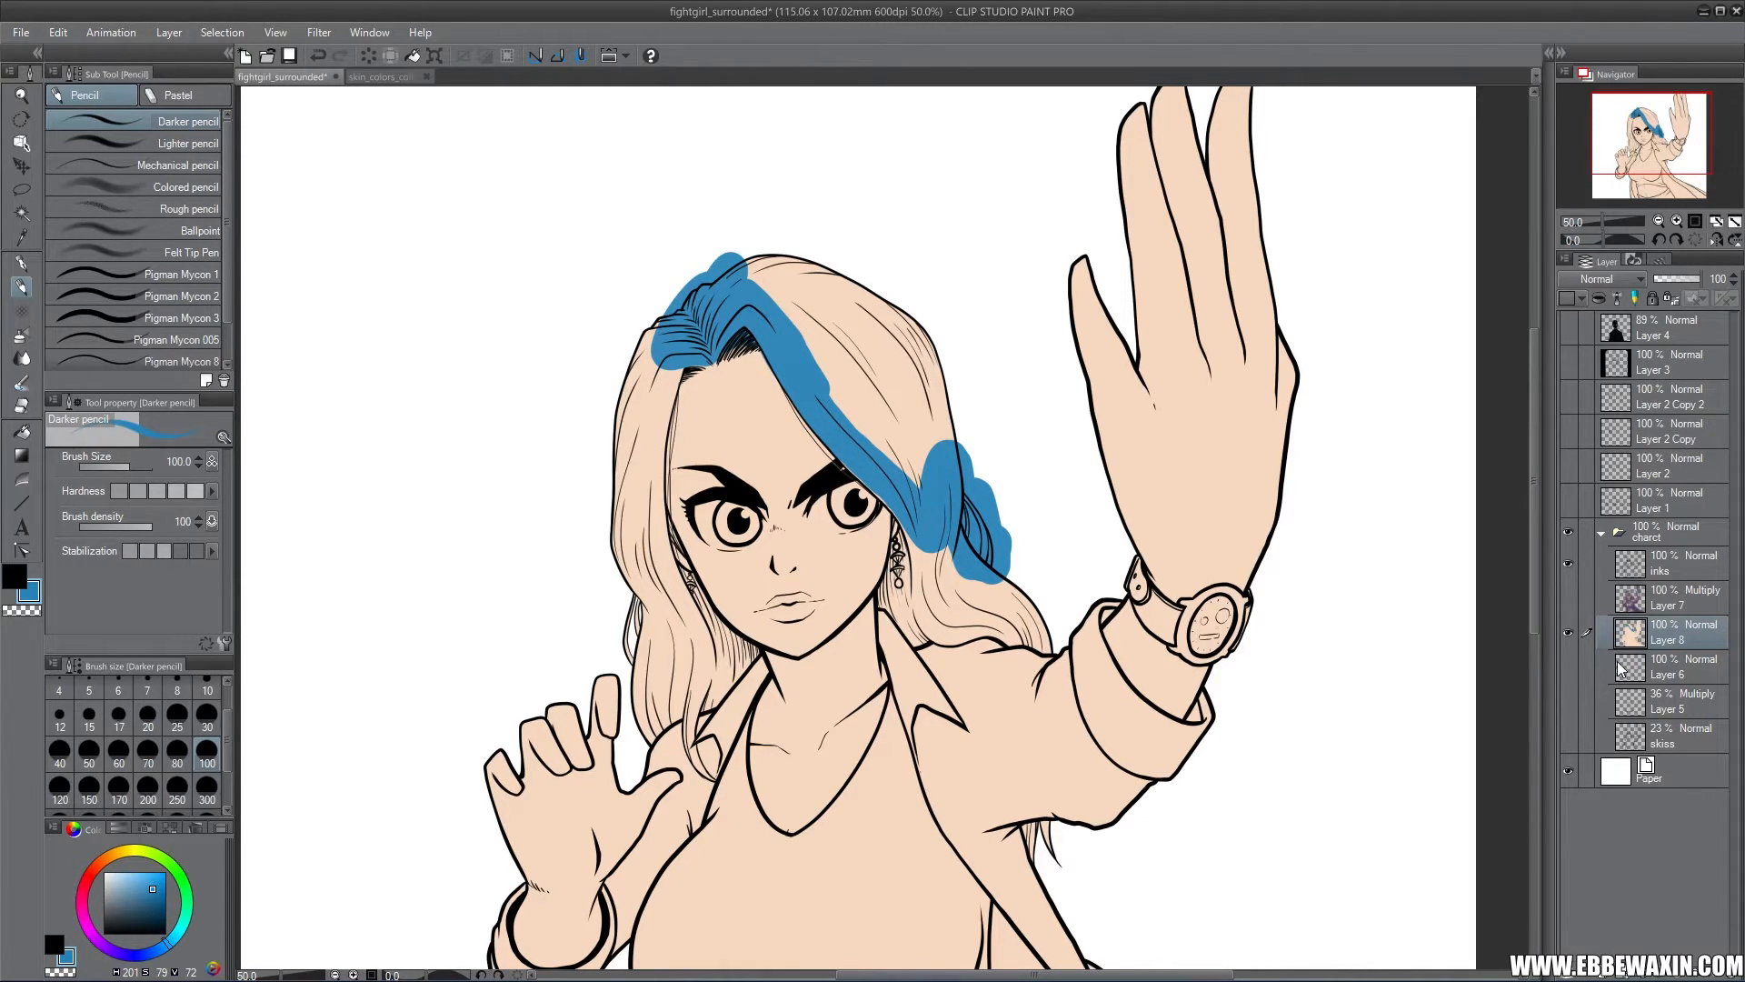
{"action": "key", "text": "ctrl+z"}
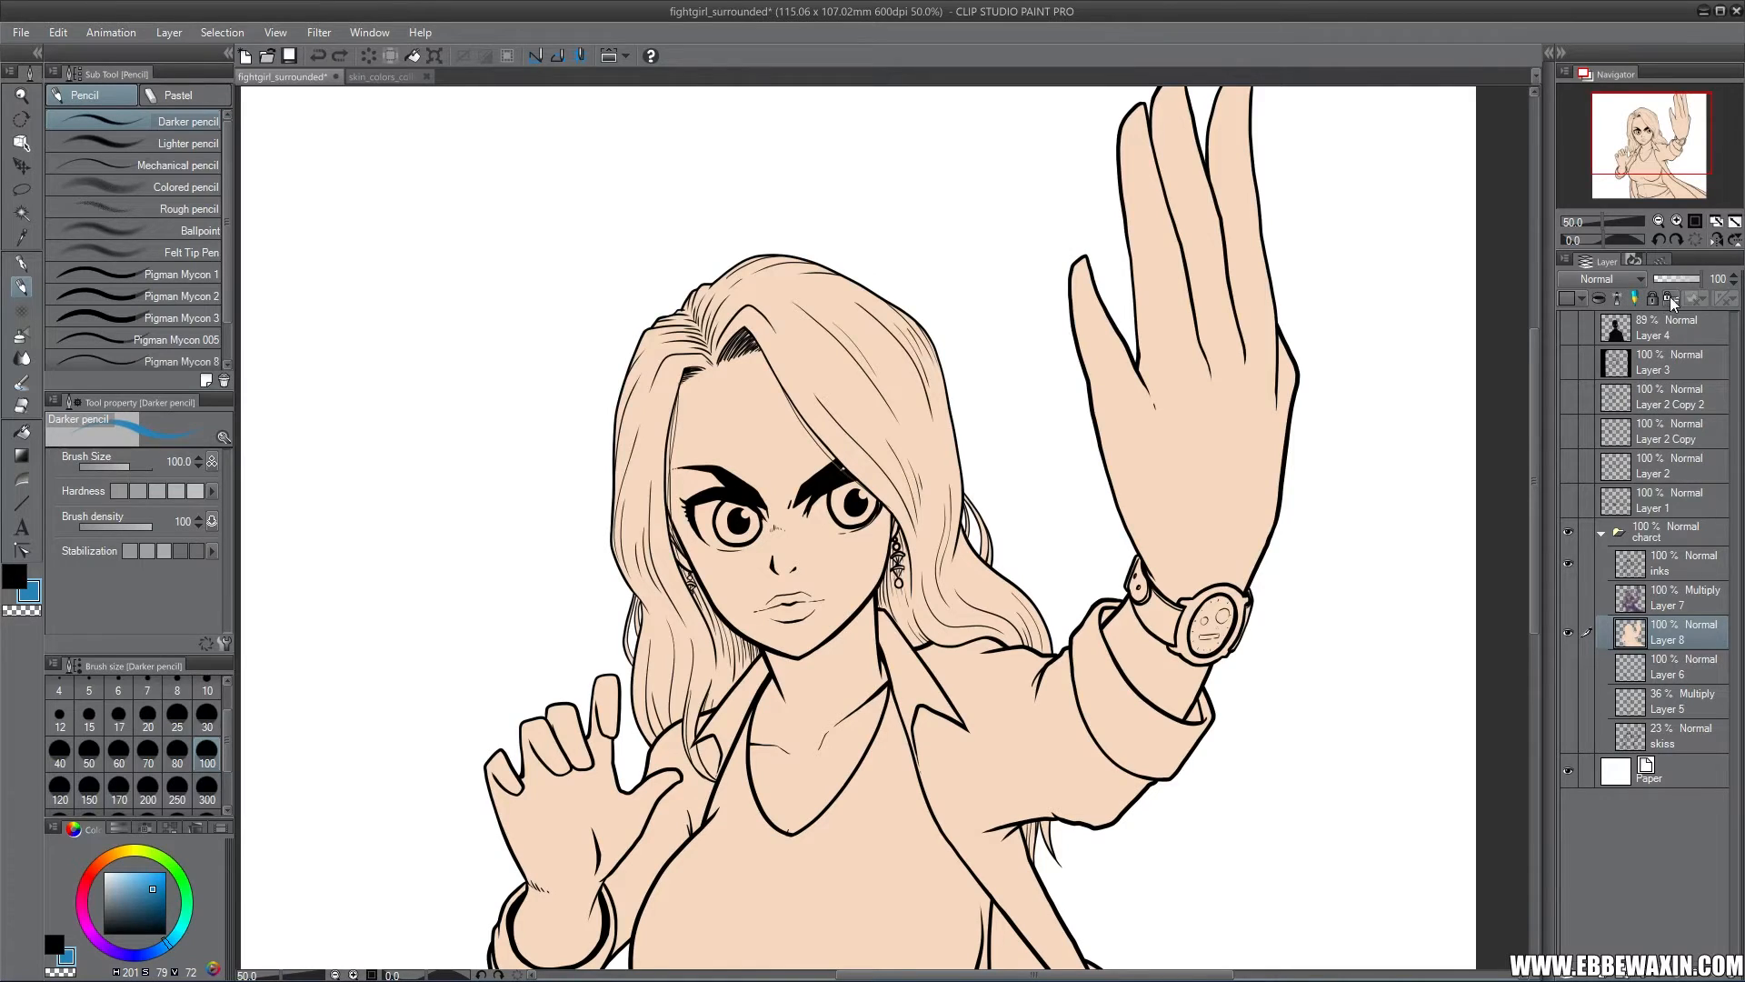
{"action": "left_click", "coordinate": [1671, 298]}
{"action": "mouse_move", "coordinate": [955, 459]}
{"action": "left_mouse_down"}
{"action": "mouse_move", "coordinate": [936, 413]}
{"action": "mouse_move", "coordinate": [982, 559]}
{"action": "mouse_move", "coordinate": [878, 477]}
{"action": "mouse_move", "coordinate": [769, 340]}
{"action": "mouse_move", "coordinate": [718, 332]}
{"action": "mouse_move", "coordinate": [704, 282]}
{"action": "mouse_move", "coordinate": [818, 363]}
{"action": "mouse_move", "coordinate": [909, 309]}
{"action": "mouse_move", "coordinate": [912, 436]}
{"action": "mouse_move", "coordinate": [709, 346]}
{"action": "mouse_move", "coordinate": [641, 482]}
{"action": "mouse_move", "coordinate": [673, 382]}
{"action": "mouse_move", "coordinate": [632, 355]}
{"action": "mouse_move", "coordinate": [647, 509]}
{"action": "mouse_move", "coordinate": [620, 569]}
{"action": "mouse_move", "coordinate": [672, 636]}
{"action": "mouse_move", "coordinate": [673, 600]}
{"action": "mouse_move", "coordinate": [728, 681]}
{"action": "mouse_move", "coordinate": [641, 709]}
{"action": "mouse_move", "coordinate": [653, 674]}
{"action": "mouse_move", "coordinate": [705, 700]}
{"action": "mouse_move", "coordinate": [686, 723]}
{"action": "mouse_move", "coordinate": [763, 596]}
{"action": "left_mouse_up"}
{"action": "mouse_move", "coordinate": [935, 555]}
{"action": "left_mouse_down"}
{"action": "mouse_move", "coordinate": [914, 541]}
{"action": "mouse_move", "coordinate": [895, 595]}
{"action": "mouse_move", "coordinate": [920, 627]}
{"action": "mouse_move", "coordinate": [1037, 636]}
{"action": "mouse_move", "coordinate": [955, 581]}
{"action": "left_mouse_up"}
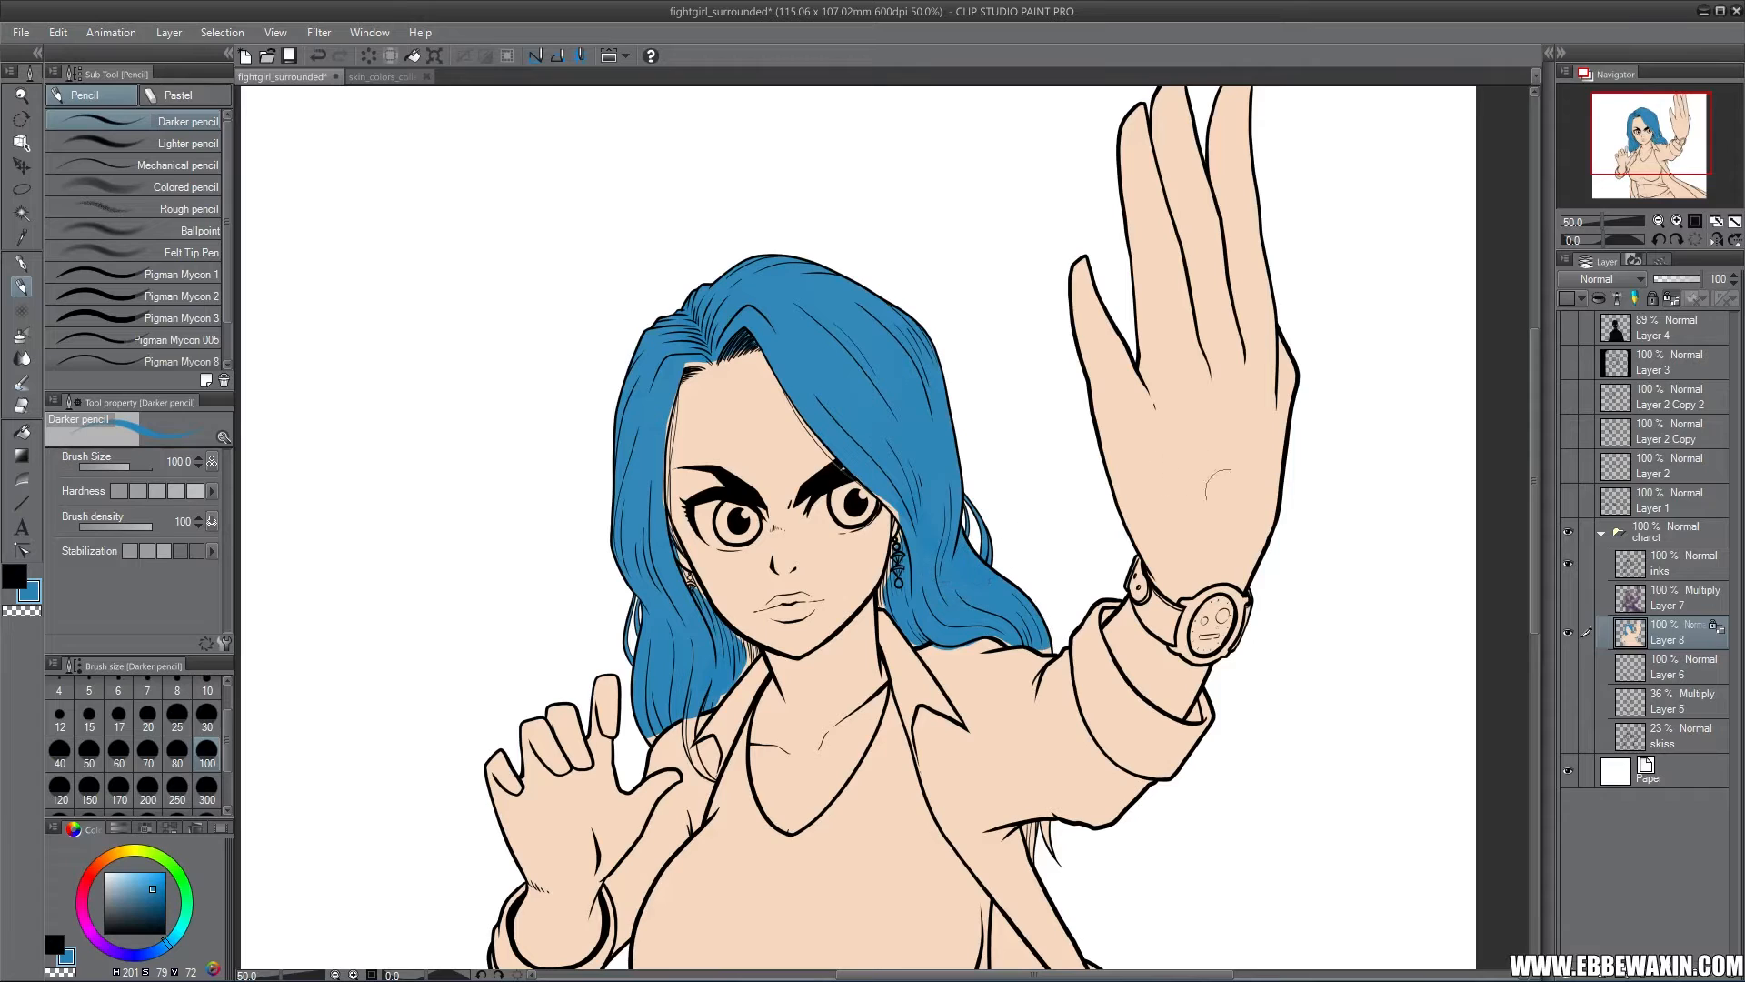
Paint the whites of both eyes pure white with the Darker pencil
{"action": "left_click", "coordinate": [103, 872]}
{"action": "mouse_move", "coordinate": [718, 518]}
{"action": "left_mouse_down"}
{"action": "mouse_move", "coordinate": [700, 509]}
{"action": "mouse_move", "coordinate": [709, 537]}
{"action": "mouse_move", "coordinate": [746, 545]}
{"action": "mouse_move", "coordinate": [736, 516]}
{"action": "left_mouse_up"}
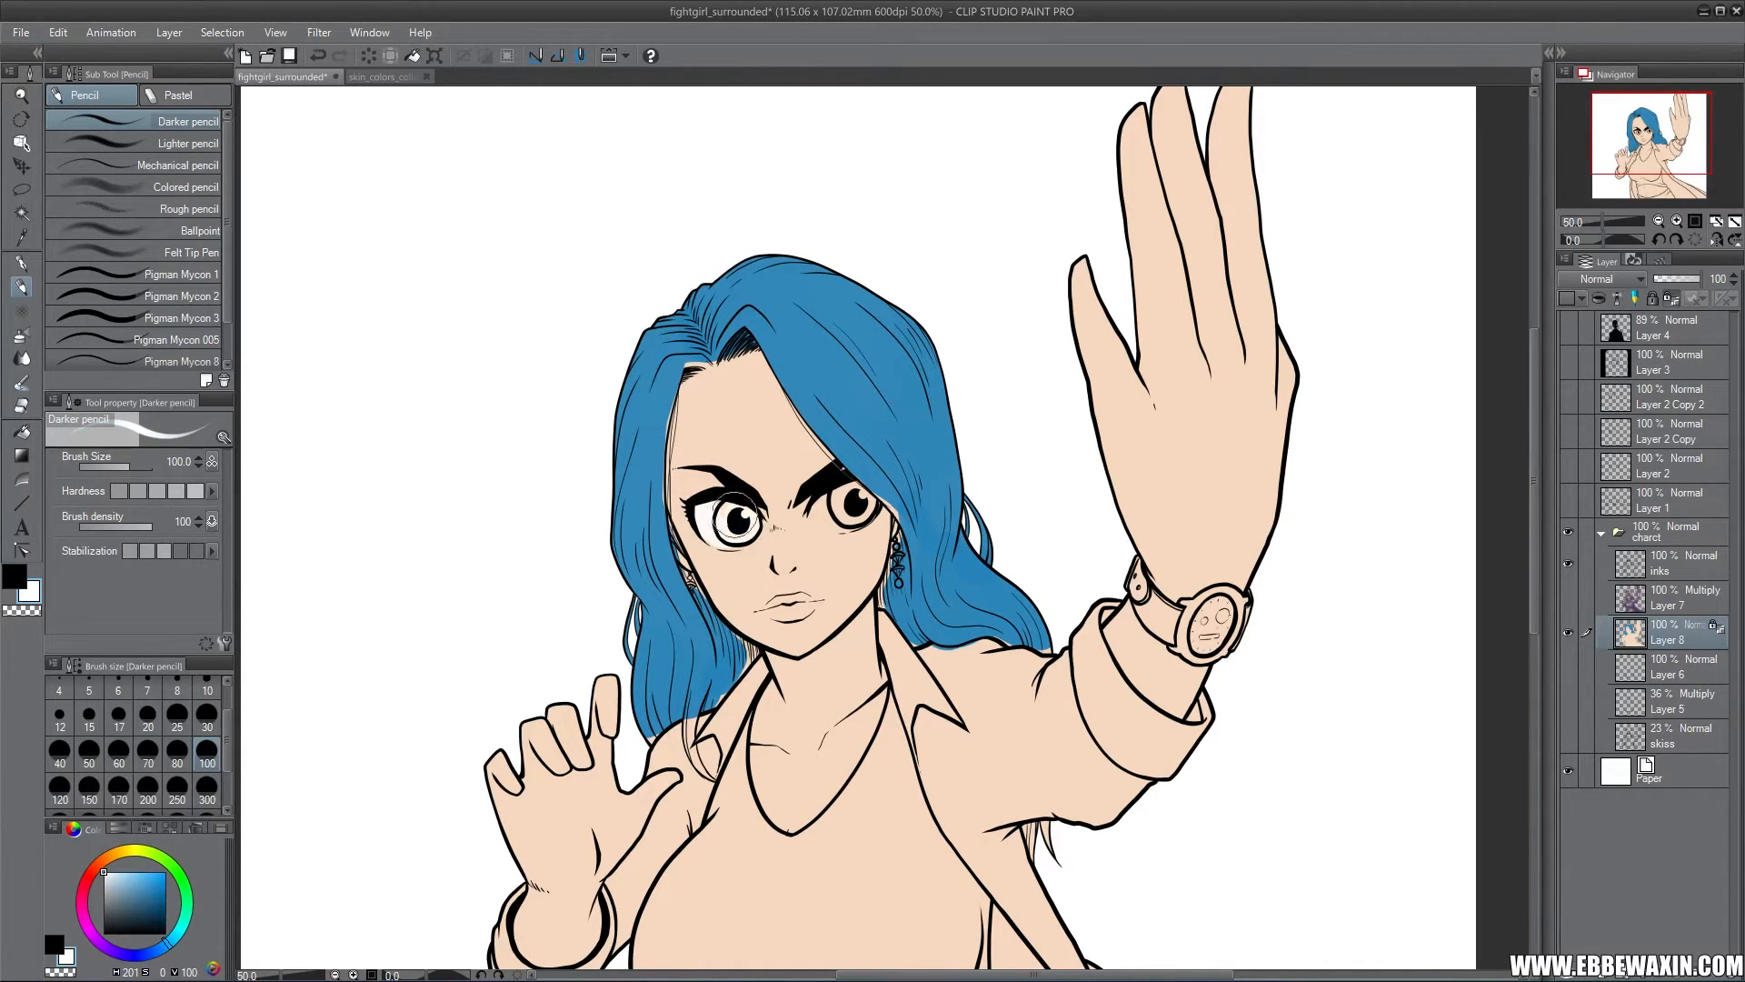
{"action": "mouse_move", "coordinate": [843, 508]}
{"action": "left_mouse_down"}
{"action": "mouse_move", "coordinate": [826, 514]}
{"action": "mouse_move", "coordinate": [855, 499]}
{"action": "left_mouse_up"}
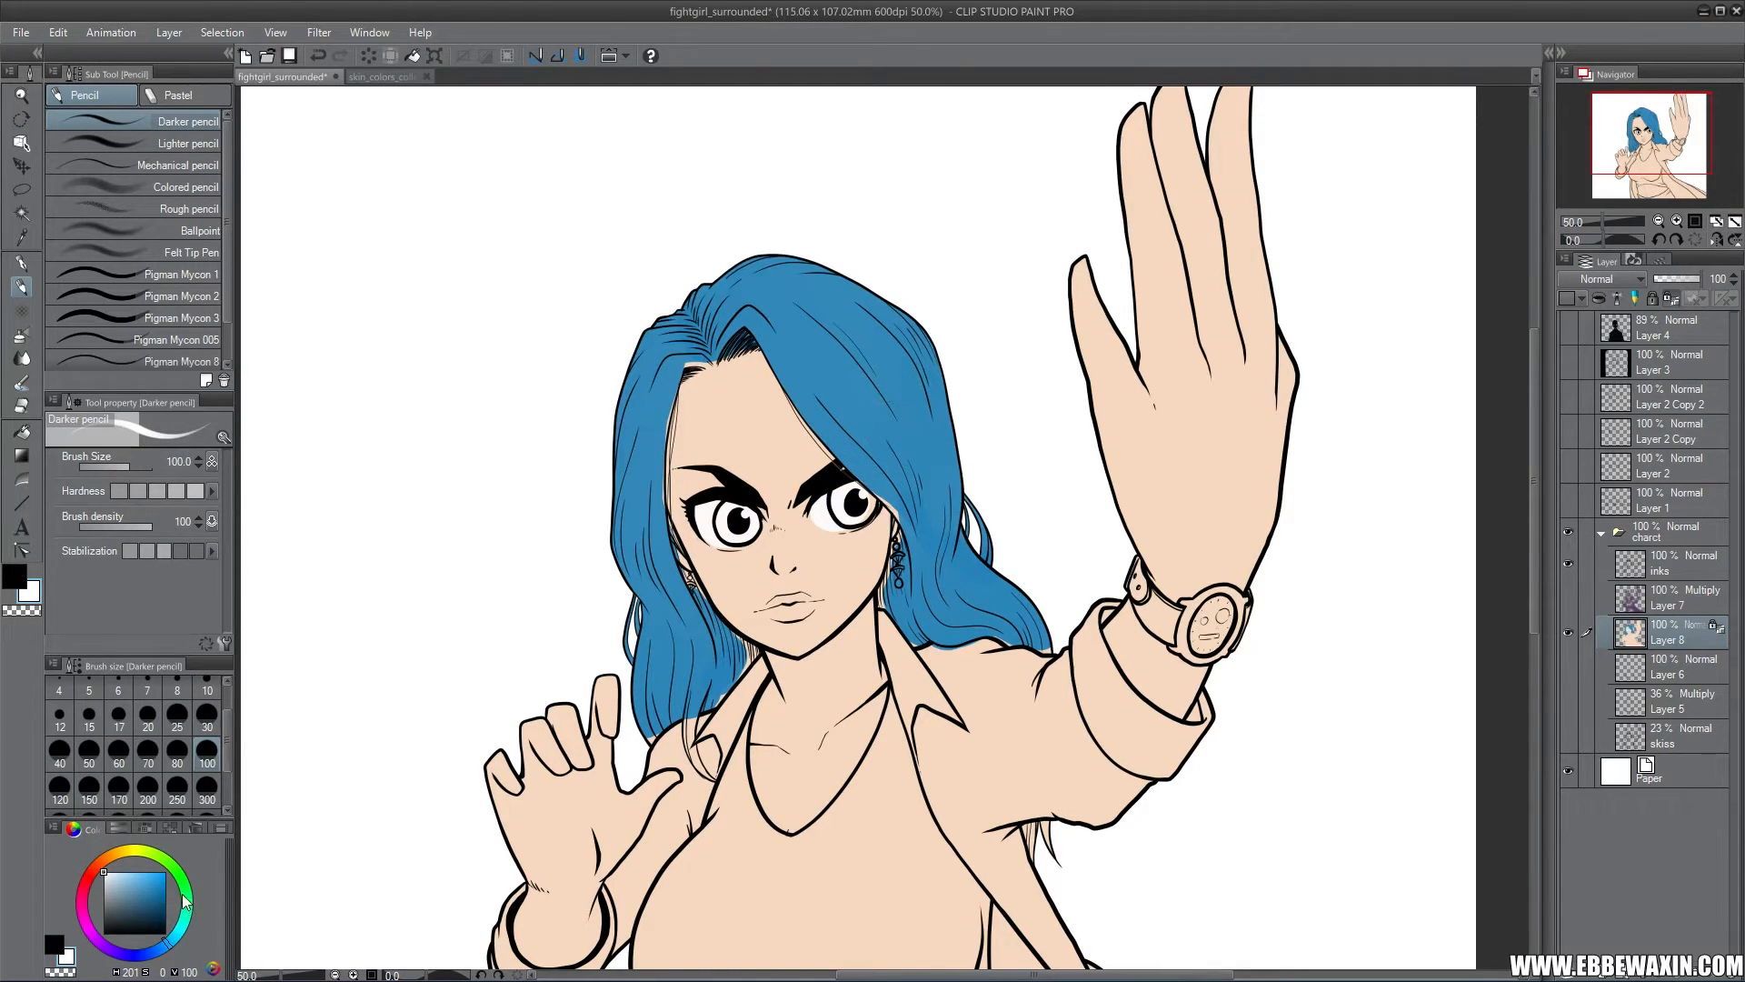
Paint both irises bright green with the Darker pencil, using hue 123, saturation 81 and value 93
{"action": "left_click", "coordinate": [185, 902]}
{"action": "left_click", "coordinate": [153, 876]}
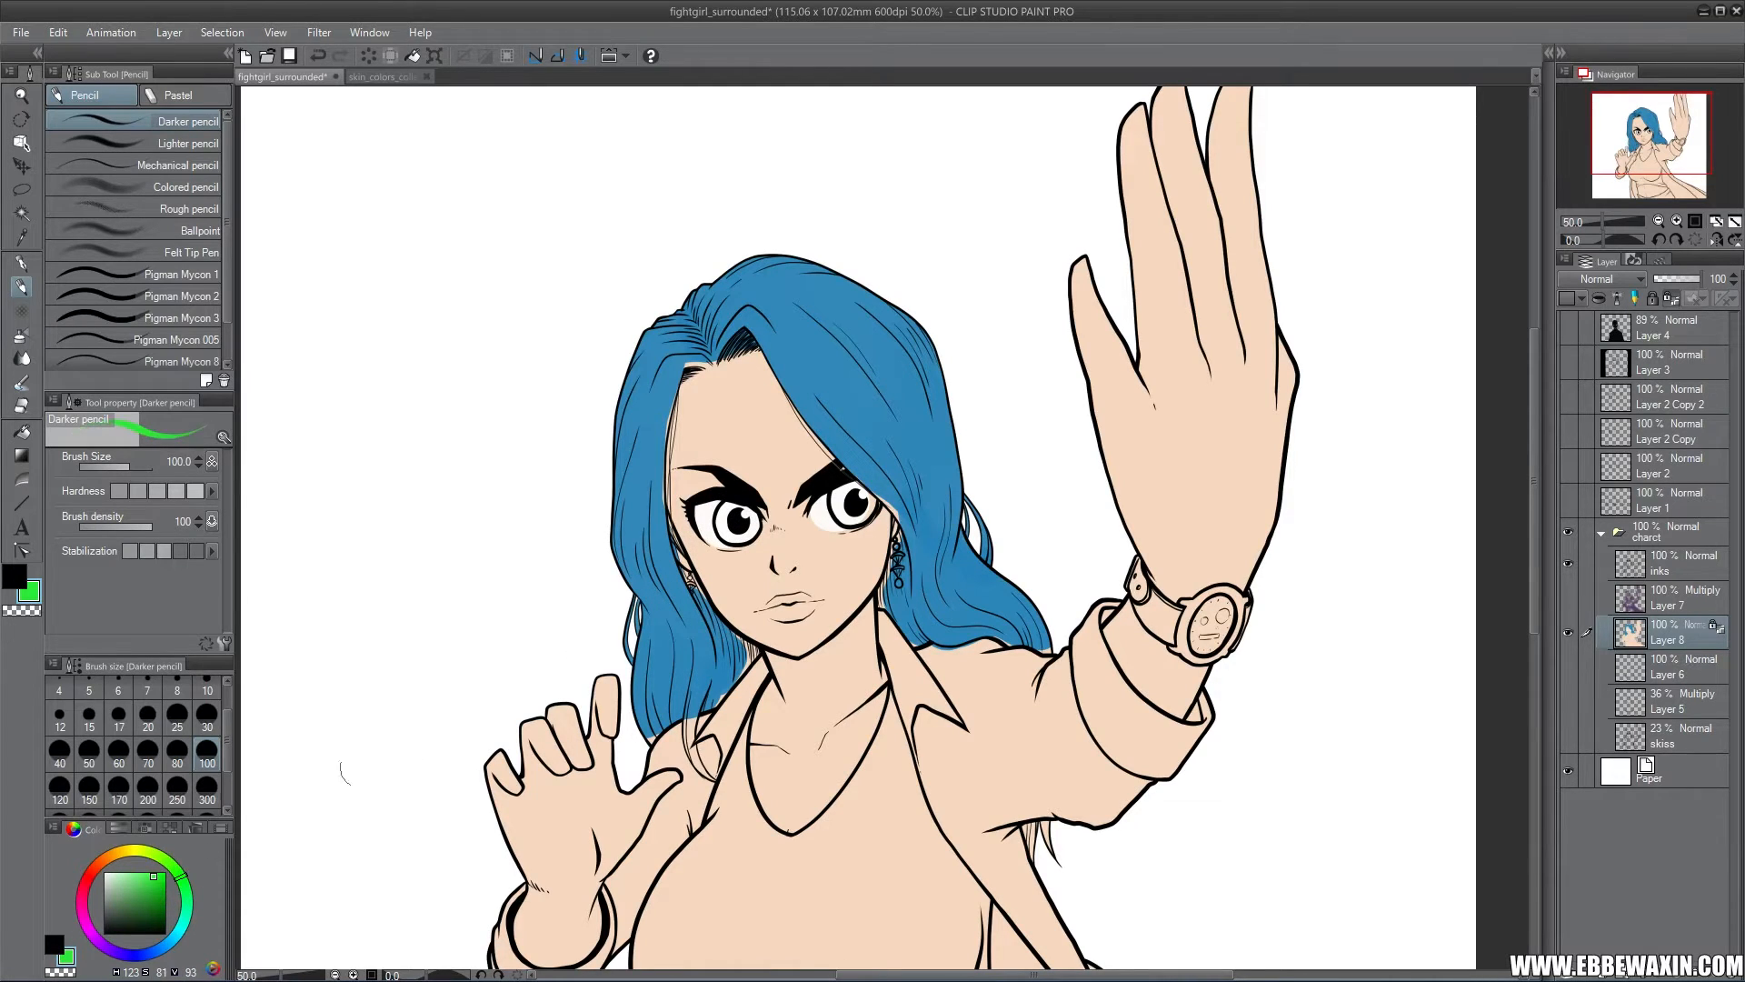
{"action": "left_click_drag", "start_coordinate": [727, 517], "coordinate": [736, 516]}
{"action": "mouse_move", "coordinate": [837, 496]}
{"action": "left_mouse_down"}
{"action": "mouse_move", "coordinate": [856, 509]}
{"action": "mouse_move", "coordinate": [859, 491]}
{"action": "left_mouse_up"}
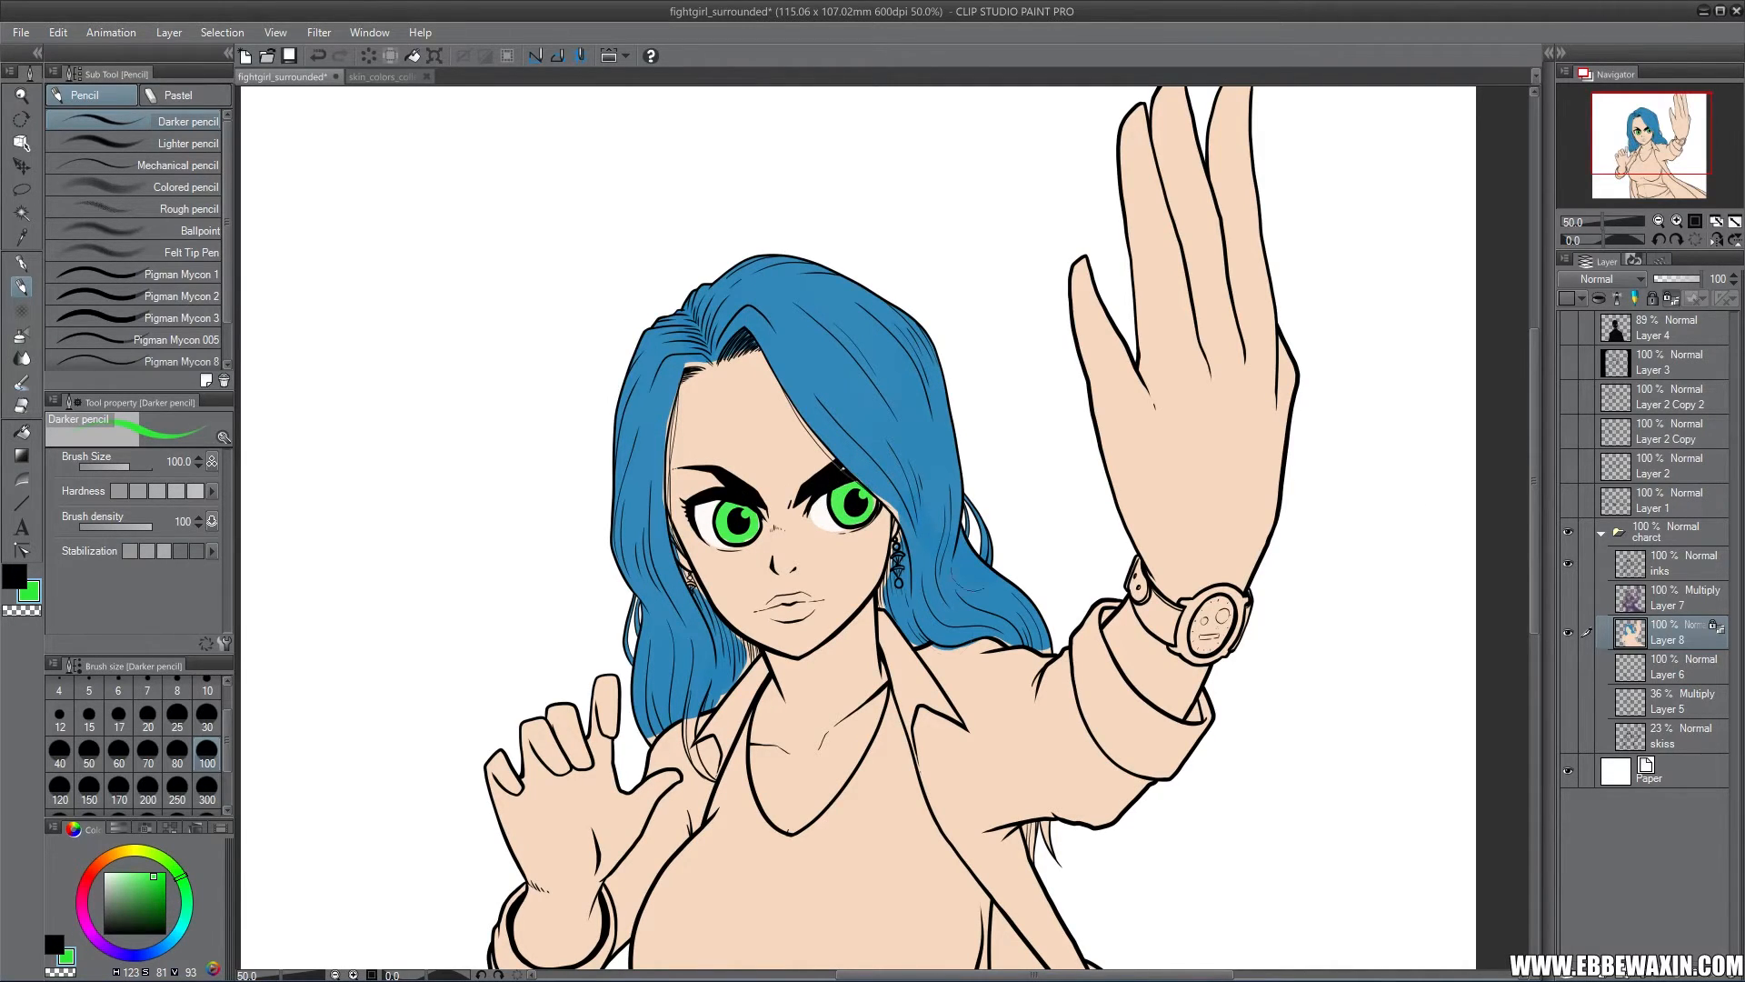
Paint the lips dusty pink with the Darker pencil, using hue 7, saturation 35 and value 87
{"action": "left_click", "coordinate": [760, 578], "text": "alt"}
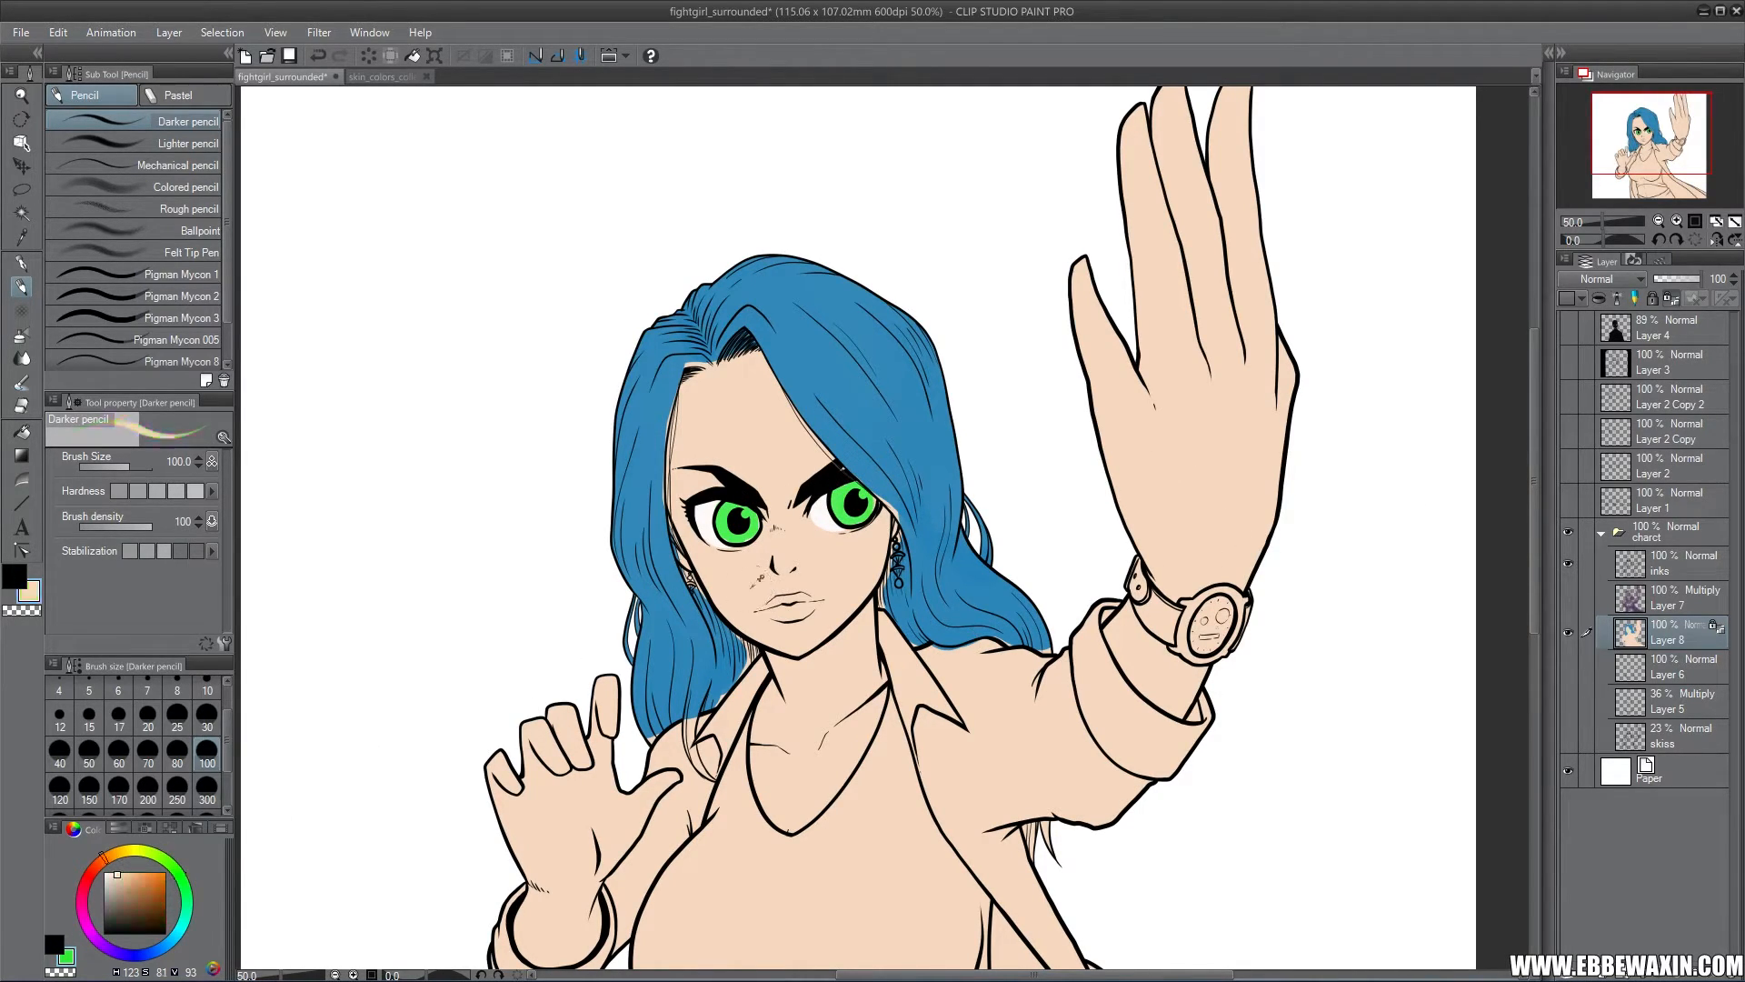
{"action": "left_click_drag", "start_coordinate": [103, 865], "coordinate": [127, 883]}
{"action": "mouse_move", "coordinate": [787, 603]}
{"action": "left_mouse_down"}
{"action": "mouse_move", "coordinate": [769, 609]}
{"action": "mouse_move", "coordinate": [807, 610]}
{"action": "left_mouse_up"}
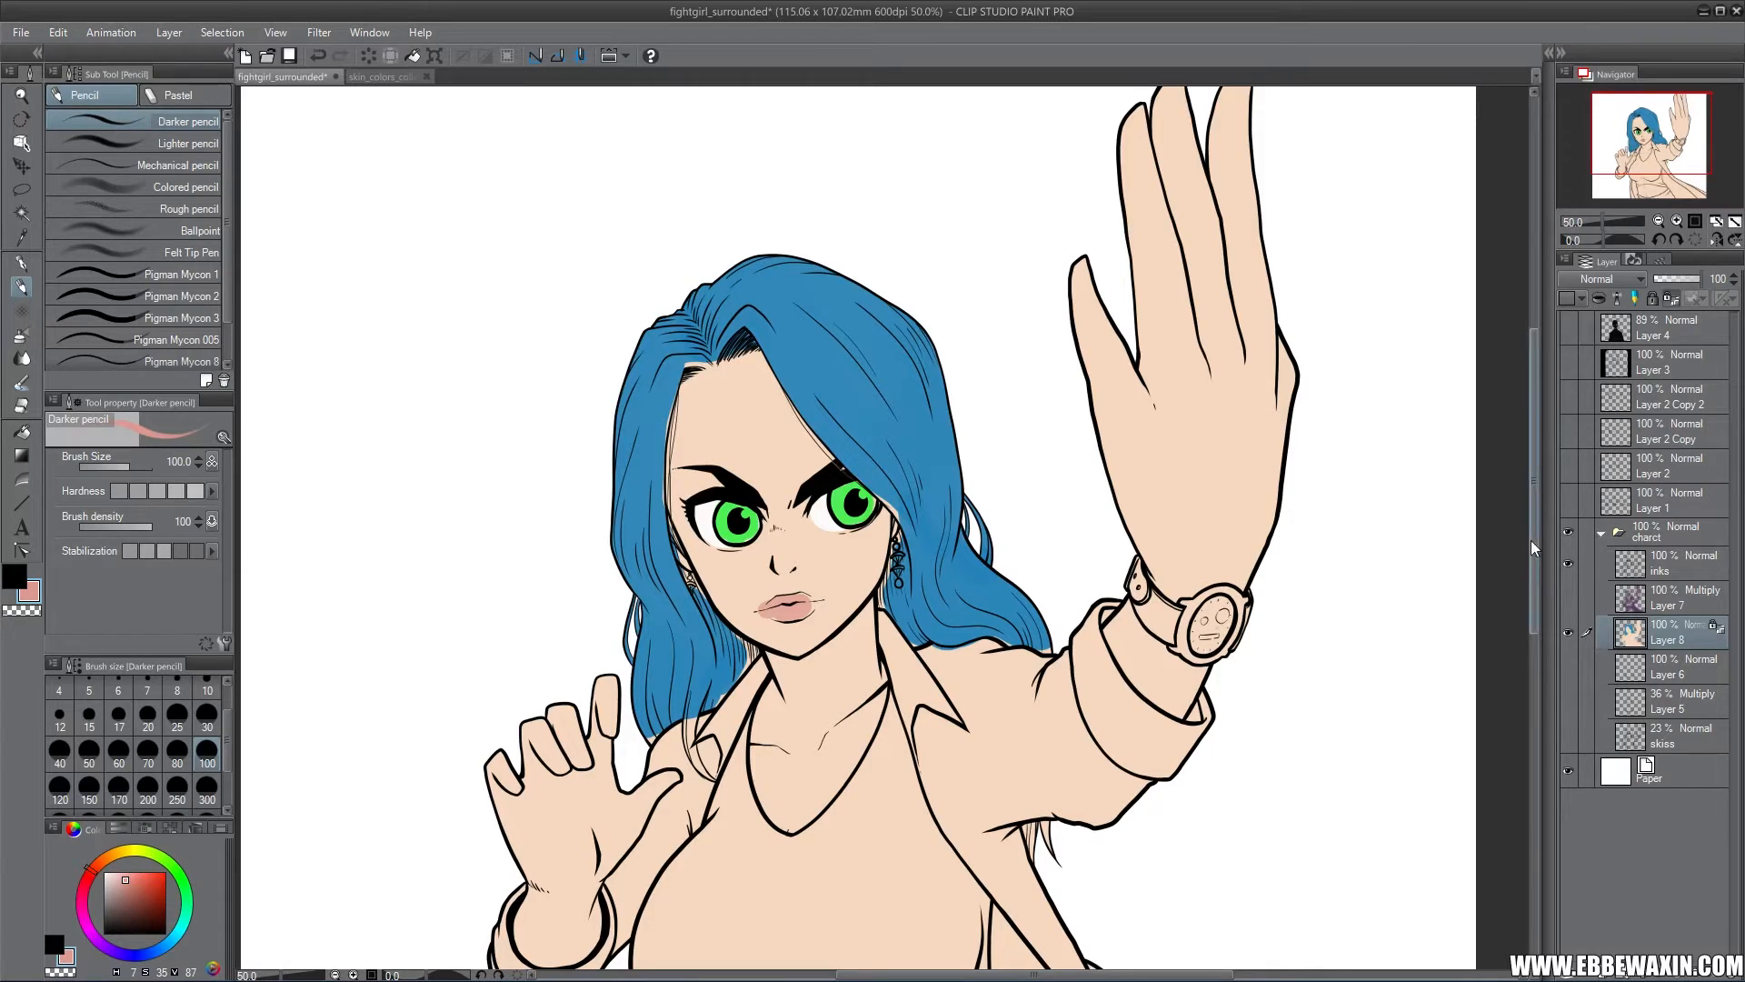
Preview the purple Multiply shading of Layer 7 over the flat colors, and hide it again
{"action": "left_click", "coordinate": [1568, 598]}
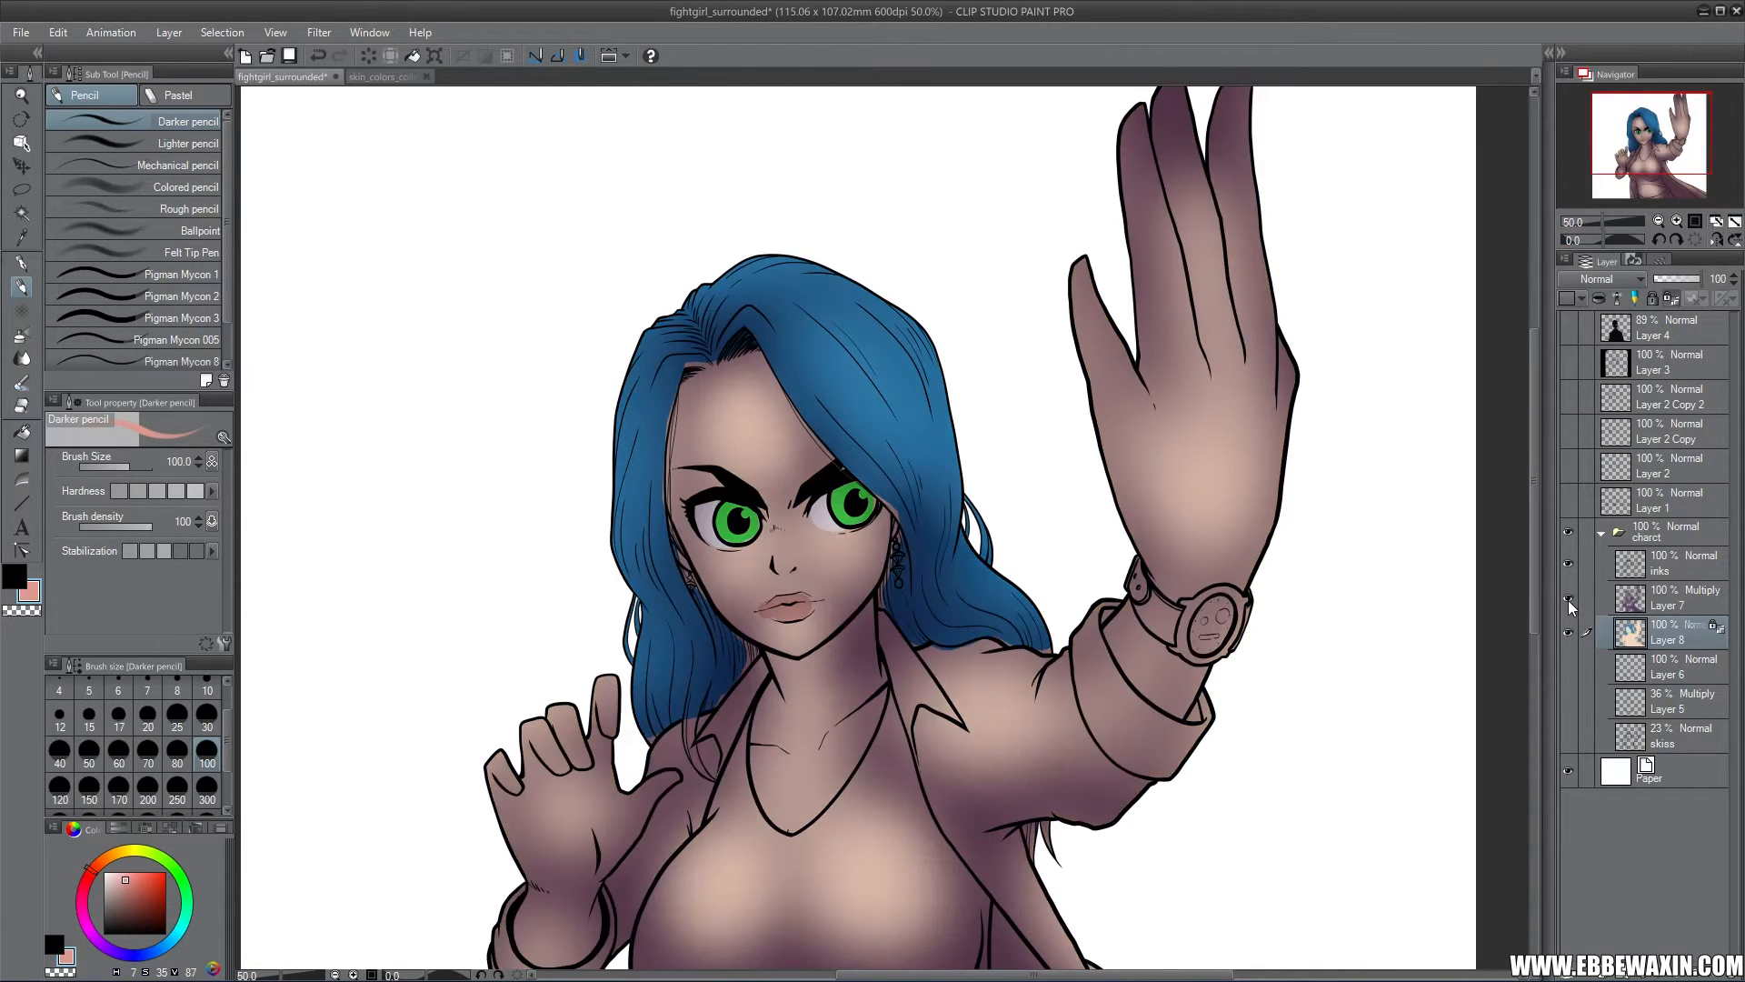
{"action": "left_click", "coordinate": [1677, 600]}
{"action": "left_click_drag", "start_coordinate": [1688, 281], "coordinate": [1723, 284]}
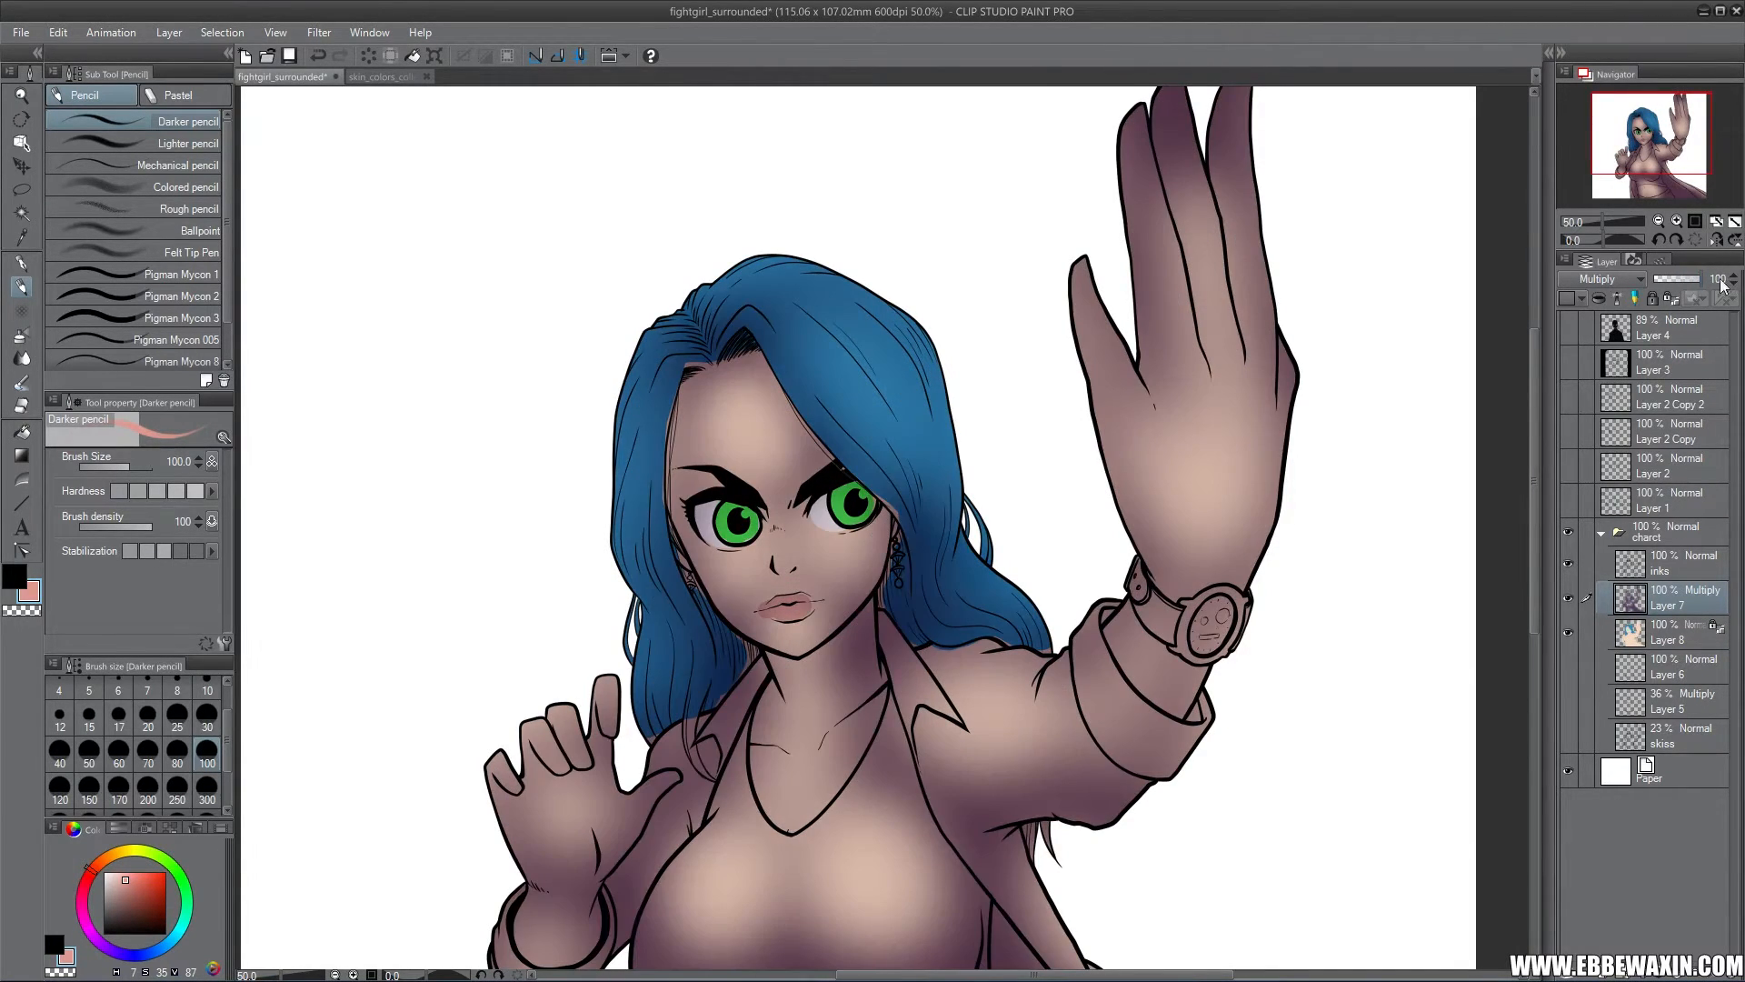
{"action": "left_click", "coordinate": [1572, 597]}
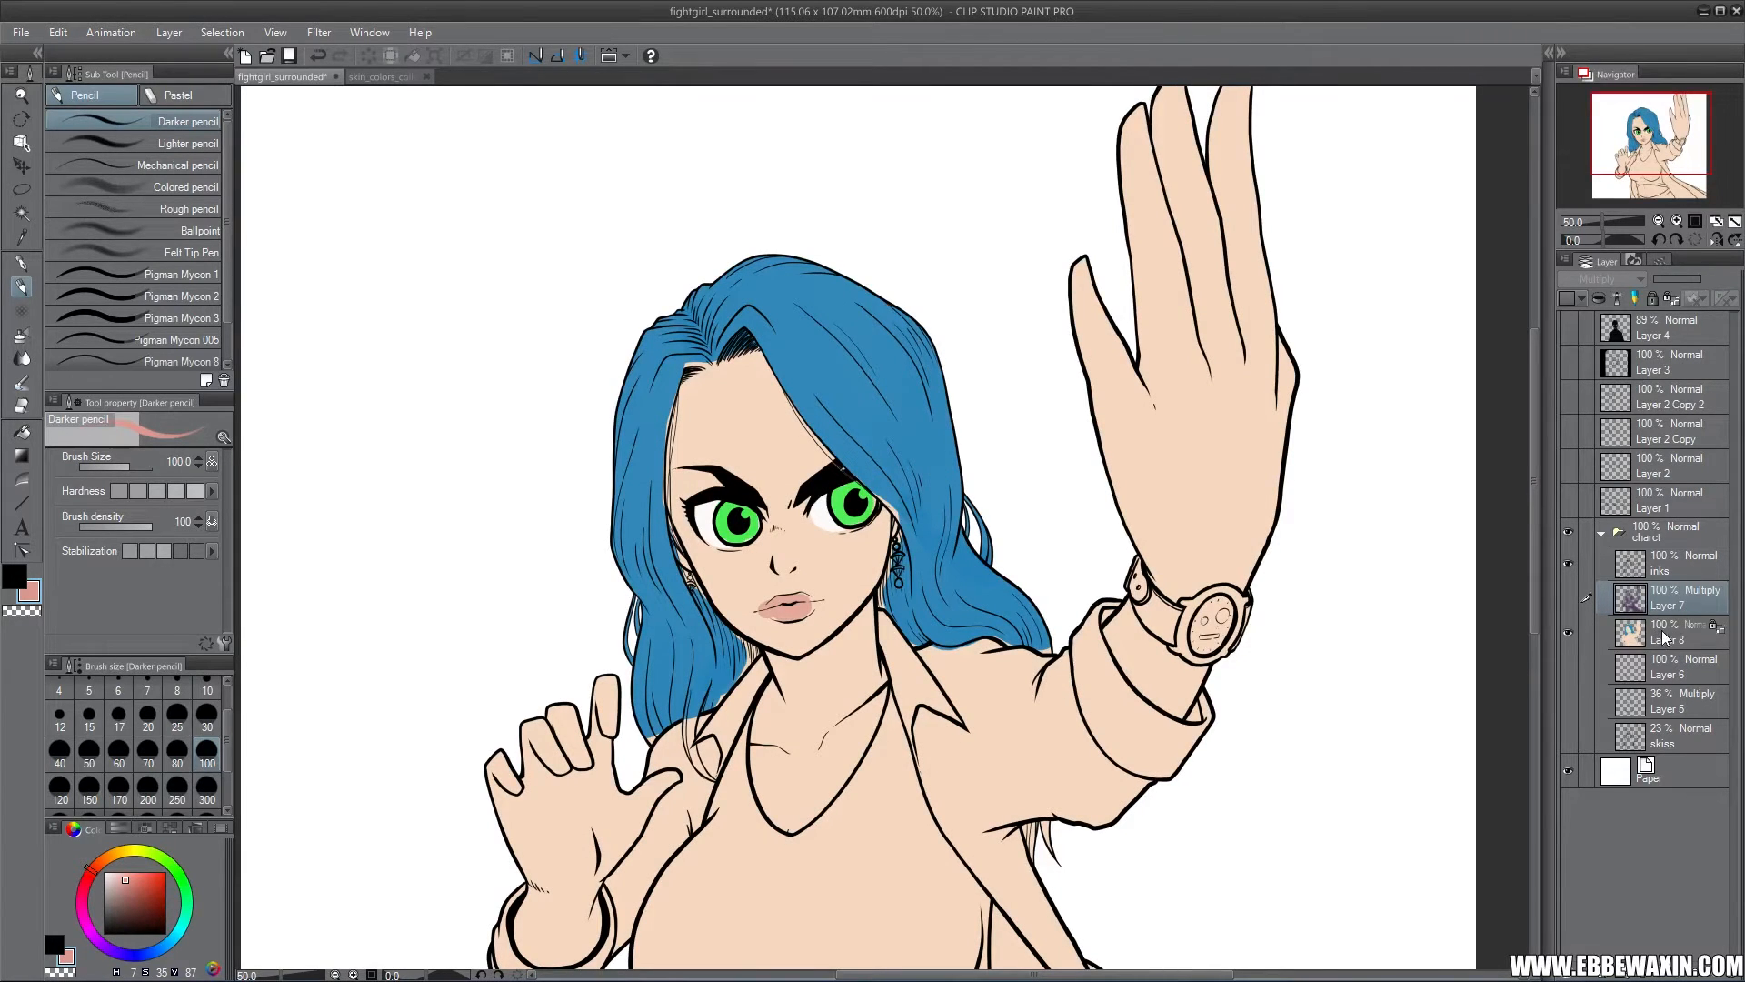
Duplicate the flat color Layer 8 and set the copy's blending mode to Multiply at 100% opacity
{"action": "left_click", "coordinate": [1663, 629]}
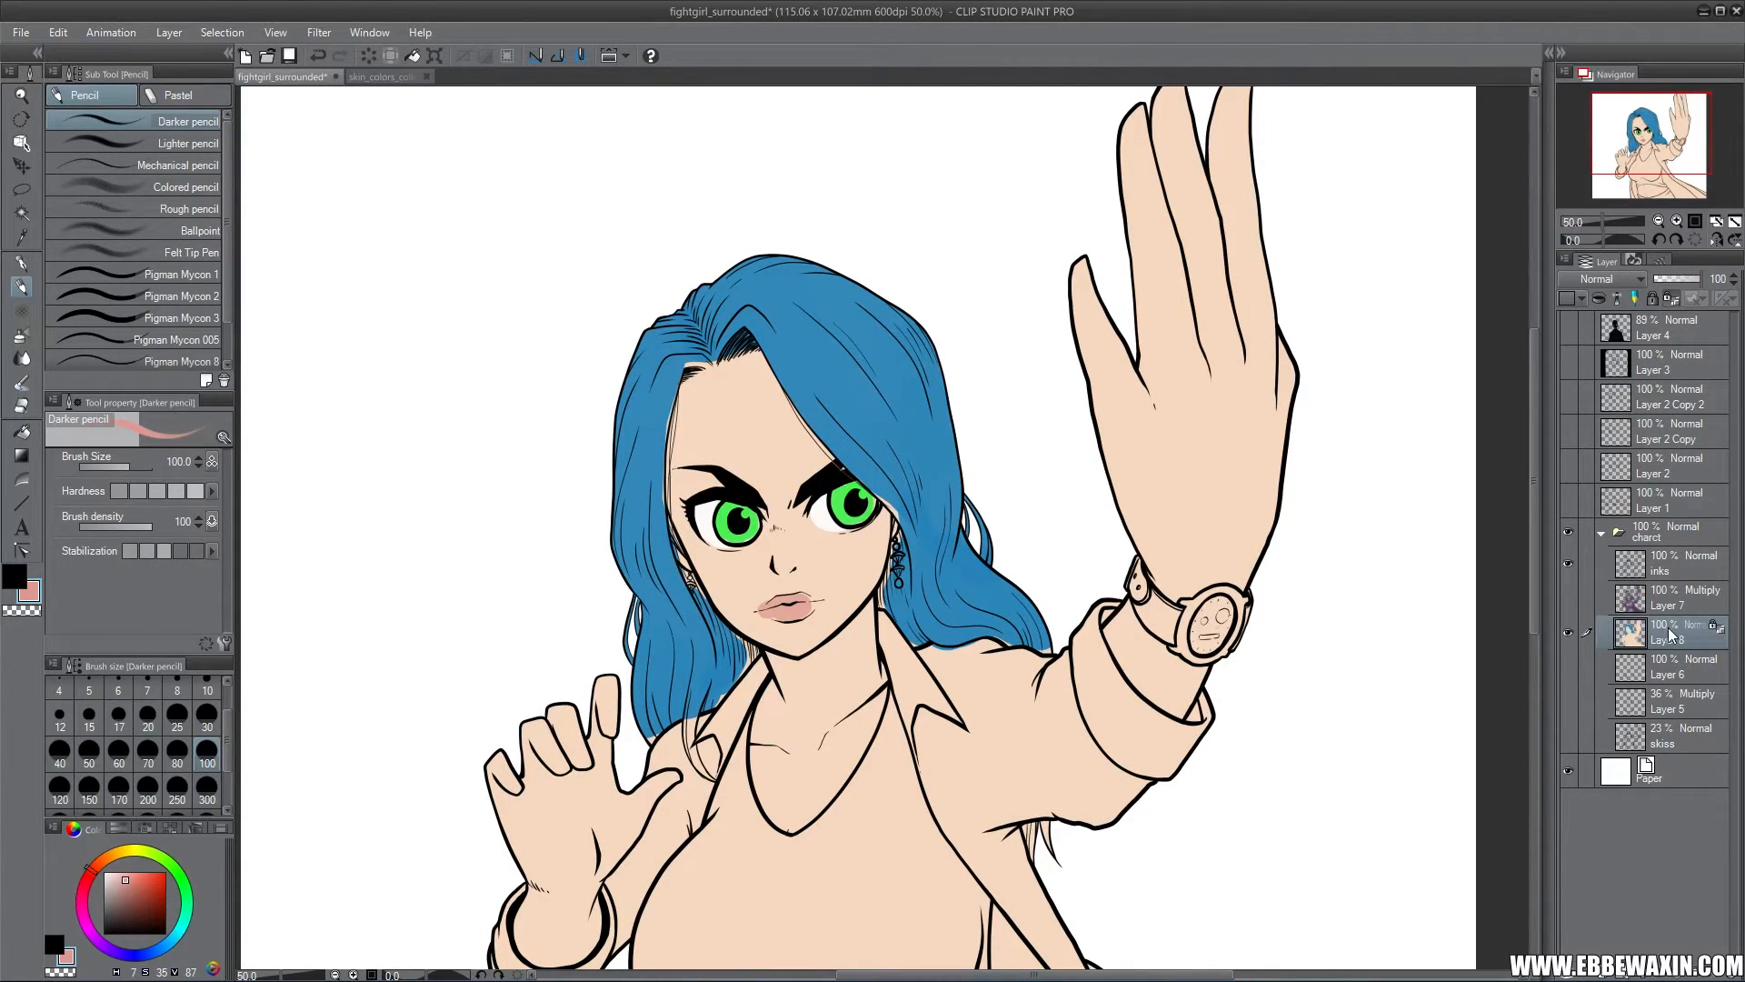
{"action": "right_click", "coordinate": [1660, 631]}
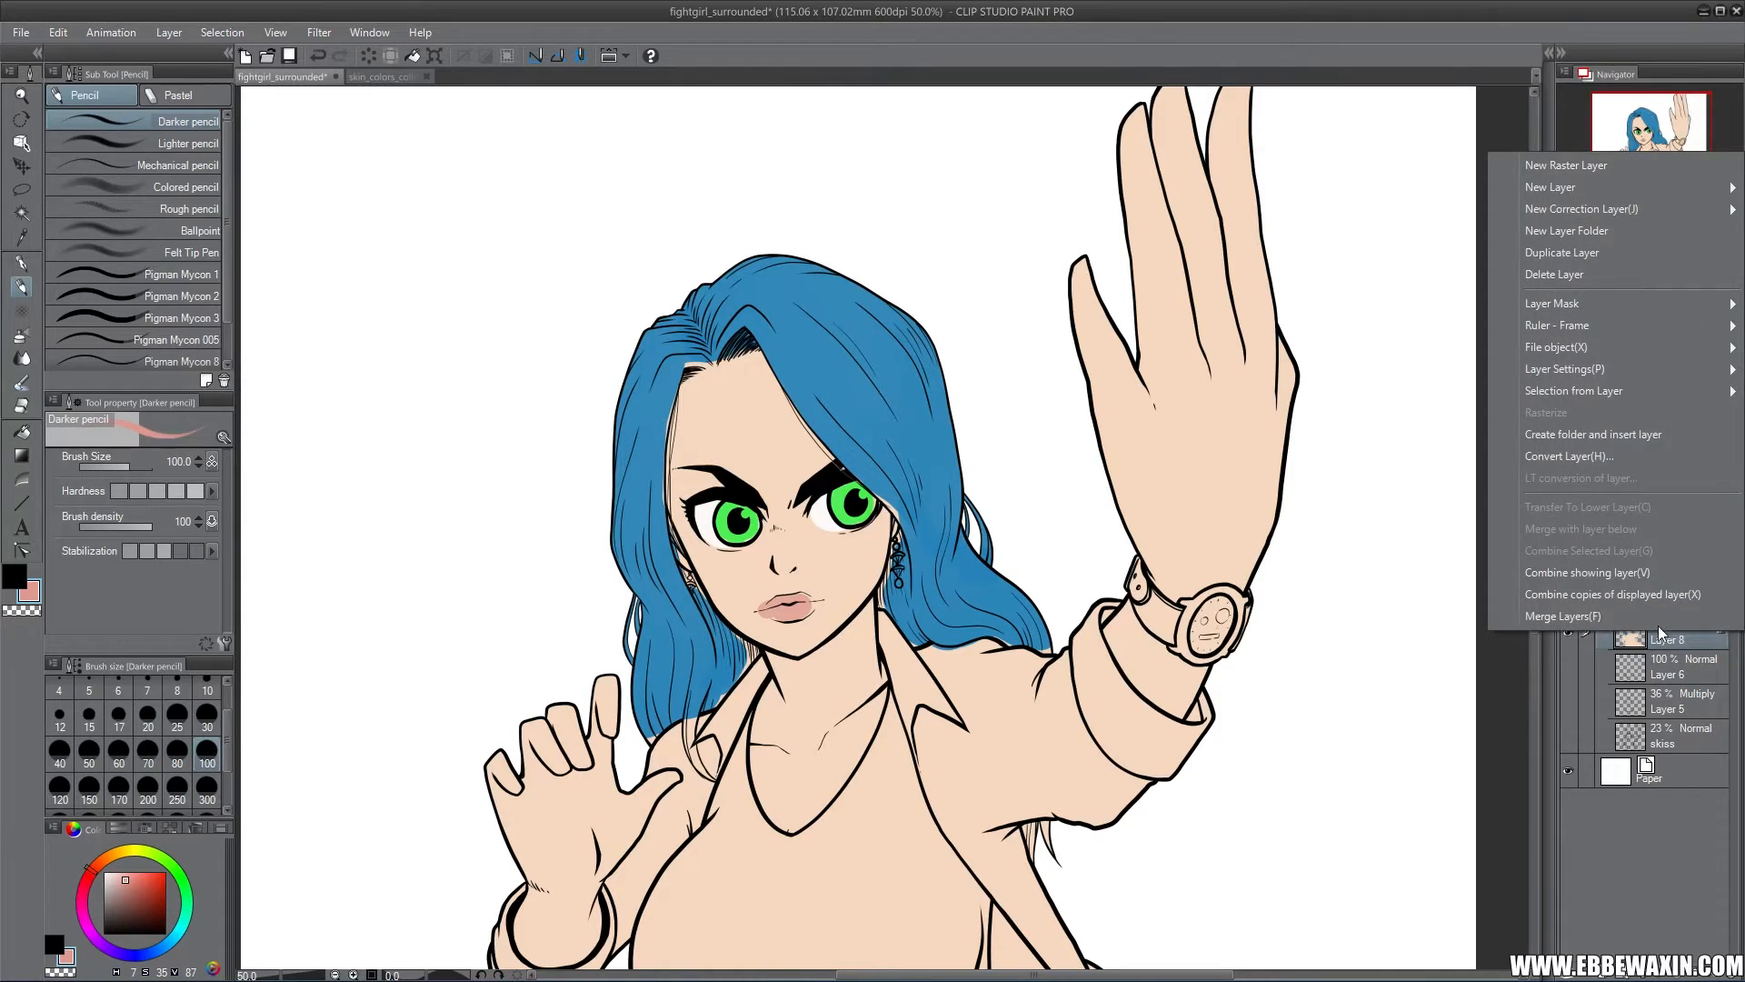
{"action": "left_click", "coordinate": [1578, 254]}
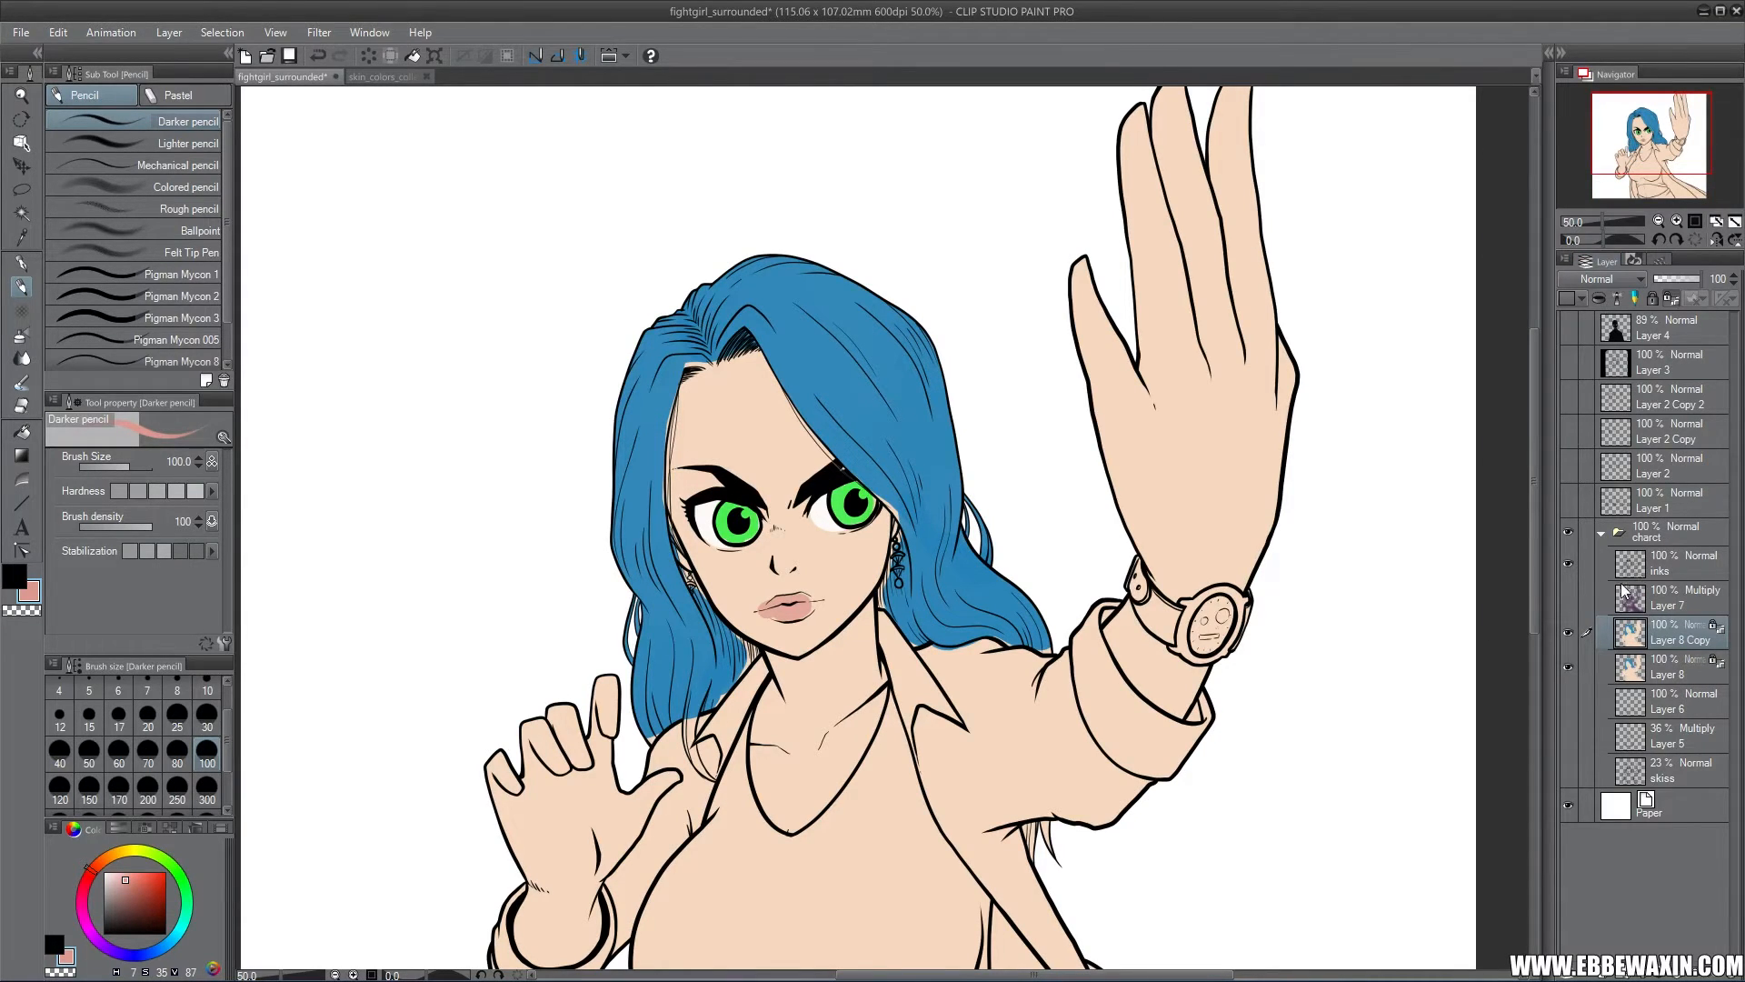
{"action": "left_click", "coordinate": [1609, 279]}
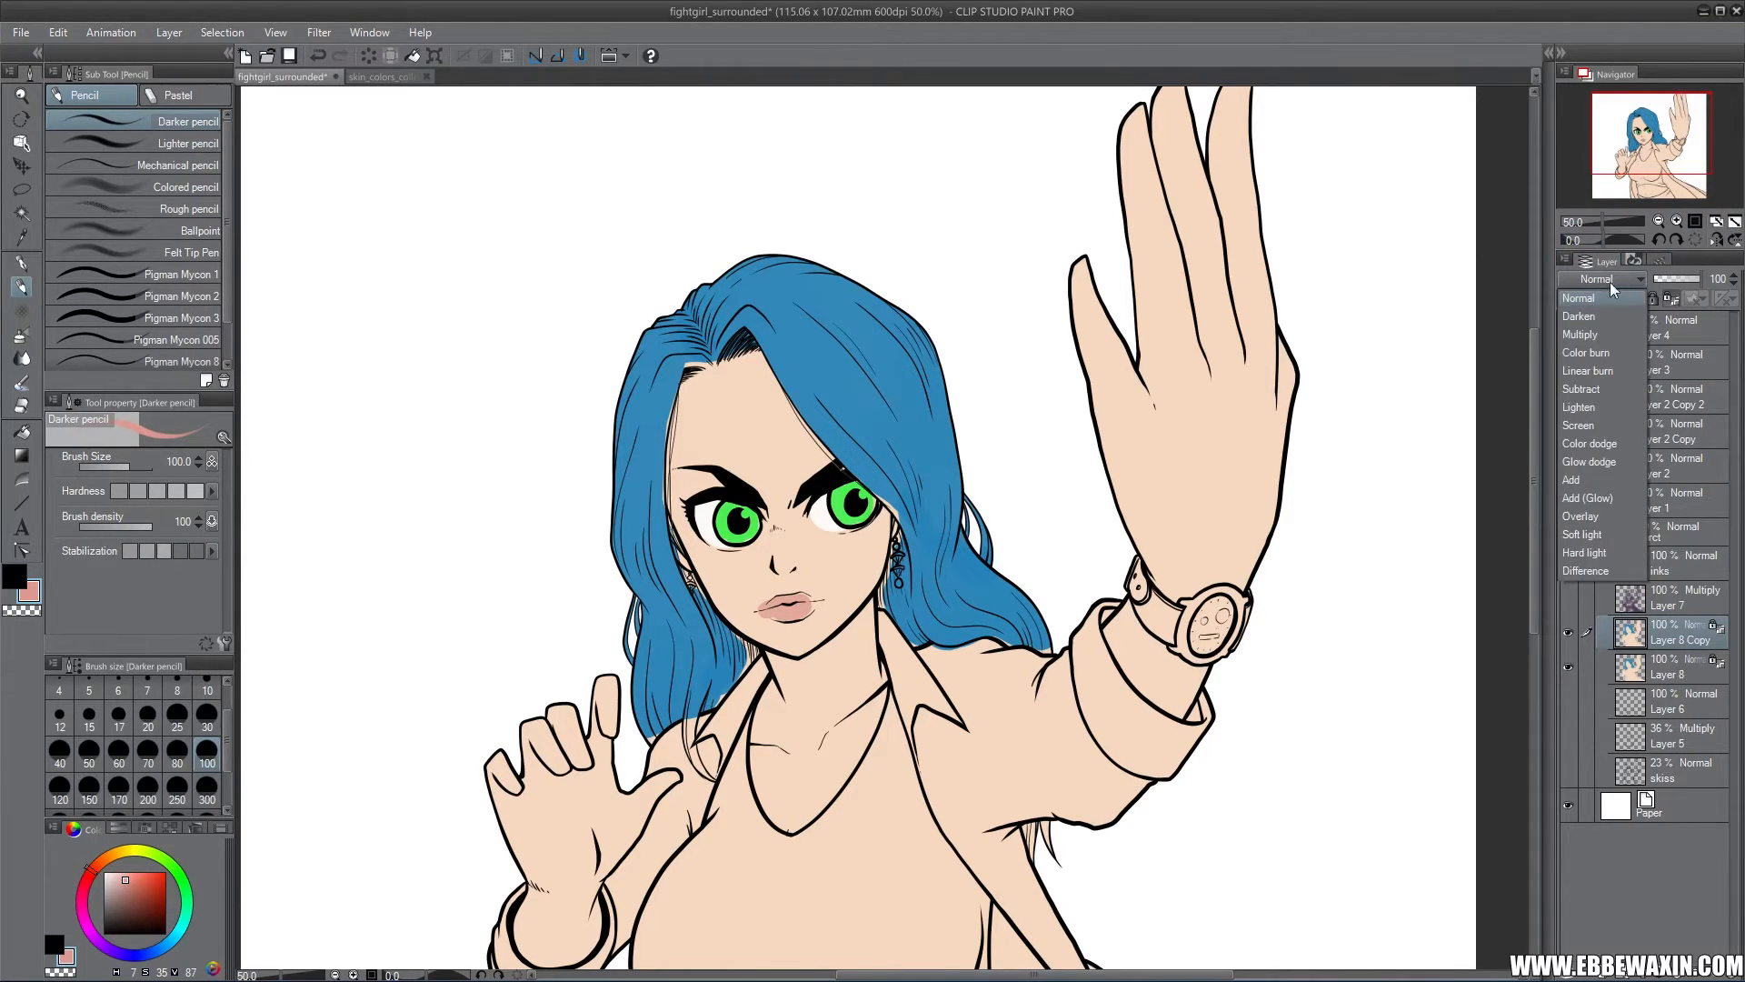
{"action": "left_click", "coordinate": [1601, 336]}
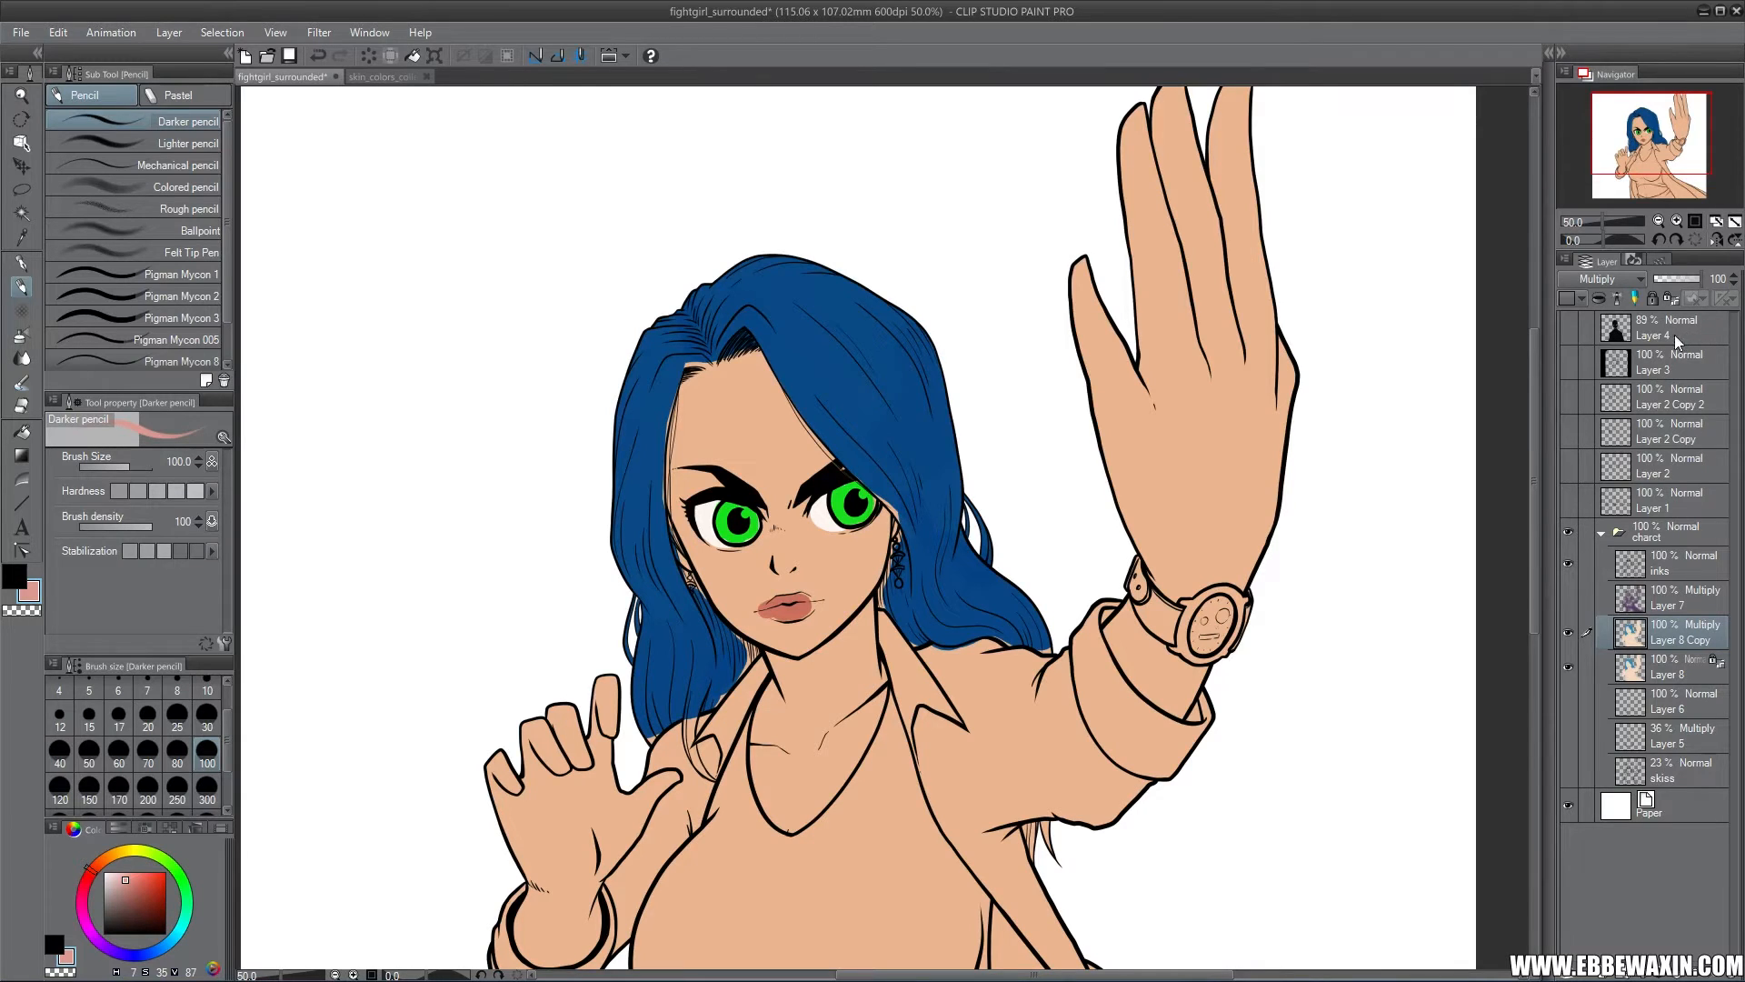
{"action": "mouse_move", "coordinate": [1686, 281]}
{"action": "left_mouse_down"}
{"action": "mouse_move", "coordinate": [1660, 284]}
{"action": "mouse_move", "coordinate": [1719, 289]}
{"action": "left_mouse_up"}
Erase the lit areas of Layer 8 Copy on hair, face, neck and both hands with the Soft eraser at size 300, density 41
{"action": "left_click", "coordinate": [22, 409]}
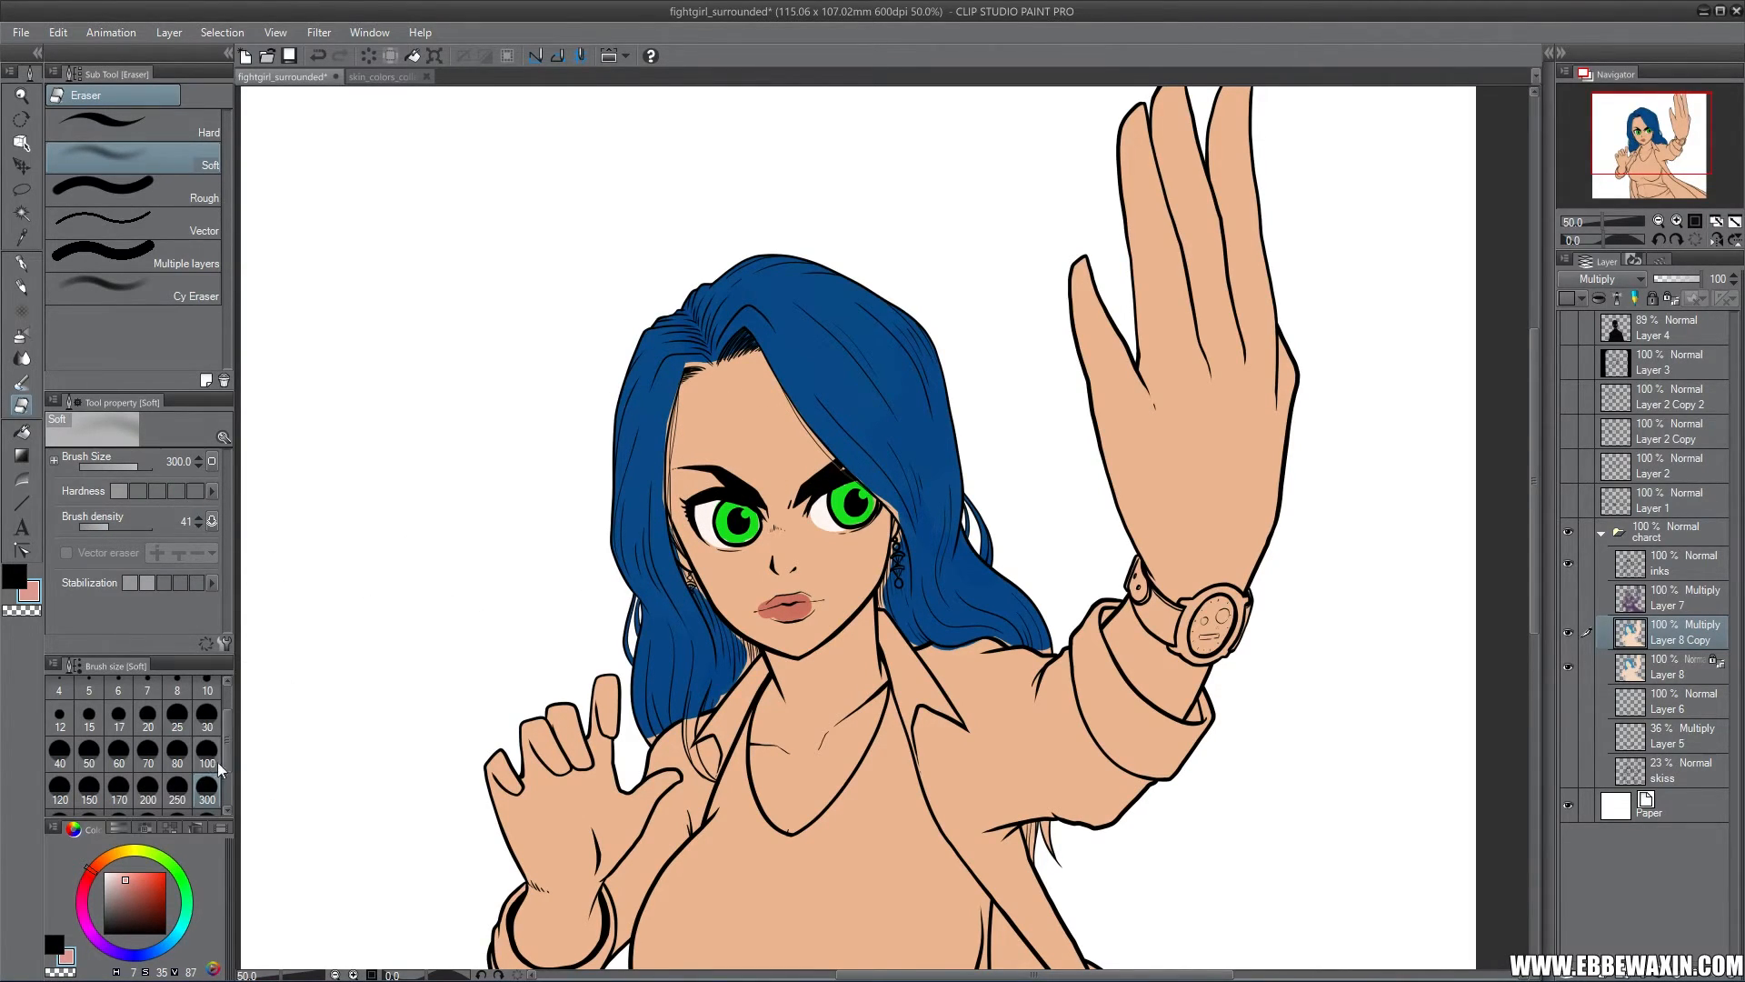
{"action": "mouse_move", "coordinate": [750, 426]}
{"action": "left_mouse_down"}
{"action": "mouse_move", "coordinate": [738, 435]}
{"action": "mouse_move", "coordinate": [762, 438]}
{"action": "mouse_move", "coordinate": [738, 473]}
{"action": "left_mouse_up"}
{"action": "mouse_move", "coordinate": [787, 557]}
{"action": "left_mouse_down"}
{"action": "mouse_move", "coordinate": [837, 556]}
{"action": "mouse_move", "coordinate": [742, 565]}
{"action": "mouse_move", "coordinate": [797, 629]}
{"action": "mouse_move", "coordinate": [734, 569]}
{"action": "mouse_move", "coordinate": [742, 528]}
{"action": "mouse_move", "coordinate": [843, 523]}
{"action": "left_mouse_up"}
{"action": "mouse_move", "coordinate": [924, 390]}
{"action": "left_mouse_down"}
{"action": "mouse_move", "coordinate": [883, 325]}
{"action": "mouse_move", "coordinate": [944, 458]}
{"action": "left_mouse_up"}
{"action": "mouse_move", "coordinate": [834, 262]}
{"action": "left_mouse_down"}
{"action": "mouse_move", "coordinate": [684, 287]}
{"action": "mouse_move", "coordinate": [643, 333]}
{"action": "mouse_move", "coordinate": [619, 599]}
{"action": "mouse_move", "coordinate": [607, 389]}
{"action": "mouse_move", "coordinate": [668, 655]}
{"action": "left_mouse_up"}
{"action": "mouse_move", "coordinate": [962, 511]}
{"action": "left_mouse_down"}
{"action": "mouse_move", "coordinate": [960, 404]}
{"action": "mouse_move", "coordinate": [828, 232]}
{"action": "mouse_move", "coordinate": [907, 441]}
{"action": "mouse_move", "coordinate": [822, 333]}
{"action": "mouse_move", "coordinate": [933, 502]}
{"action": "mouse_move", "coordinate": [838, 406]}
{"action": "mouse_move", "coordinate": [893, 541]}
{"action": "left_mouse_up"}
{"action": "left_click_drag", "start_coordinate": [845, 609], "coordinate": [722, 742]}
{"action": "left_click_drag", "start_coordinate": [600, 824], "coordinate": [585, 743]}
{"action": "mouse_move", "coordinate": [1187, 519]}
{"action": "left_mouse_down"}
{"action": "mouse_move", "coordinate": [1198, 364]}
{"action": "mouse_move", "coordinate": [1229, 455]}
{"action": "mouse_move", "coordinate": [1223, 218]}
{"action": "mouse_move", "coordinate": [1245, 384]}
{"action": "mouse_move", "coordinate": [1179, 177]}
{"action": "mouse_move", "coordinate": [1222, 515]}
{"action": "mouse_move", "coordinate": [1197, 532]}
{"action": "mouse_move", "coordinate": [1150, 427]}
{"action": "mouse_move", "coordinate": [1238, 523]}
{"action": "mouse_move", "coordinate": [1213, 634]}
{"action": "mouse_move", "coordinate": [1168, 628]}
{"action": "left_mouse_up"}
{"action": "left_click_drag", "start_coordinate": [854, 705], "coordinate": [832, 596]}
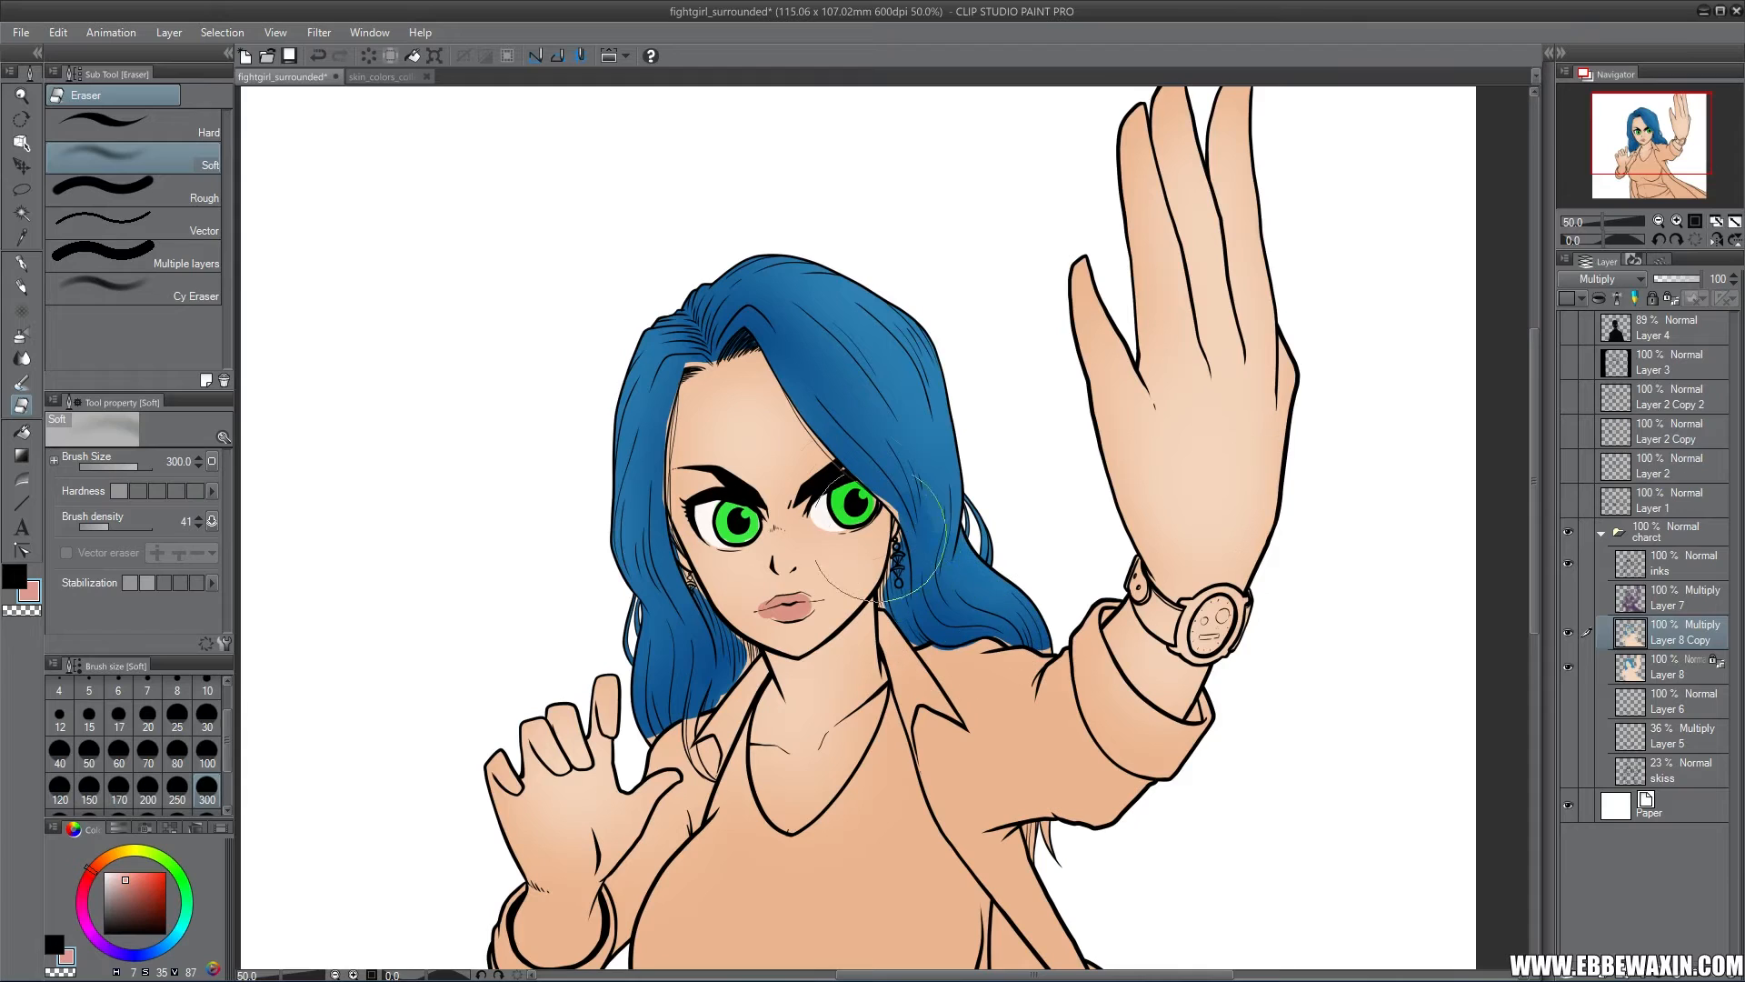
Compare the result with Layer 7's purple shading shown, hide that layer again and lower Layer 8 Copy's opacity to 64%
{"action": "left_click", "coordinate": [1569, 598]}
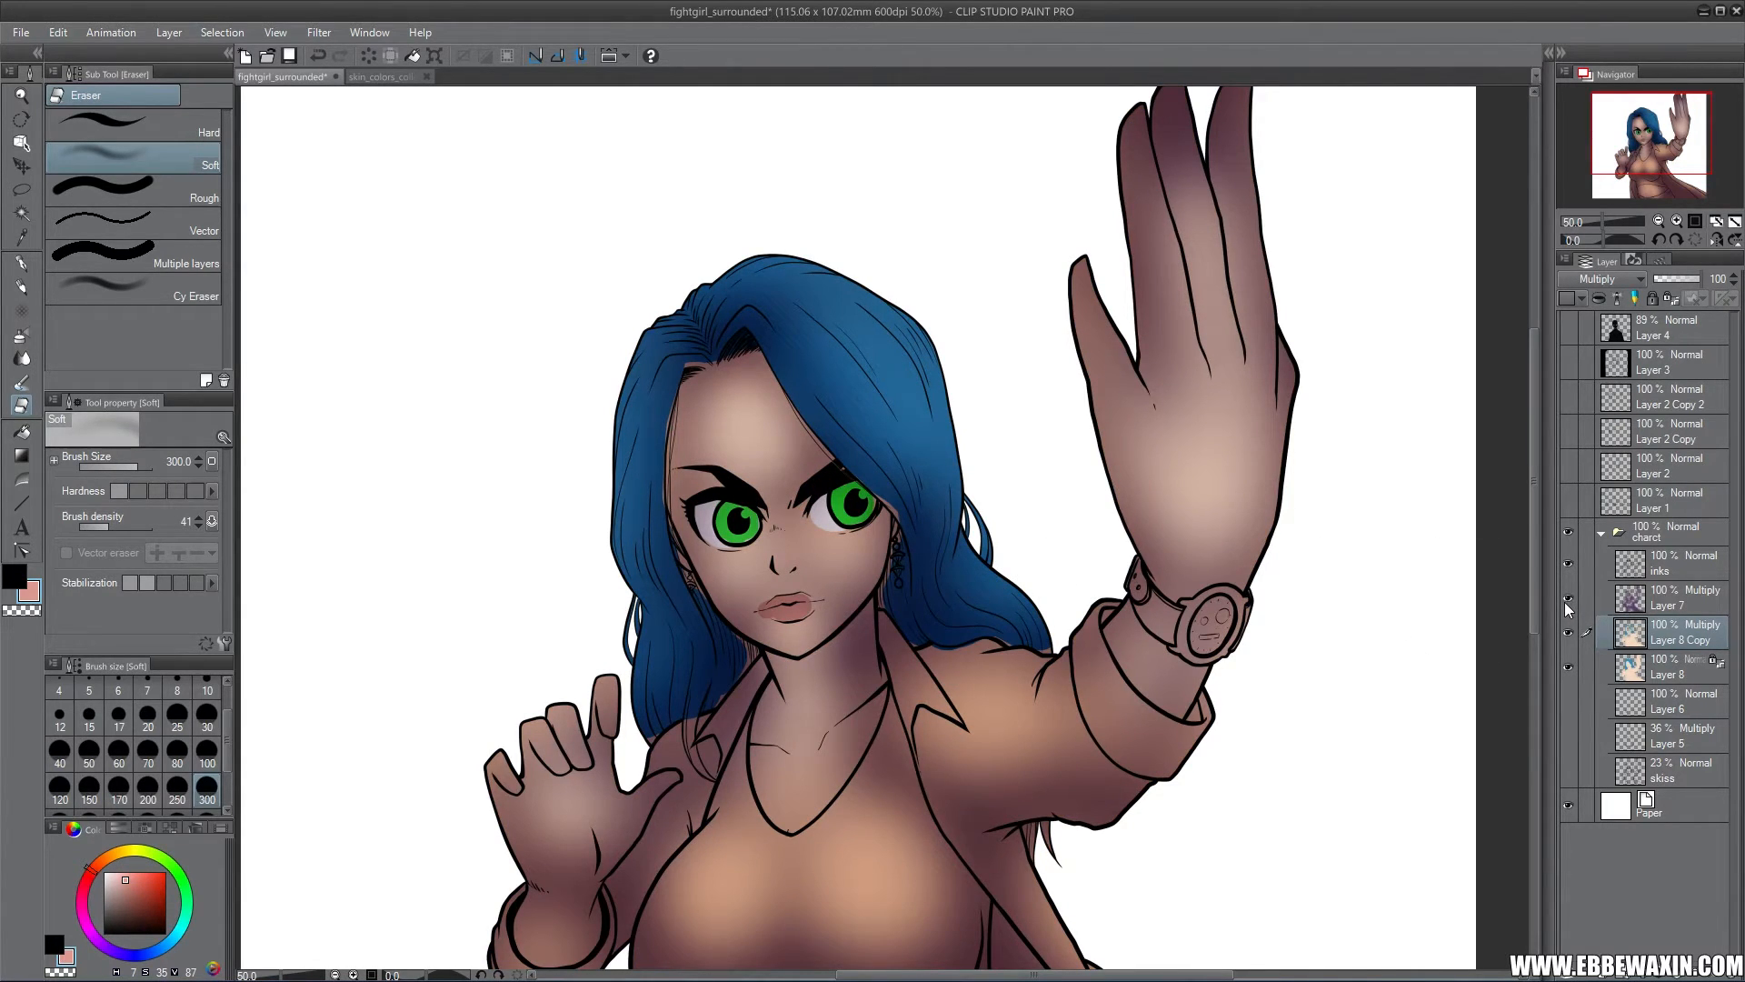
{"action": "left_click", "coordinate": [1571, 600]}
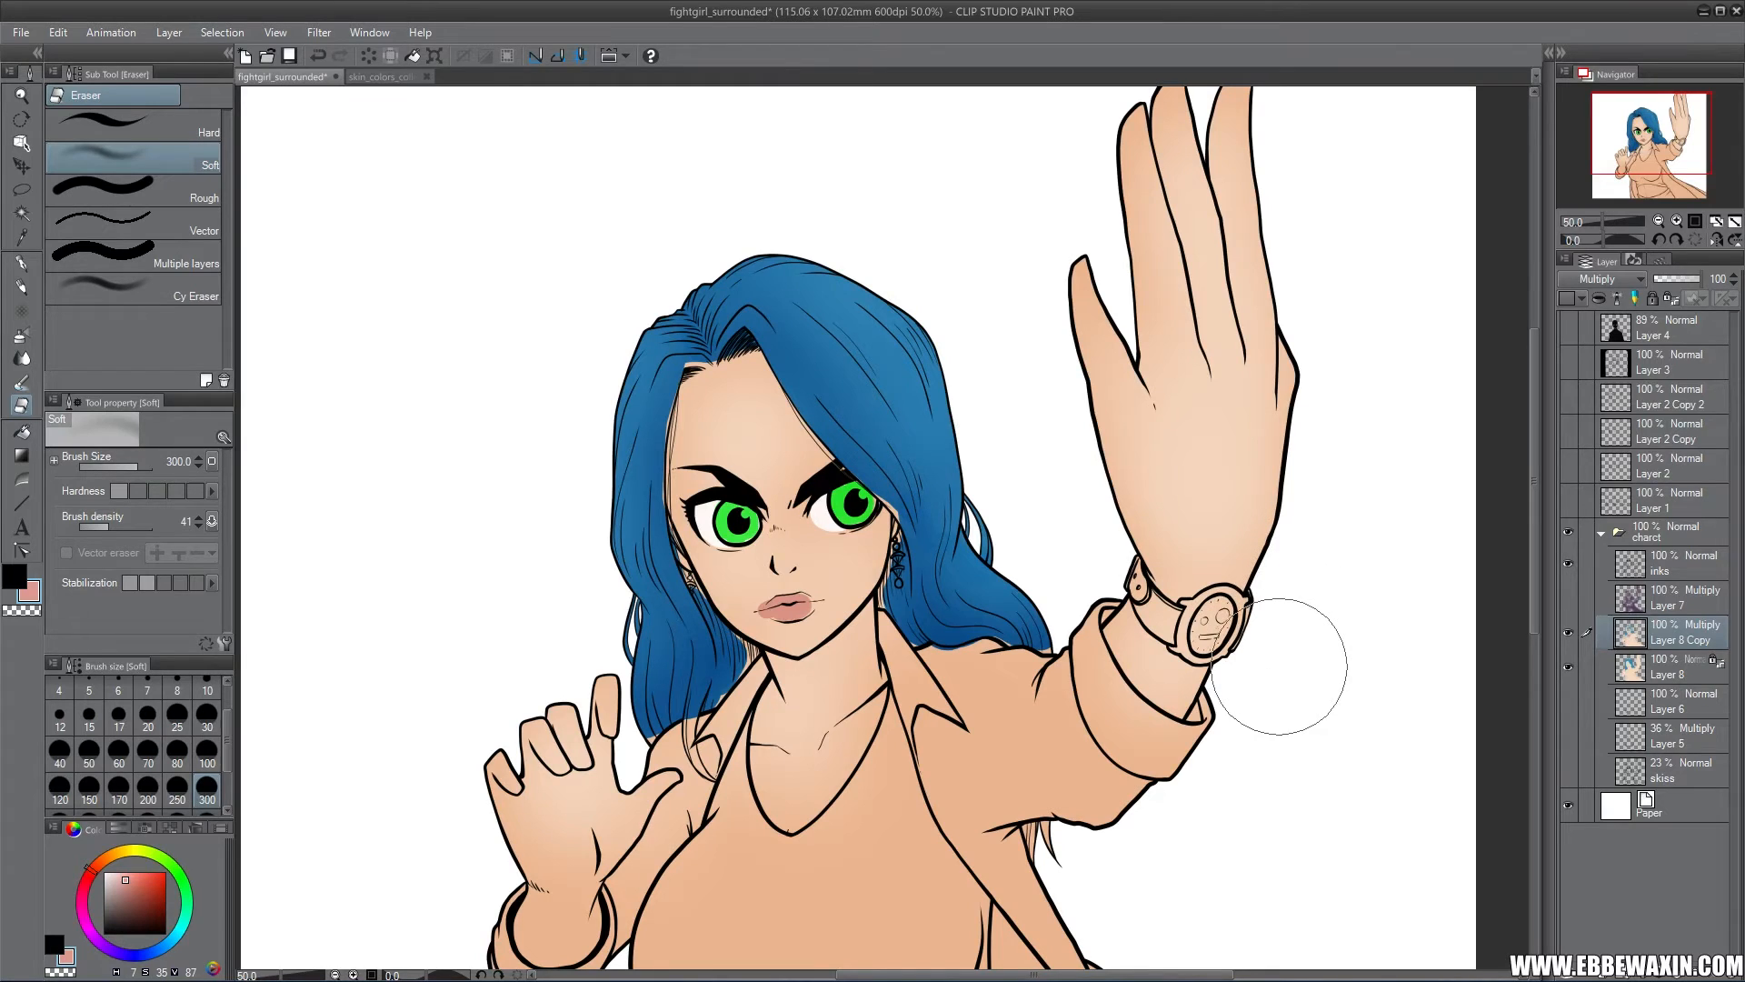
{"action": "mouse_move", "coordinate": [1693, 280]}
{"action": "left_mouse_down"}
{"action": "mouse_move", "coordinate": [1672, 280]}
{"action": "mouse_move", "coordinate": [1690, 283]}
{"action": "left_mouse_up"}
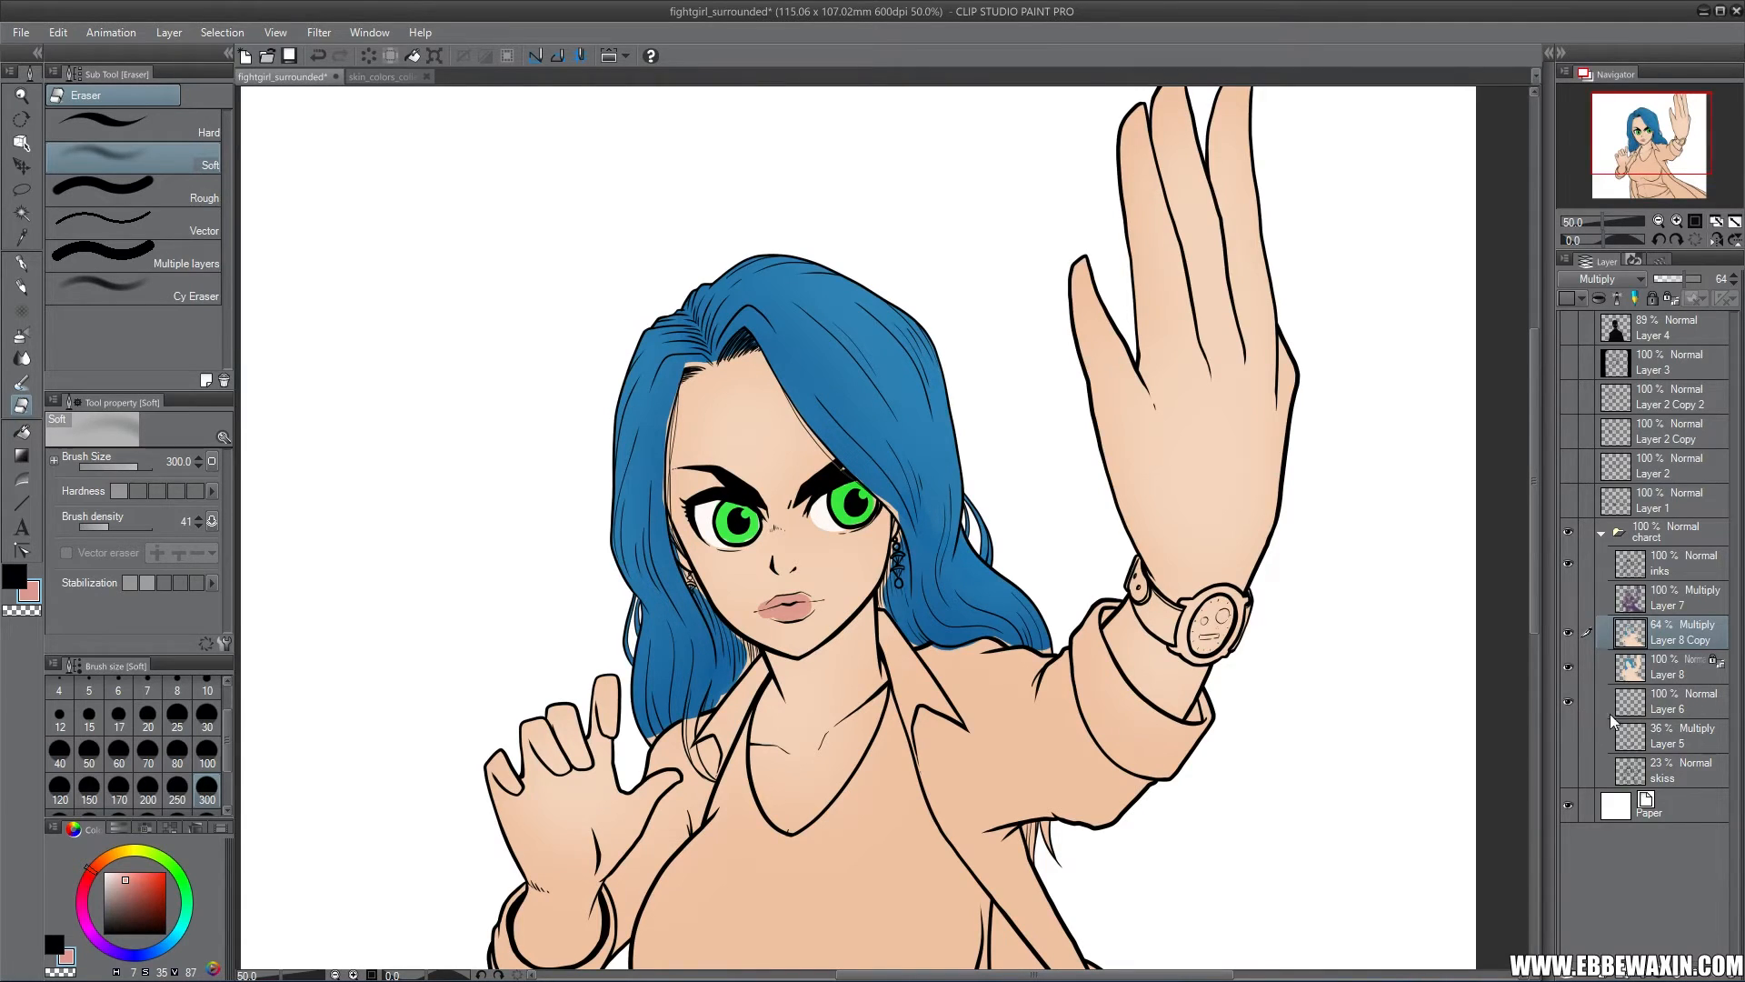
Move Layer 5 directly above Layer 8 Copy, make it visible and set its opacity to 58%
{"action": "left_click_drag", "start_coordinate": [1673, 735], "coordinate": [1682, 613]}
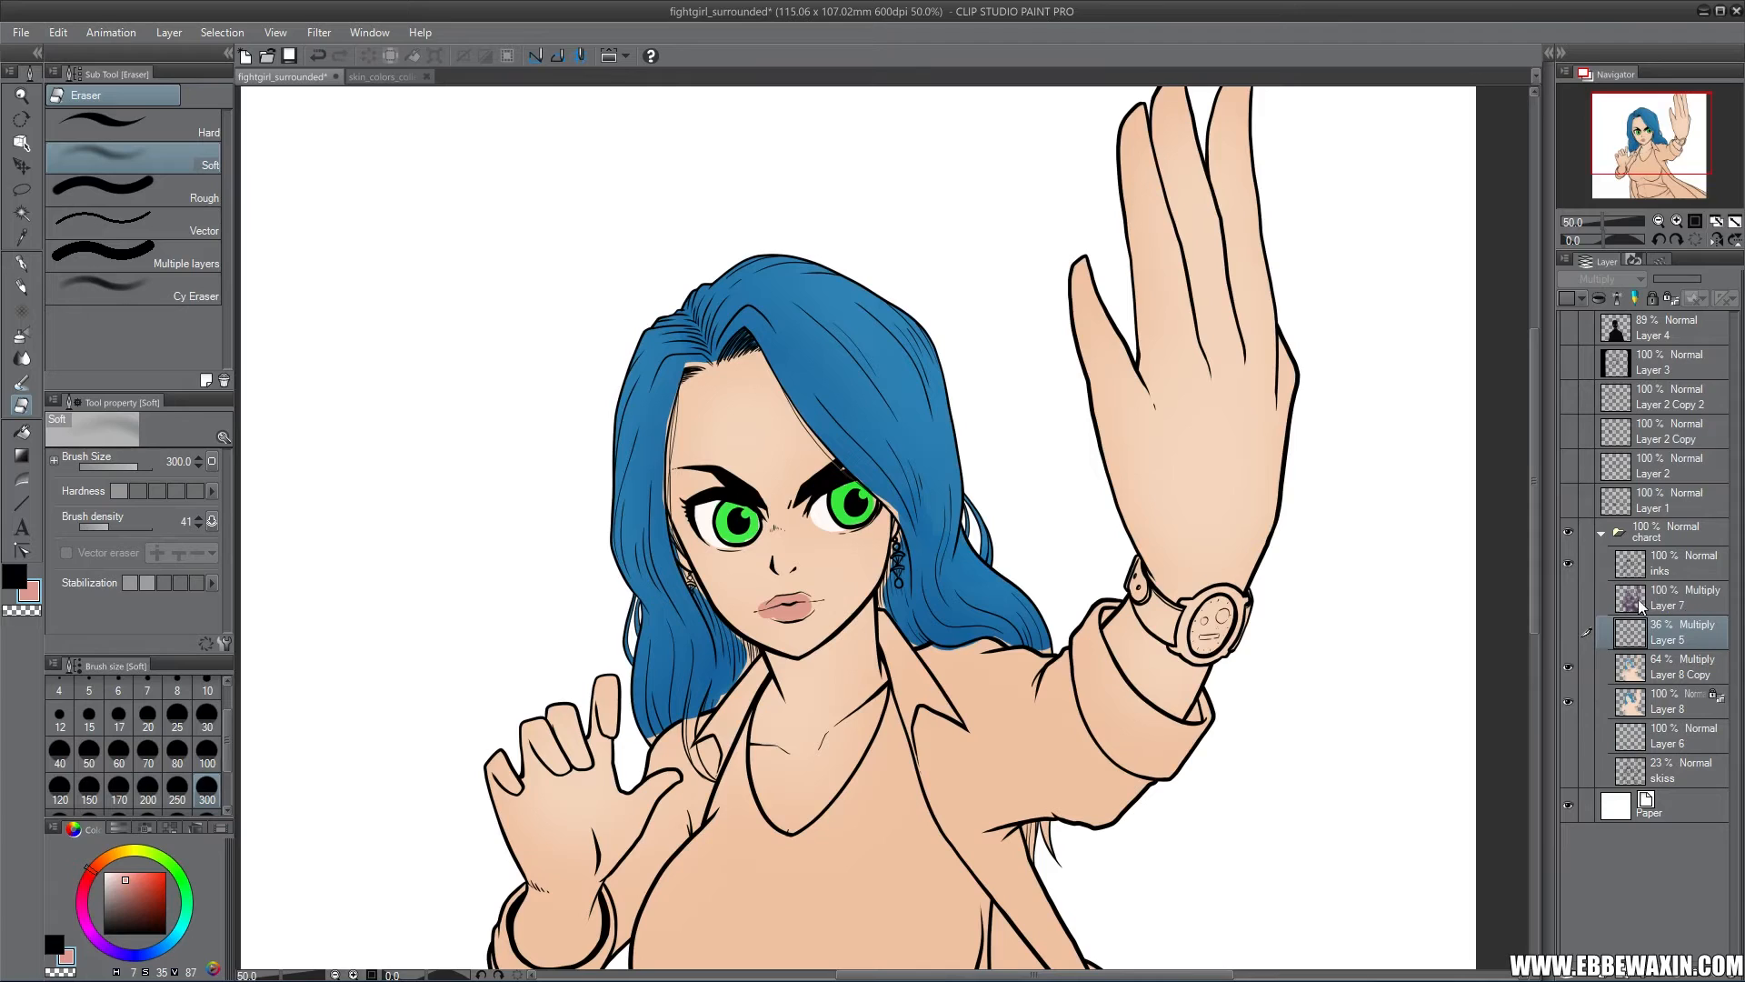
{"action": "left_click", "coordinate": [1567, 633]}
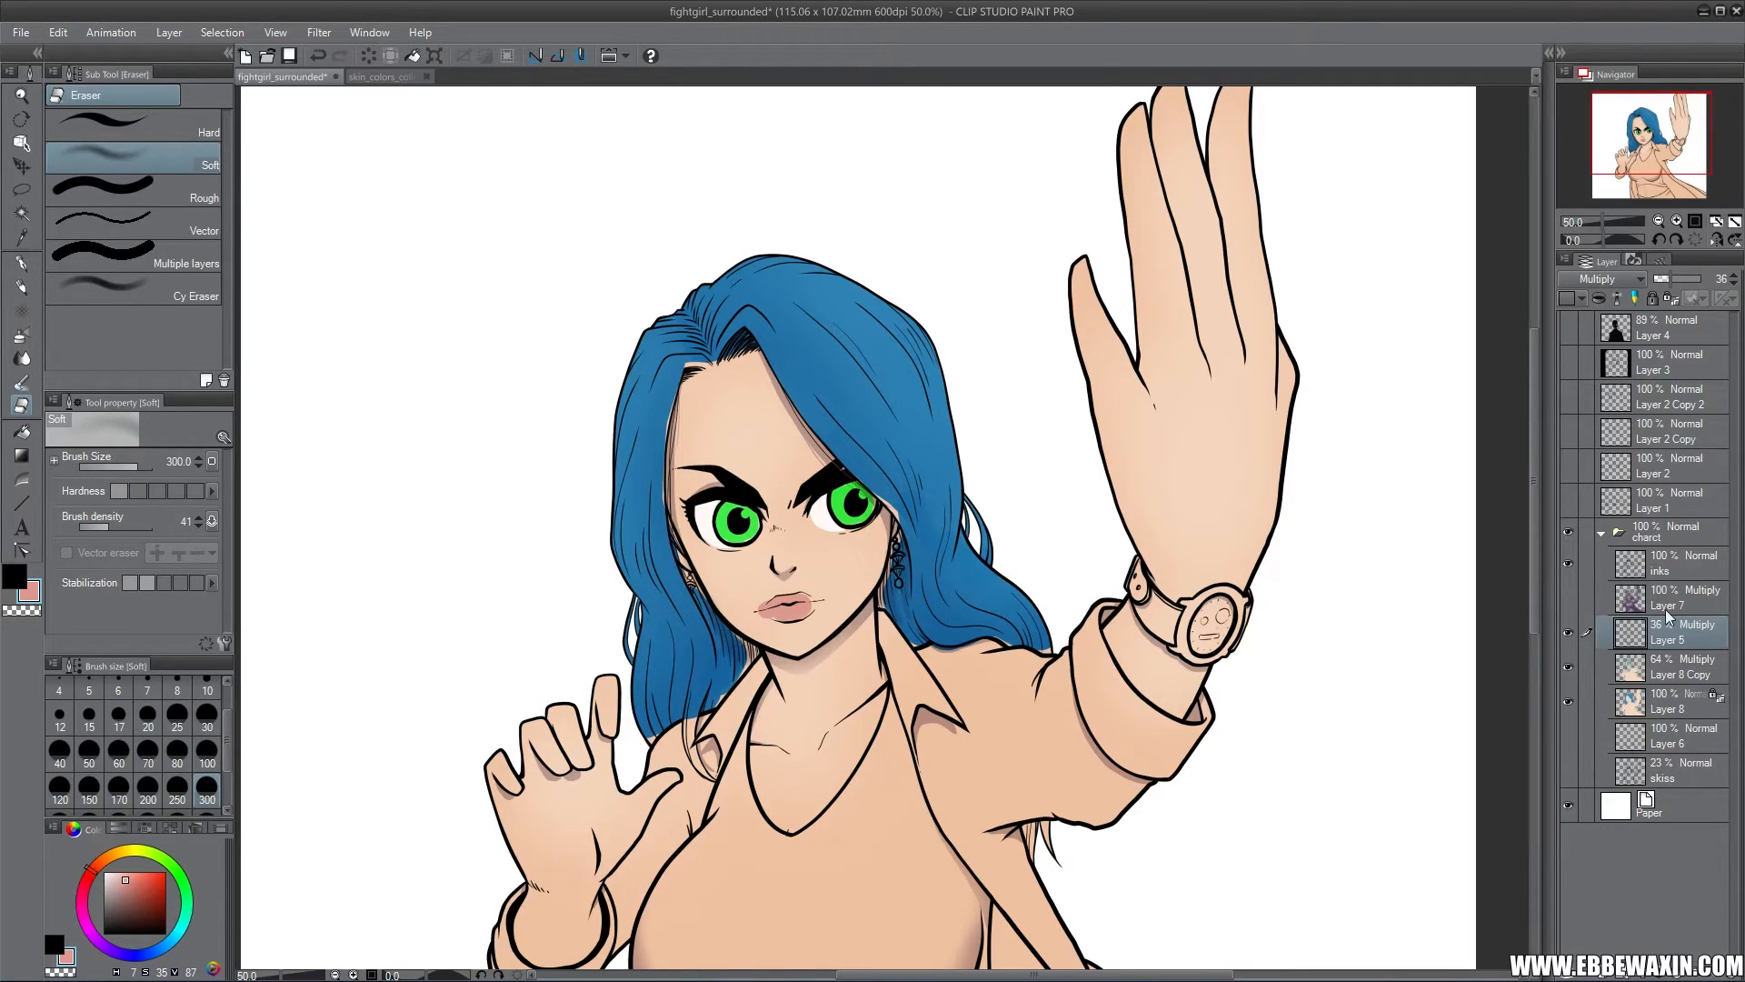
{"action": "left_click", "coordinate": [1678, 284]}
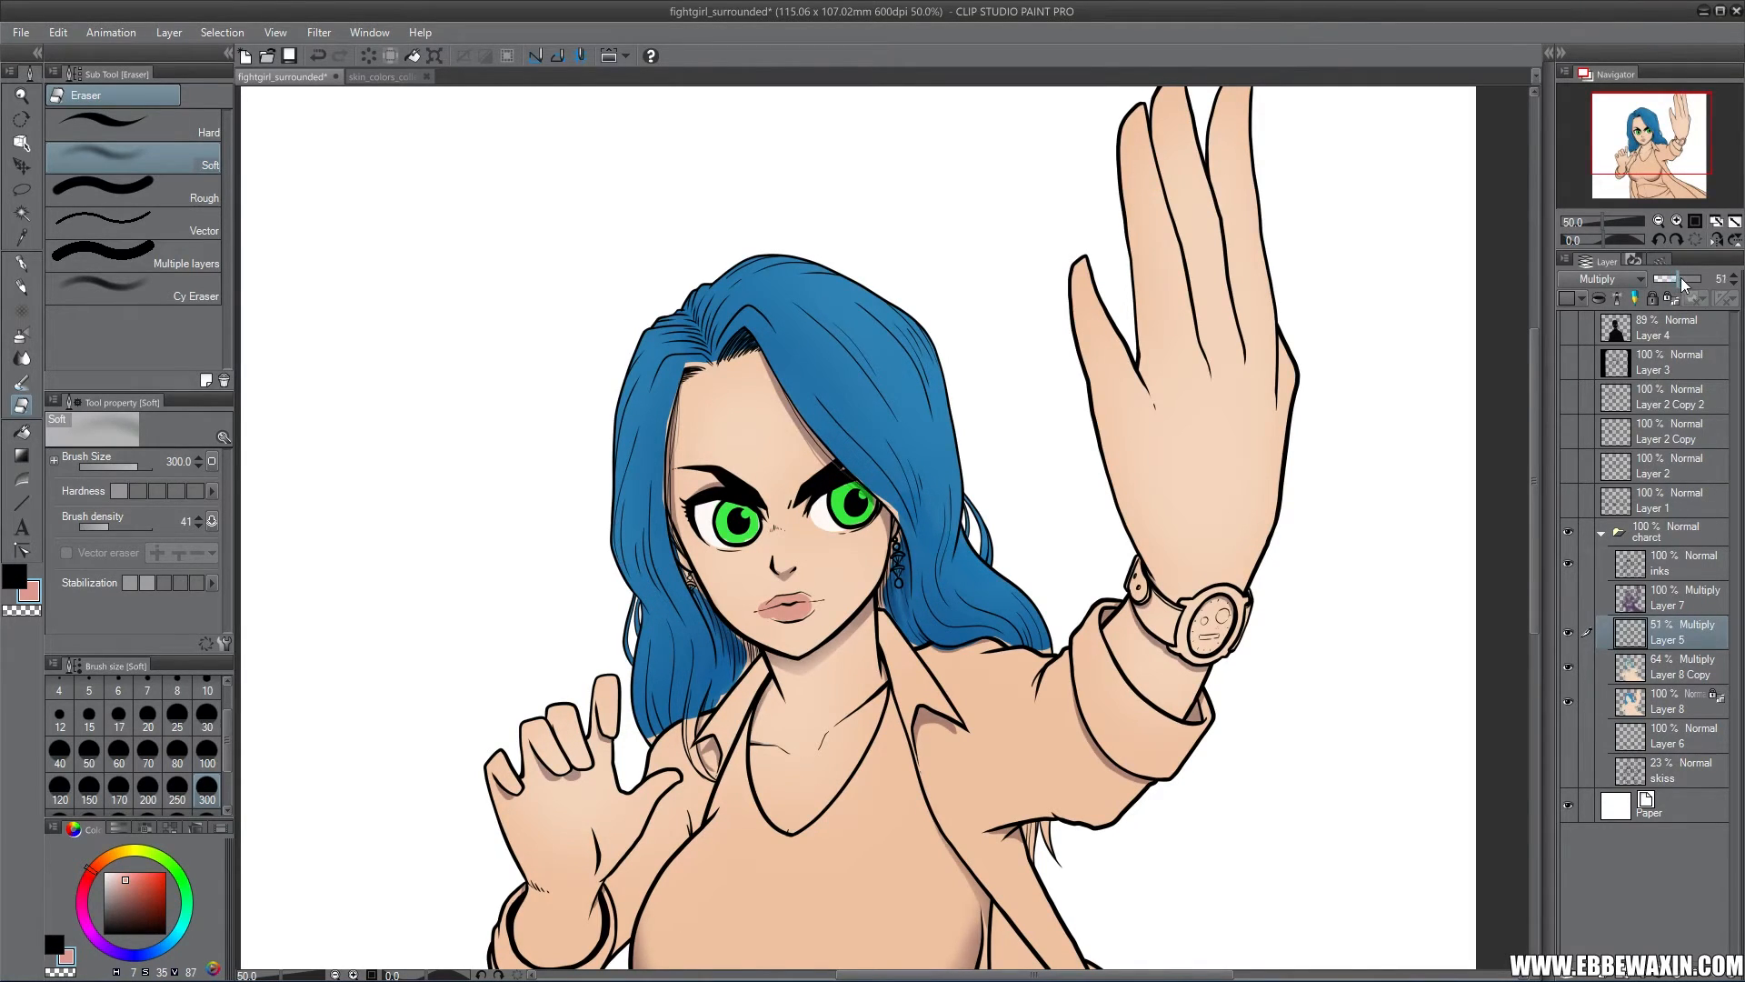
{"action": "left_click_drag", "start_coordinate": [1681, 285], "coordinate": [1681, 287]}
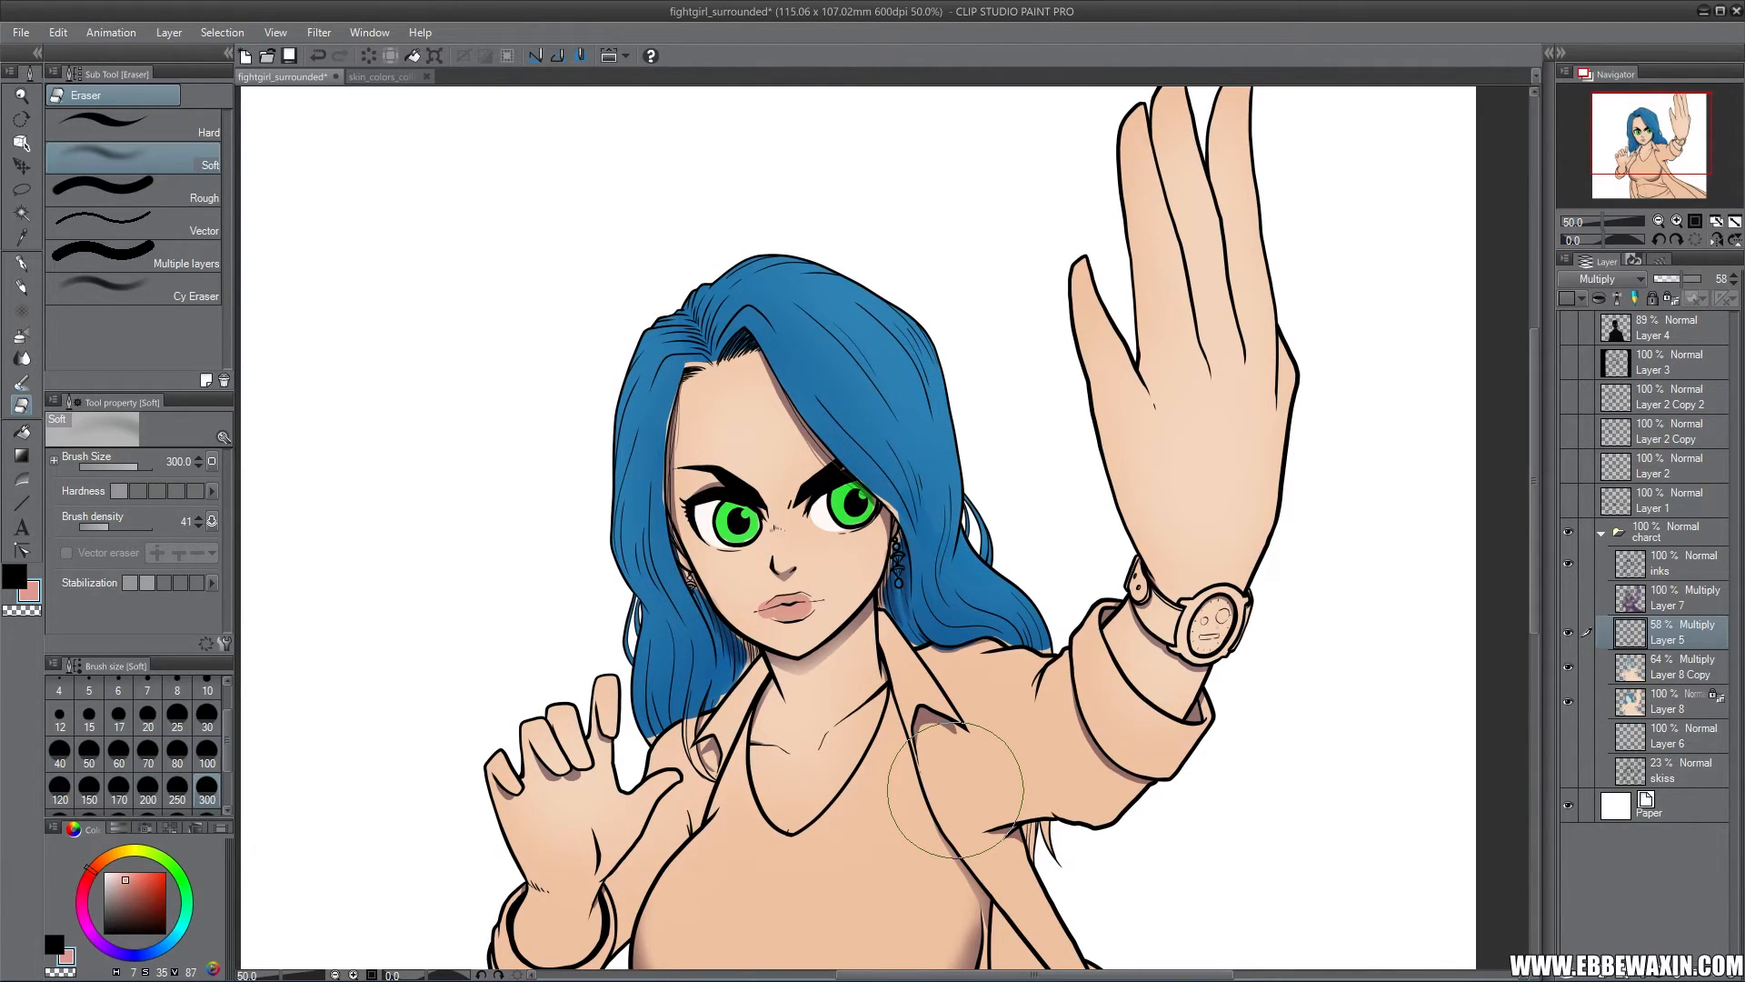
Add a new raster layer, place it directly above Layer 8 and clip it to that layer
{"action": "left_click_drag", "start_coordinate": [1649, 134], "coordinate": [1651, 142]}
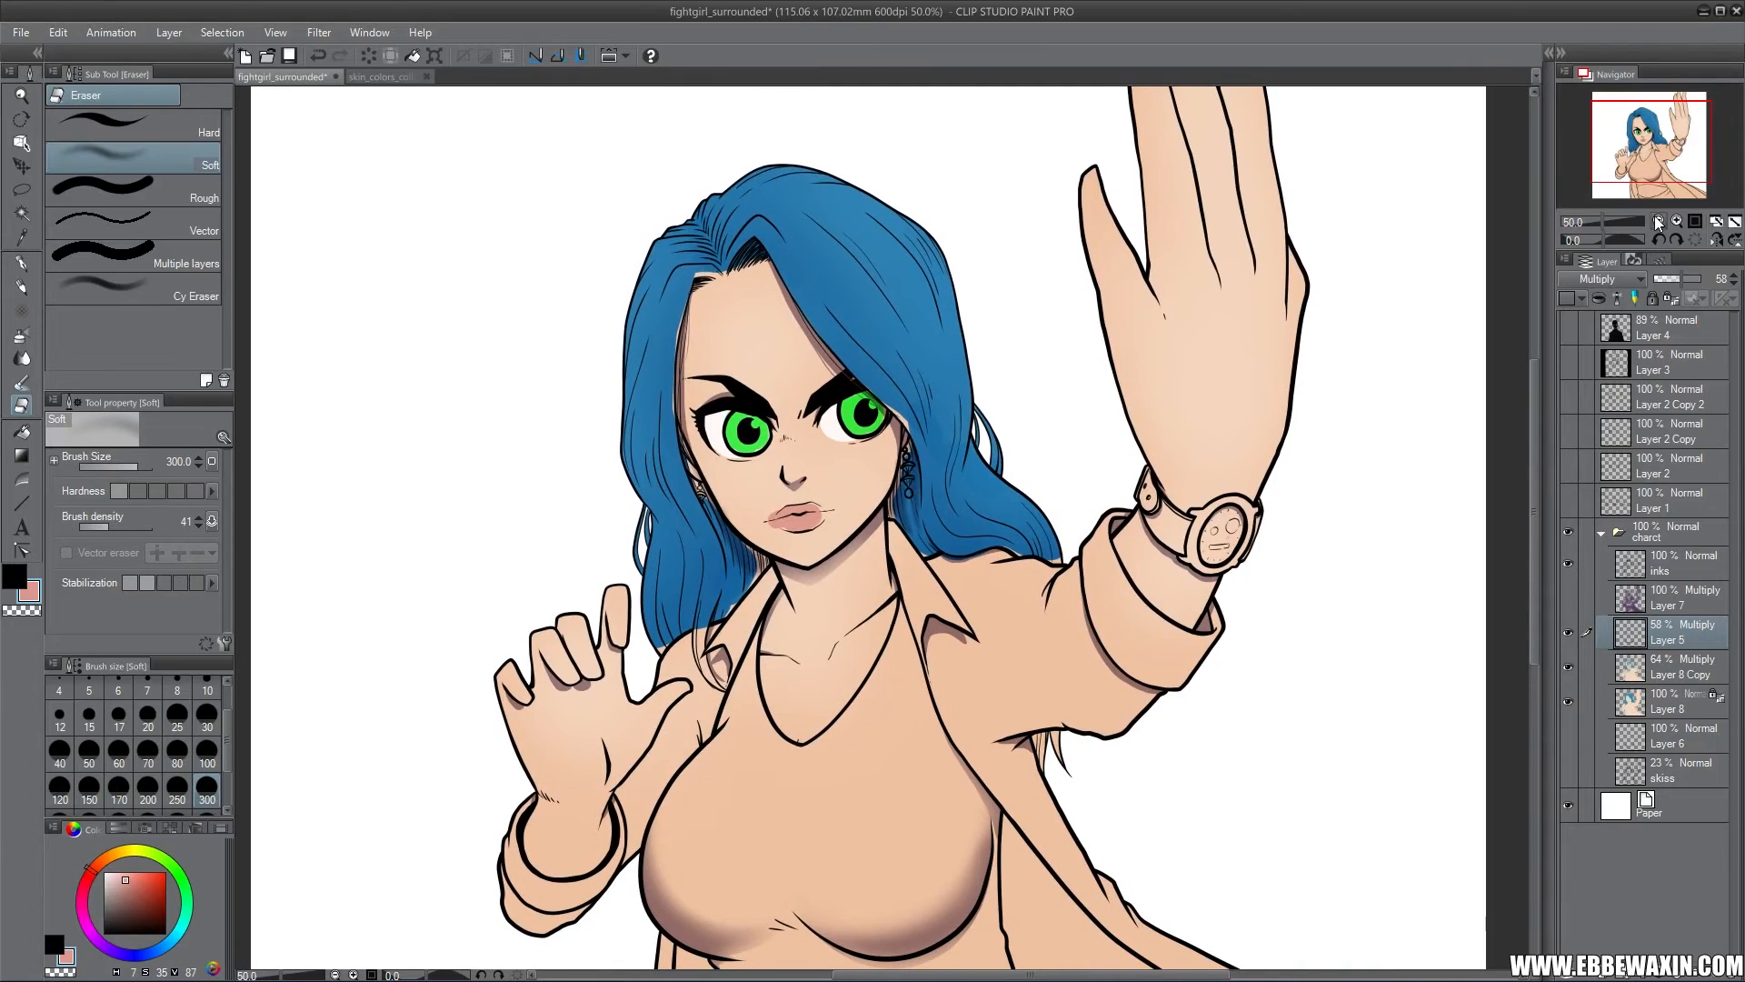
{"action": "left_click", "coordinate": [1659, 222]}
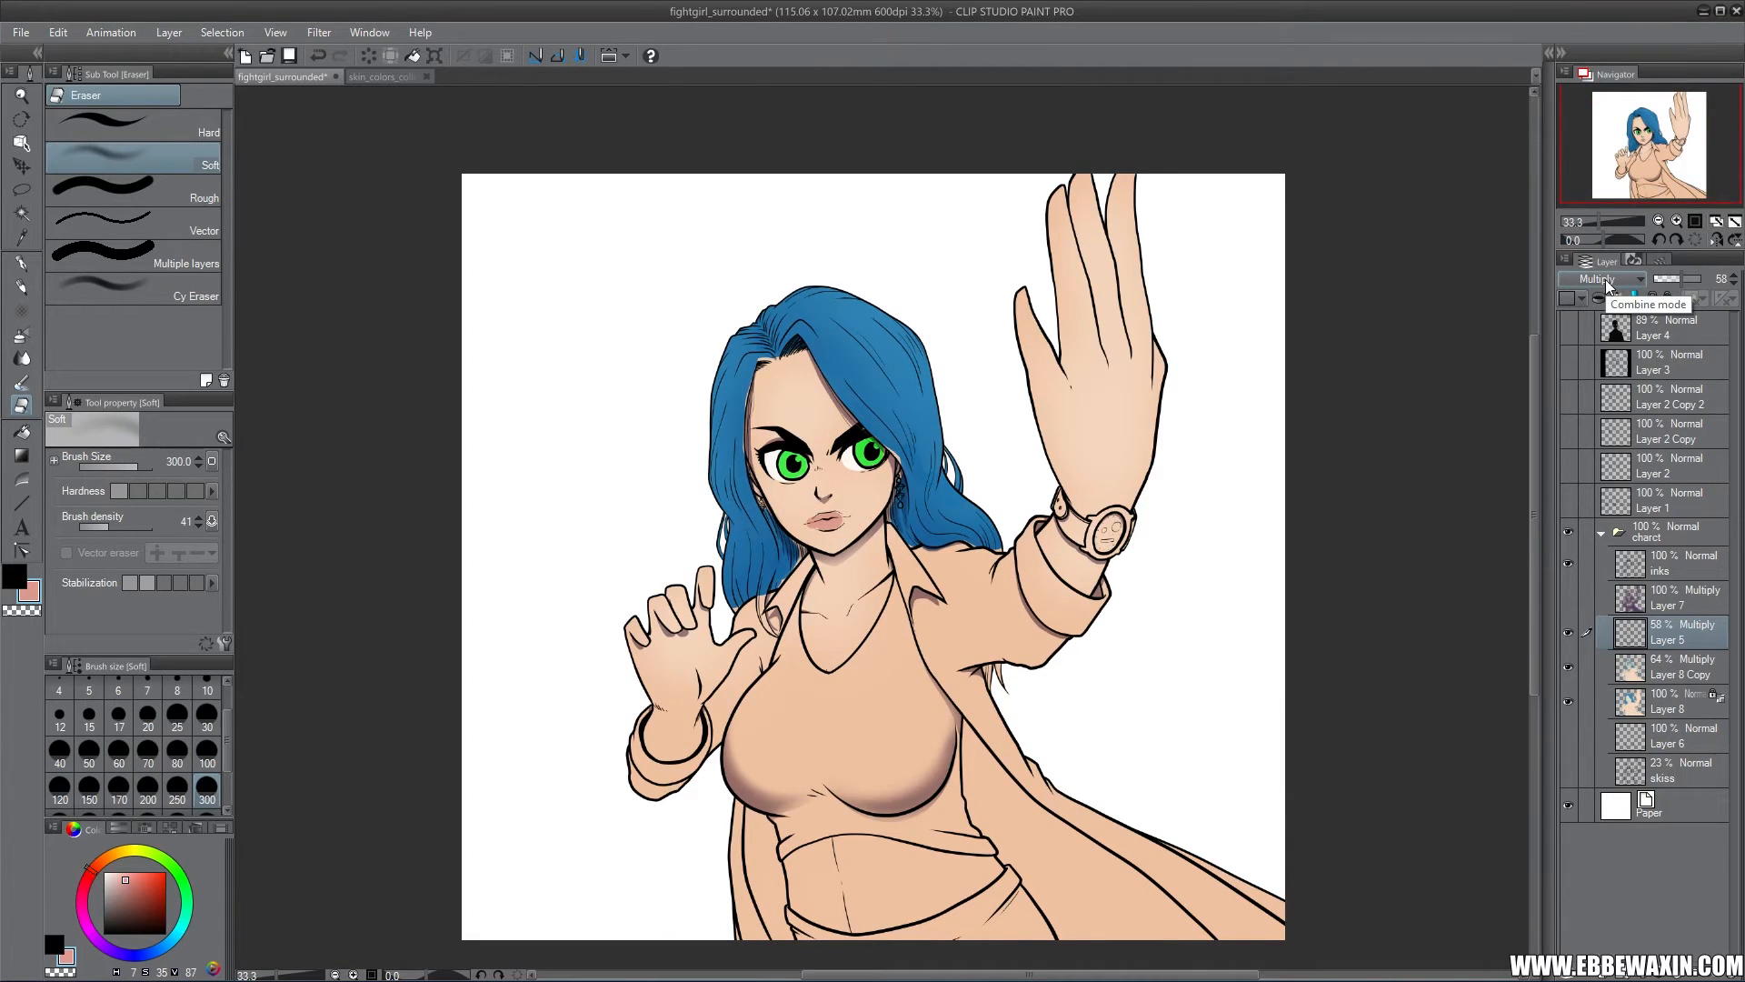
{"action": "left_click", "coordinate": [1671, 568]}
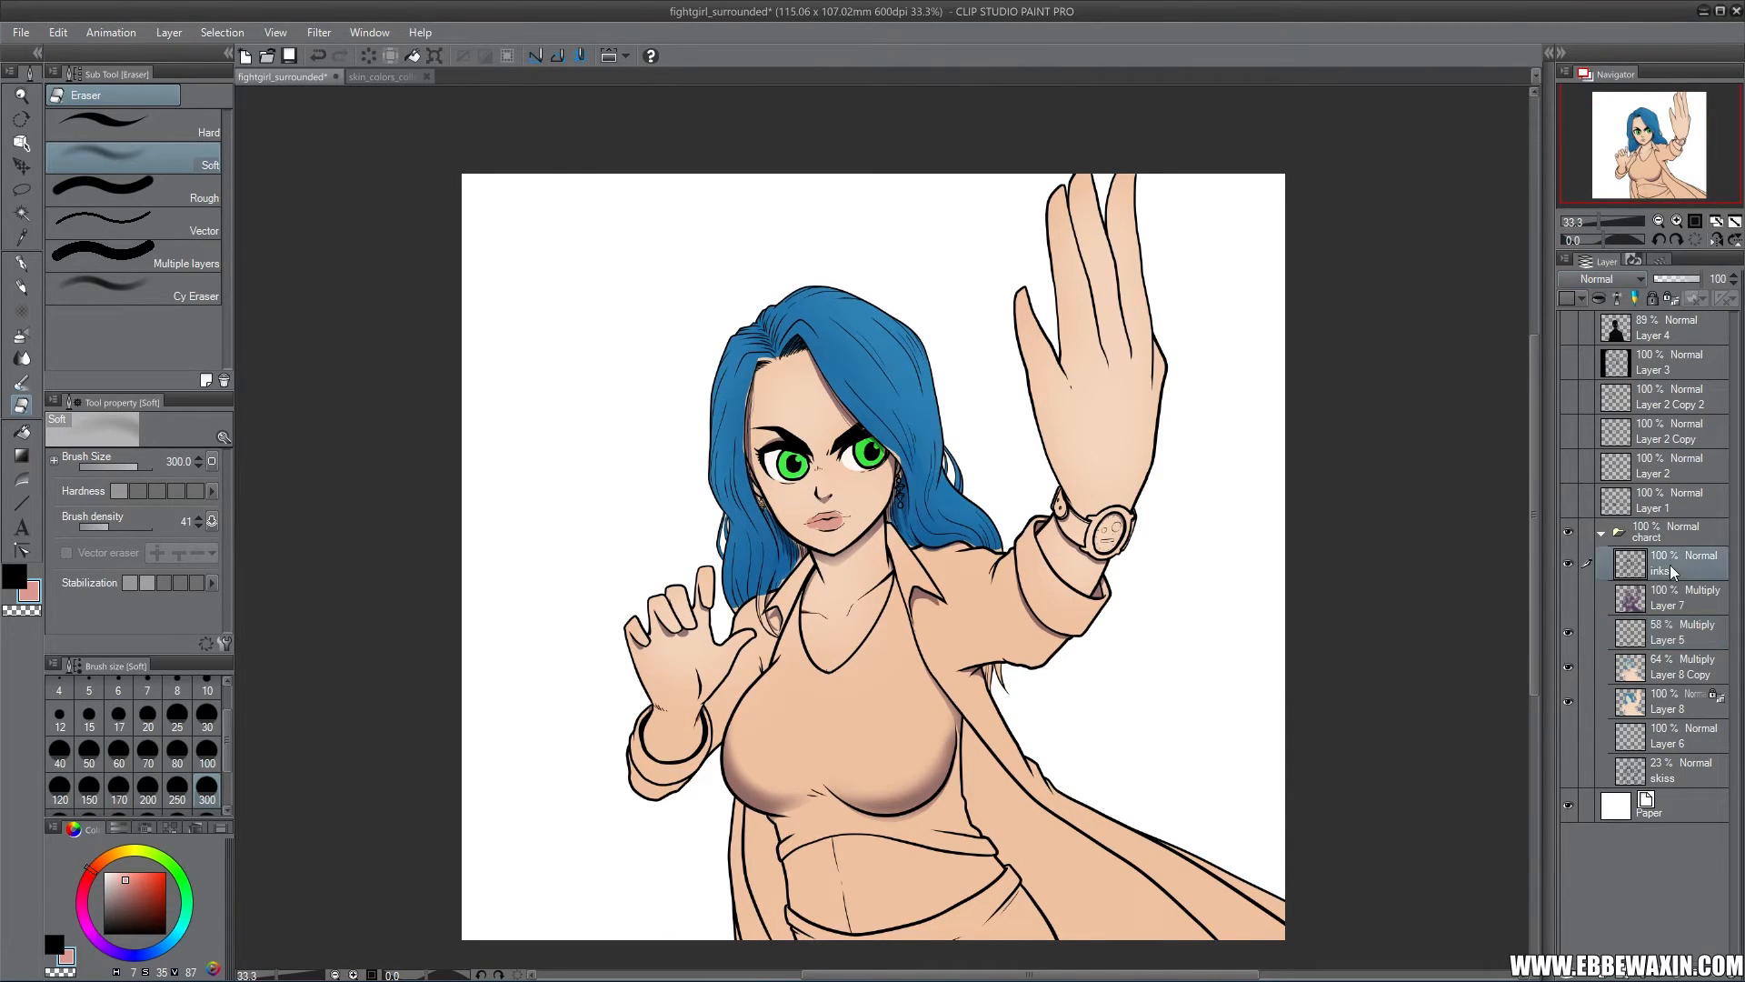
{"action": "key", "text": "ctrl+shift+n"}
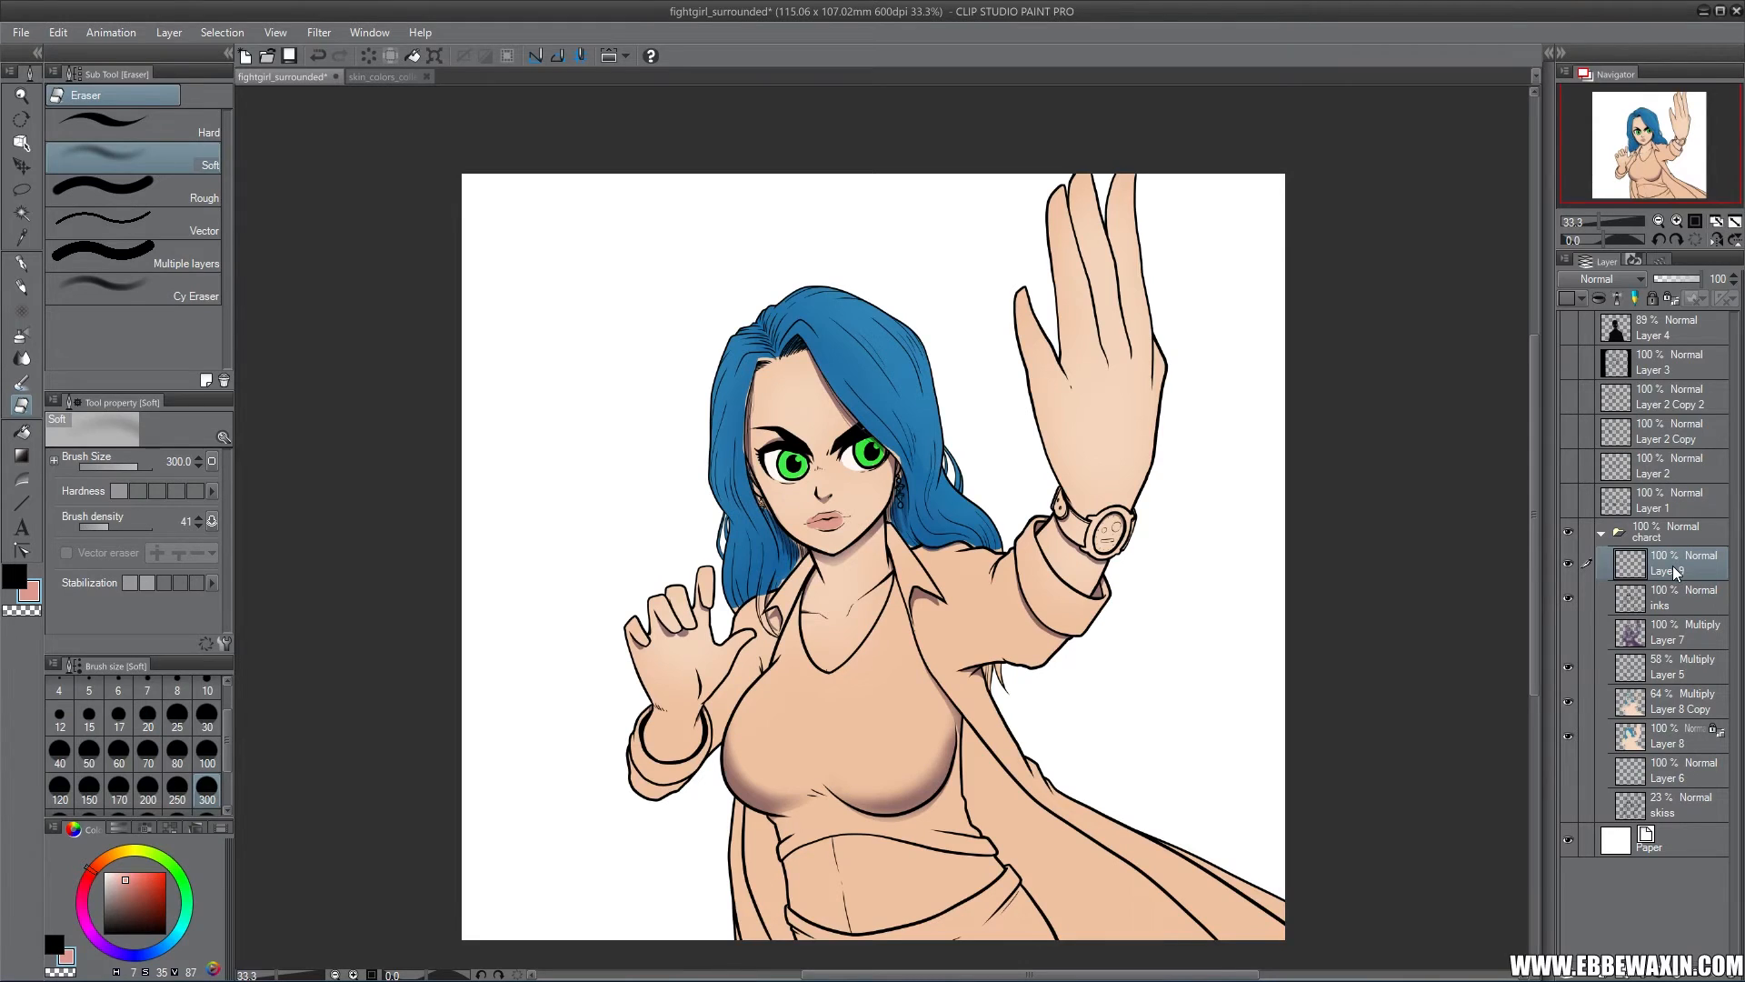
{"action": "left_click_drag", "start_coordinate": [1675, 571], "coordinate": [1672, 703]}
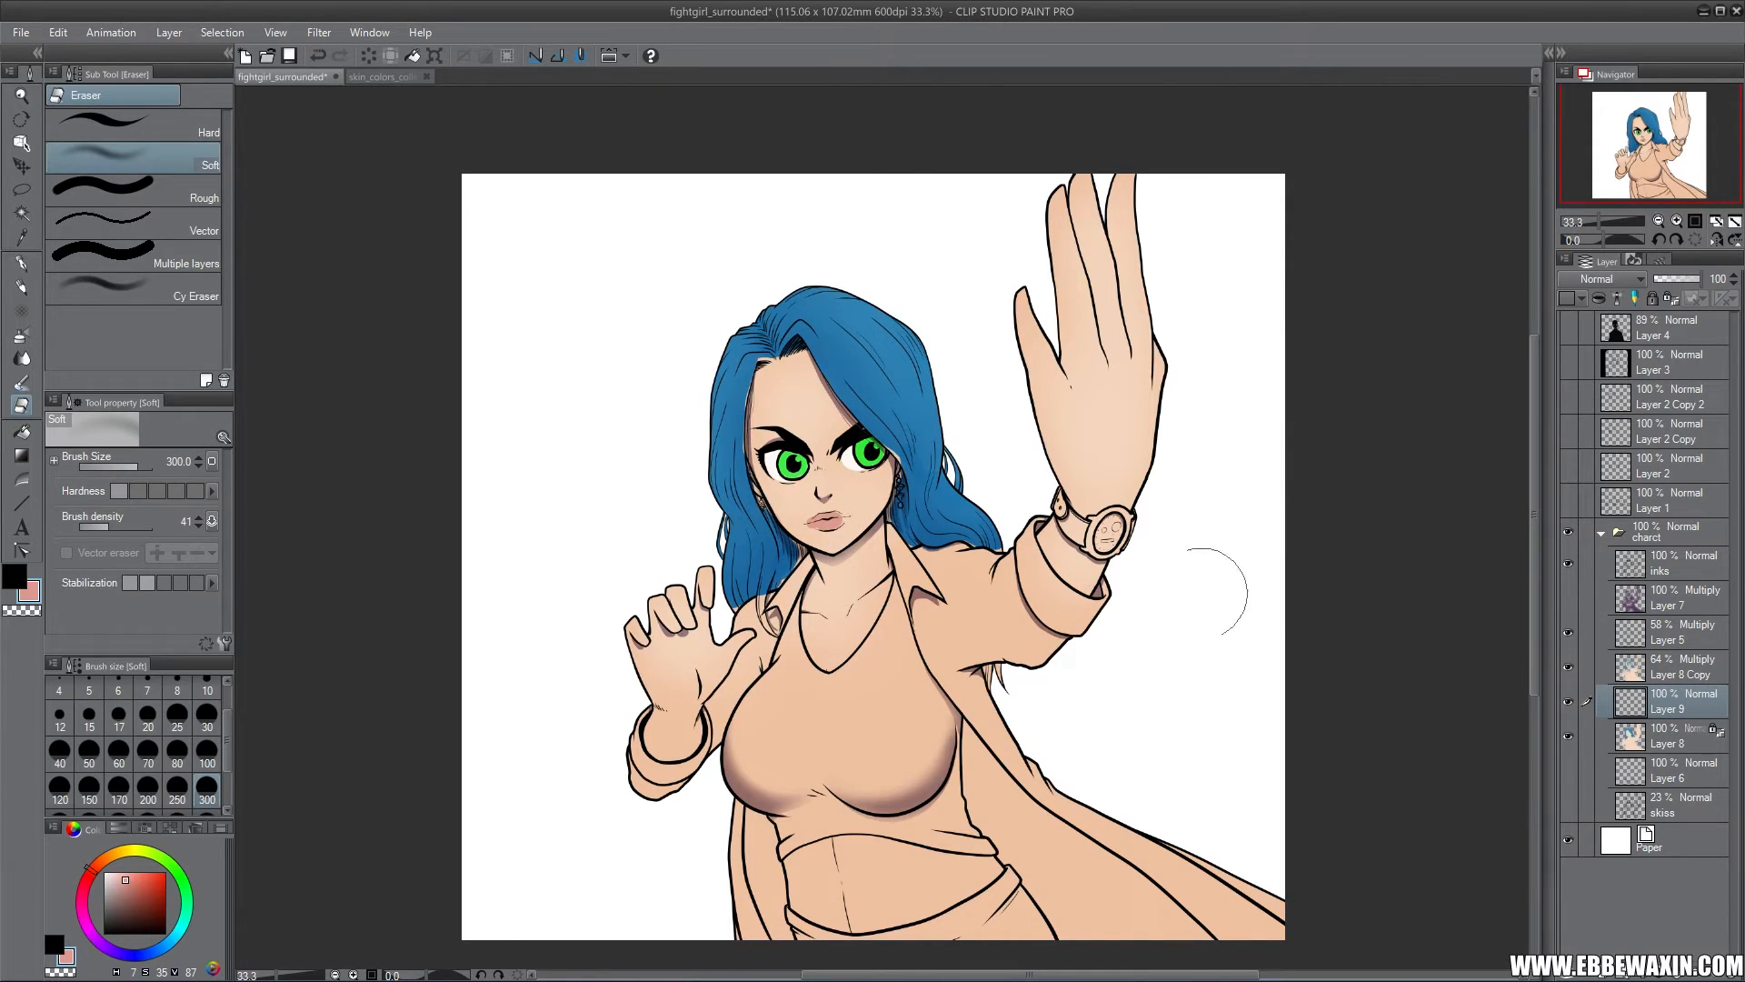
{"action": "right_click", "coordinate": [1660, 696]}
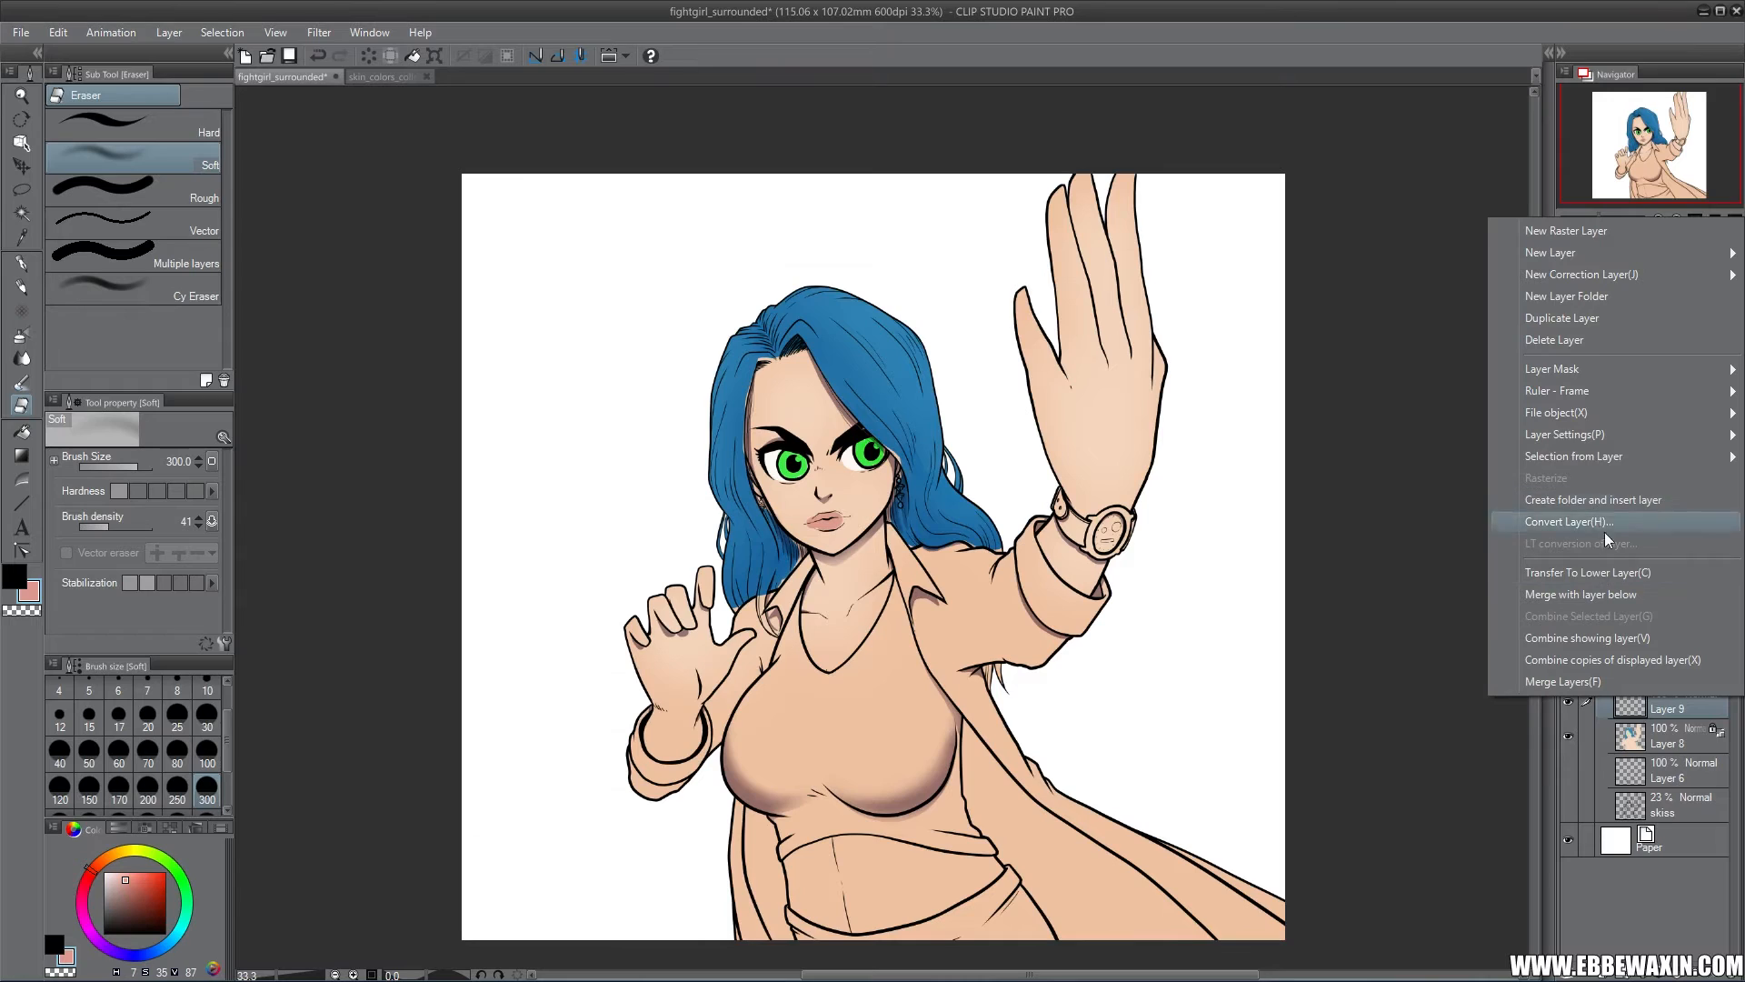
{"action": "mouse_move", "coordinate": [1568, 434]}
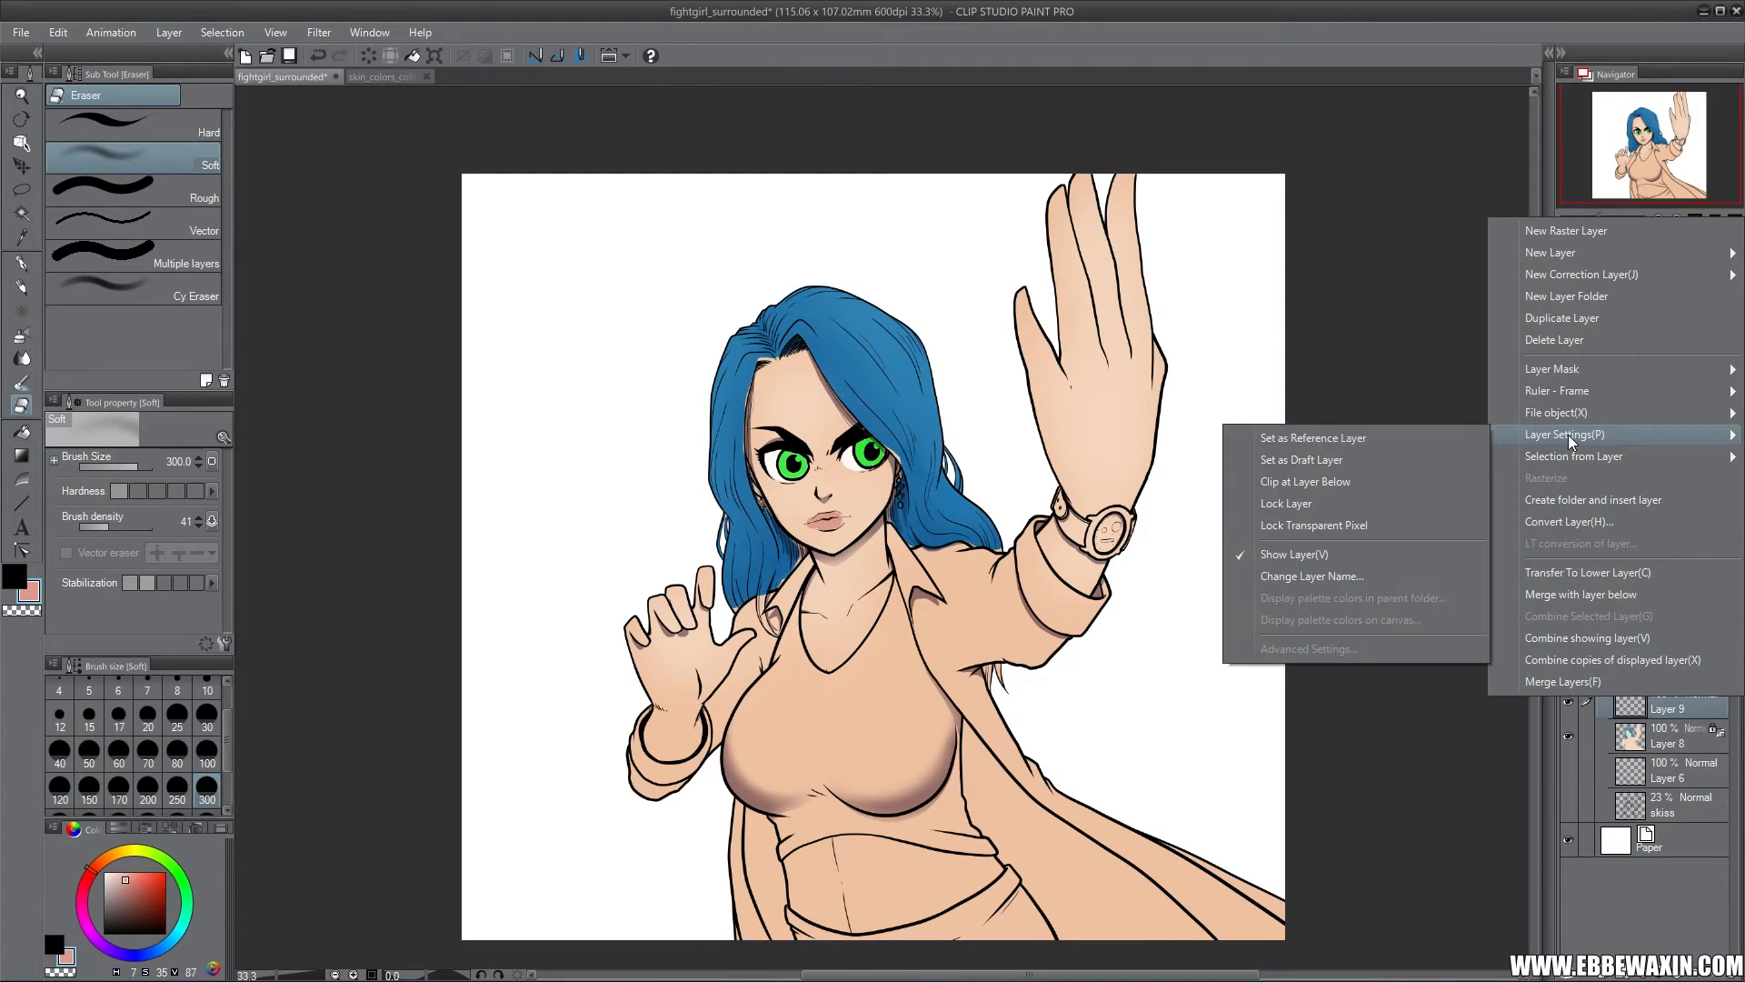
{"action": "left_click", "coordinate": [1366, 482]}
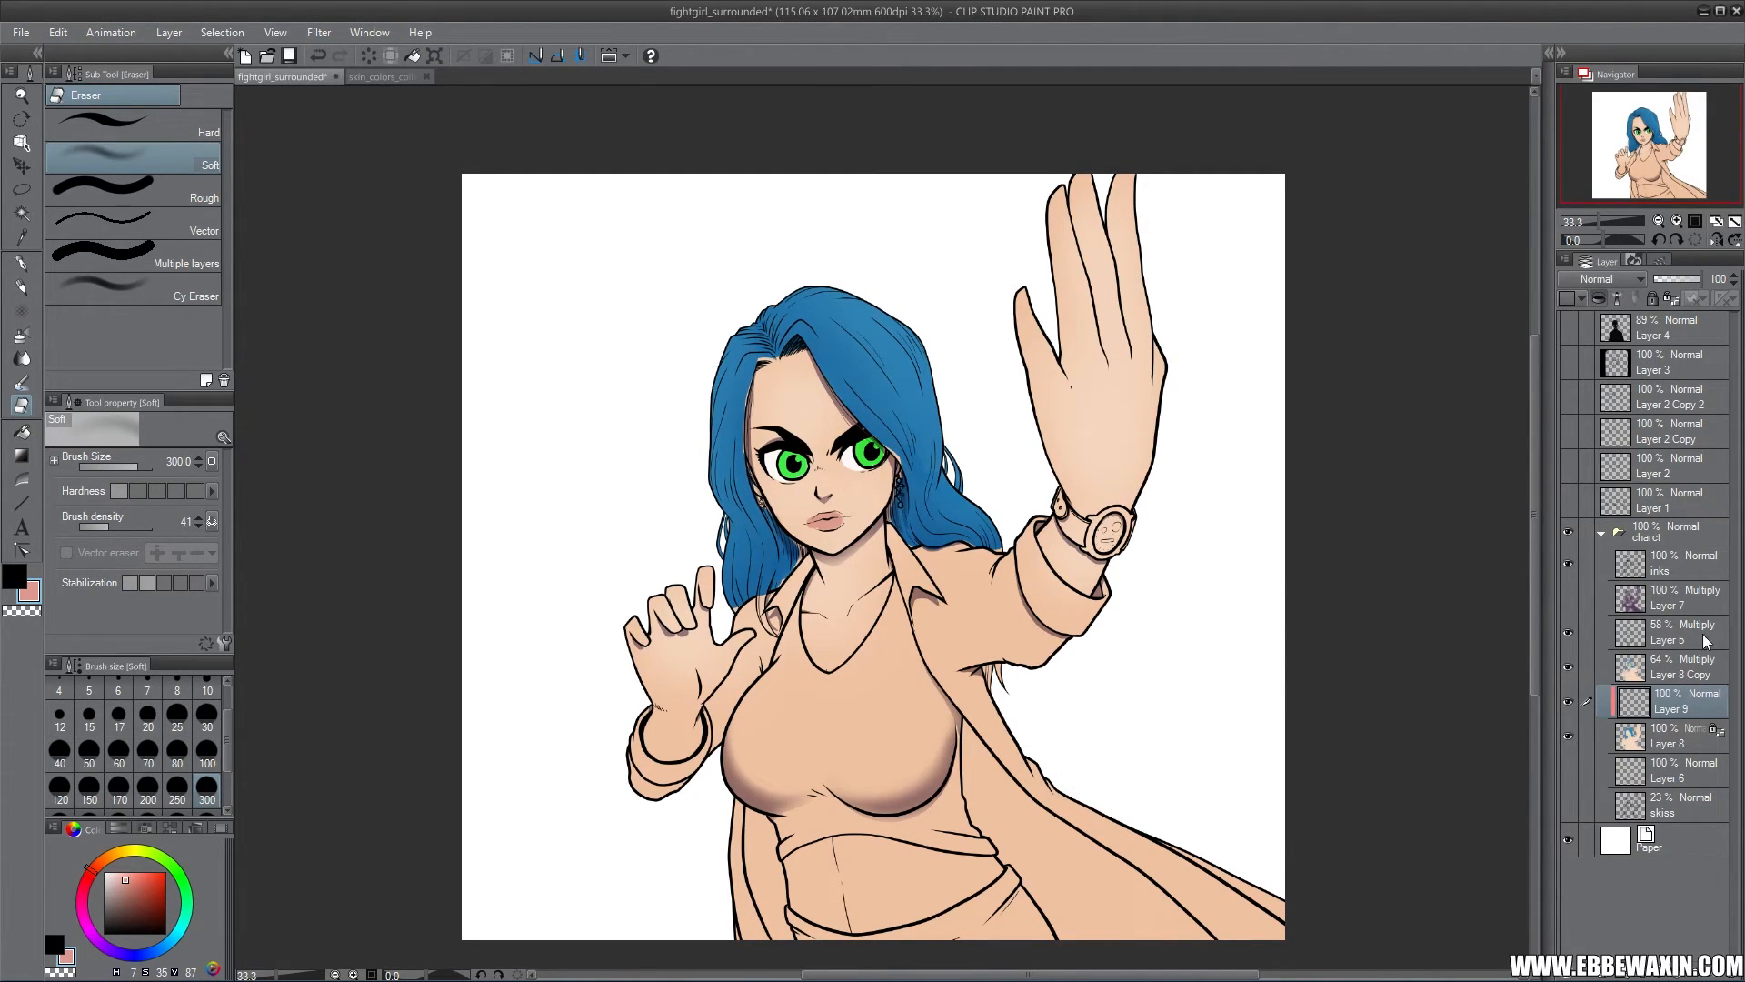
Hide Layer 8 Copy, Layer 5 and the inks layer so only the flat colors show
{"action": "left_click", "coordinate": [1568, 668]}
{"action": "left_click", "coordinate": [1568, 632]}
{"action": "left_click", "coordinate": [1568, 564]}
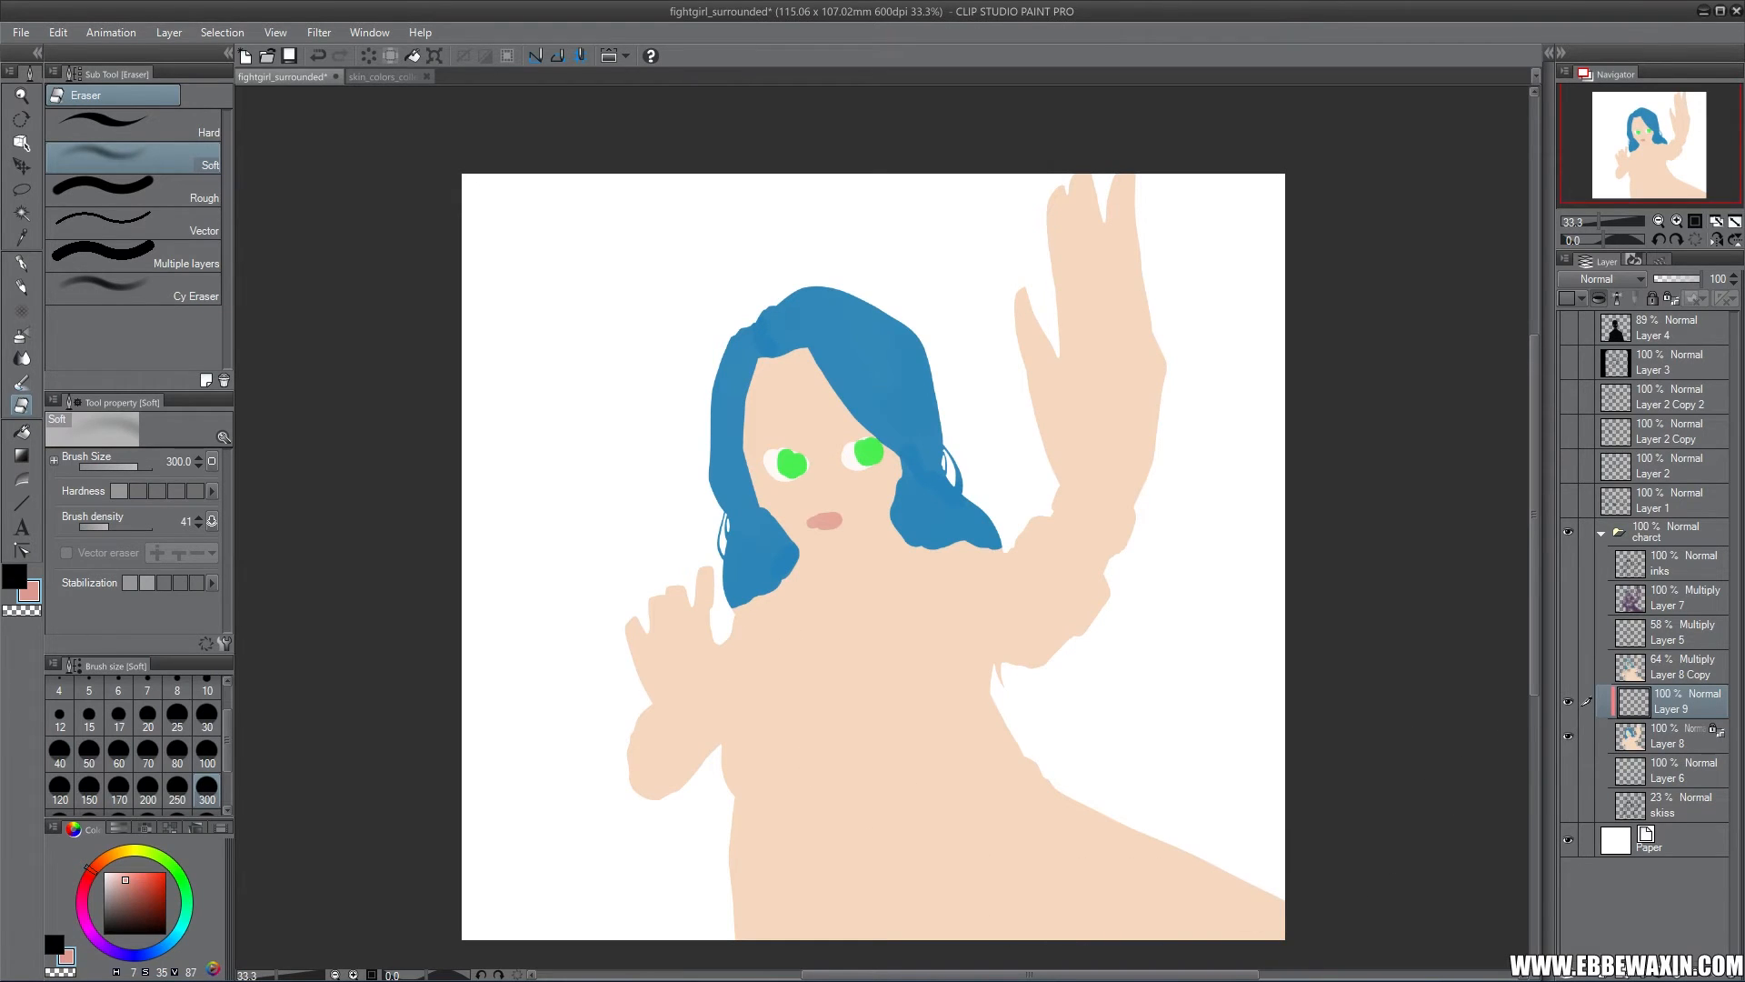
Test the clipping by scribbling red Darker pencil strokes at size 100 across the figure, and undo them
{"action": "left_click", "coordinate": [163, 893]}
{"action": "left_click", "coordinate": [22, 288]}
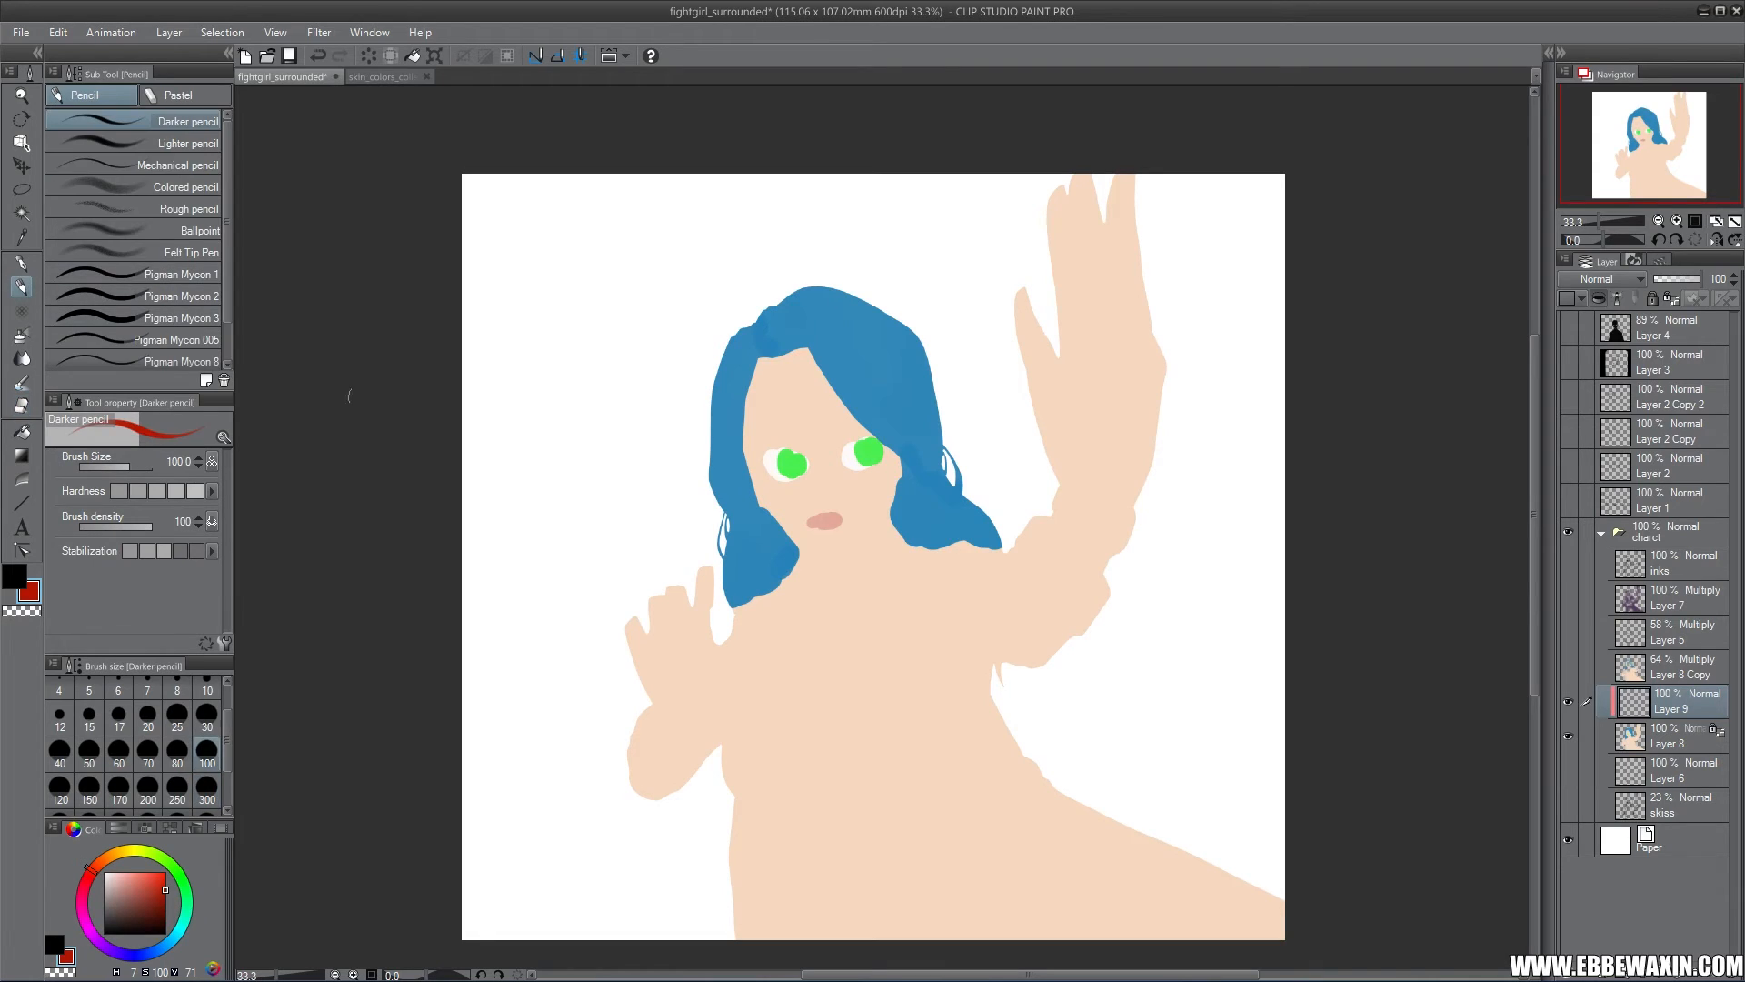
{"action": "mouse_move", "coordinate": [598, 633]}
{"action": "left_mouse_down"}
{"action": "mouse_move", "coordinate": [935, 414]}
{"action": "mouse_move", "coordinate": [1153, 347]}
{"action": "left_mouse_up"}
{"action": "mouse_move", "coordinate": [630, 657]}
{"action": "left_mouse_down"}
{"action": "mouse_move", "coordinate": [991, 520]}
{"action": "mouse_move", "coordinate": [790, 756]}
{"action": "mouse_move", "coordinate": [777, 536]}
{"action": "mouse_move", "coordinate": [917, 535]}
{"action": "mouse_move", "coordinate": [1085, 414]}
{"action": "mouse_move", "coordinate": [960, 627]}
{"action": "mouse_move", "coordinate": [691, 904]}
{"action": "left_mouse_up"}
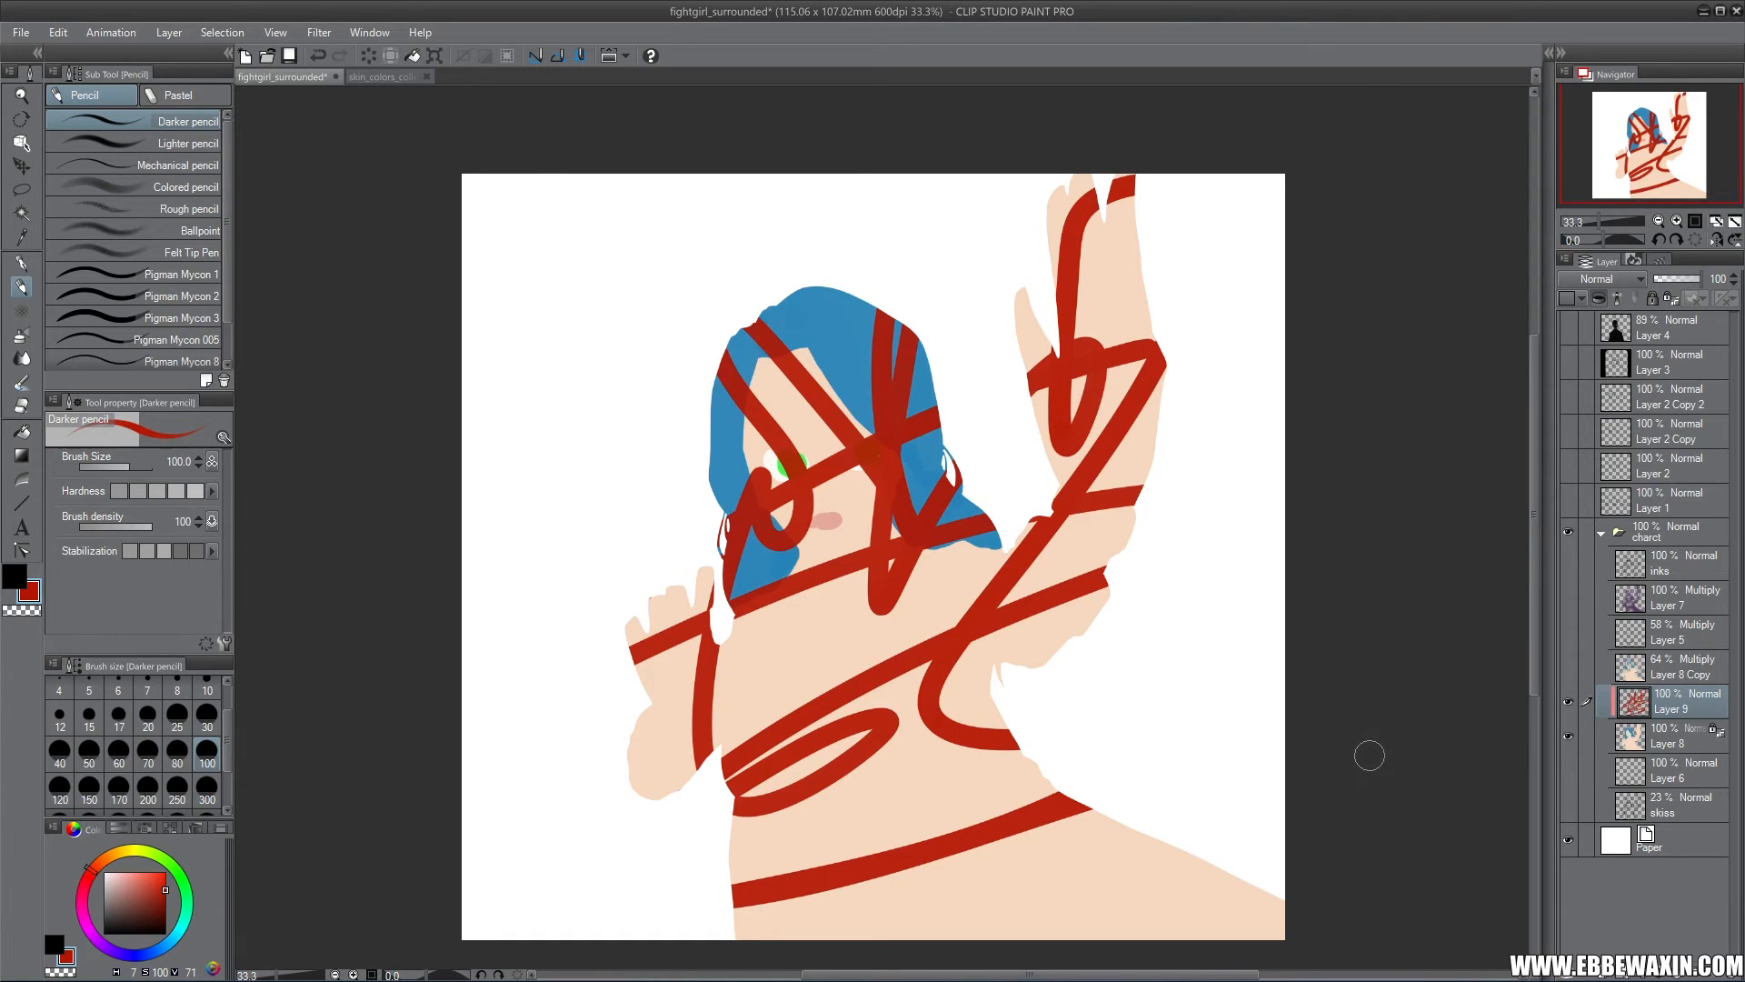
{"action": "key", "text": "ctrl+z"}
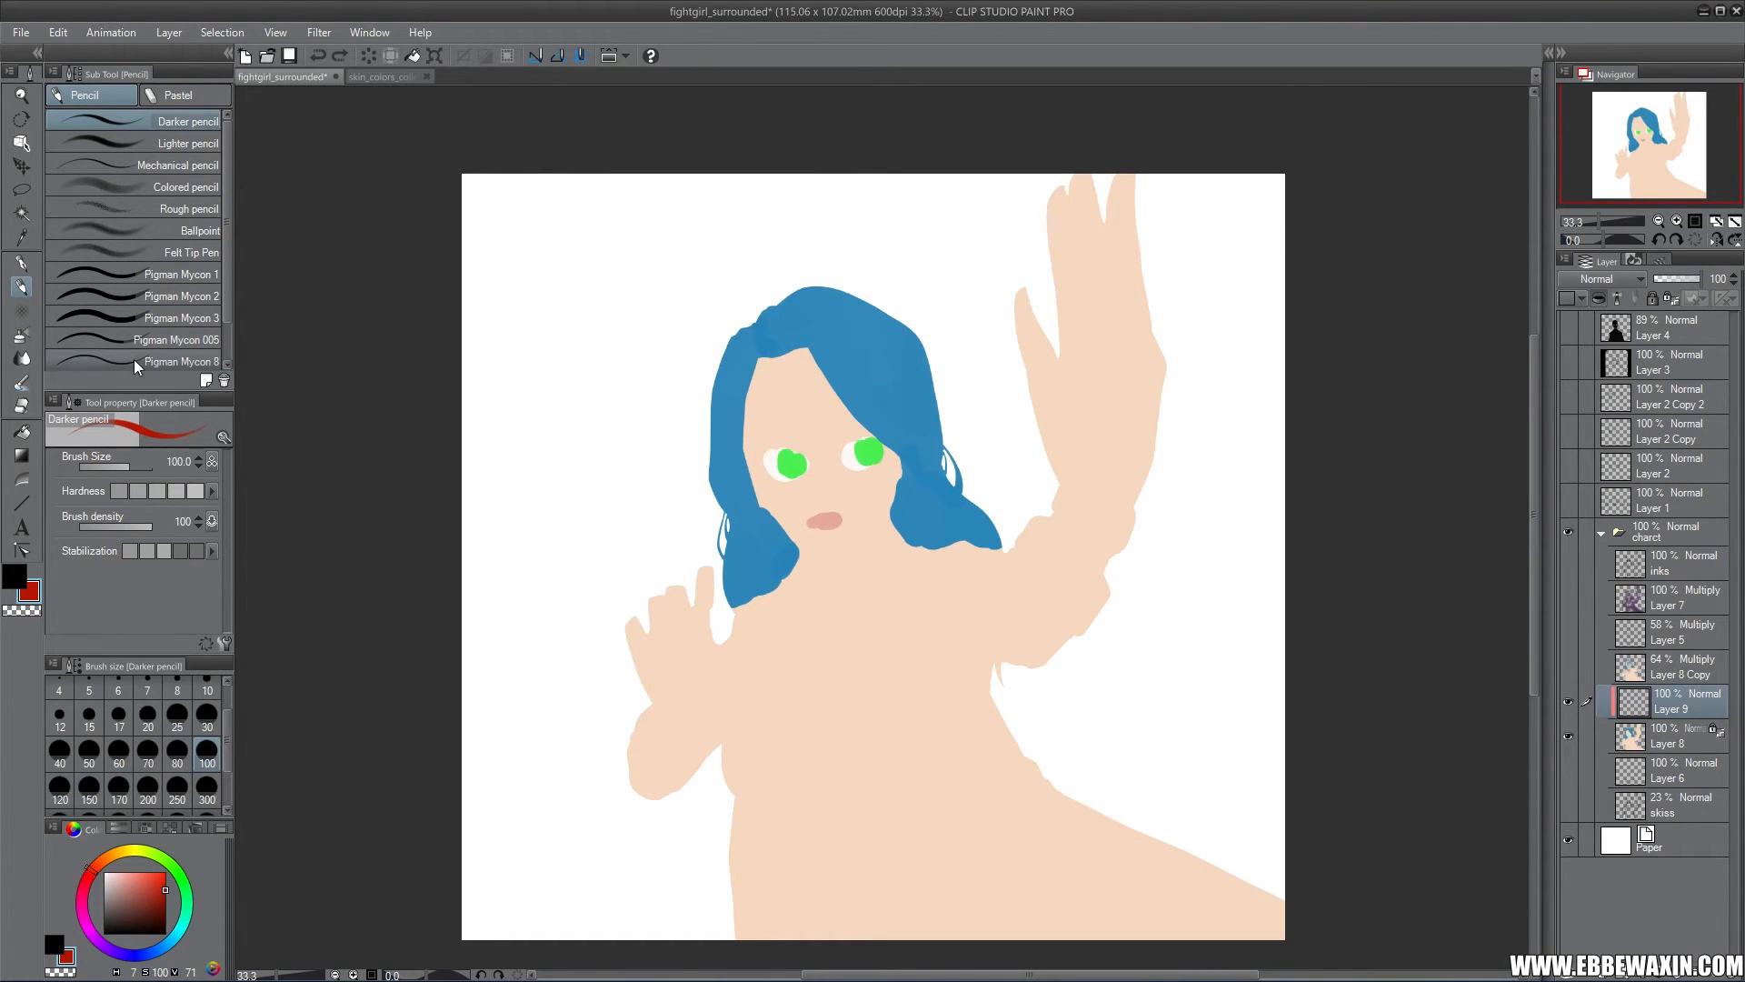
Set the secondary color to hue 216, saturation 22, value 25 and draw a black Foreground to transparent gradient from below the canvas up to the face
{"action": "left_click", "coordinate": [22, 455]}
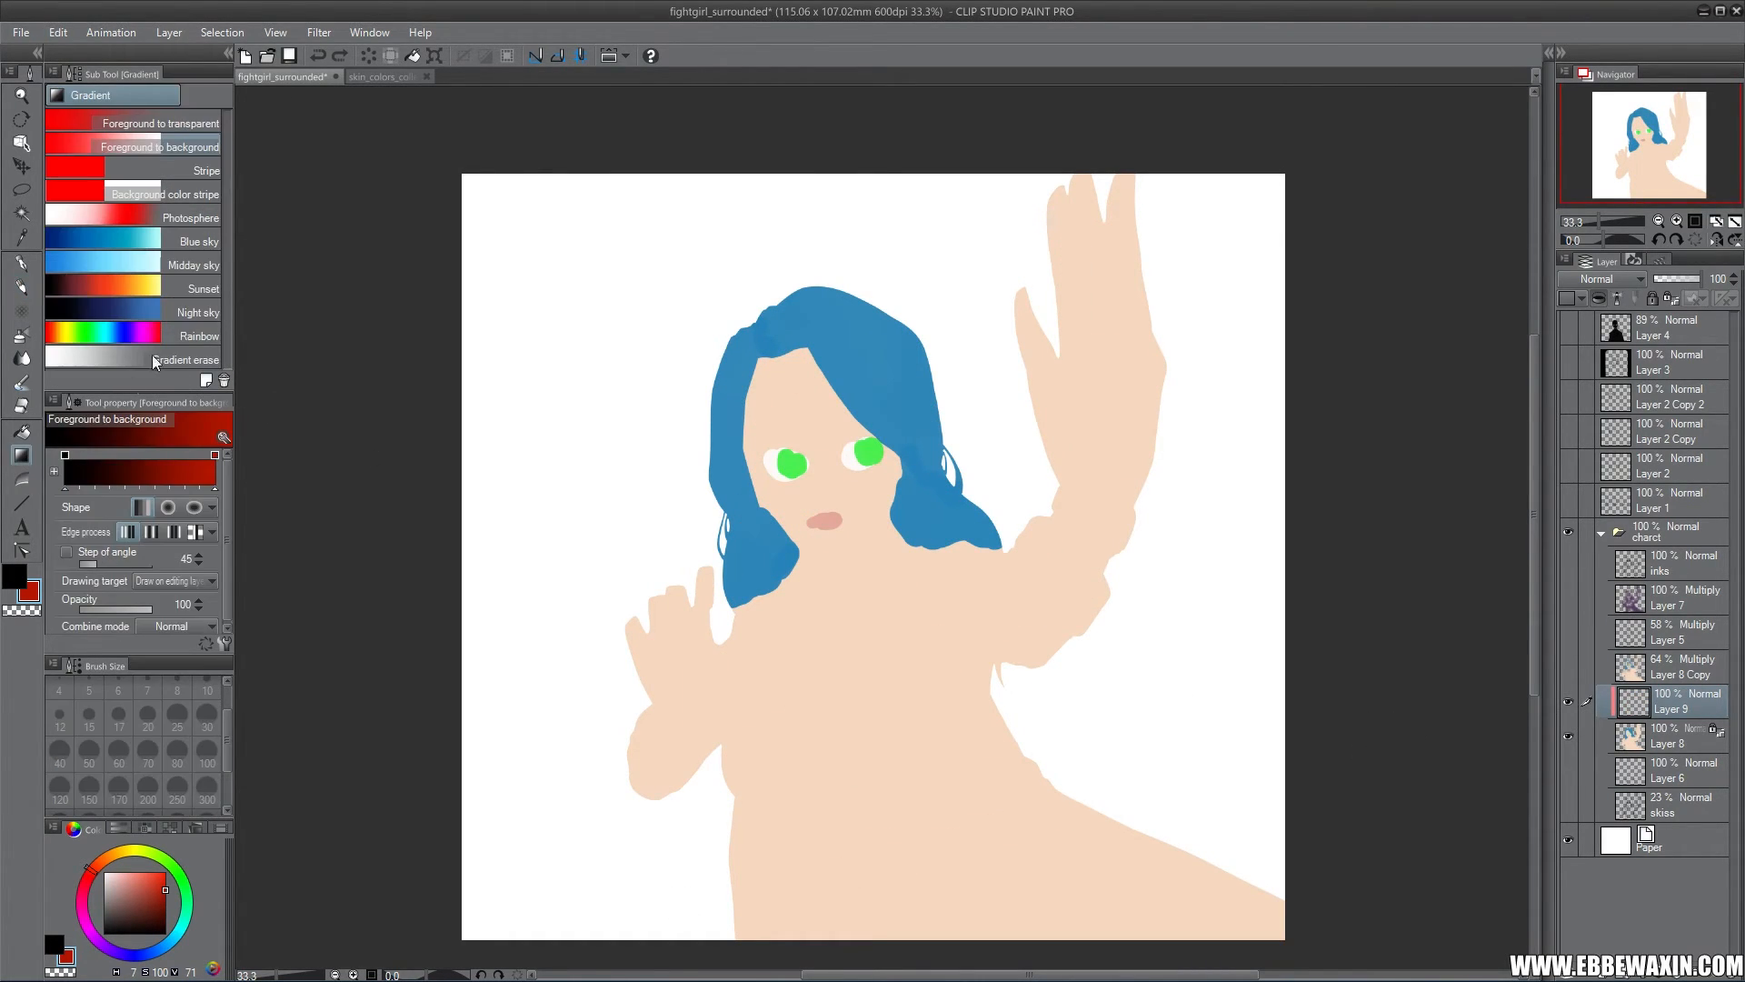
{"action": "left_click", "coordinate": [197, 124]}
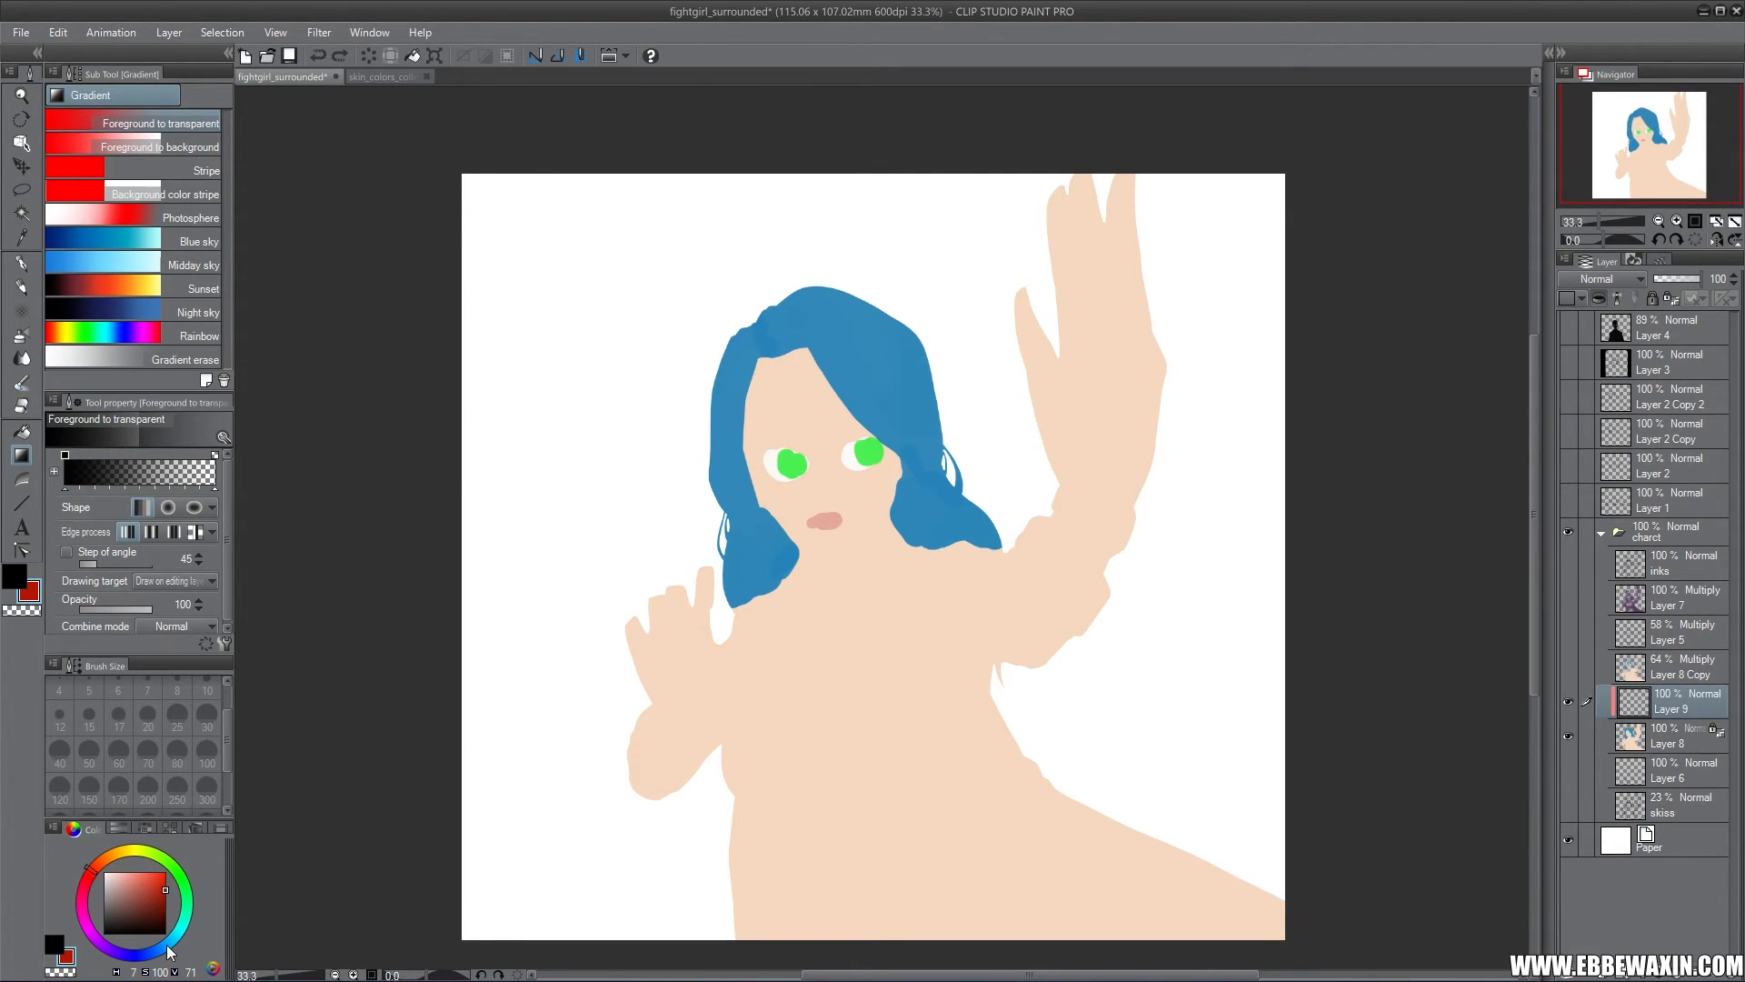
{"action": "left_click_drag", "start_coordinate": [167, 946], "coordinate": [117, 918]}
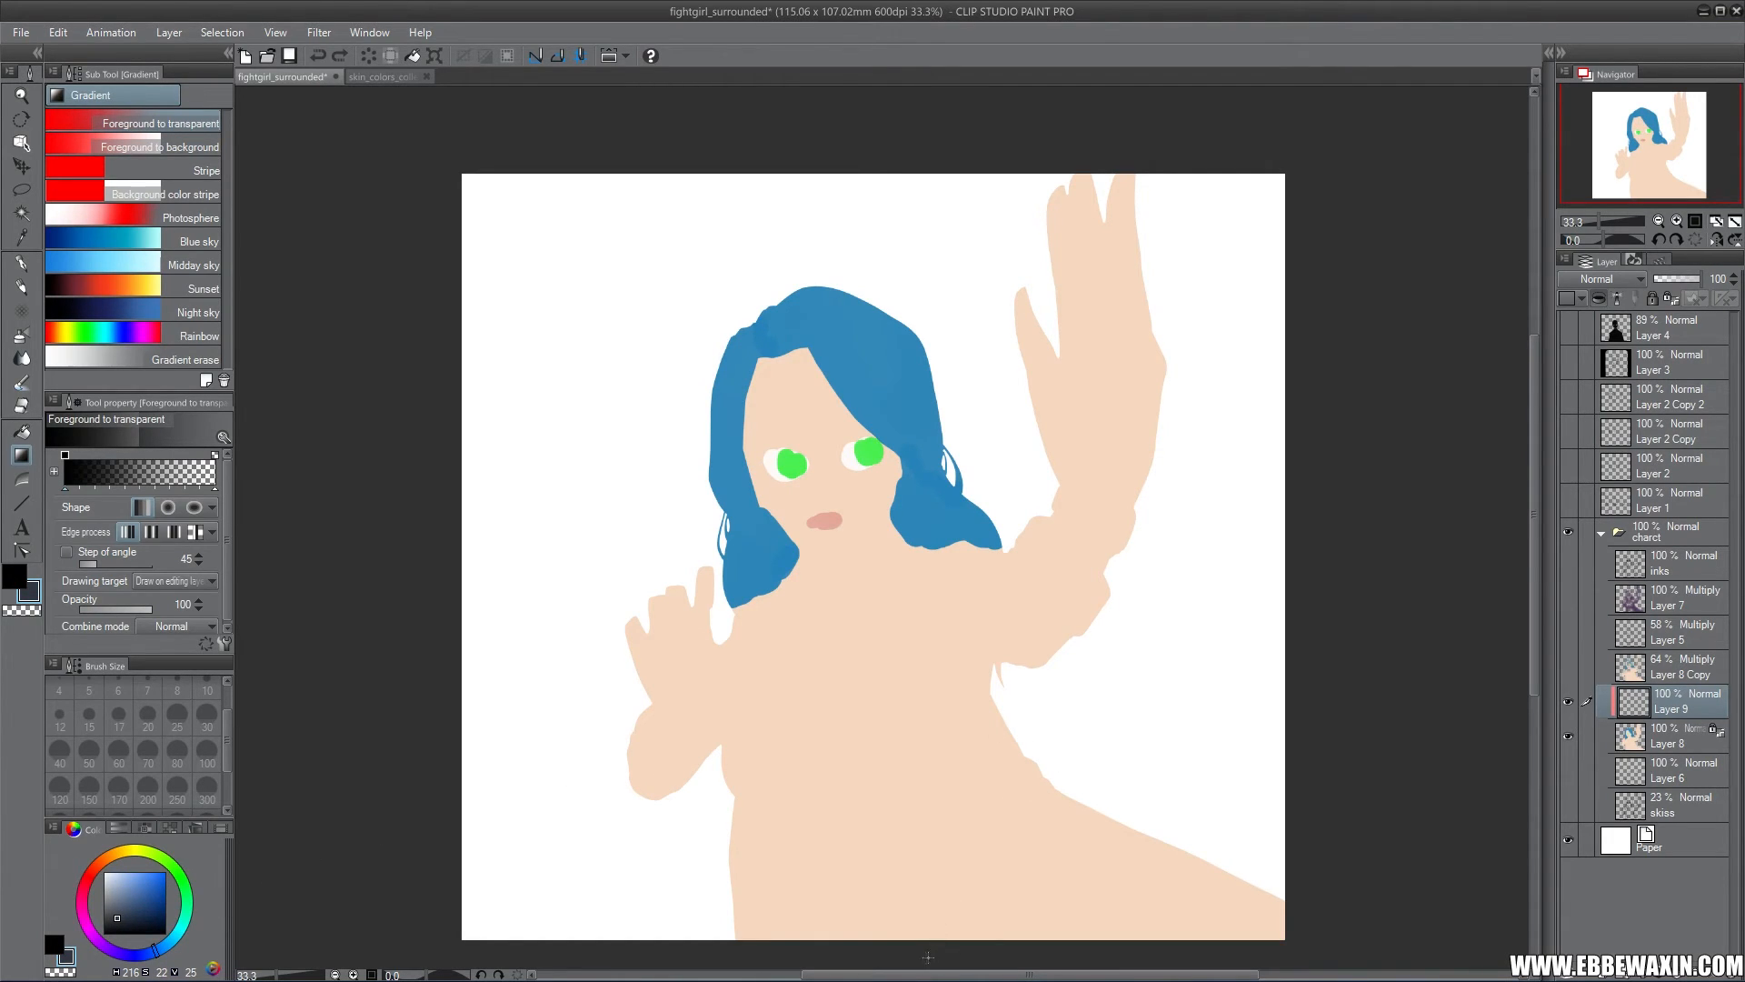
{"action": "left_click_drag", "start_coordinate": [921, 955], "coordinate": [890, 403]}
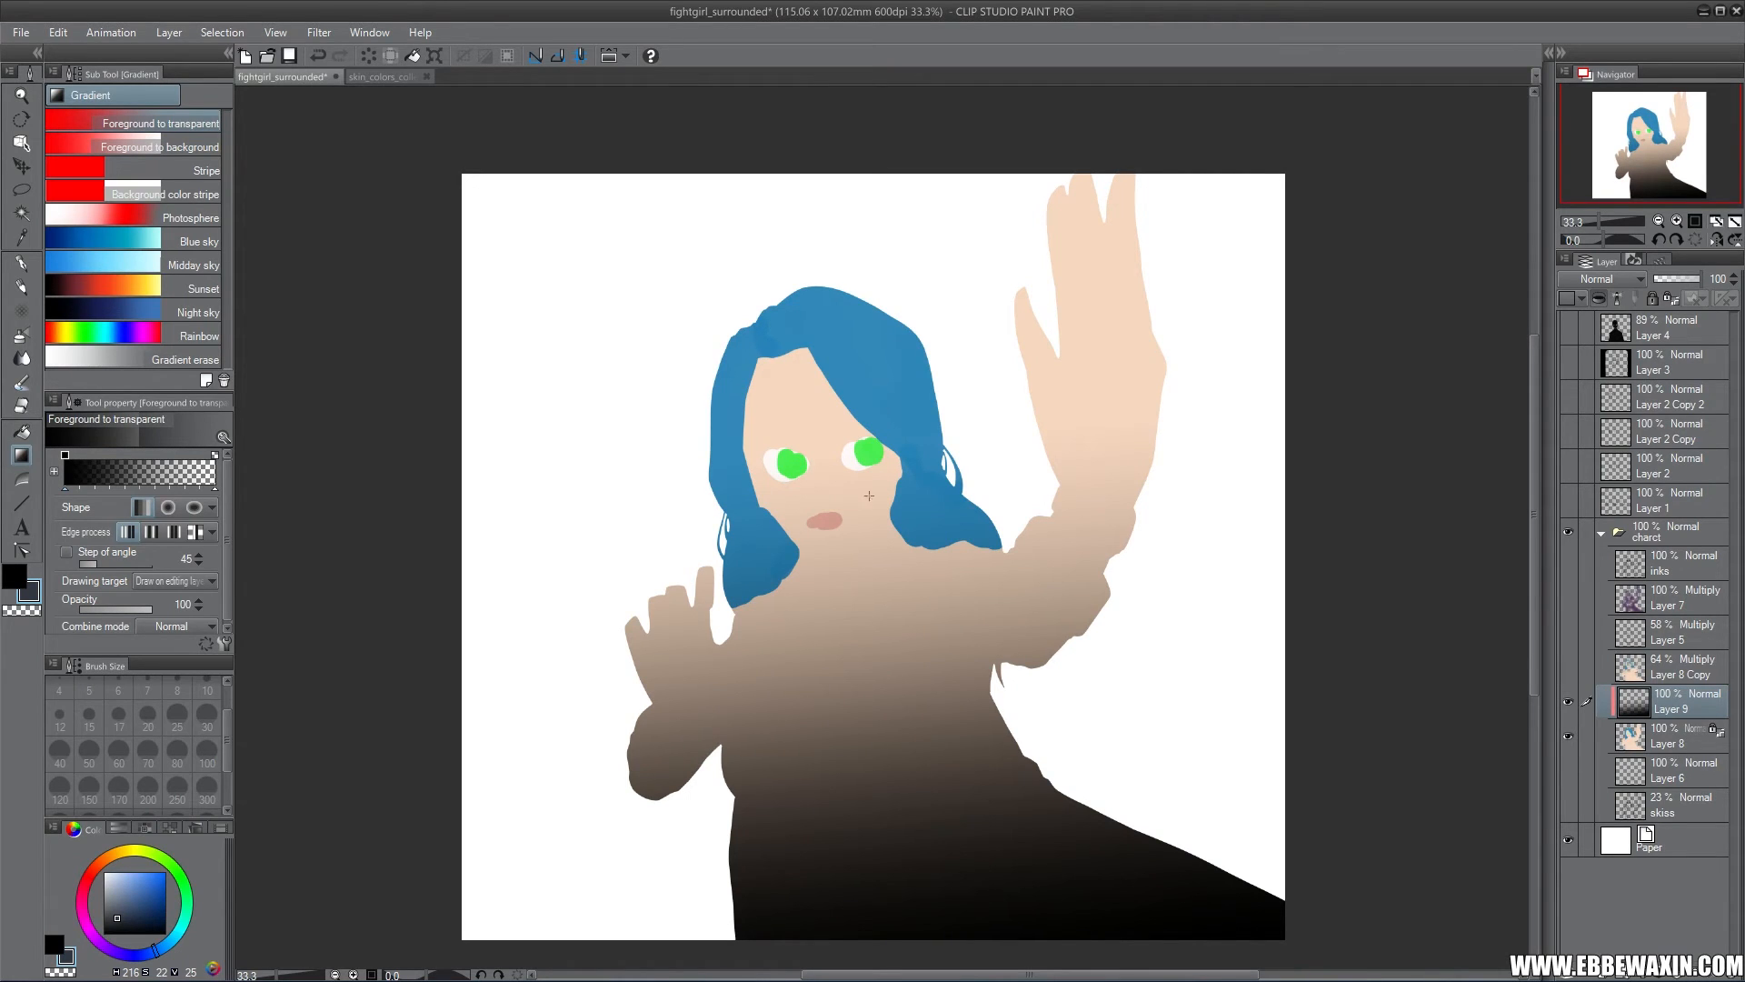
Show the inks layer again and set gradient Layer 9 to Multiply blending at 20% opacity
{"action": "left_click", "coordinate": [1568, 563]}
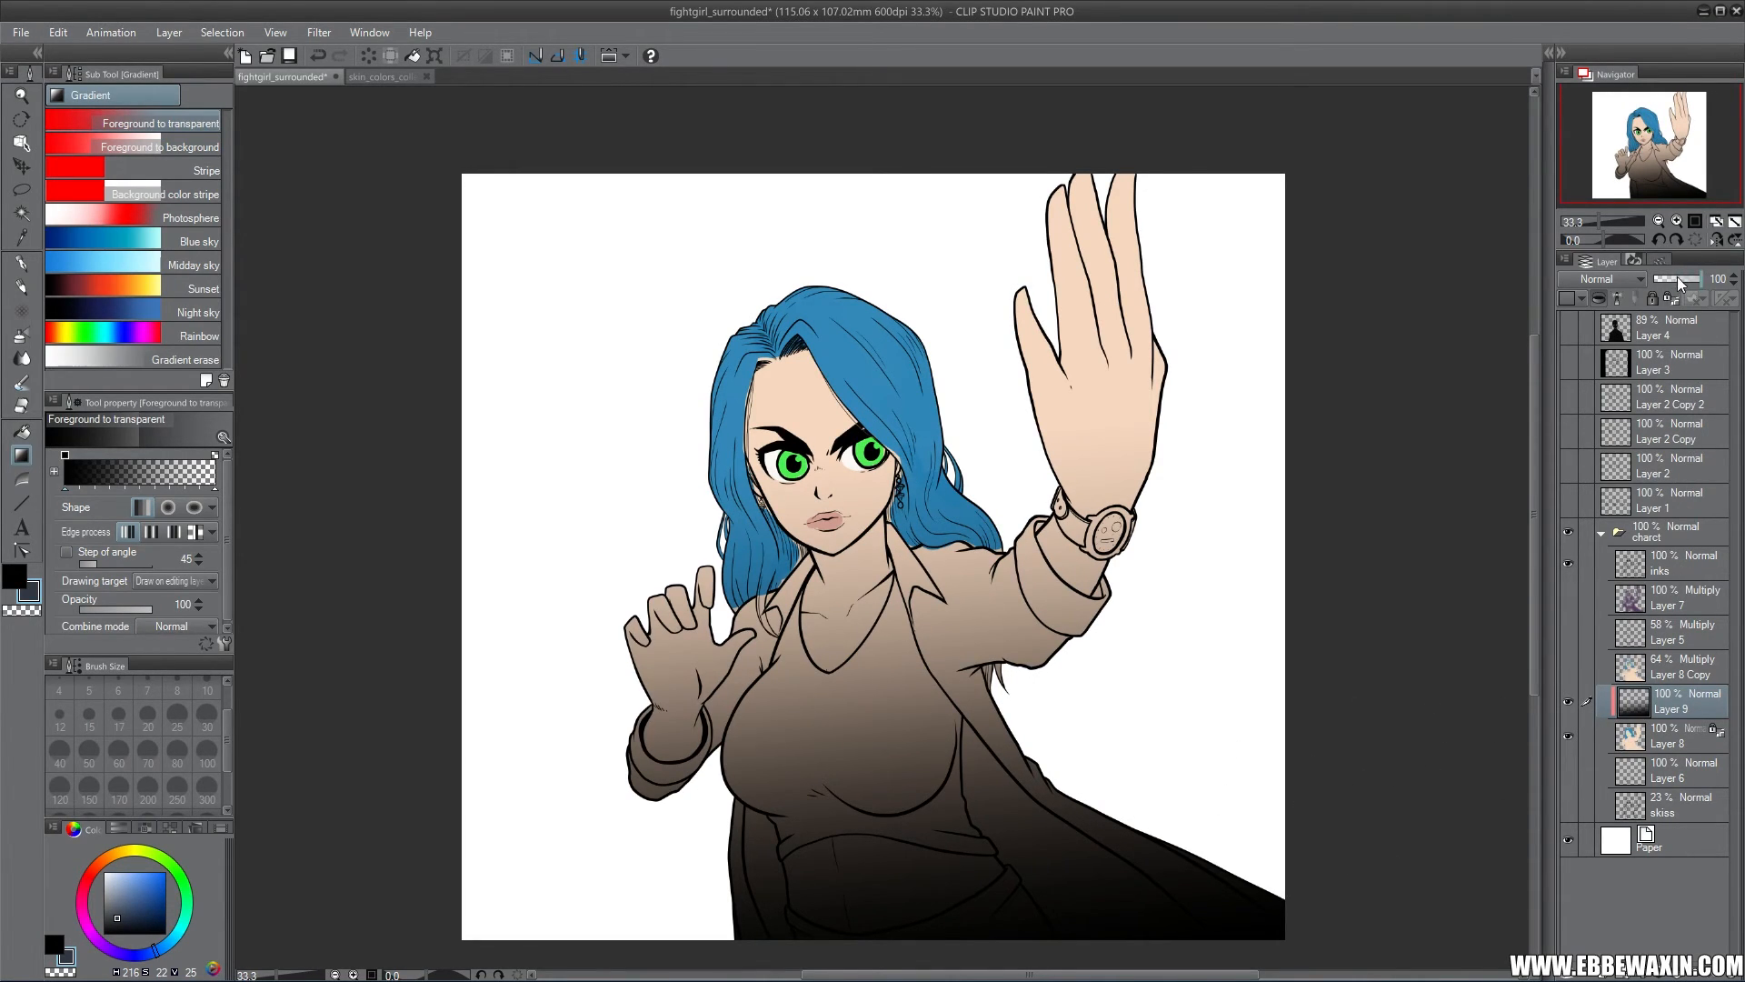
{"action": "left_click", "coordinate": [1636, 279]}
{"action": "left_click", "coordinate": [1605, 335]}
{"action": "left_click_drag", "start_coordinate": [1696, 279], "coordinate": [1667, 286]}
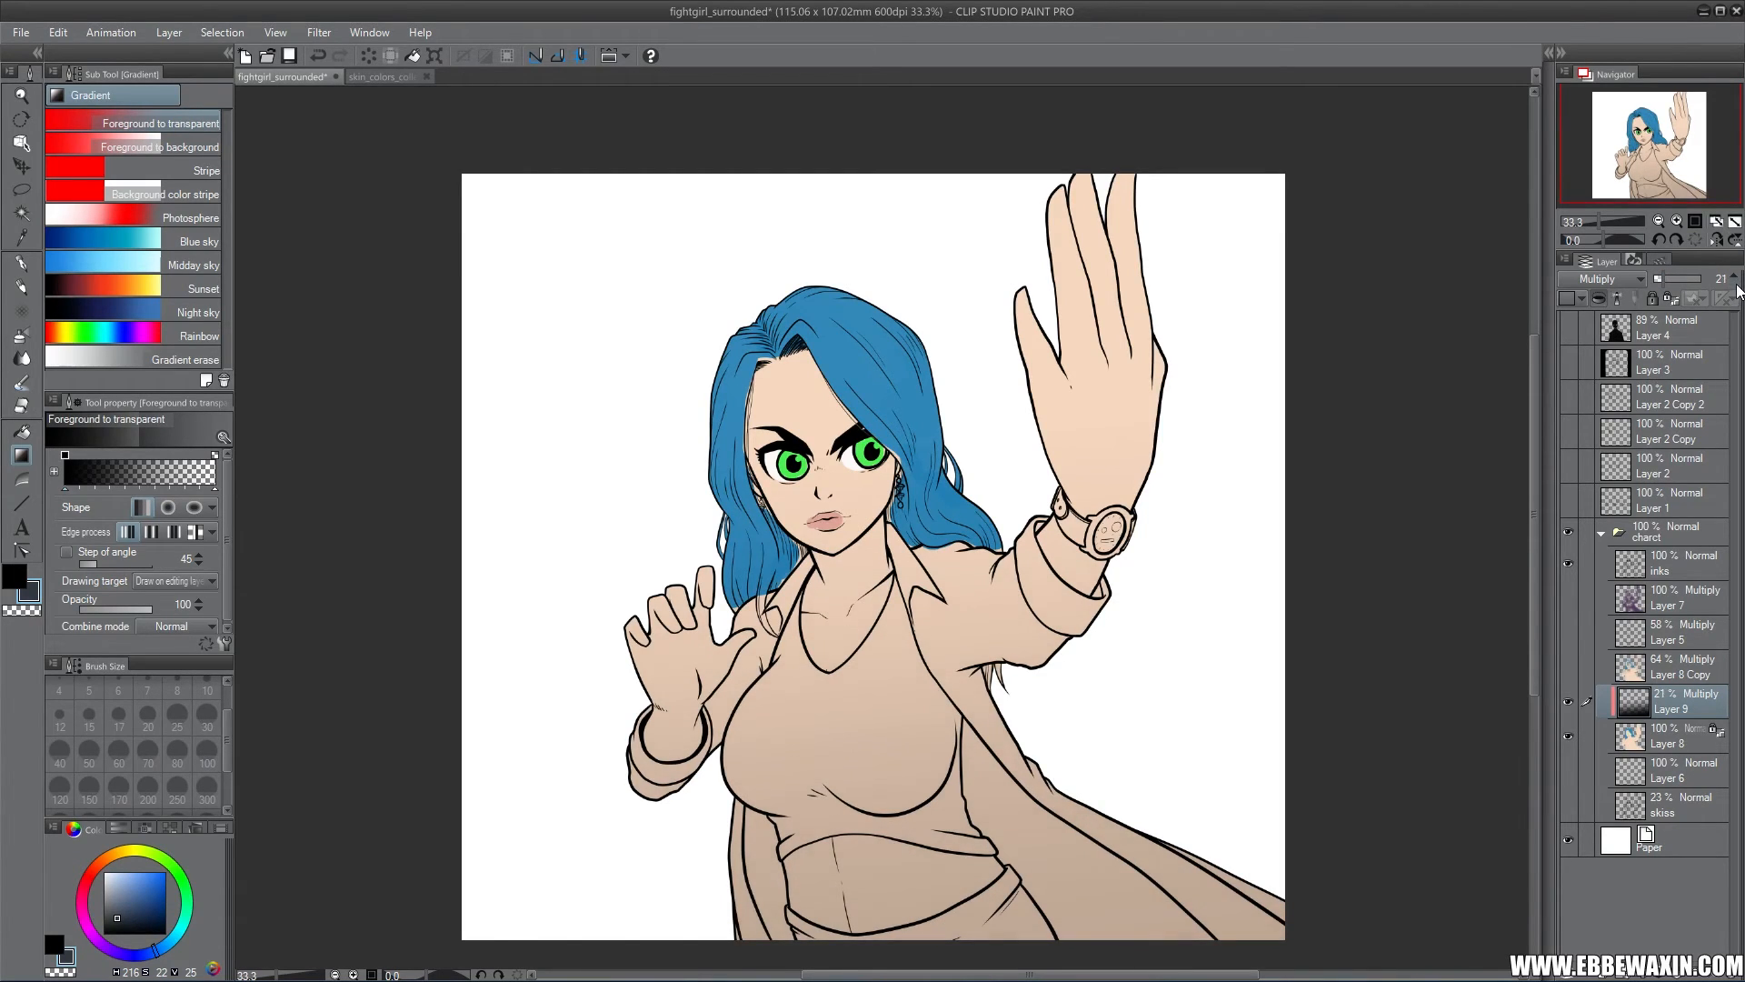
{"action": "left_click", "coordinate": [1734, 284]}
Draw black gradients from below the canvas to the face, first with secondary color hue 216, saturation 81, value 79, and again with hue 5
{"action": "left_click", "coordinate": [154, 895]}
{"action": "left_click", "coordinate": [154, 884]}
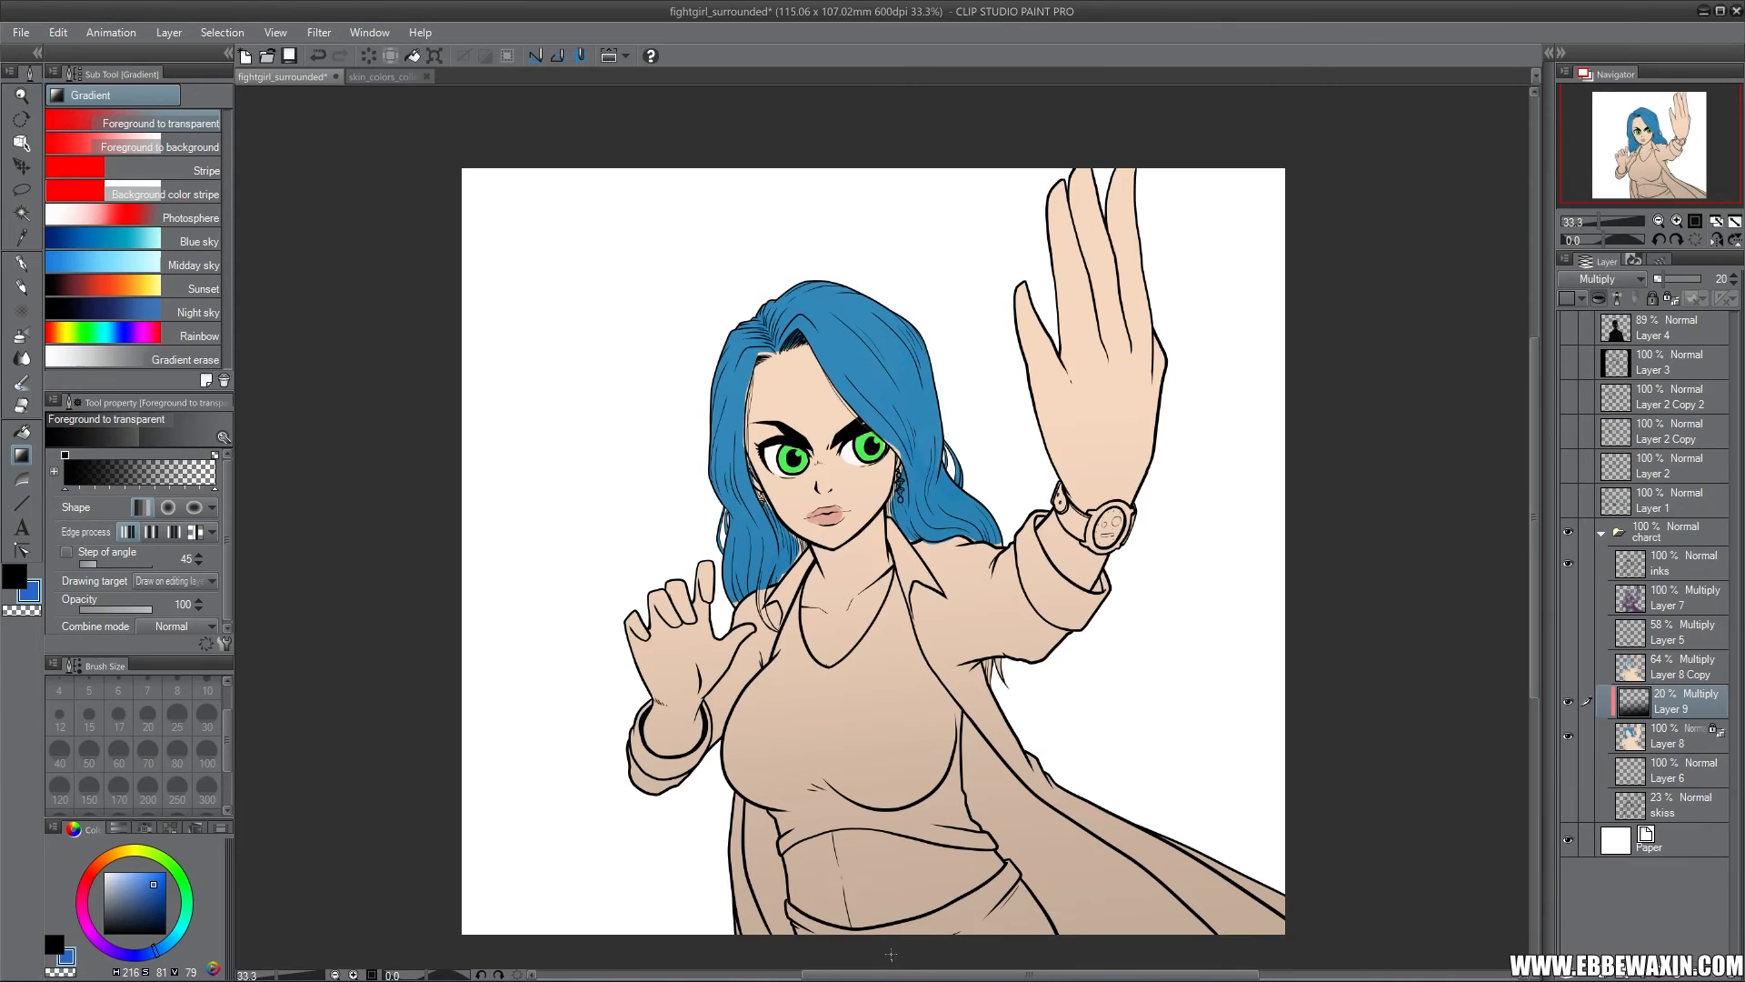
{"action": "left_click_drag", "start_coordinate": [892, 961], "coordinate": [855, 432]}
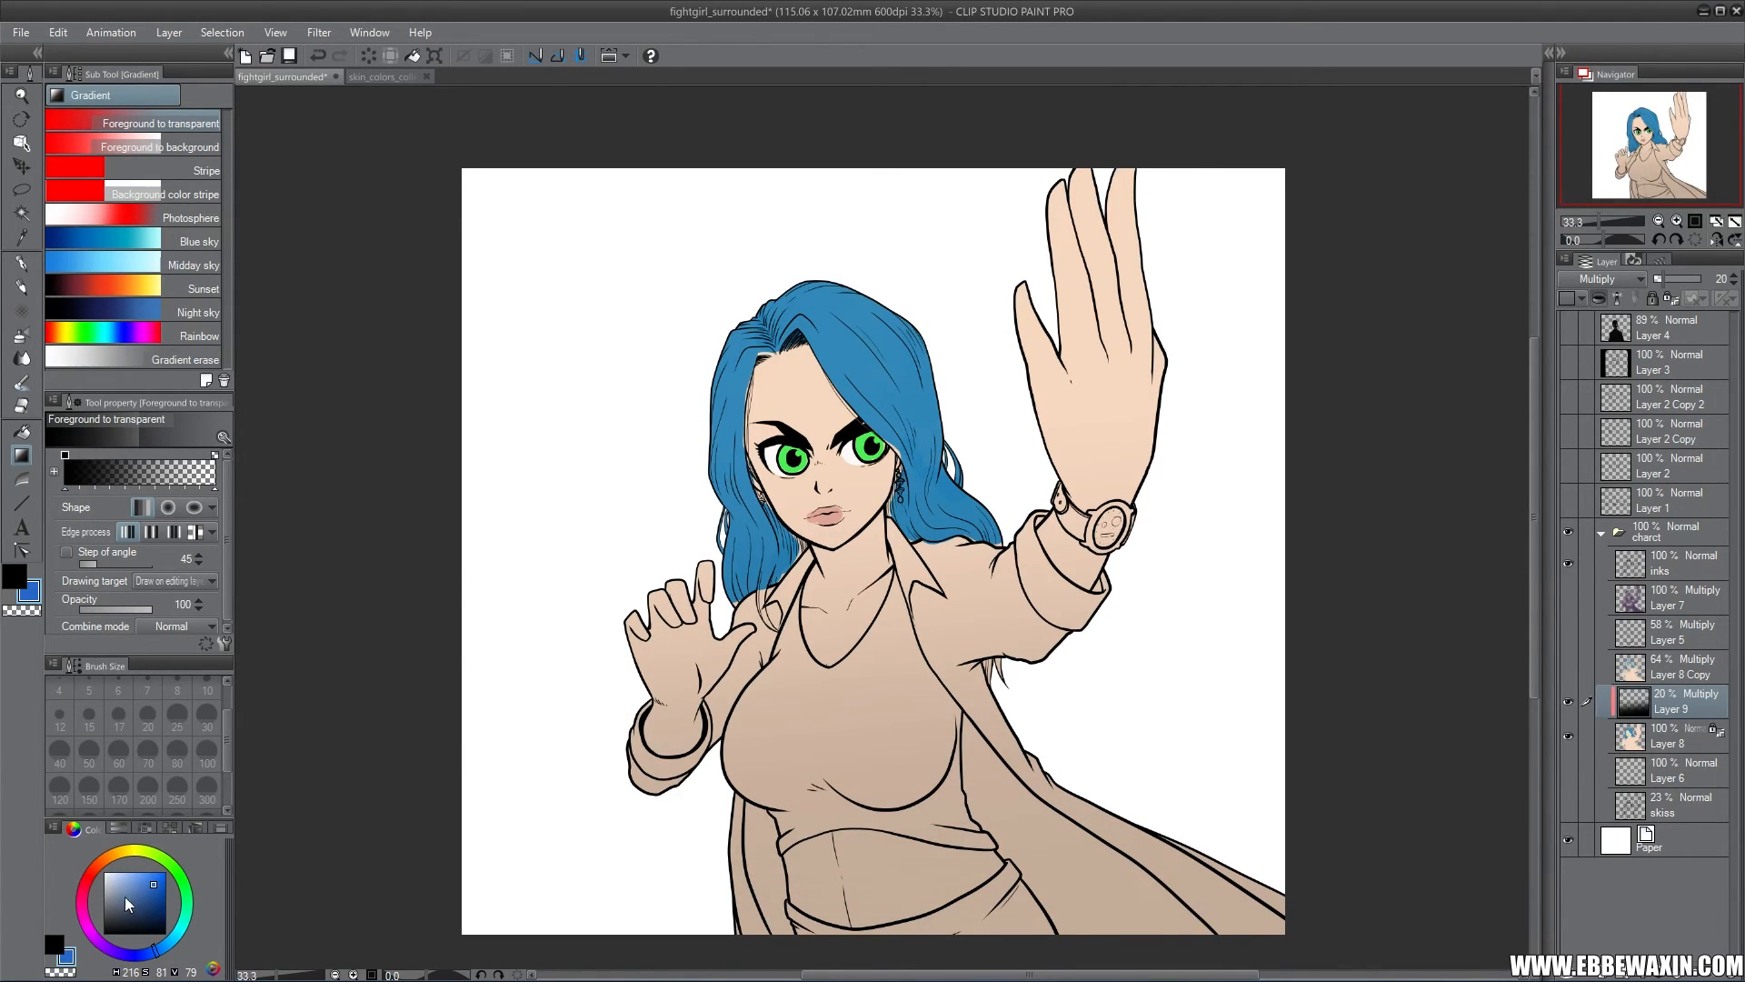
{"action": "left_click", "coordinate": [86, 869]}
{"action": "left_click_drag", "start_coordinate": [895, 956], "coordinate": [847, 491]}
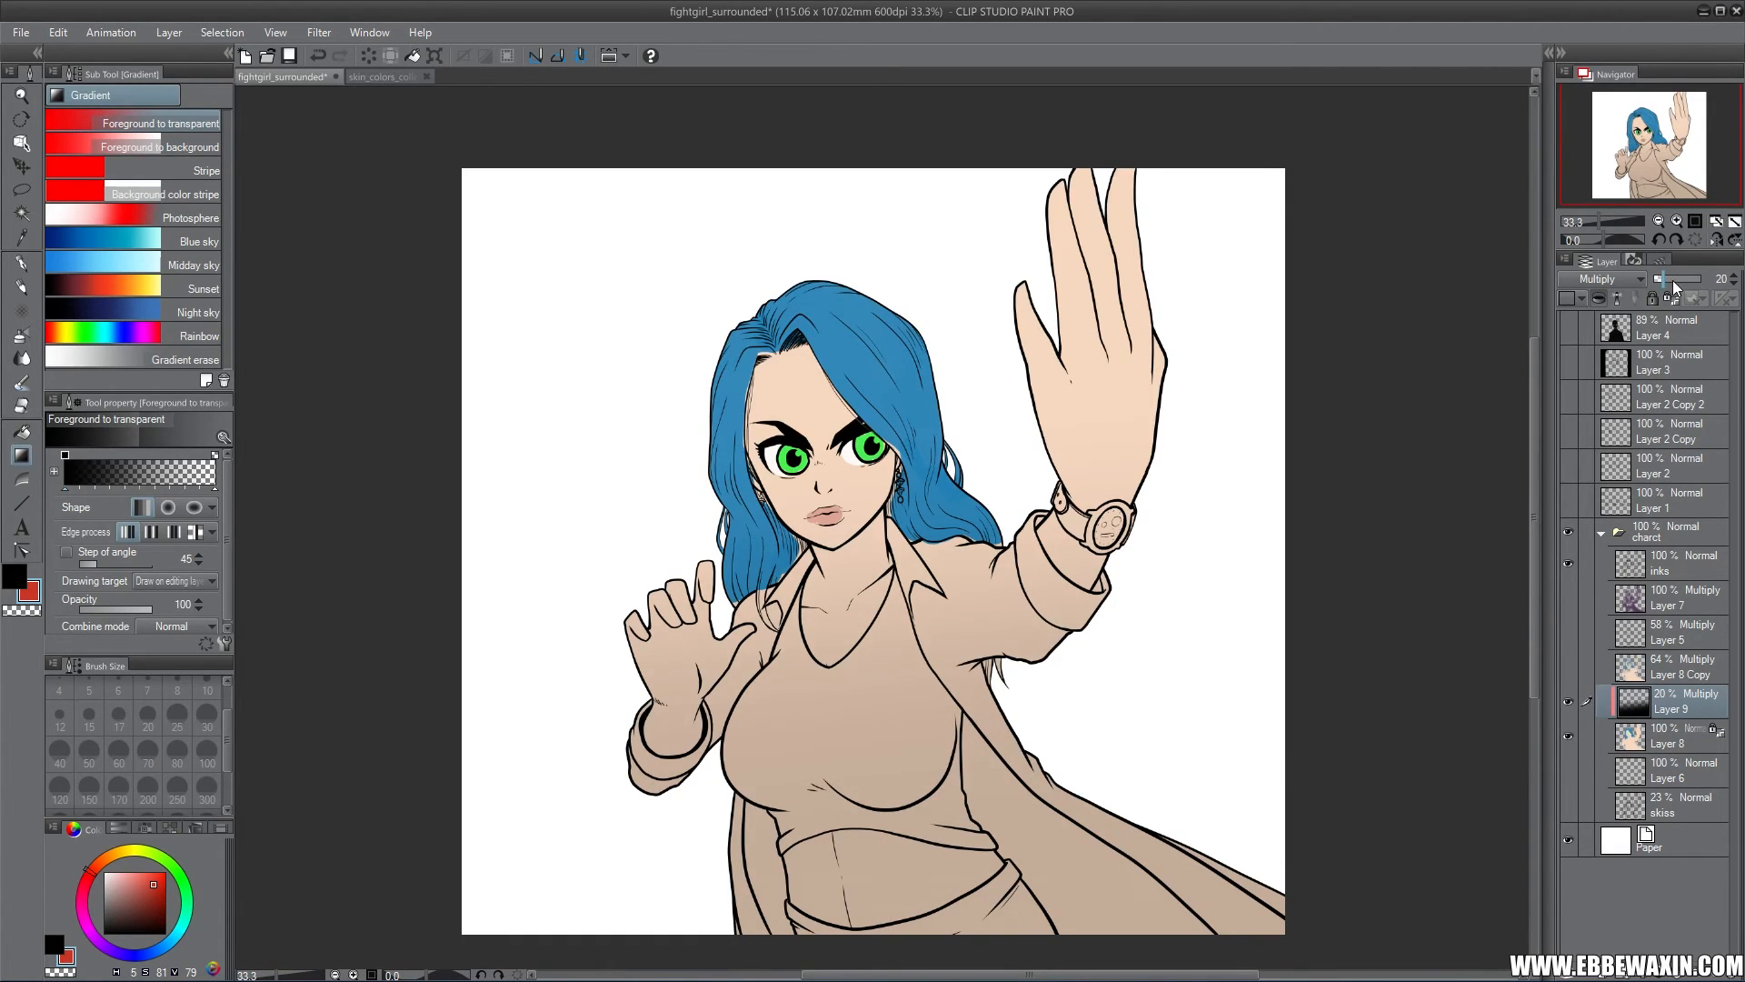
Set Layer 9 to 58% opacity and draw a dark red gradient (hue 7, saturation 82, value 46) from below the canvas to the upper chest
{"action": "left_click_drag", "start_coordinate": [1664, 280], "coordinate": [1683, 282]}
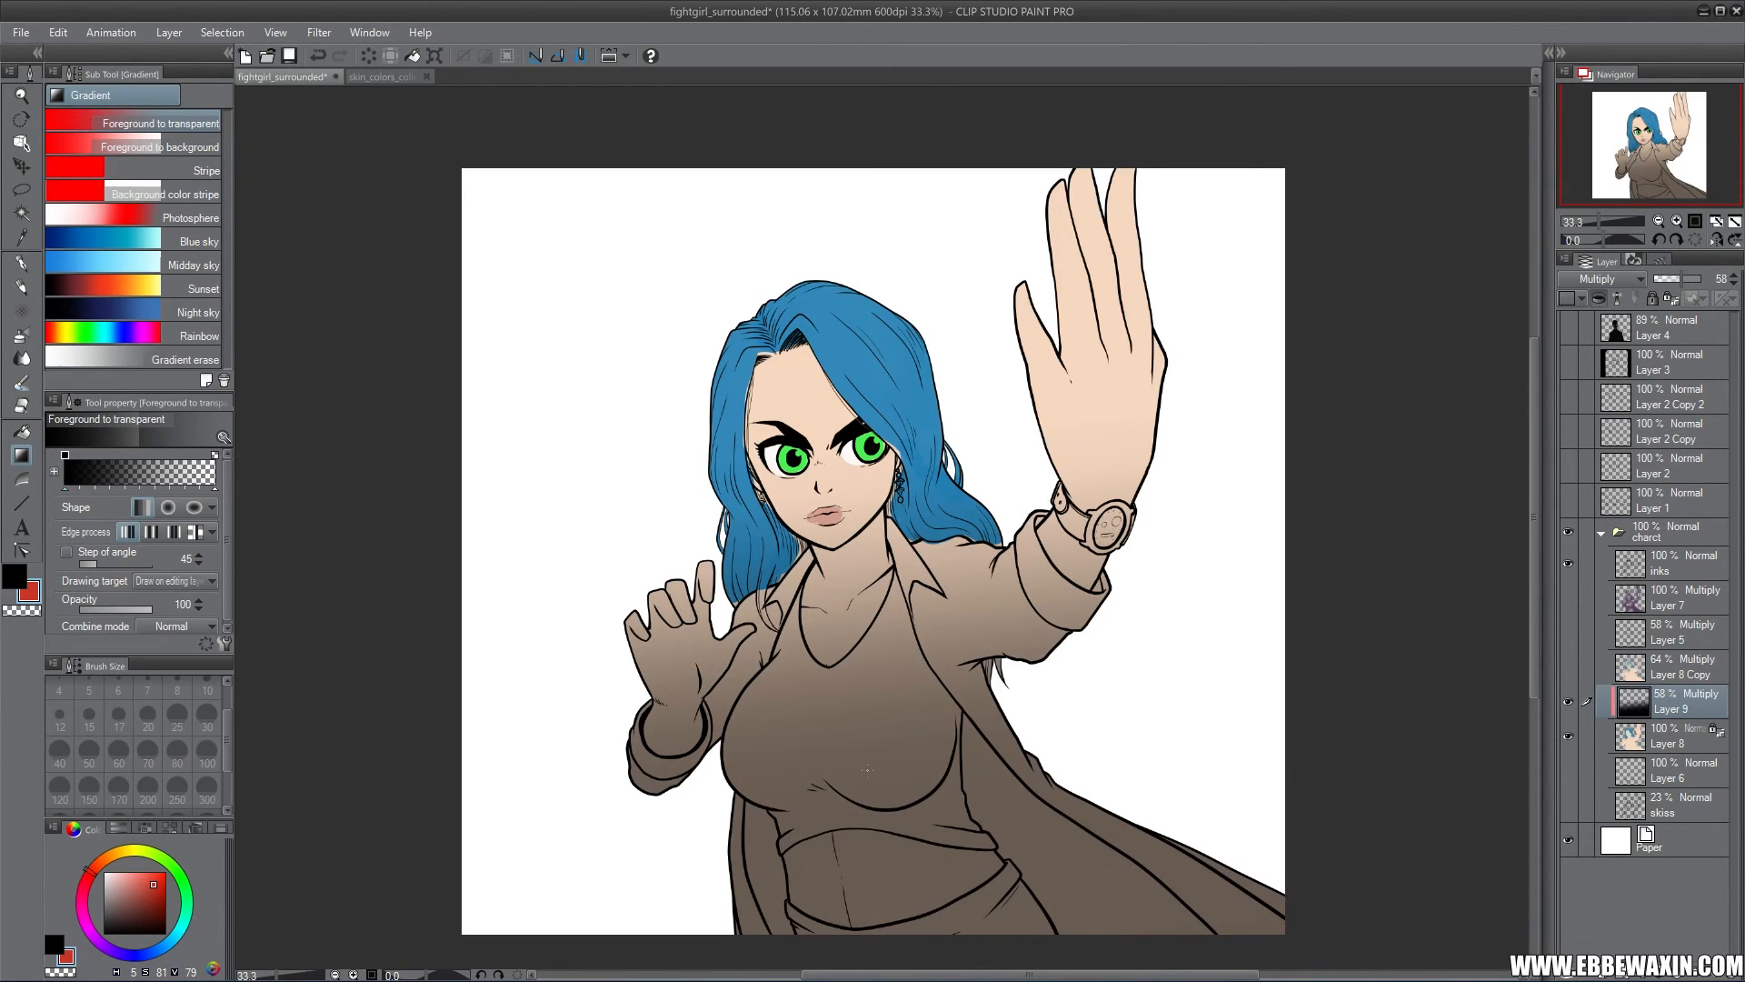
{"action": "left_click", "coordinate": [16, 578]}
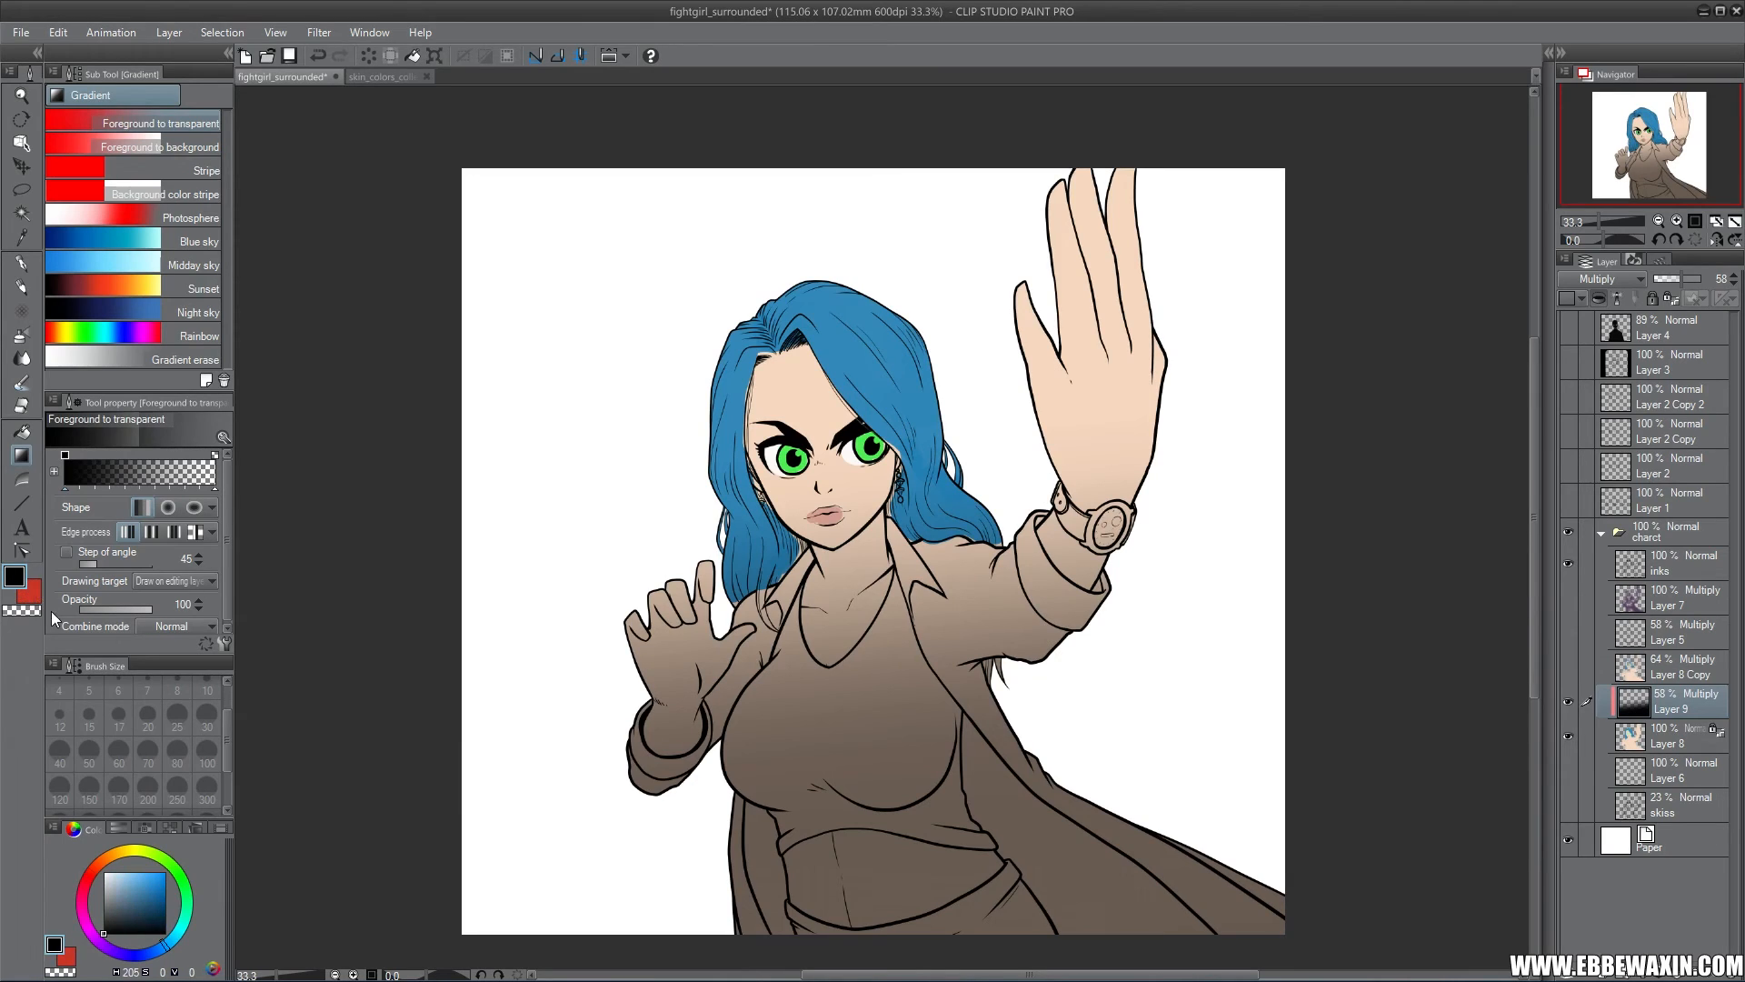
{"action": "left_click", "coordinate": [33, 594]}
{"action": "left_click", "coordinate": [15, 577]}
{"action": "mouse_move", "coordinate": [135, 903]}
{"action": "left_mouse_down"}
{"action": "mouse_move", "coordinate": [156, 893]}
{"action": "mouse_move", "coordinate": [156, 908]}
{"action": "left_mouse_up"}
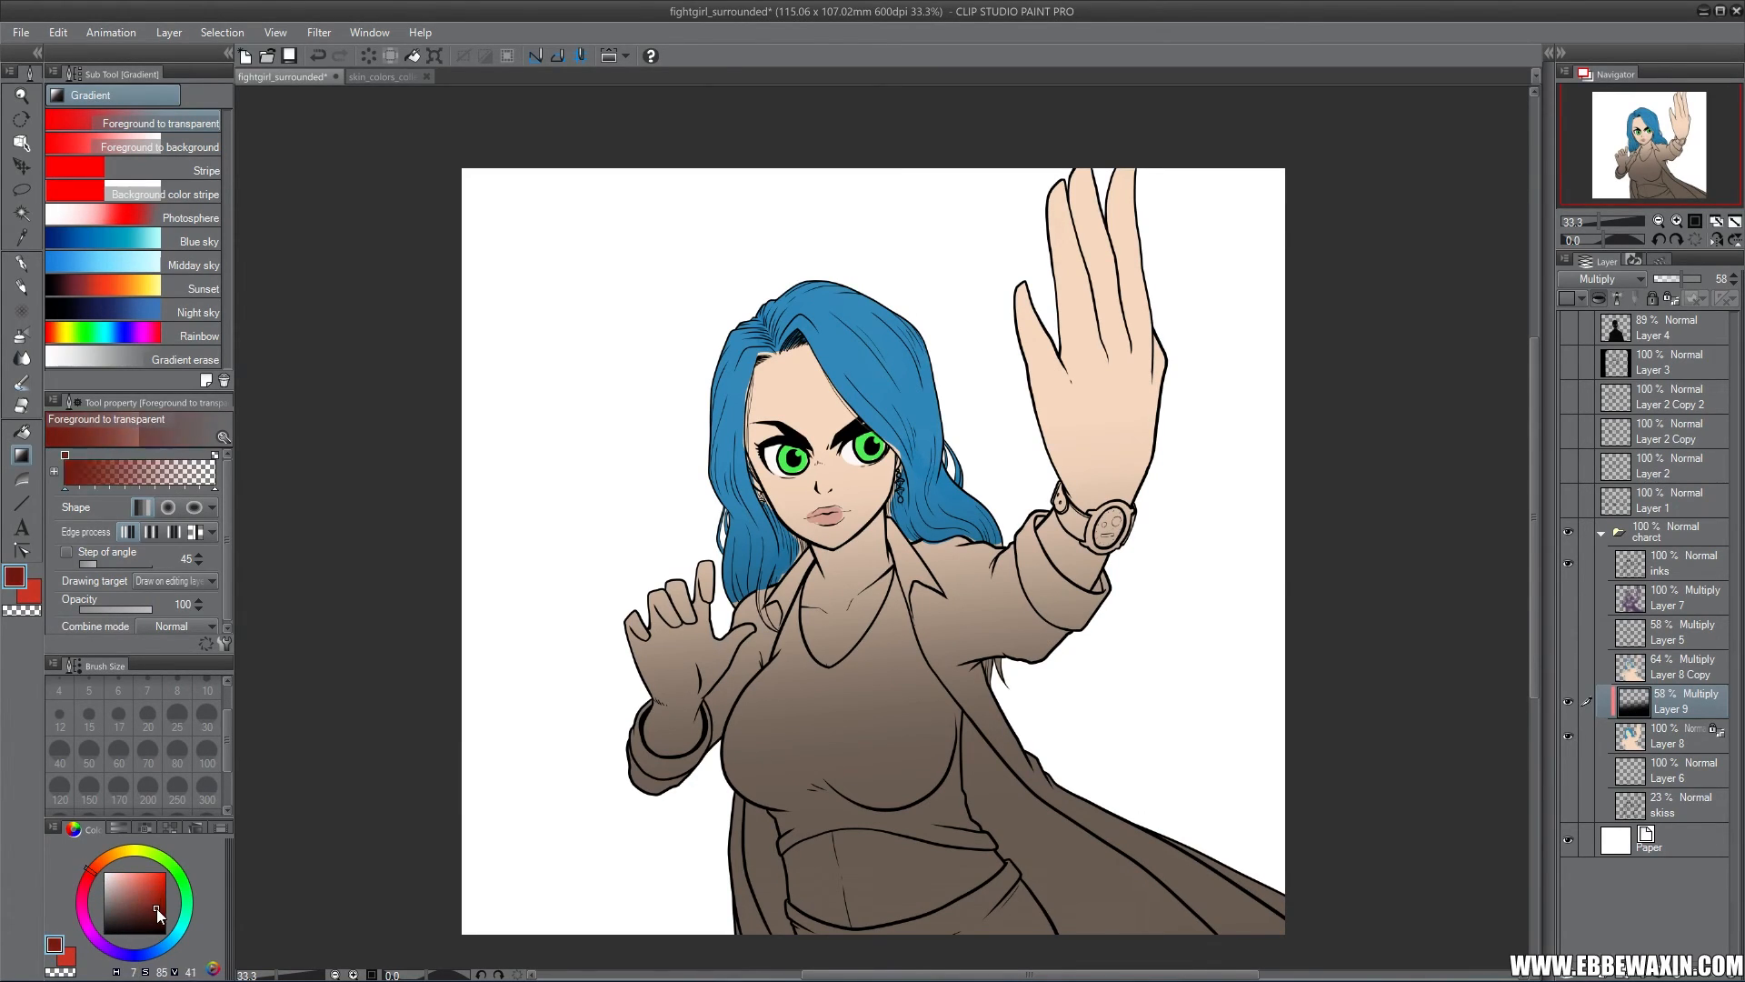
{"action": "left_click_drag", "start_coordinate": [924, 957], "coordinate": [879, 577]}
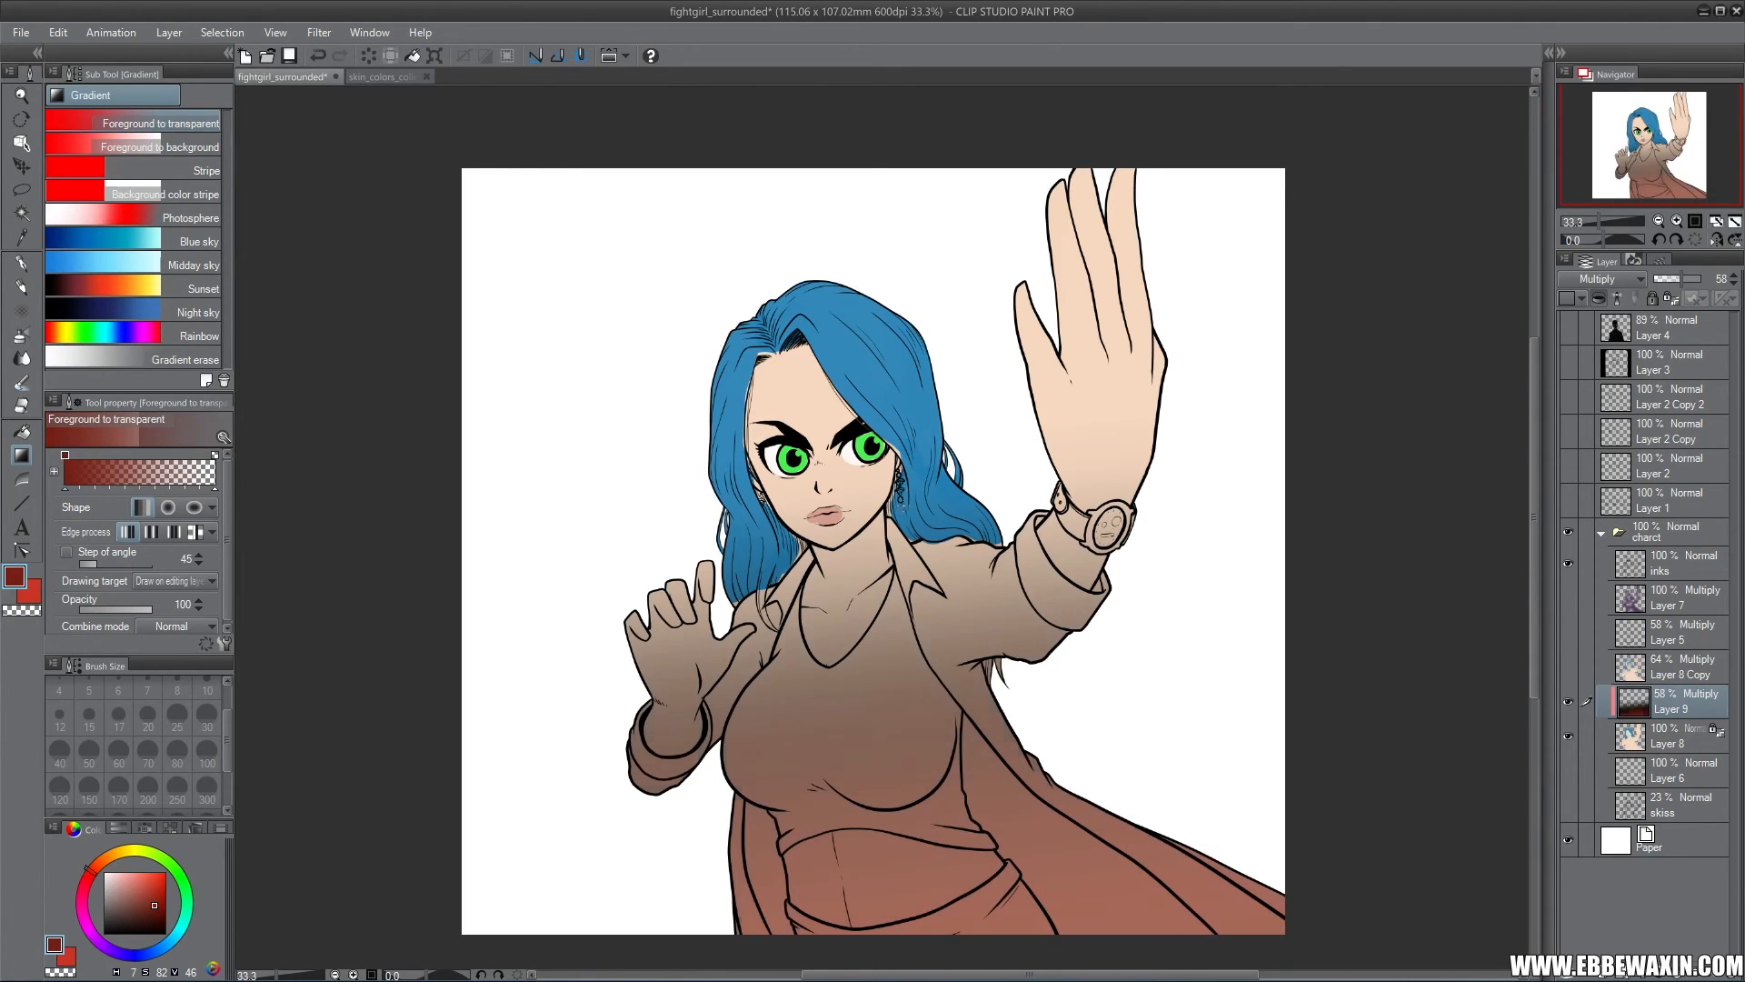
Preview the Layer 7 shading briefly, show Layer 5 and Layer 8 Copy, and set Layer 9's opacity to 13%
{"action": "mouse_move", "coordinate": [1672, 281]}
{"action": "left_mouse_down"}
{"action": "mouse_move", "coordinate": [1656, 281]}
{"action": "mouse_move", "coordinate": [1693, 280]}
{"action": "mouse_move", "coordinate": [1666, 280]}
{"action": "left_mouse_up"}
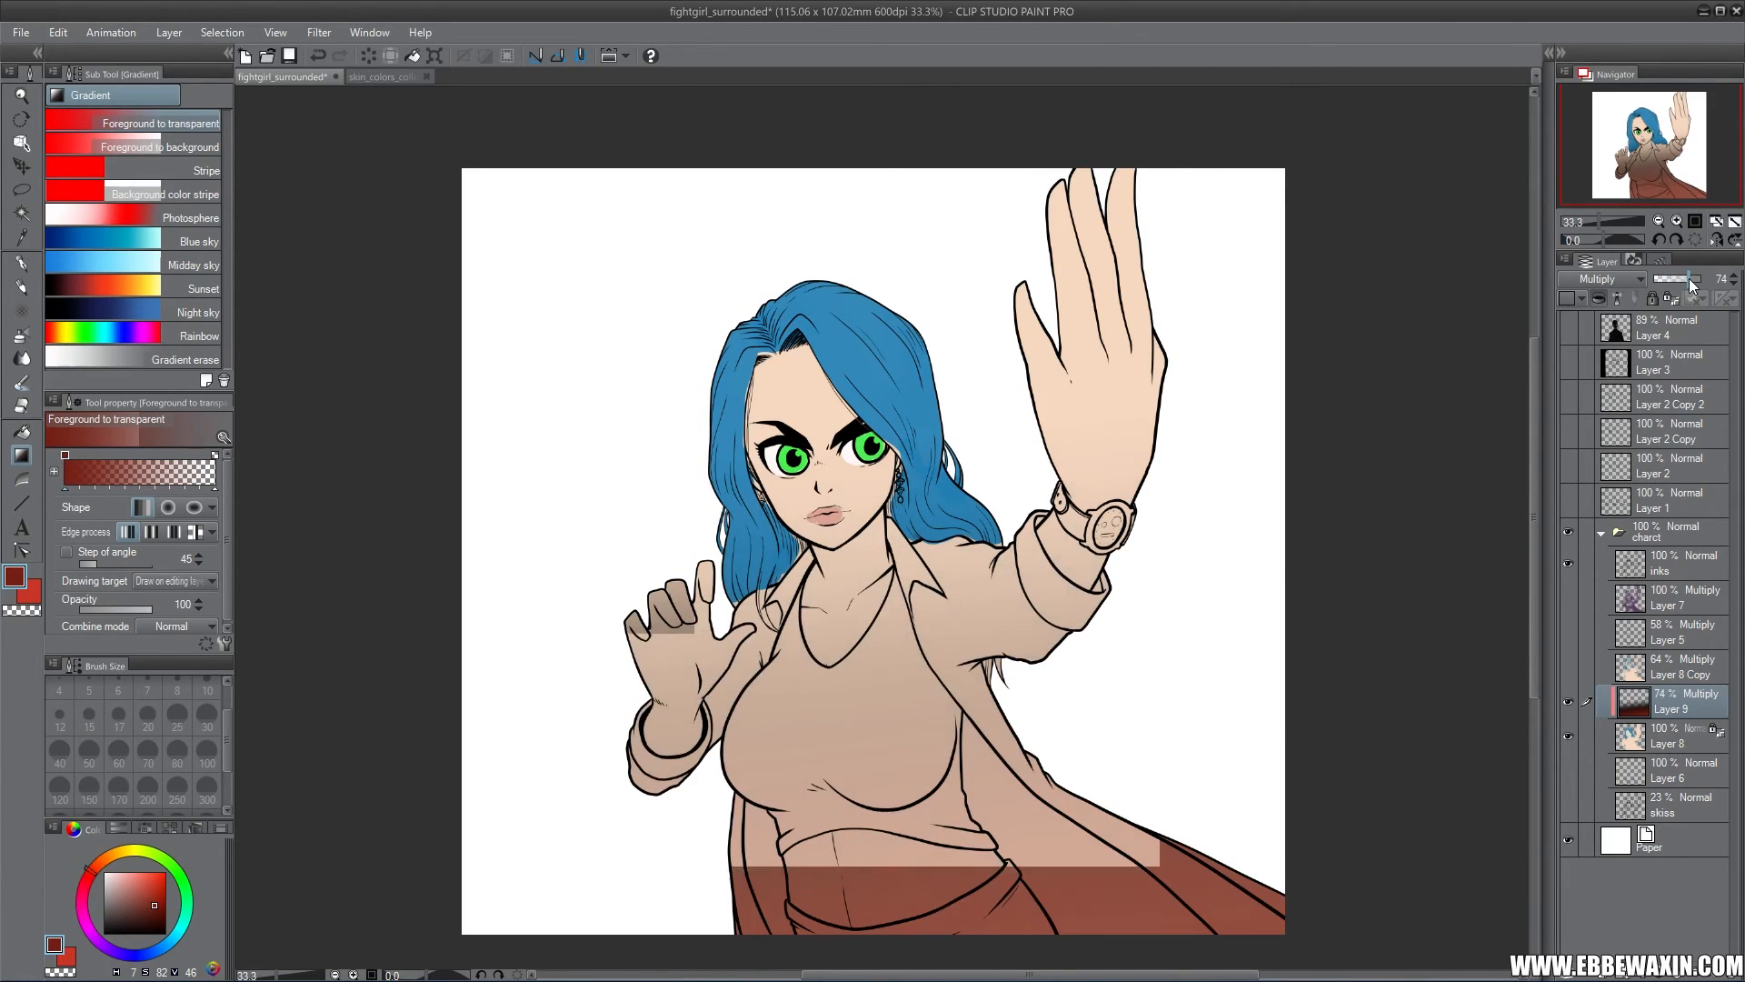
{"action": "left_click", "coordinate": [1568, 599]}
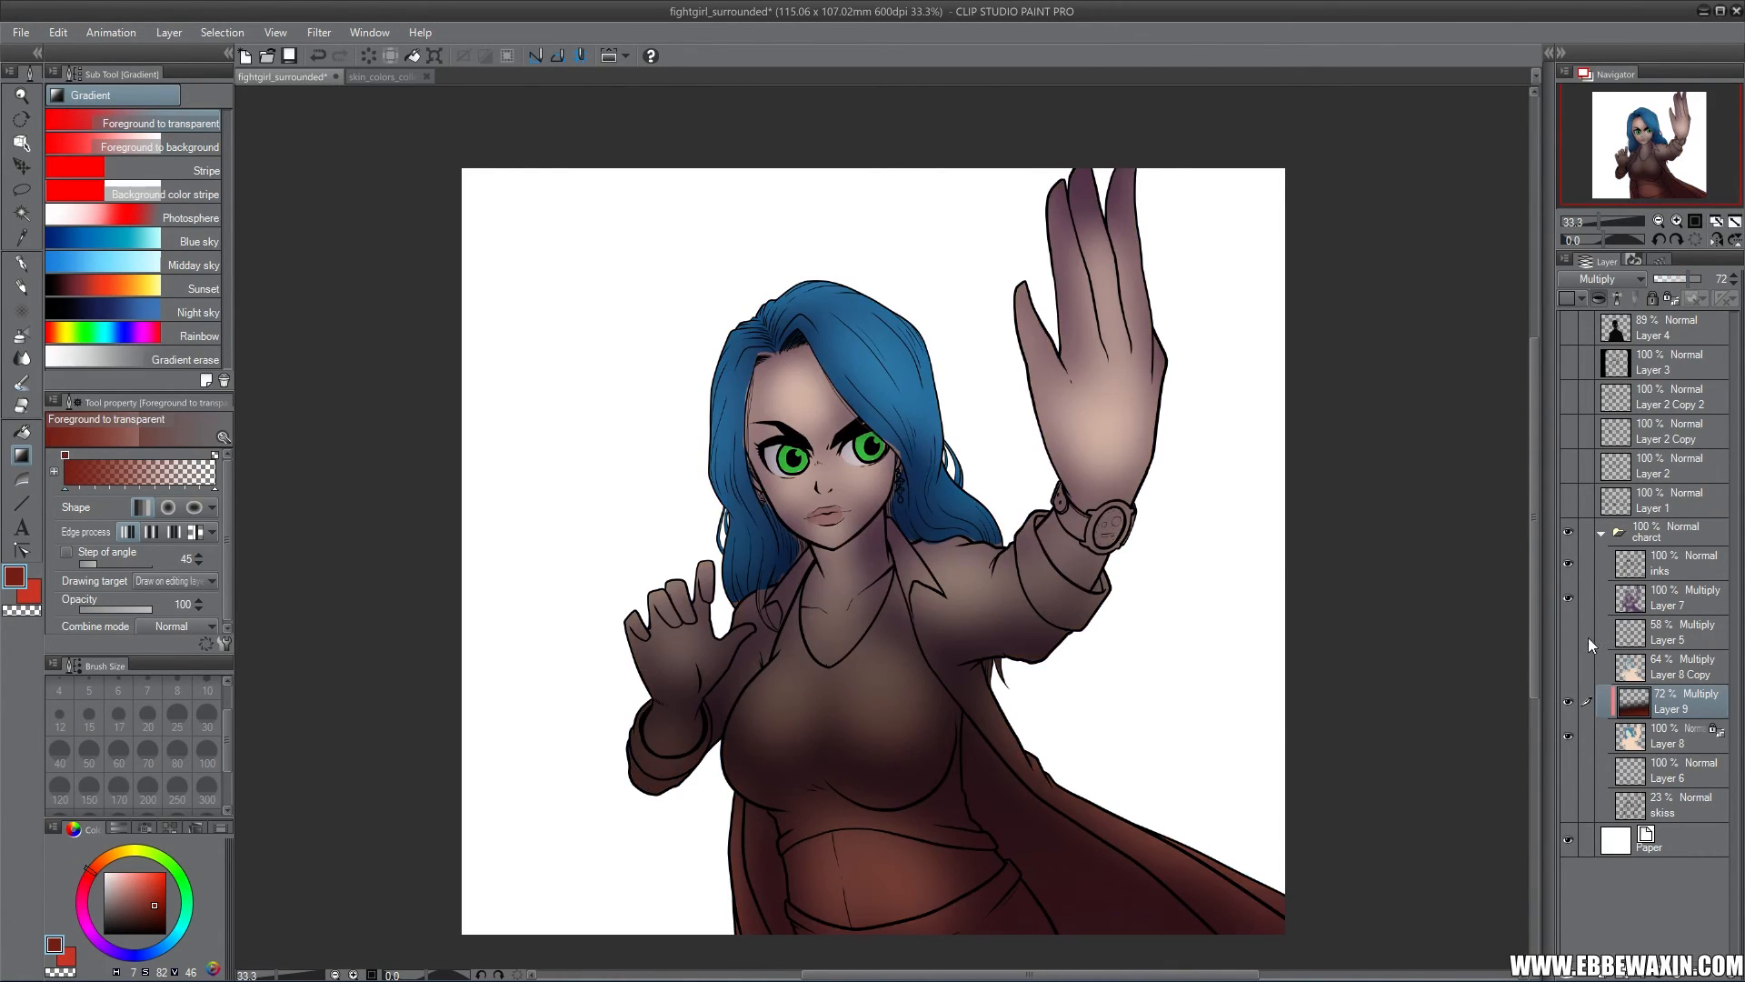
{"action": "left_click", "coordinate": [1568, 598]}
{"action": "left_click", "coordinate": [1568, 633]}
{"action": "left_click", "coordinate": [1568, 668]}
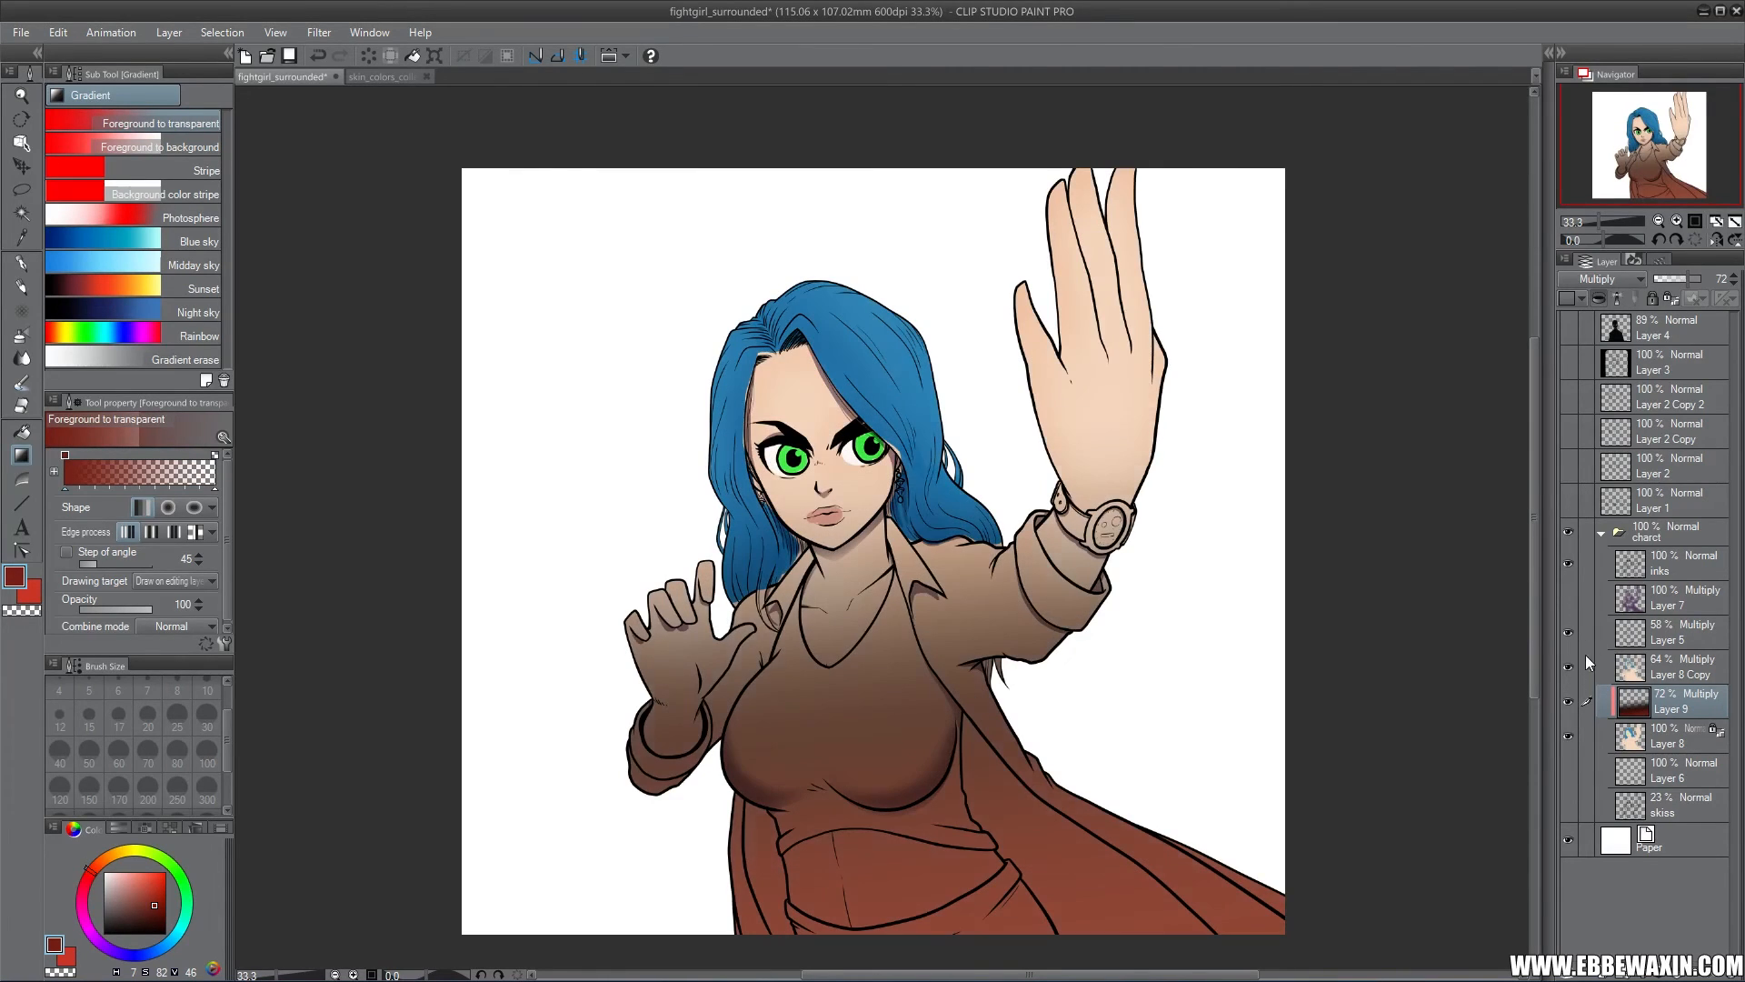
{"action": "left_click_drag", "start_coordinate": [1675, 279], "coordinate": [1660, 280]}
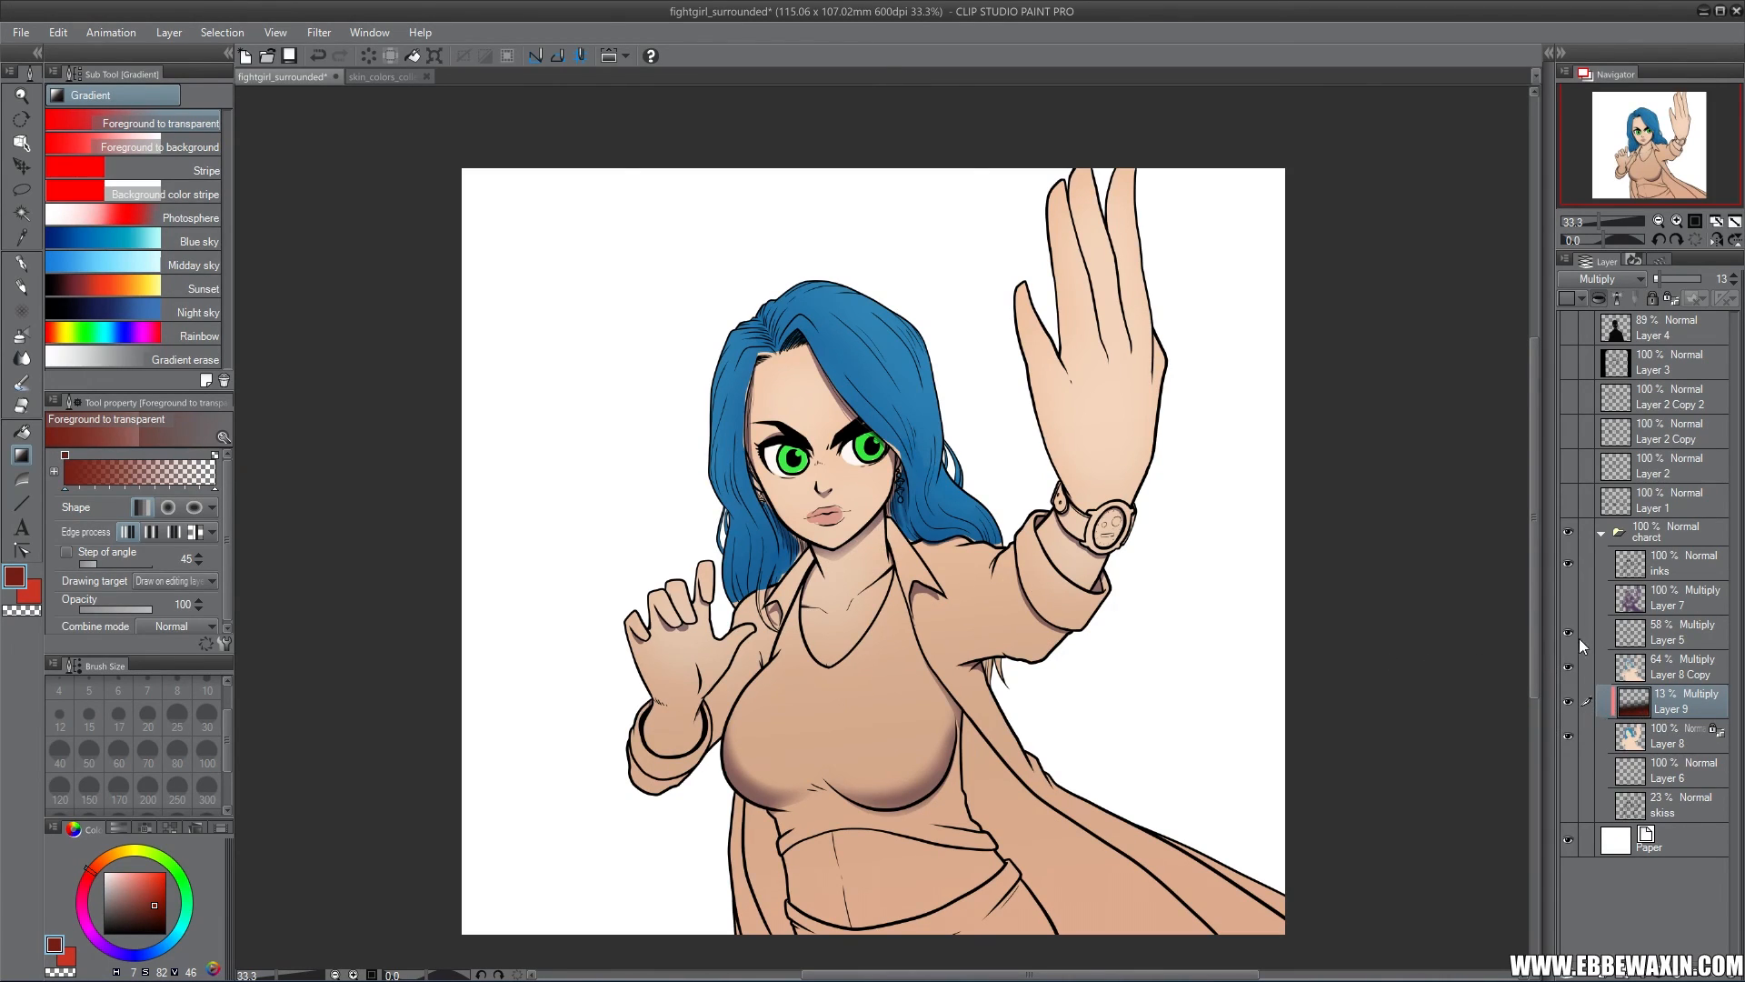
Show the hatching on Layer 6, move that layer directly above Layer 5, and hide it again
{"action": "left_click", "coordinate": [1569, 769]}
{"action": "left_click_drag", "start_coordinate": [1687, 767], "coordinate": [1676, 625]}
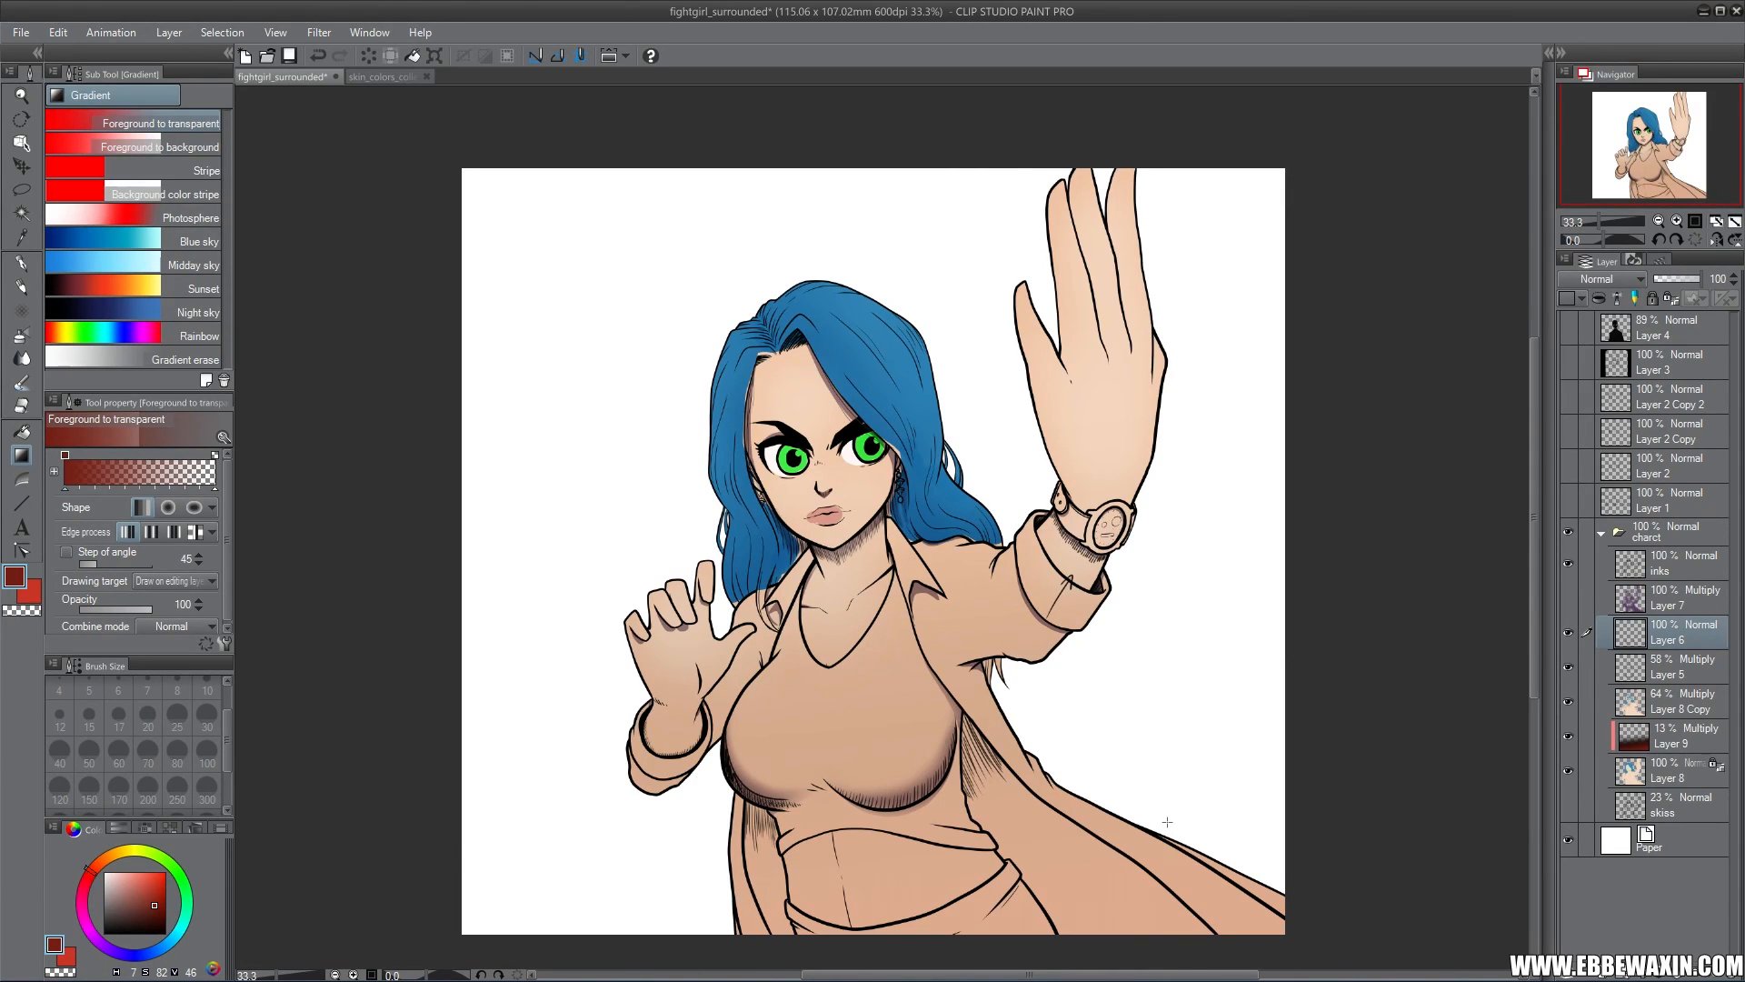
{"action": "left_click", "coordinate": [1569, 633]}
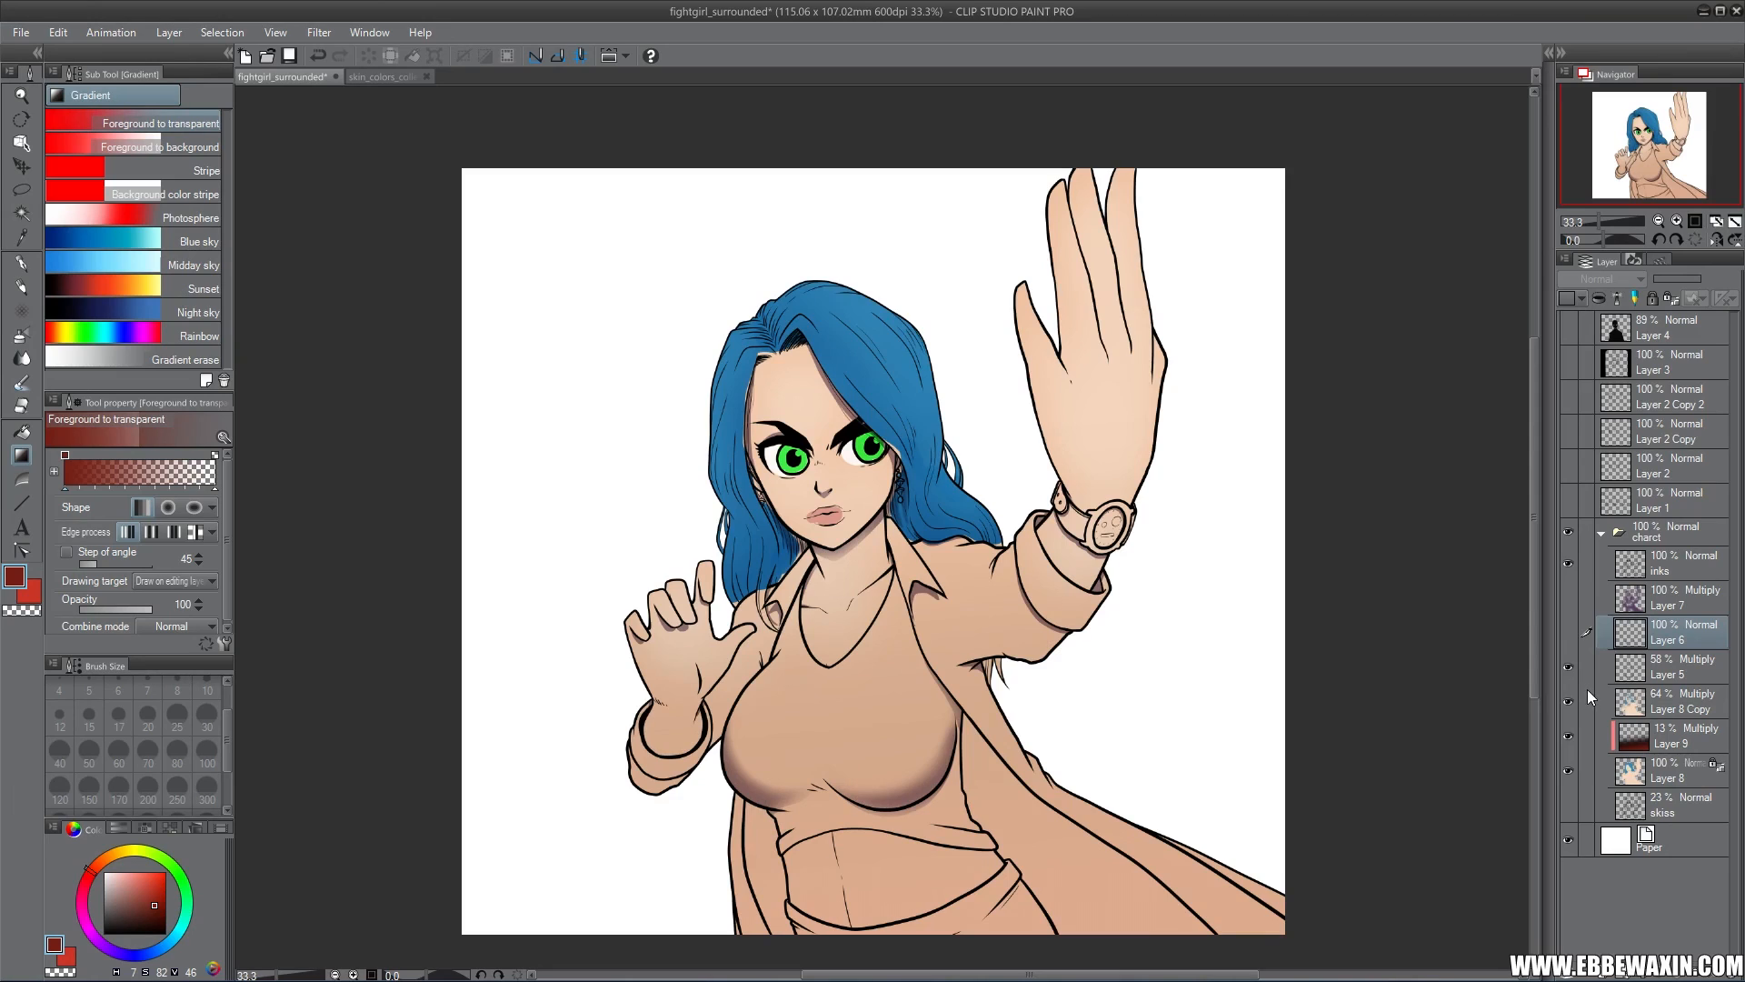